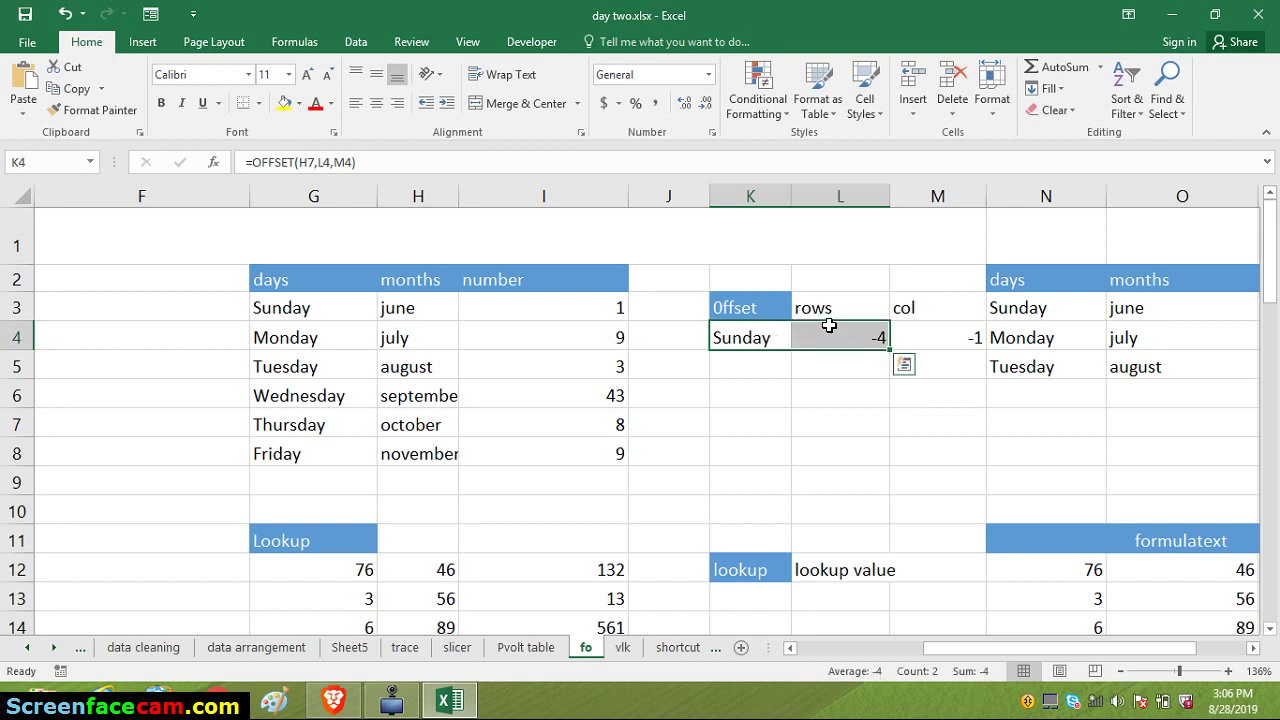
# Clear the existing OFFSET formula and its row and column values from K4:M4
pyautogui.press('BackSpace')
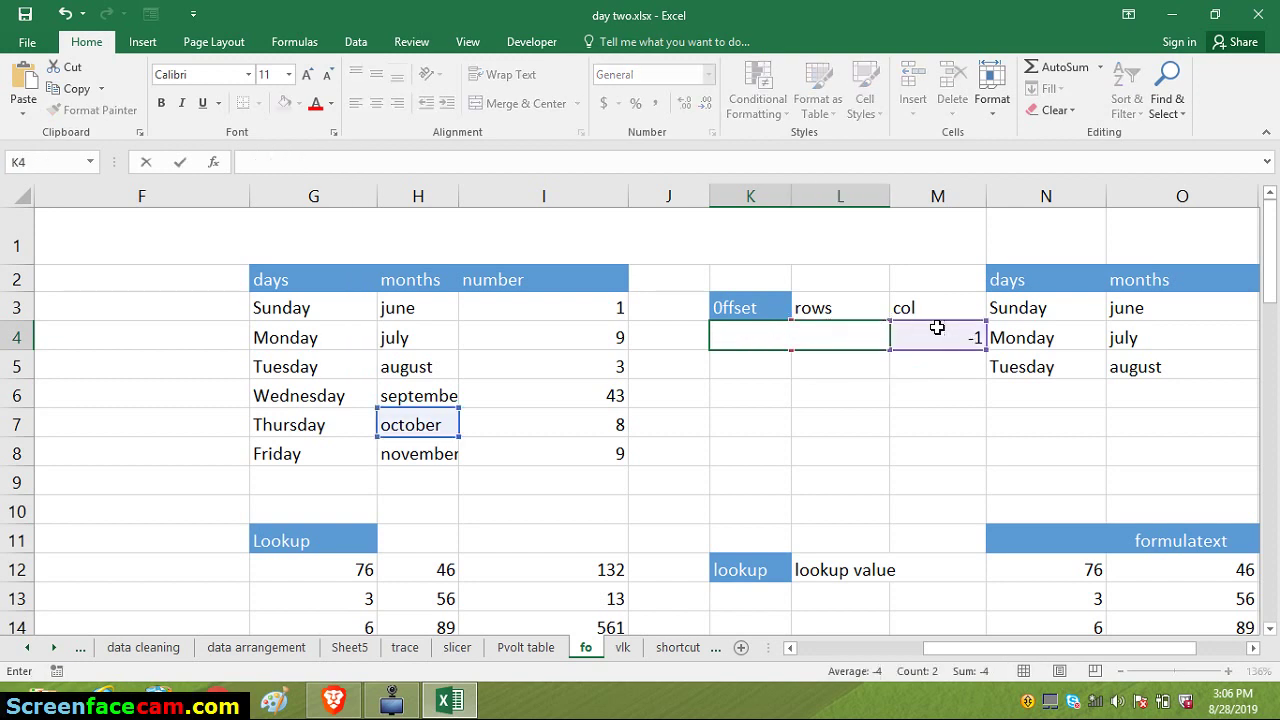
pyautogui.press('Escape')
pyautogui.click(916, 386)
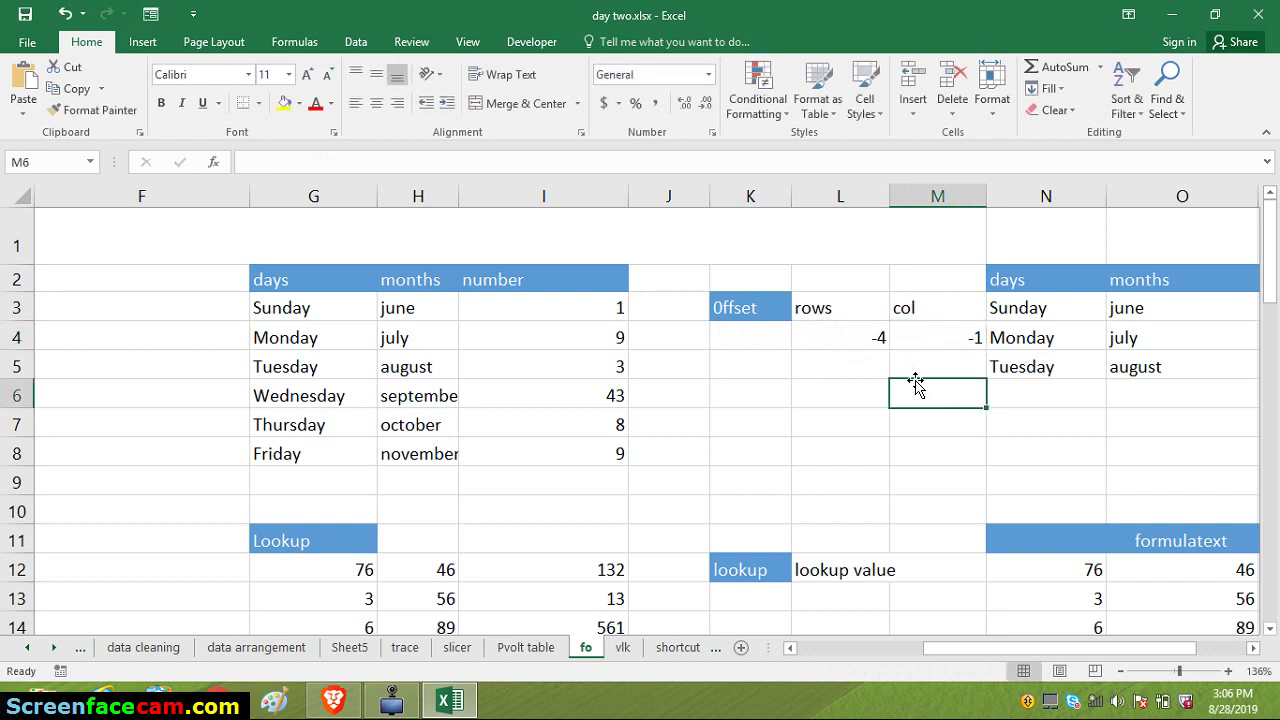
pyautogui.moveTo(855, 340); pyautogui.dragTo(922, 324)
pyautogui.press('Delete')
pyautogui.click(745, 360)
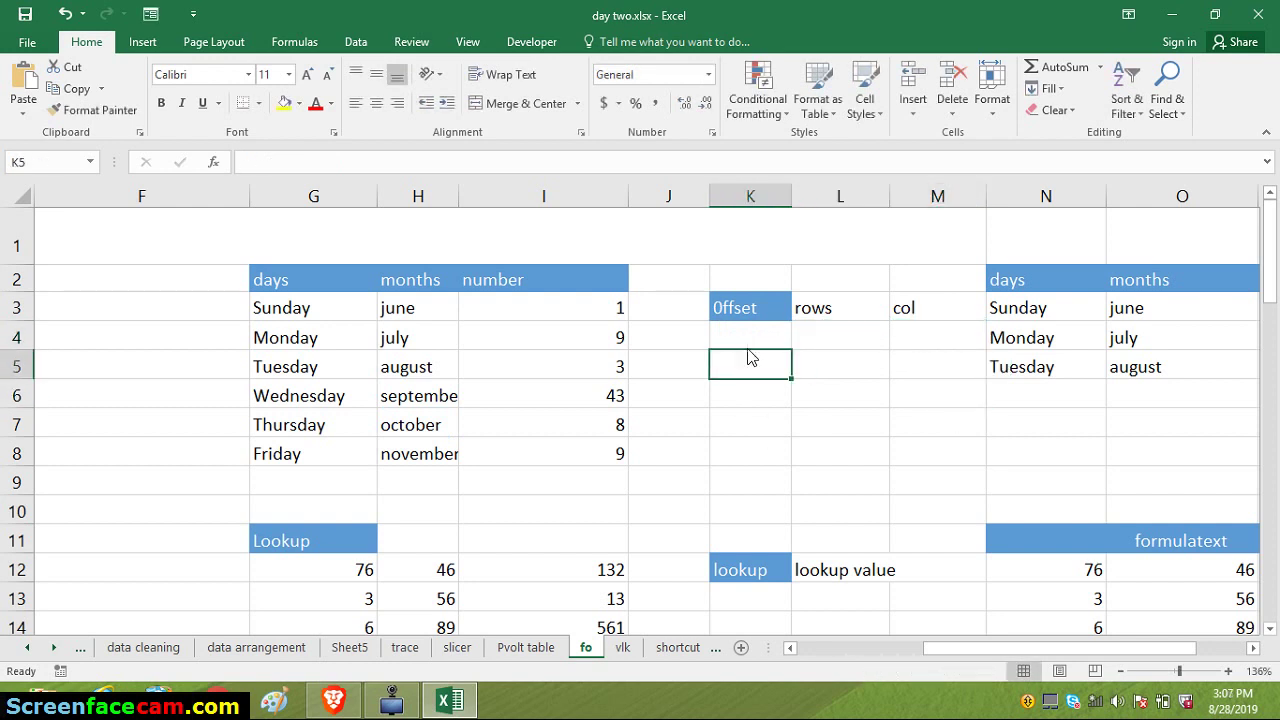
# Enter the formula =OFFSET(H8,2,0) in cell K4, using the november cell as the reference
pyautogui.click(749, 343)
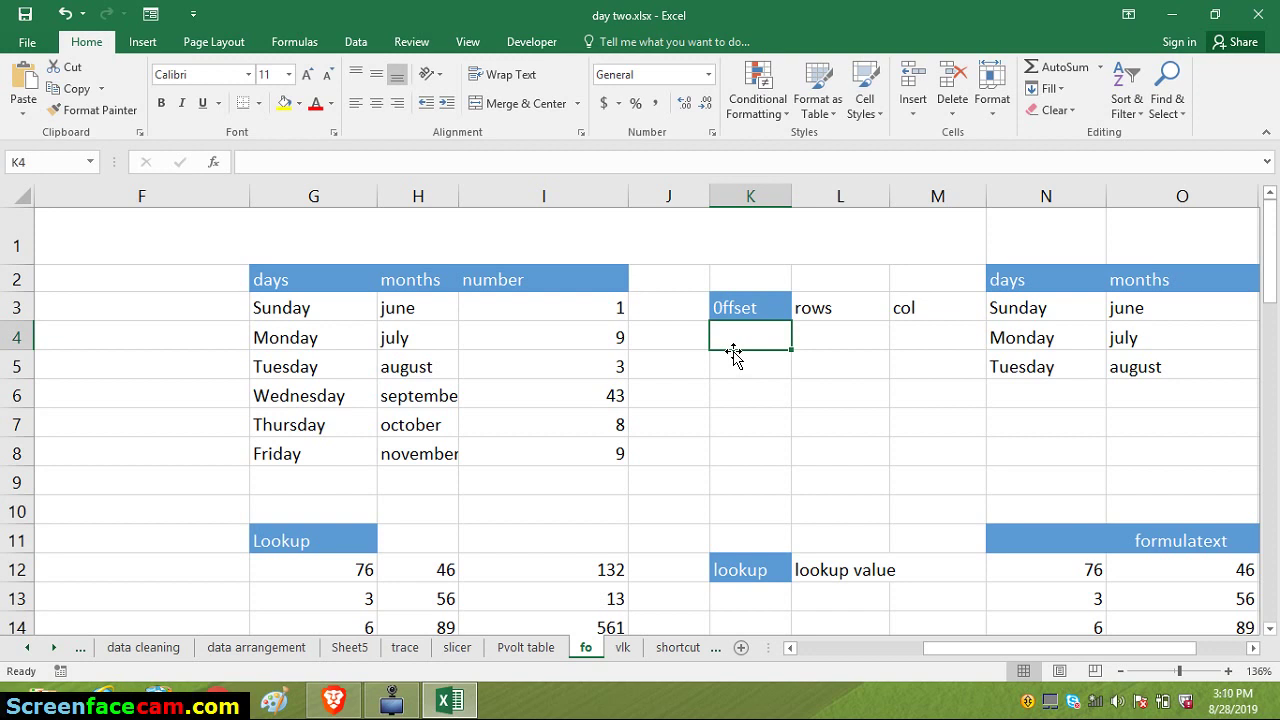
pyautogui.write('=')
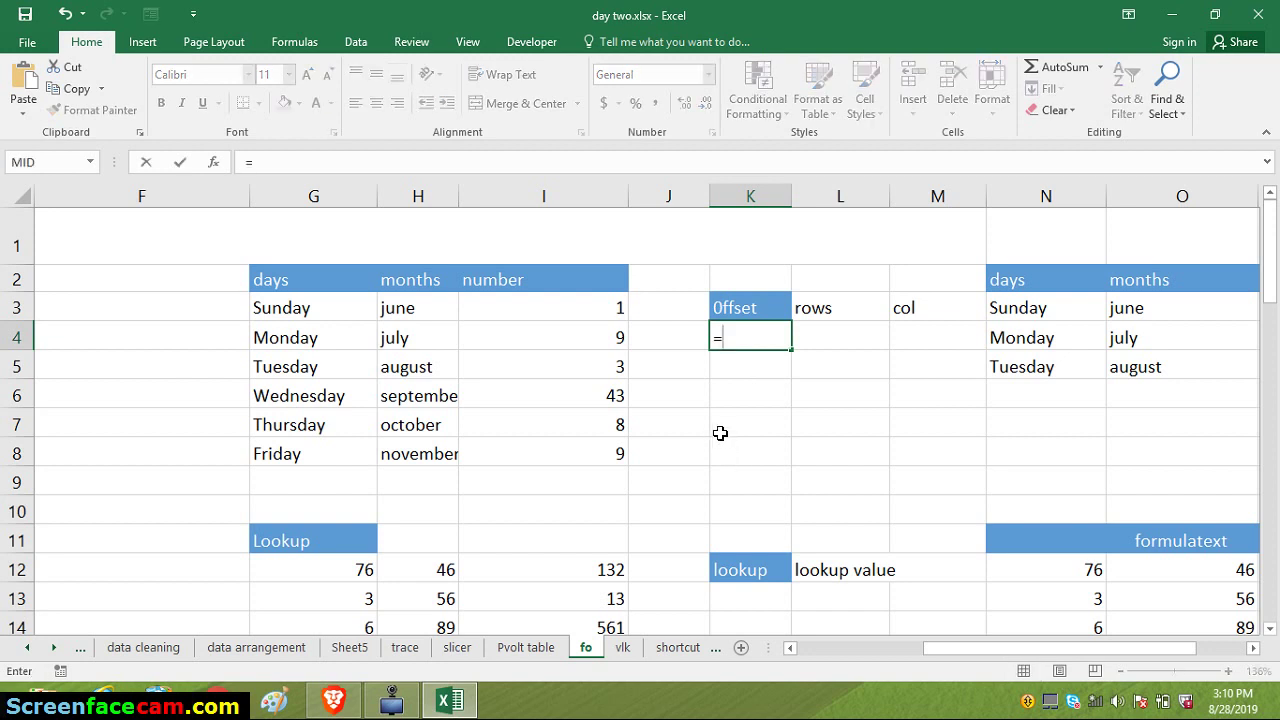
pyautogui.write('off')
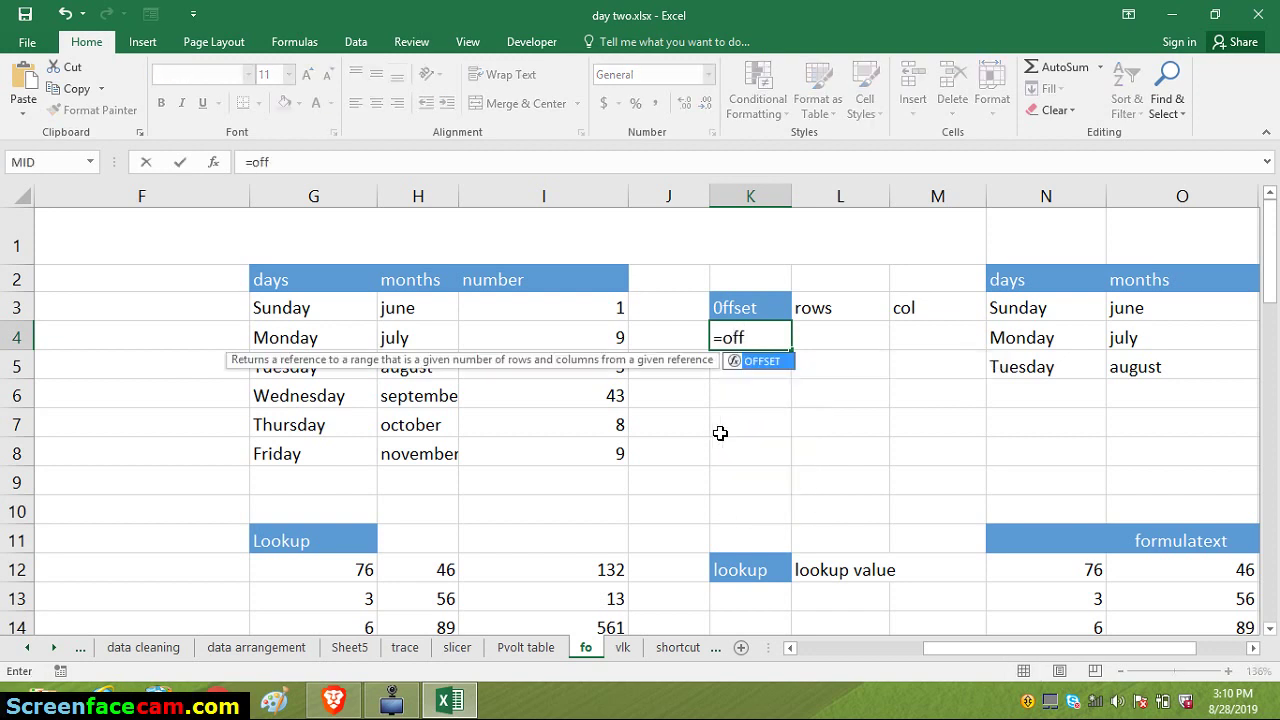
pyautogui.press('Tab')
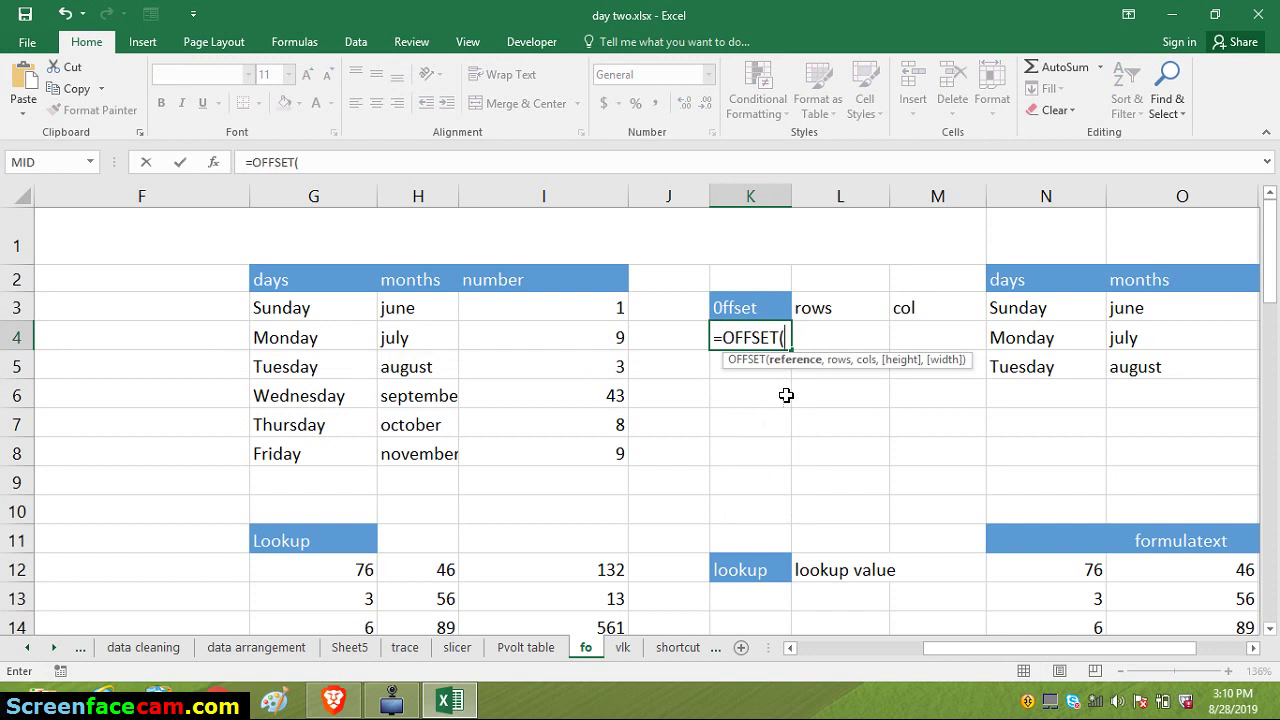
pyautogui.click(394, 454)
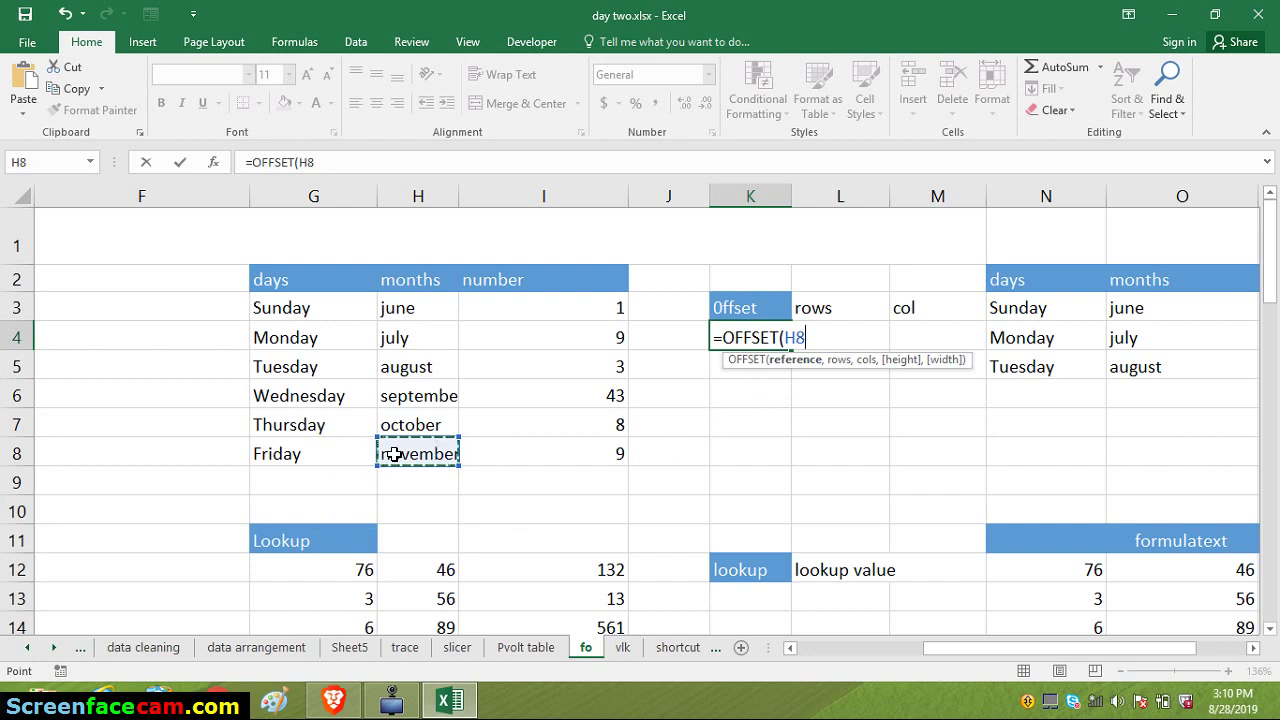
pyautogui.write(',')
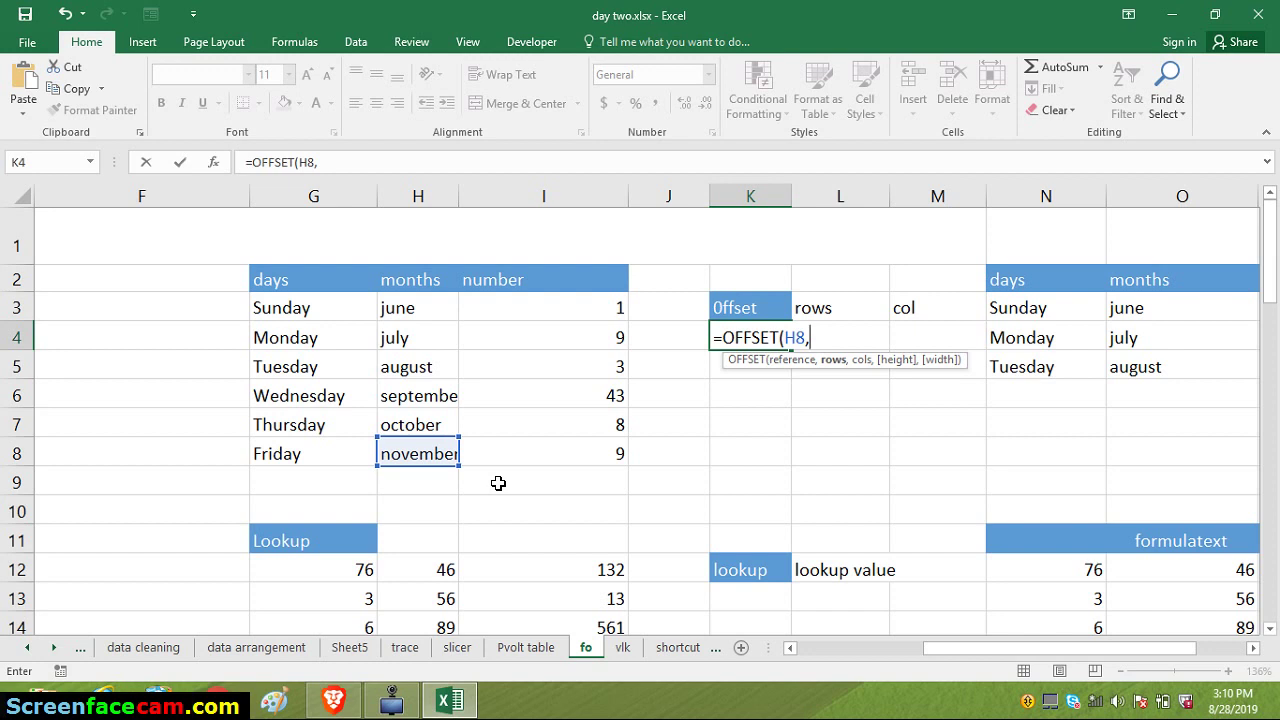
pyautogui.write('2')
pyautogui.write(',0')
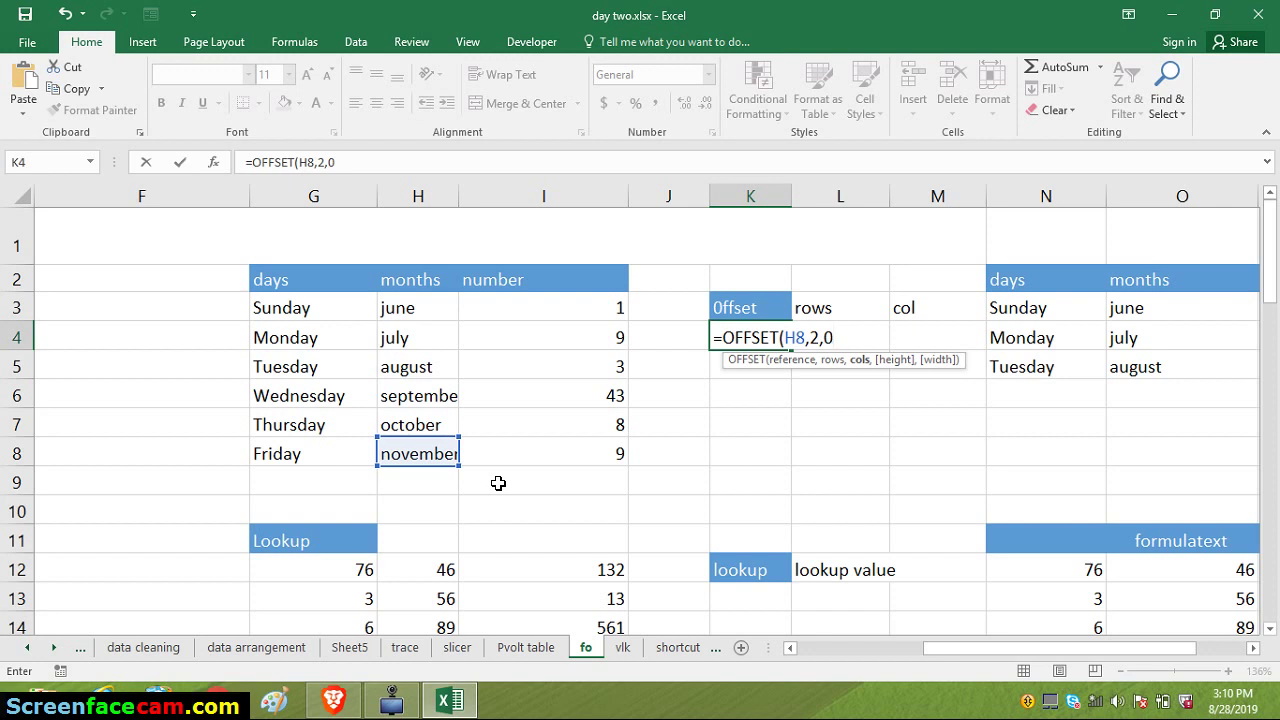
pyautogui.write(')')
pyautogui.press('Return')
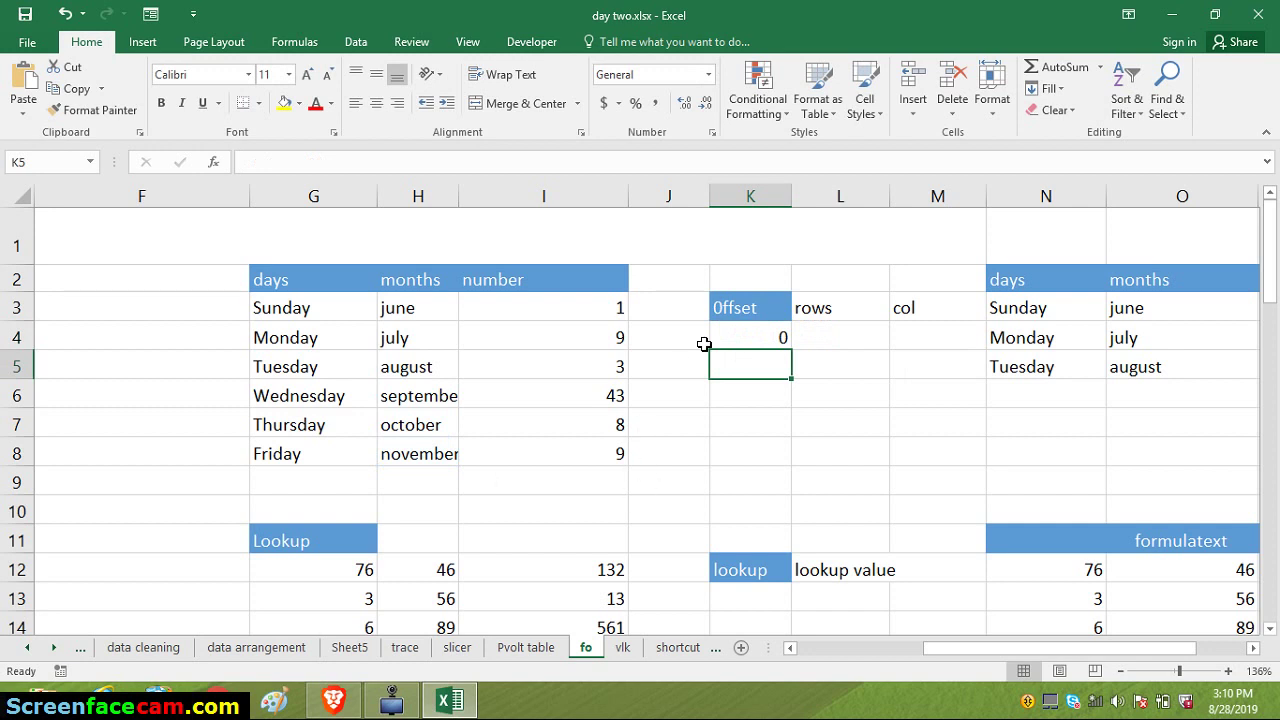
# Change the rows argument of the OFFSET formula in K4 to -2
pyautogui.click(748, 332)
pyautogui.doubleClick(748, 332)
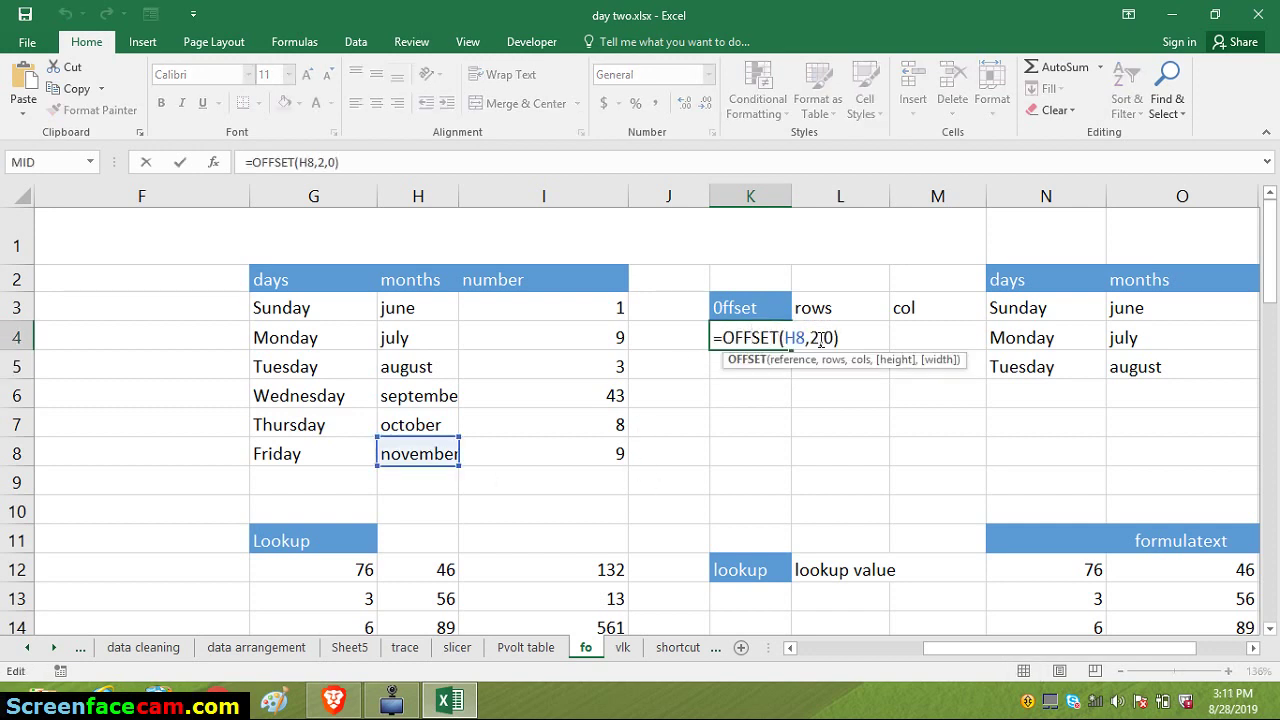
pyautogui.click(814, 340)
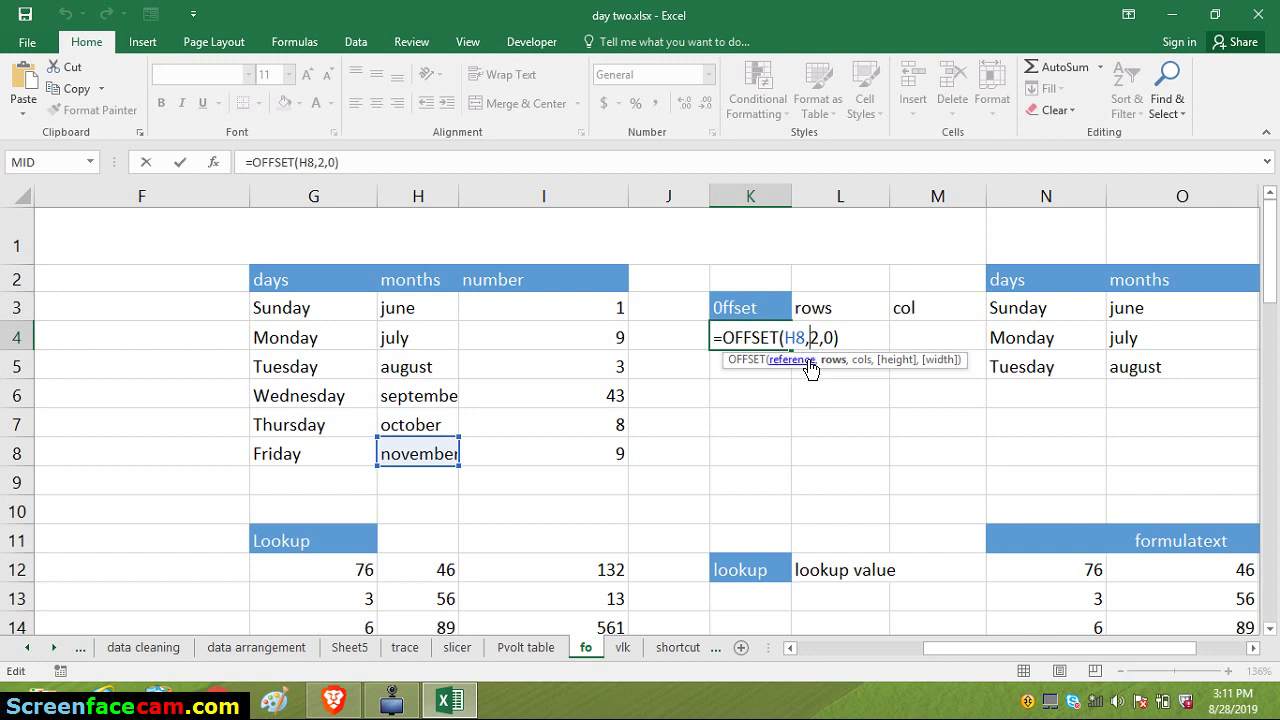
pyautogui.write('-')
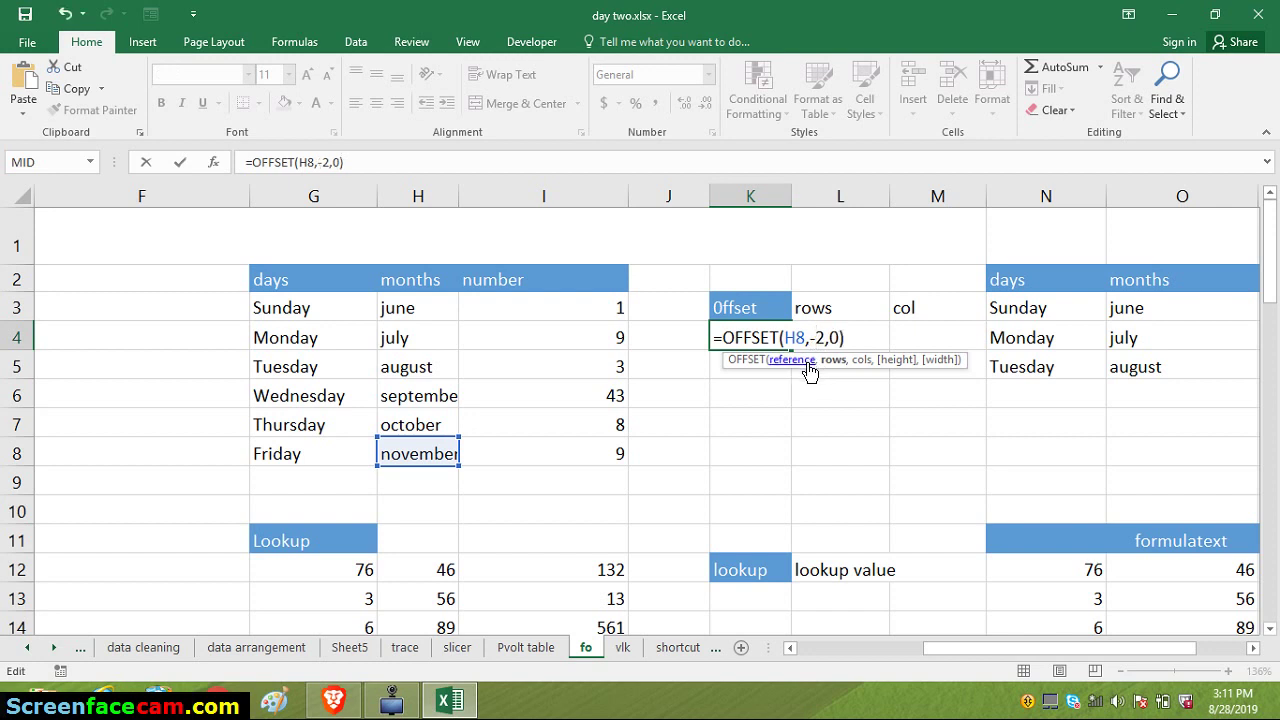
pyautogui.press('Return')
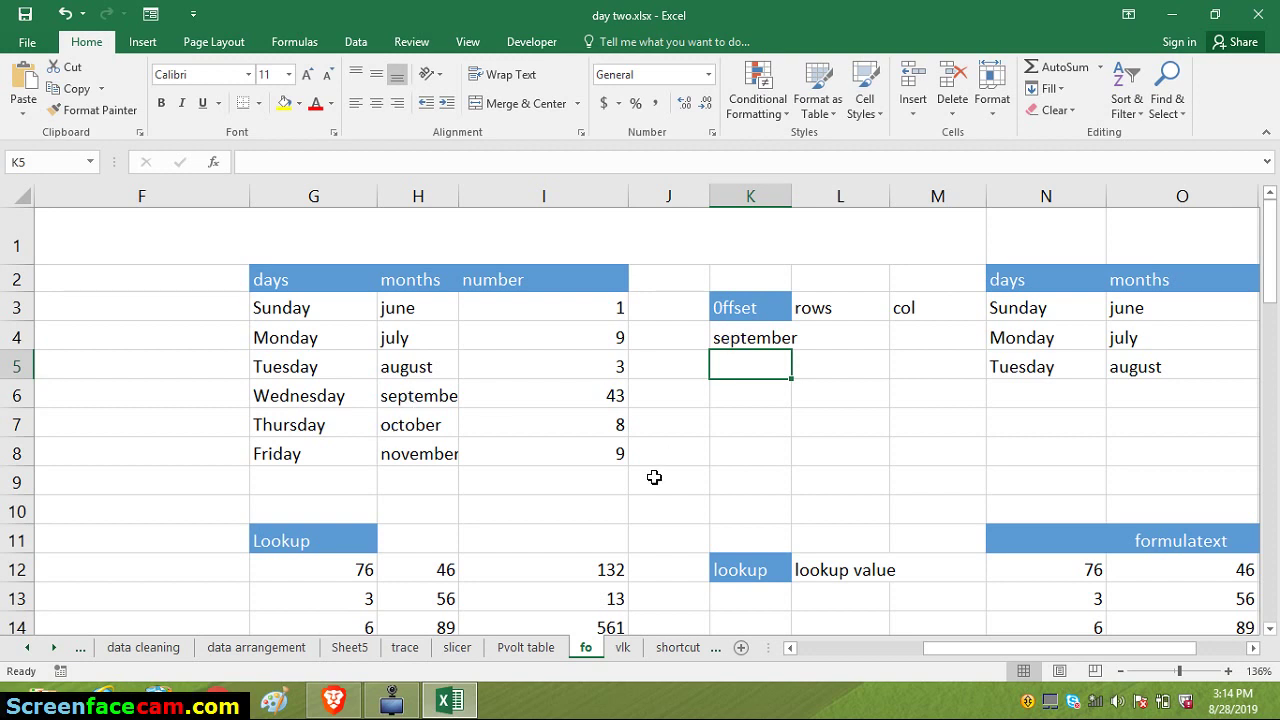
# Change the cols argument of the OFFSET formula in K4 to 1
pyautogui.click(604, 396)
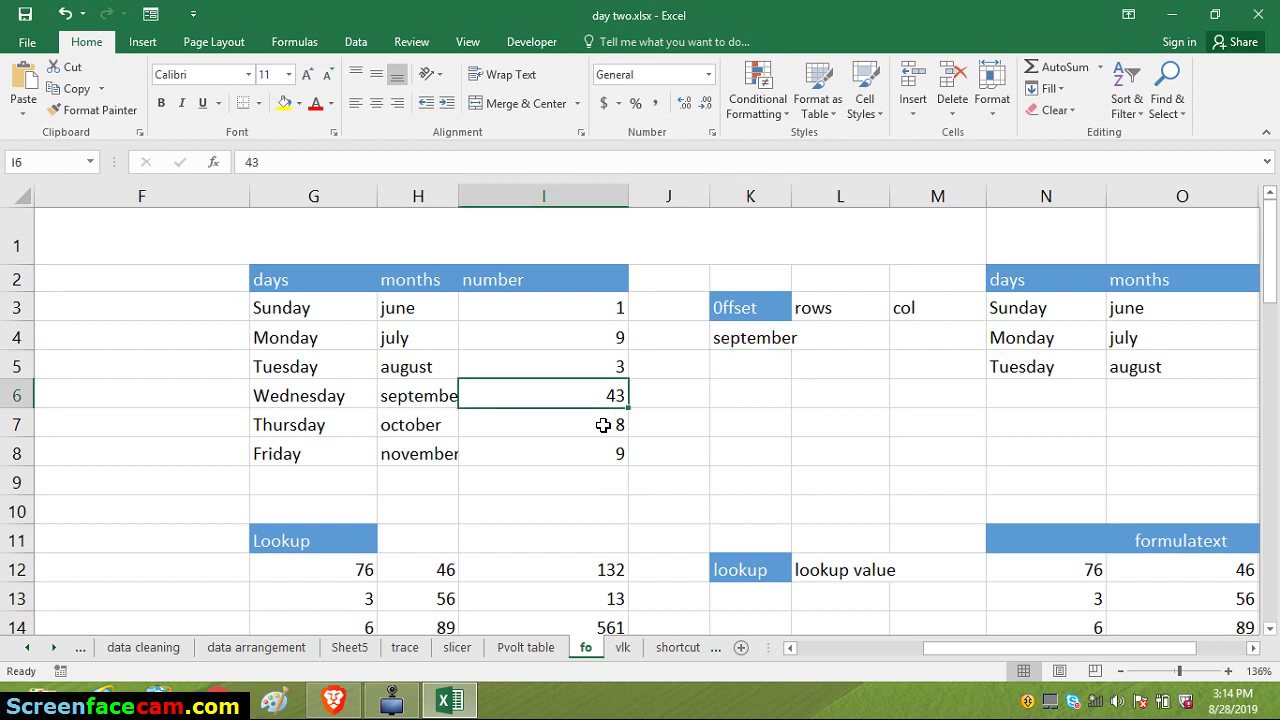
pyautogui.doubleClick(747, 338)
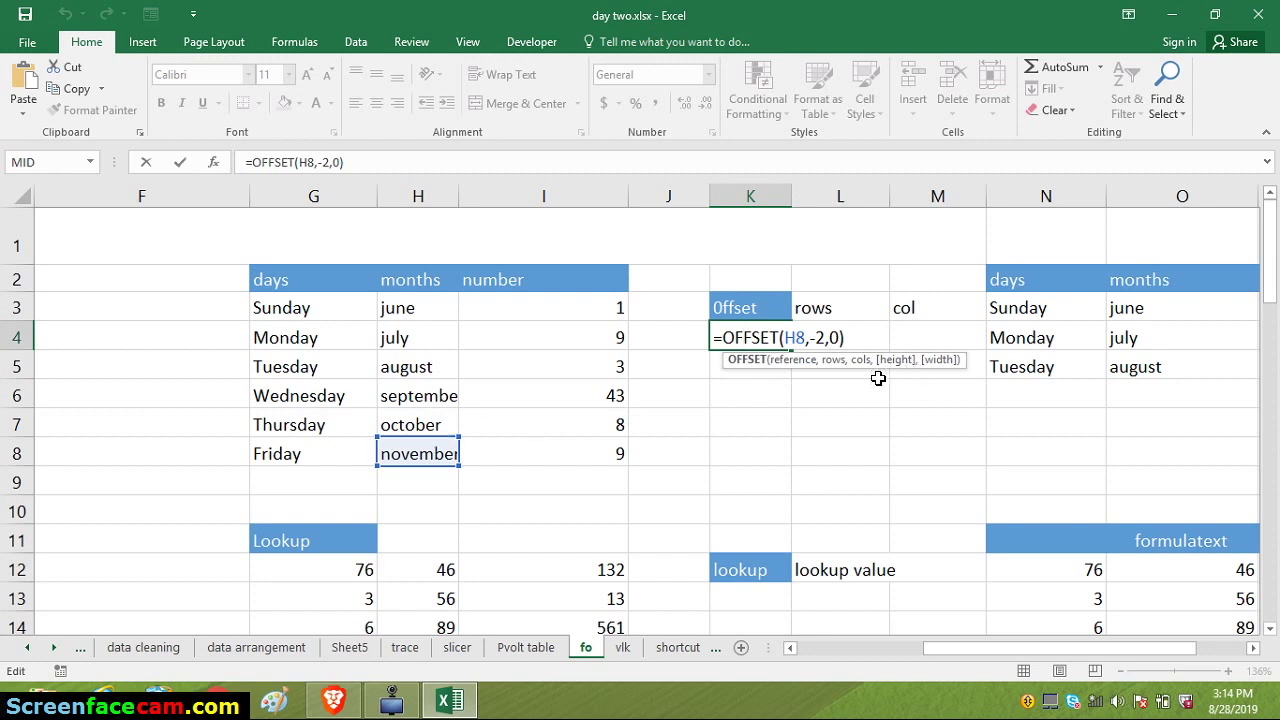
pyautogui.click(838, 340)
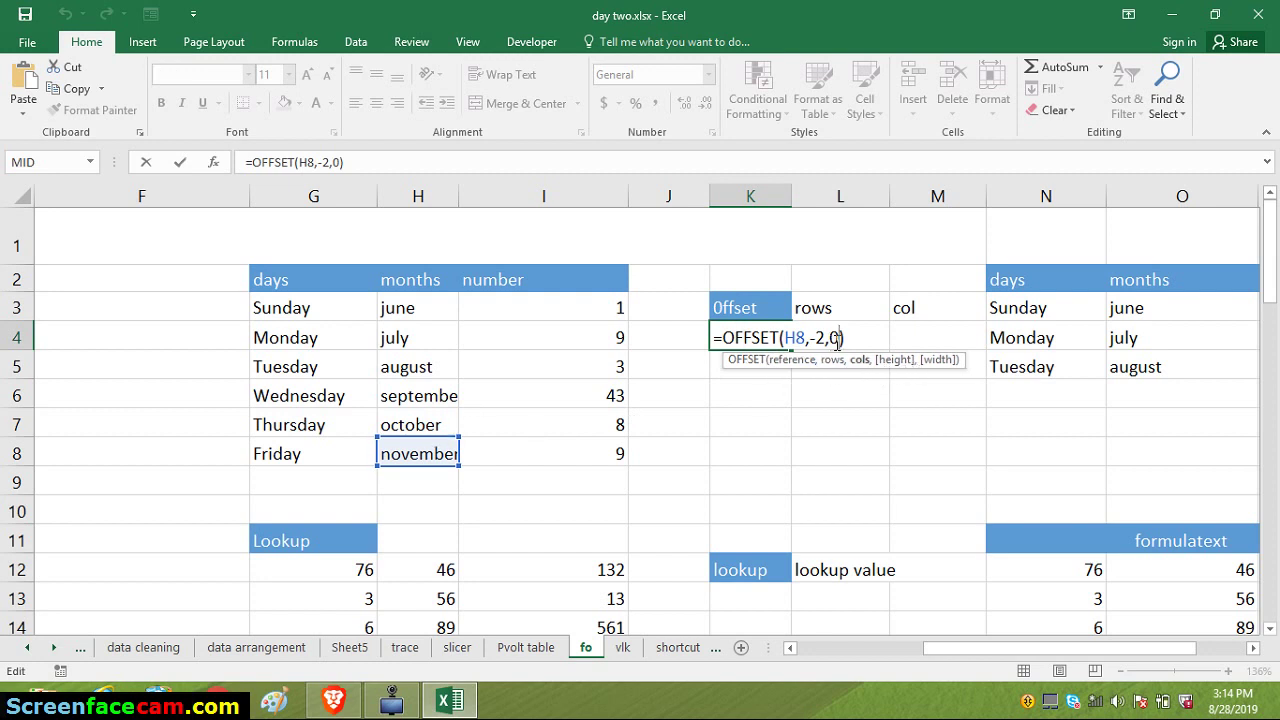
pyautogui.press('BackSpace')
pyautogui.write('1')
pyautogui.press('Return')
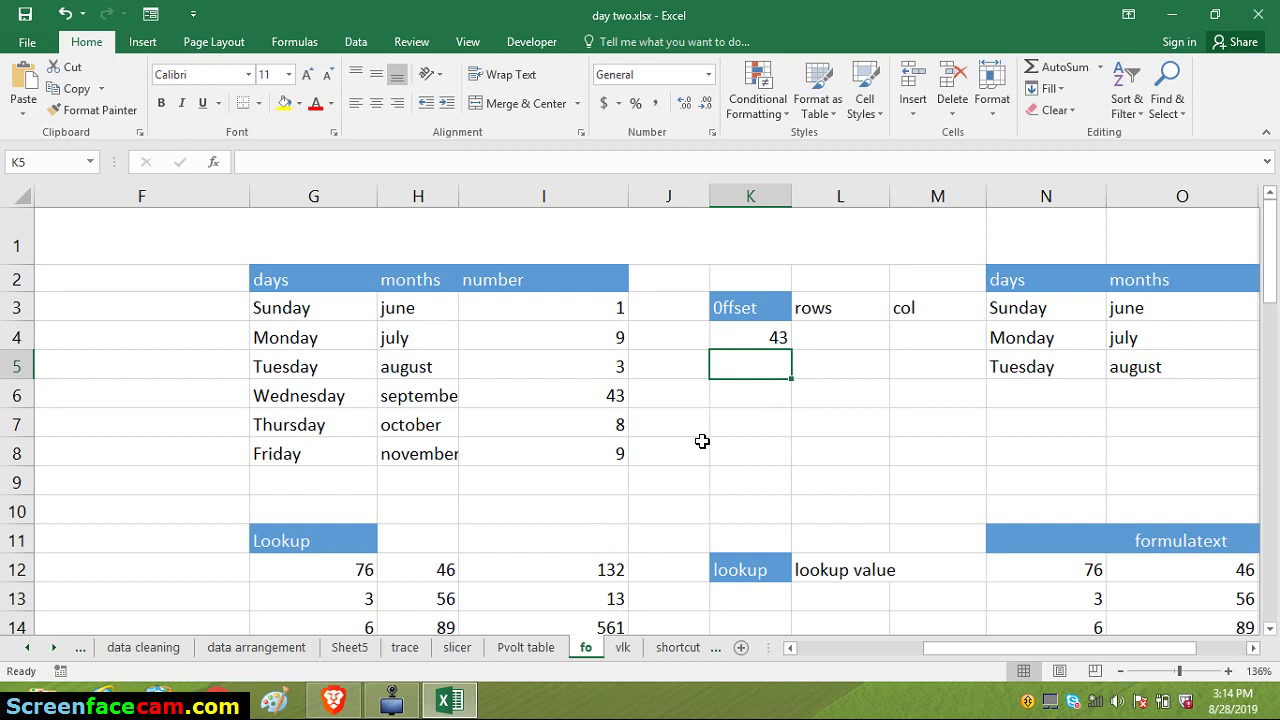
# Replace the reference in K4's OFFSET formula with the june cell, H3
pyautogui.doubleClick(722, 337)
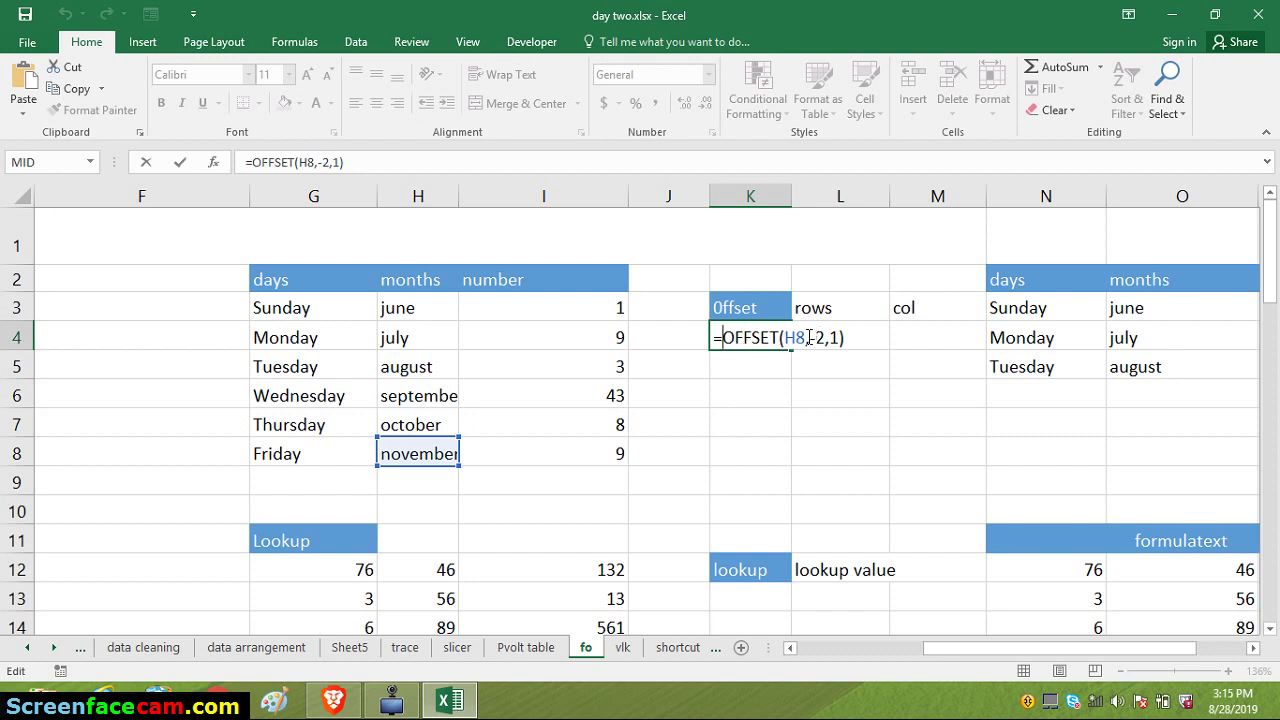
pyautogui.moveTo(806, 341); pyautogui.dragTo(786, 344)
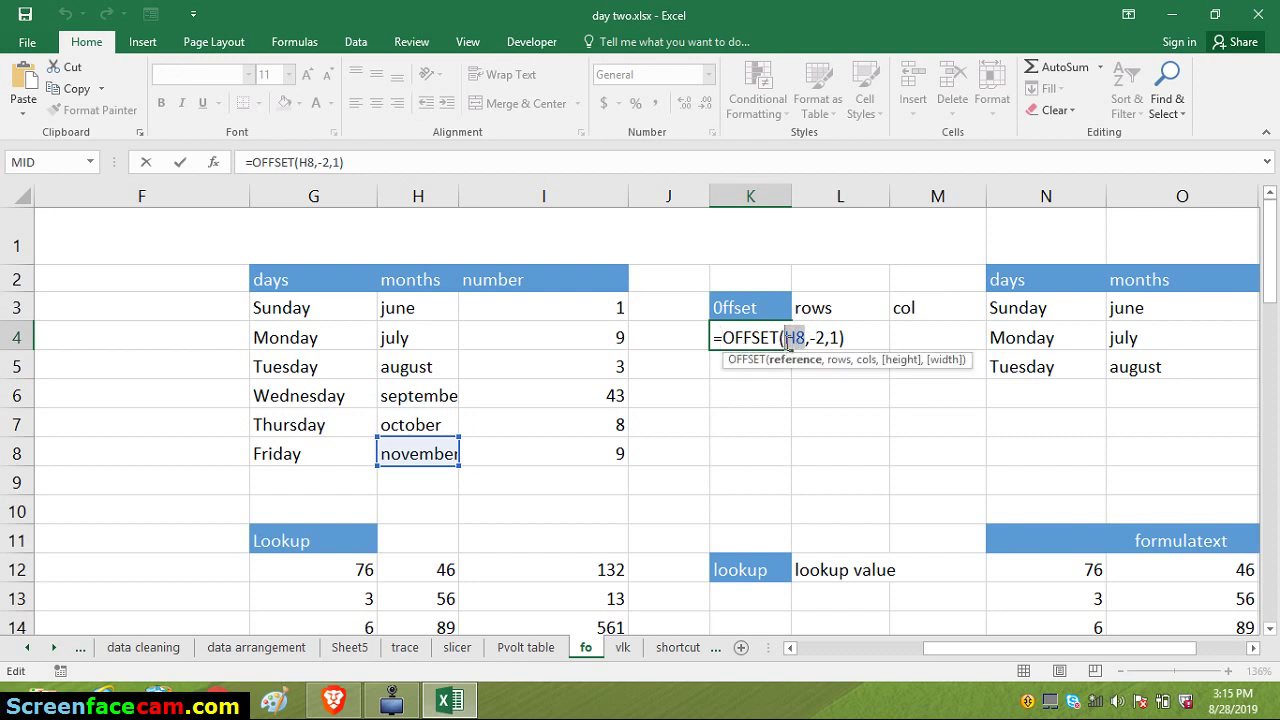
pyautogui.press('BackSpace')
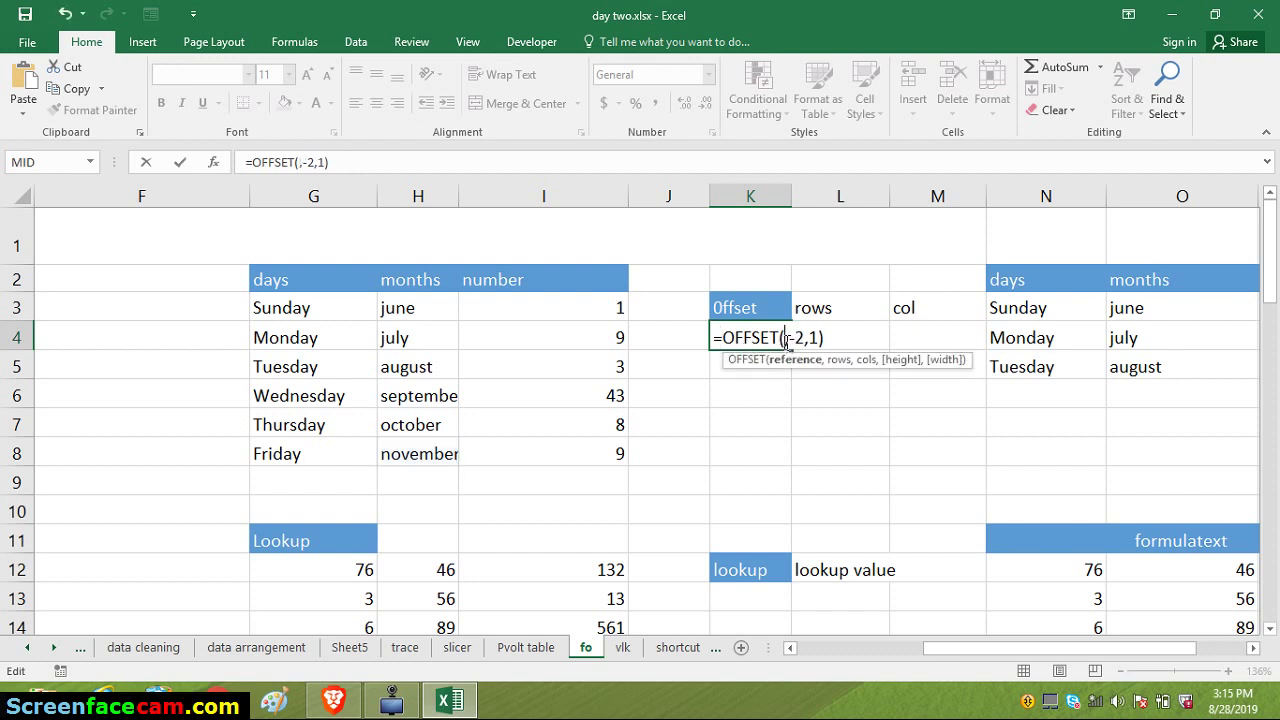
pyautogui.click(410, 302)
pyautogui.press('Return')
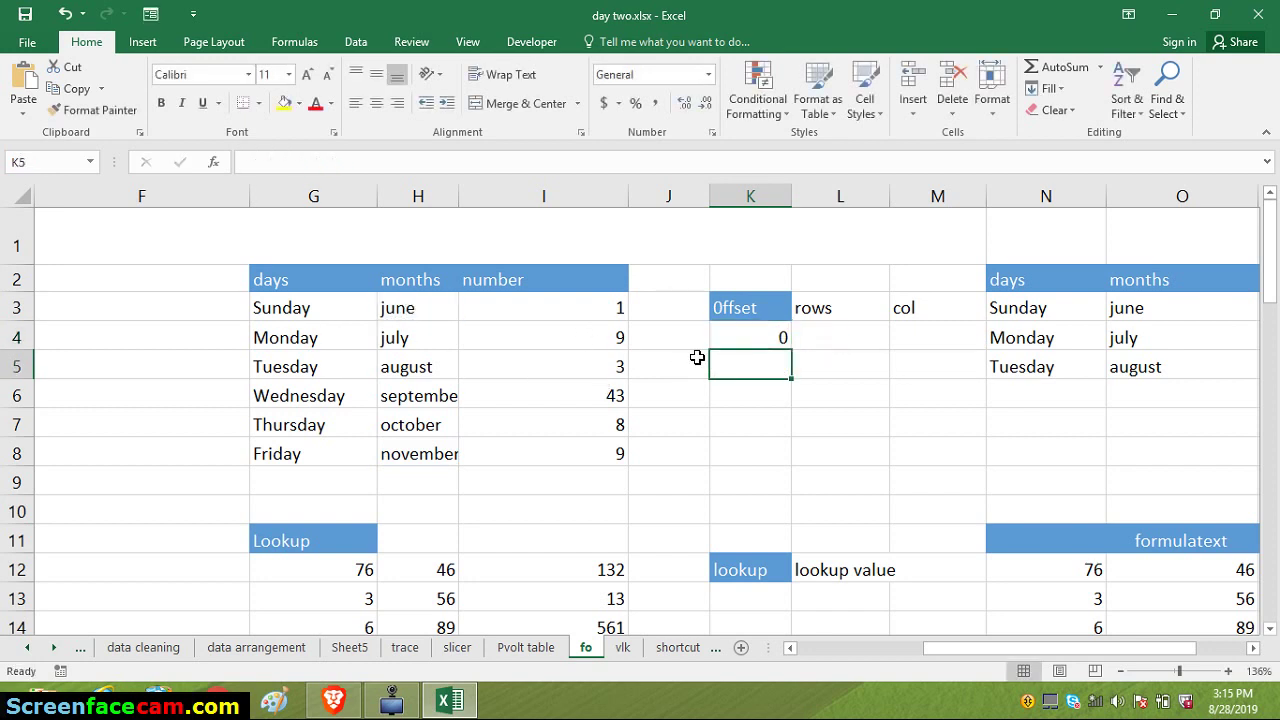
# Change the rows argument in K4 to positive 2 so the formula reads =OFFSET(H3,2,1)
pyautogui.click(749, 334)
pyautogui.doubleClick(752, 334)
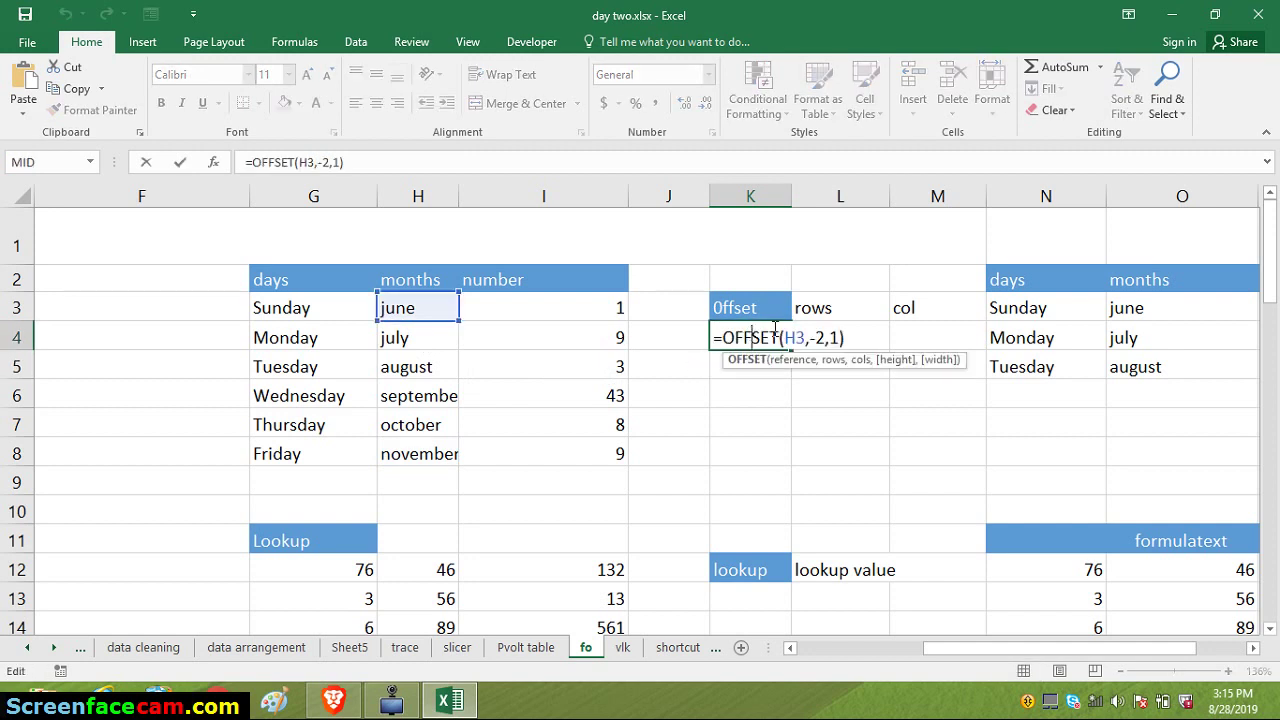
pyautogui.click(818, 337)
pyautogui.press('BackSpace')
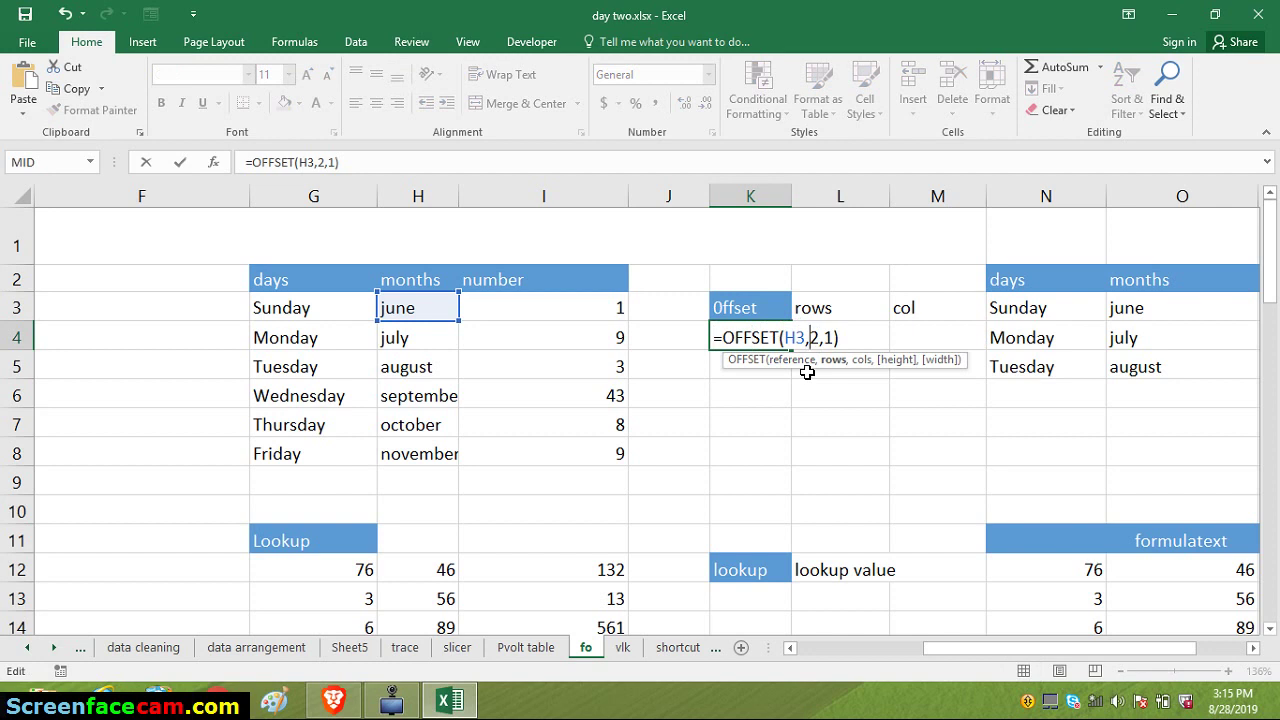
pyautogui.hotkey('ctrl', 'Return')
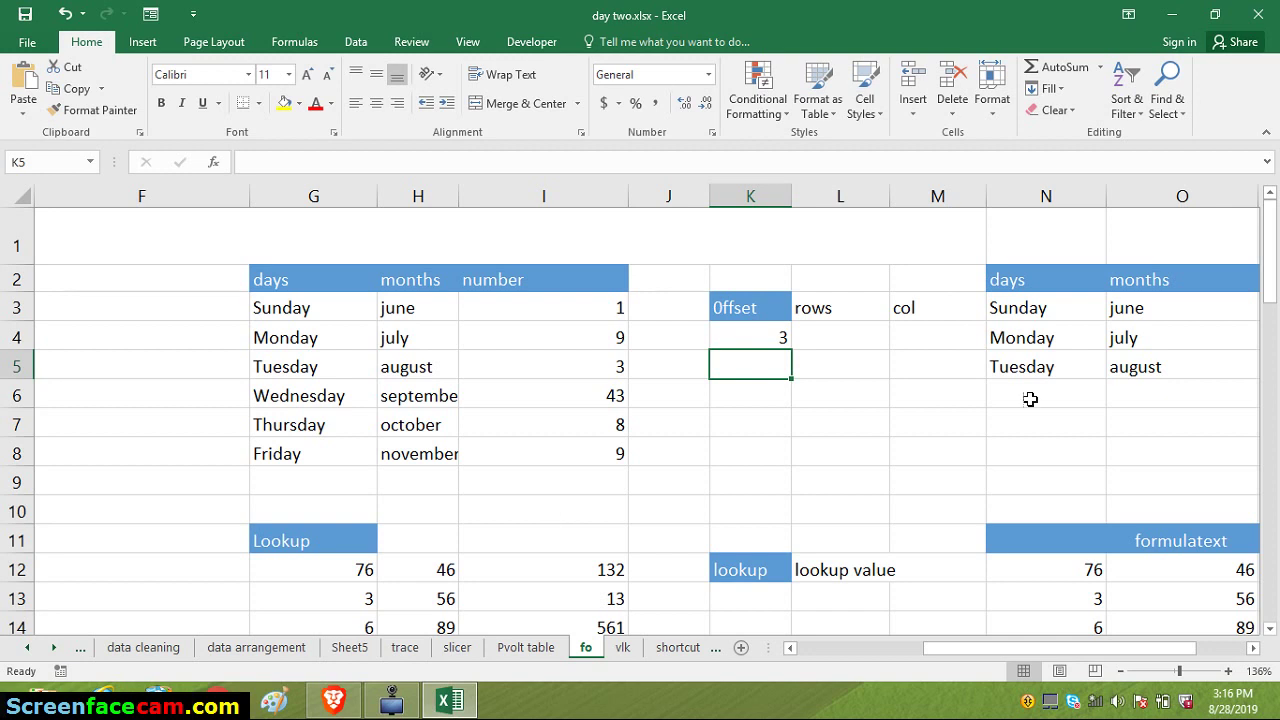
pyautogui.moveTo(1000, 646); pyautogui.dragTo(1008, 637)
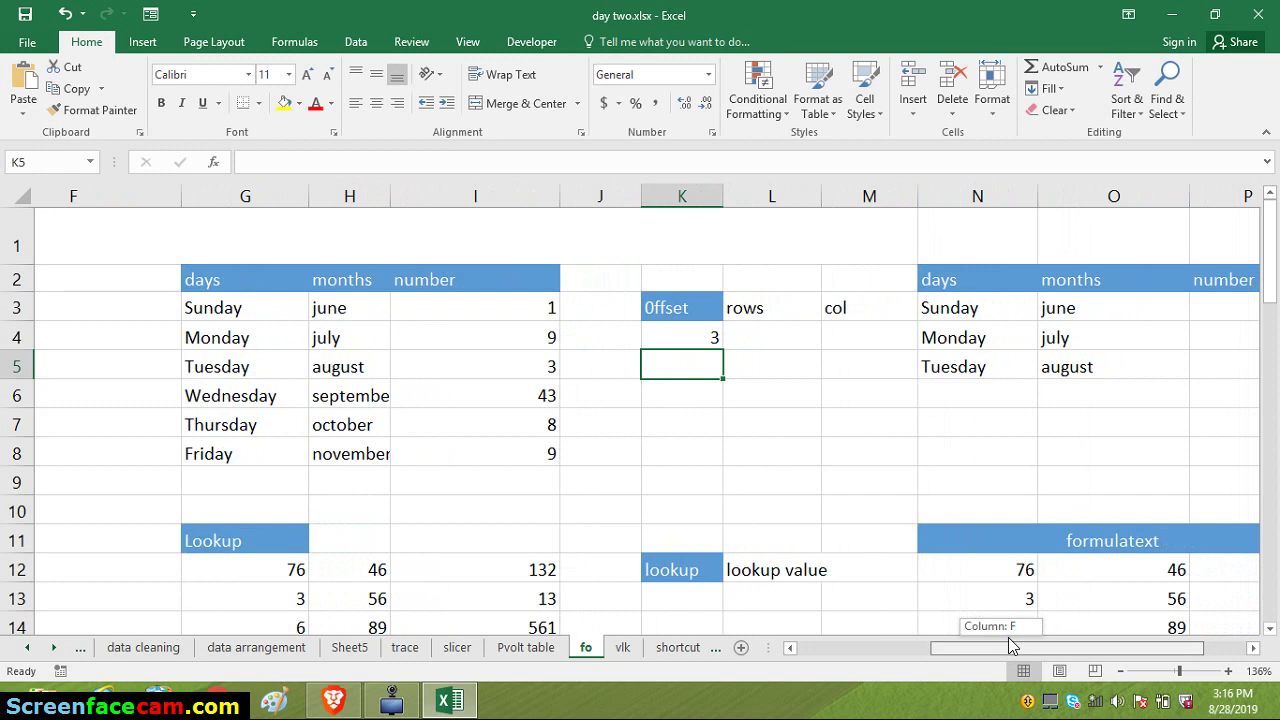
pyautogui.moveTo(1010, 636); pyautogui.dragTo(1008, 637)
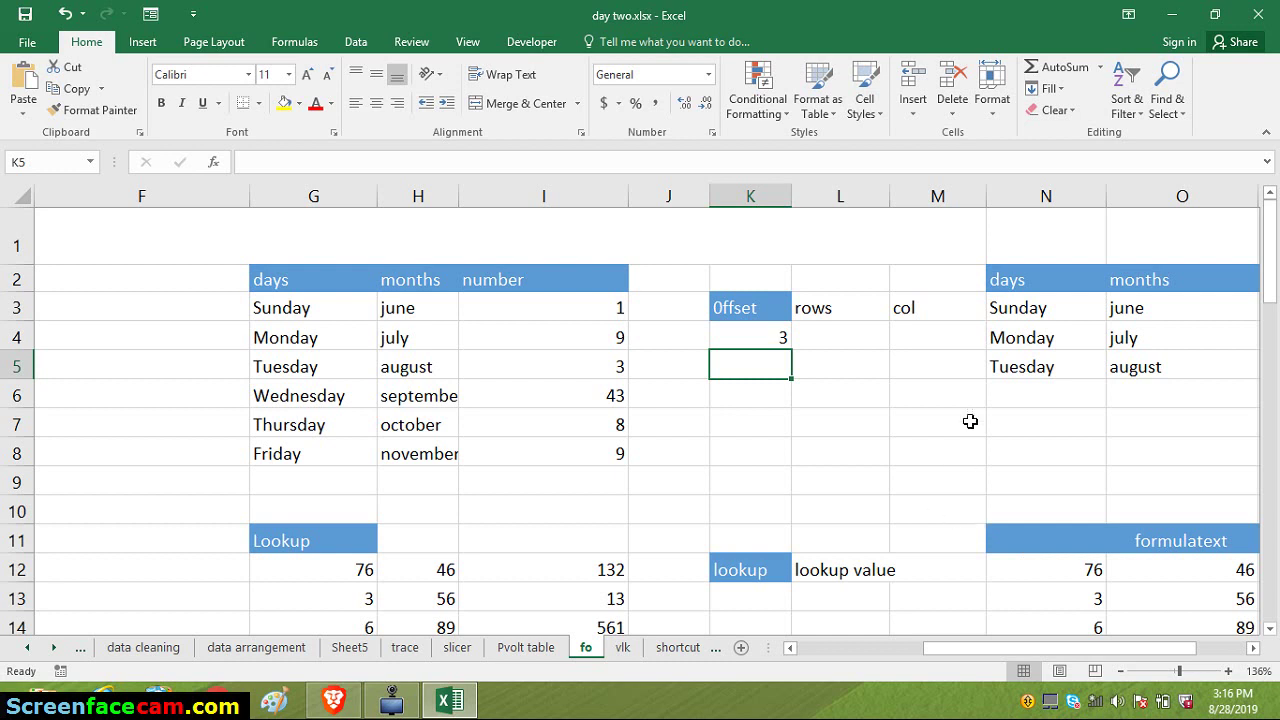
pyautogui.click(742, 345)
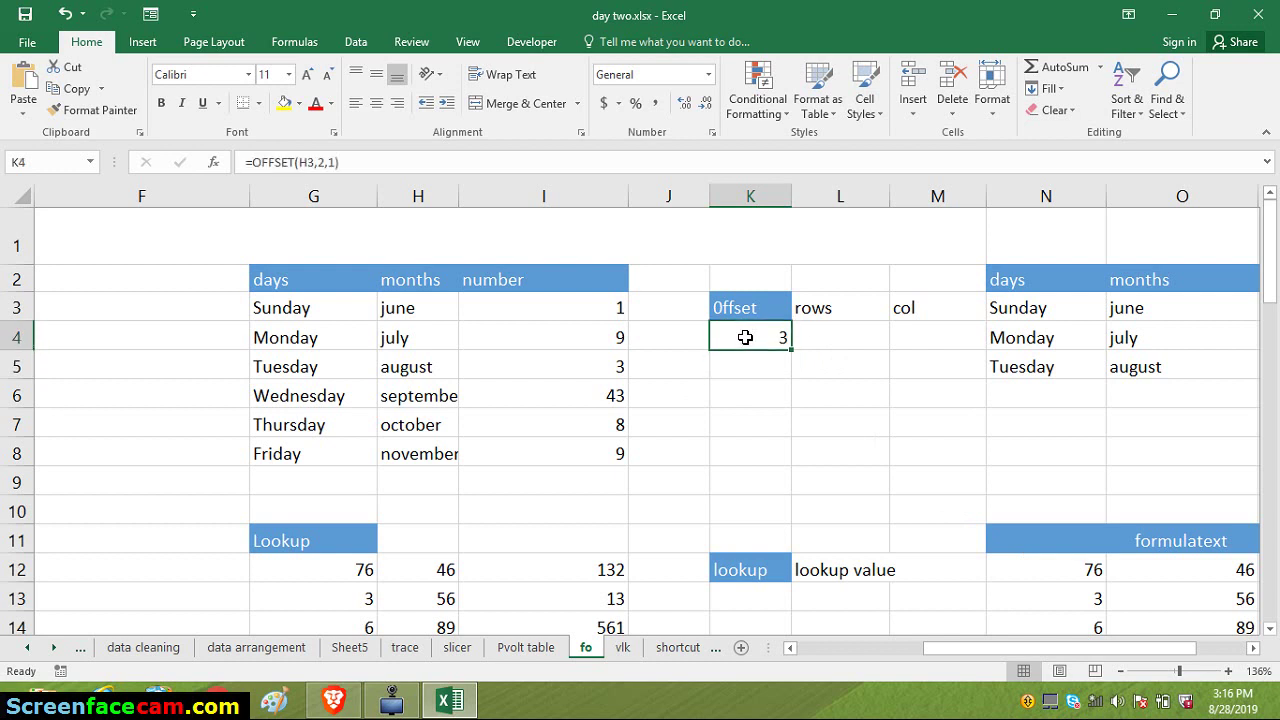
pyautogui.doubleClick(742, 340)
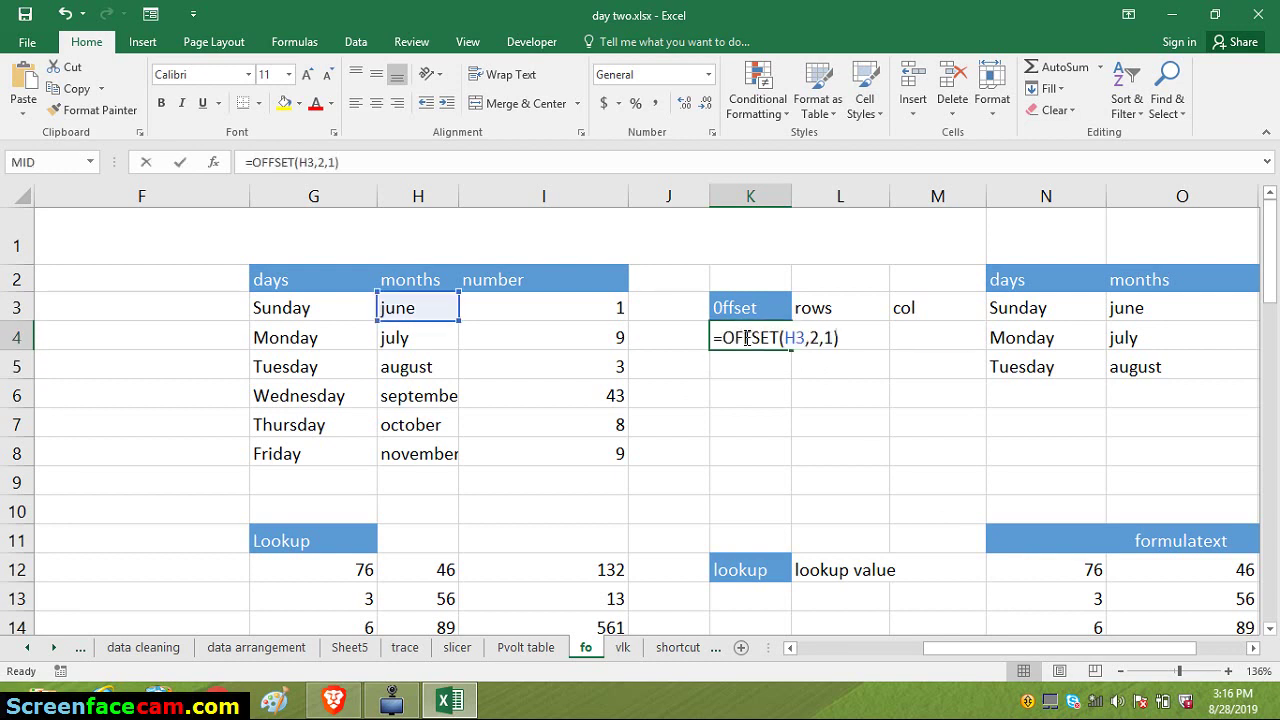
pyautogui.doubleClick(815, 340)
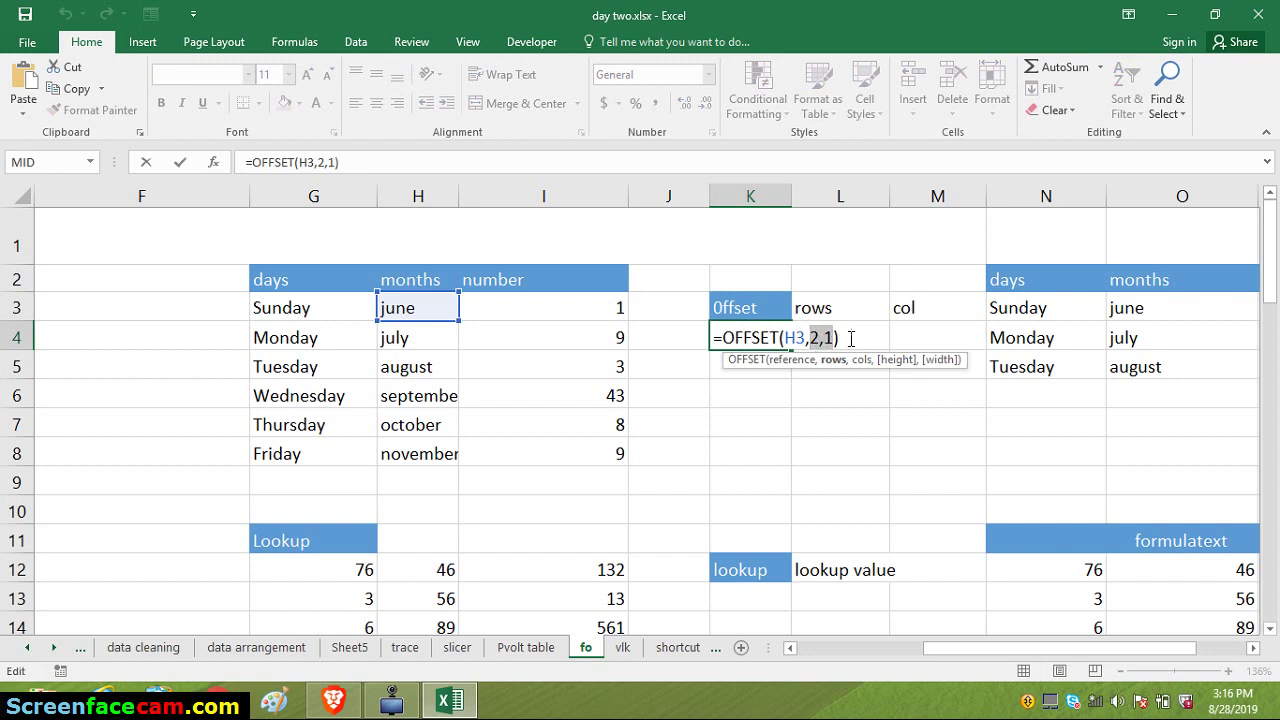
pyautogui.click(808, 392)
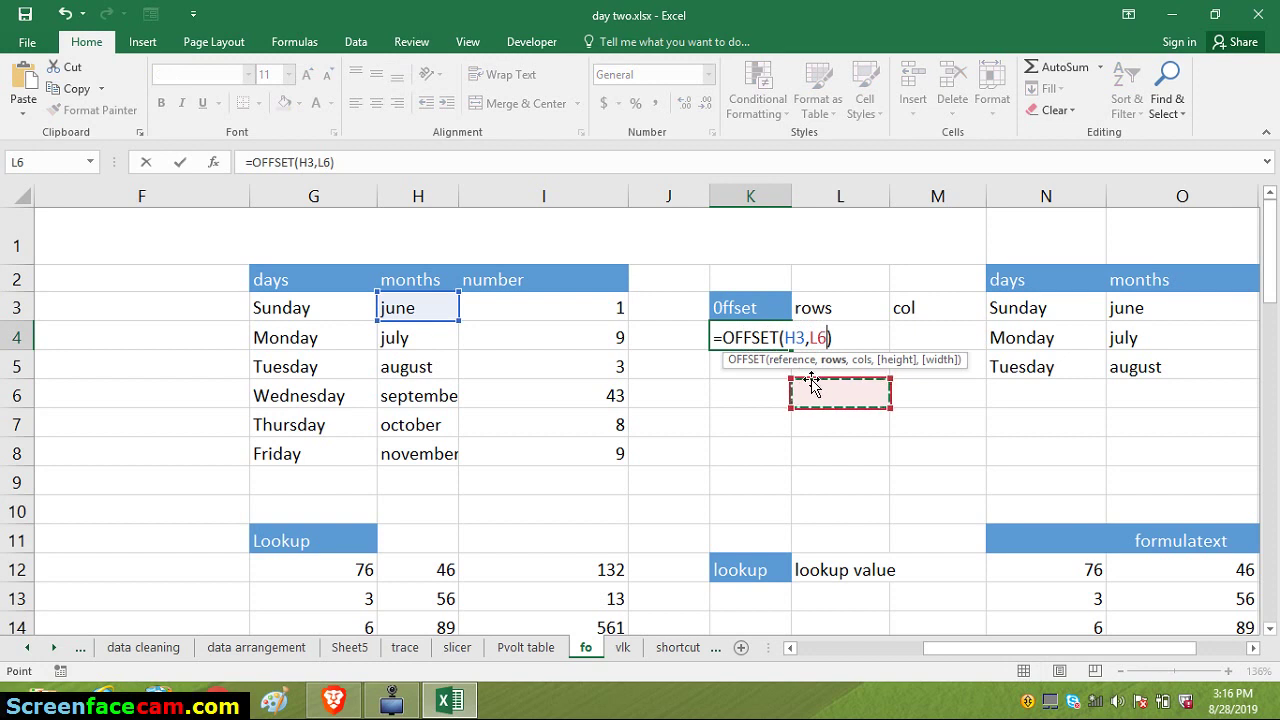
pyautogui.press('Return')
# Enter 2 as the row offset in cell L4 under the rows heading
pyautogui.click(810, 340)
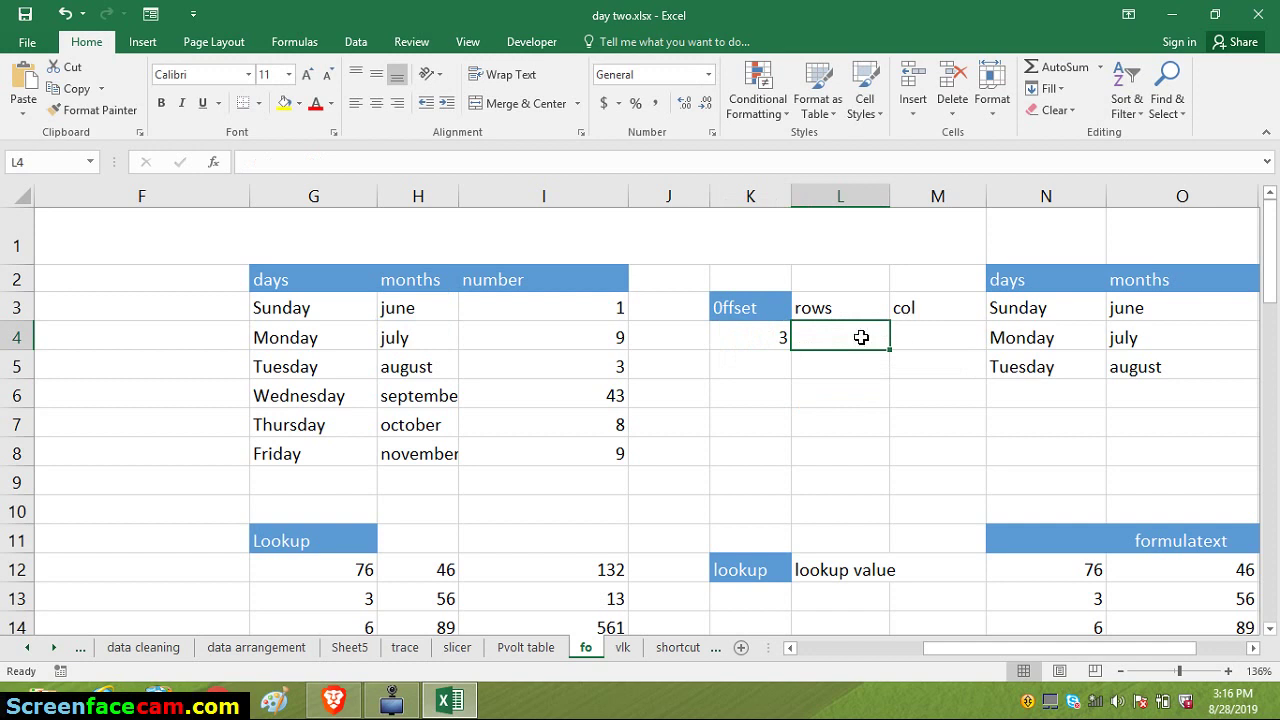
pyautogui.write('2')
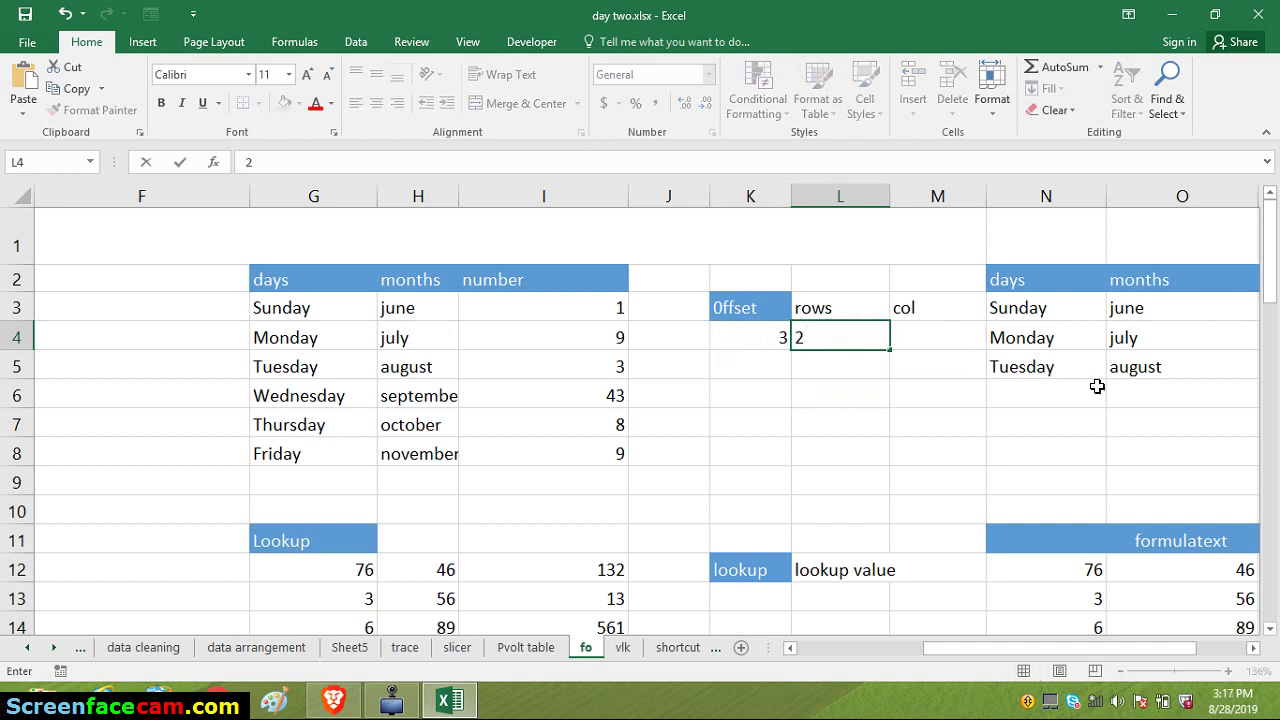
pyautogui.click(930, 347)
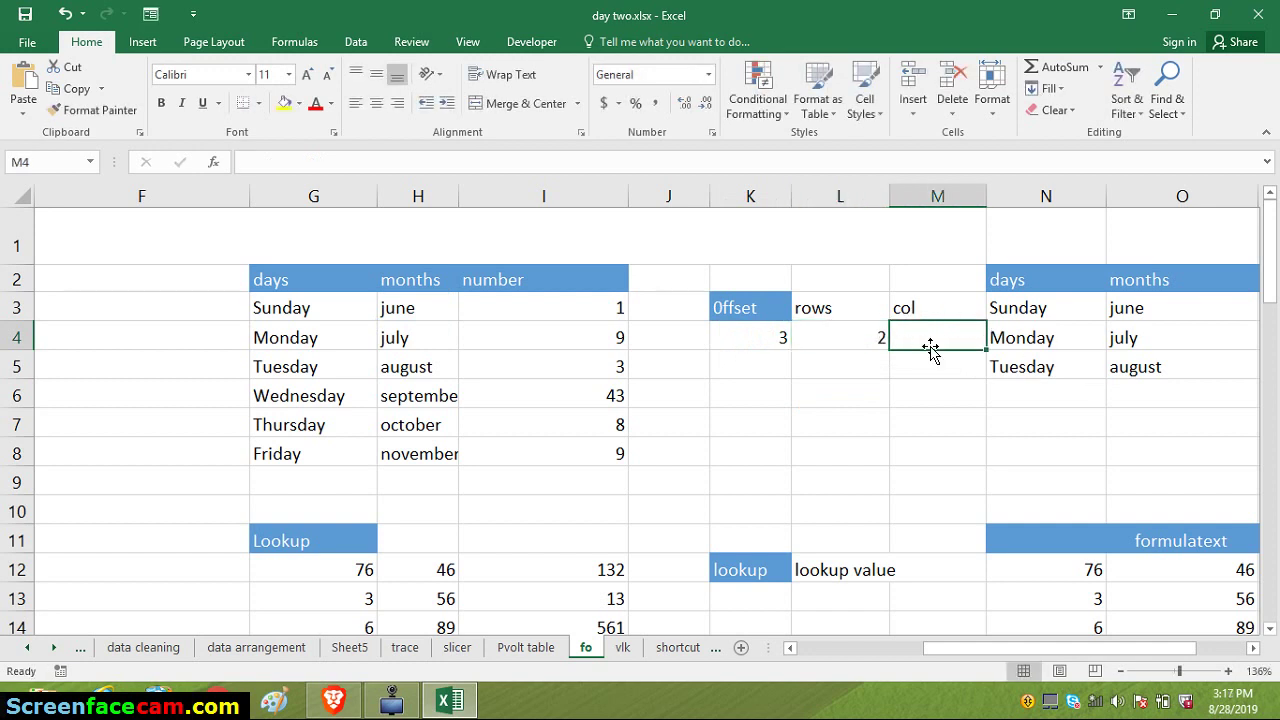
# Enter 1 as the column offset in cell M4 under the col heading
pyautogui.write('1')
pyautogui.click(857, 371)
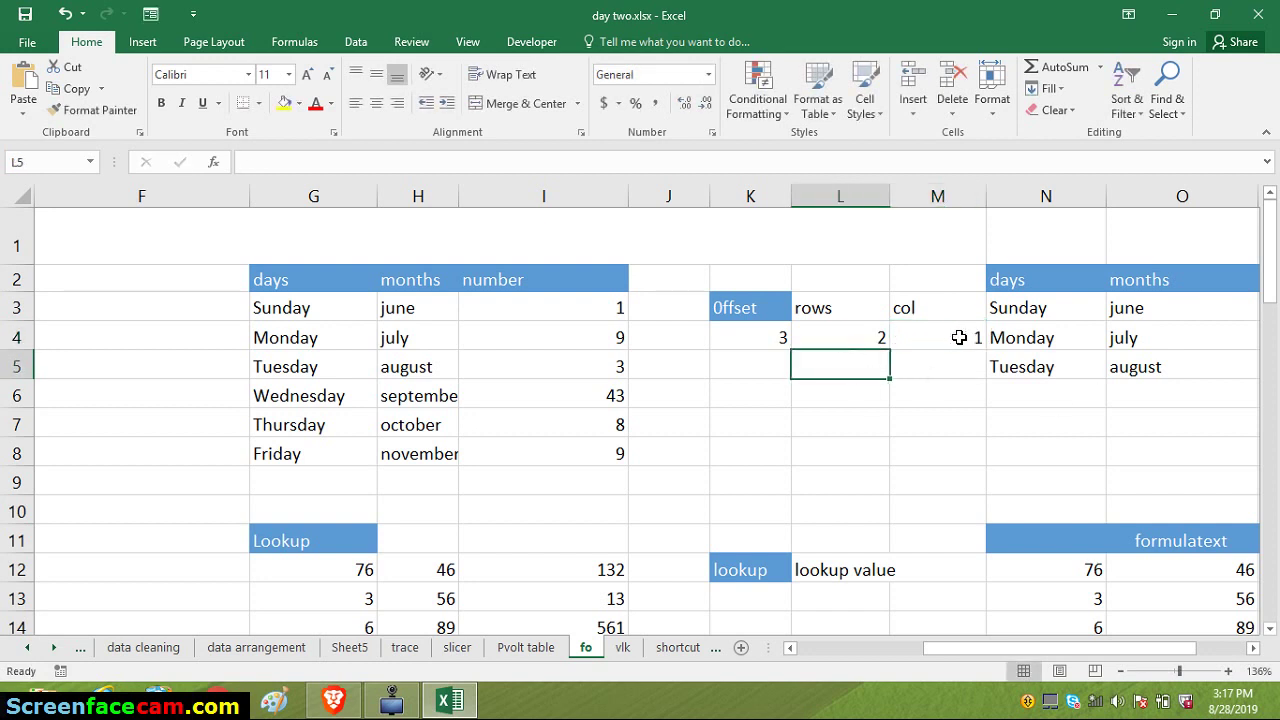
# Start a new OFFSET formula in K4 with the Thursday cell, G7, as its reference
pyautogui.click(736, 337)
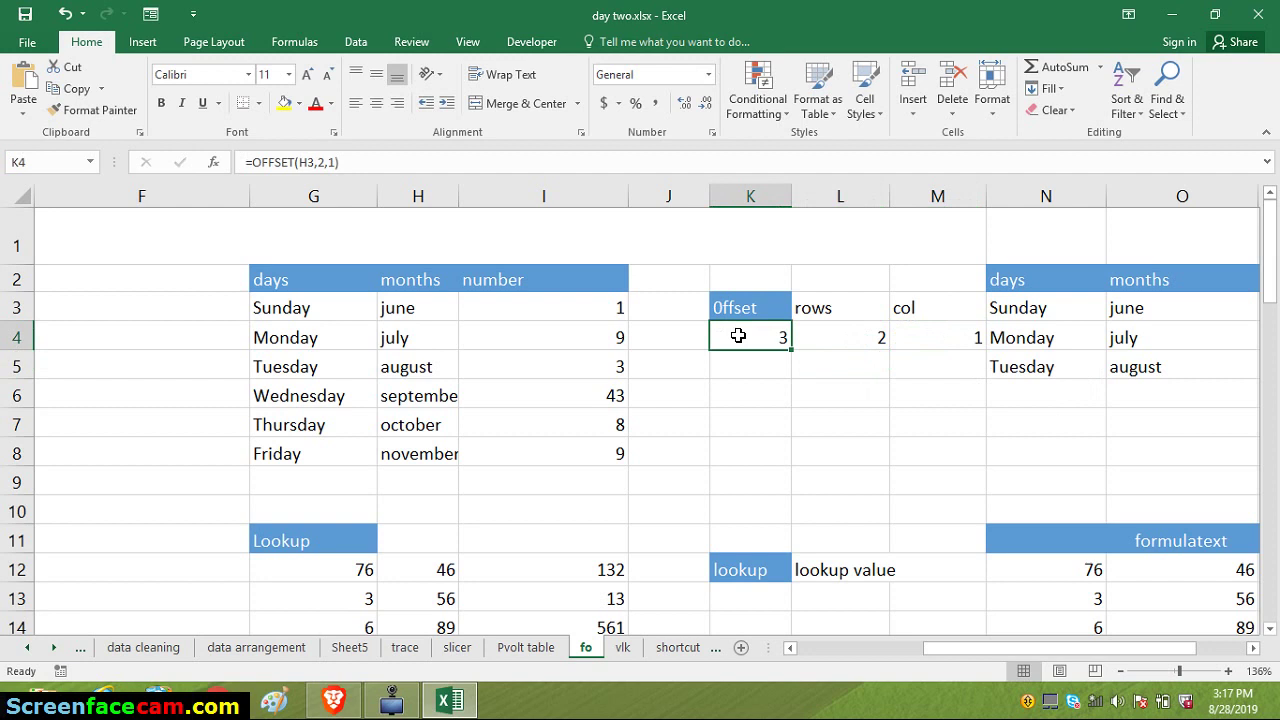
pyautogui.write('=of')
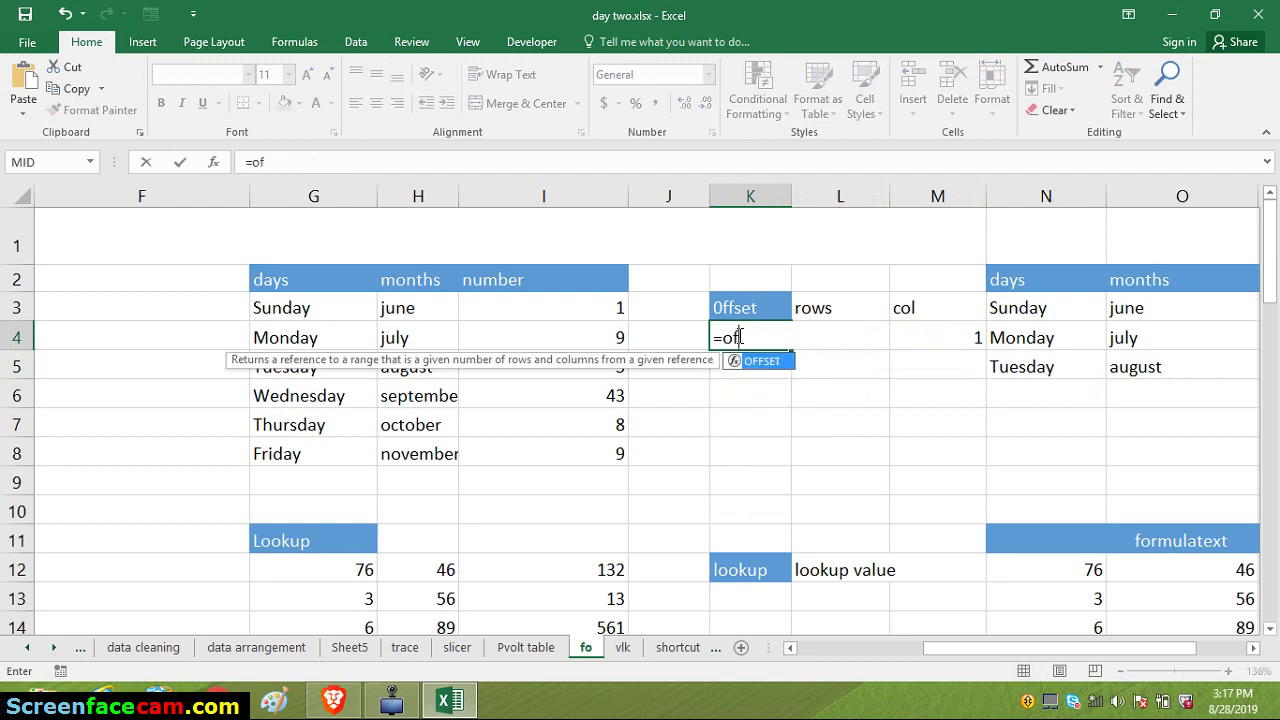
pyautogui.press('Tab')
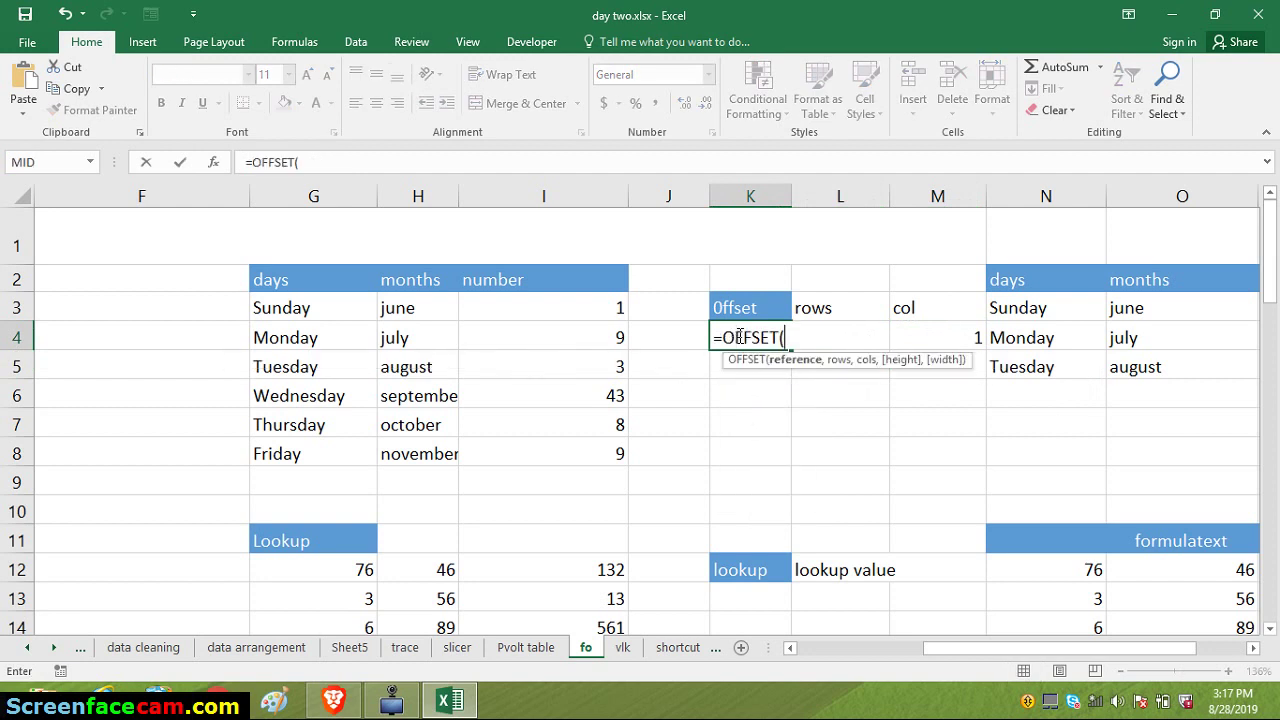
pyautogui.click(305, 427)
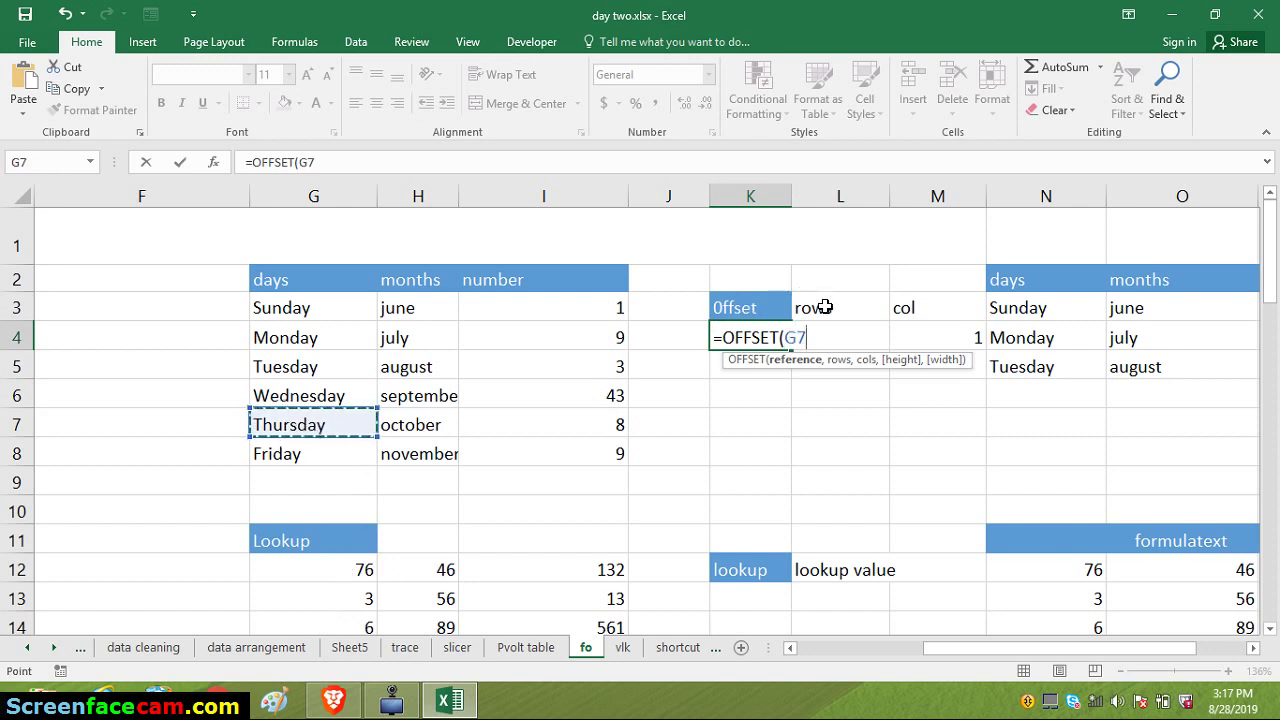
pyautogui.write(',')
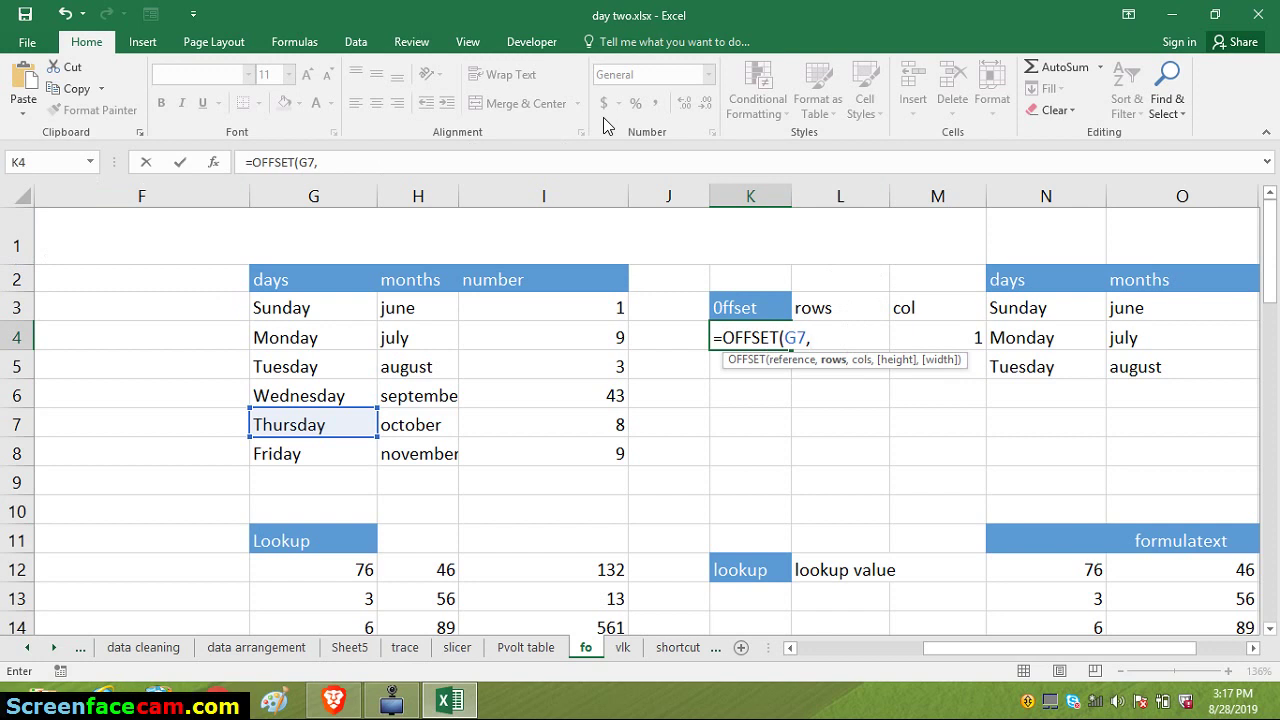
# Complete K4's OFFSET formula with L4 as the rows argument and M4 as the cols argument
pyautogui.write('l5')
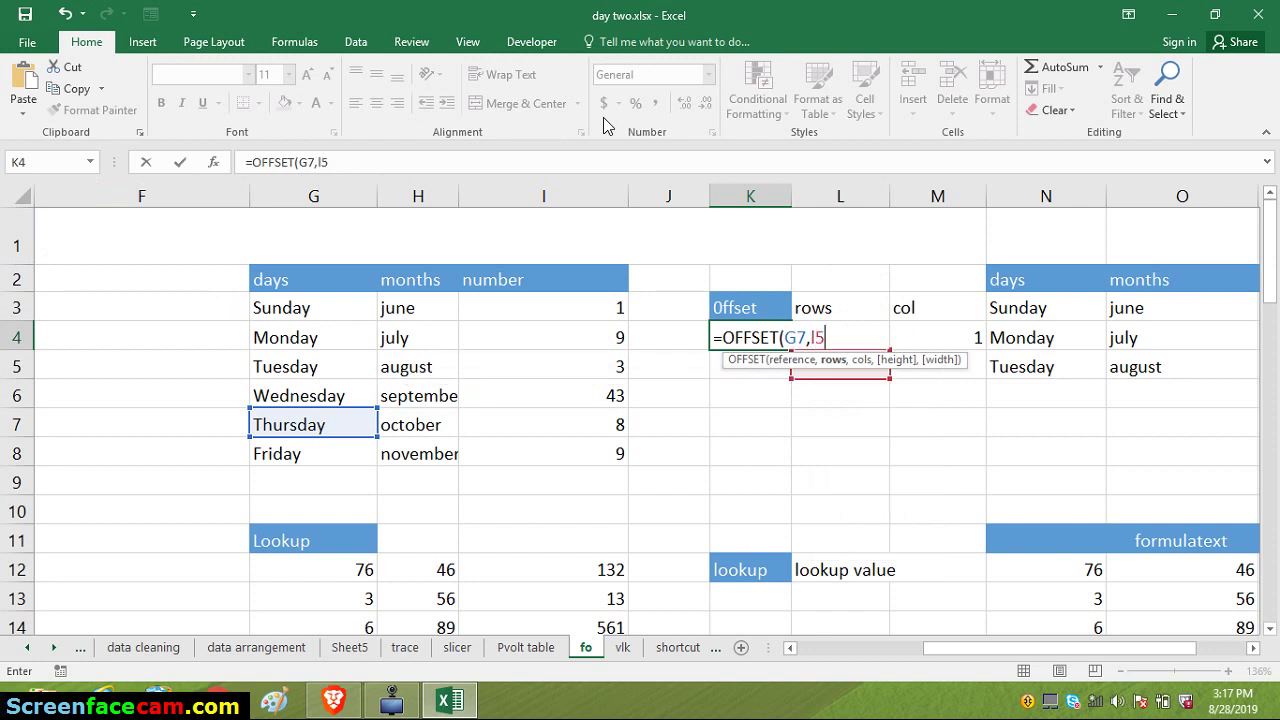
pyautogui.write(',')
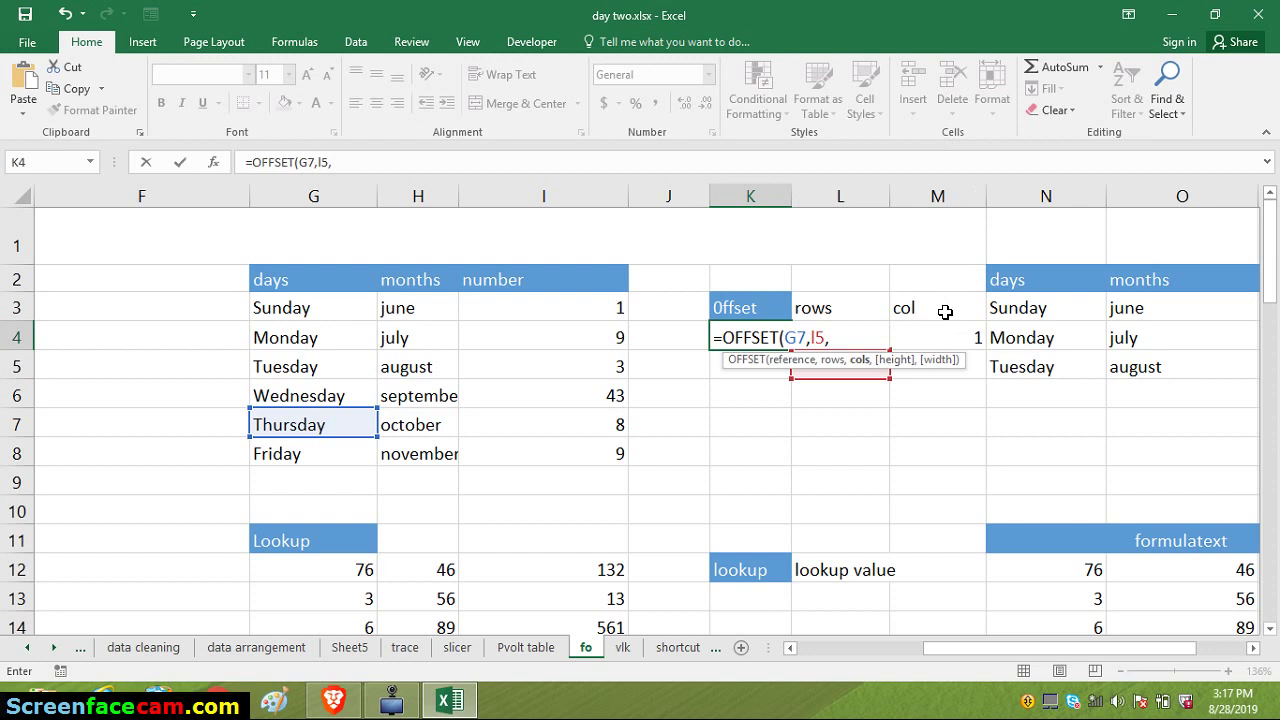
pyautogui.press('BackSpace')
pyautogui.press('BackSpace')
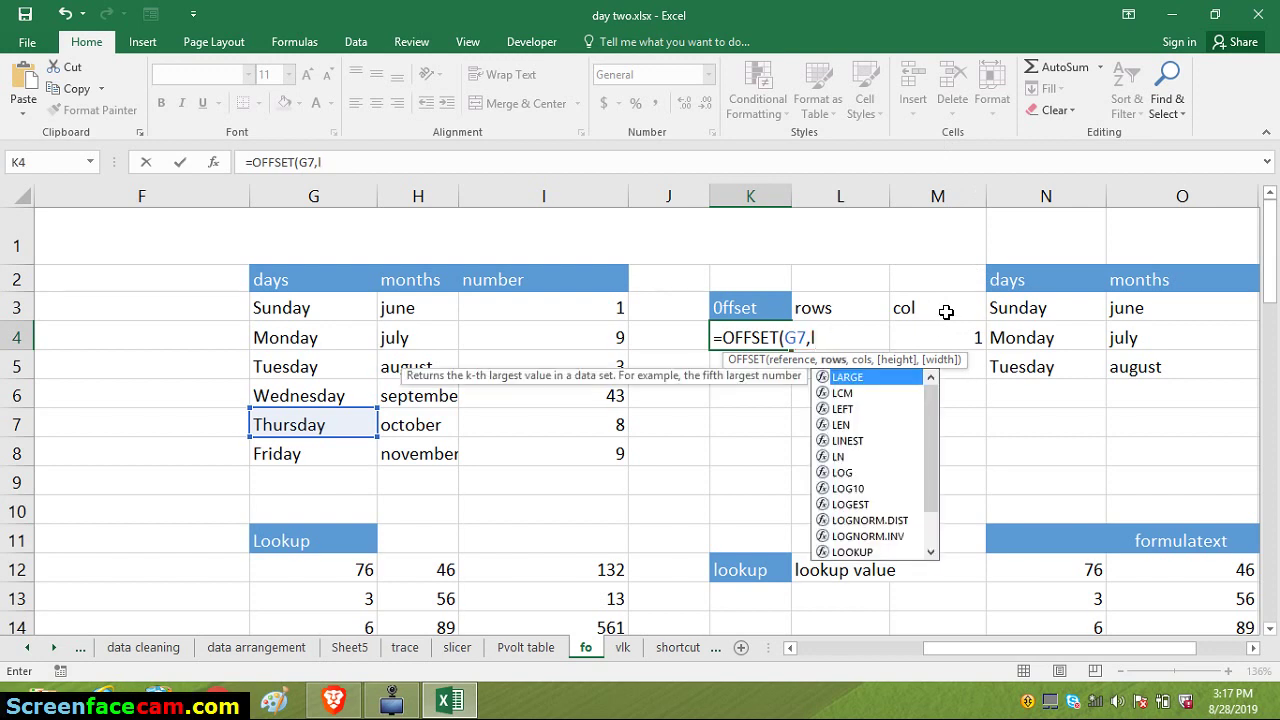
pyautogui.write('4')
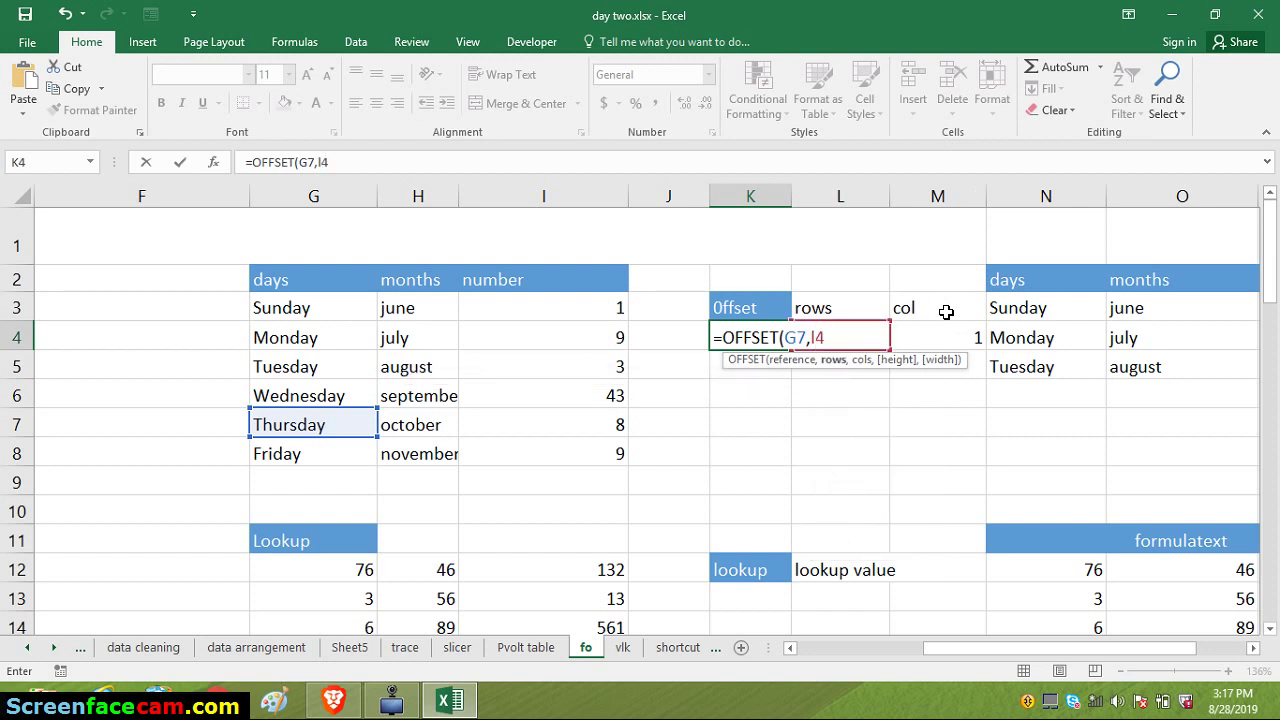
pyautogui.write(',')
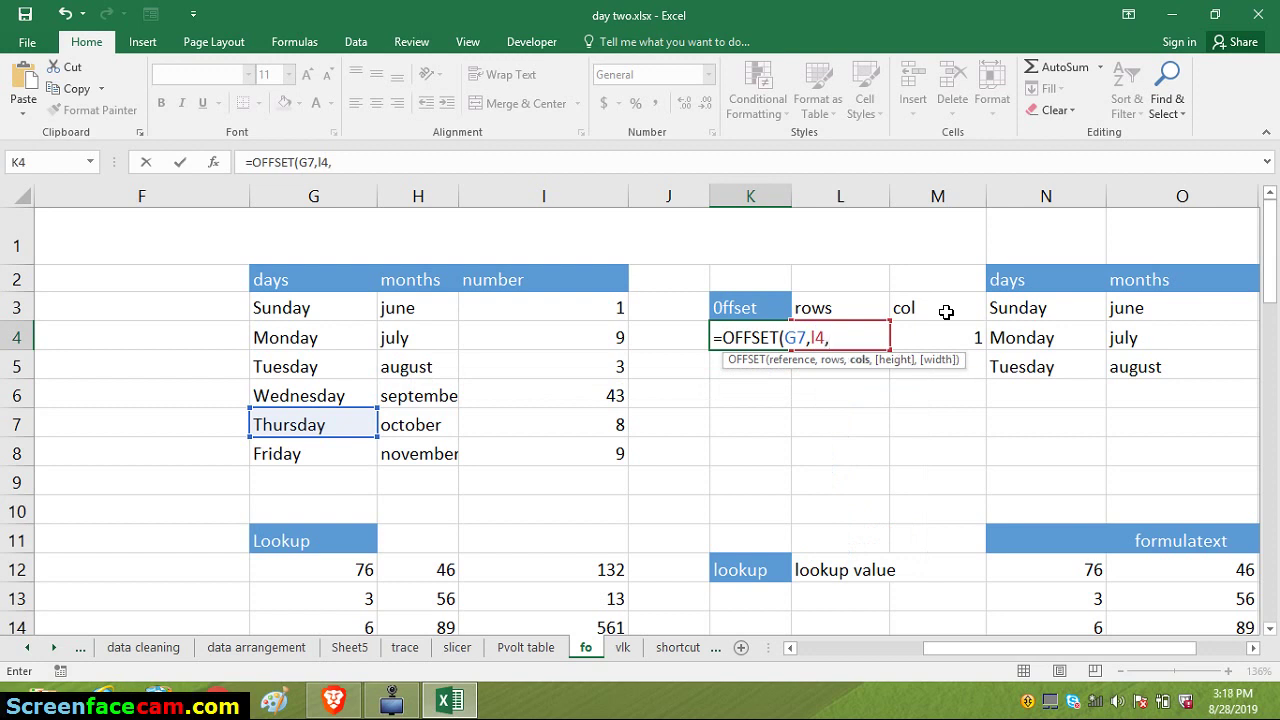
pyautogui.write('m')
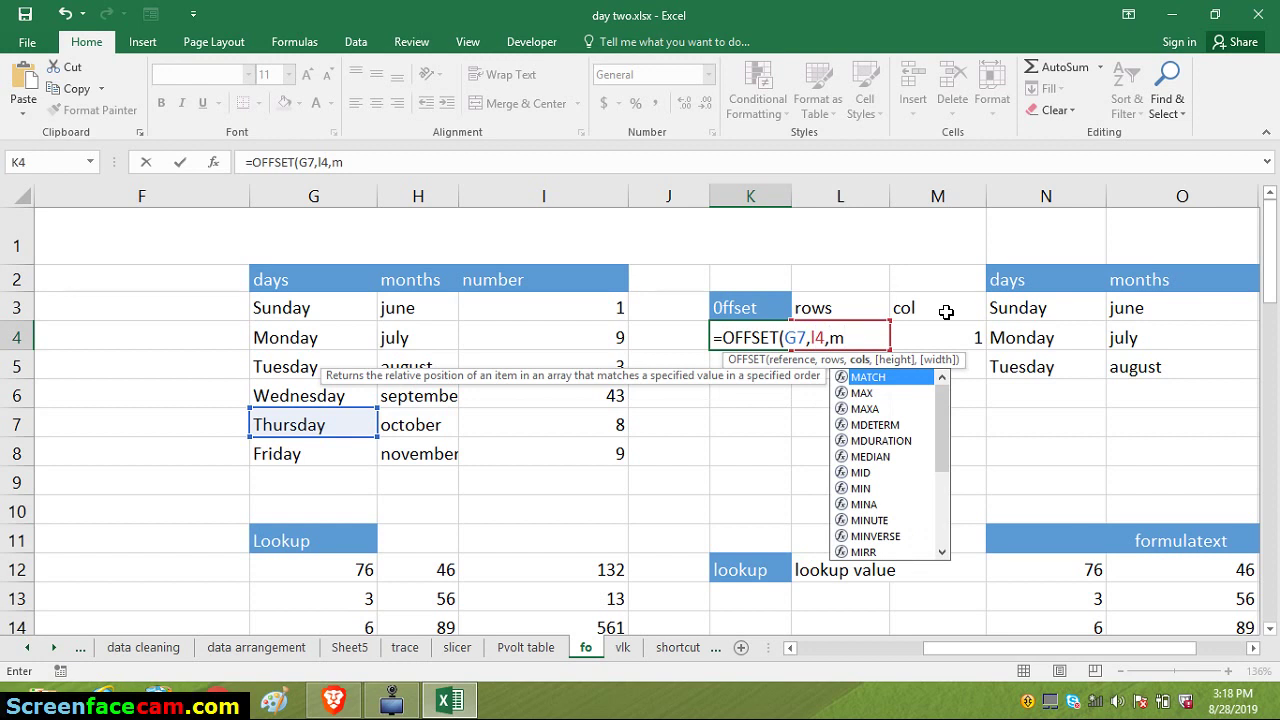
pyautogui.write('4')
pyautogui.write(')')
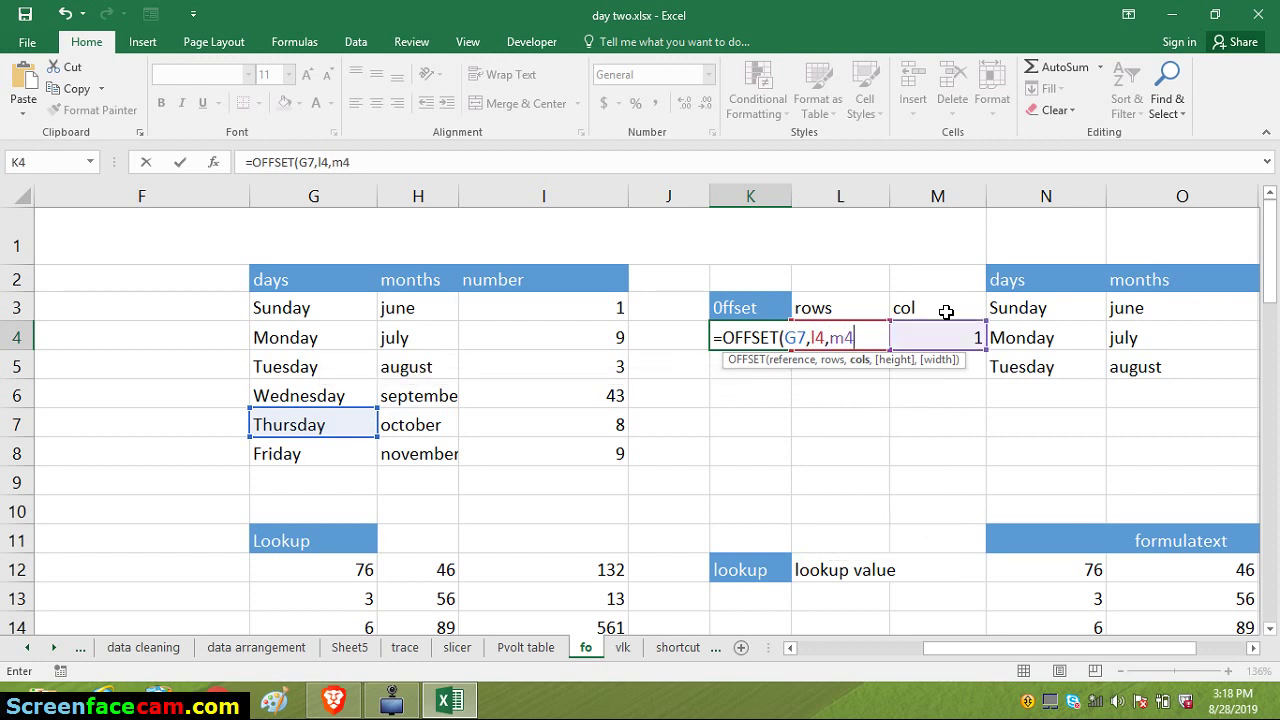
pyautogui.press('Return')
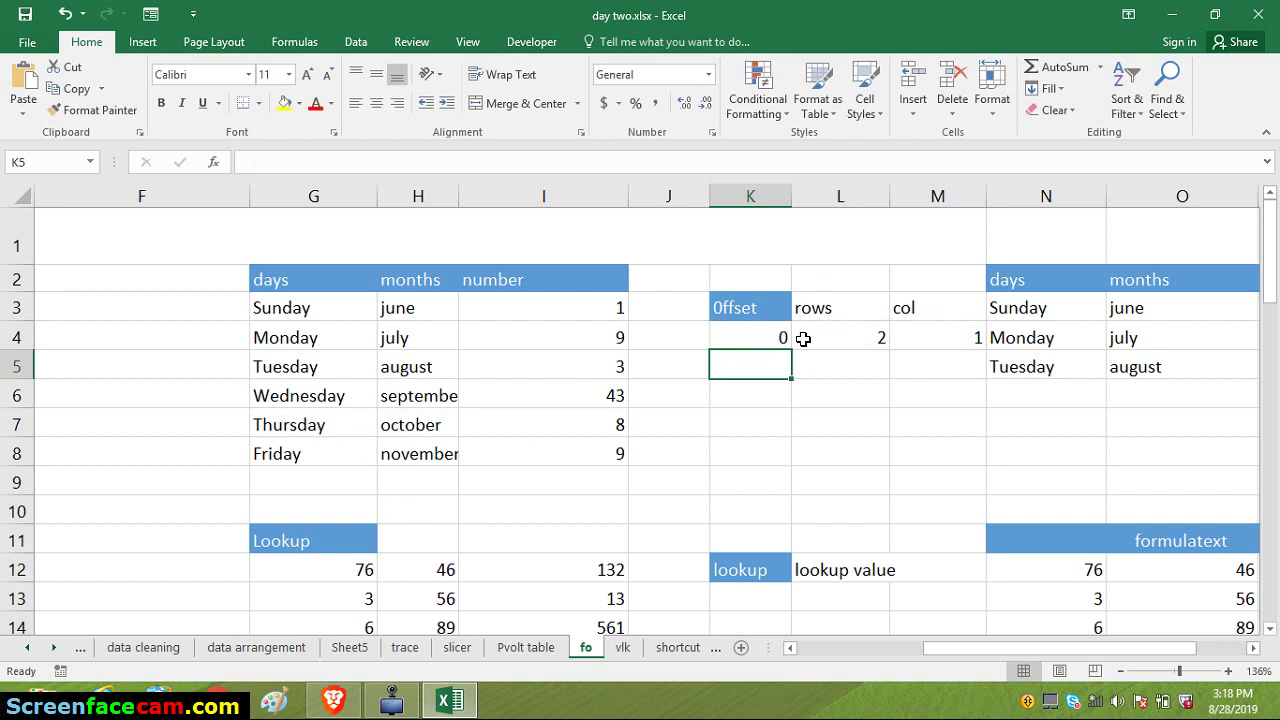
# Change the row offset in cell L4 to -2
pyautogui.doubleClick(865, 338)
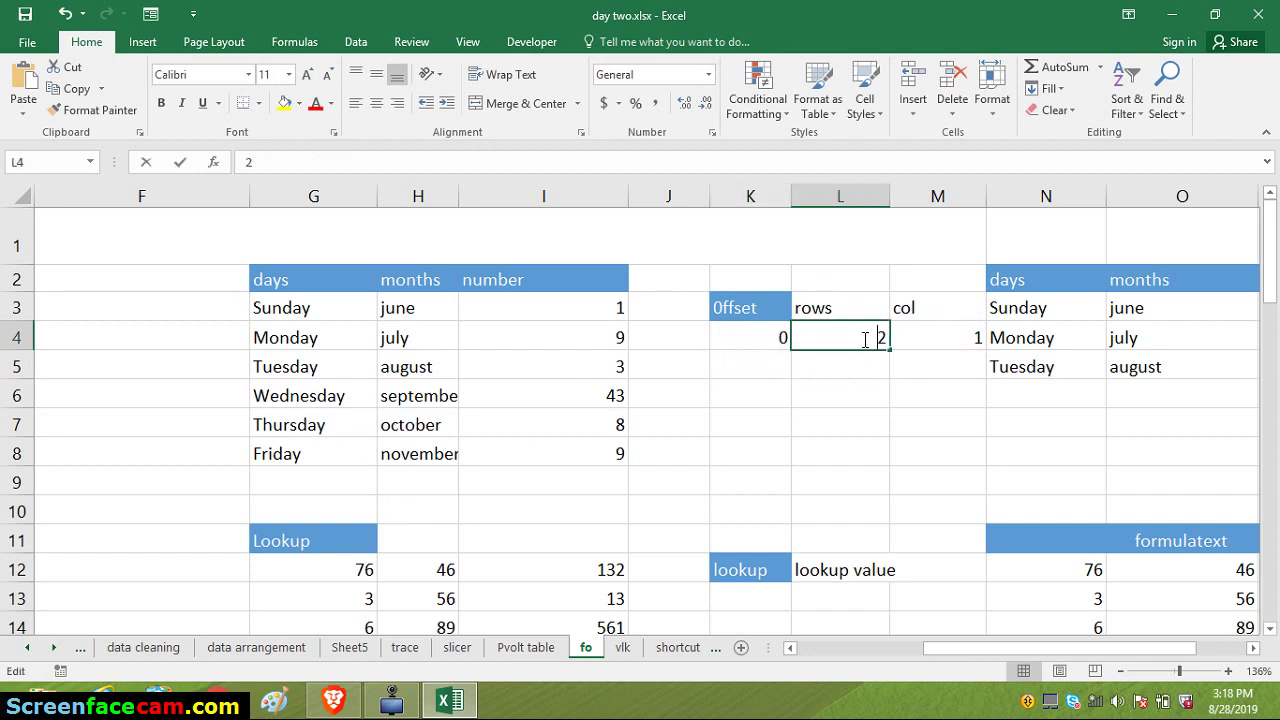
pyautogui.write('-')
pyautogui.hotkey('ctrl', 'Return')
pyautogui.press('Return')
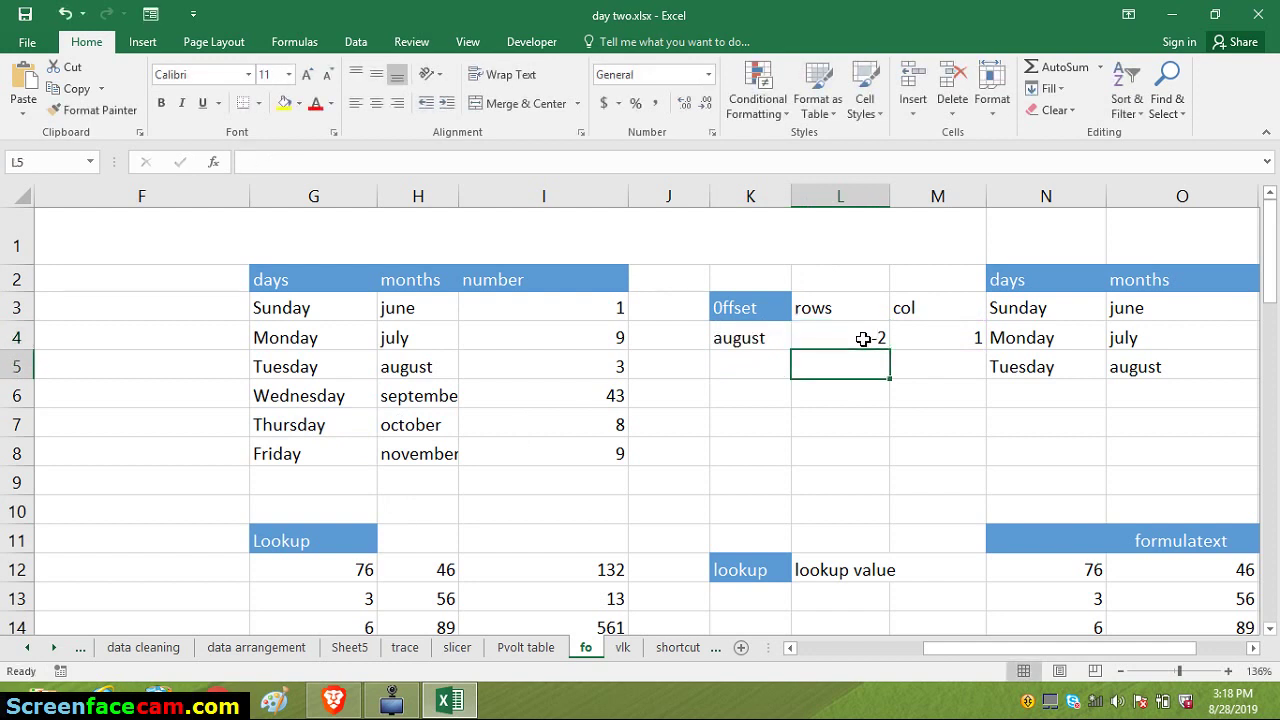
pyautogui.click(1018, 401)
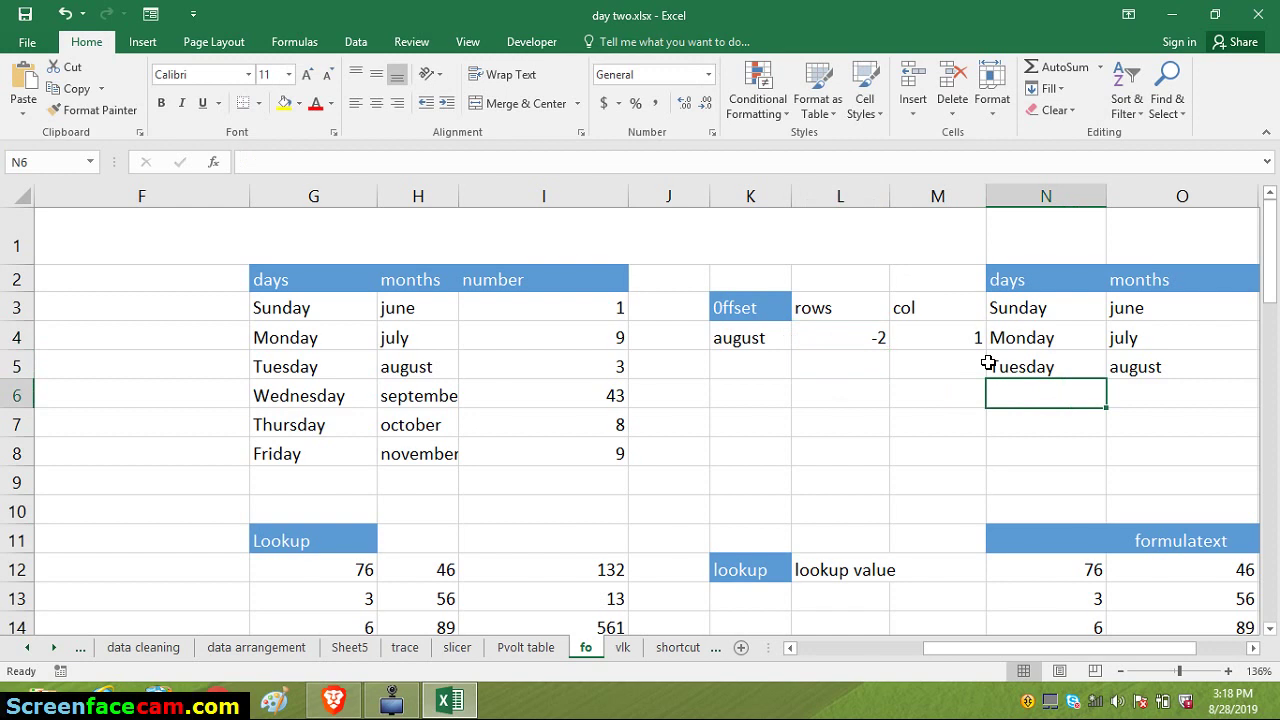
# Inspect the reference, rows and cols arguments of the OFFSET formula in K4 without changing them
pyautogui.click(766, 336)
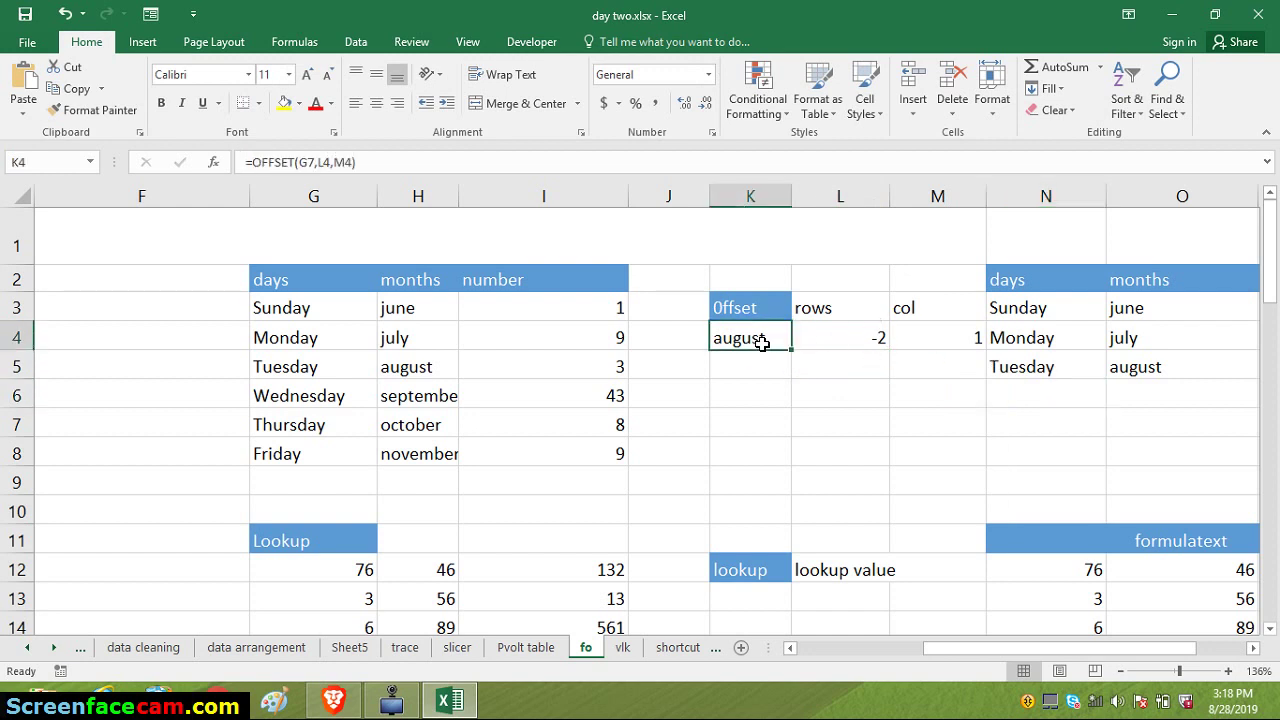
pyautogui.doubleClick(762, 338)
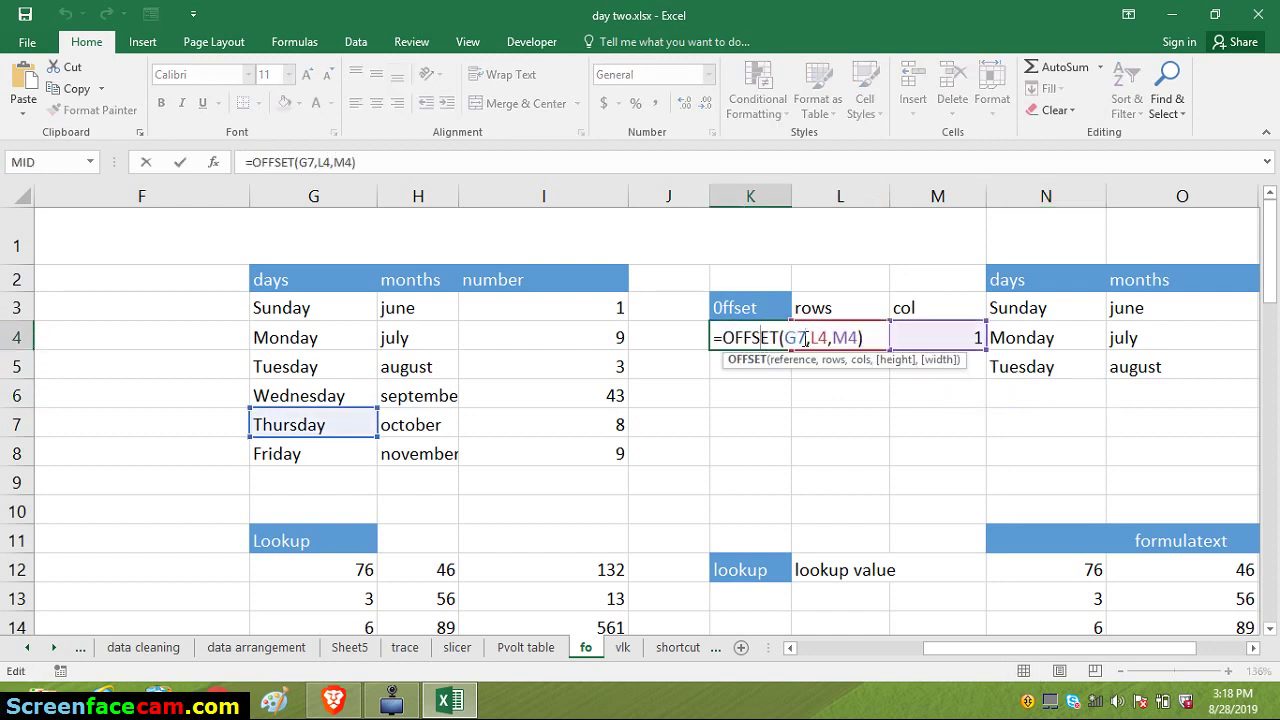
pyautogui.click(793, 338)
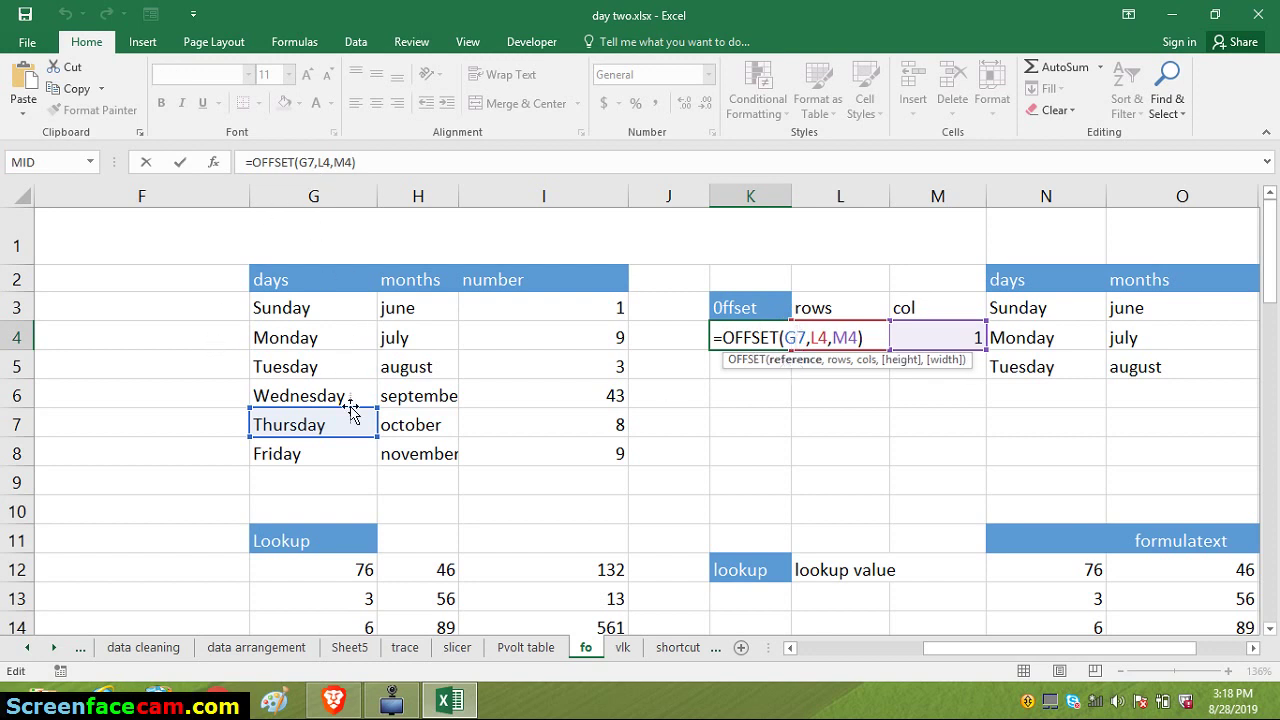
pyautogui.moveTo(3, 717)
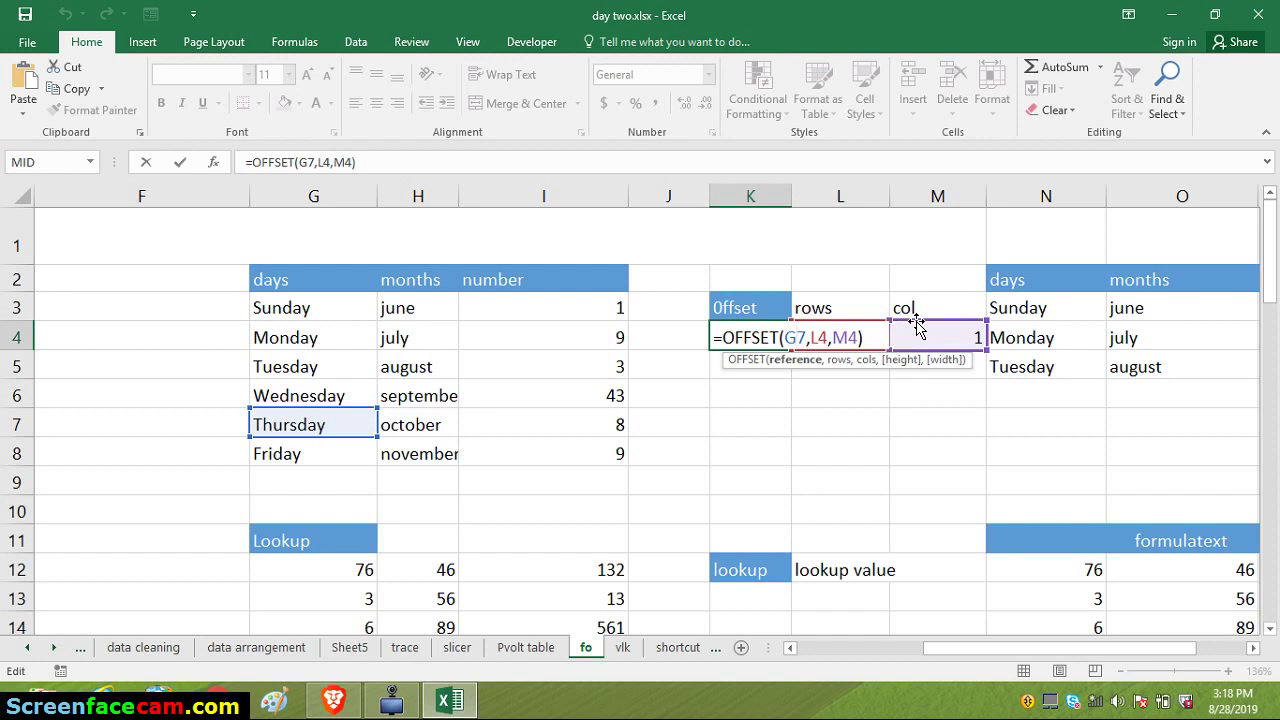
pyautogui.press('Return')
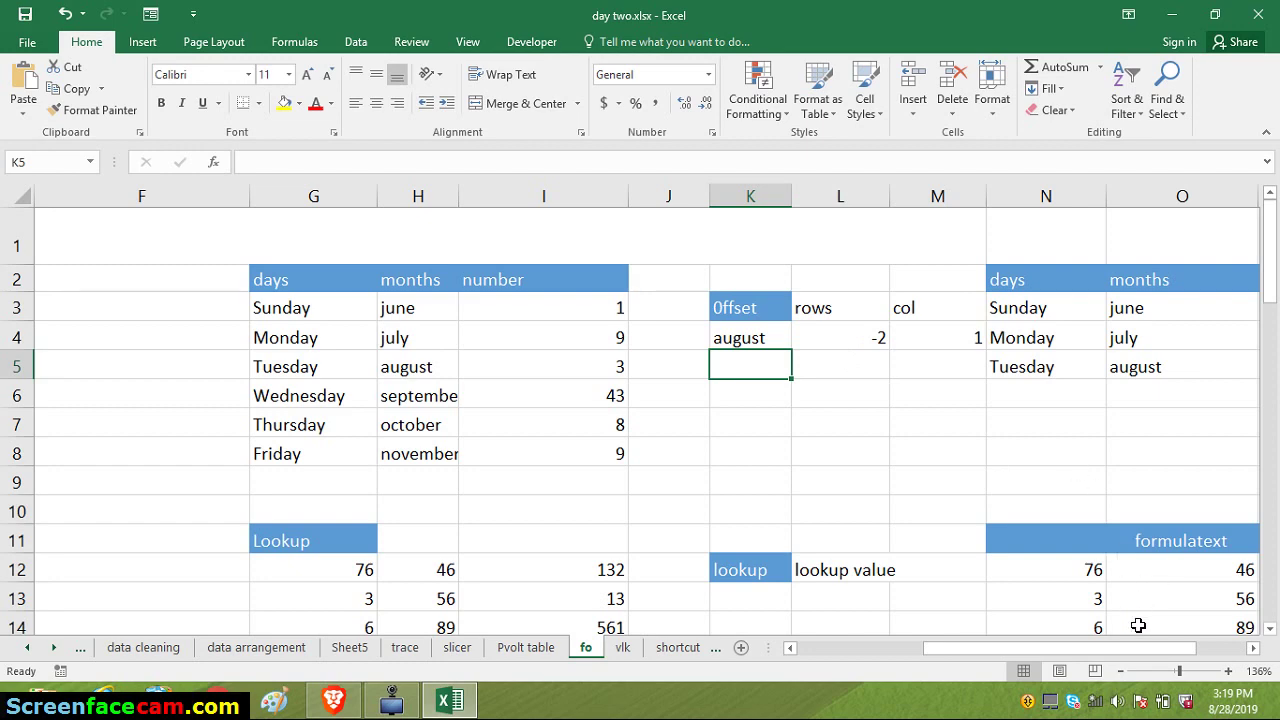
# Review the source table in N2:P5 and the output start cell R3 under the transpose heading
pyautogui.moveTo(1086, 646); pyautogui.dragTo(1150, 630)
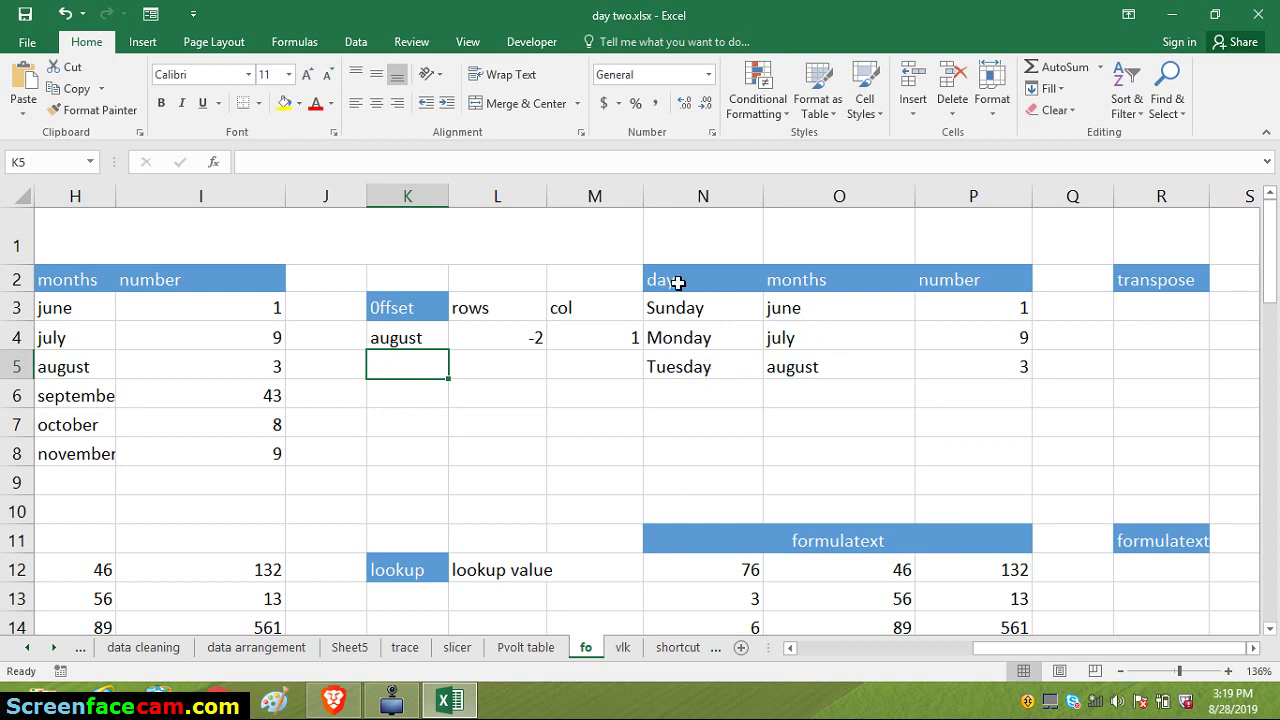
pyautogui.moveTo(680, 285); pyautogui.dragTo(991, 370)
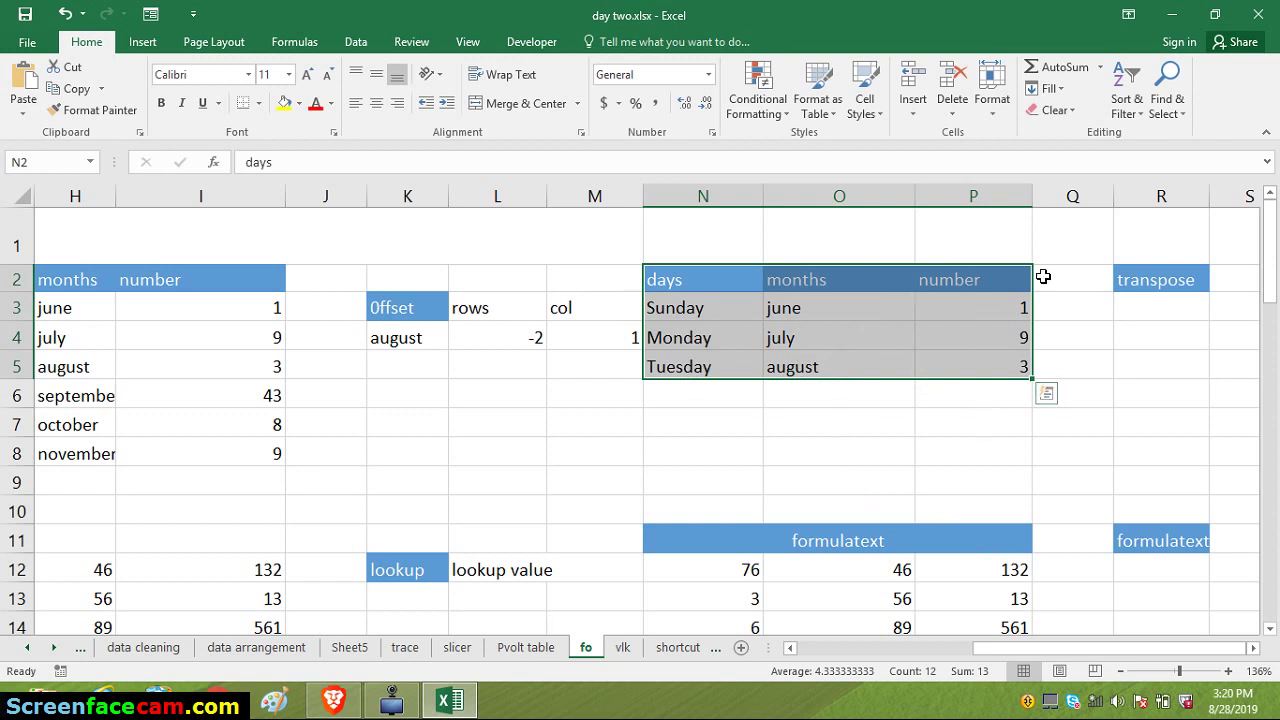
pyautogui.click(1156, 301)
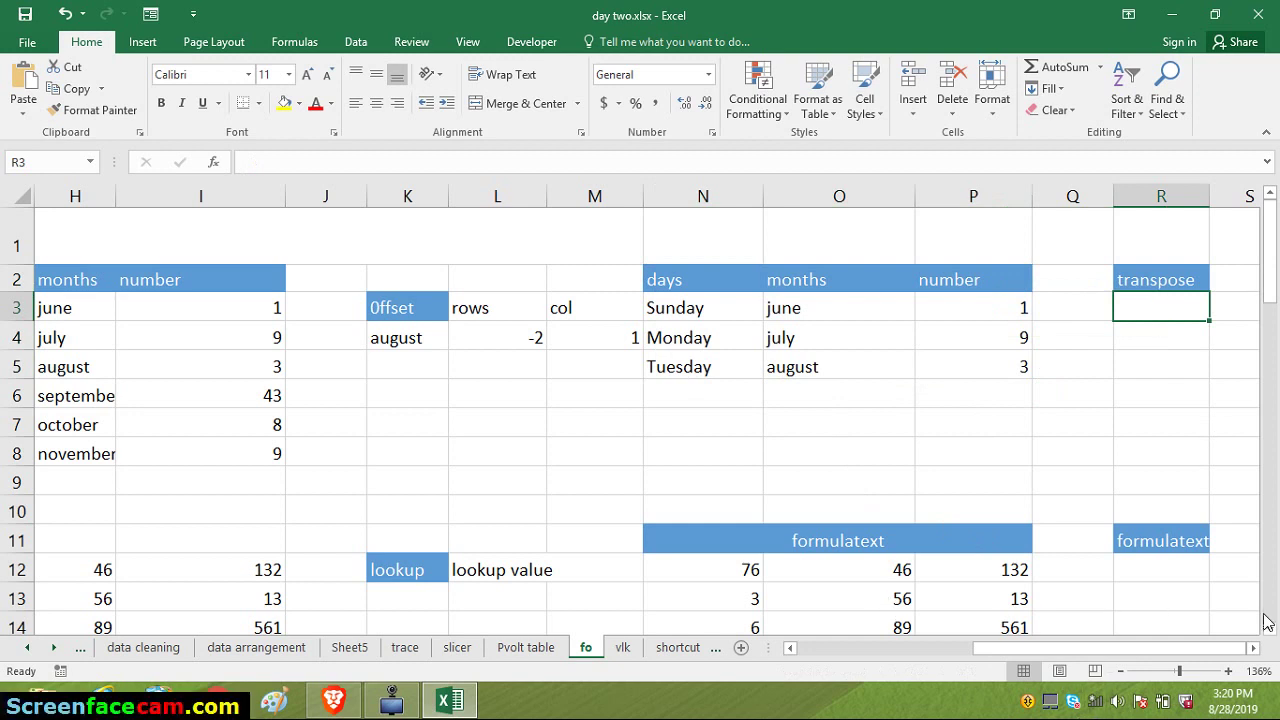
# Fill R3:U5 below the transpose heading with the array formula =TRANSPOSE(N2:P5)
pyautogui.click(1255, 649)
pyautogui.click(1255, 649)
pyautogui.click(1255, 649)
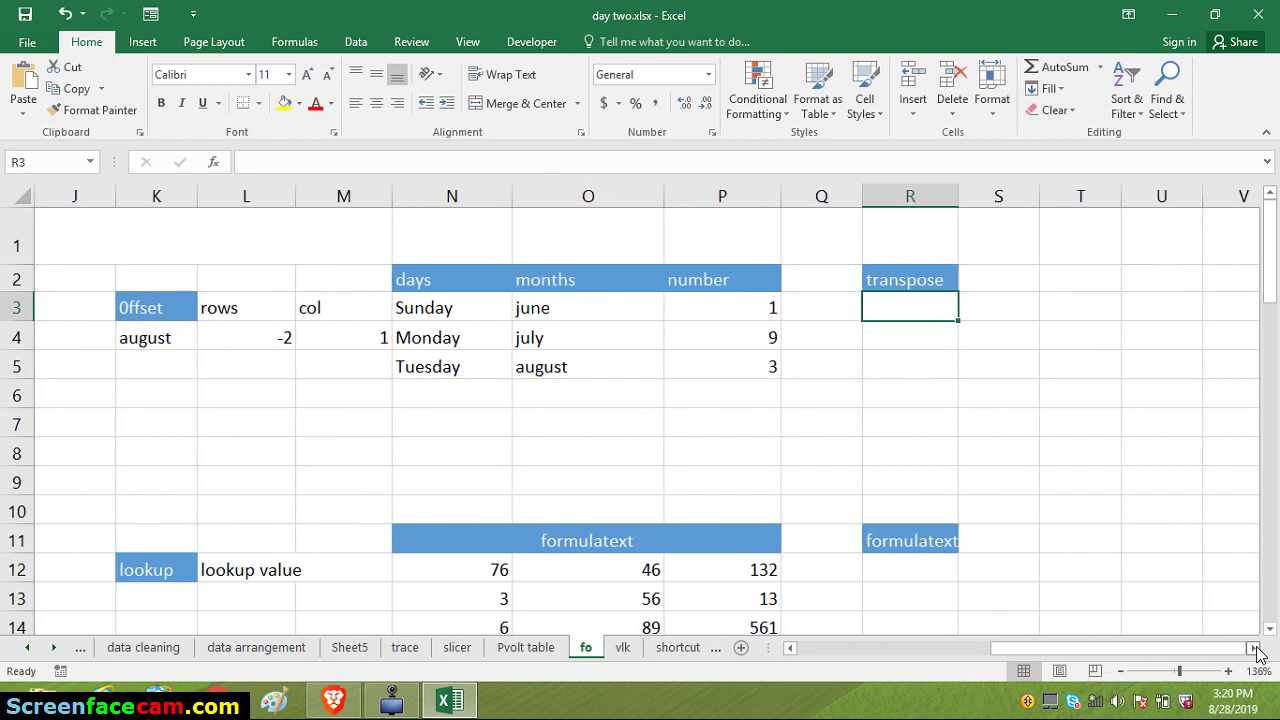
pyautogui.click(1255, 649)
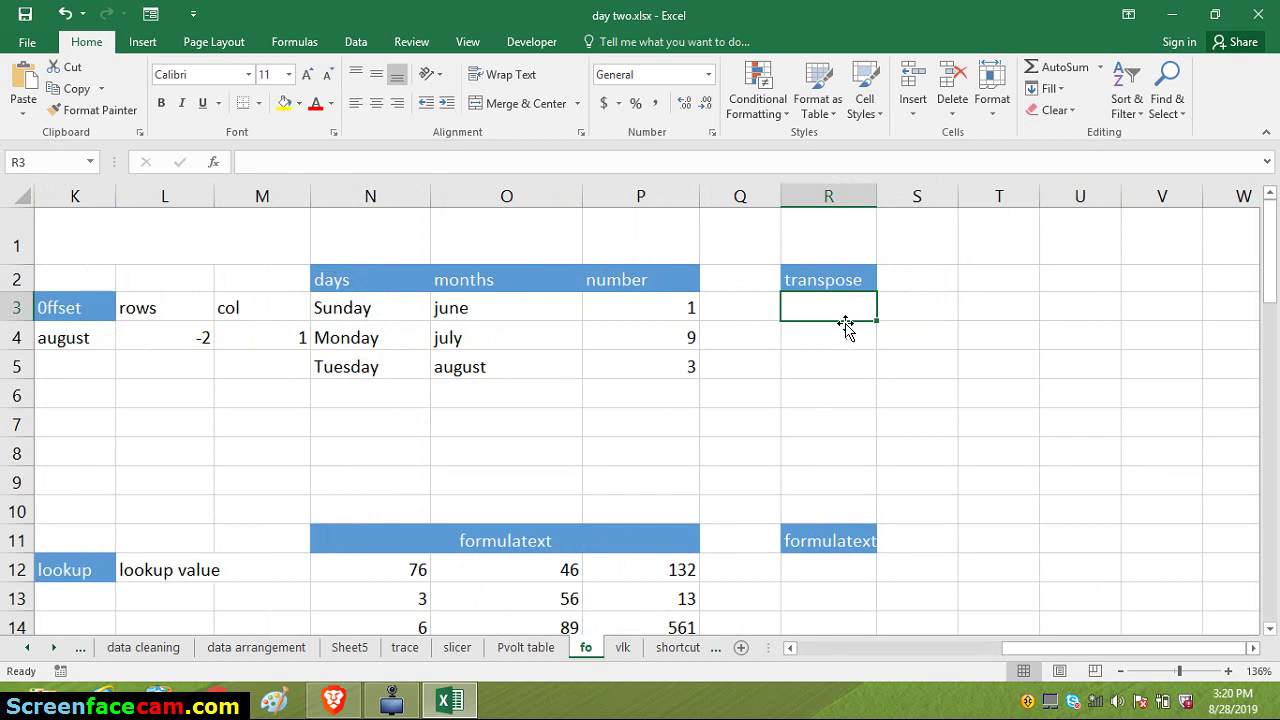
pyautogui.moveTo(851, 300); pyautogui.dragTo(1065, 367)
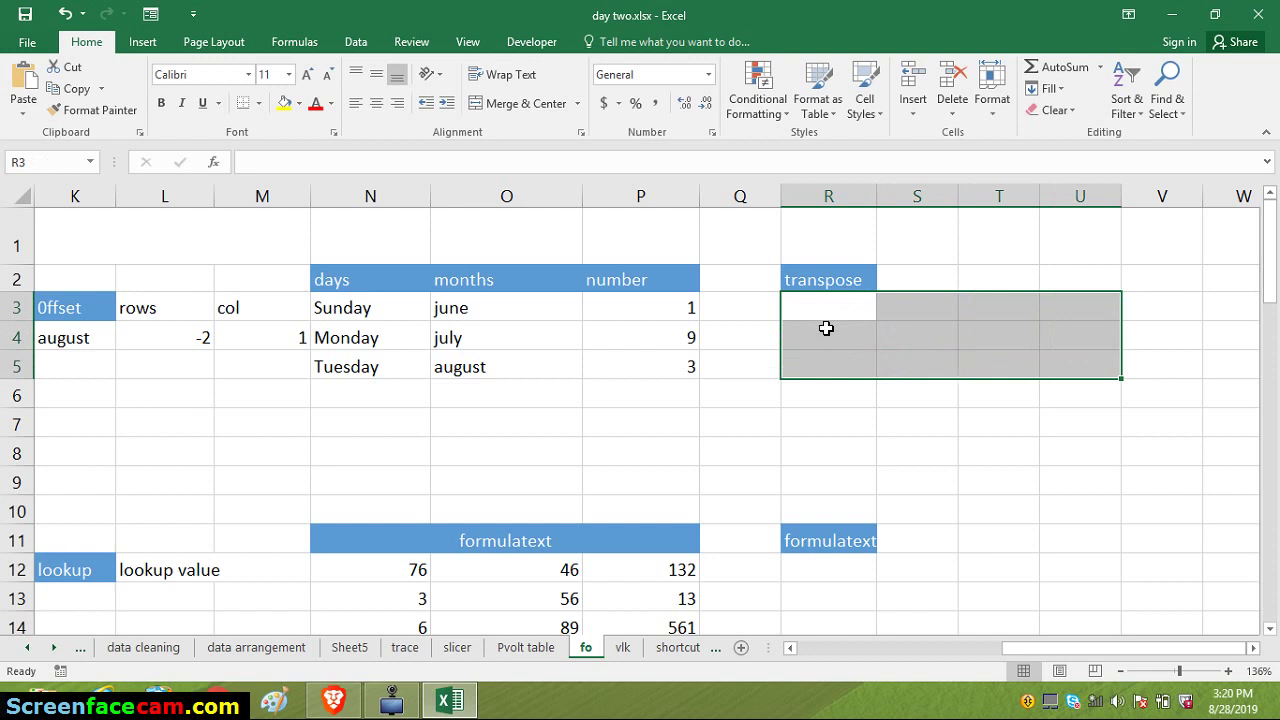
pyautogui.write('=')
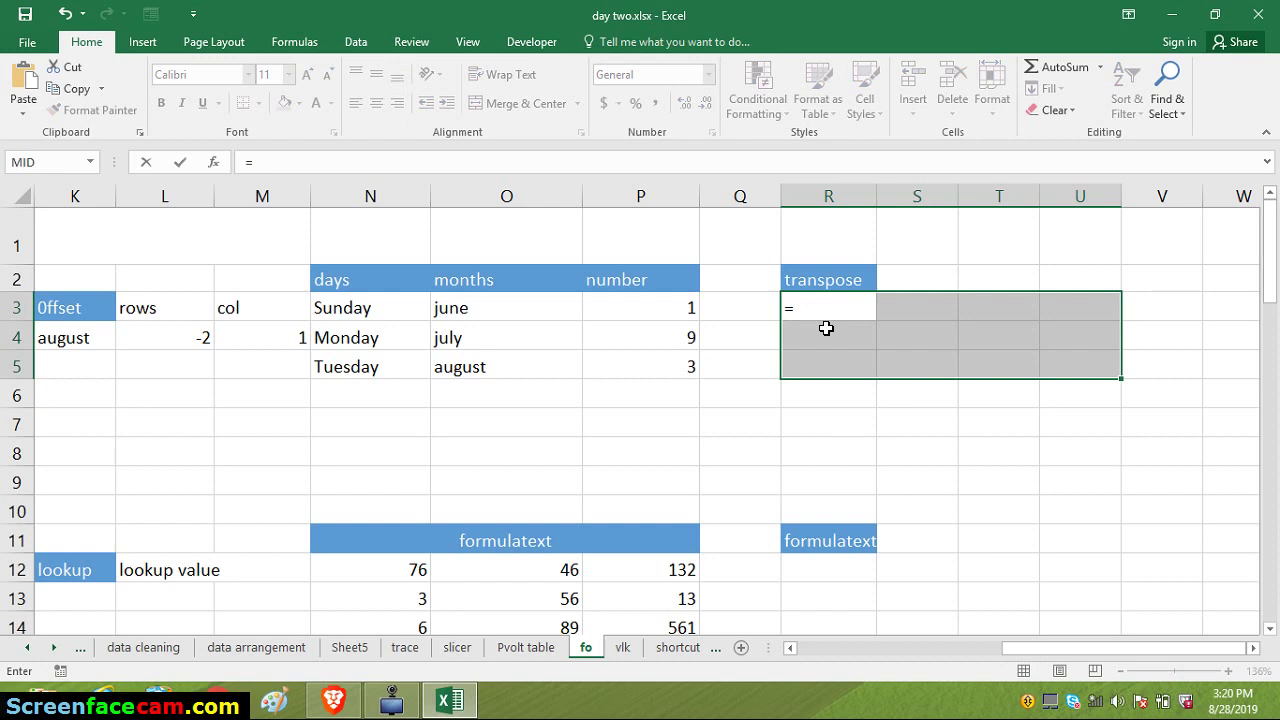
pyautogui.write('tr')
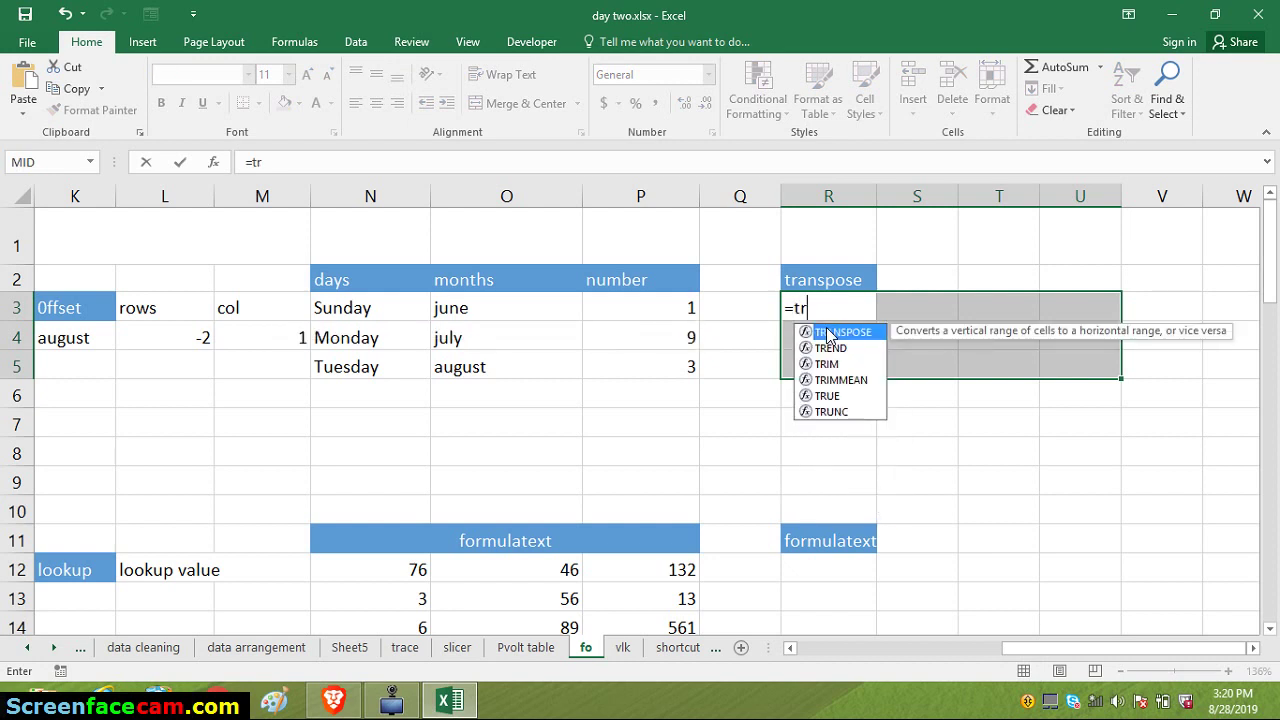
pyautogui.press('Tab')
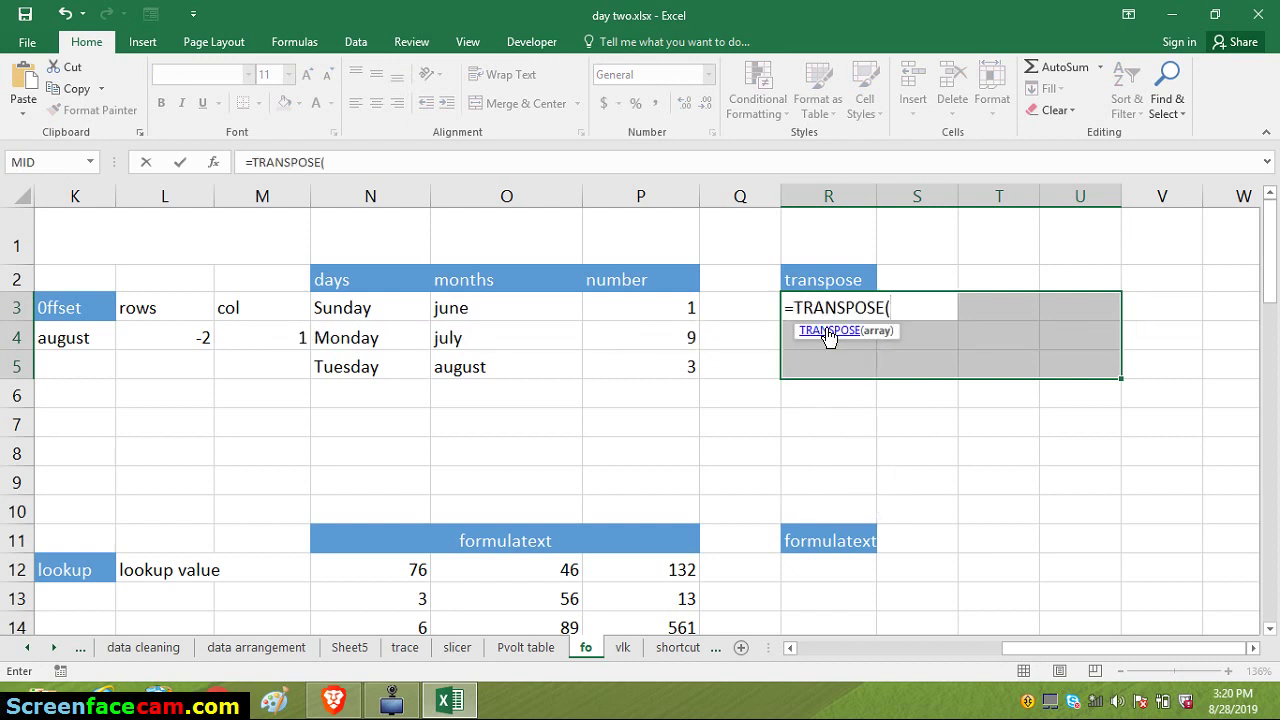
pyautogui.moveTo(322, 280); pyautogui.dragTo(646, 366)
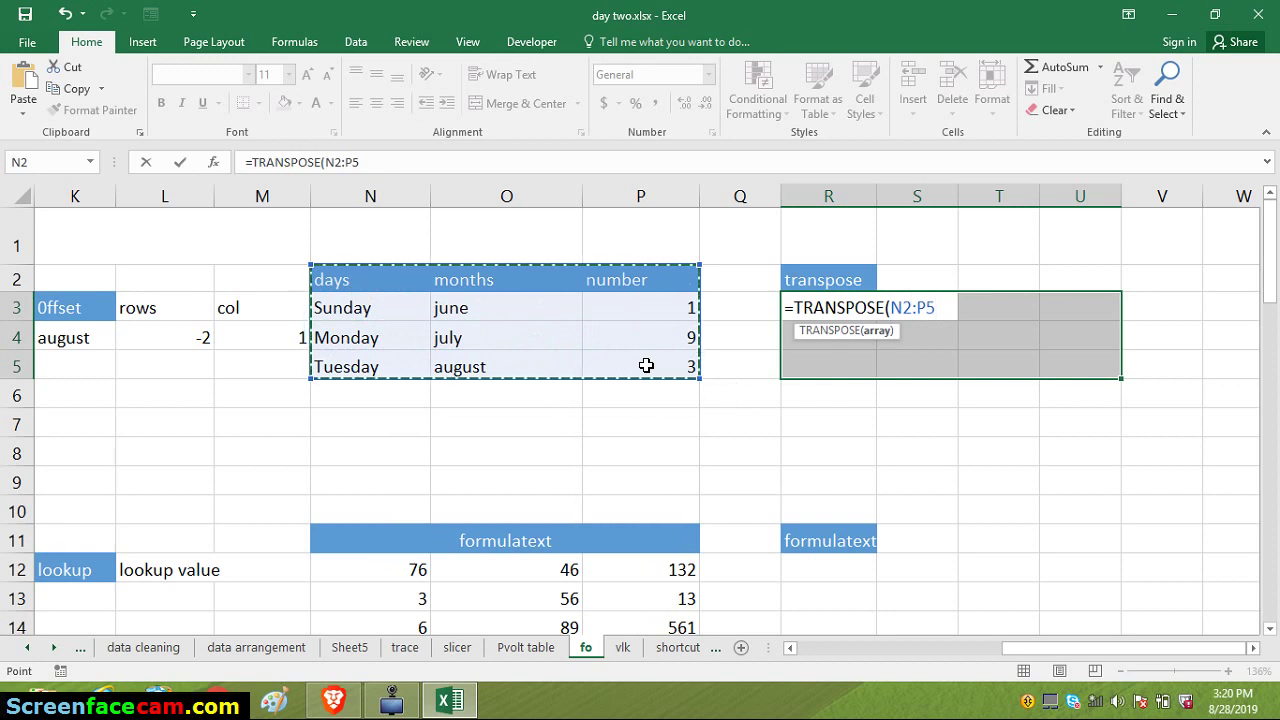
pyautogui.write(')')
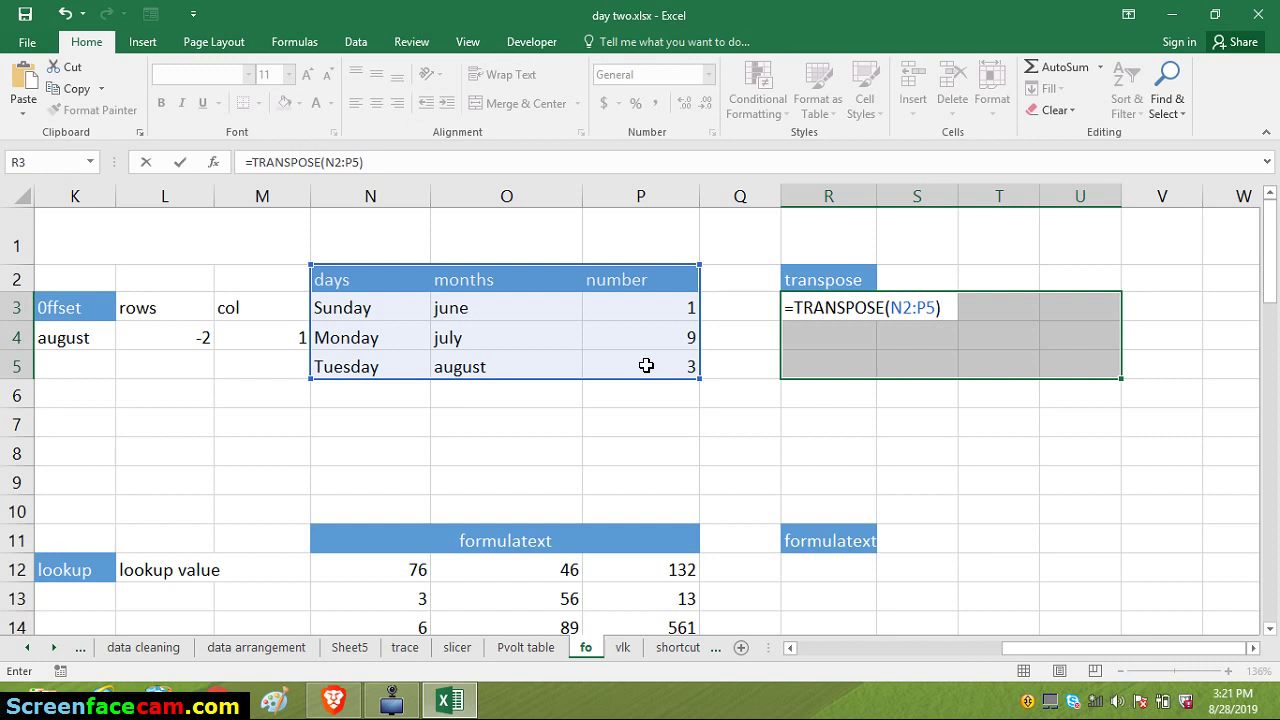
pyautogui.hotkey('ctrl', 'shift', 'Return')
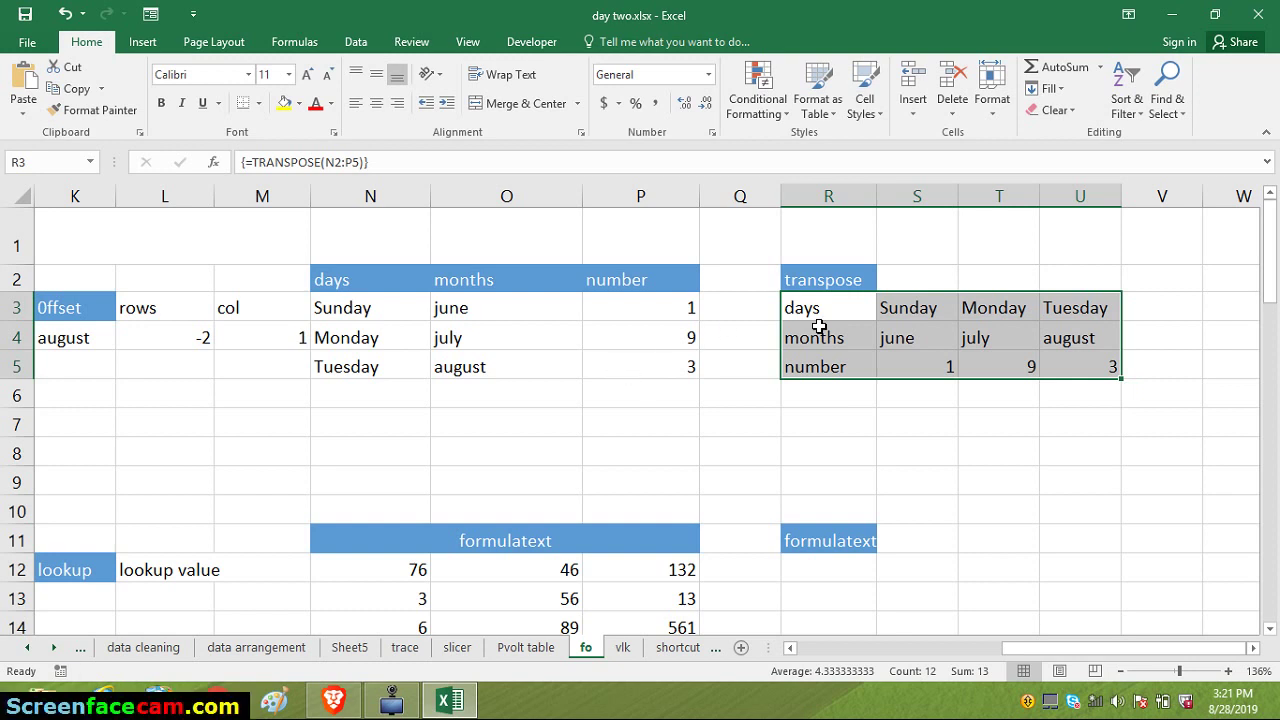
pyautogui.click(862, 327)
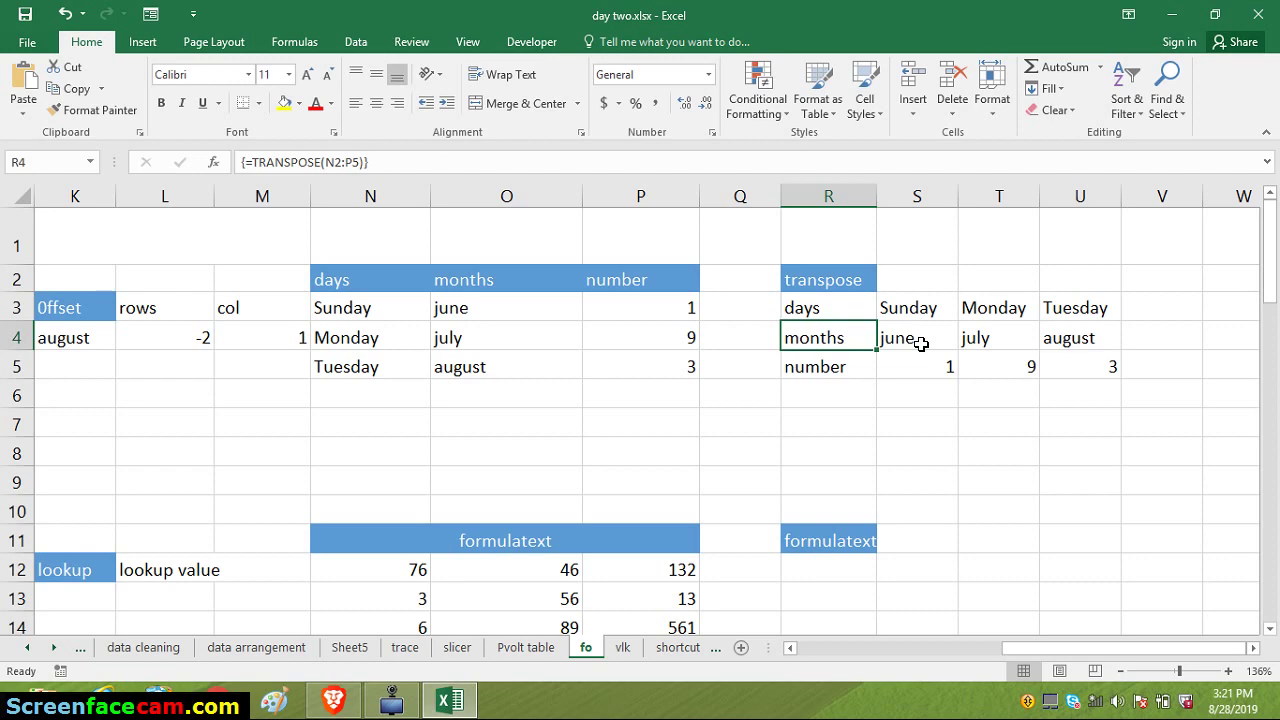
# Review the cell-address labels and their neighbouring values in the indirect table B12:C16
pyautogui.moveTo(1150, 648); pyautogui.dragTo(965, 700)
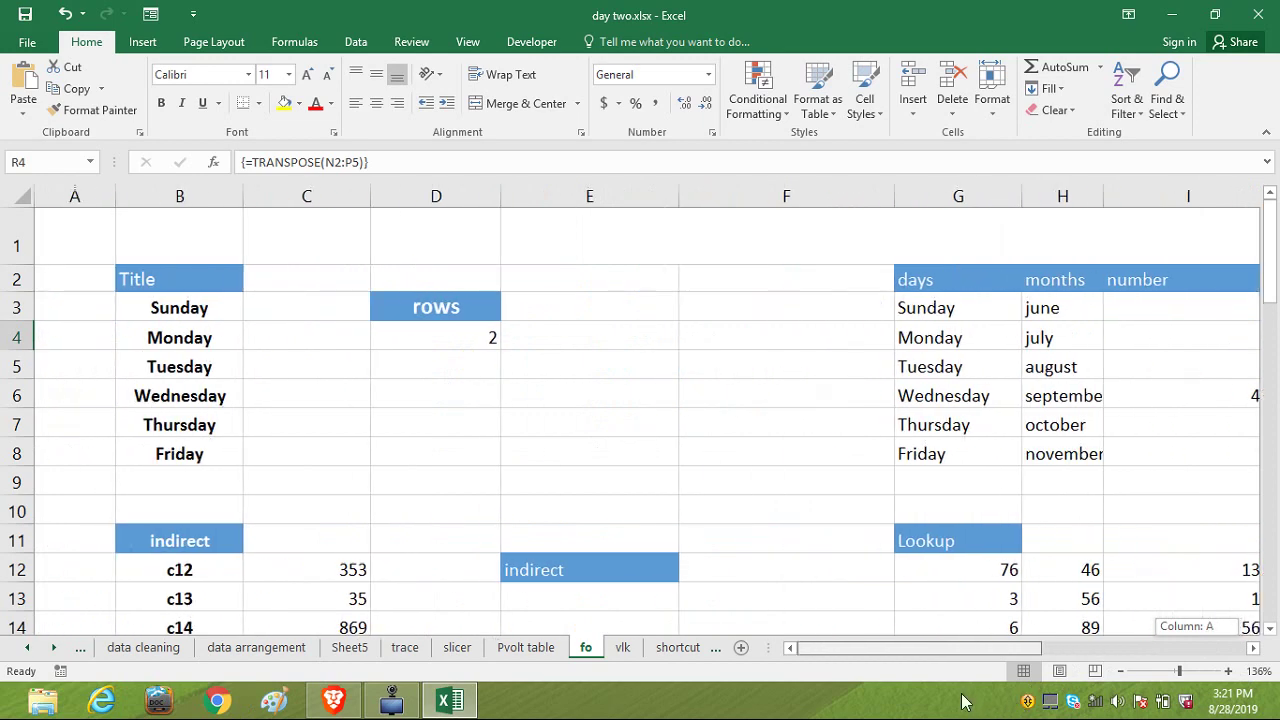
pyautogui.moveTo(1269, 281); pyautogui.dragTo(1275, 322)
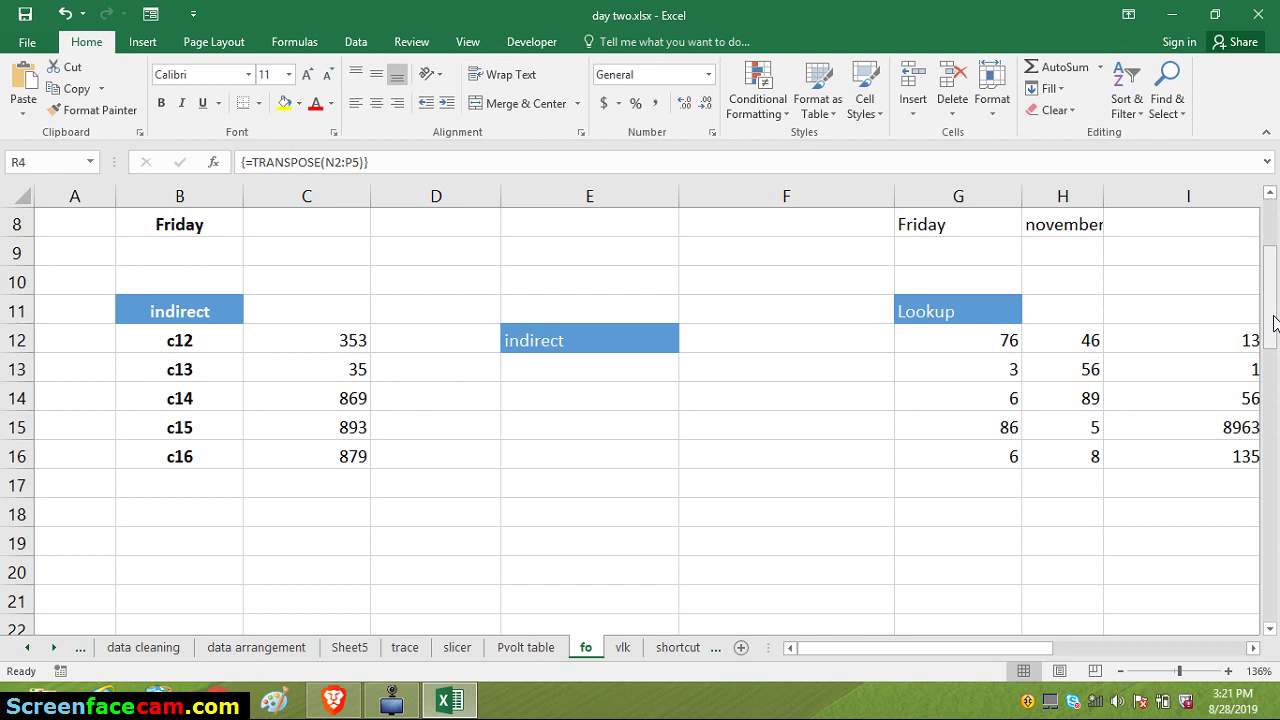
pyautogui.click(156, 344)
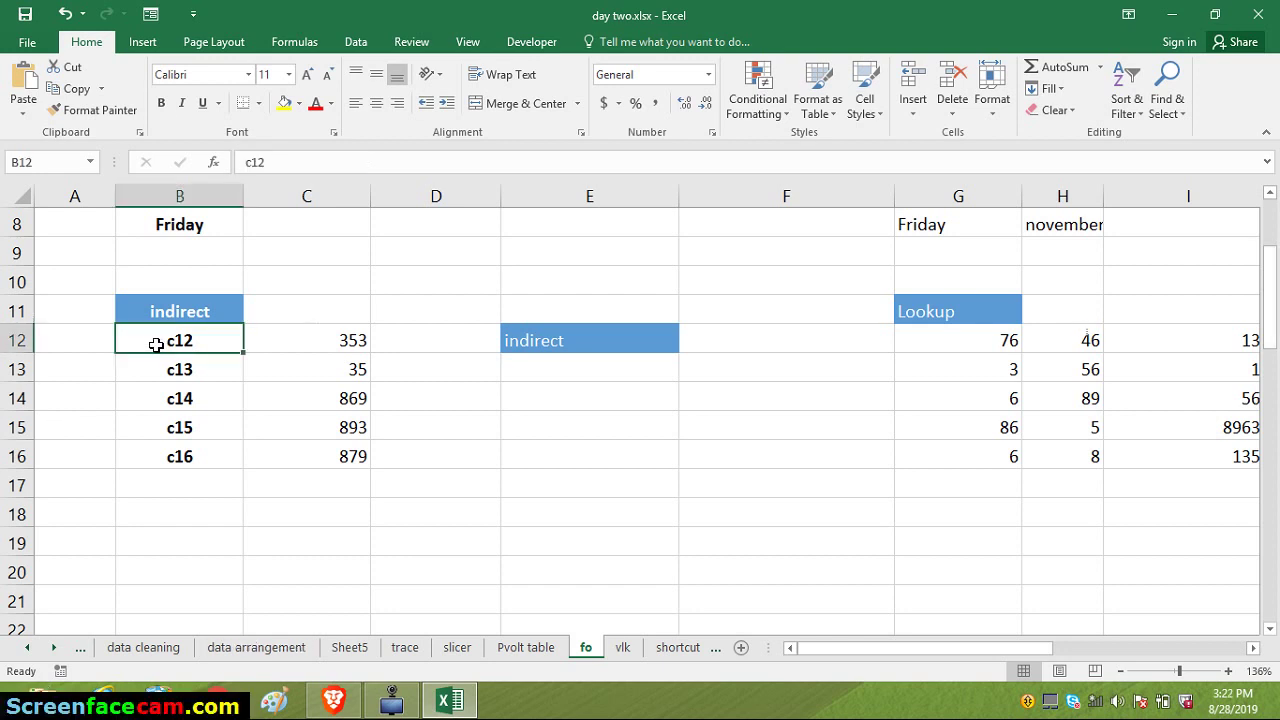
pyautogui.click(309, 338)
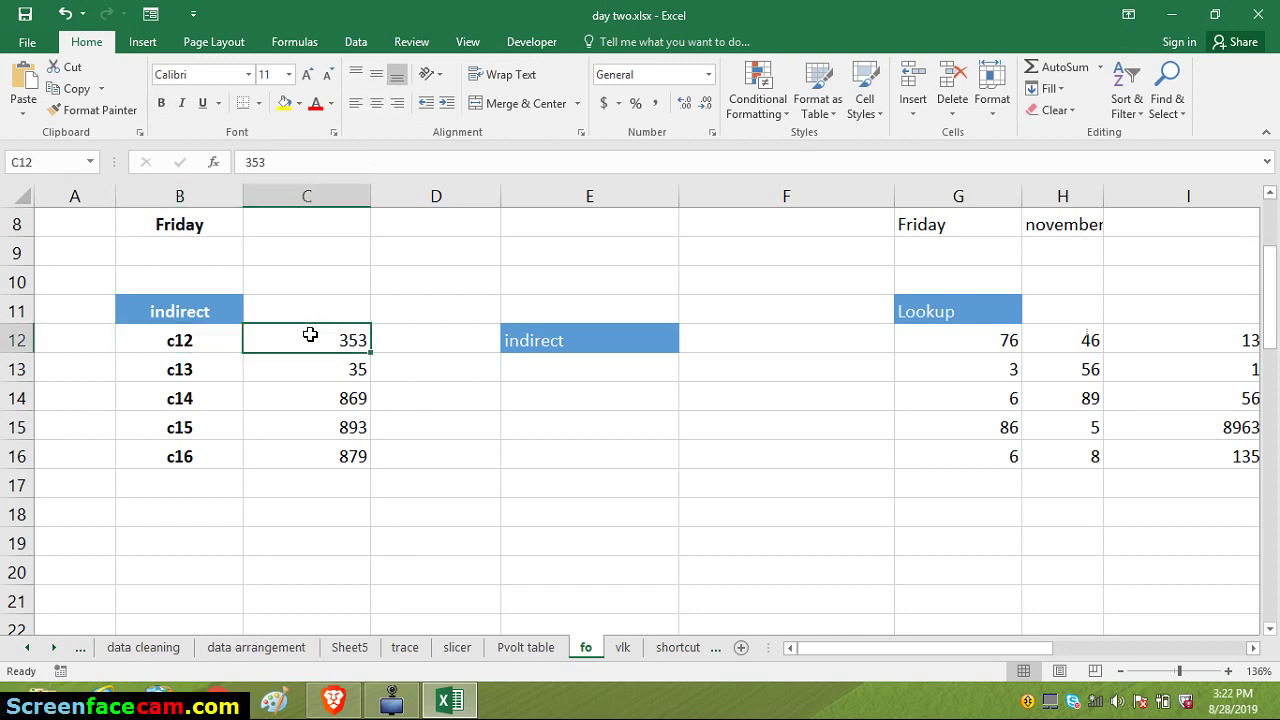
pyautogui.click(180, 362)
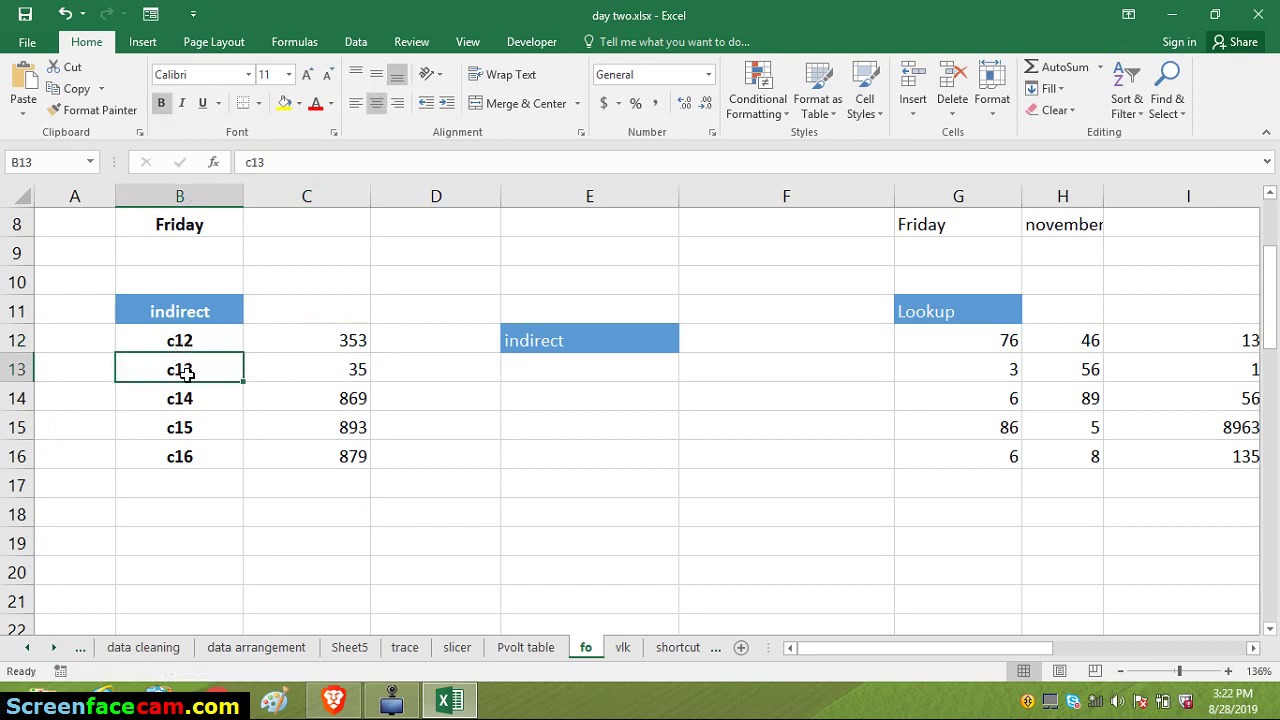
# Enter the formula =INDIRECT(B12) in E13 below the indirect heading
pyautogui.click(540, 360)
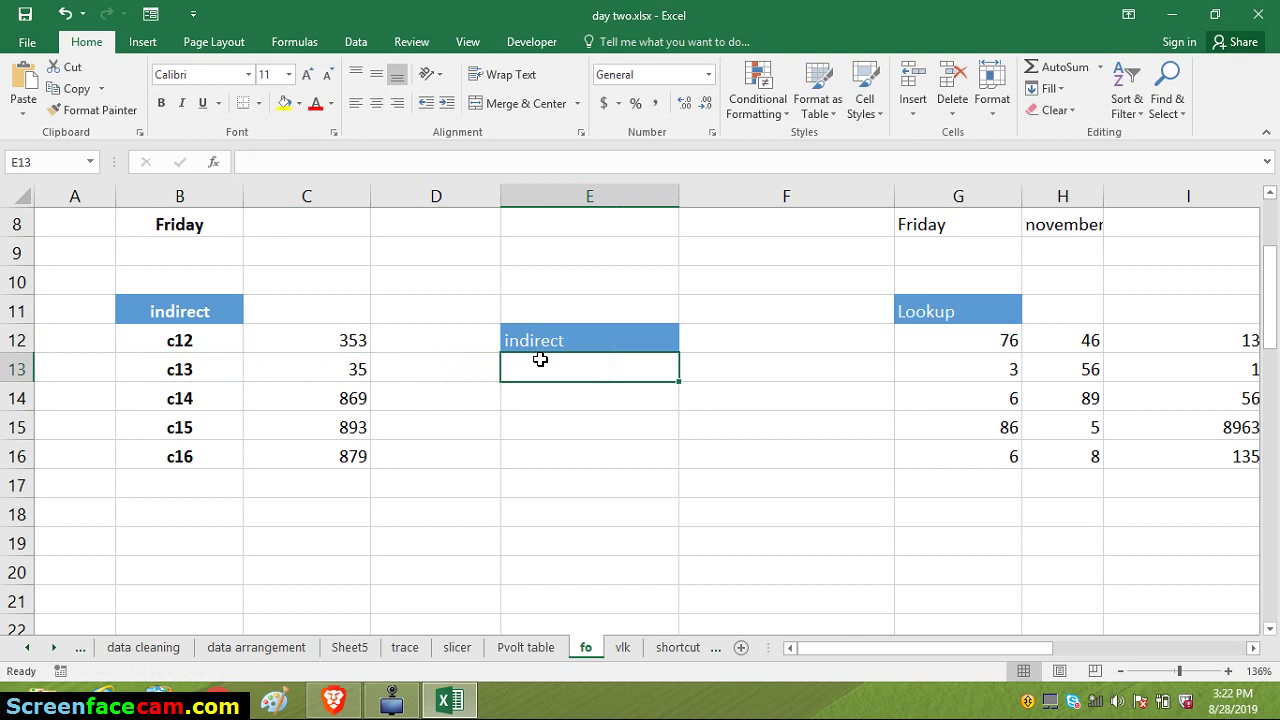
pyautogui.write('=')
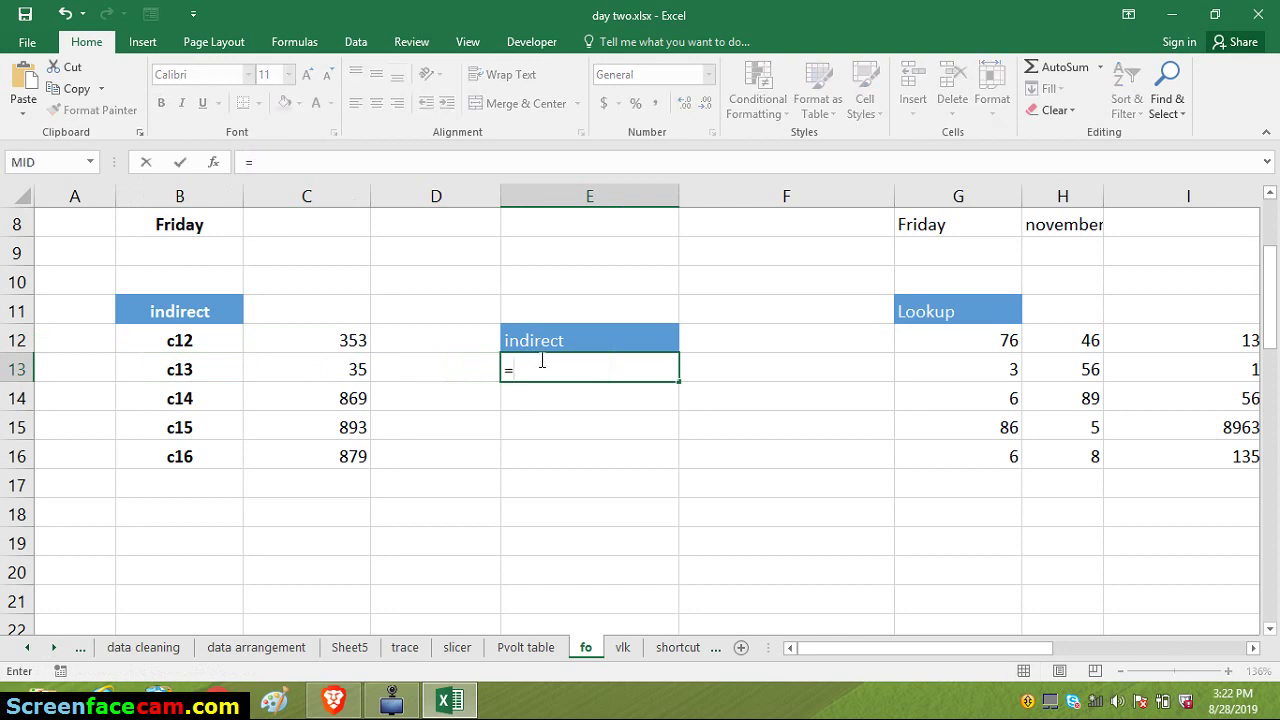
pyautogui.write('ind')
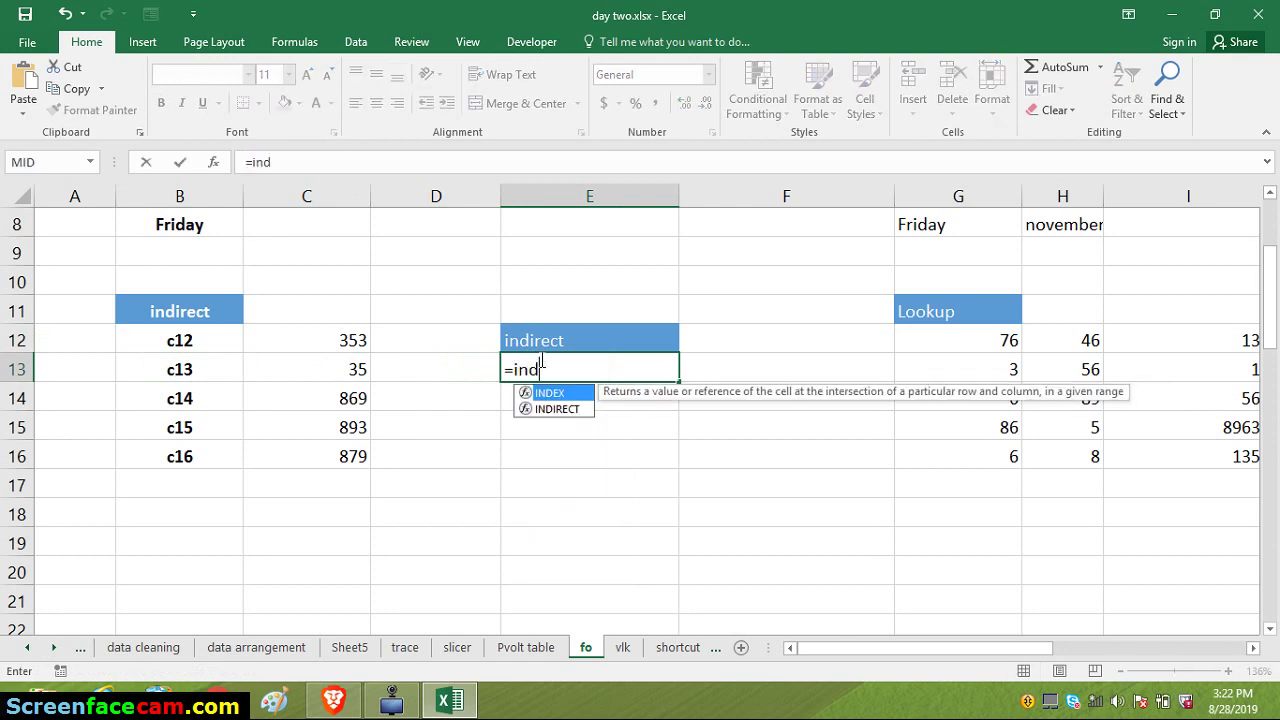
pyautogui.press('Down')
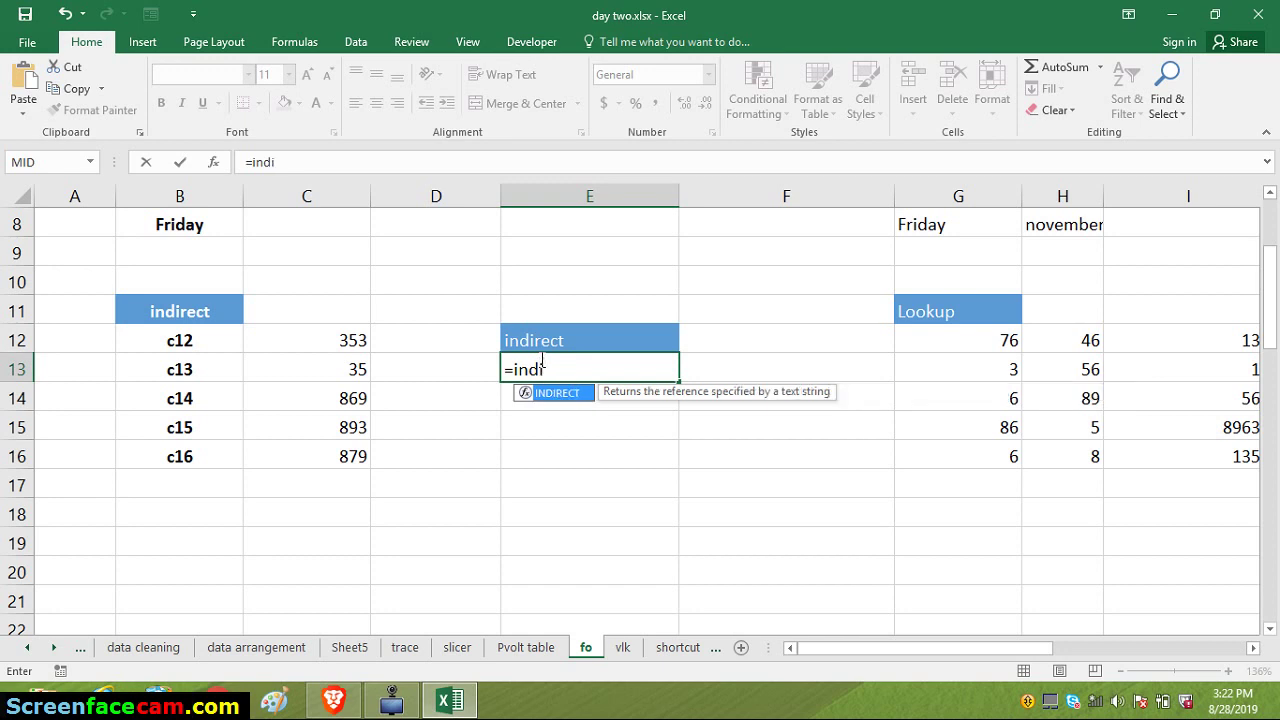
pyautogui.press('Tab')
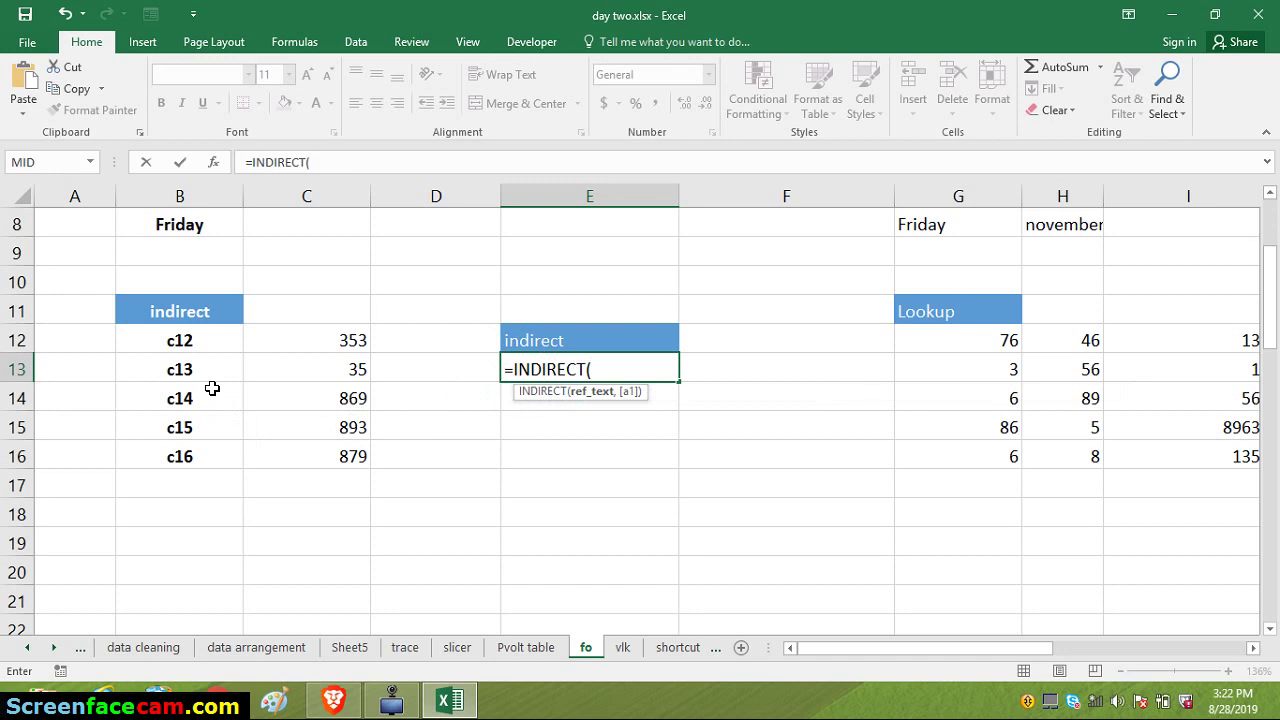
pyautogui.click(201, 344)
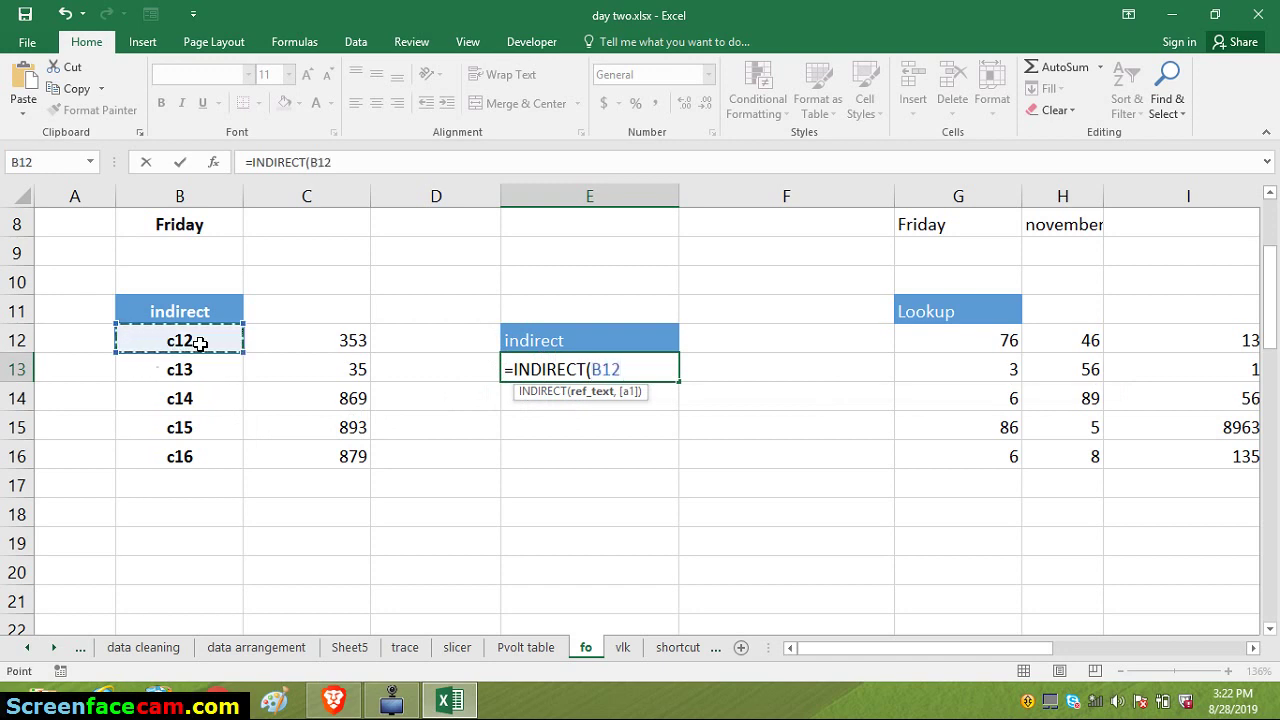
pyautogui.write(')')
pyautogui.press('Return')
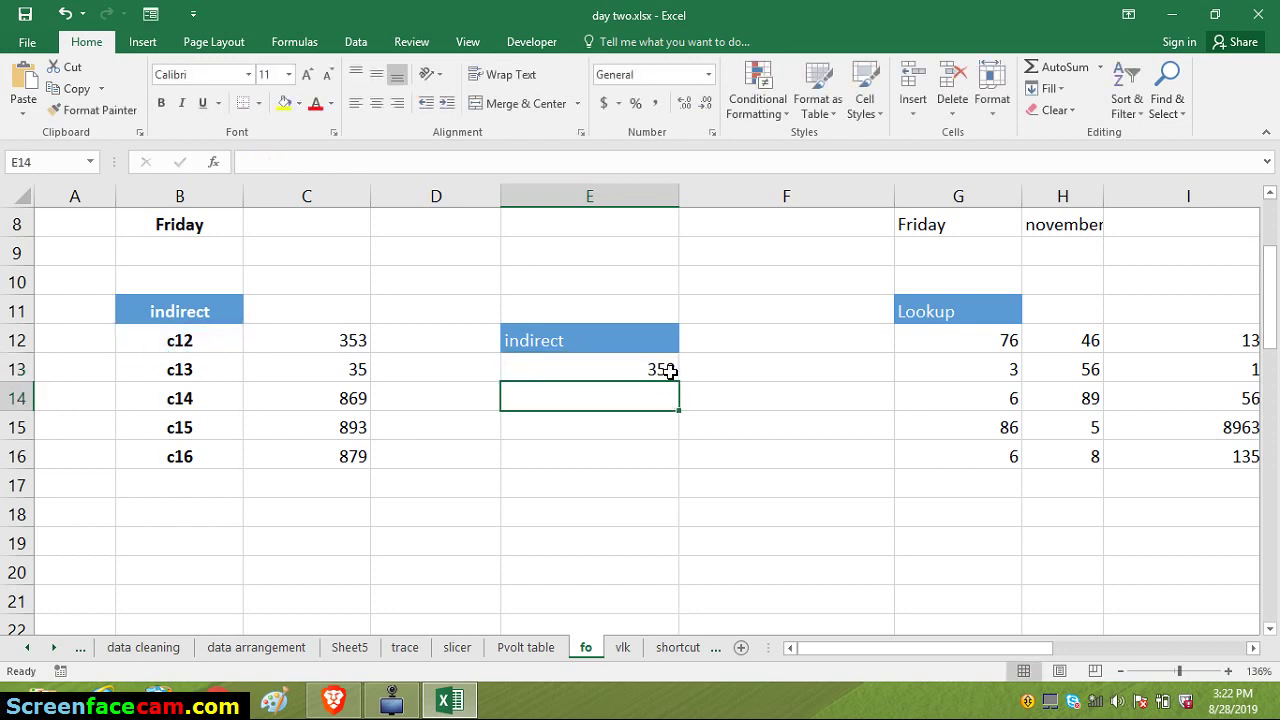
# Compare the INDIRECT result with C12 and fill the E13 formula down to E16
pyautogui.click(318, 338)
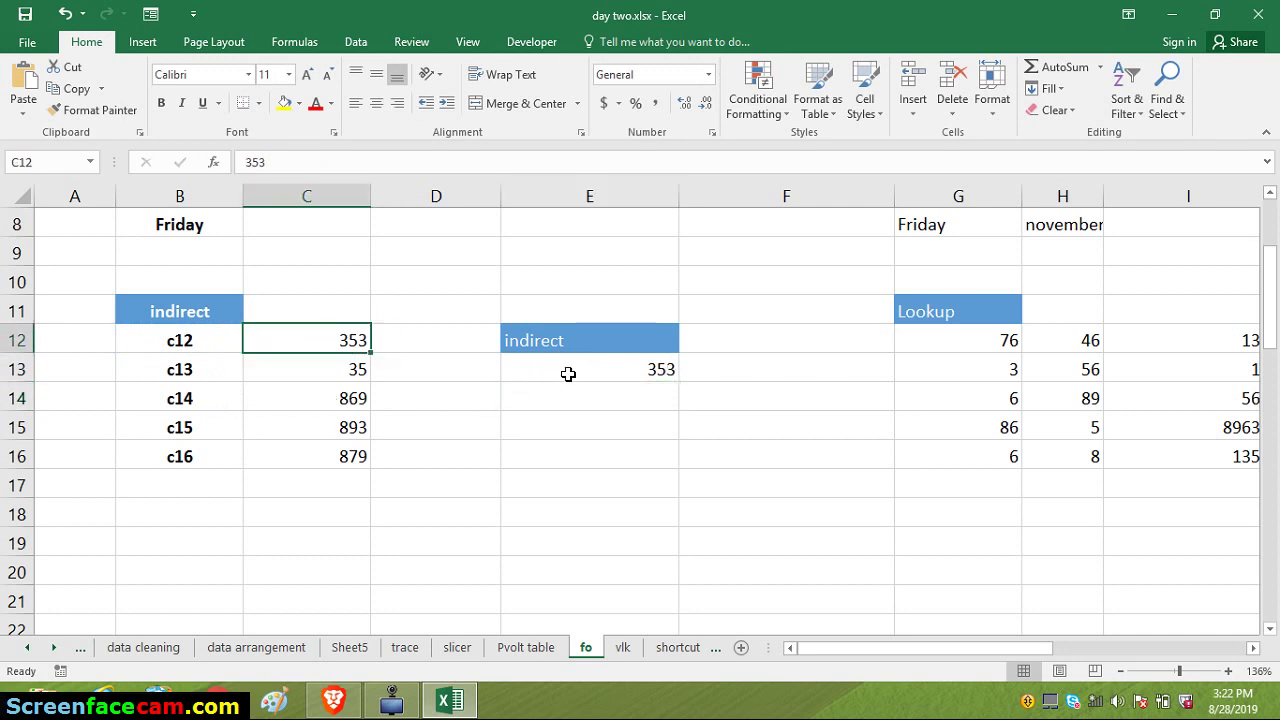
pyautogui.click(630, 373)
pyautogui.moveTo(679, 383); pyautogui.dragTo(682, 468)
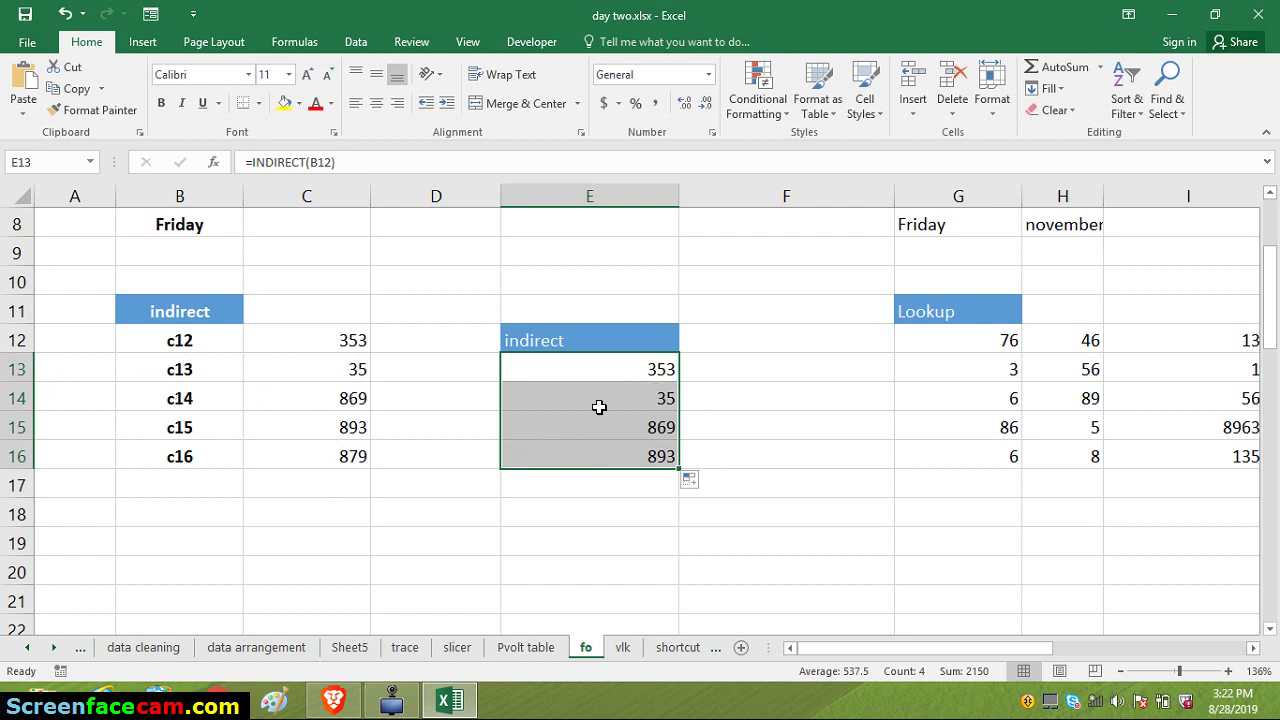
# Inspect the INDIRECT formula in E15 and the cell B14 it refers to
pyautogui.click(540, 424)
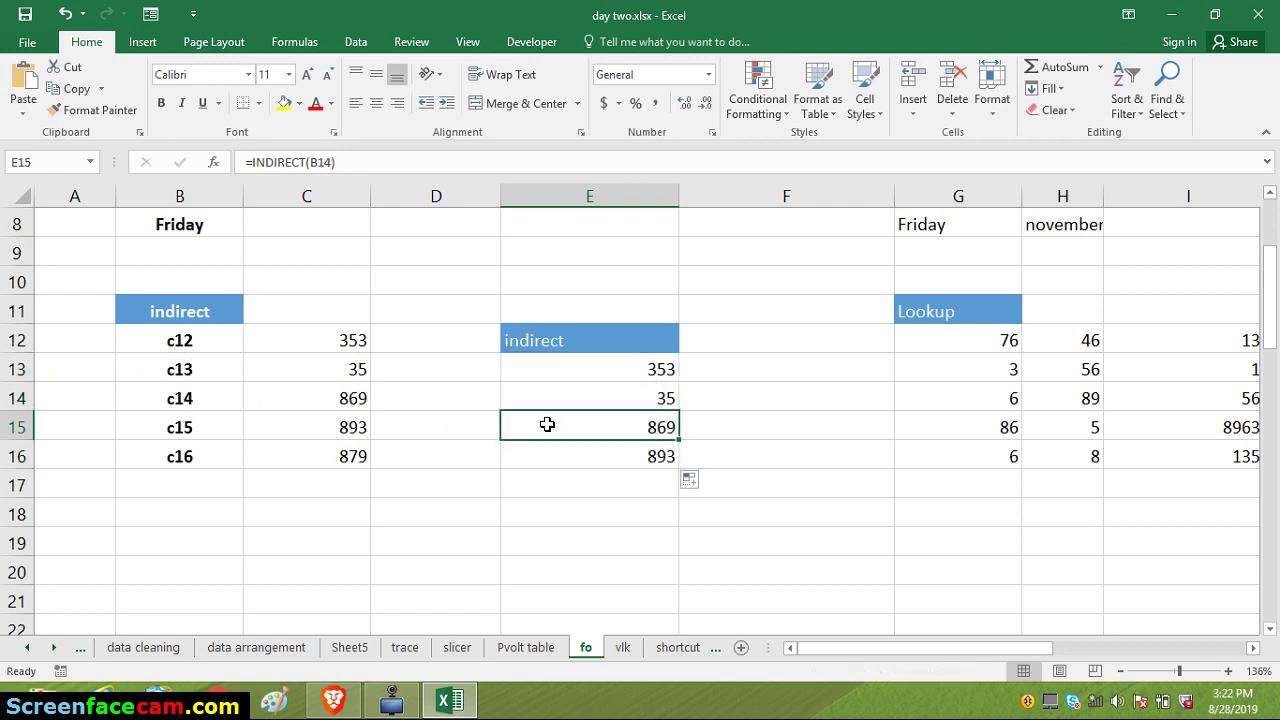
pyautogui.doubleClick(547, 425)
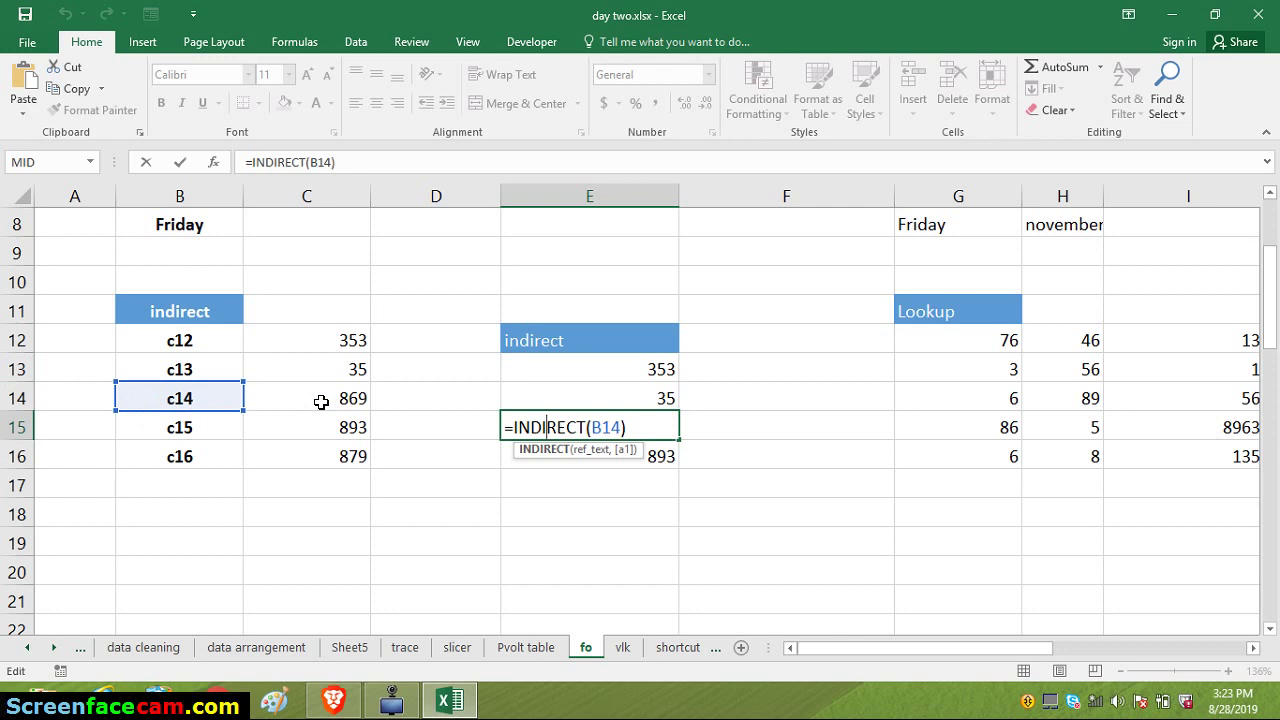
pyautogui.click(190, 401)
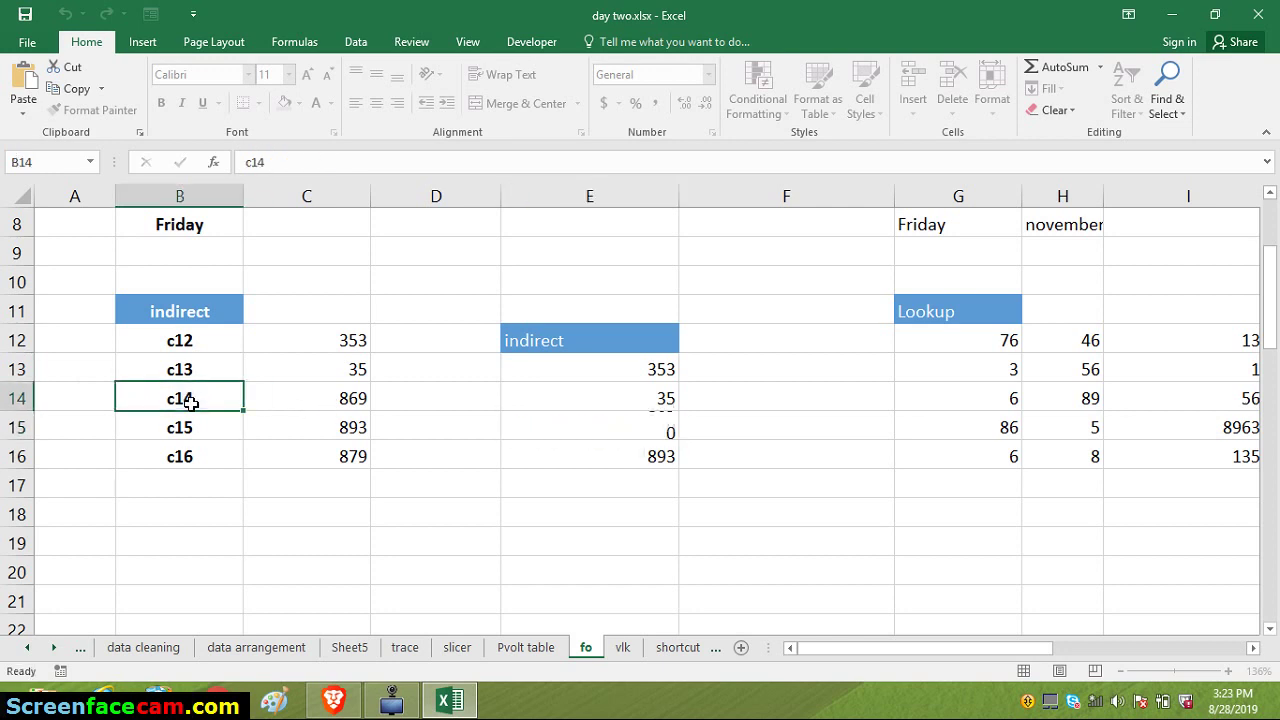
# Replace the address text in B14 with g11 so the INDIRECT formula in E15 points to the Lookup heading
pyautogui.doubleClick(192, 401)
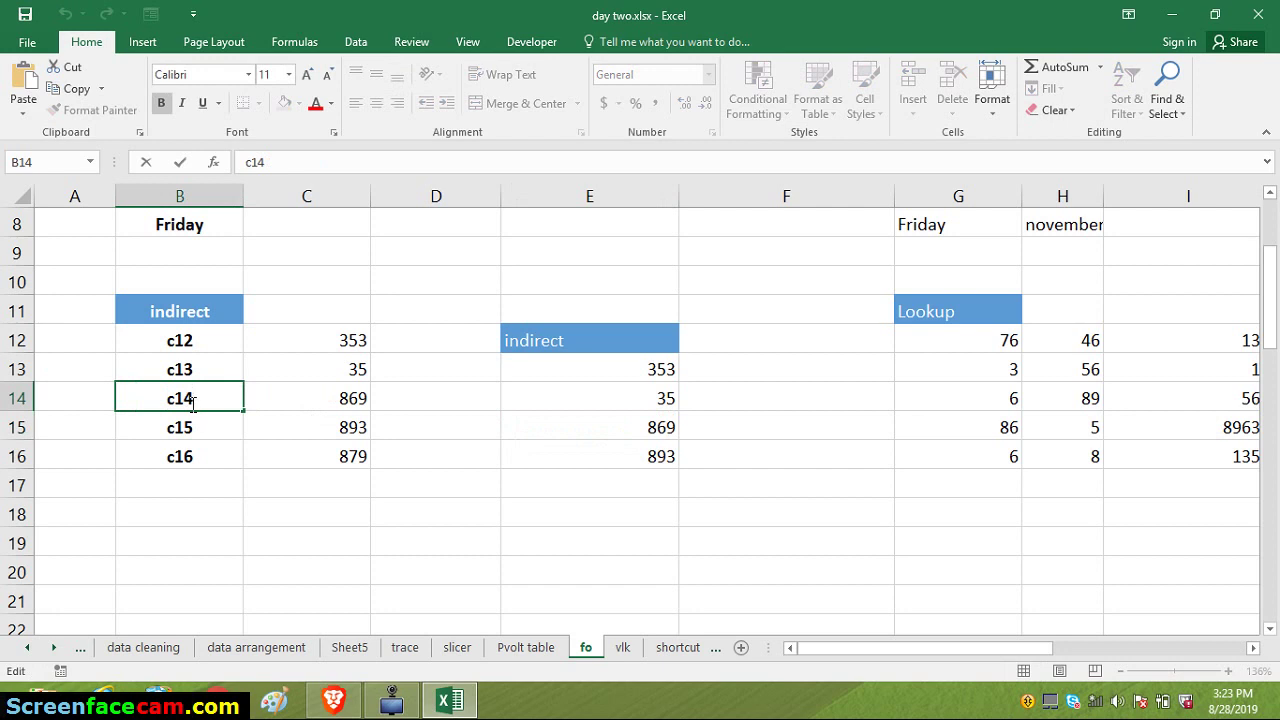
pyautogui.press('BackSpace')
pyautogui.press('BackSpace')
pyautogui.press('BackSpace')
pyautogui.write('g11')
pyautogui.press('Return')
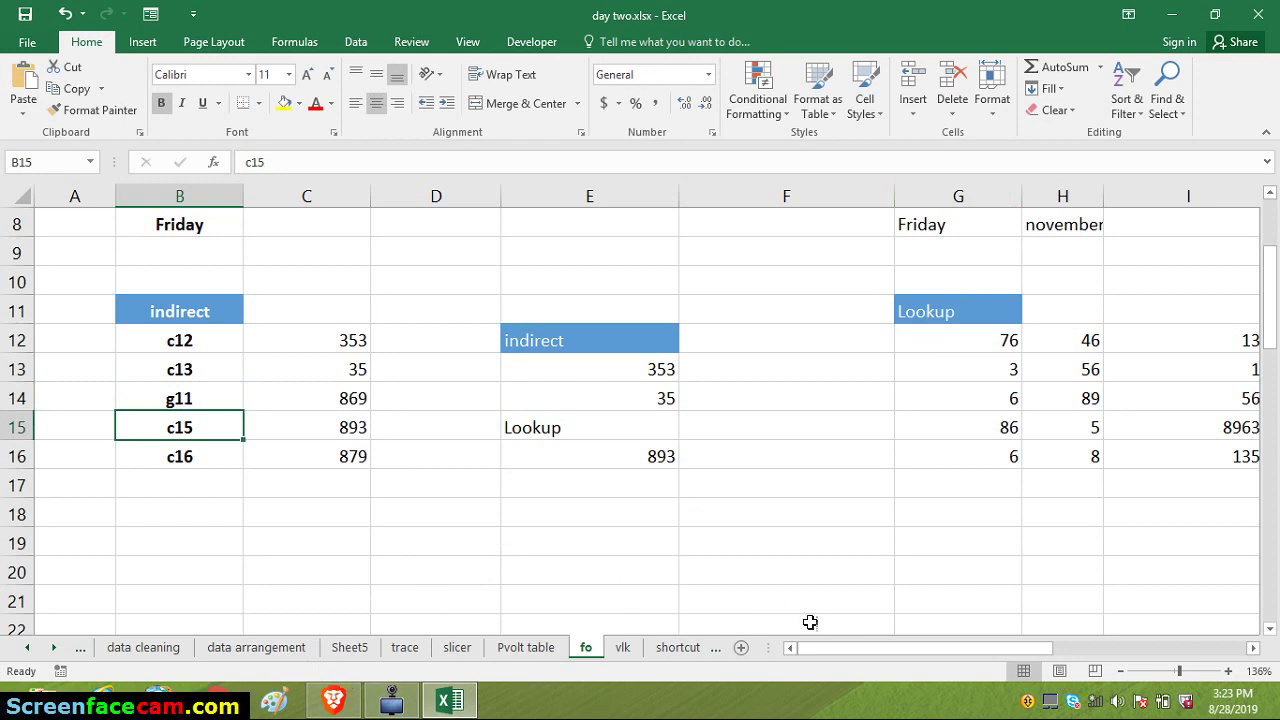
# Enter the formula =LOOKUP(L16,G12:H16) in K13 below the lookup heading
pyautogui.moveTo(842, 651); pyautogui.dragTo(937, 628)
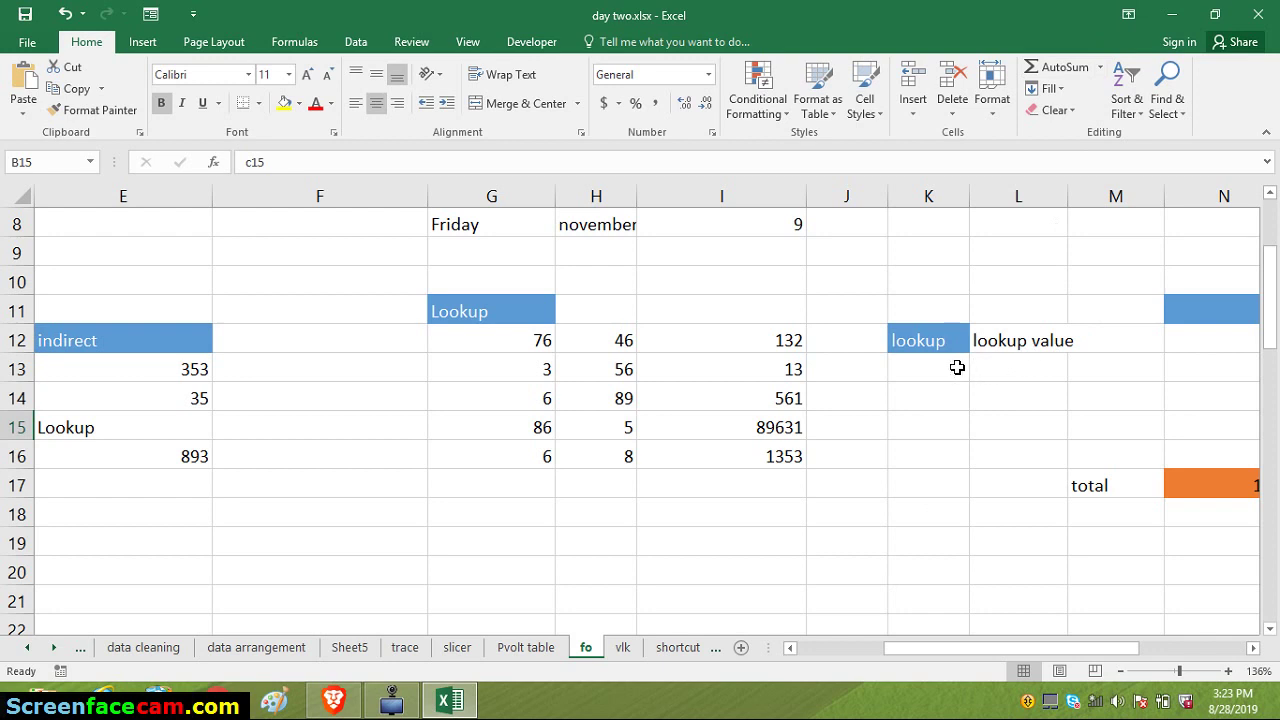
pyautogui.click(907, 373)
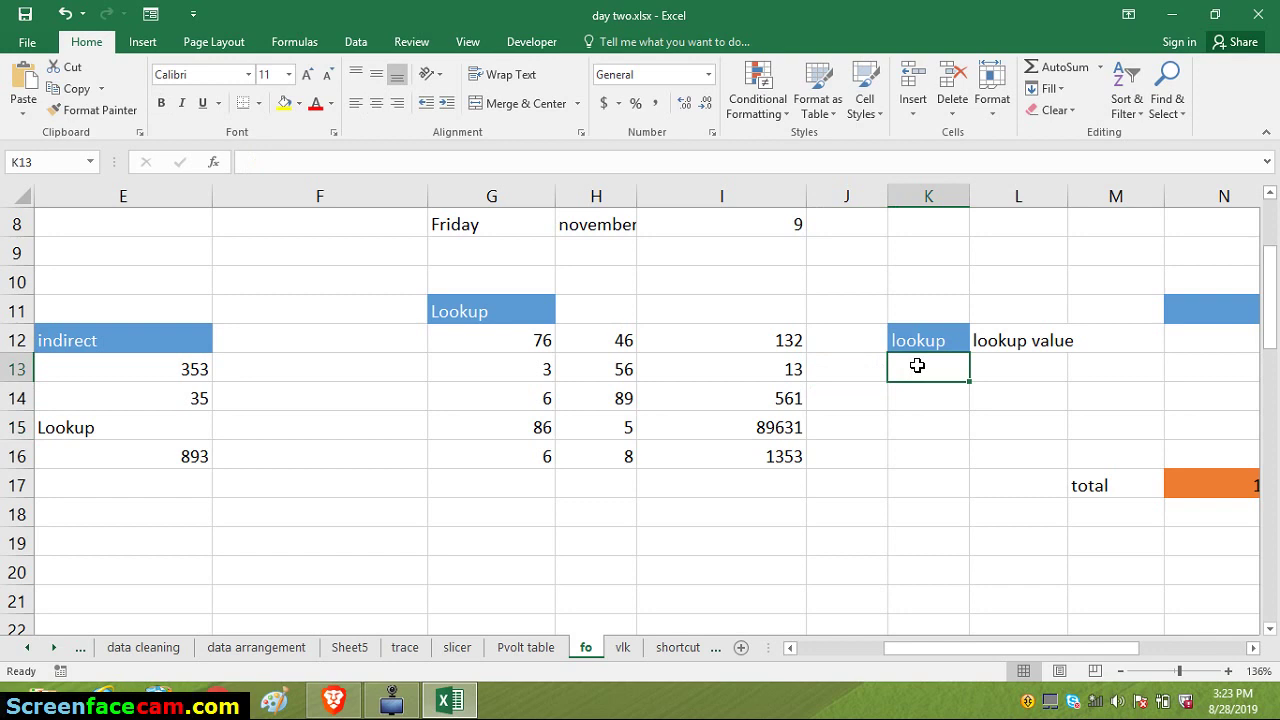
pyautogui.write('l')
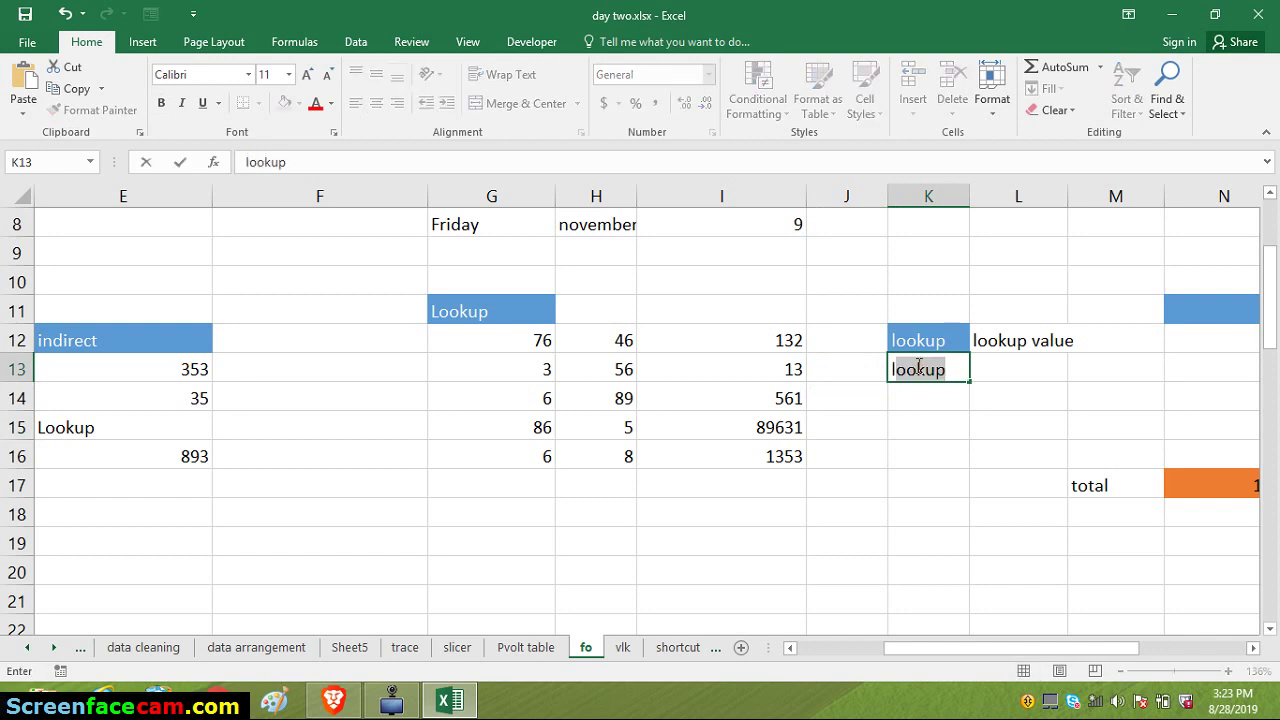
pyautogui.press('BackSpace')
pyautogui.press('BackSpace')
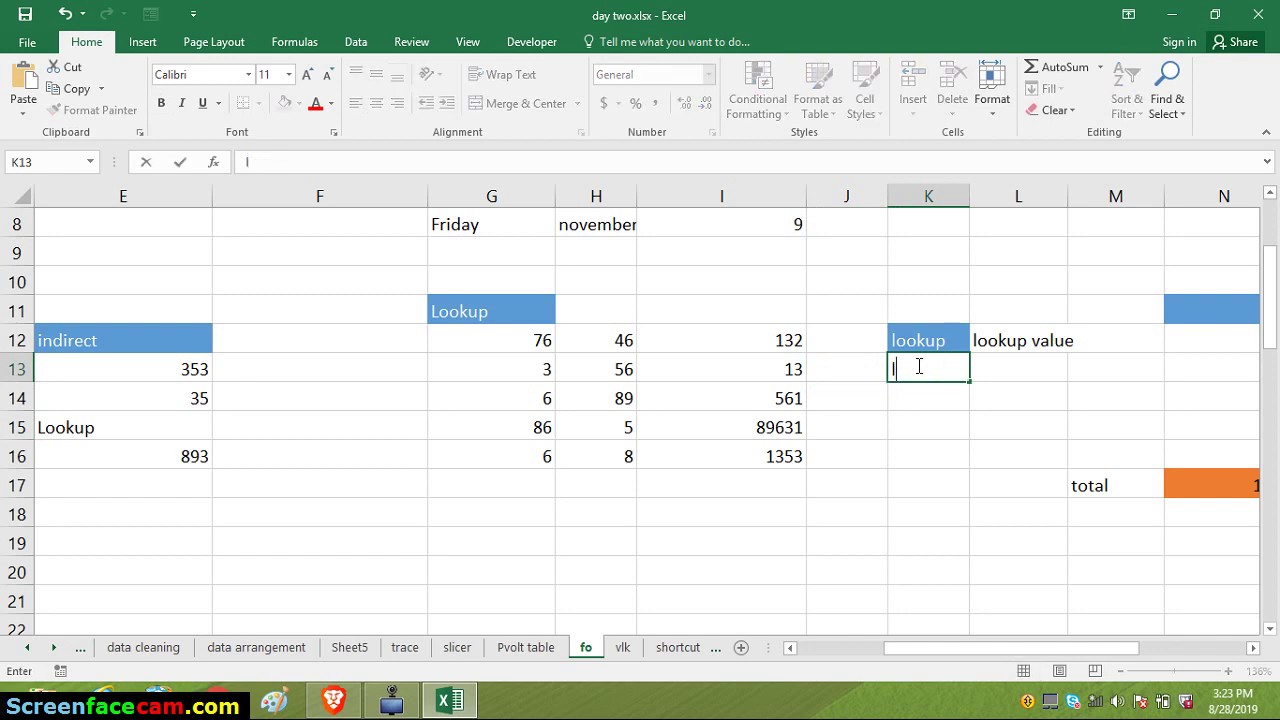
pyautogui.write('=loo')
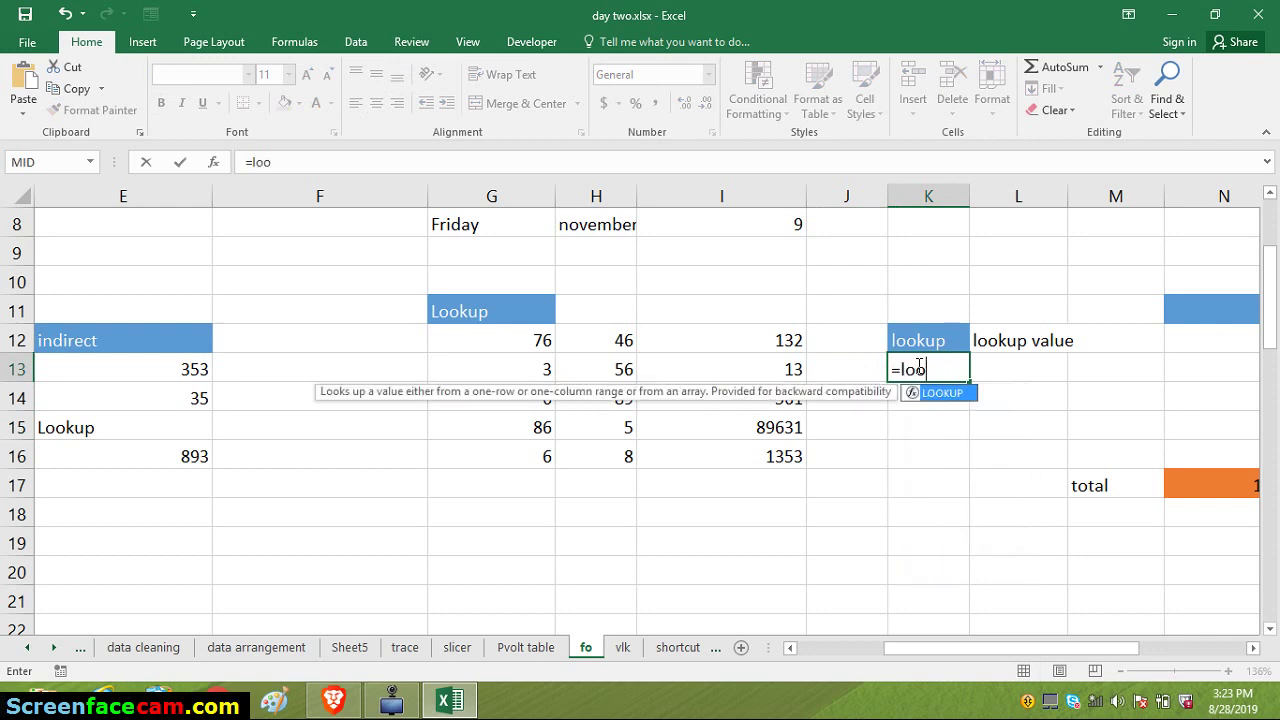
pyautogui.press('Tab')
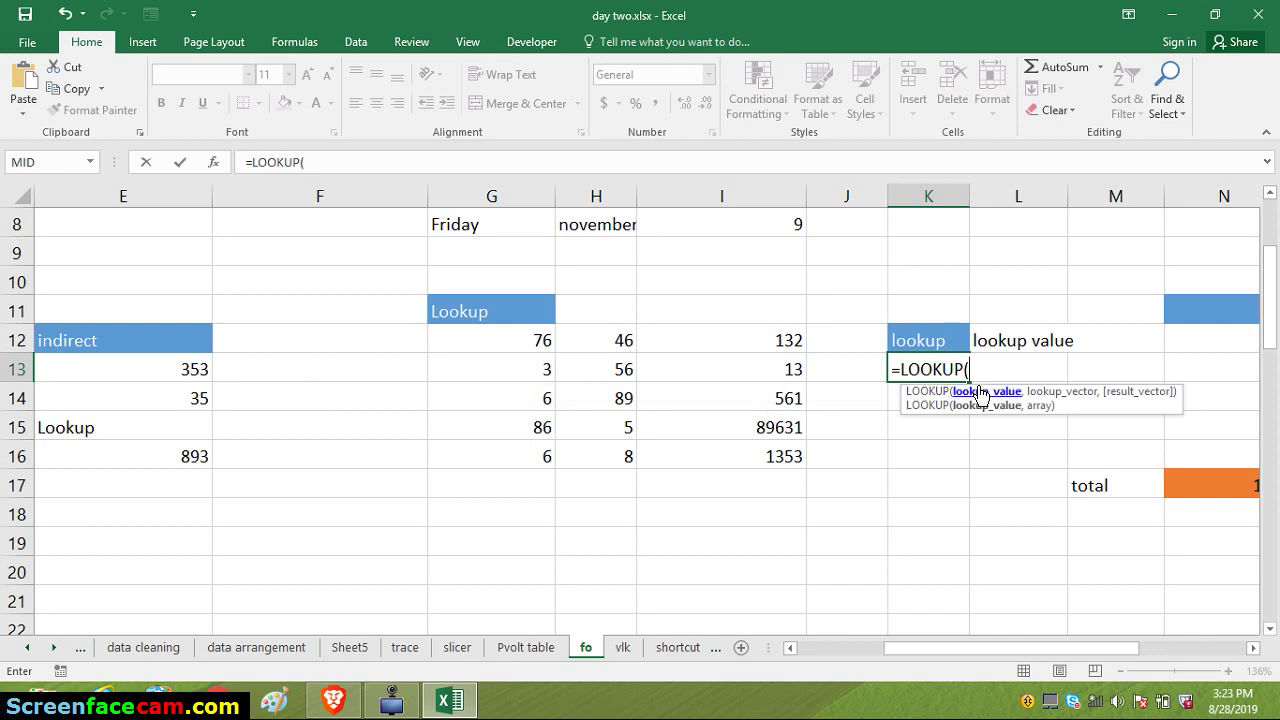
pyautogui.click(1016, 459)
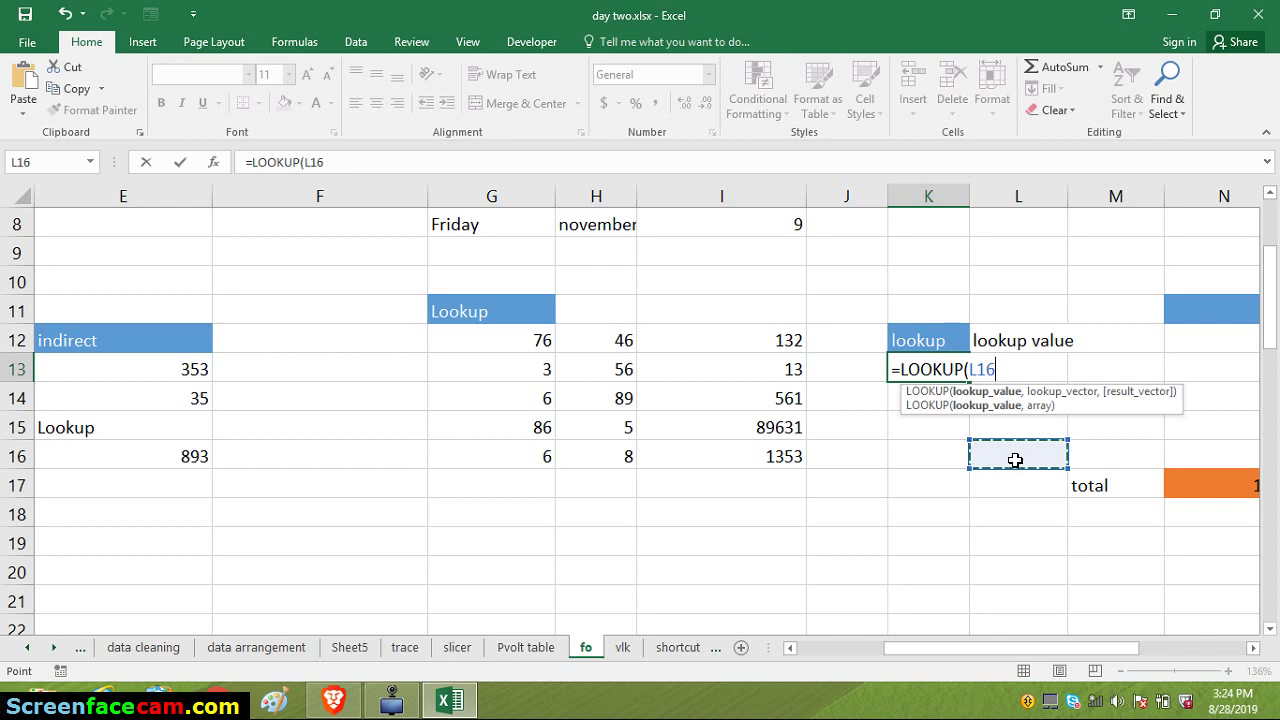
pyautogui.write(',')
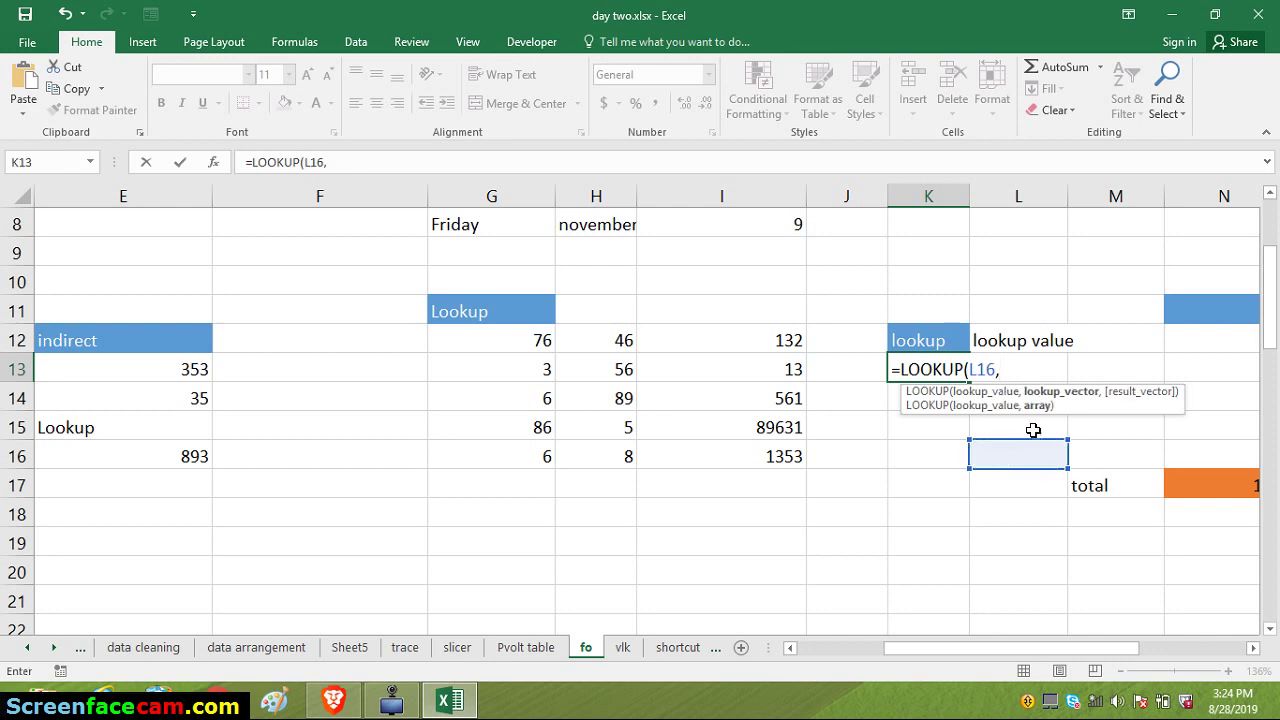
pyautogui.moveTo(526, 346); pyautogui.dragTo(601, 458)
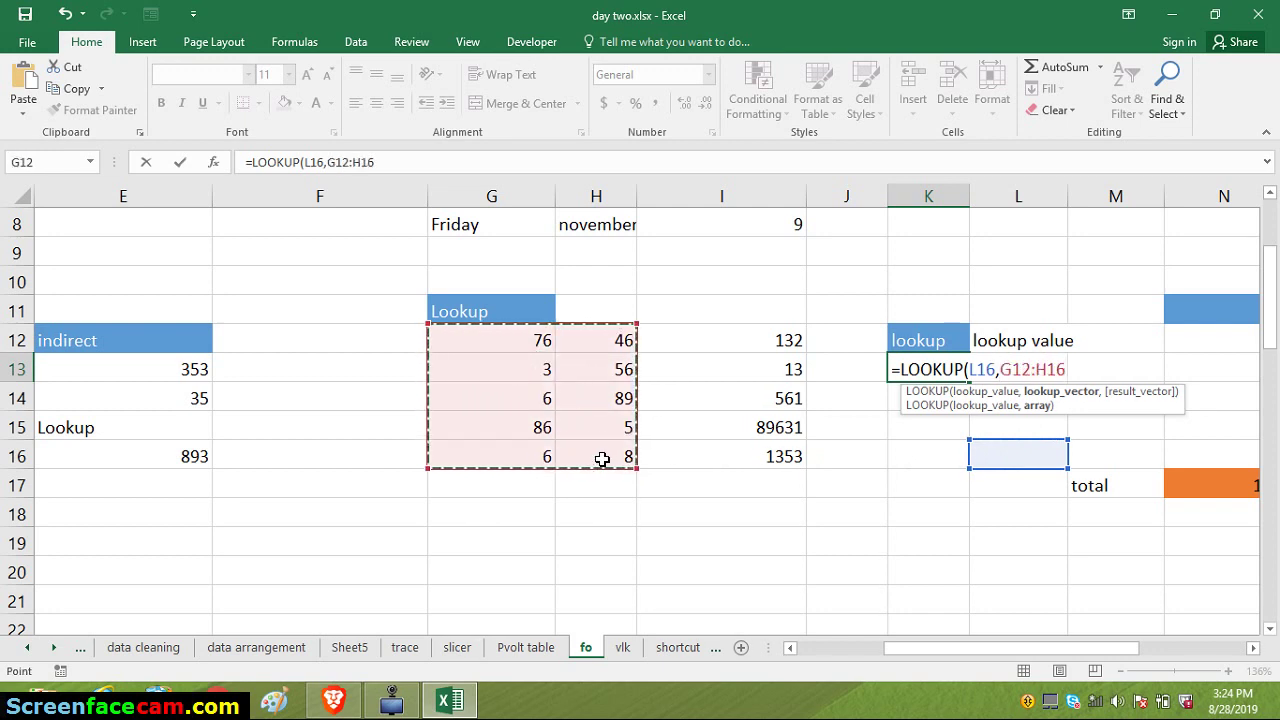
pyautogui.write(')')
pyautogui.press('Return')
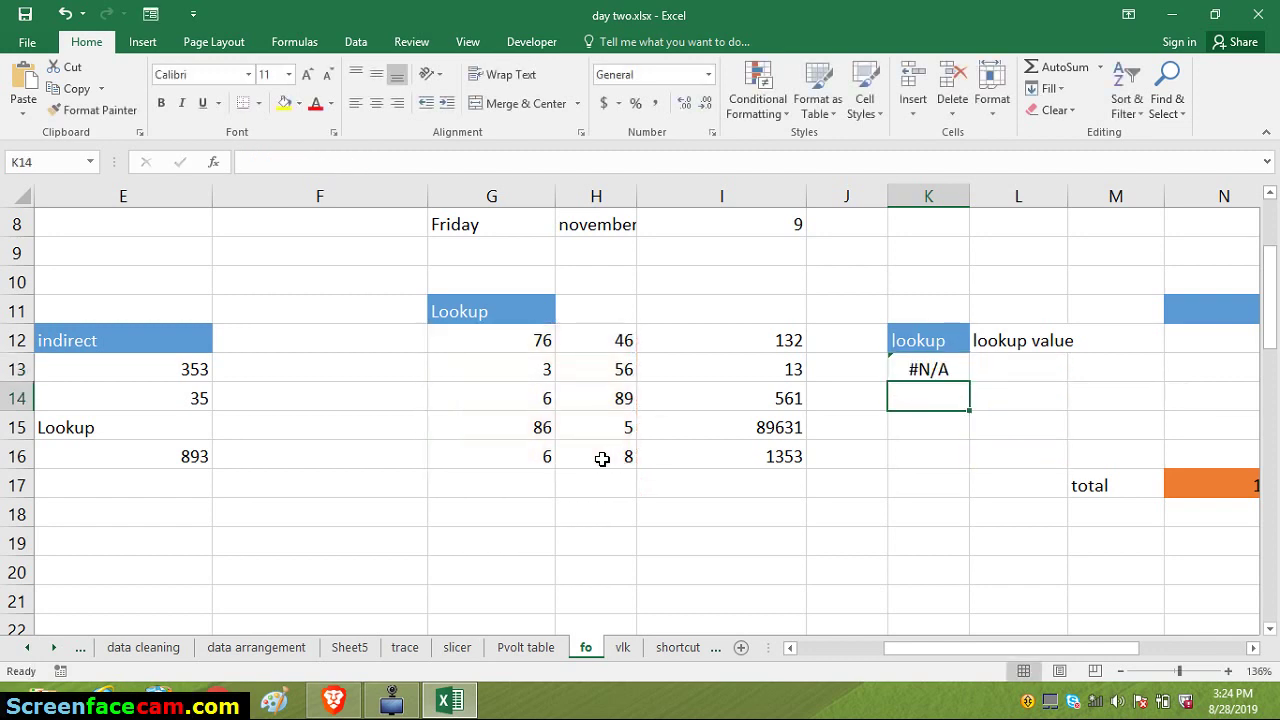
# Inspect the lookup value and array arguments of the LOOKUP formula in K13 without changing them
pyautogui.click(1014, 481)
pyautogui.doubleClick(913, 380)
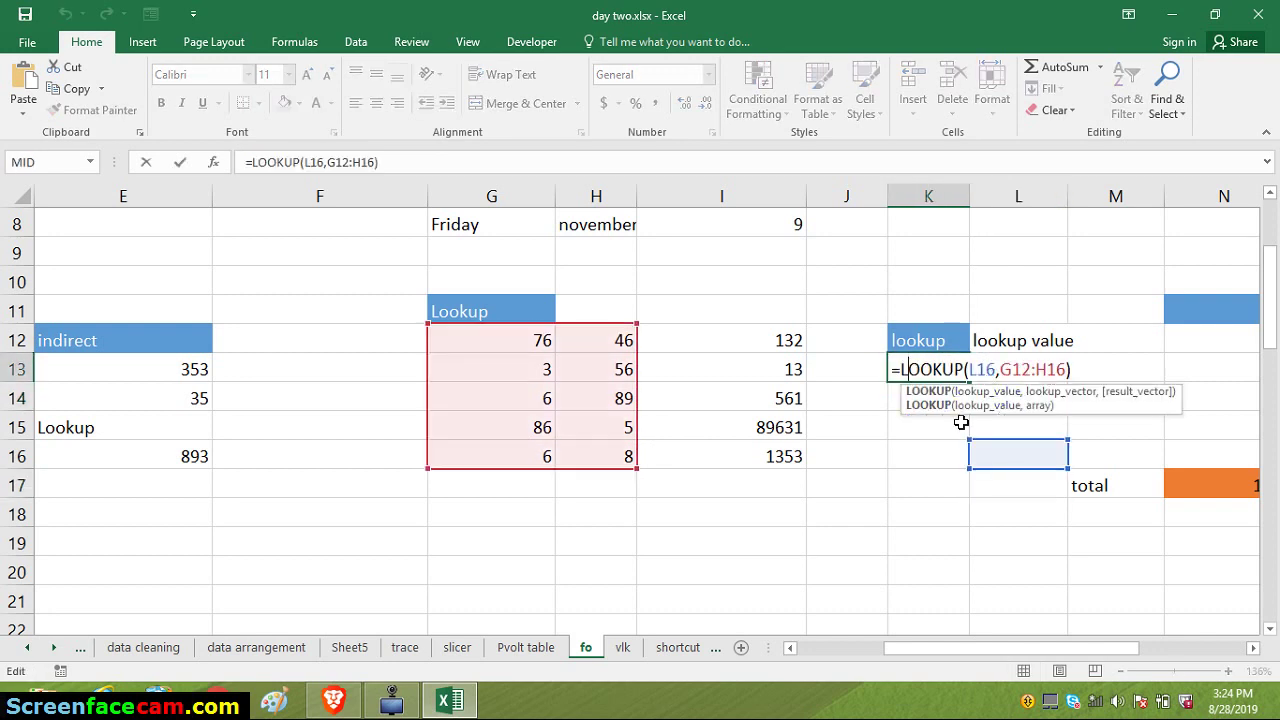
pyautogui.press('Escape')
pyautogui.press('Return')
# Enter 6 as the lookup value in L16
pyautogui.click(1022, 455)
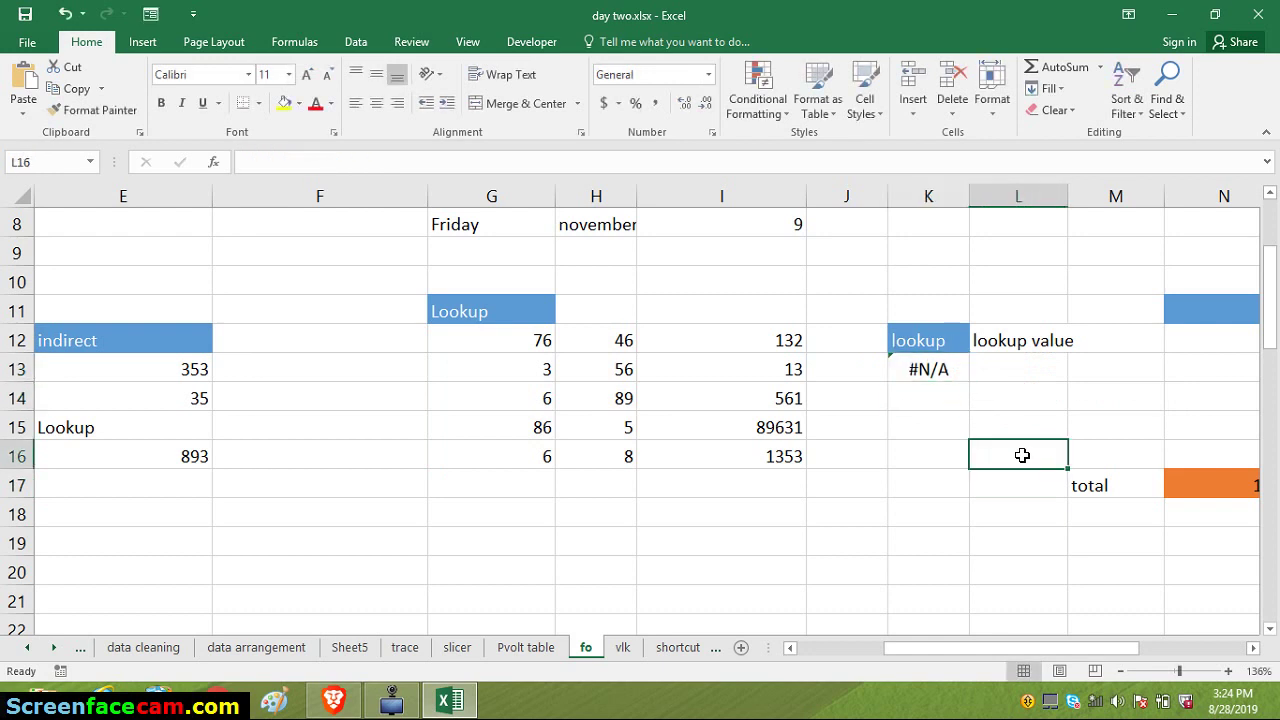
pyautogui.write('6')
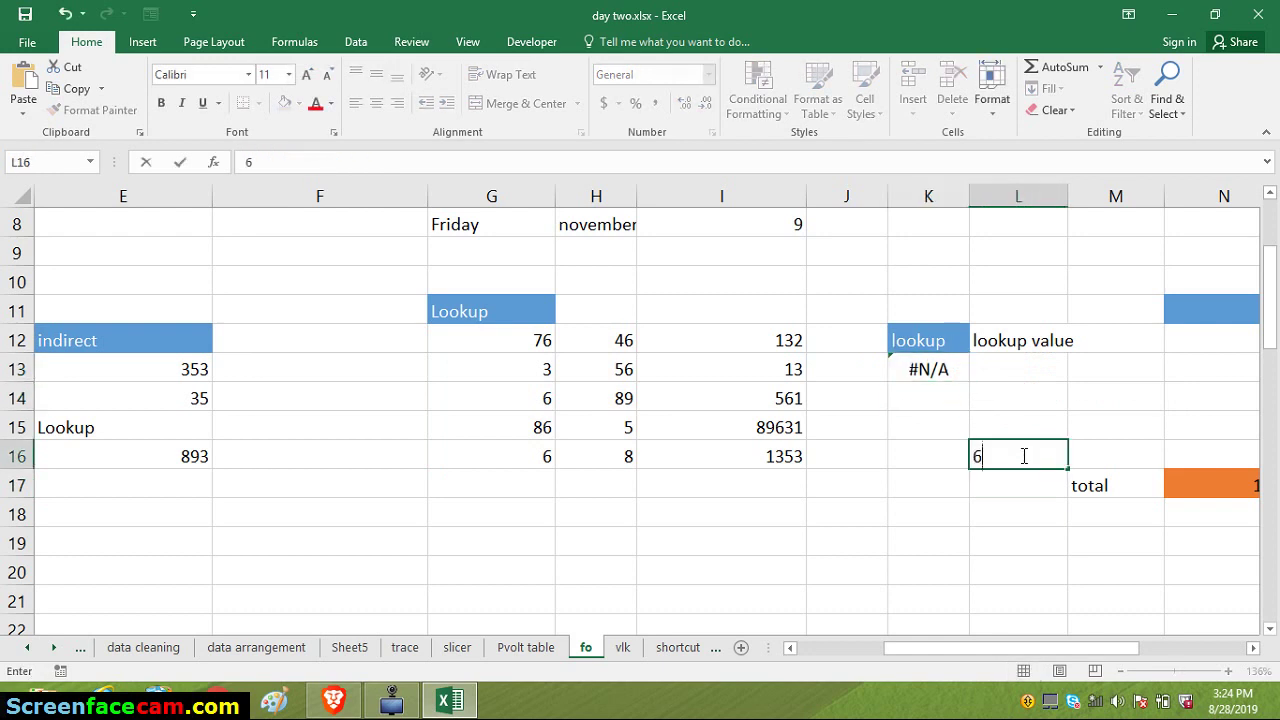
pyautogui.press('Return')
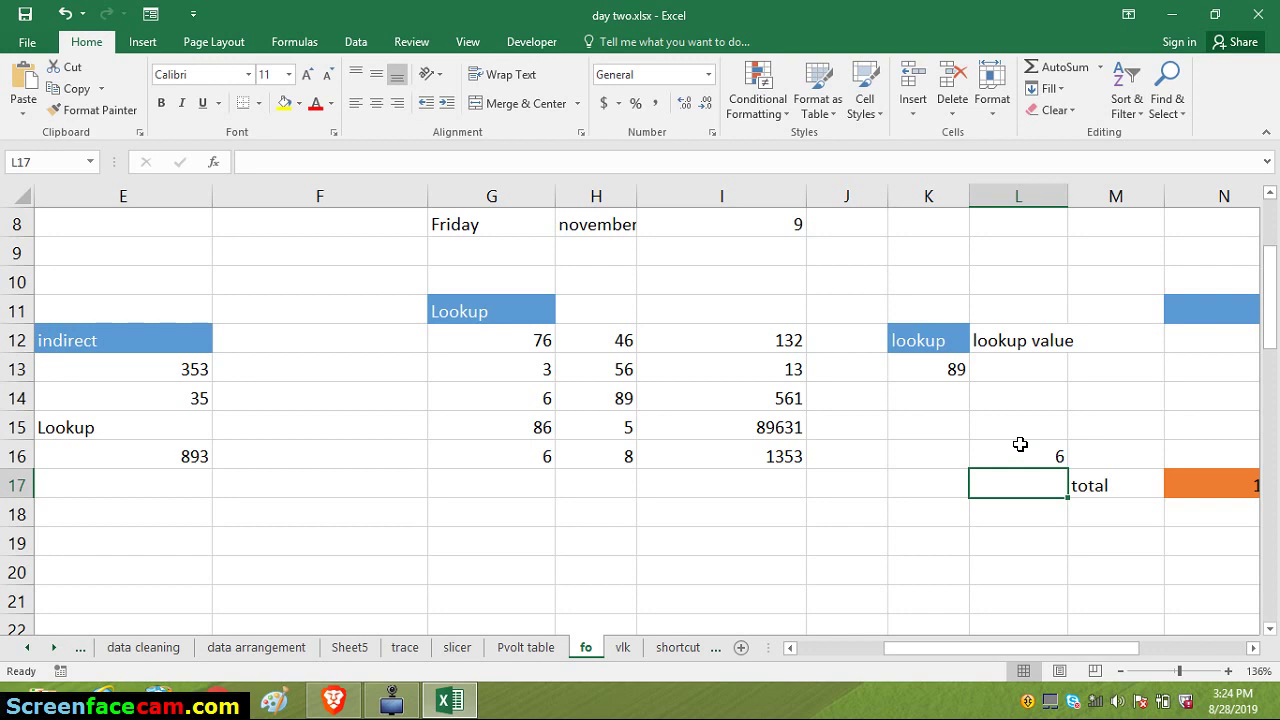
# Change the lookup value in L16 to 86
pyautogui.click(1040, 450)
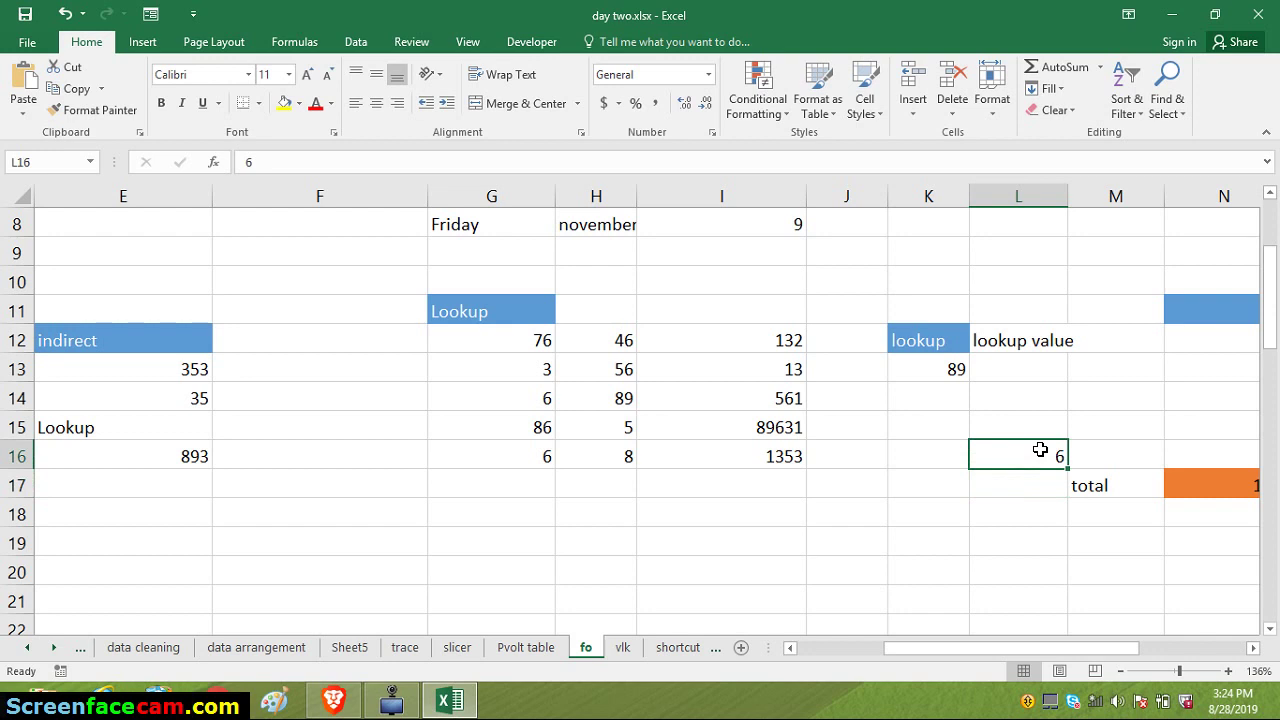
pyautogui.write('86')
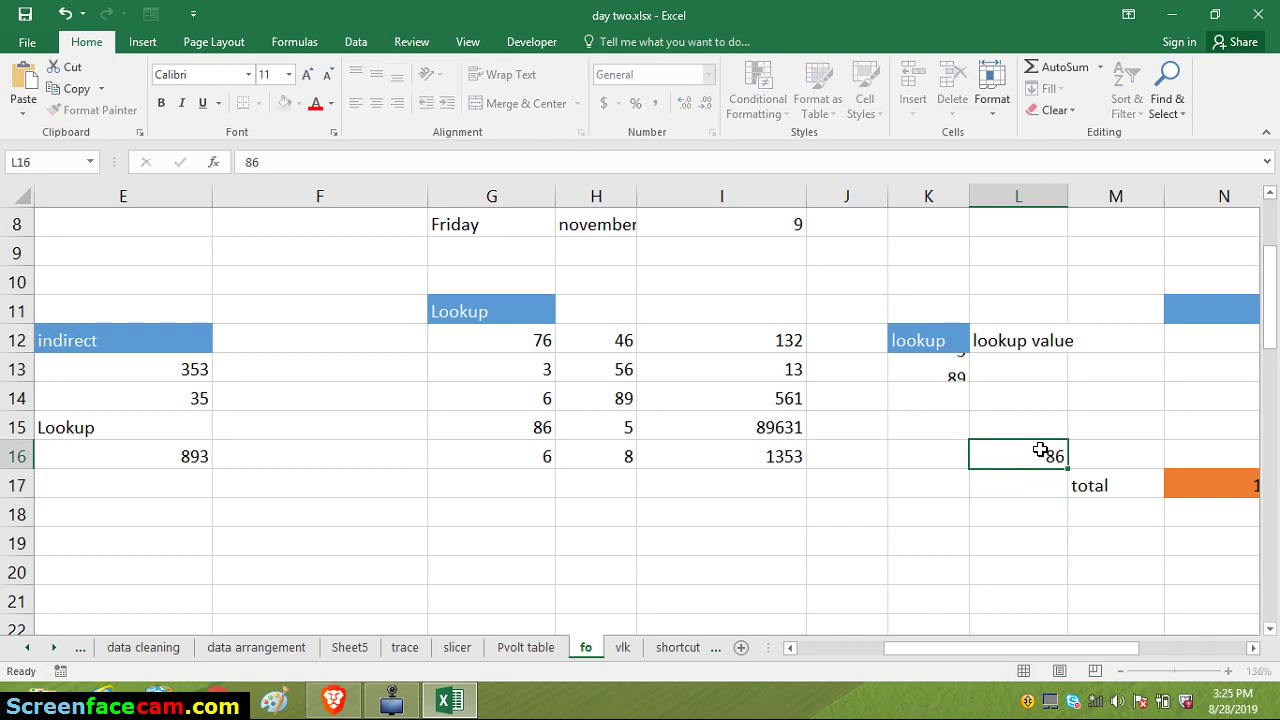
# Change the lookup value in L16 to 76
pyautogui.press('Return')
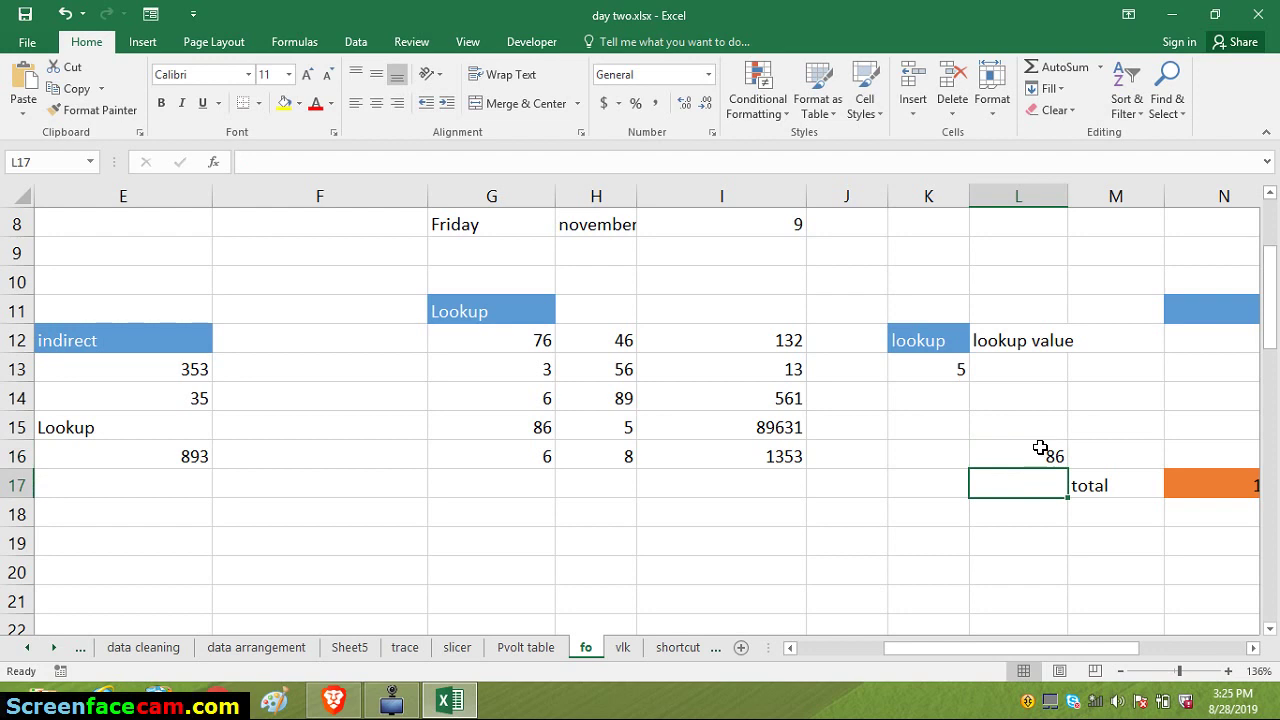
pyautogui.click(1037, 458)
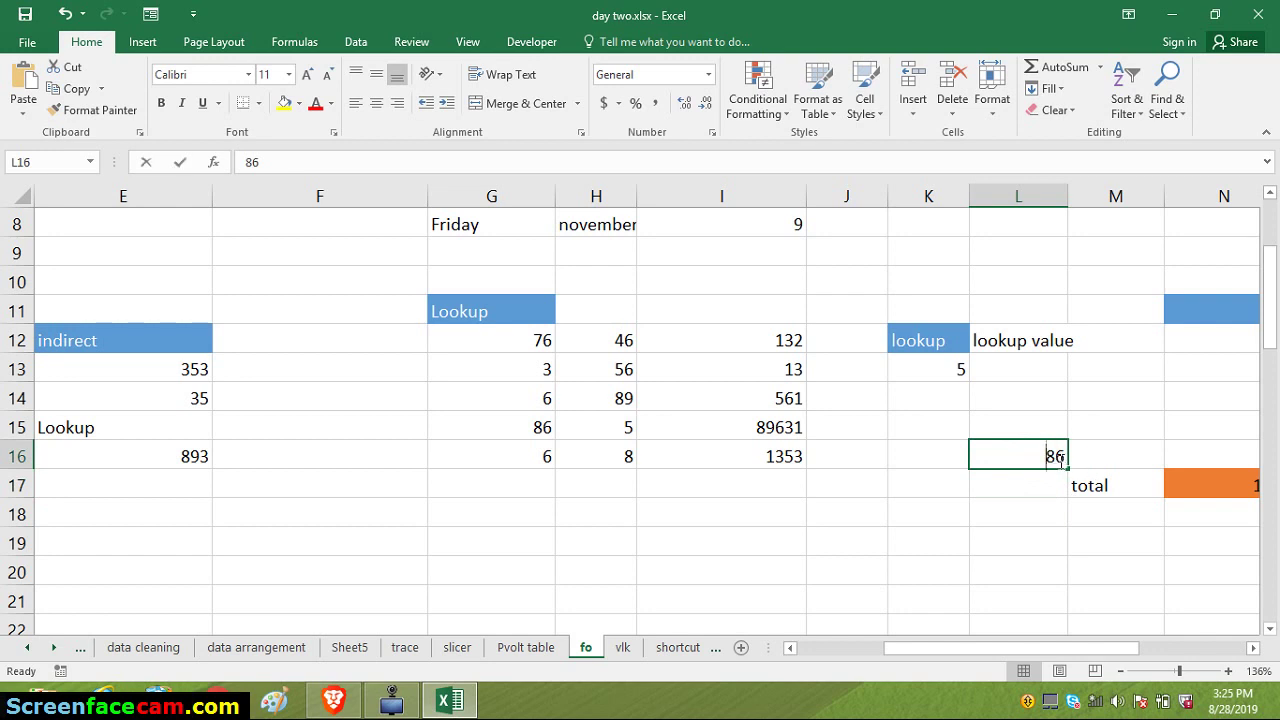
pyautogui.doubleClick(1058, 460)
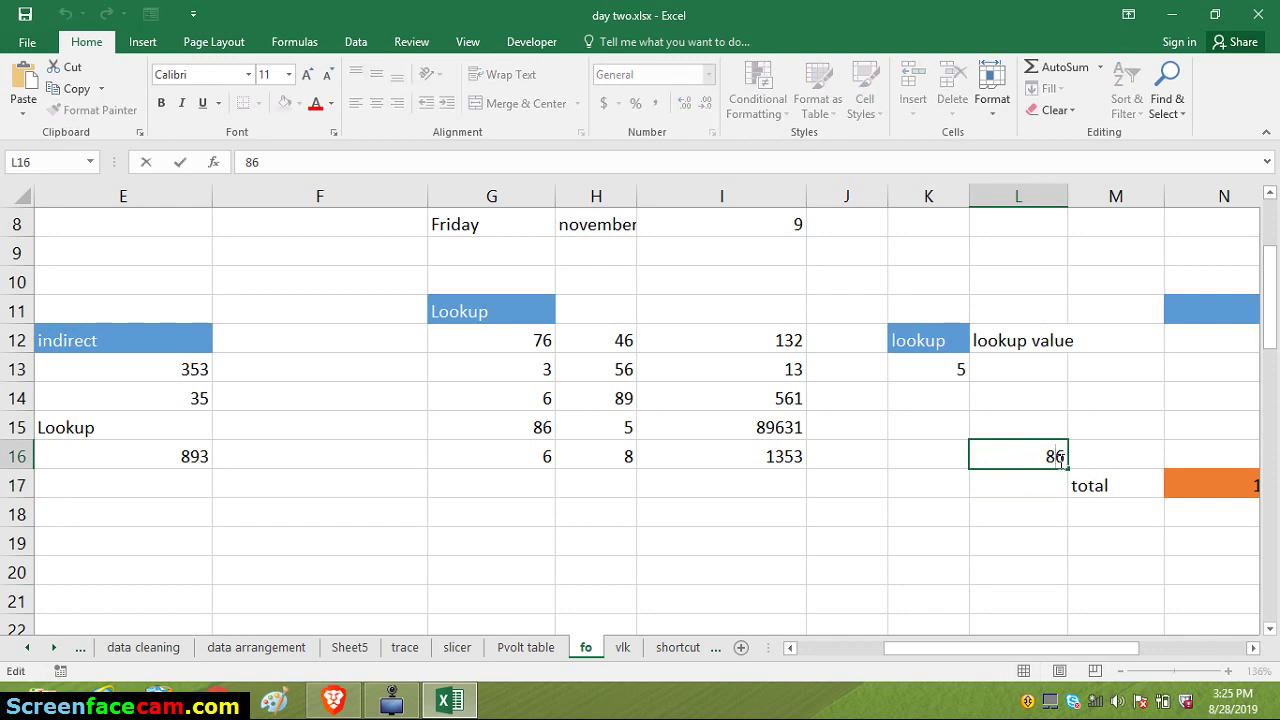
pyautogui.press('BackSpace')
pyautogui.press('Delete')
pyautogui.write('76')
pyautogui.press('Return')
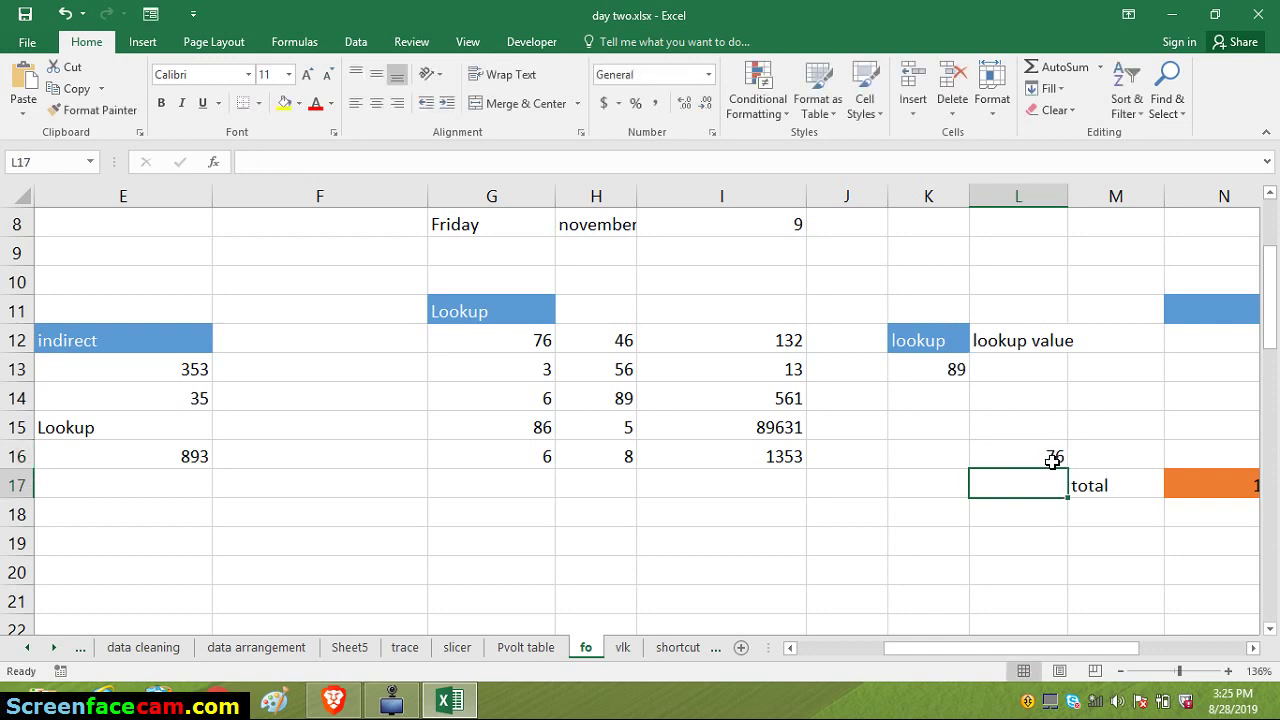
# Inspect the arguments of the LOOKUP formula in K13 and the lookup value cell it refers to
pyautogui.click(946, 365)
pyautogui.doubleClick(943, 366)
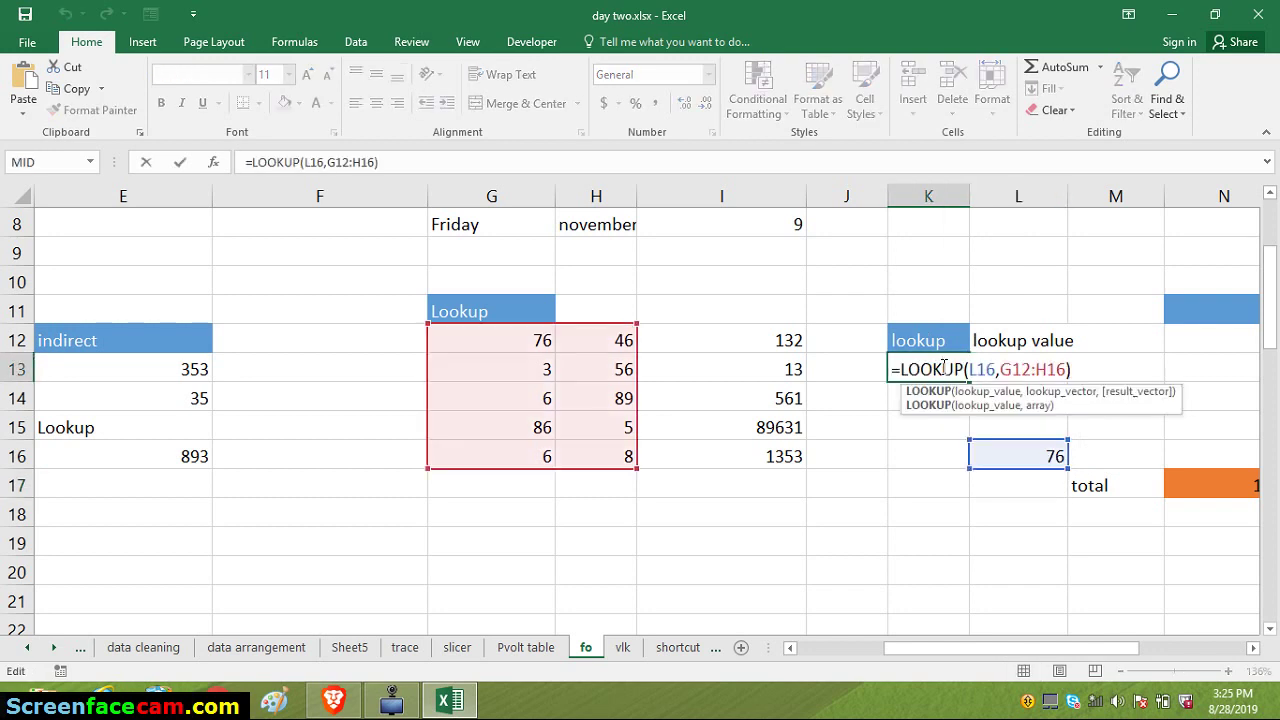
pyautogui.click(1034, 465)
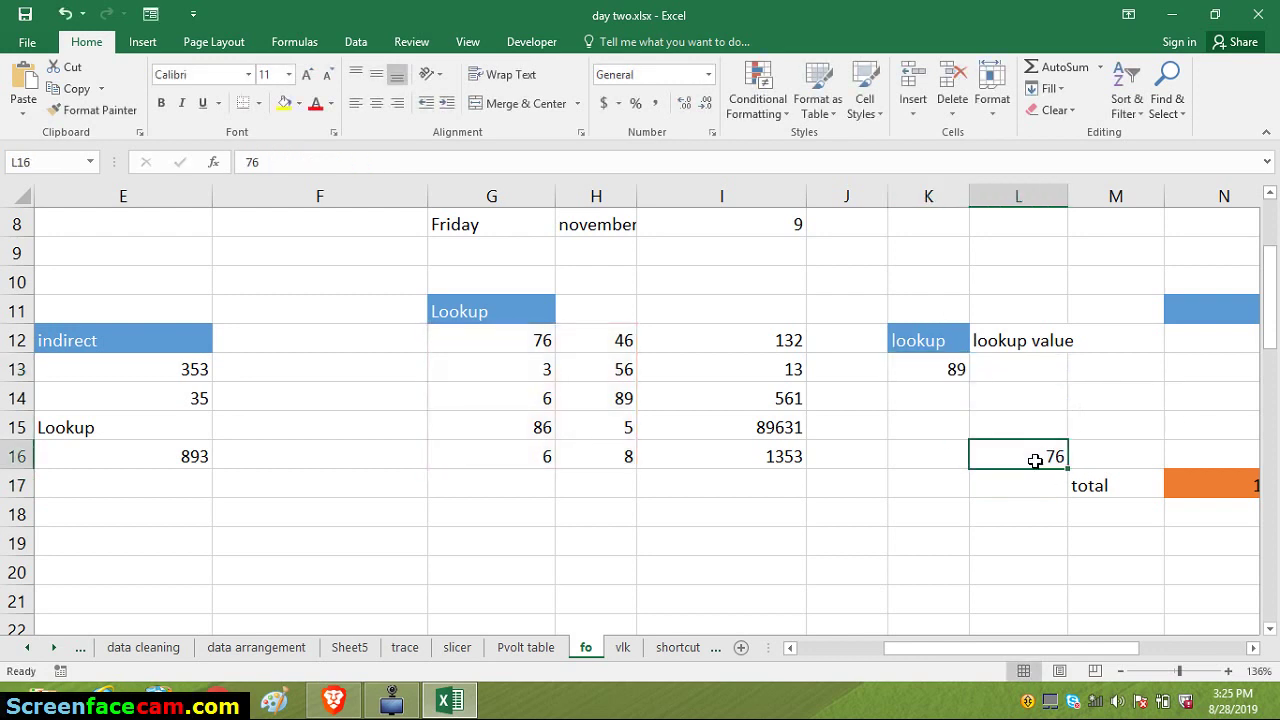
pyautogui.scroll(-5, 958, 380)
pyautogui.click(958, 380)
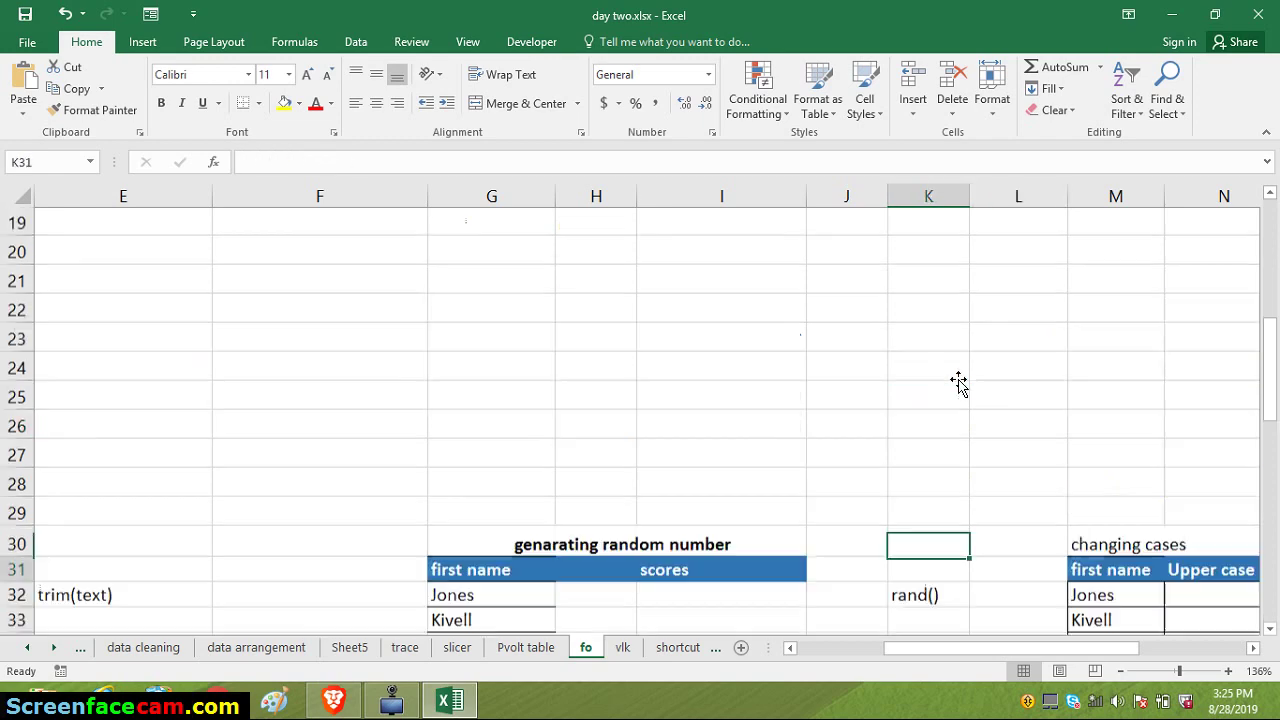
pyautogui.scroll(6, 958, 397)
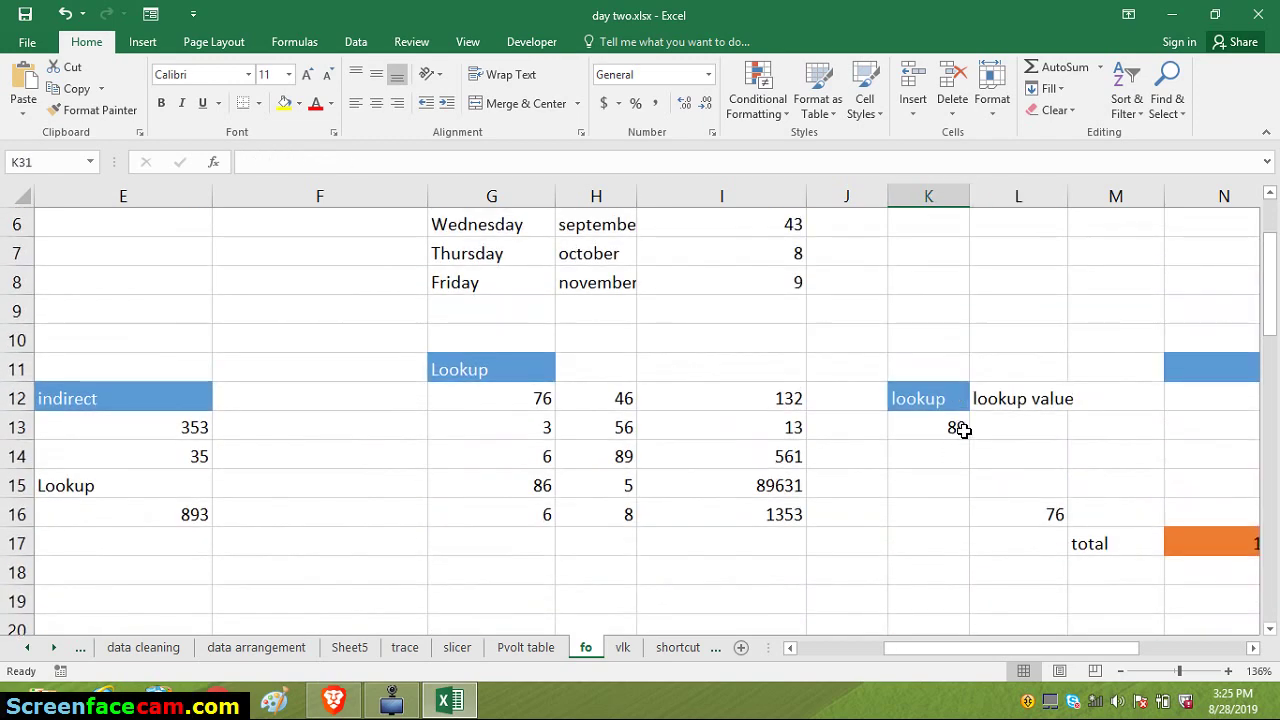
# Replace the lookup value in L16 with 3
pyautogui.doubleClick(1043, 517)
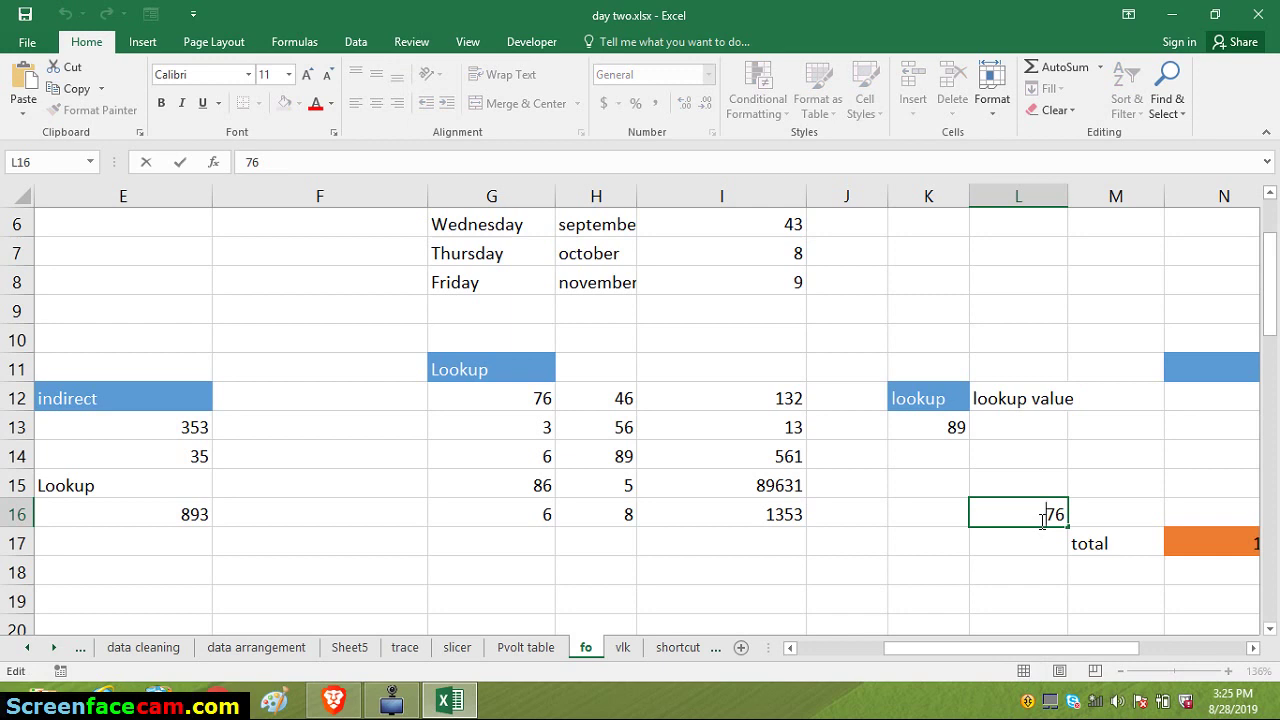
pyautogui.press('BackSpace')
pyautogui.press('BackSpace')
pyautogui.write('3')
pyautogui.hotkey('ctrl', 'Return')
pyautogui.press('Return')
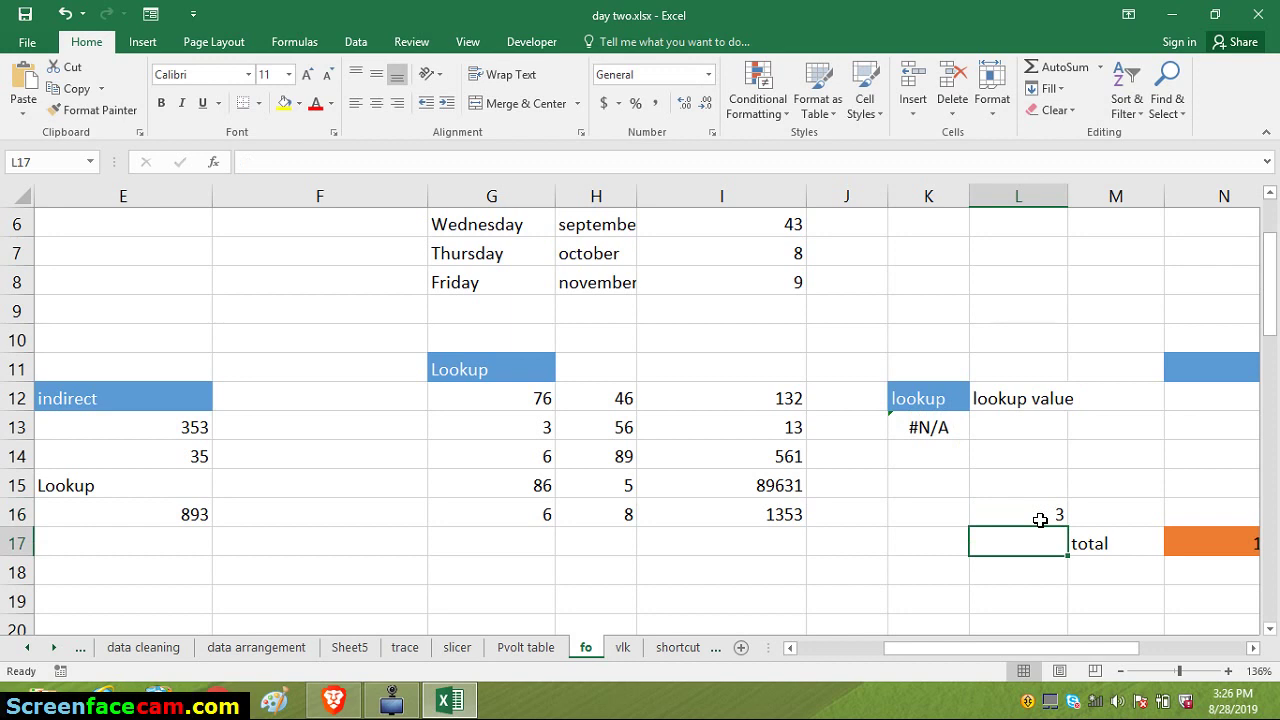
# Enter 6 as the lookup value in L16
pyautogui.click(1041, 516)
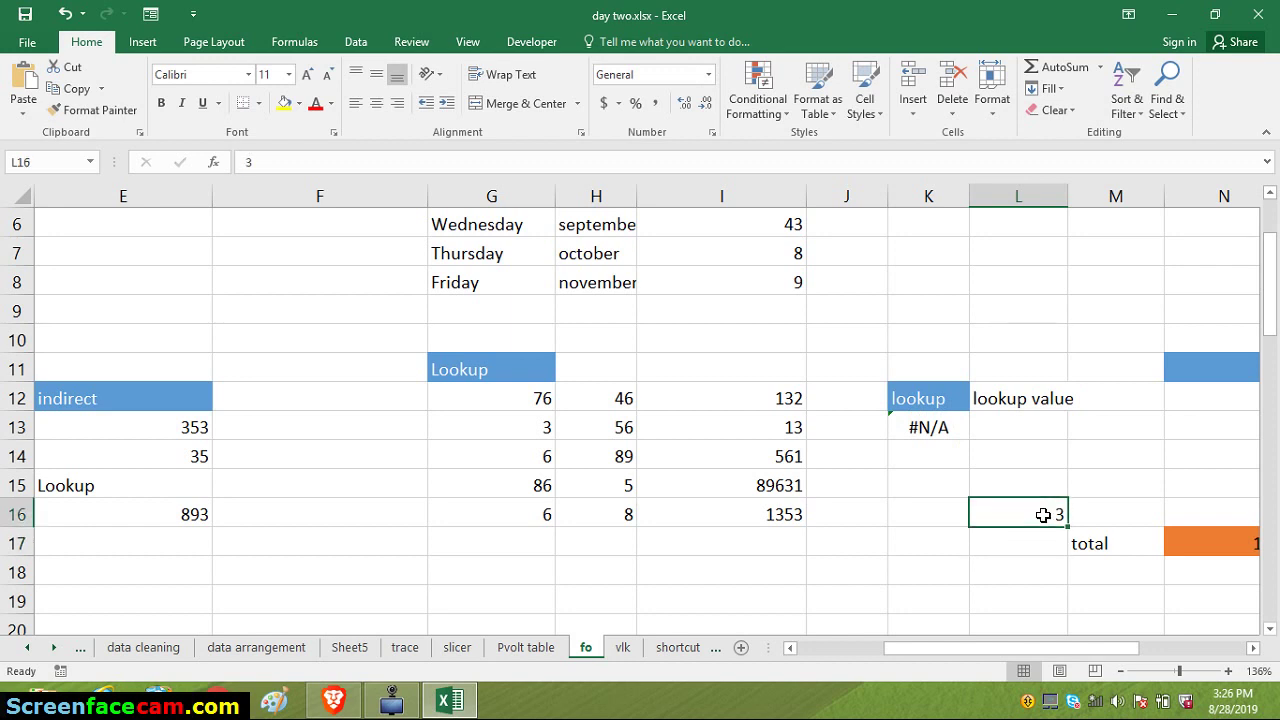
pyautogui.write('6')
pyautogui.press('Return')
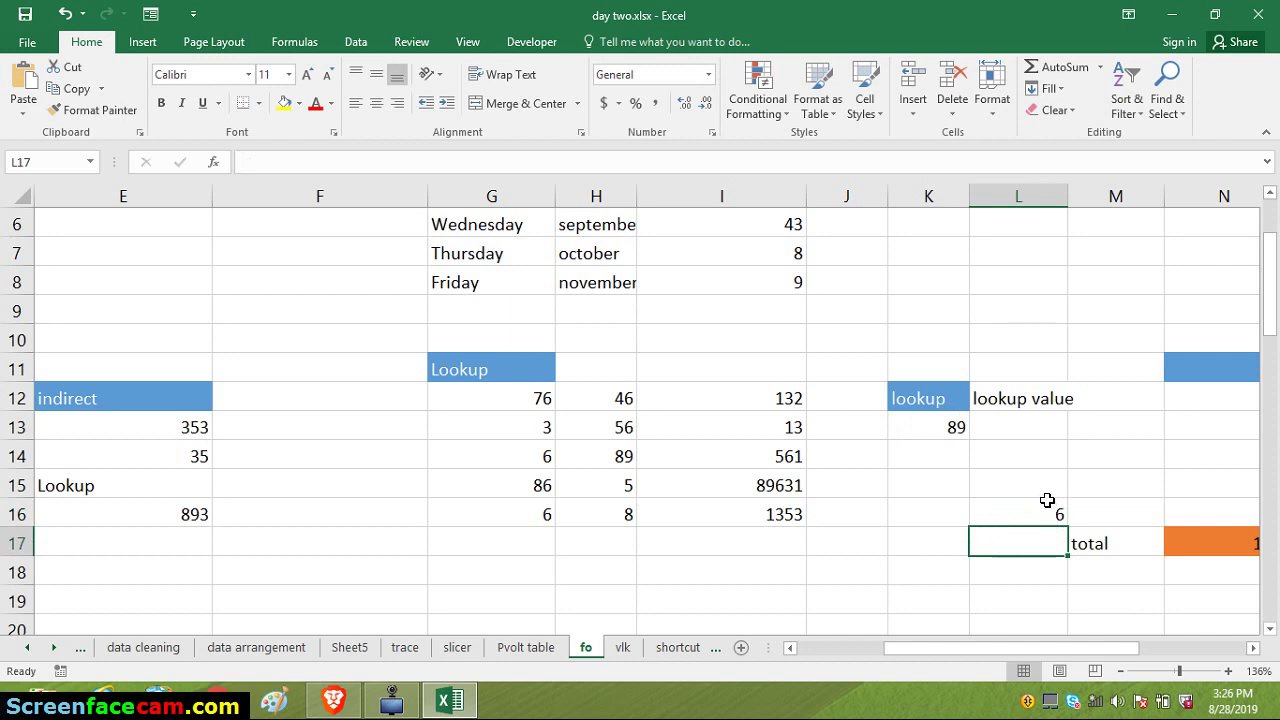
# Extend the array in K13's LOOKUP formula to include column I, making it =LOOKUP(L16,G12:I16)
pyautogui.doubleClick(953, 428)
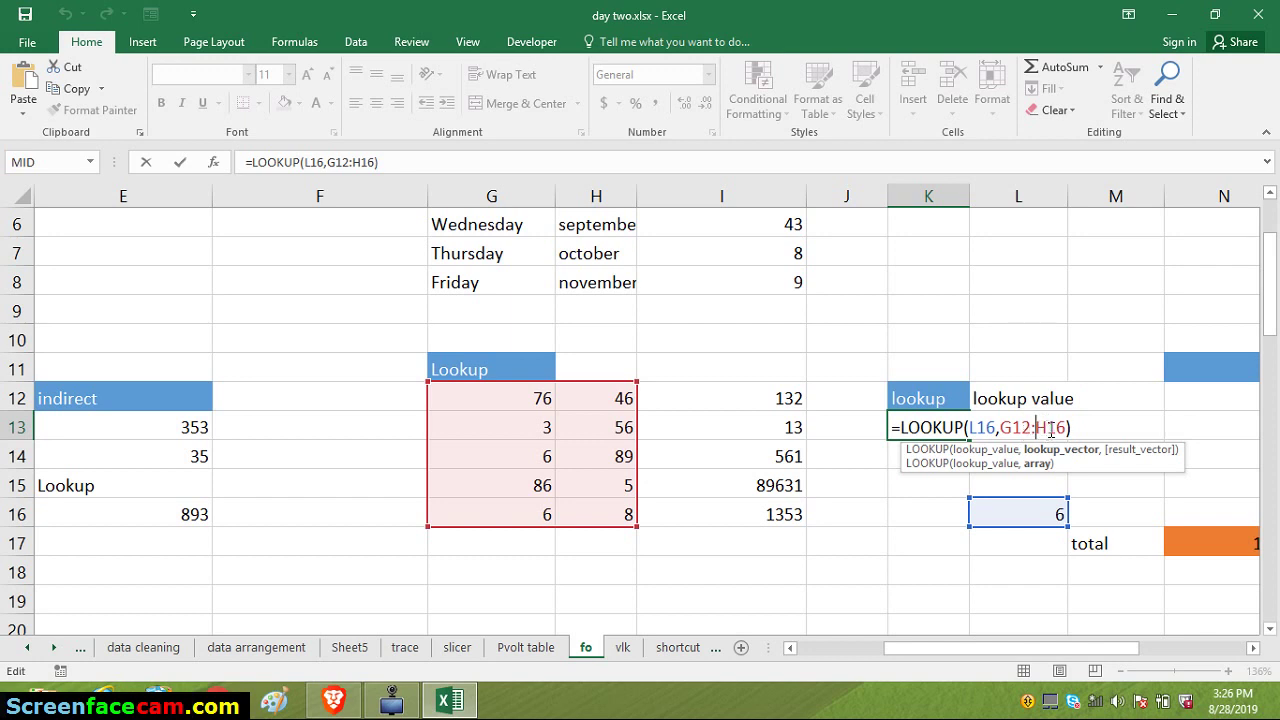
pyautogui.click(1049, 428)
pyautogui.press('BackSpace')
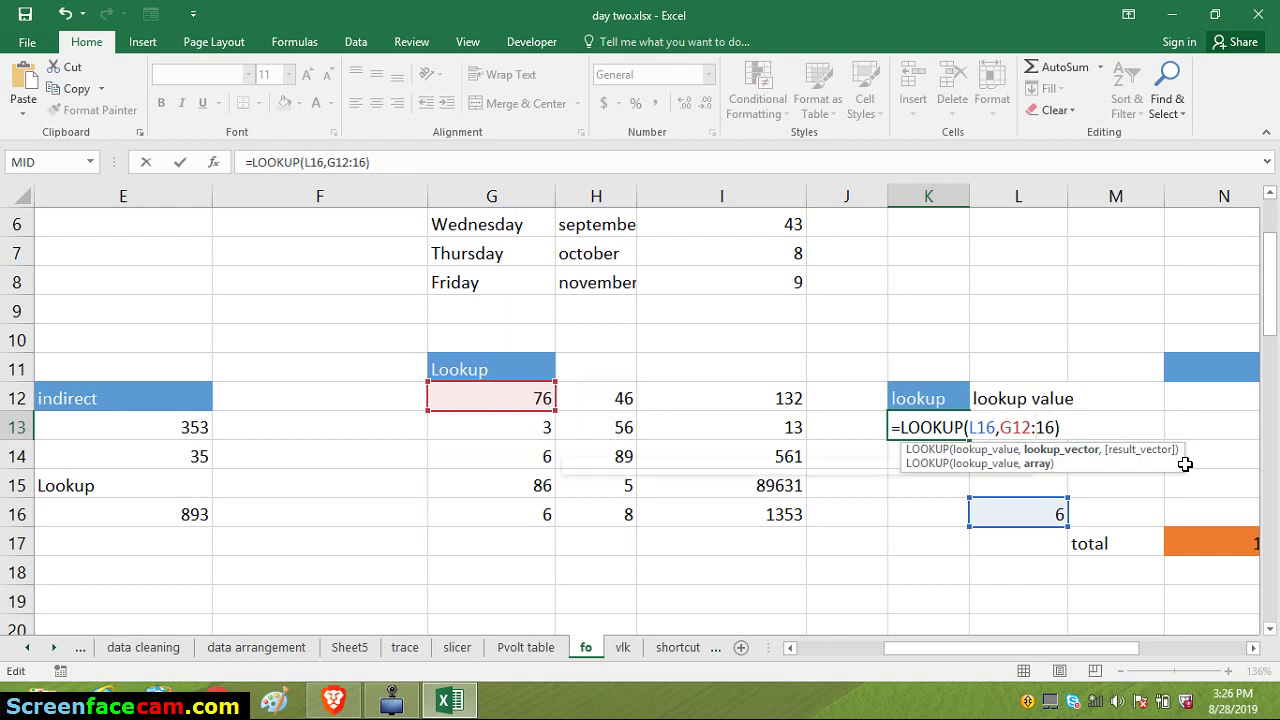
pyautogui.write('i')
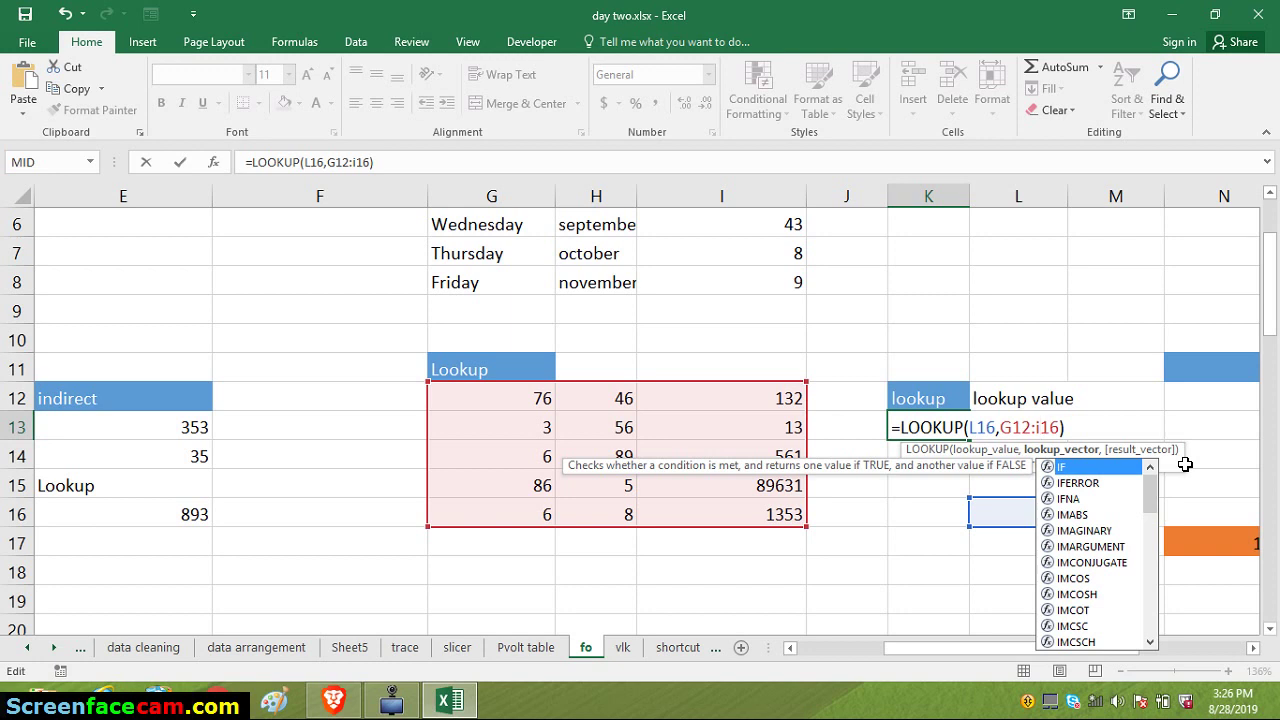
pyautogui.press('Return')
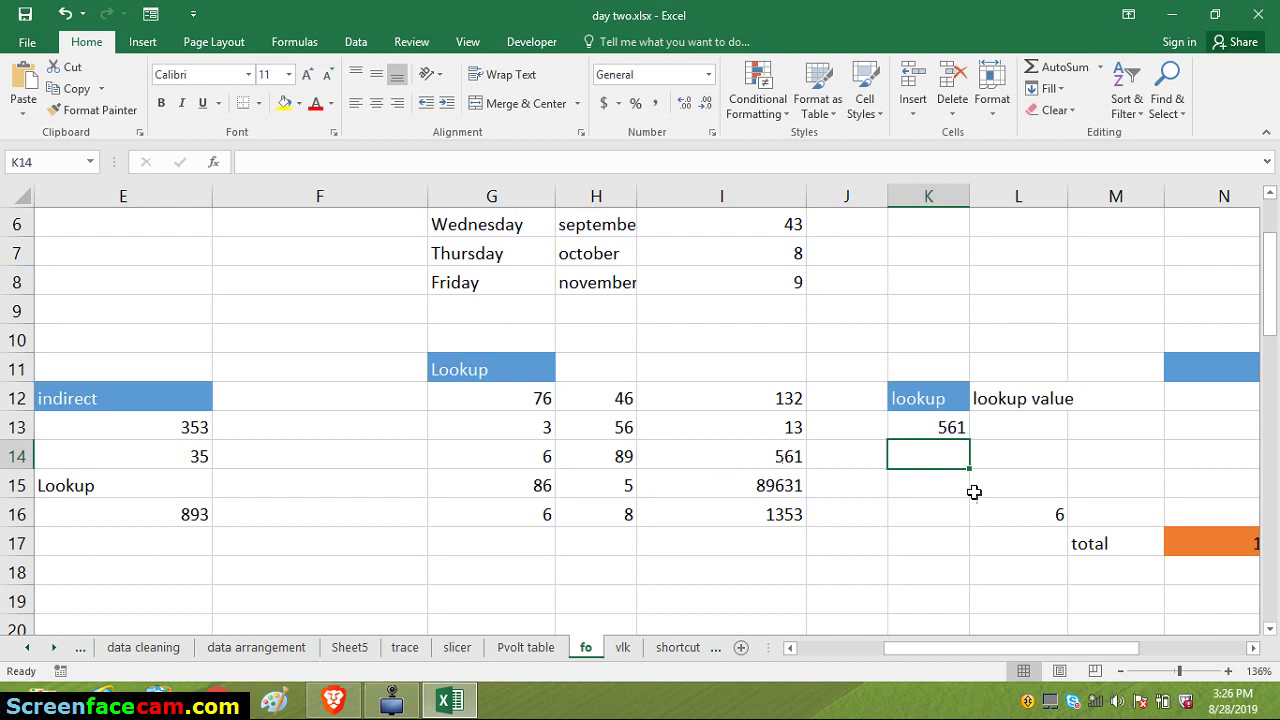
# Set the lookup value in L16 to 86
pyautogui.click(1035, 510)
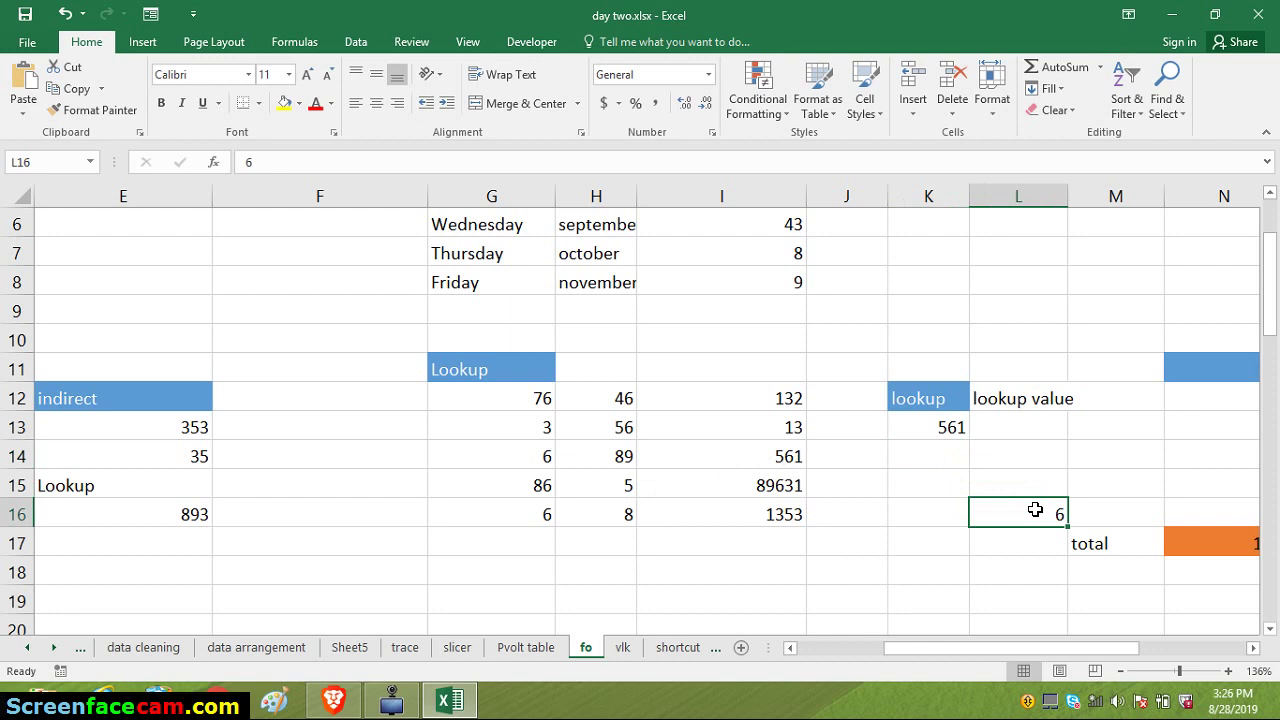
pyautogui.write('86')
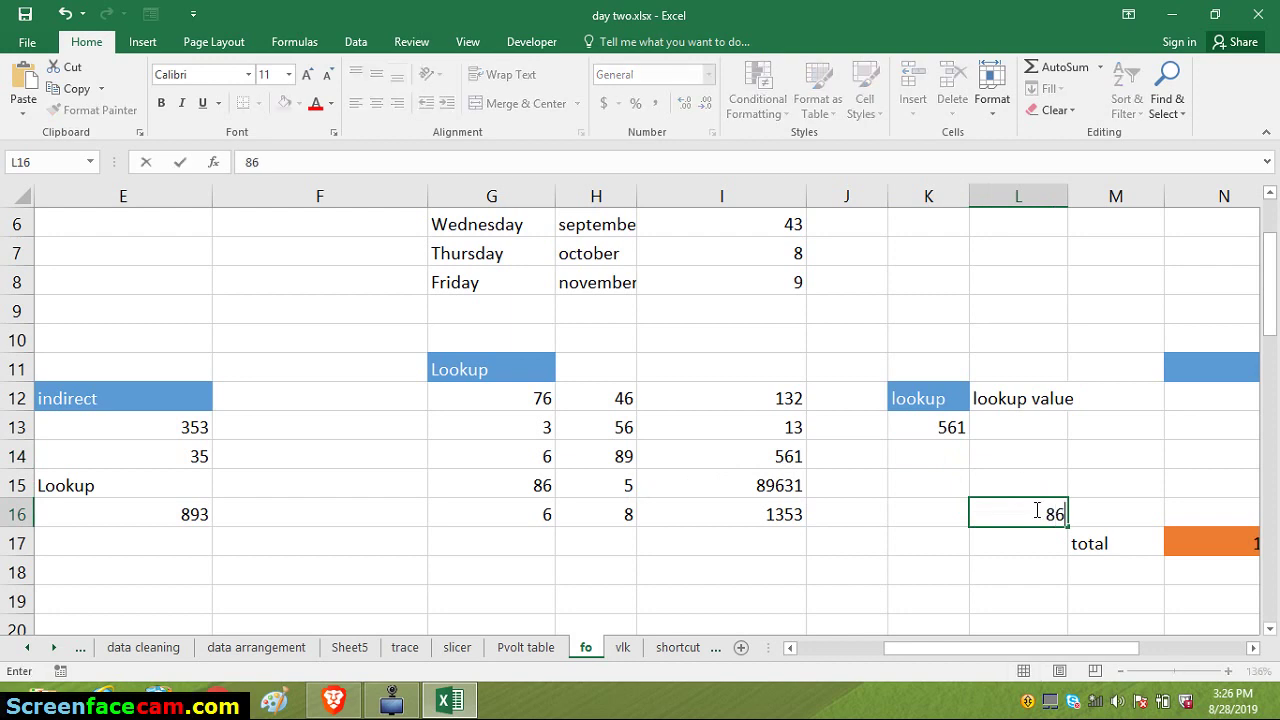
pyautogui.press('Return')
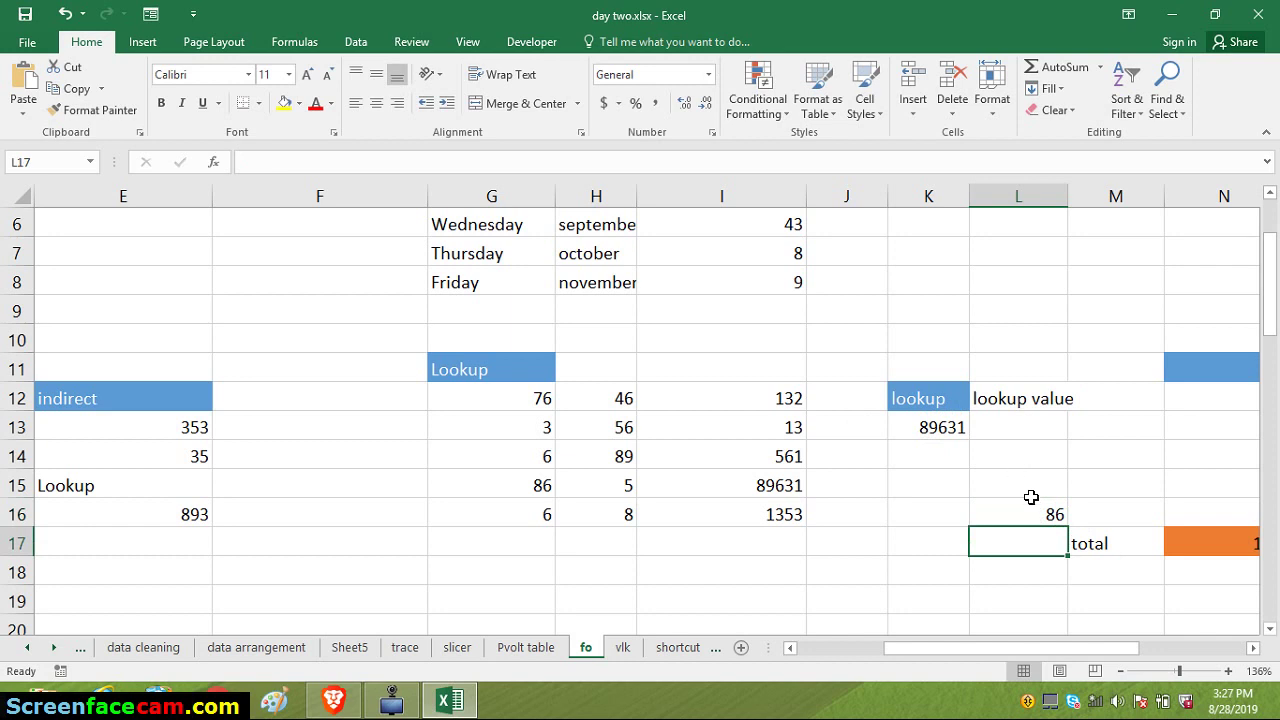
# Point the lookup value argument of the LOOKUP formula in K13 to cell L13, giving =LOOKUP(L13,G12:I16)
pyautogui.click(927, 428)
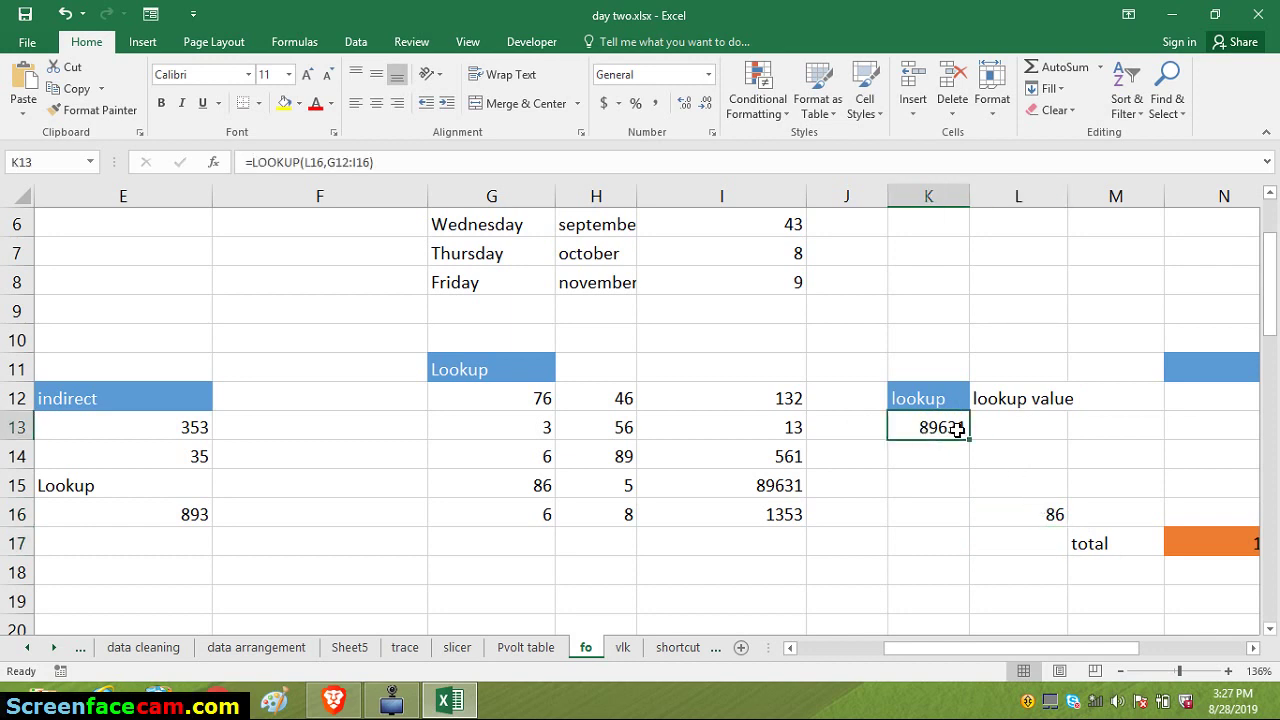
pyautogui.doubleClick(957, 428)
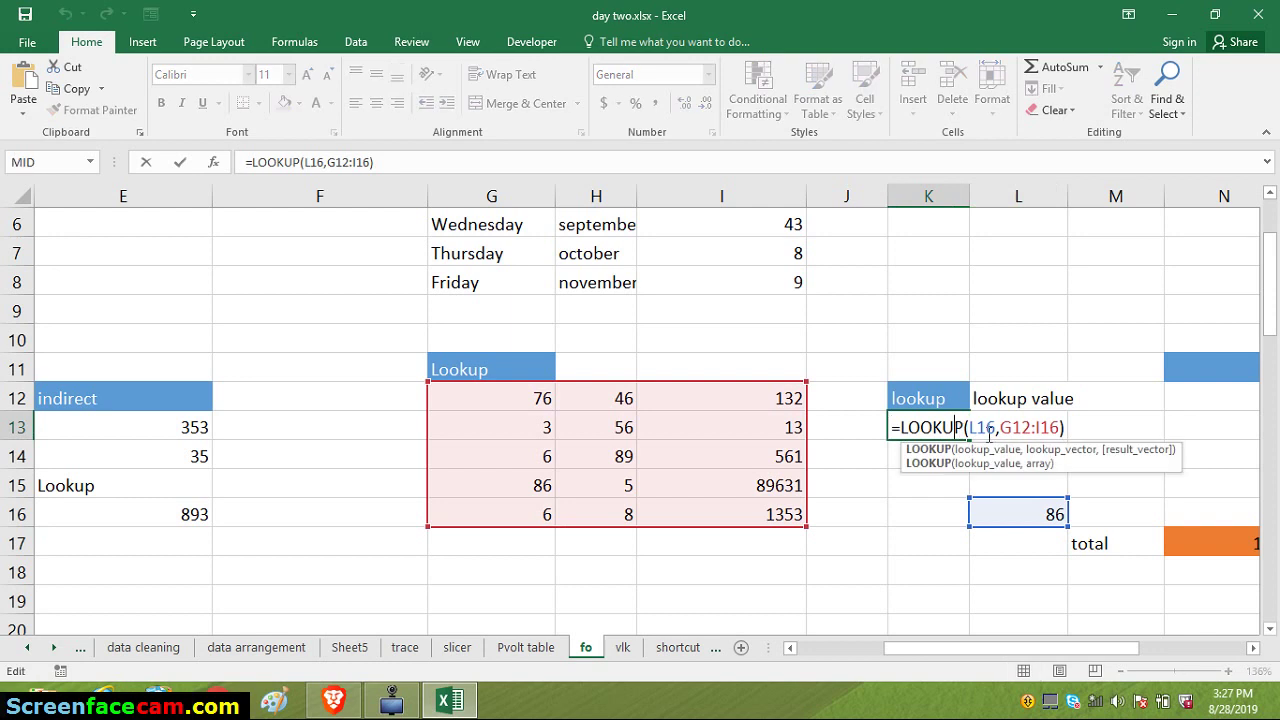
pyautogui.click(996, 430)
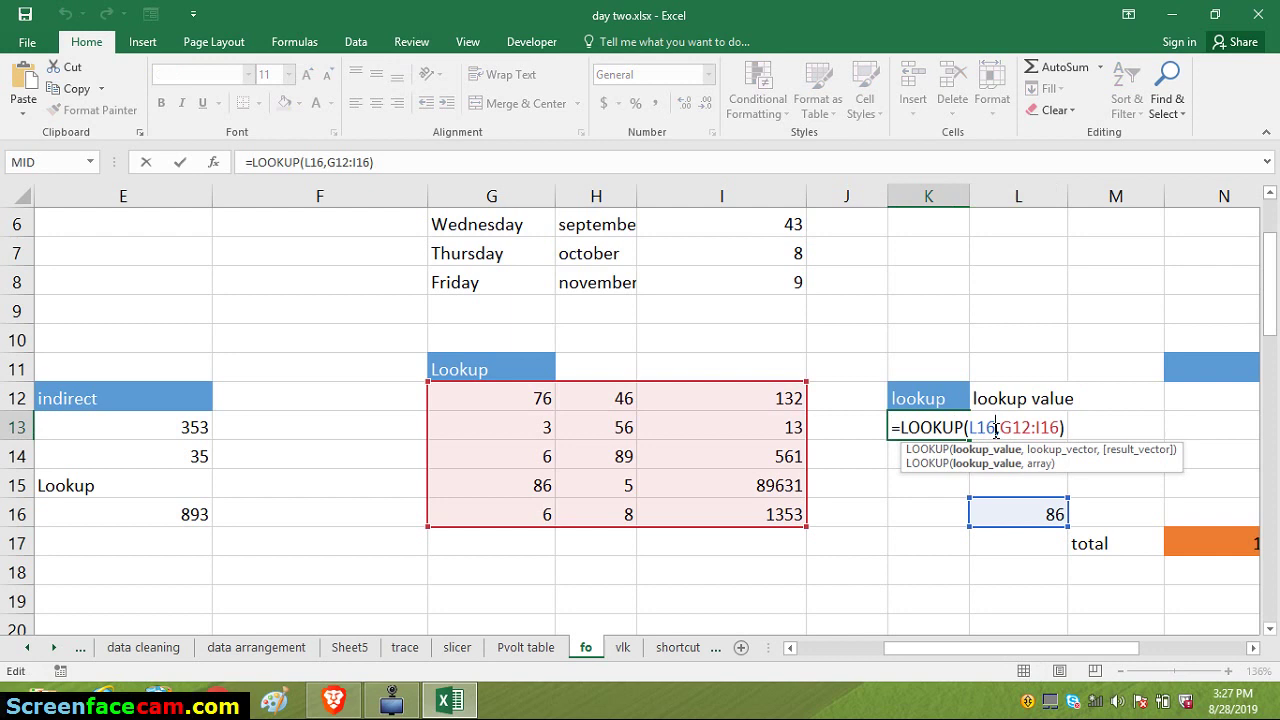
pyautogui.press('BackSpace')
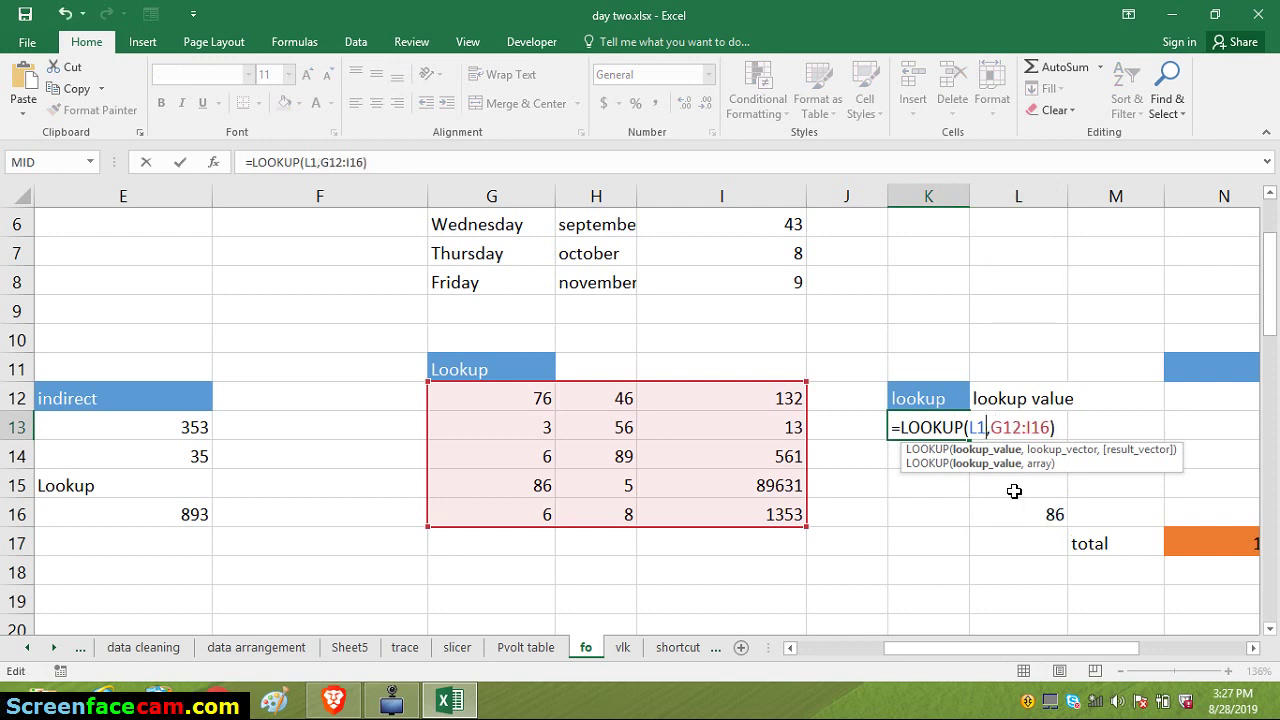
pyautogui.write('3')
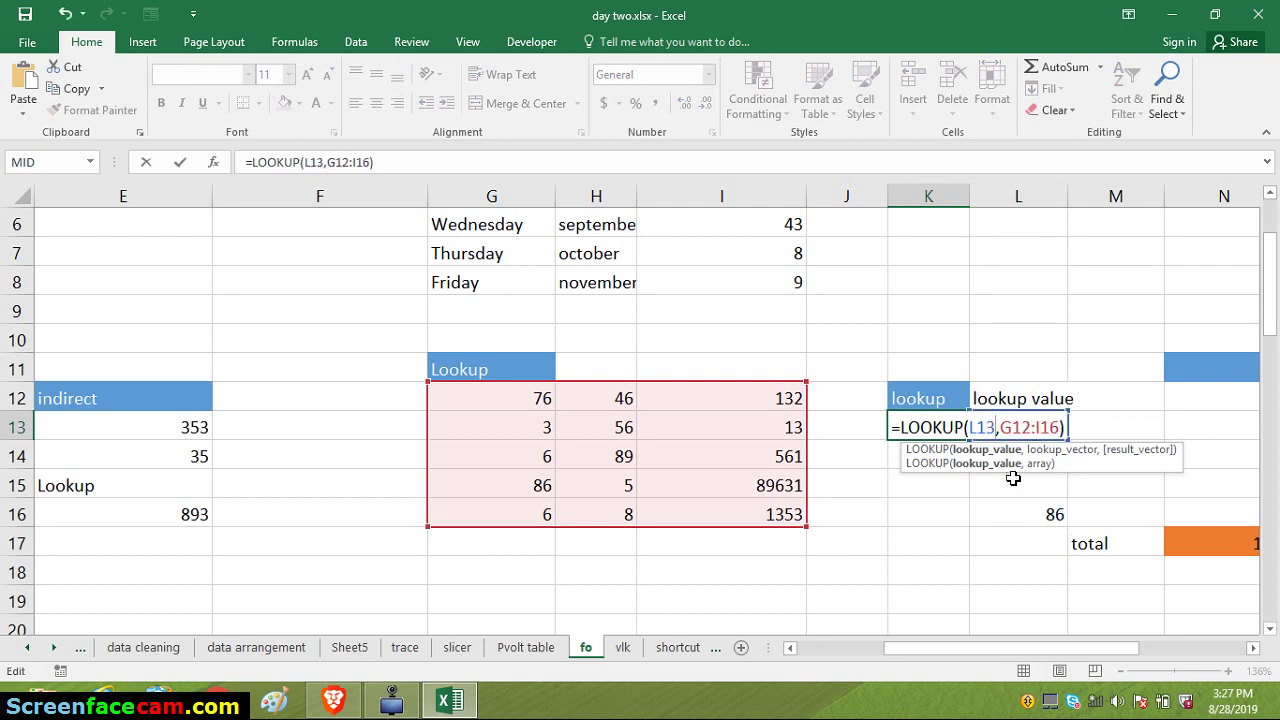
pyautogui.press('Return')
# Enter 86 in L13 under the lookup value heading
pyautogui.click(1013, 426)
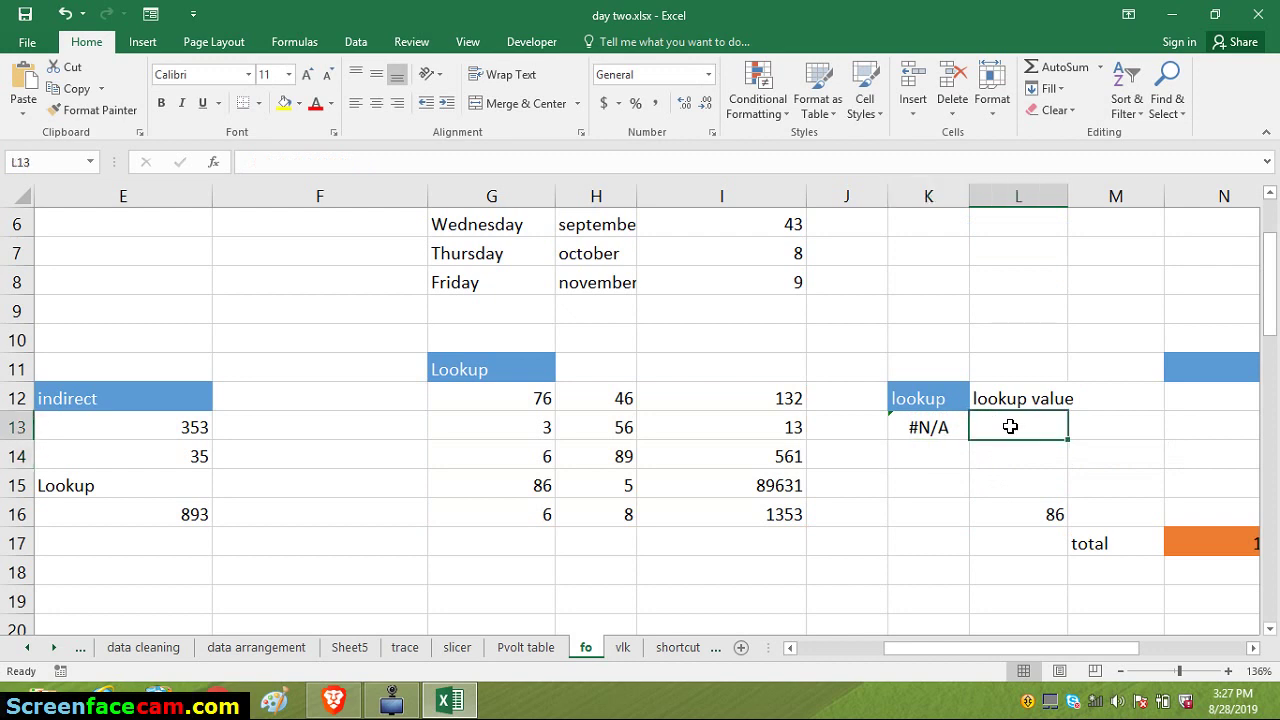
pyautogui.click(943, 427)
pyautogui.doubleClick(1008, 427)
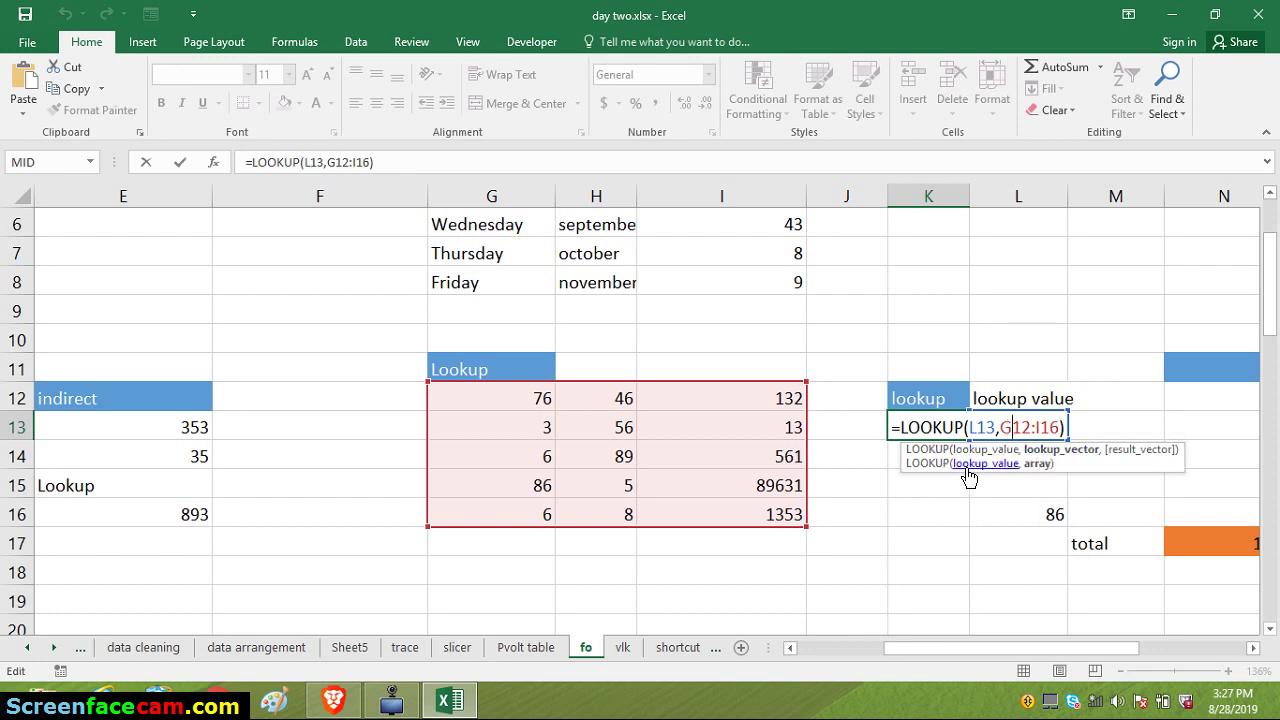
pyautogui.click(1040, 418)
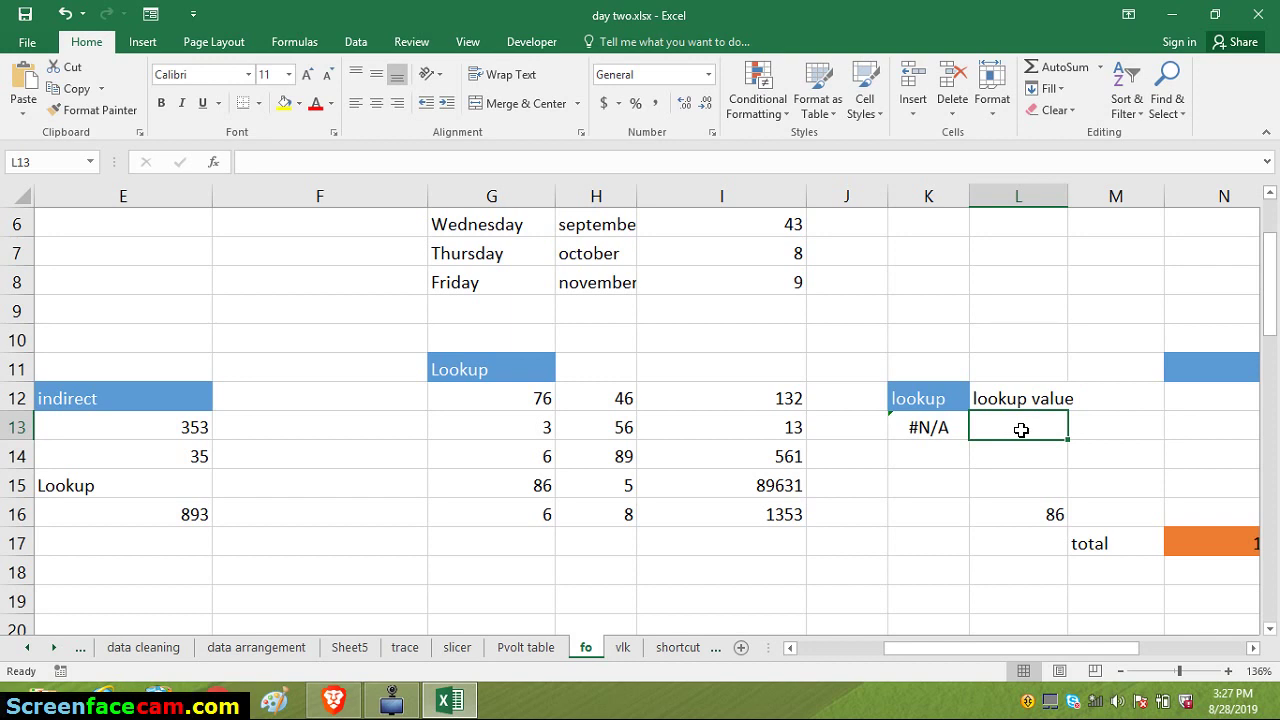
pyautogui.write('86')
pyautogui.press('Return')
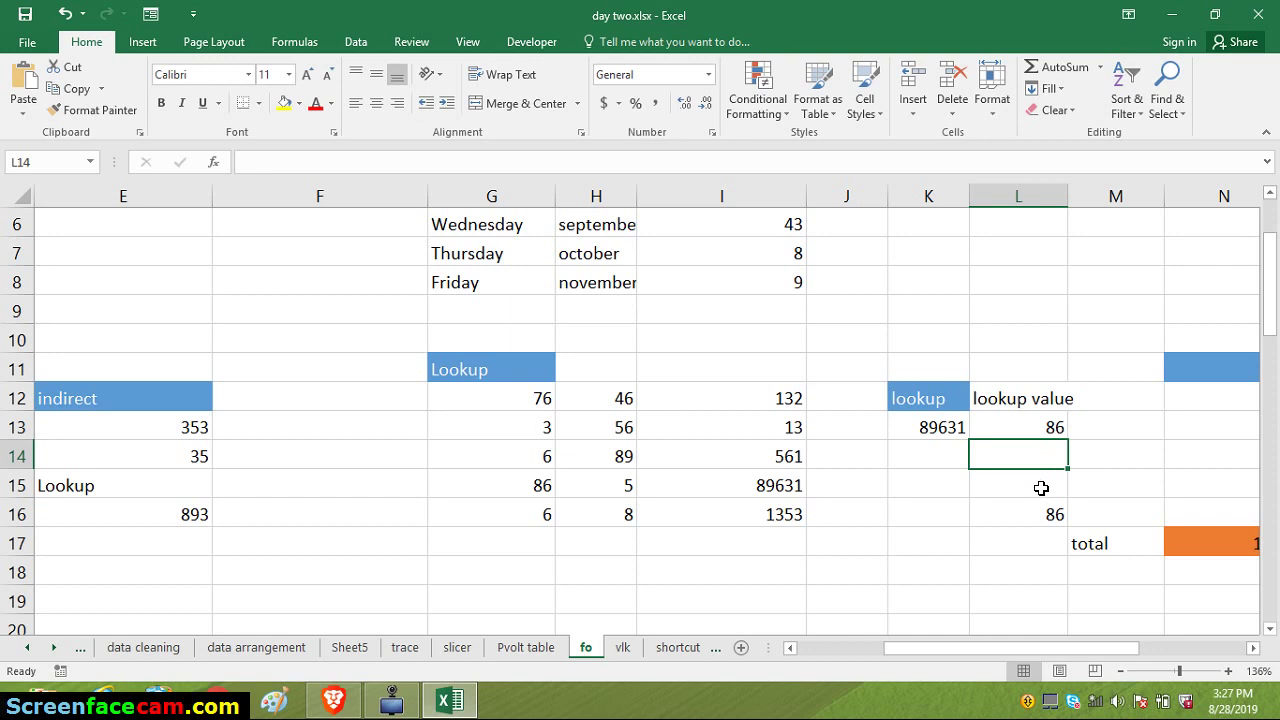
# Review the lookup value and array arguments of K13's LOOKUP formula, leaving the formula as it is
pyautogui.doubleClick(929, 427)
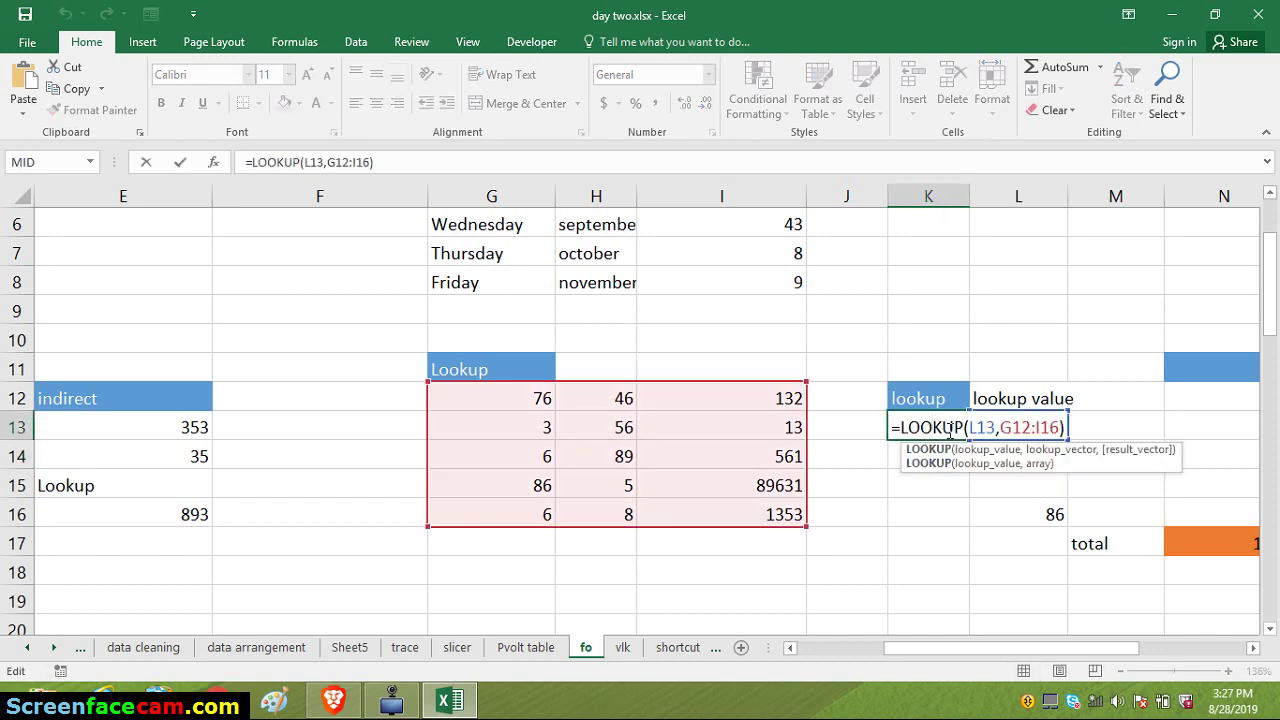
pyautogui.click(978, 428)
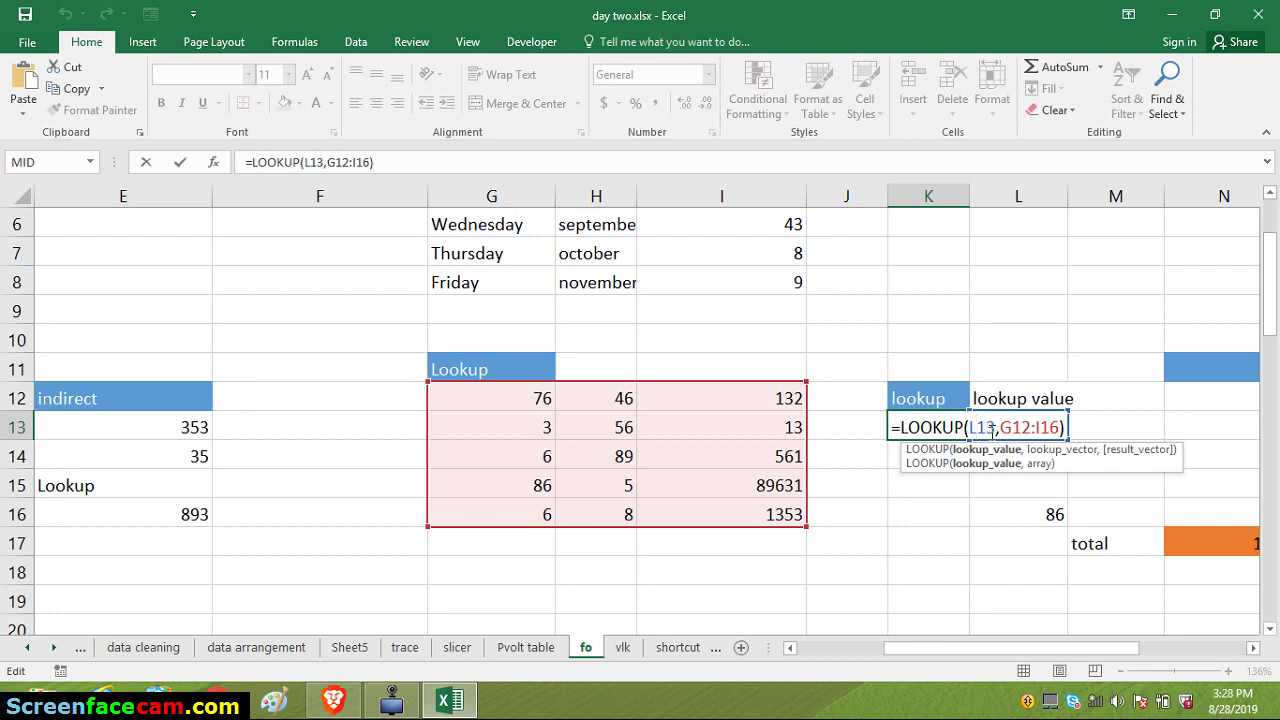
pyautogui.moveTo(977, 432); pyautogui.dragTo(990, 432)
pyautogui.click(1022, 428)
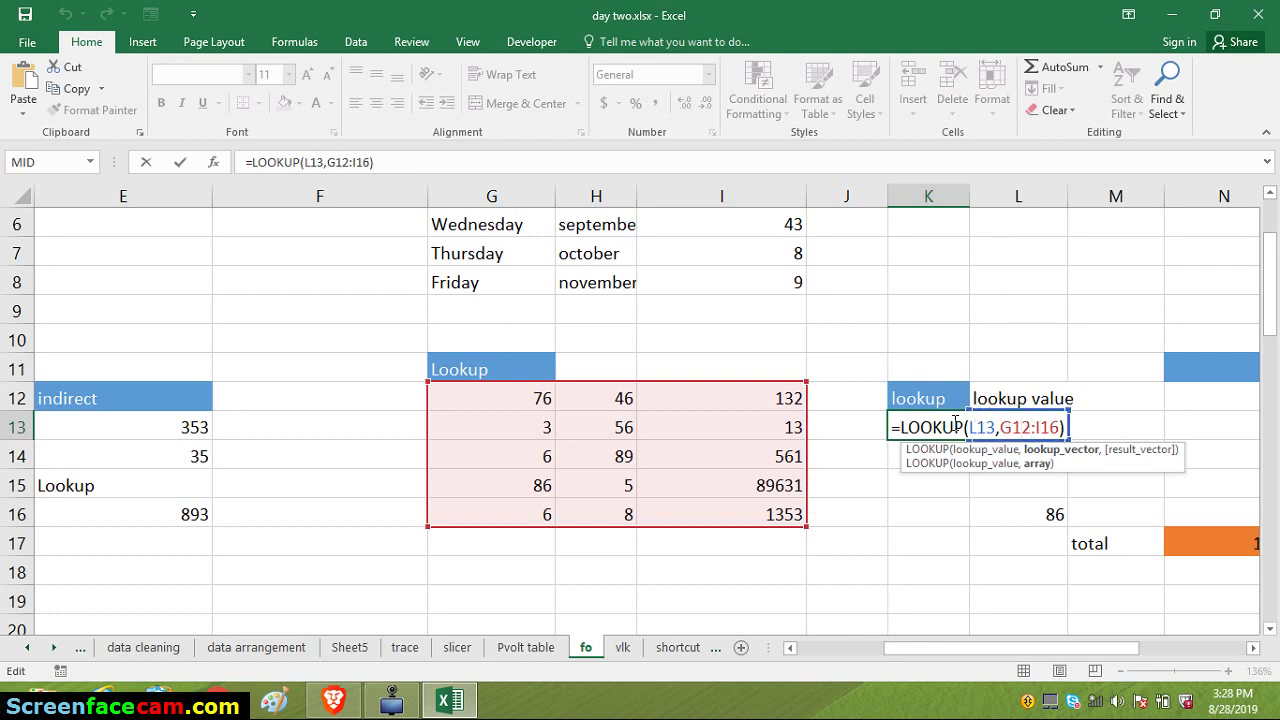
pyautogui.press('Return')
pyautogui.click(1042, 427)
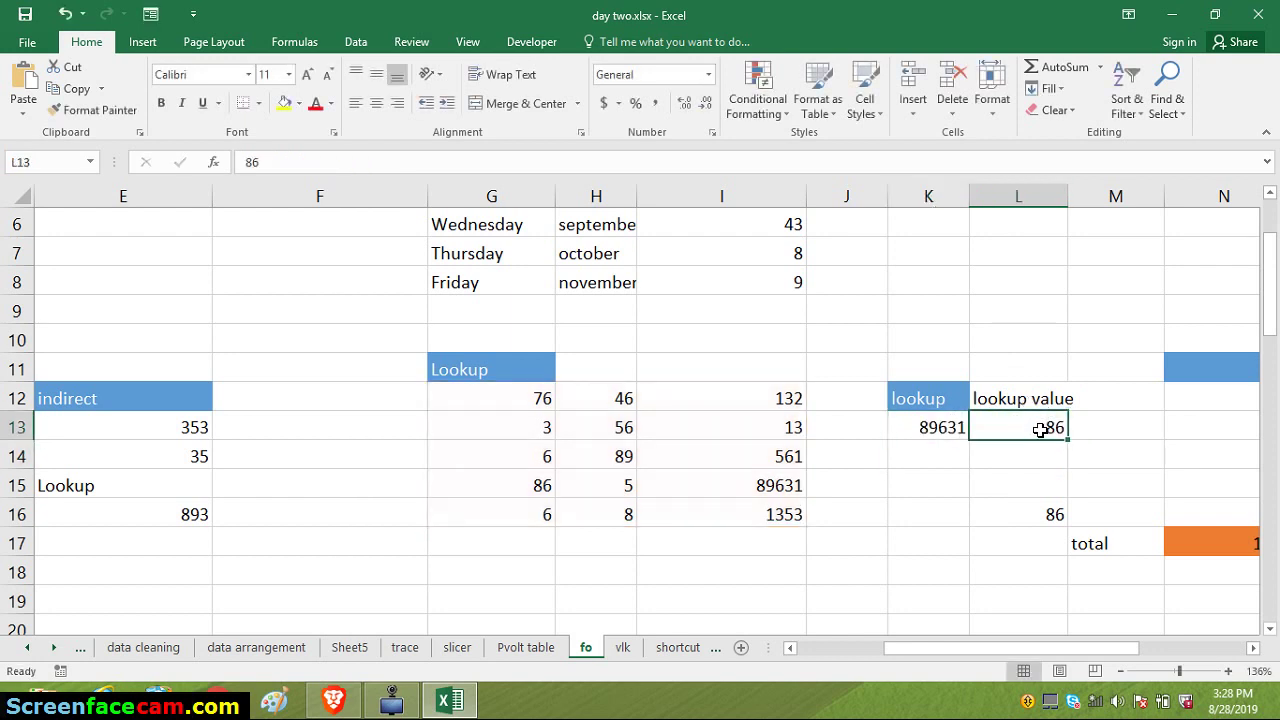
# Clear the old lookup value from L16
pyautogui.click(1005, 514)
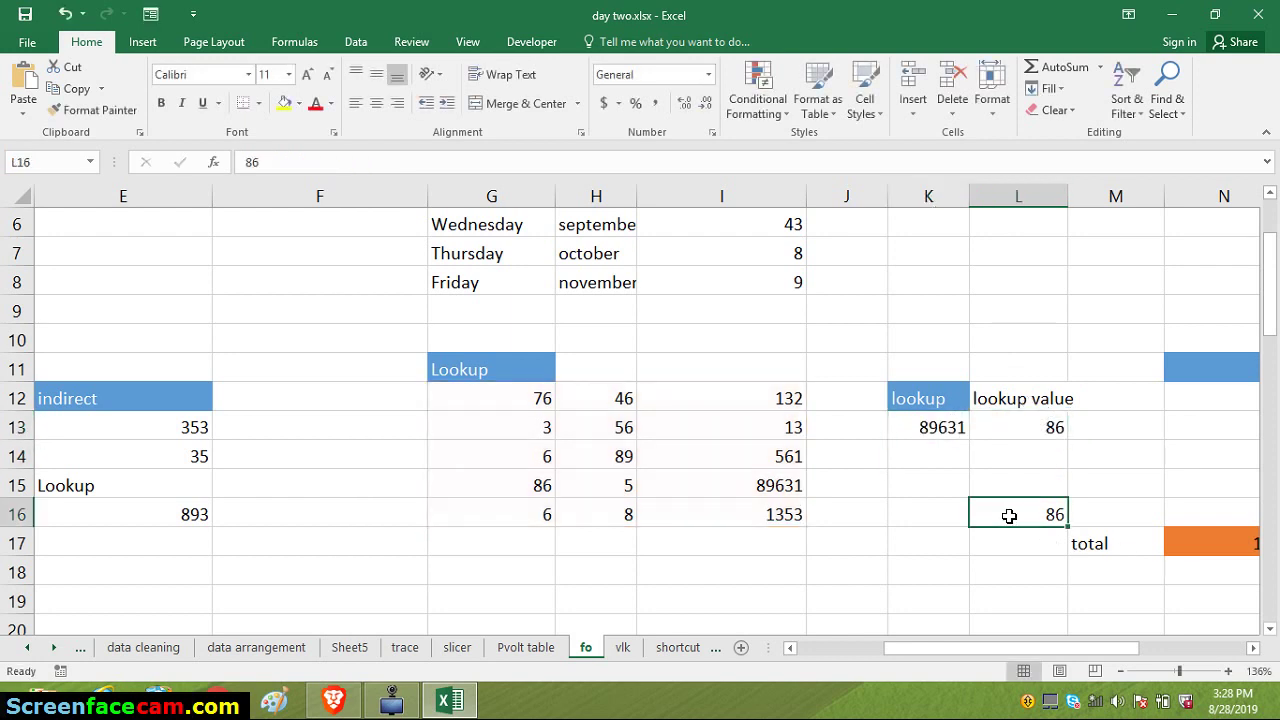
pyautogui.press('BackSpace')
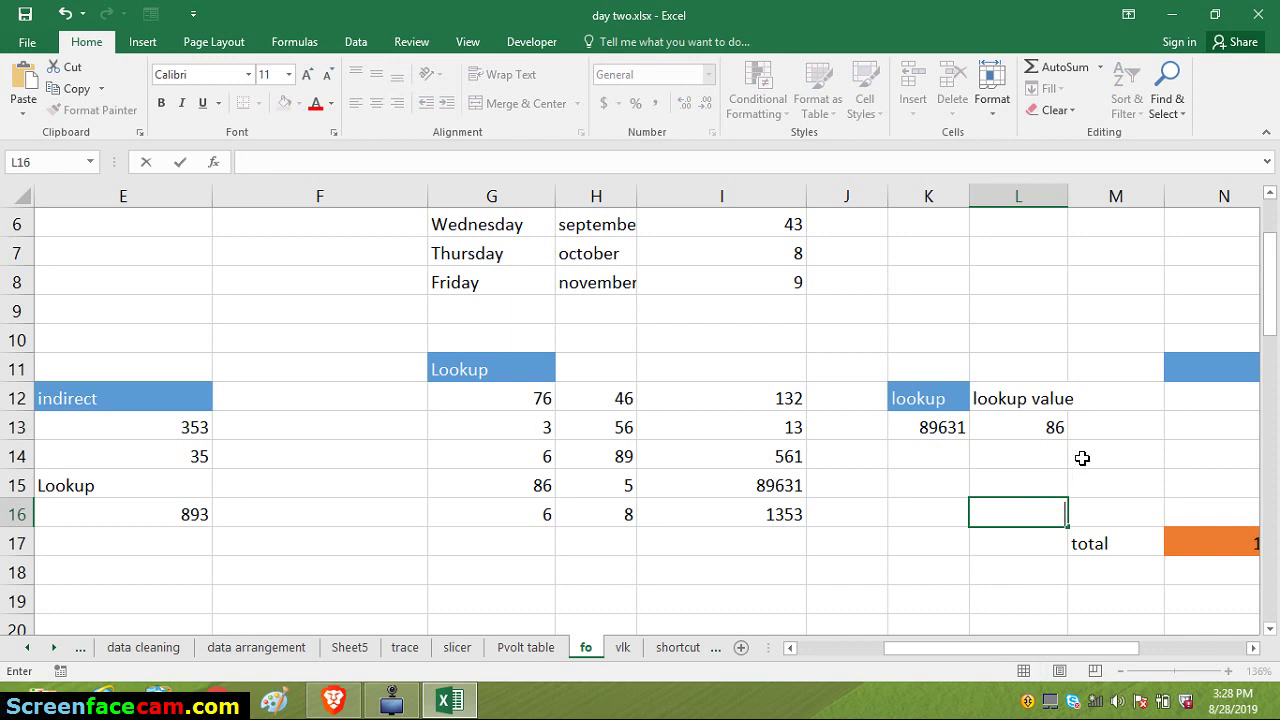
pyautogui.click(1082, 456)
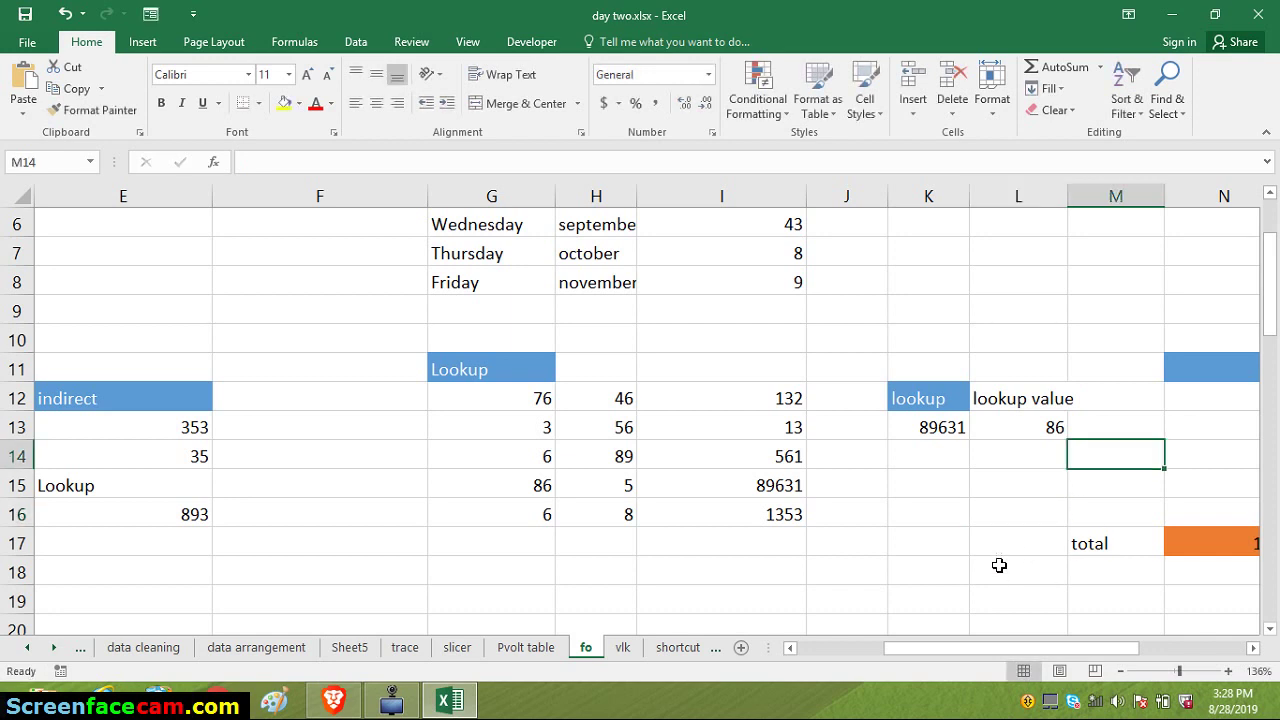
# Clear the lookup value from L13 and enter 86 in L16 instead
pyautogui.click(1027, 430)
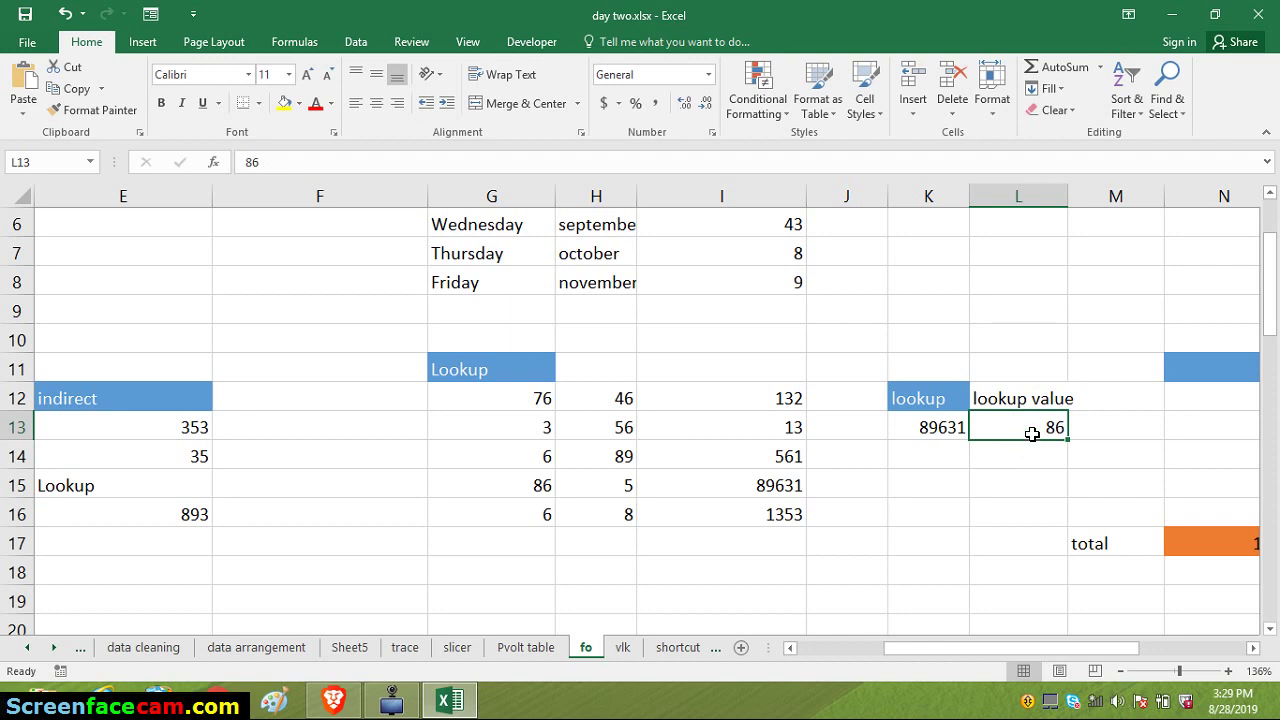
pyautogui.press('BackSpace')
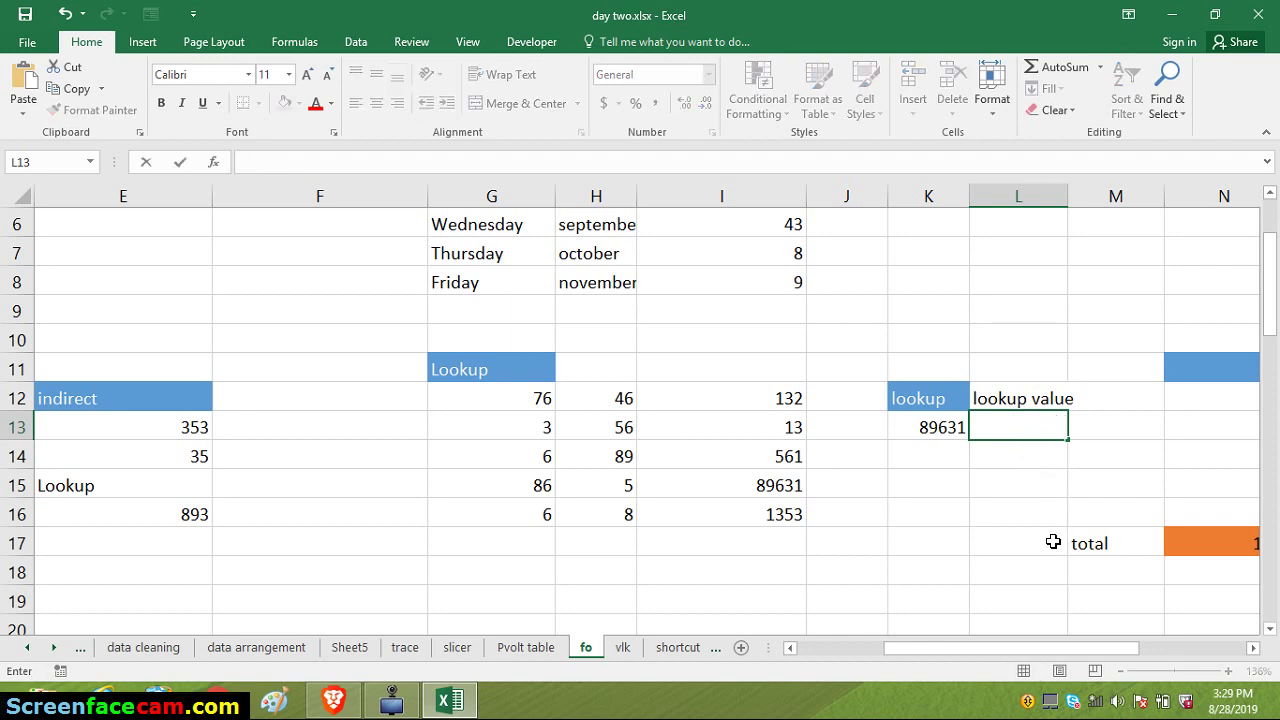
pyautogui.click(1029, 510)
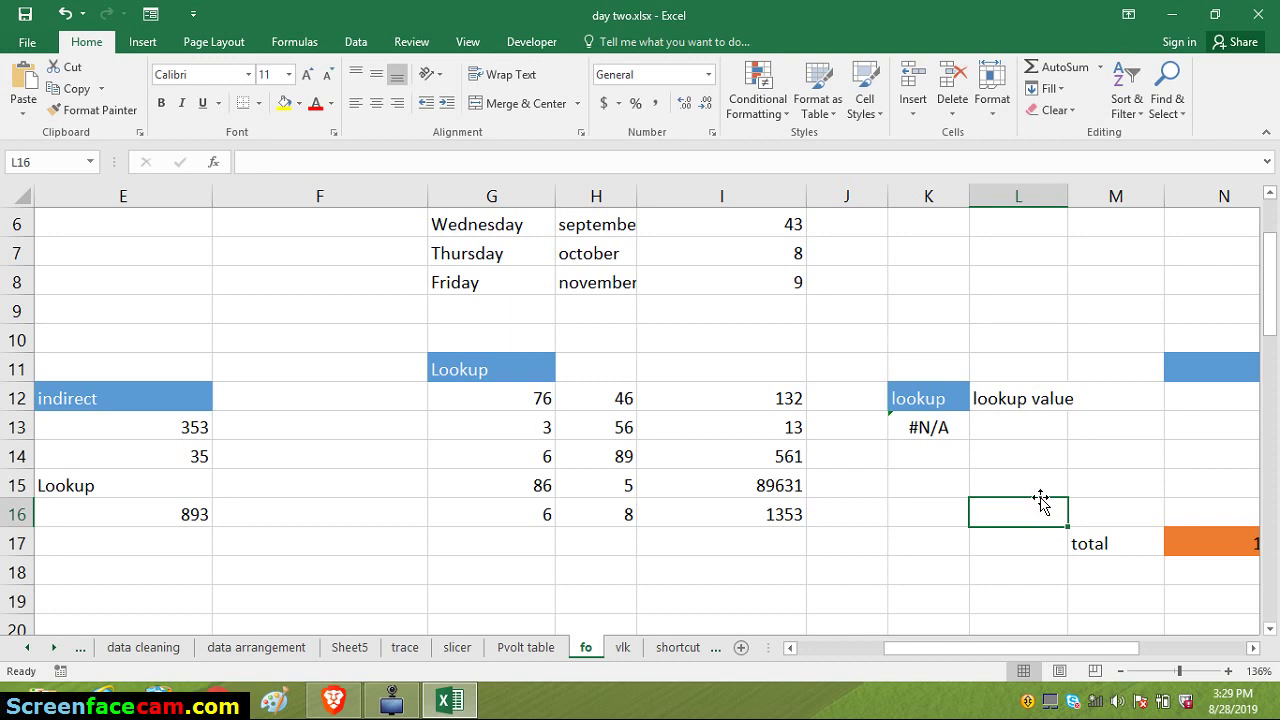
pyautogui.write('86')
pyautogui.hotkey('ctrl', 'Return')
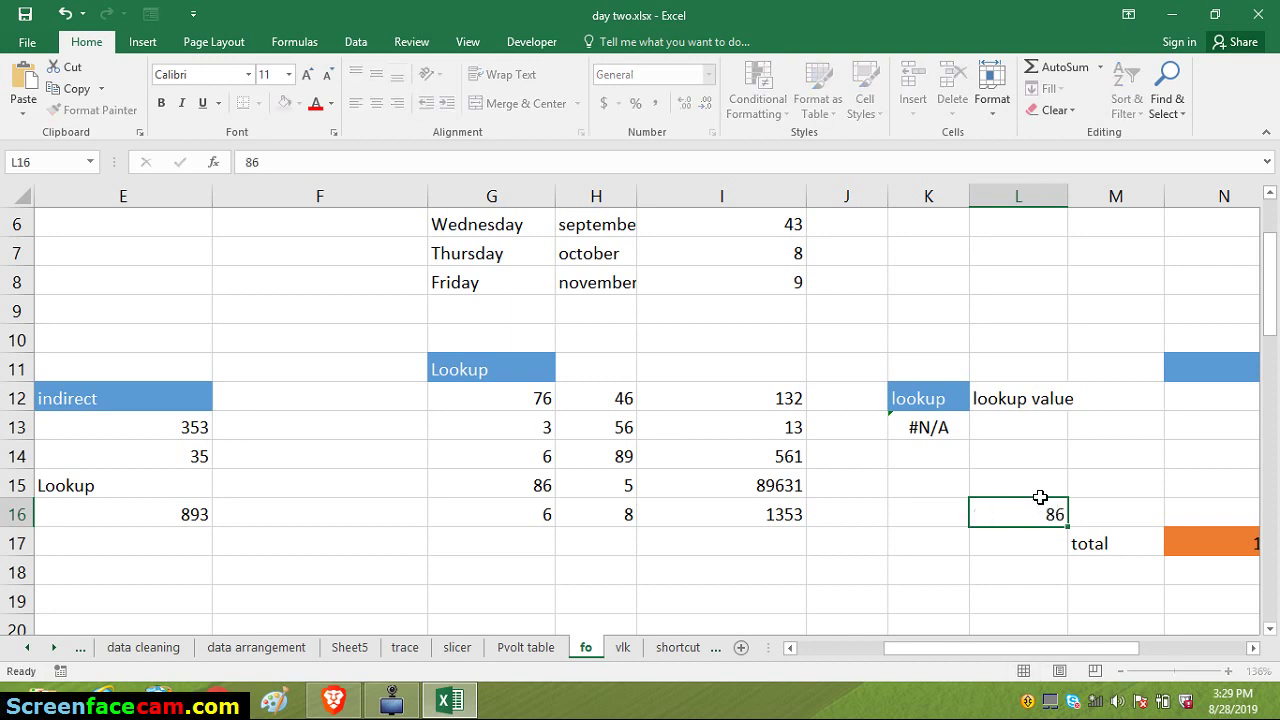
pyautogui.press('Return')
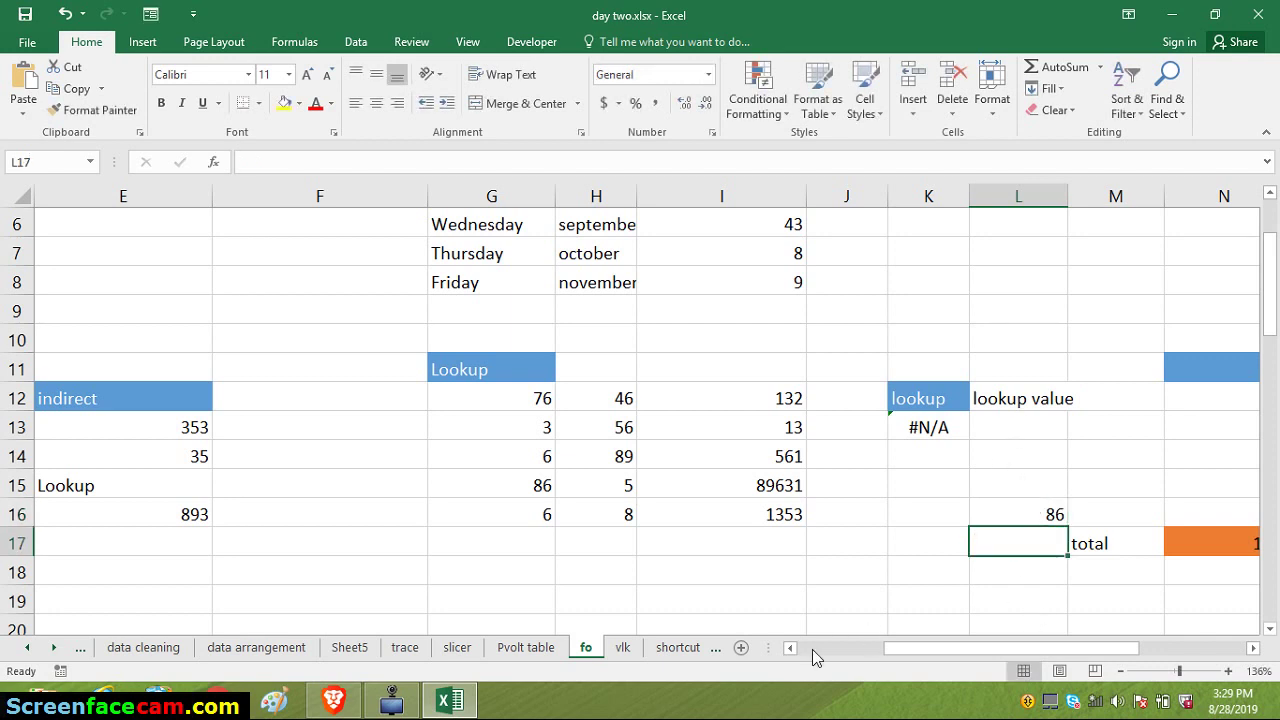
# Check the SUM formula in total cell P17, and enter =FORMULATEXT(P17) in R12 under the formulatext heading
pyautogui.moveTo(937, 650); pyautogui.dragTo(1060, 597)
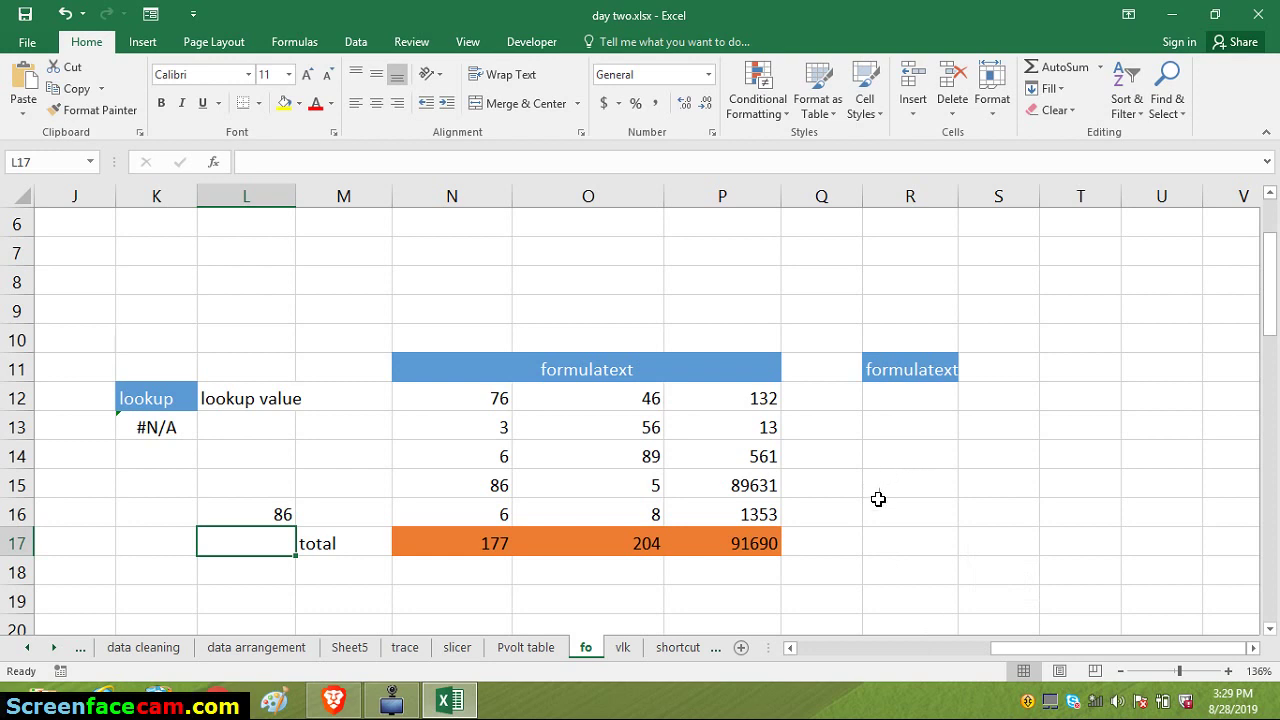
pyautogui.click(894, 402)
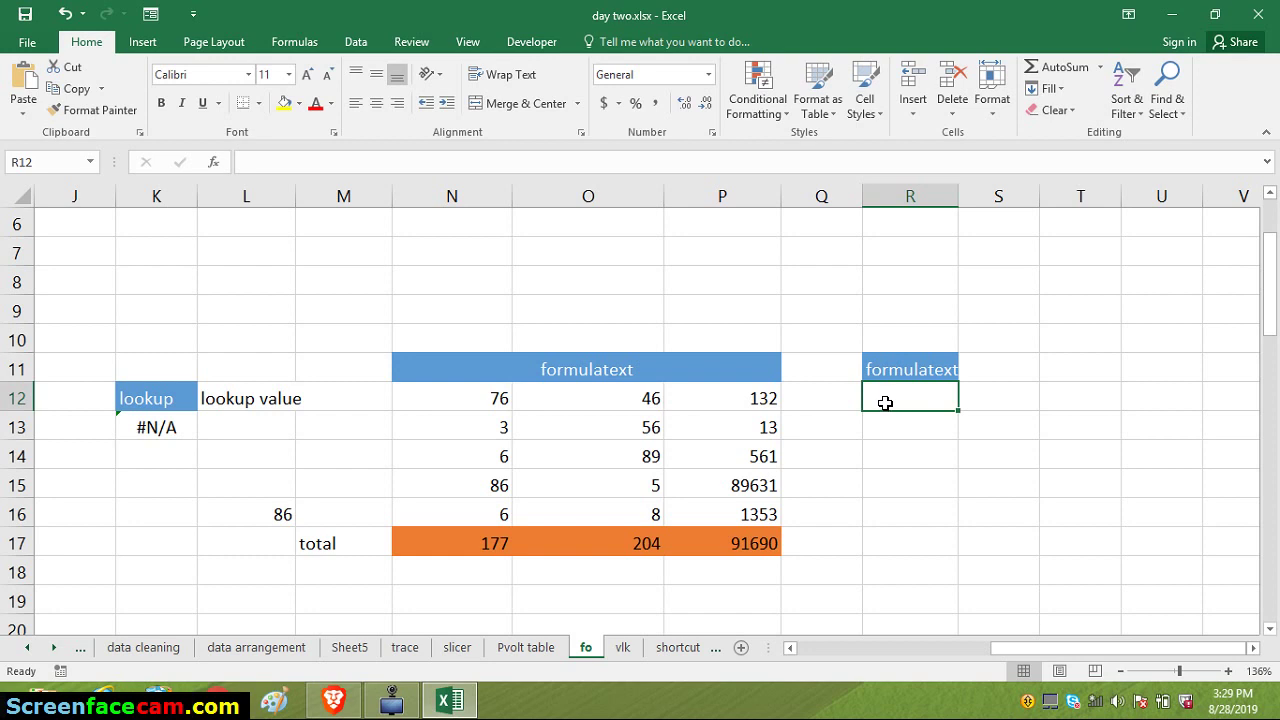
pyautogui.click(736, 540)
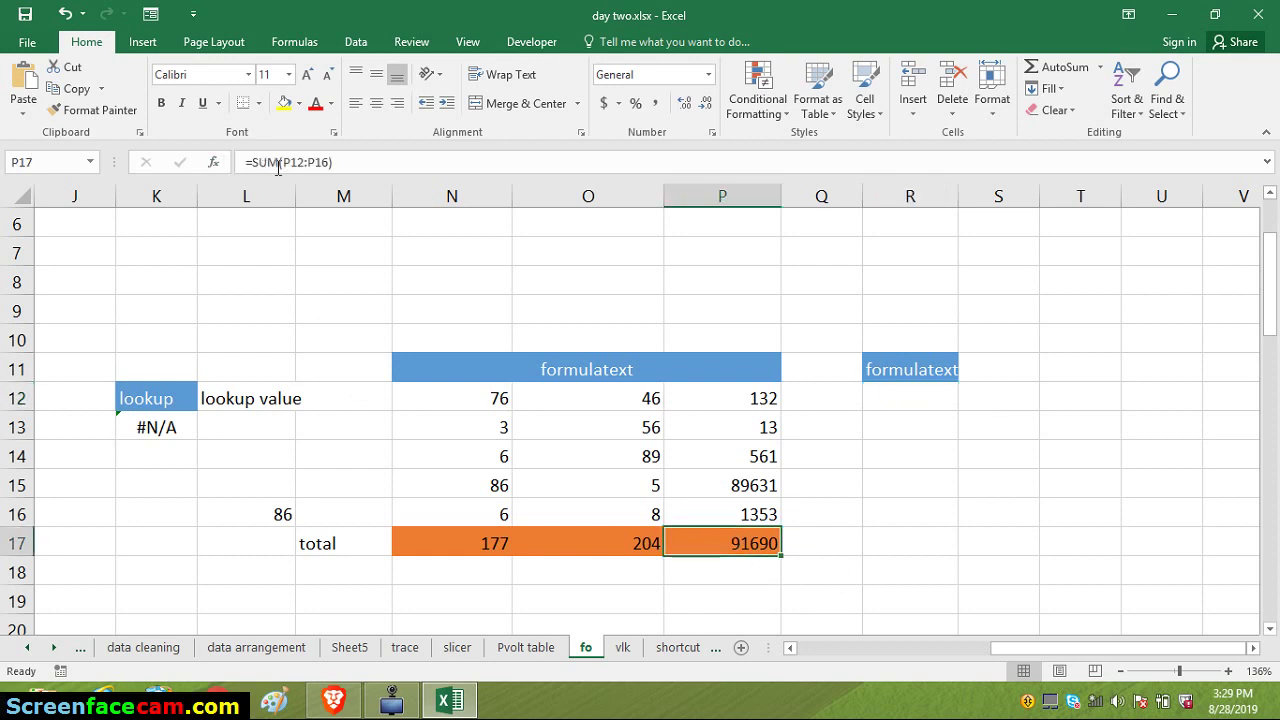
pyautogui.moveTo(766, 489); pyautogui.dragTo(783, 532)
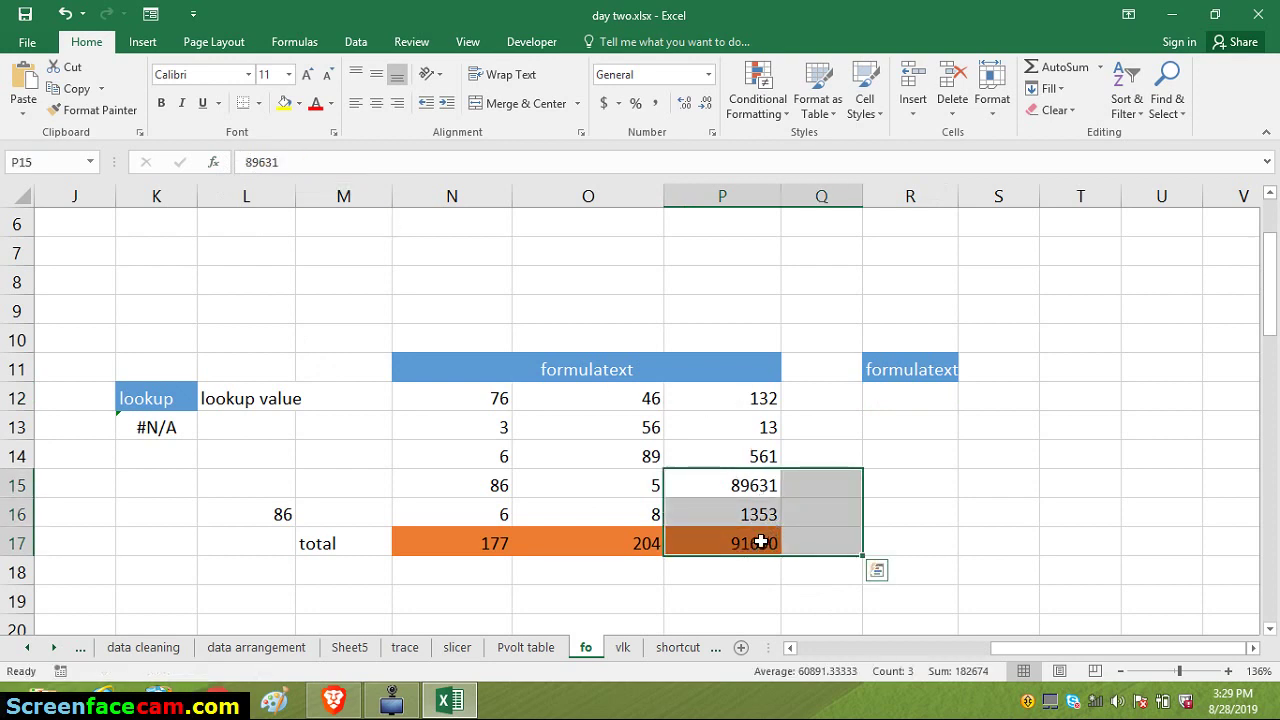
pyautogui.click(760, 541)
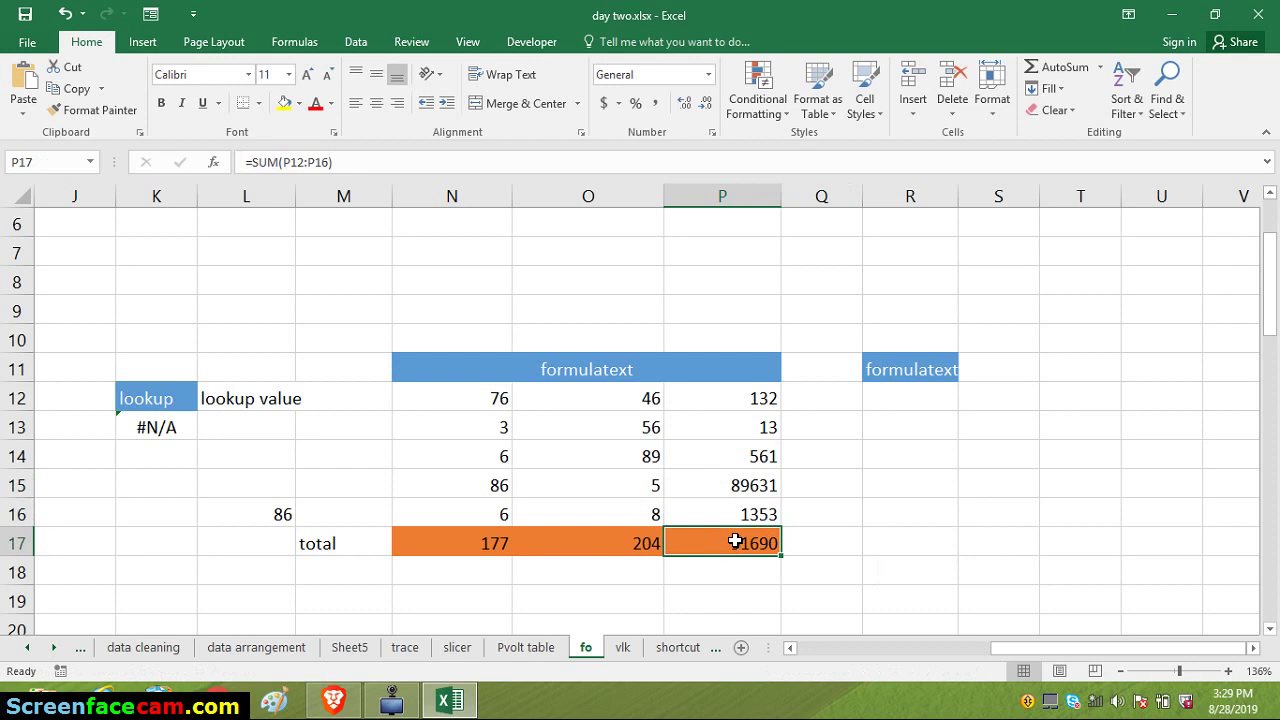
pyautogui.click(880, 401)
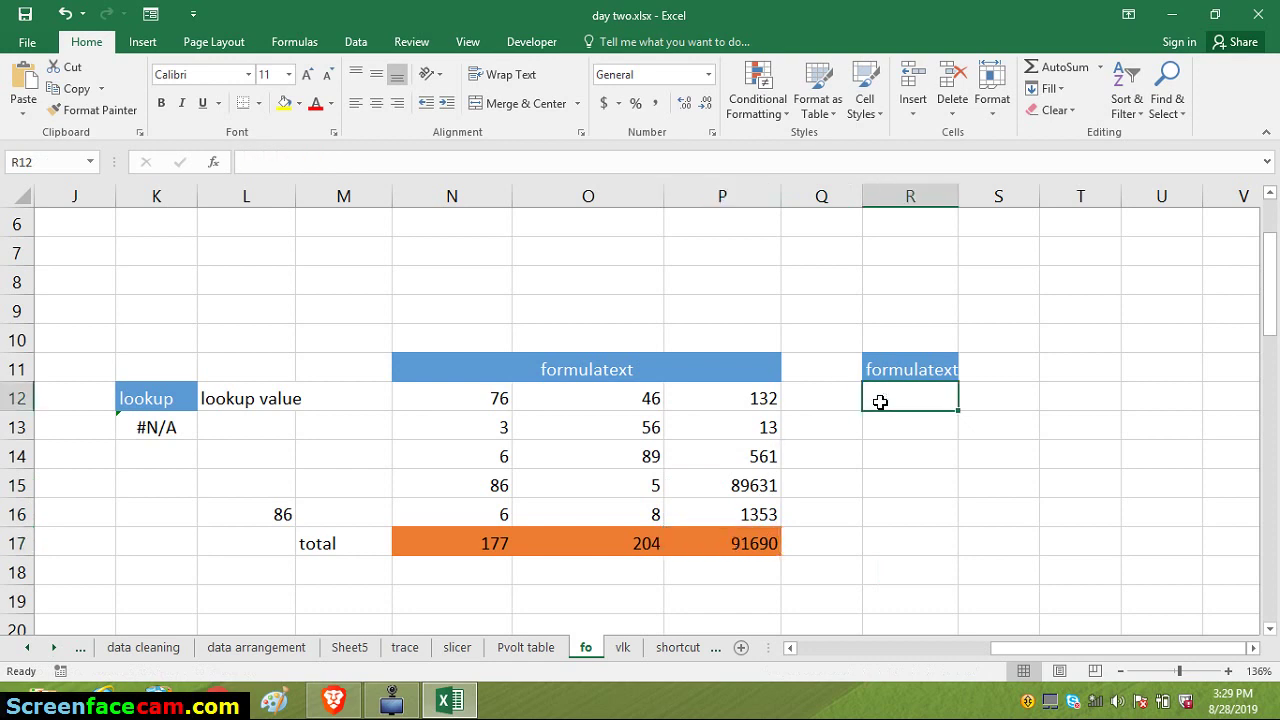
pyautogui.write('=')
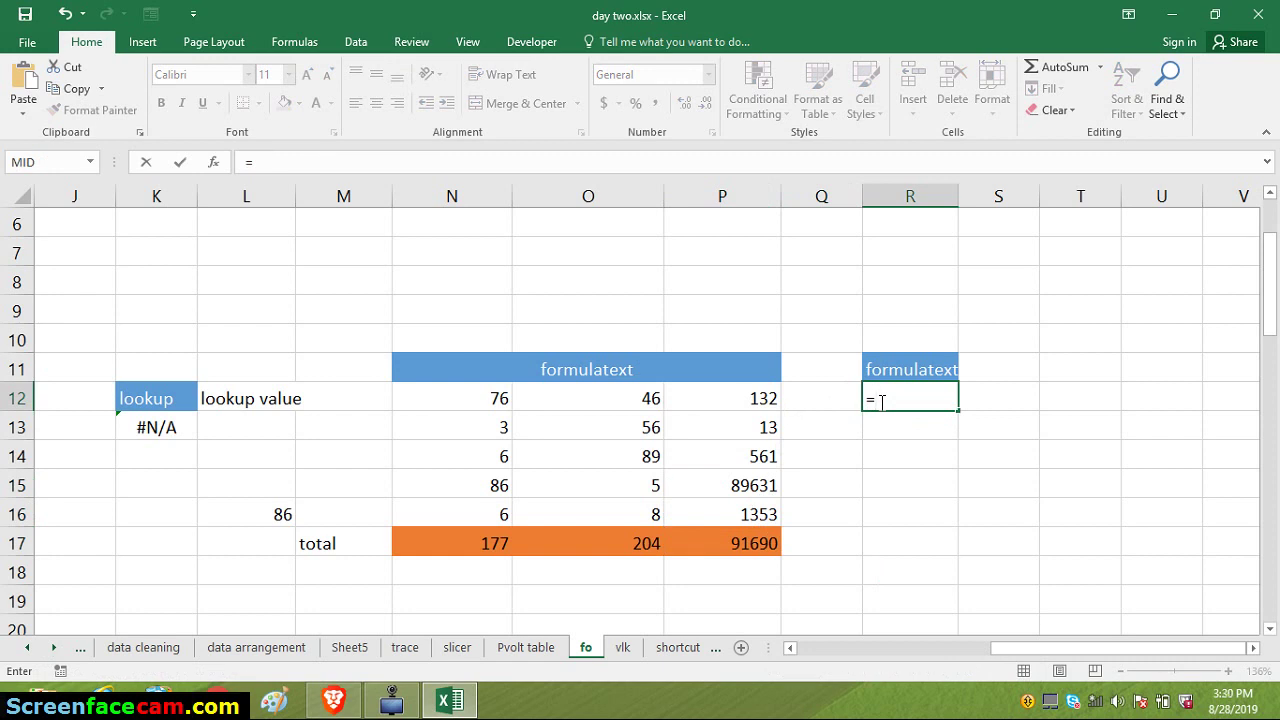
pyautogui.write('form')
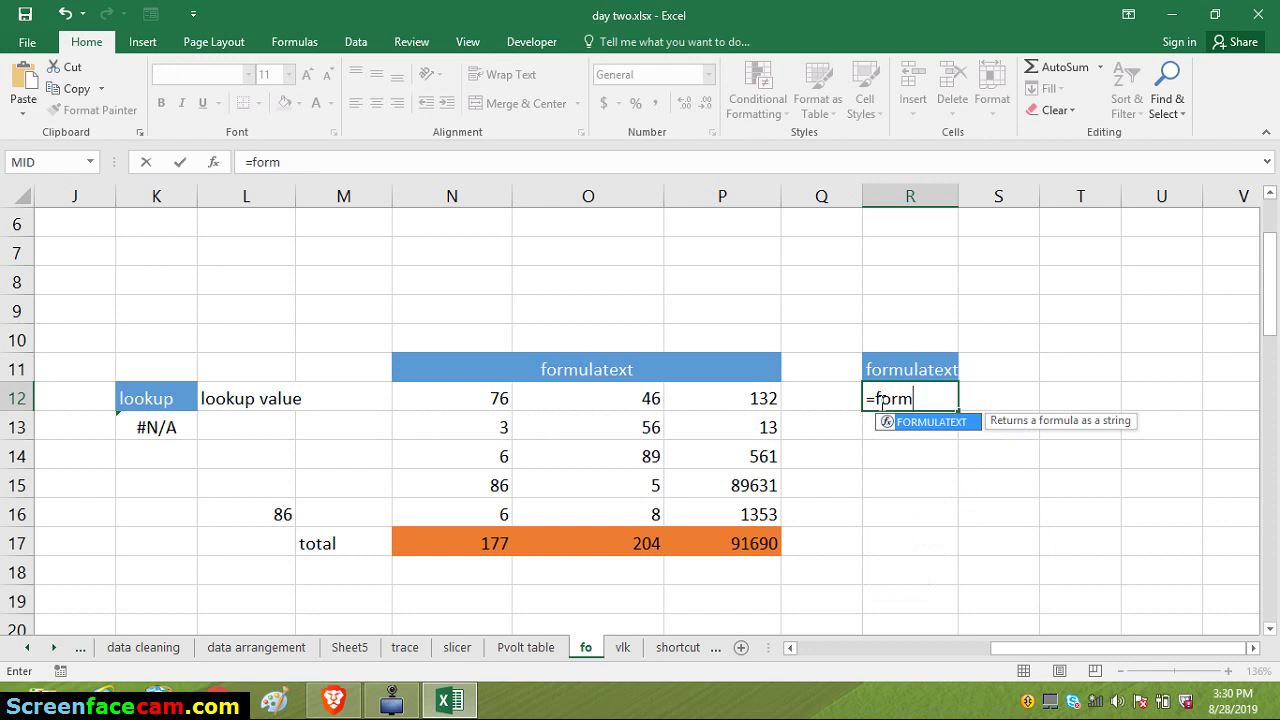
pyautogui.press('Tab')
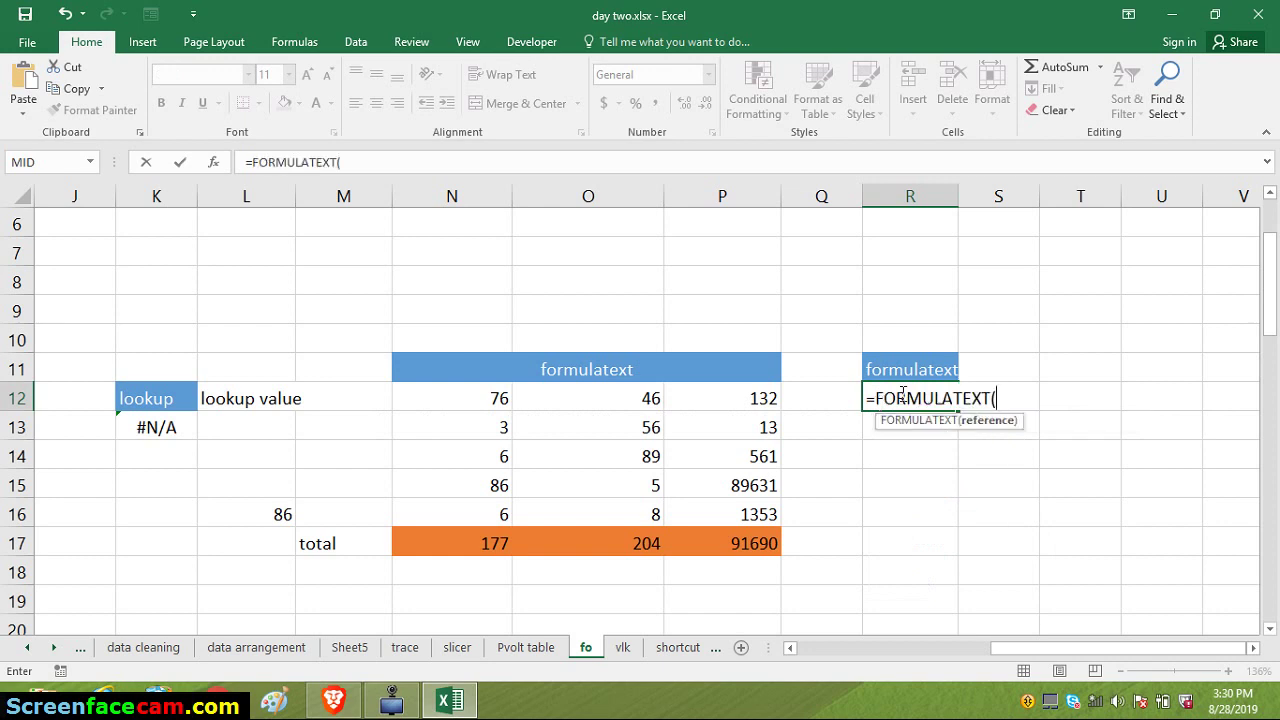
pyautogui.click(714, 543)
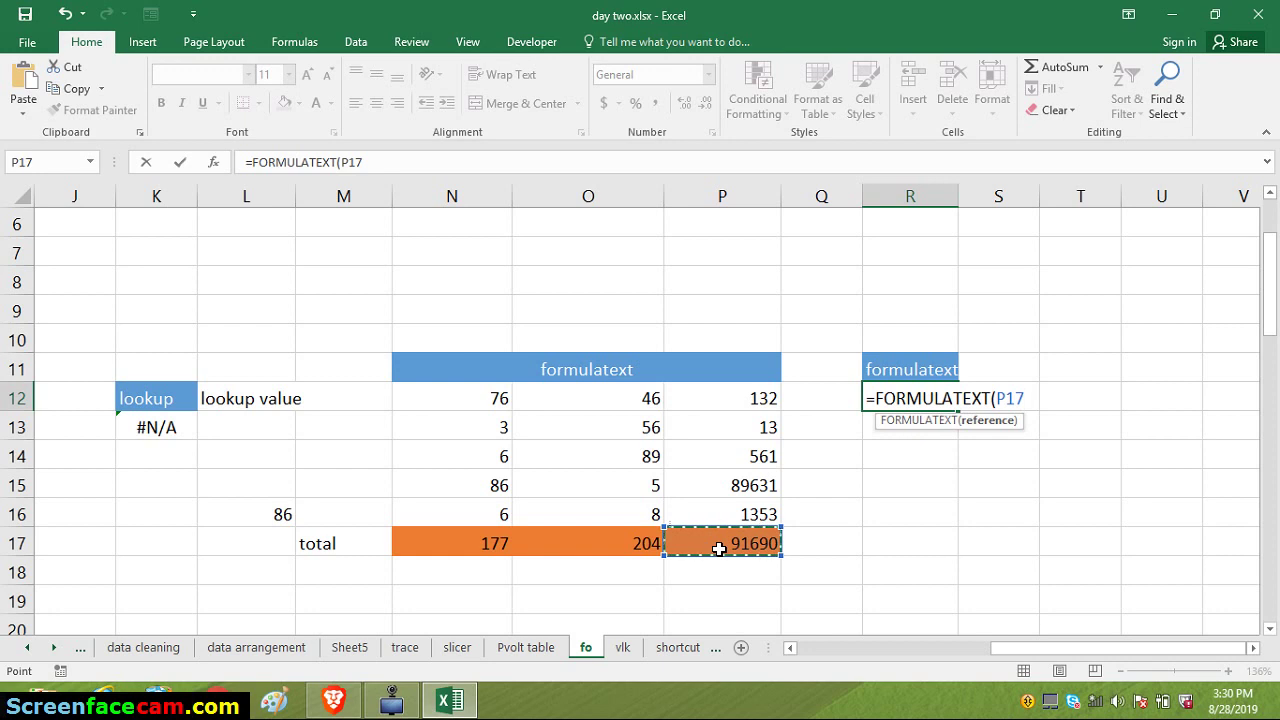
pyautogui.press('Return')
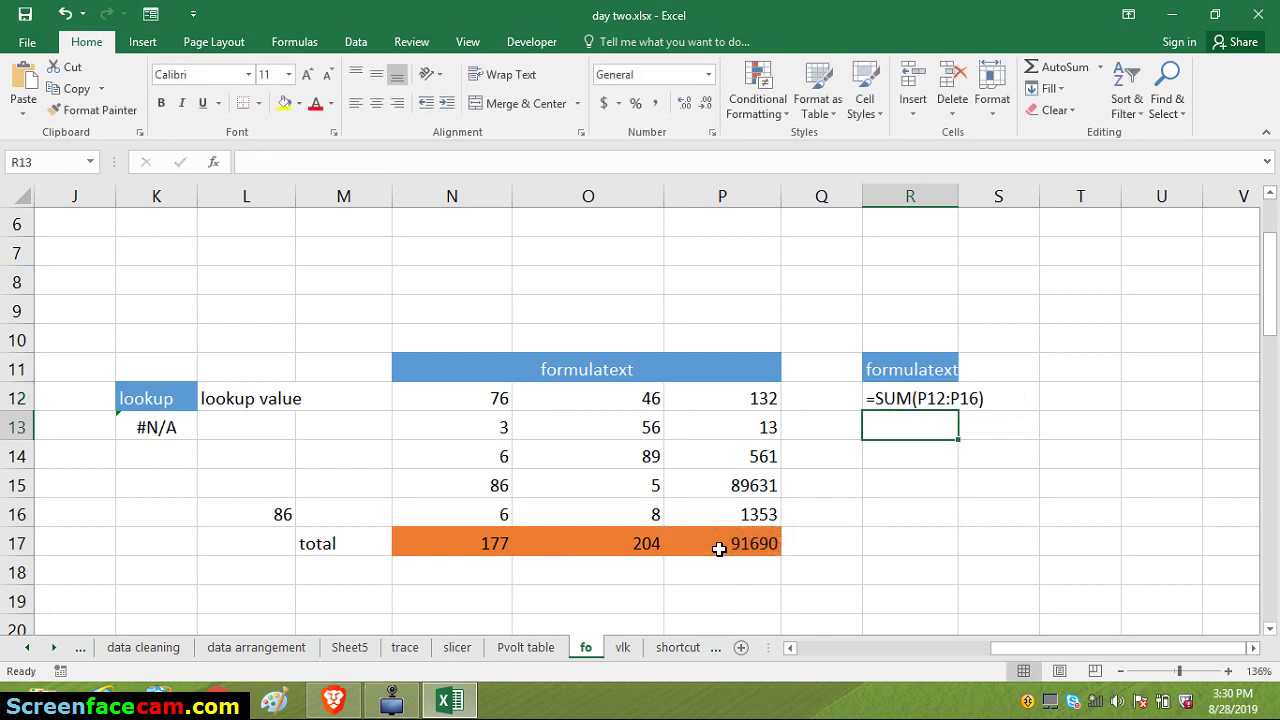
pyautogui.click(921, 550)
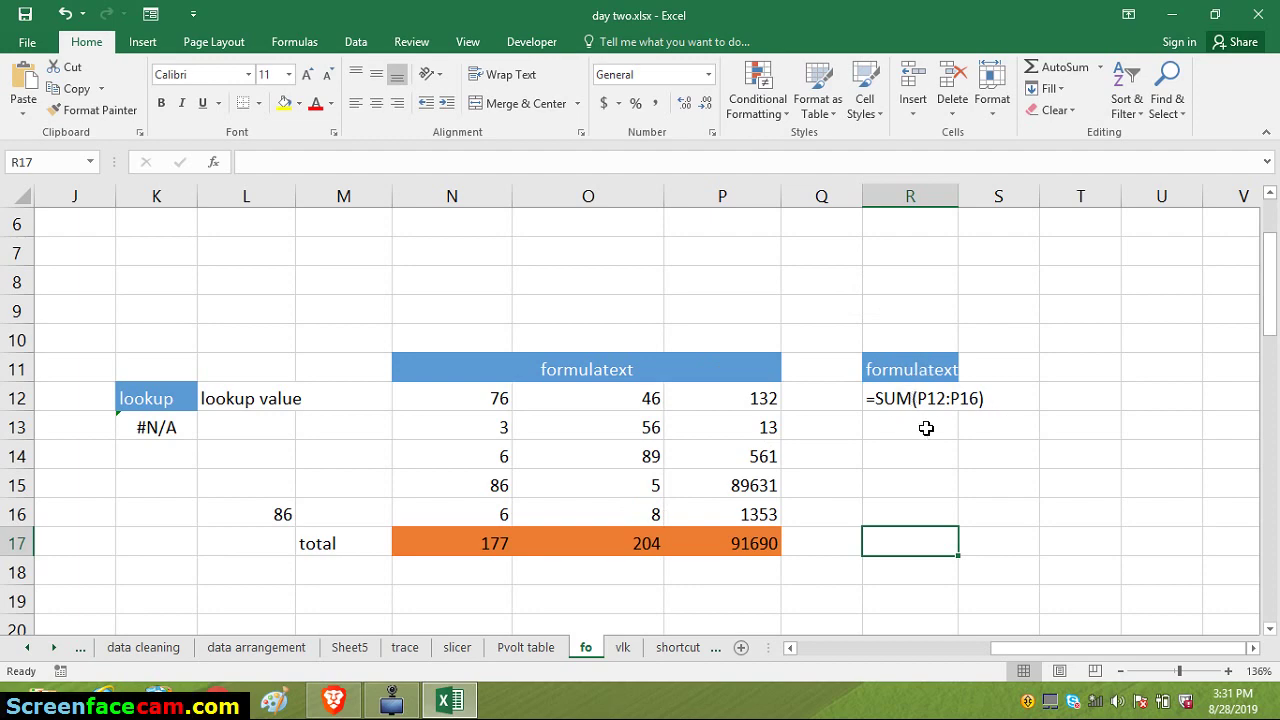
pyautogui.moveTo(1188, 652); pyautogui.dragTo(935, 655)
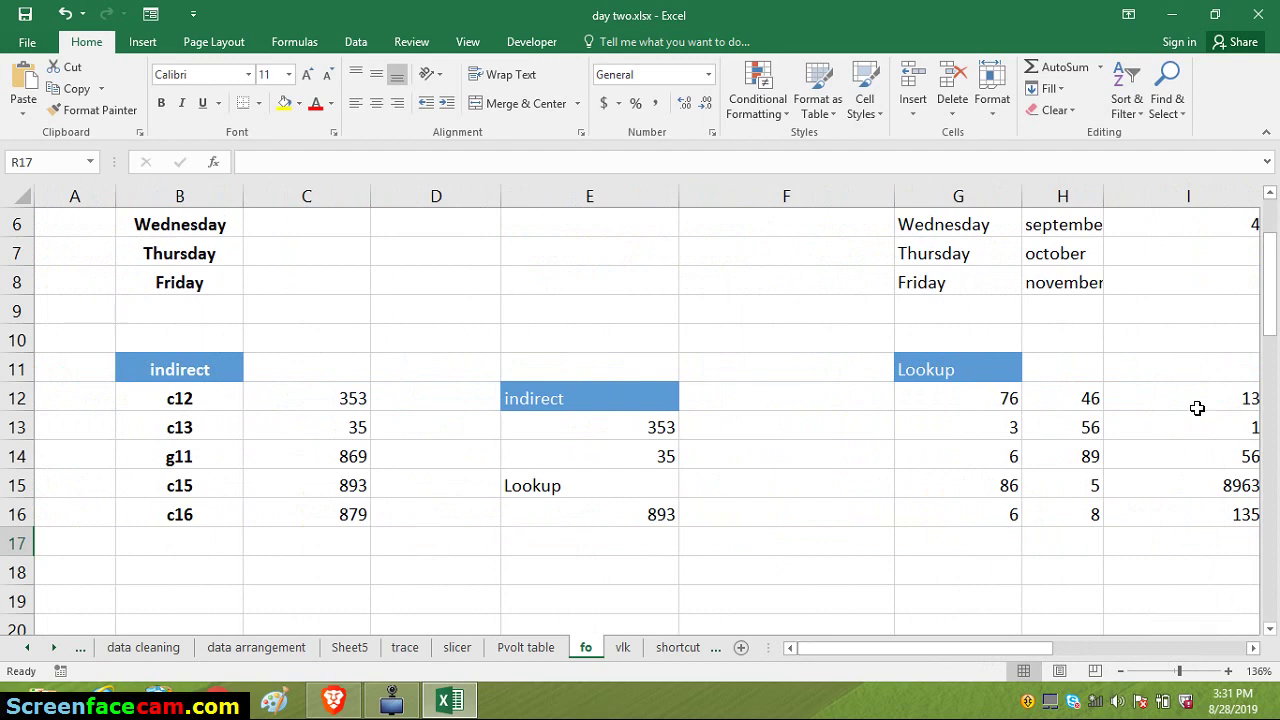
pyautogui.moveTo(1270, 312); pyautogui.dragTo(1276, 450)
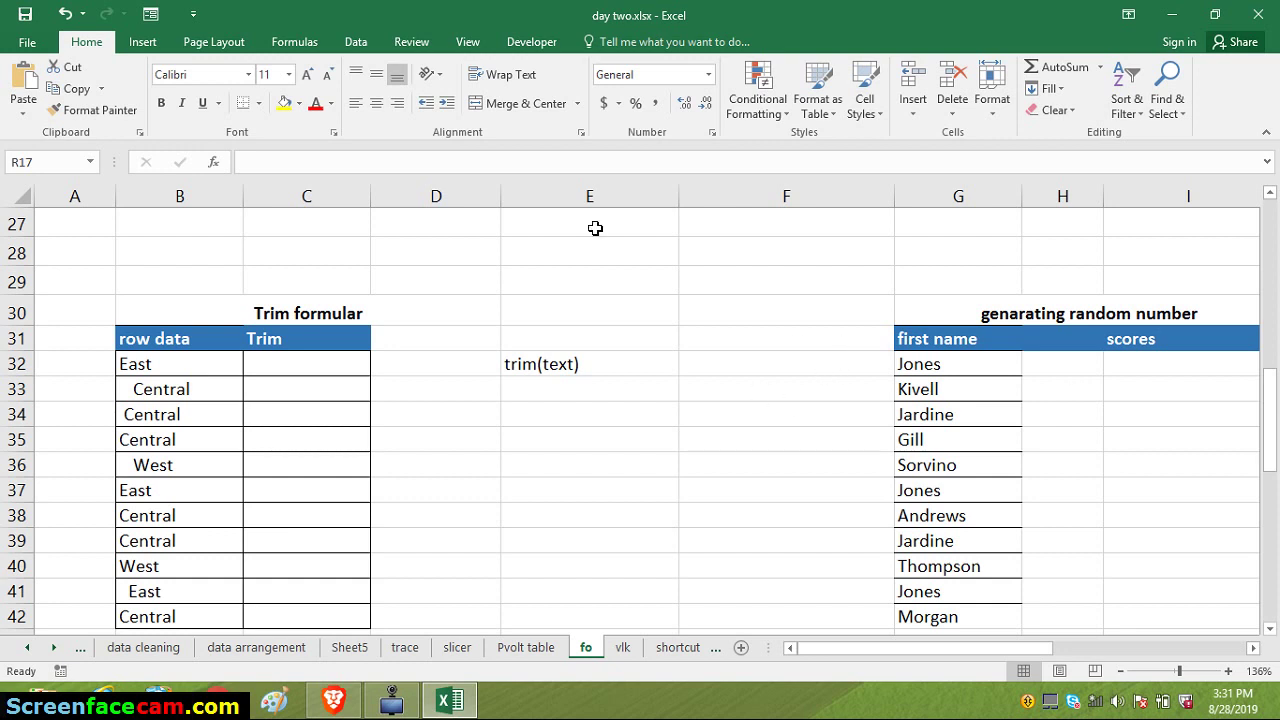
pyautogui.click(211, 432)
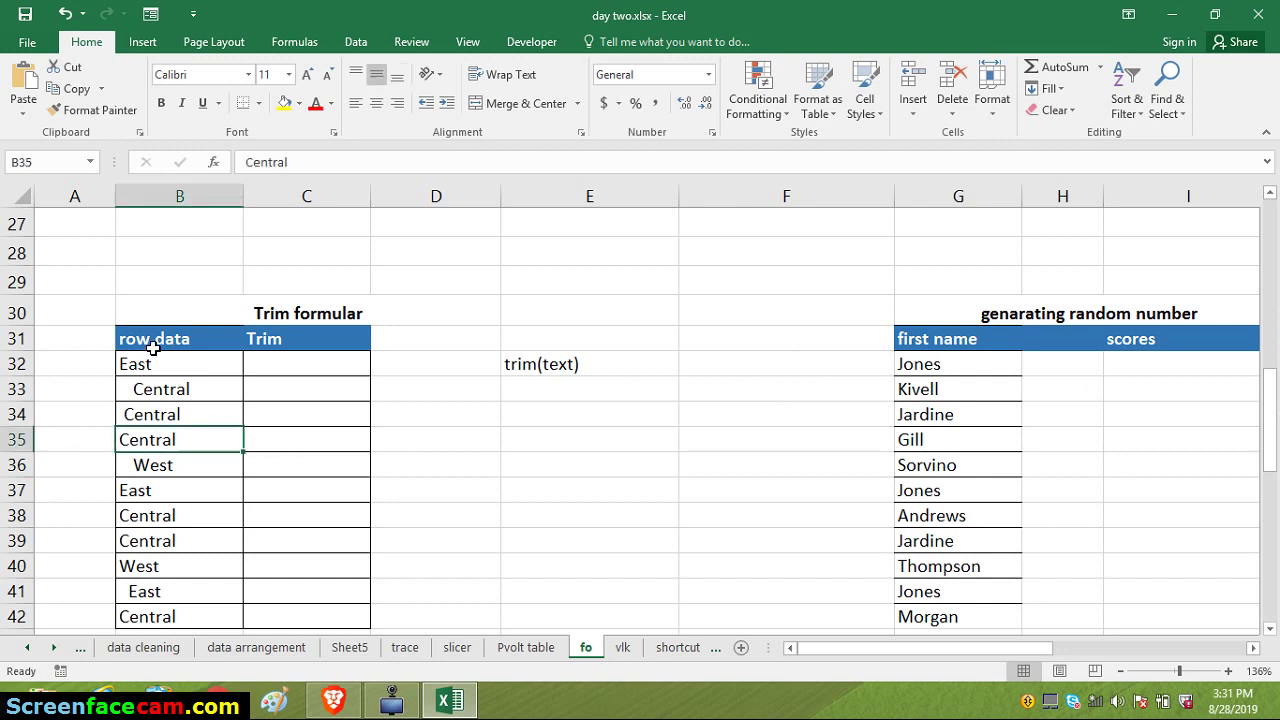
pyautogui.click(152, 343)
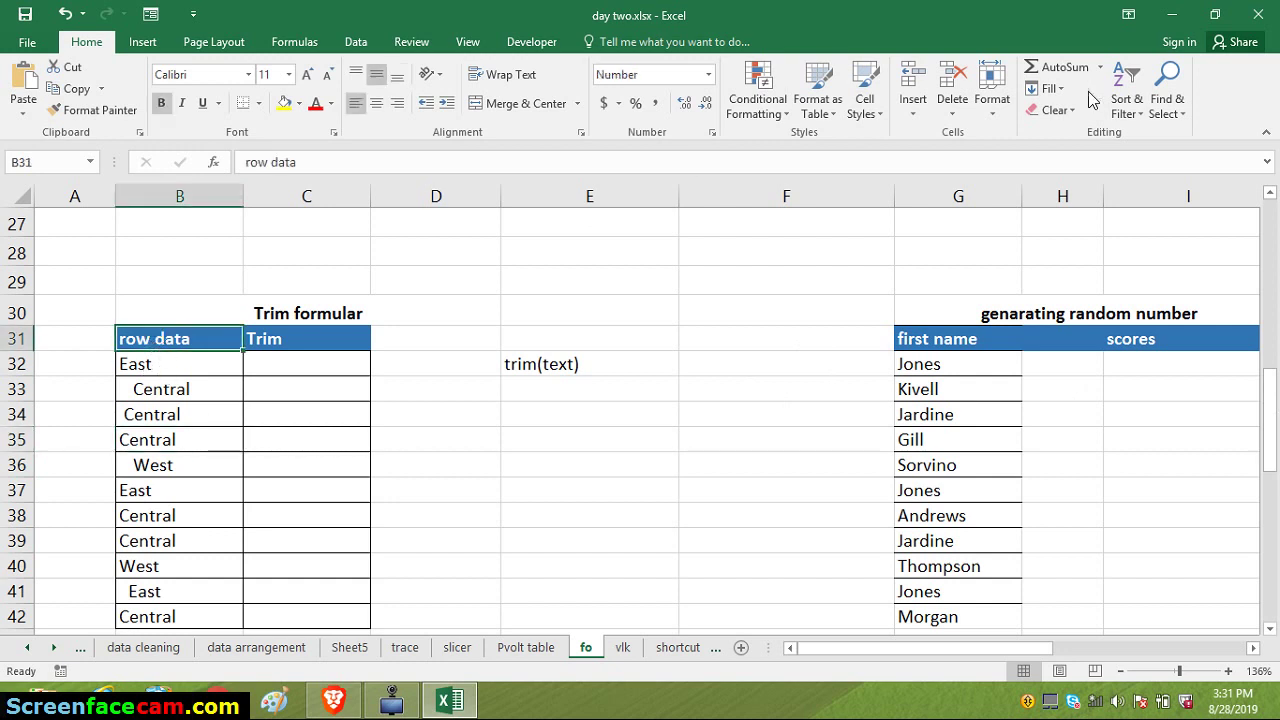
pyautogui.click(1127, 103)
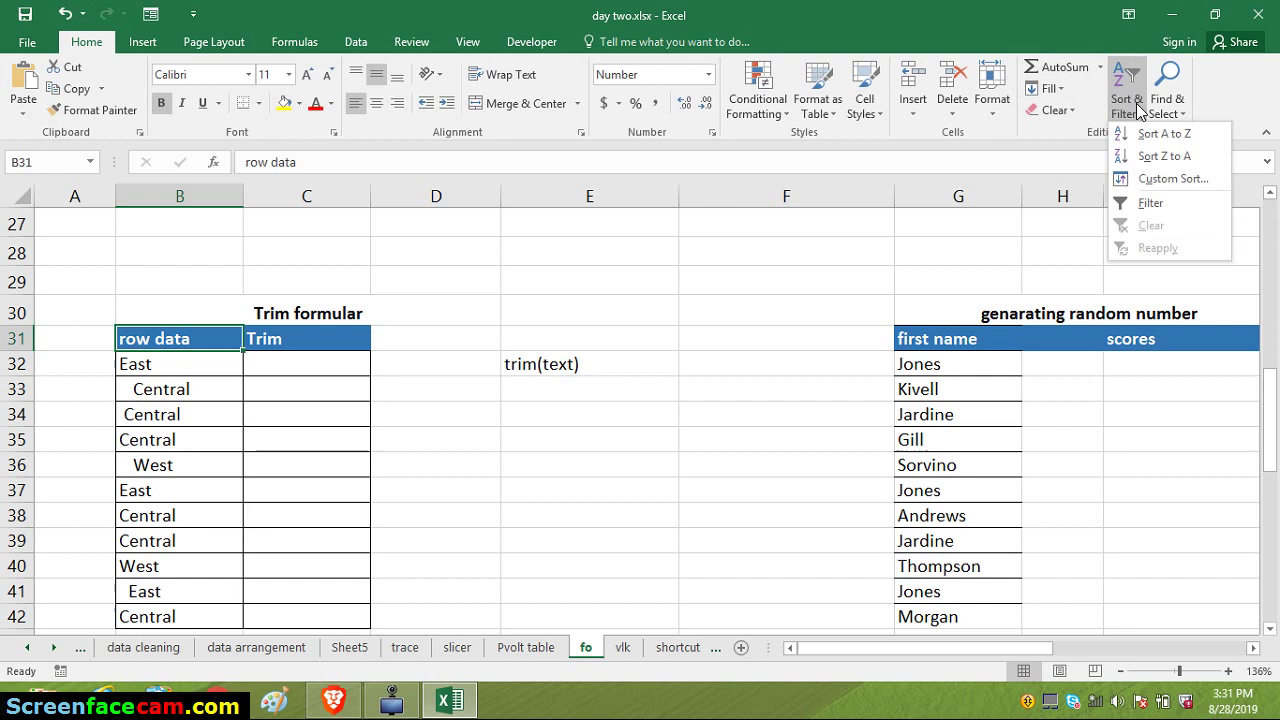
pyautogui.click(1150, 204)
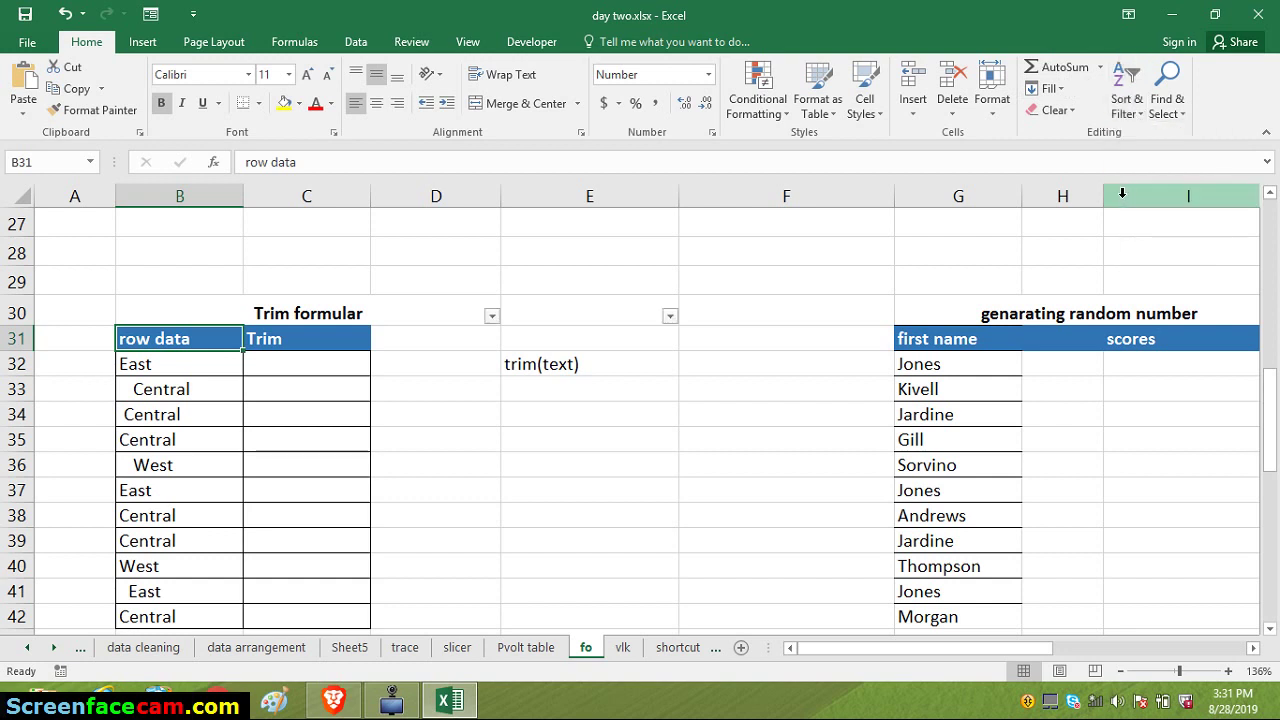
pyautogui.click(204, 415)
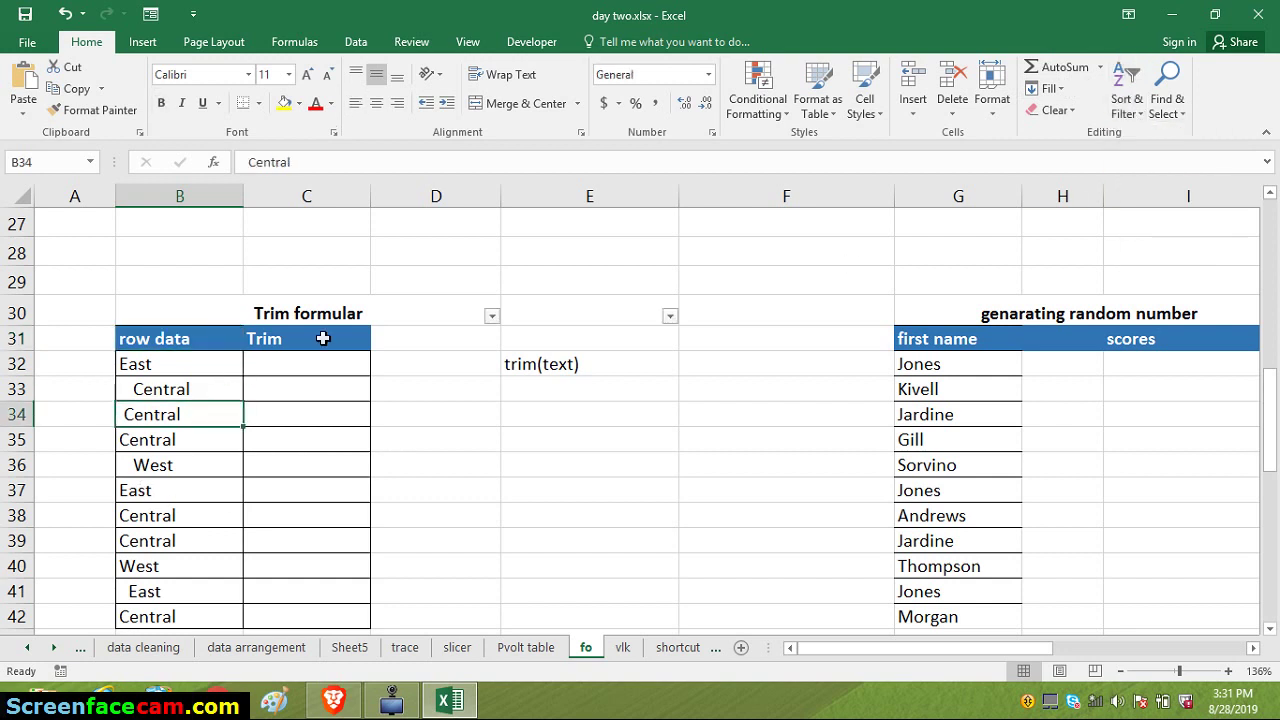
pyautogui.click(255, 338)
pyautogui.click(214, 361)
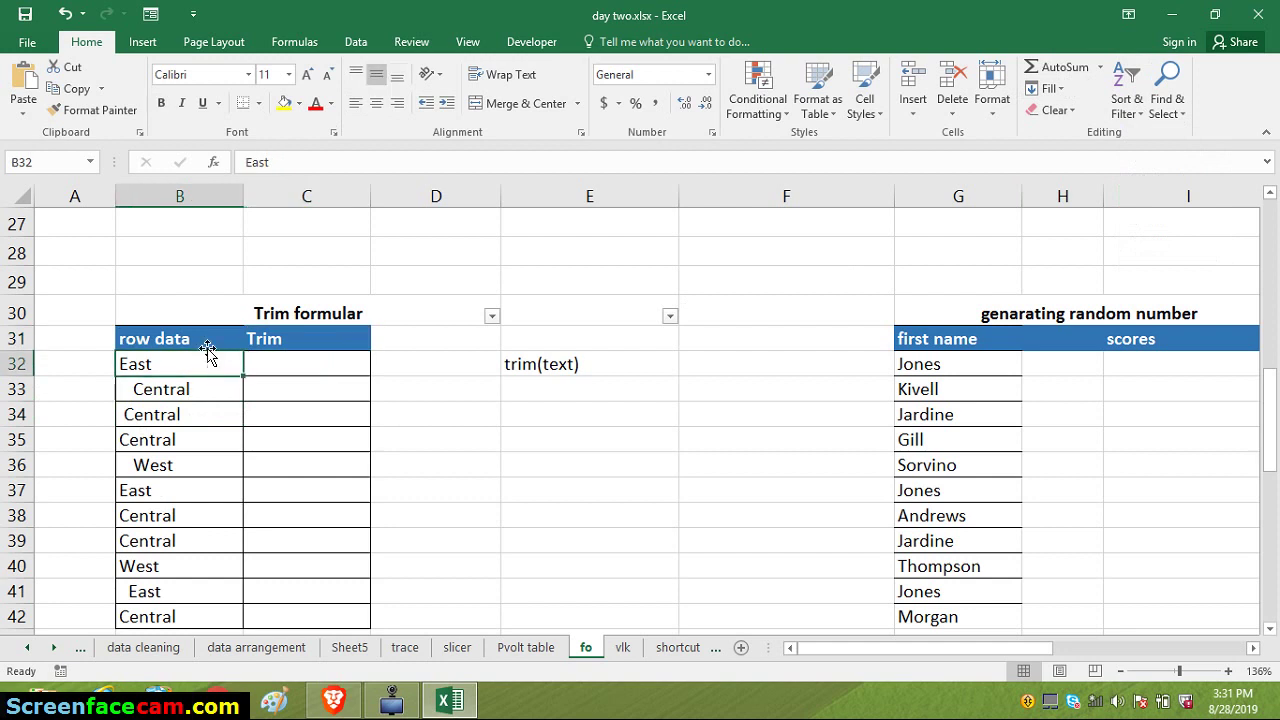
pyautogui.click(203, 340)
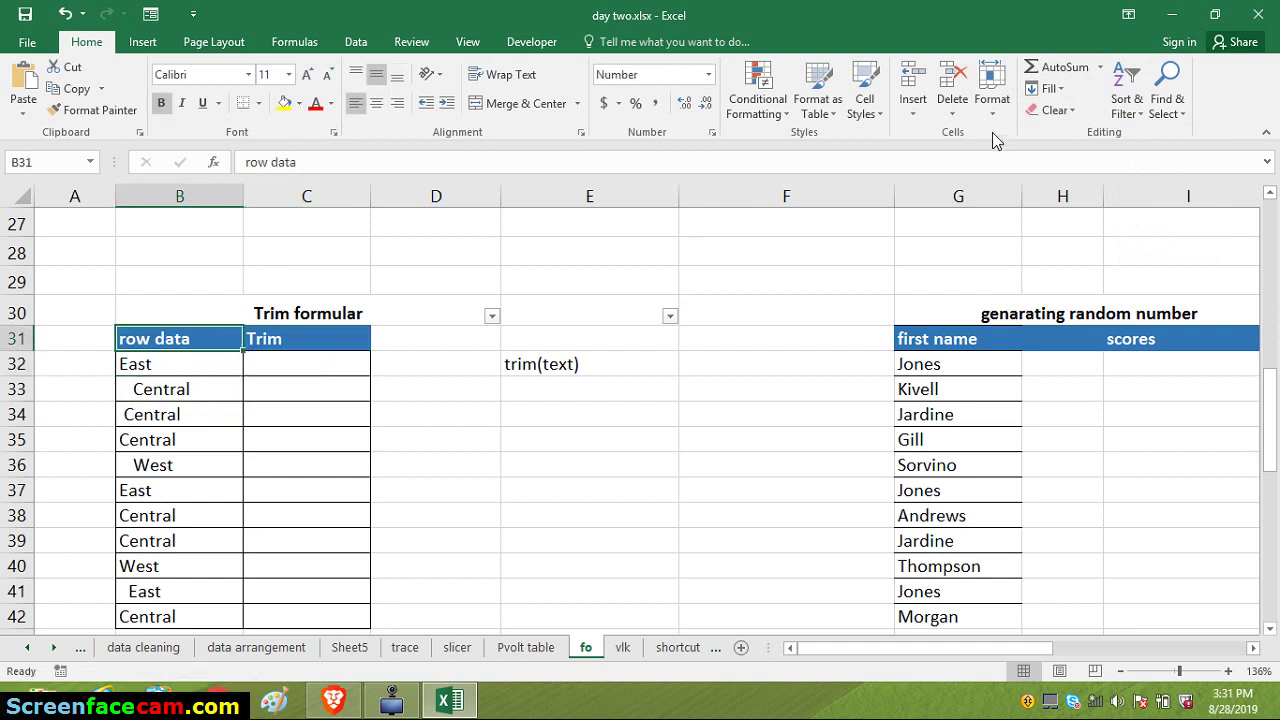
pyautogui.click(1118, 112)
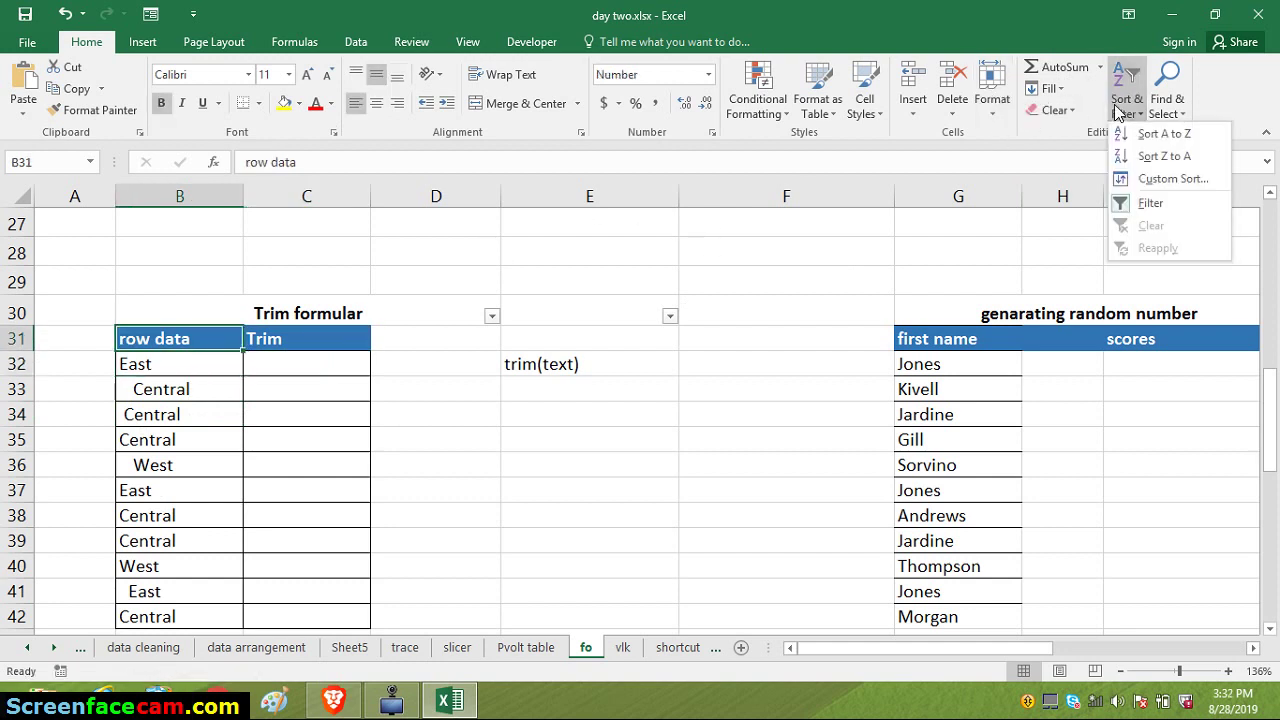
pyautogui.click(1134, 193)
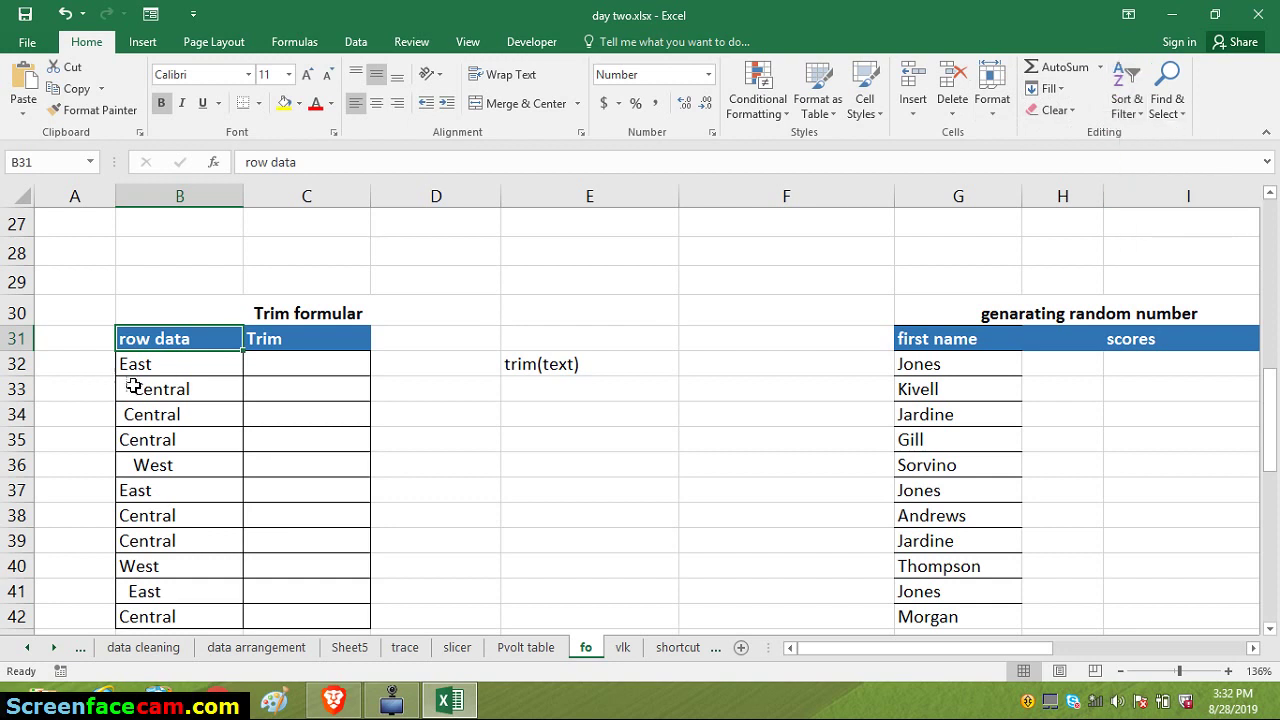
# Add filters to the row data and Trim headers of the Trim formular table, range B31:C42
pyautogui.moveTo(188, 338); pyautogui.dragTo(336, 606)
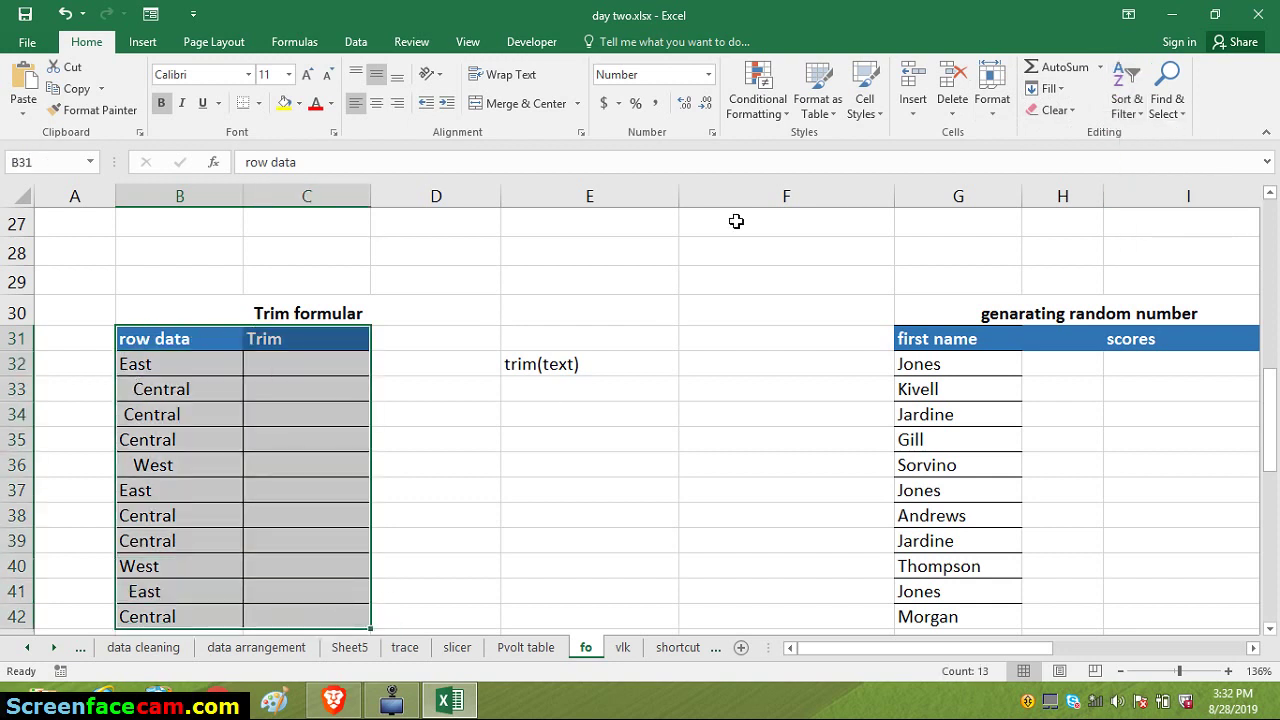
pyautogui.click(1126, 105)
pyautogui.click(1104, 210)
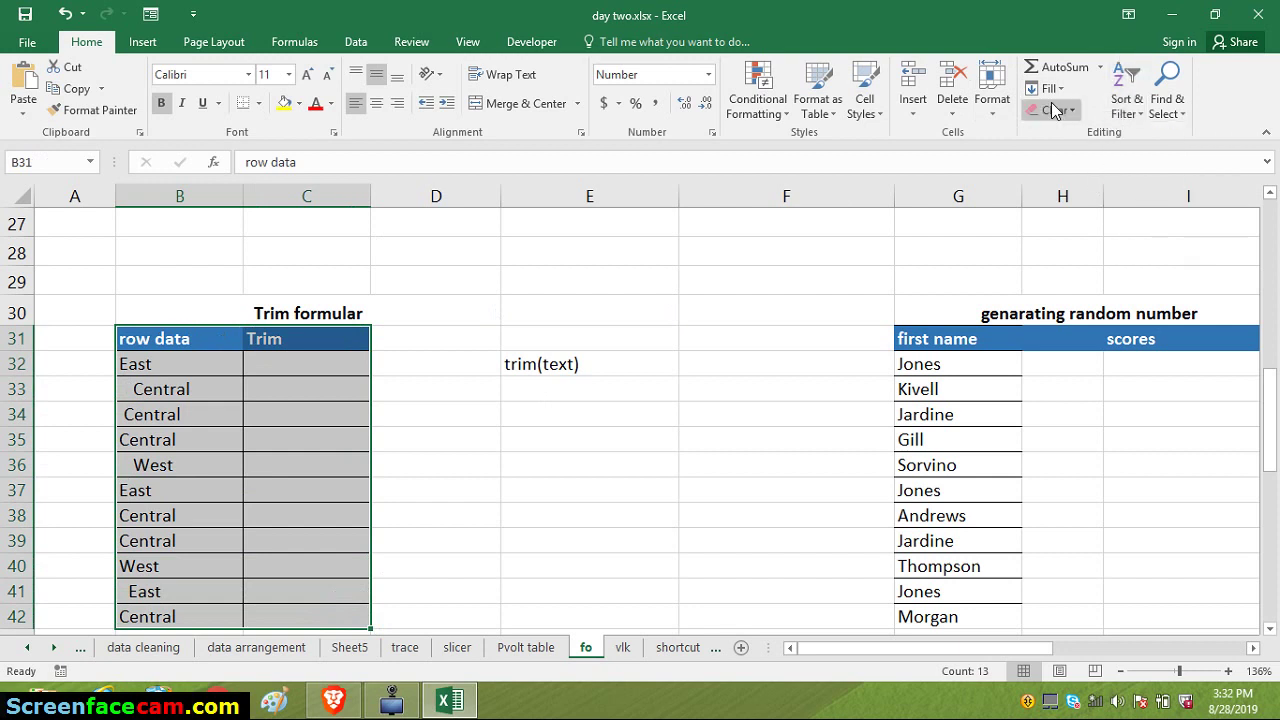
pyautogui.click(1126, 100)
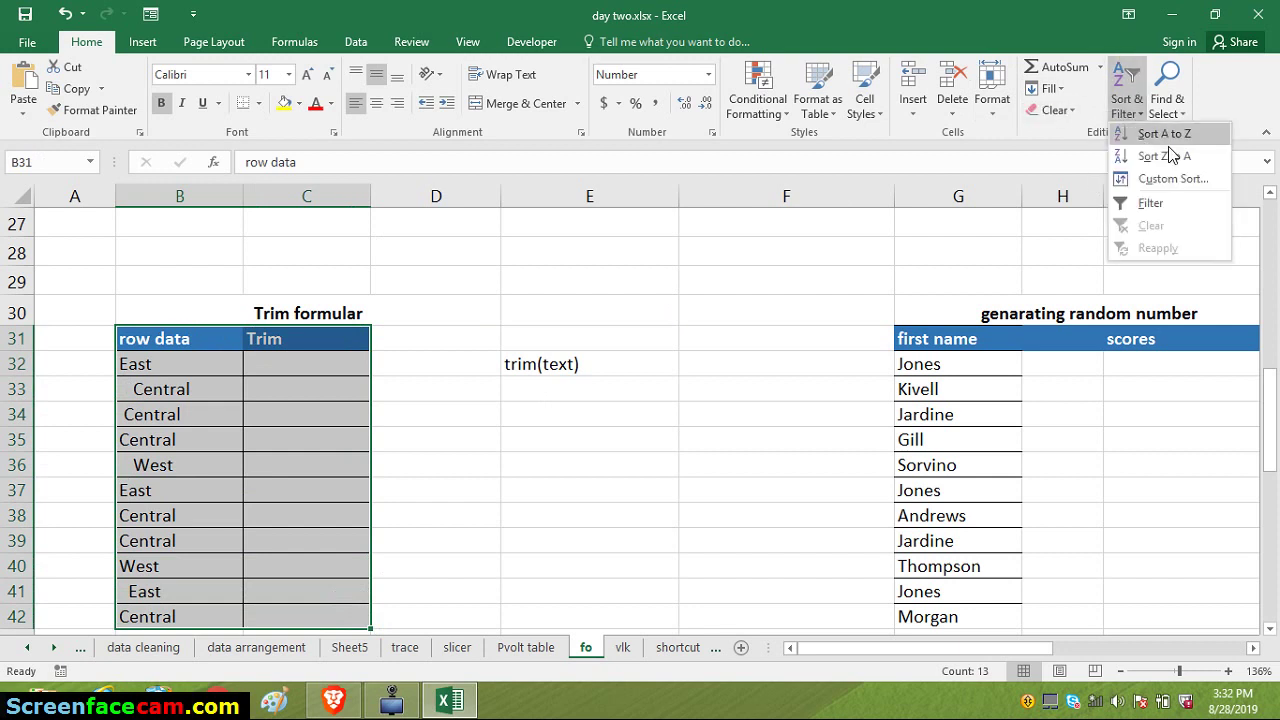
pyautogui.click(1165, 200)
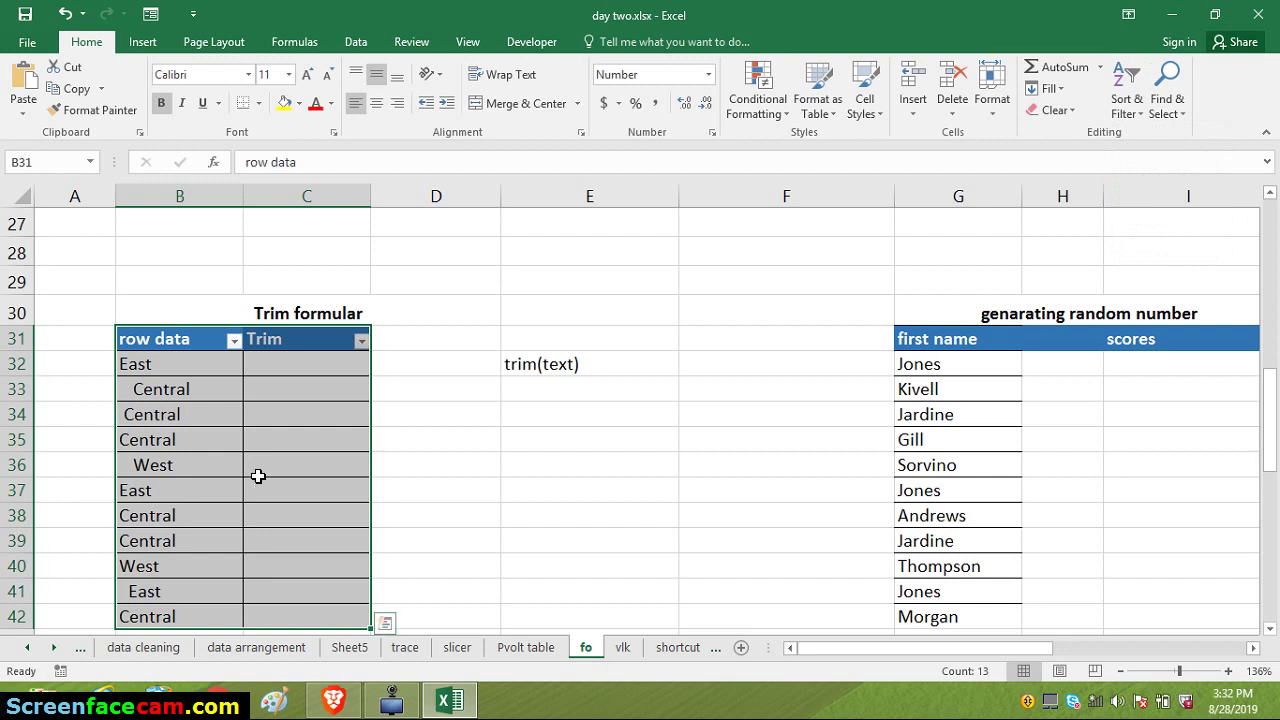
# Sort the Trim formular table from A to Z by the row data column
pyautogui.click(258, 472)
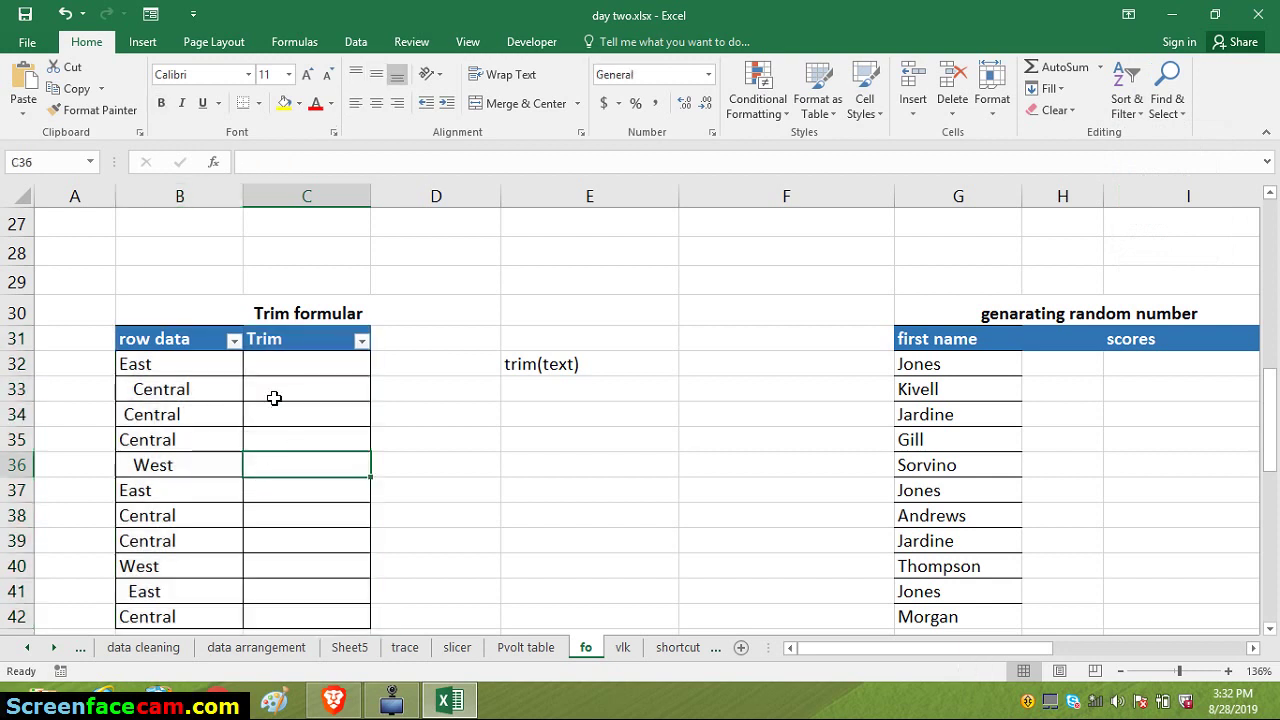
pyautogui.click(233, 341)
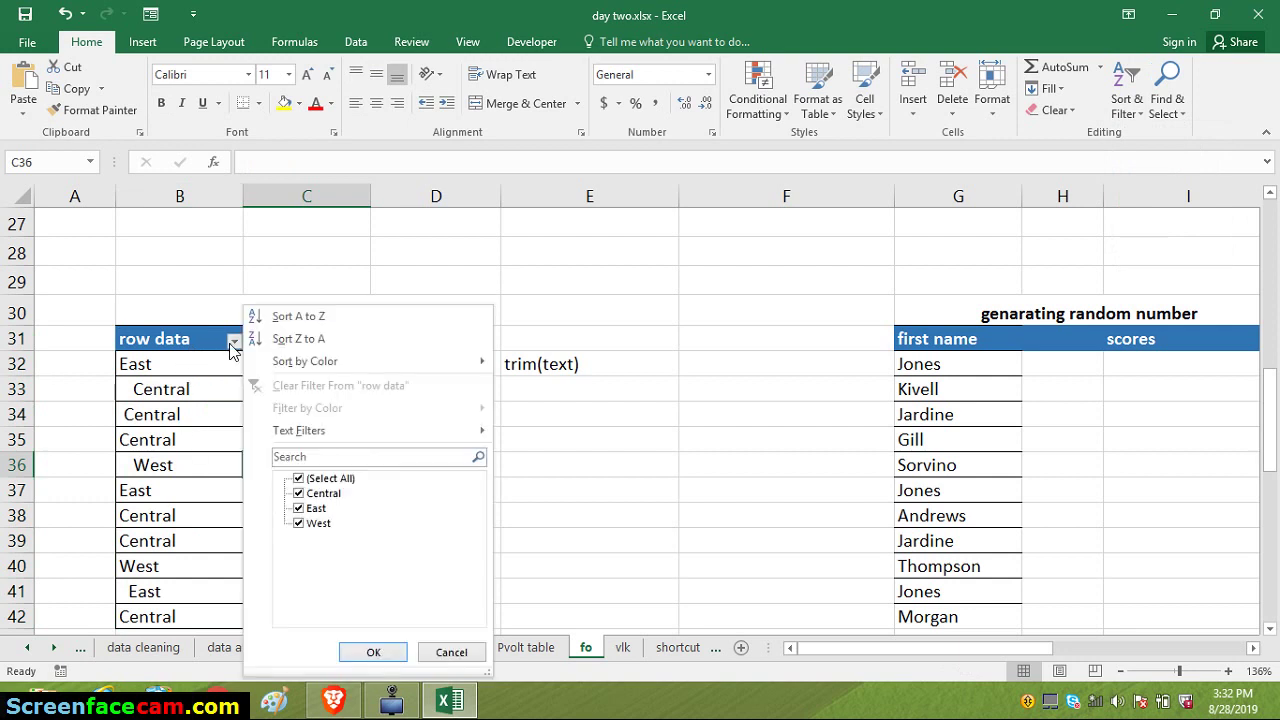
pyautogui.click(289, 318)
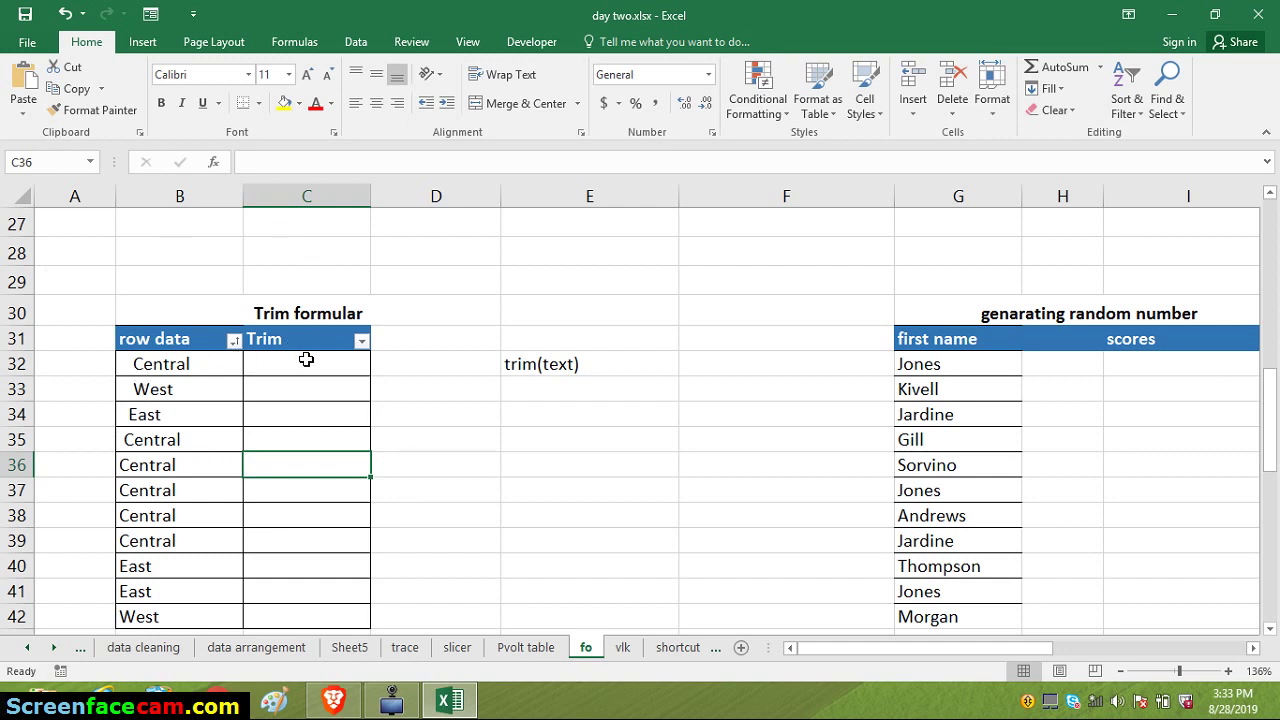
# Sort the Trim formular table from Z to A by the row data column, and remove the header filters
pyautogui.click(233, 341)
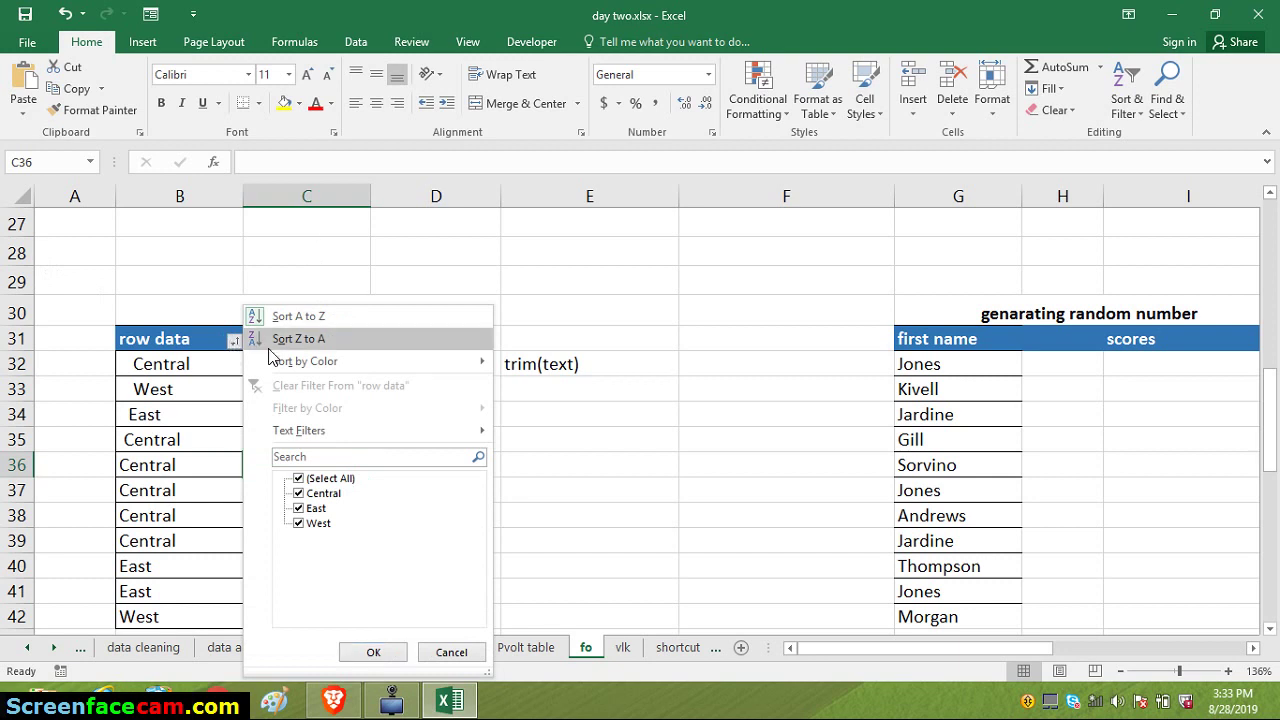
pyautogui.click(268, 347)
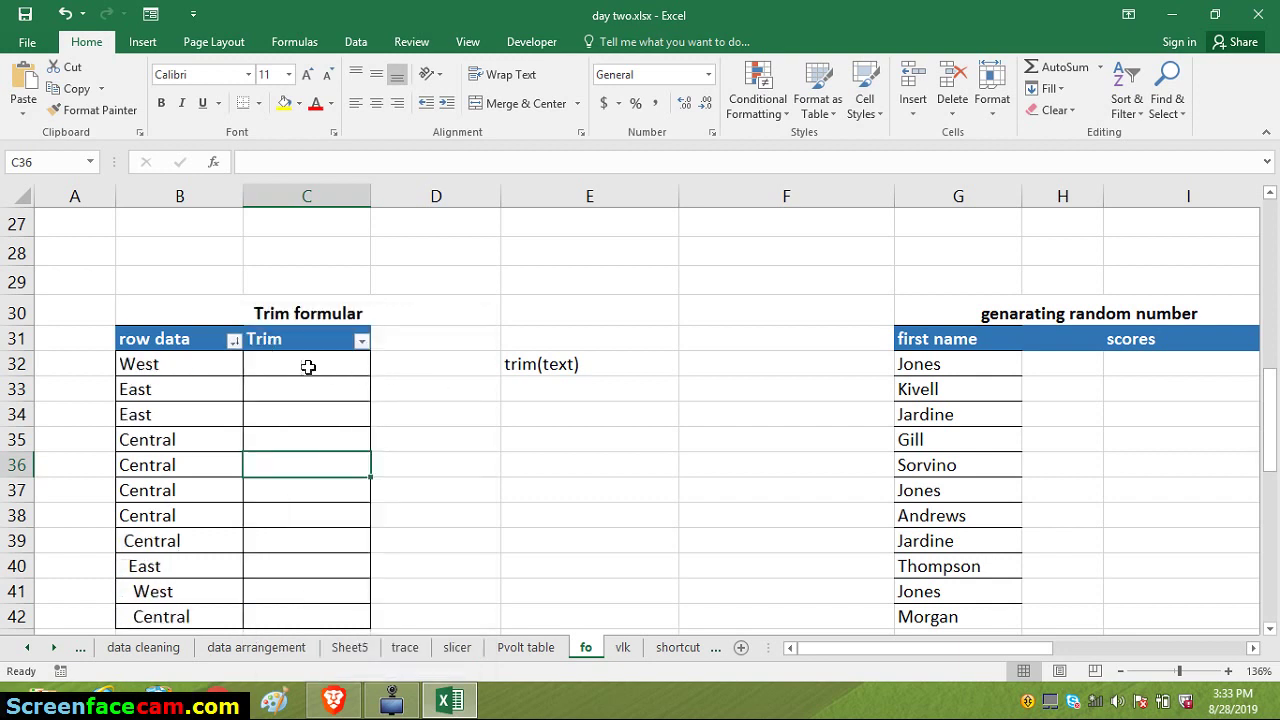
pyautogui.click(1125, 100)
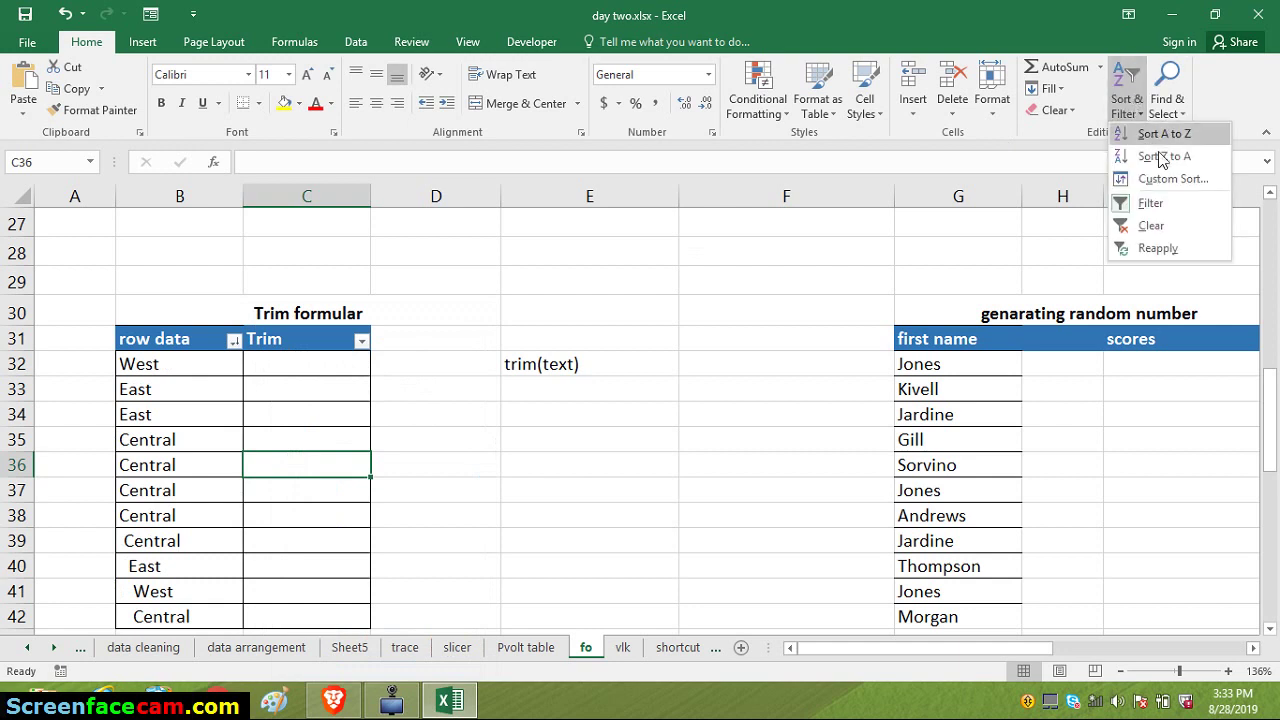
pyautogui.click(1164, 204)
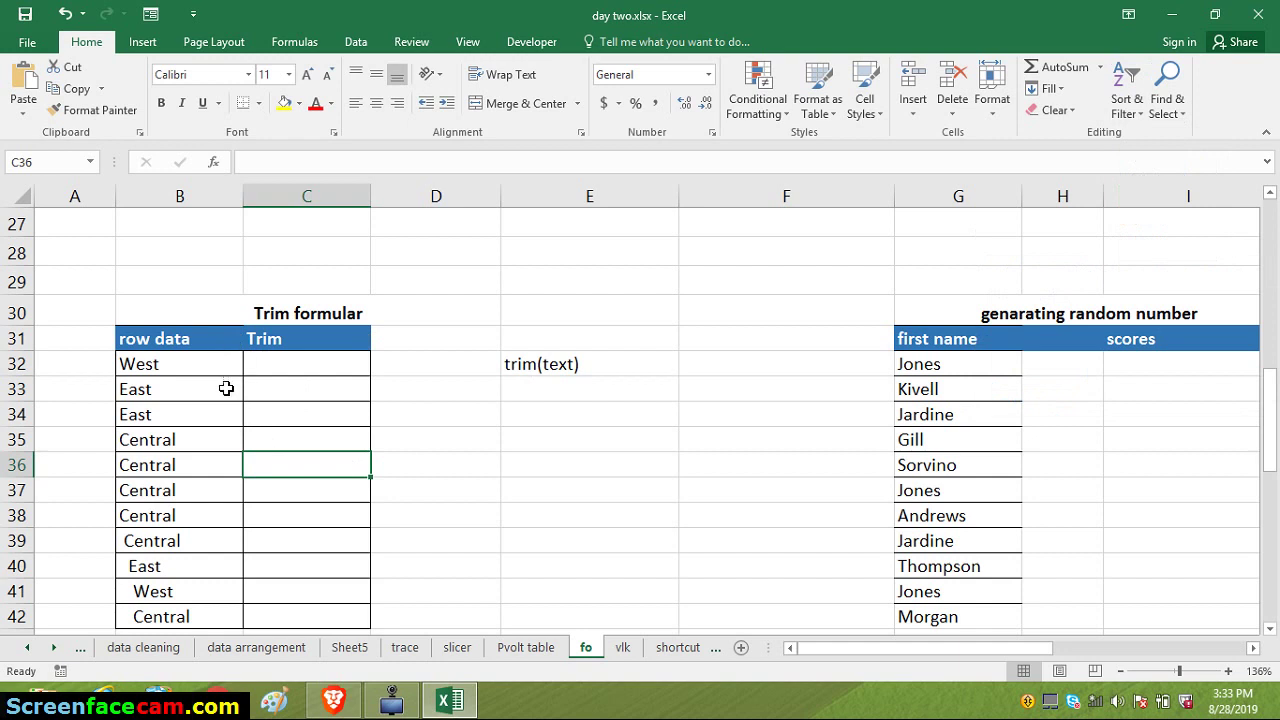
# Enter =TRIM(B32) in C32 and fill the formula down the Trim column to C42
pyautogui.click(285, 362)
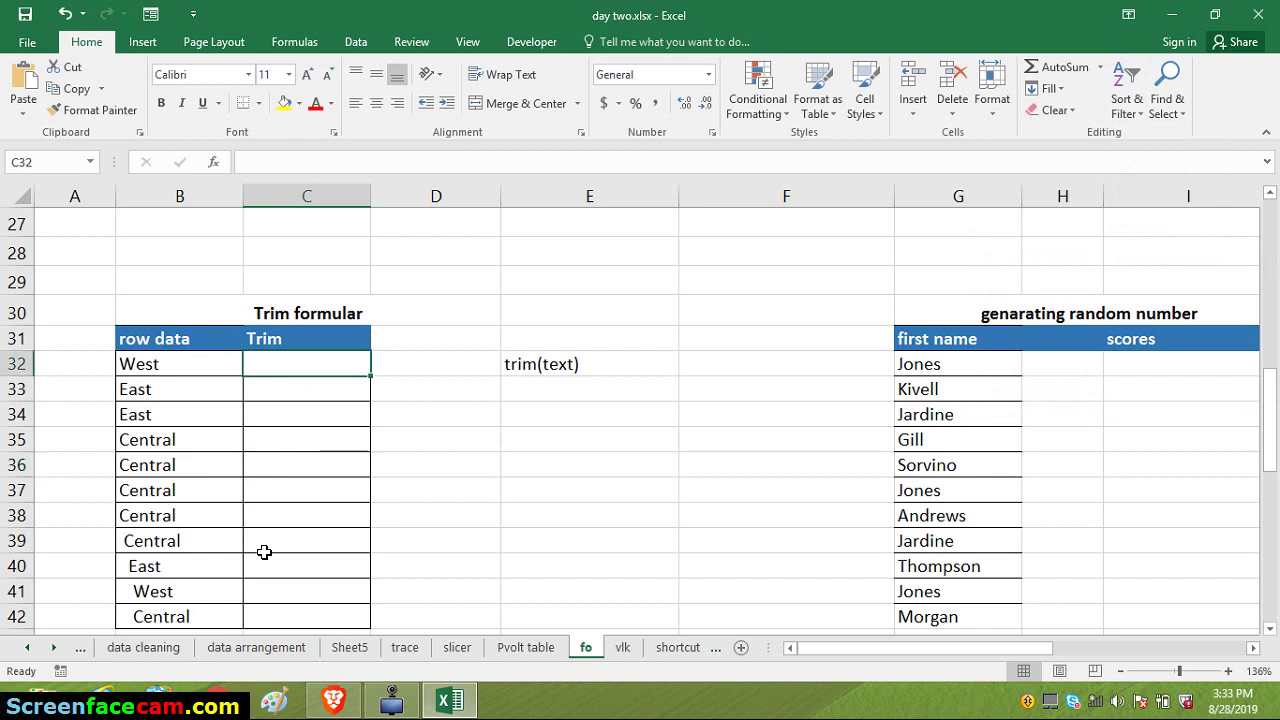
pyautogui.write('=')
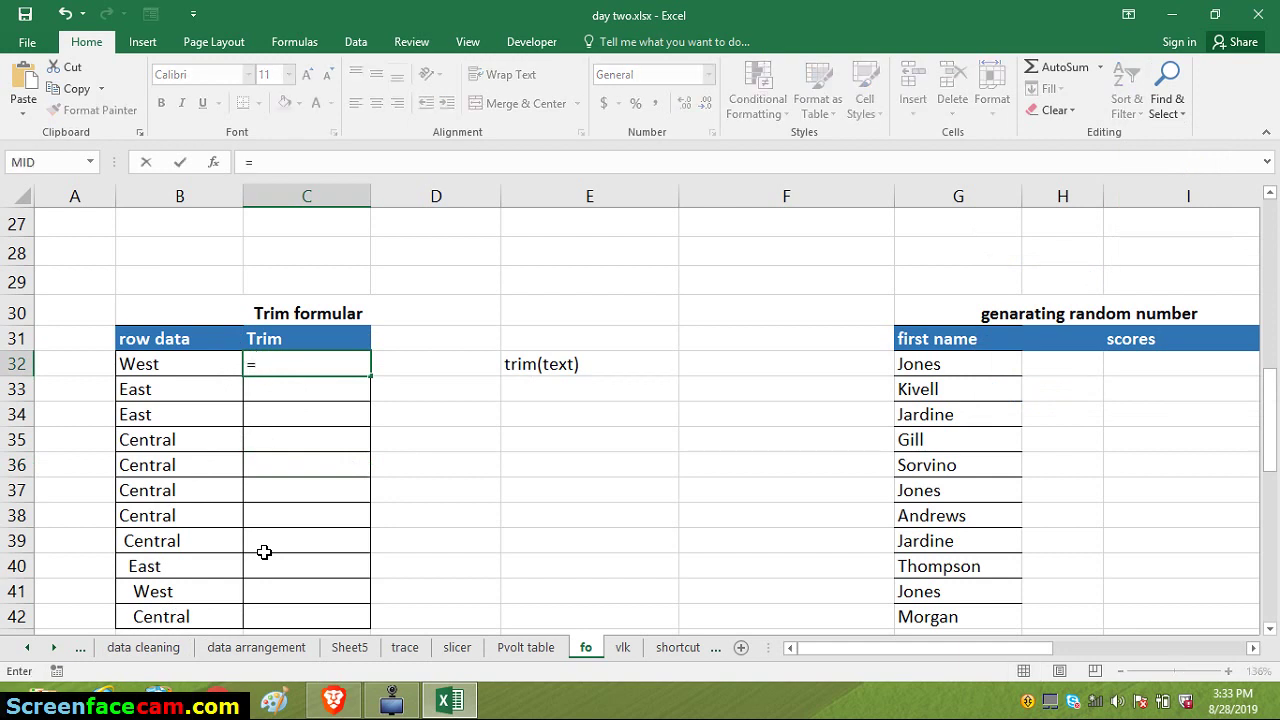
pyautogui.write('trim')
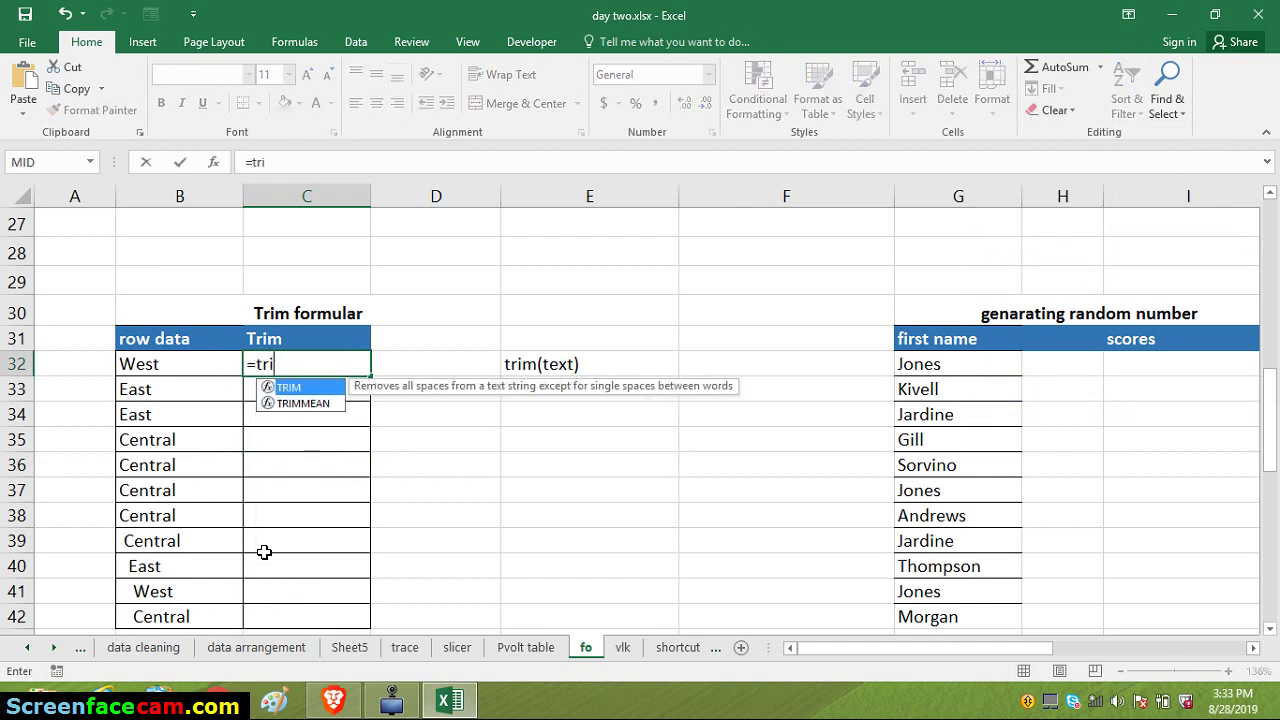
pyautogui.press('Tab')
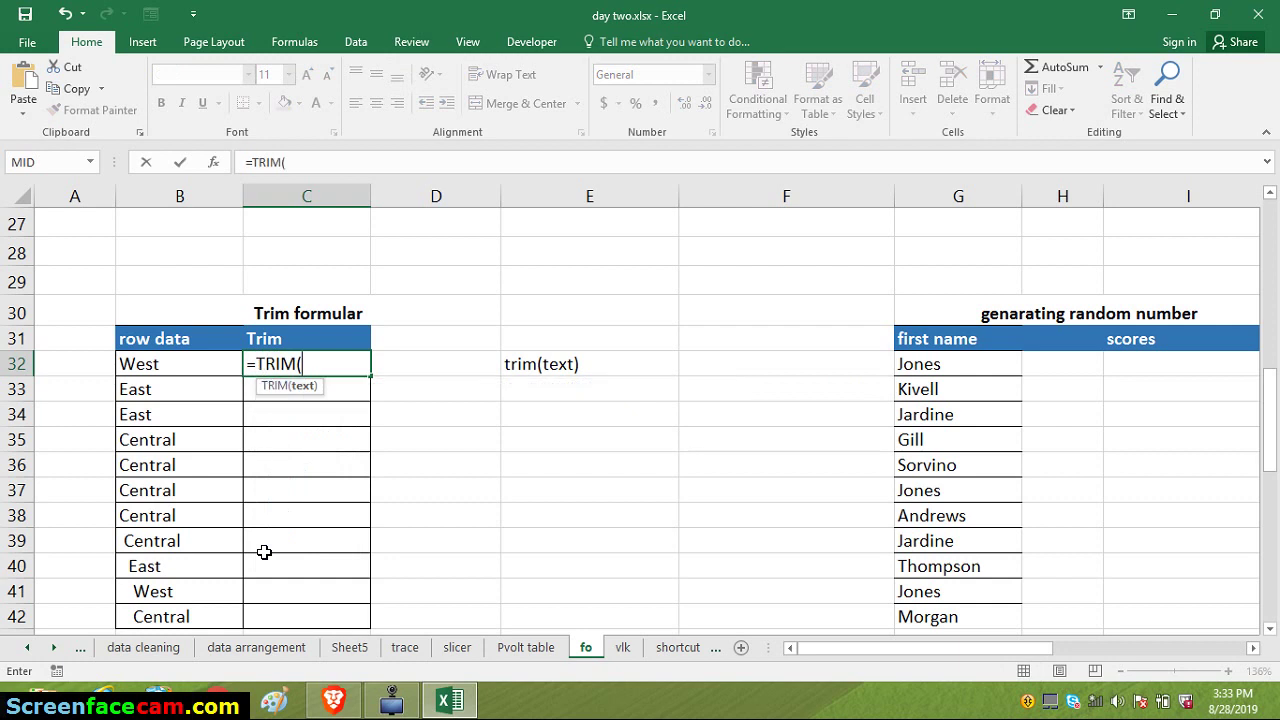
pyautogui.click(150, 365)
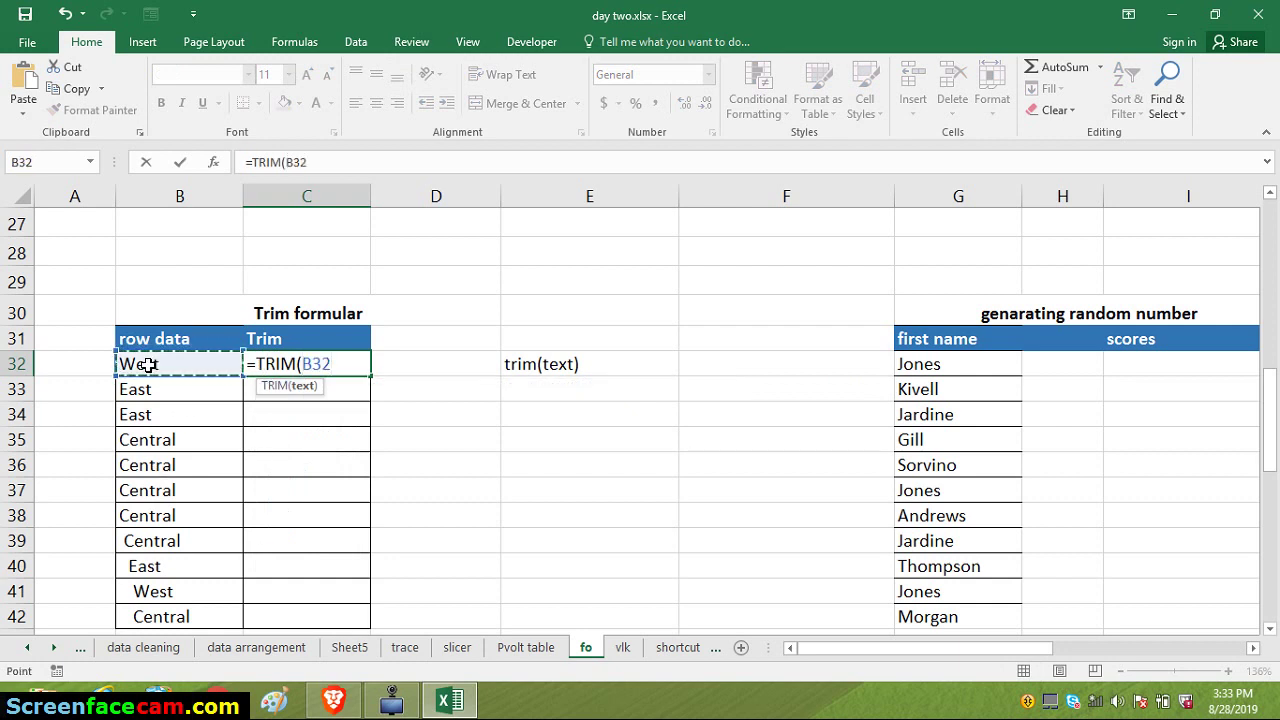
pyautogui.press('Return')
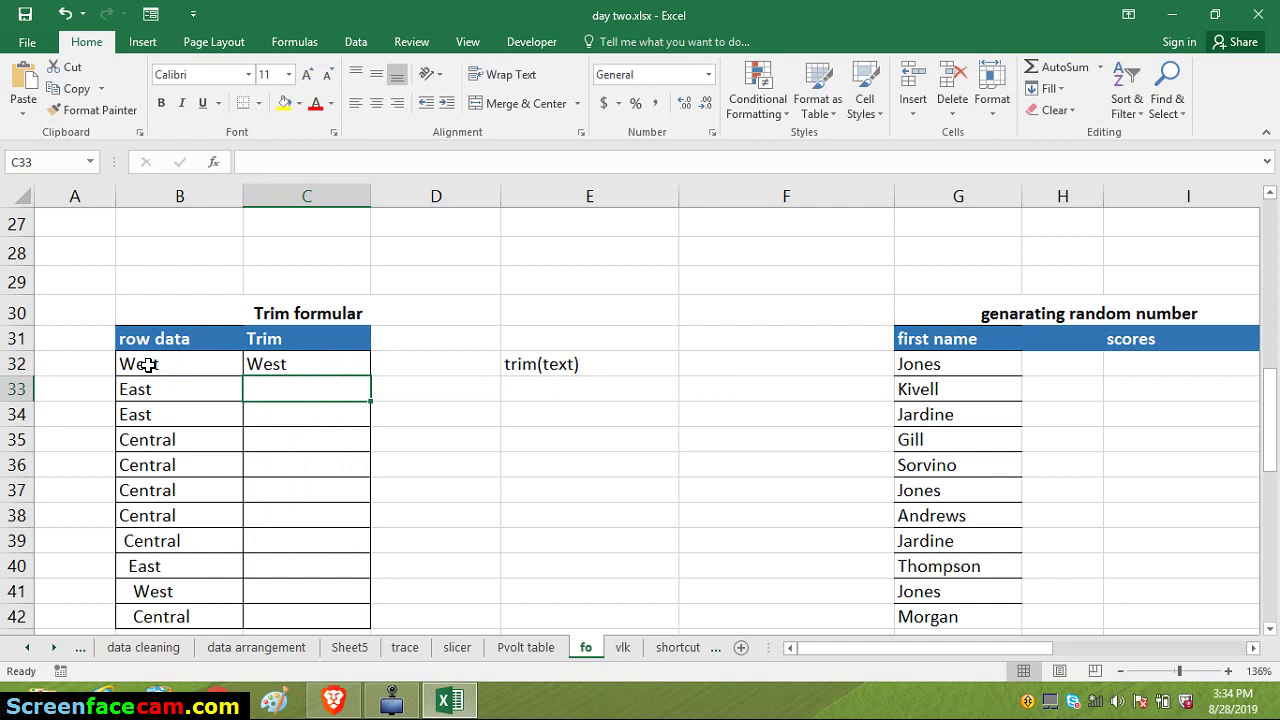
pyautogui.click(342, 368)
pyautogui.doubleClick(371, 374)
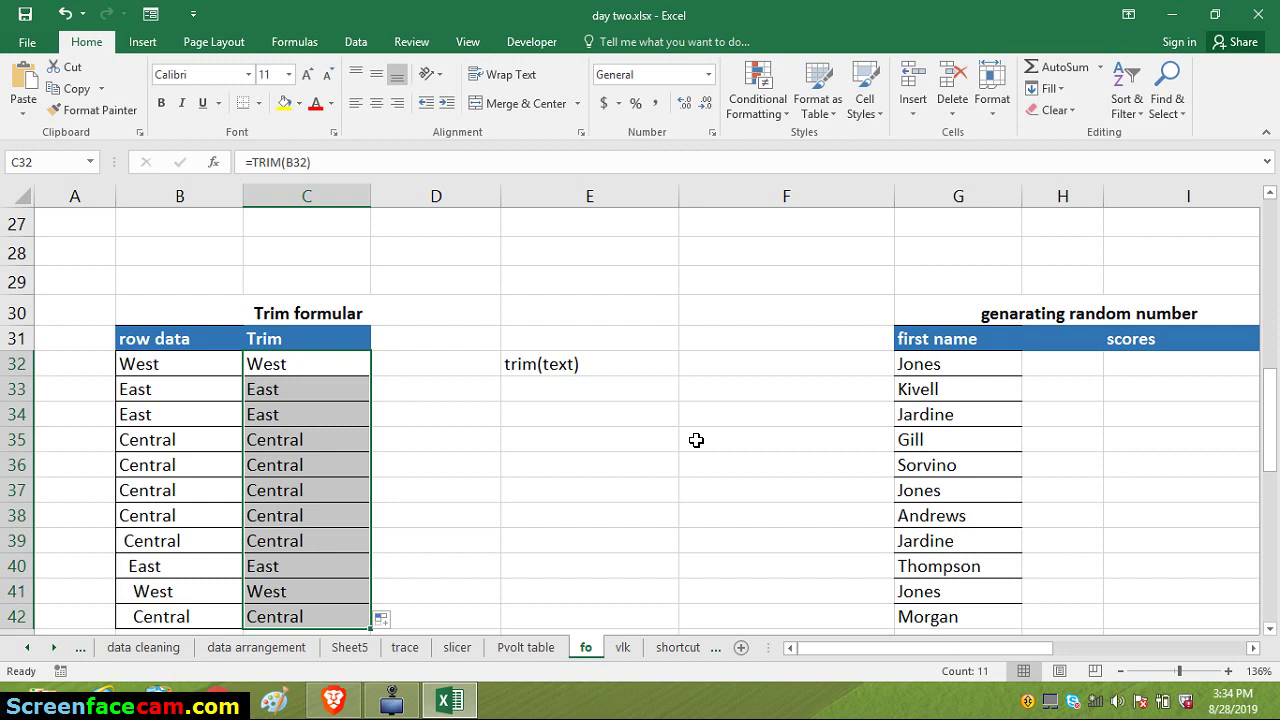
pyautogui.click(494, 482)
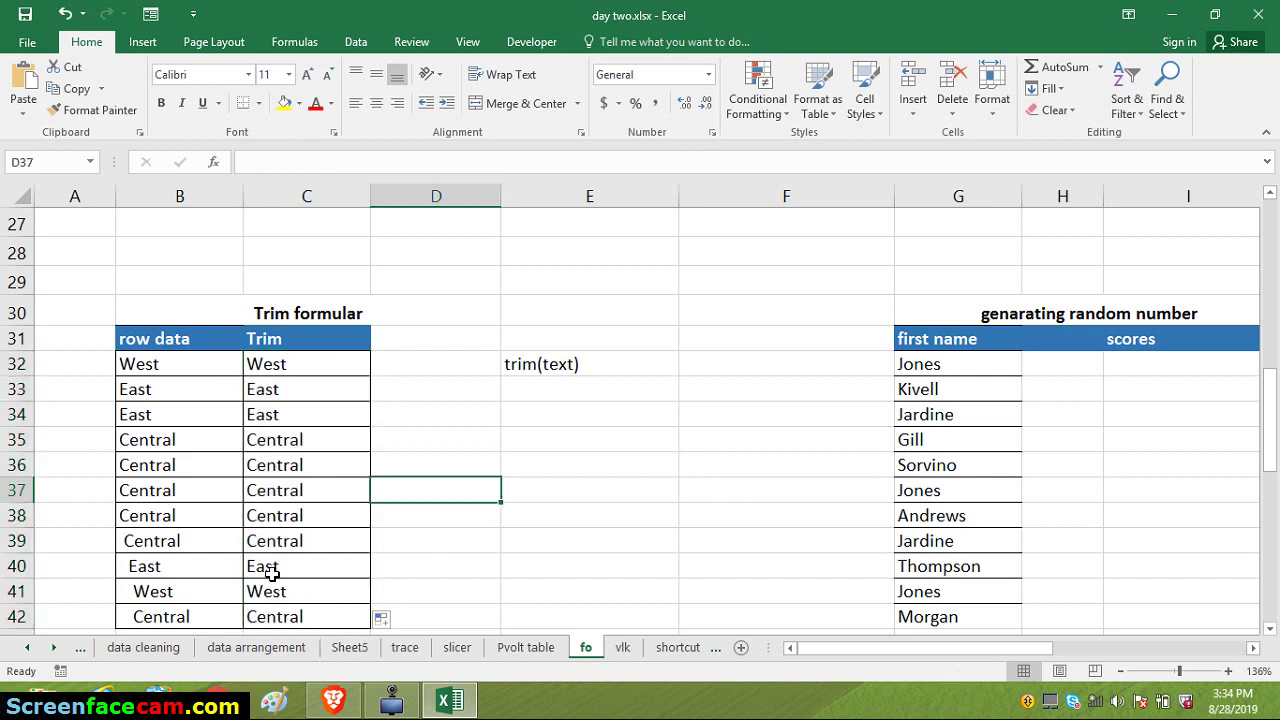
pyautogui.moveTo(283, 366); pyautogui.dragTo(303, 614)
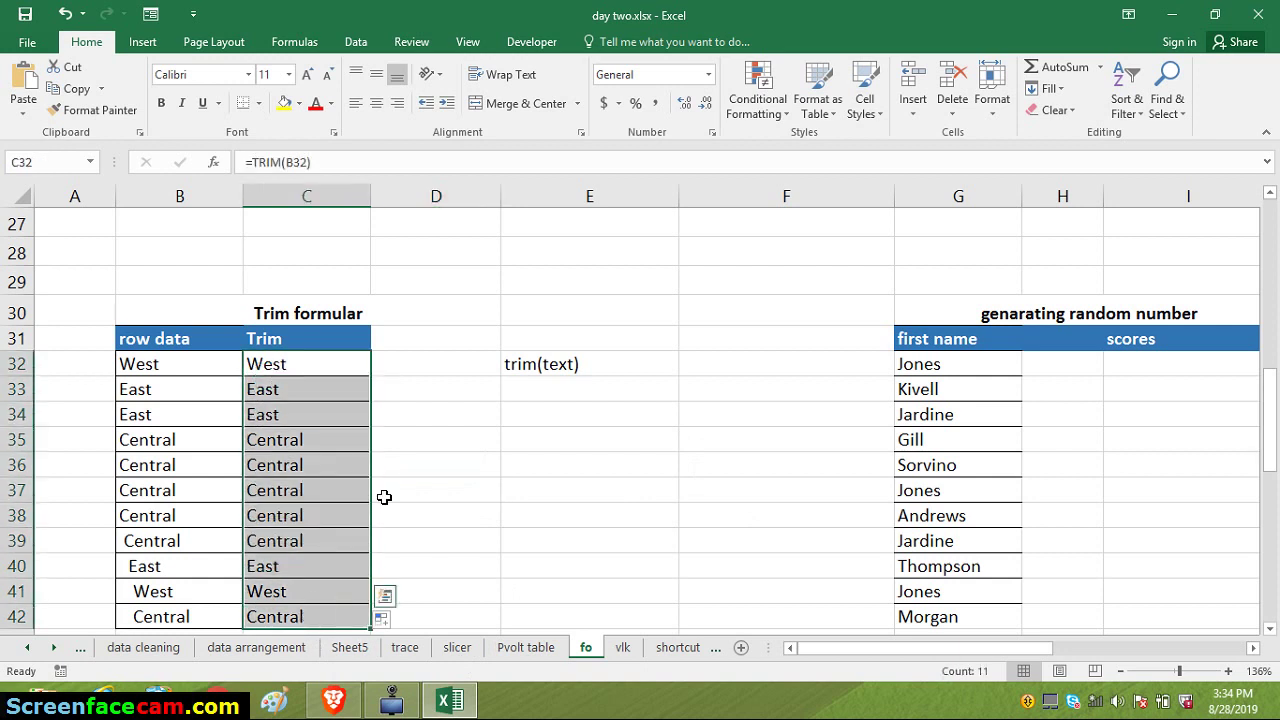
pyautogui.hotkey('ctrl', 'c')
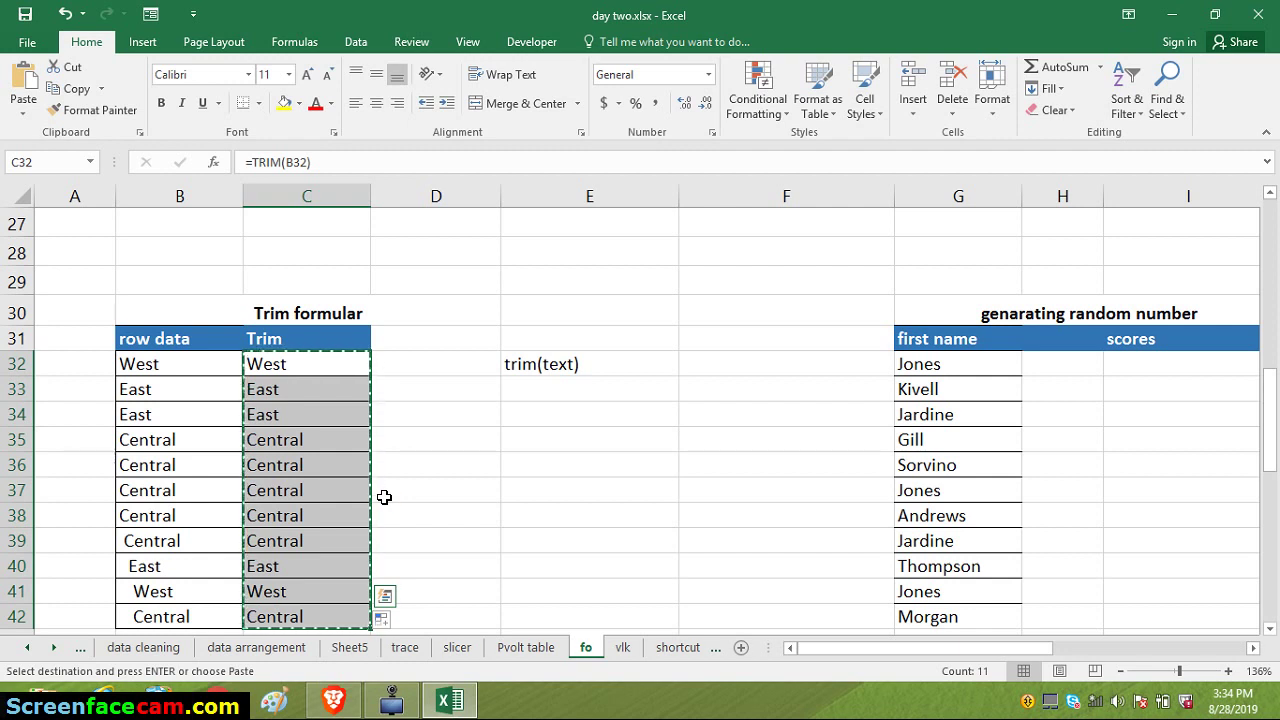
pyautogui.click(145, 364)
pyautogui.rightClick(145, 364)
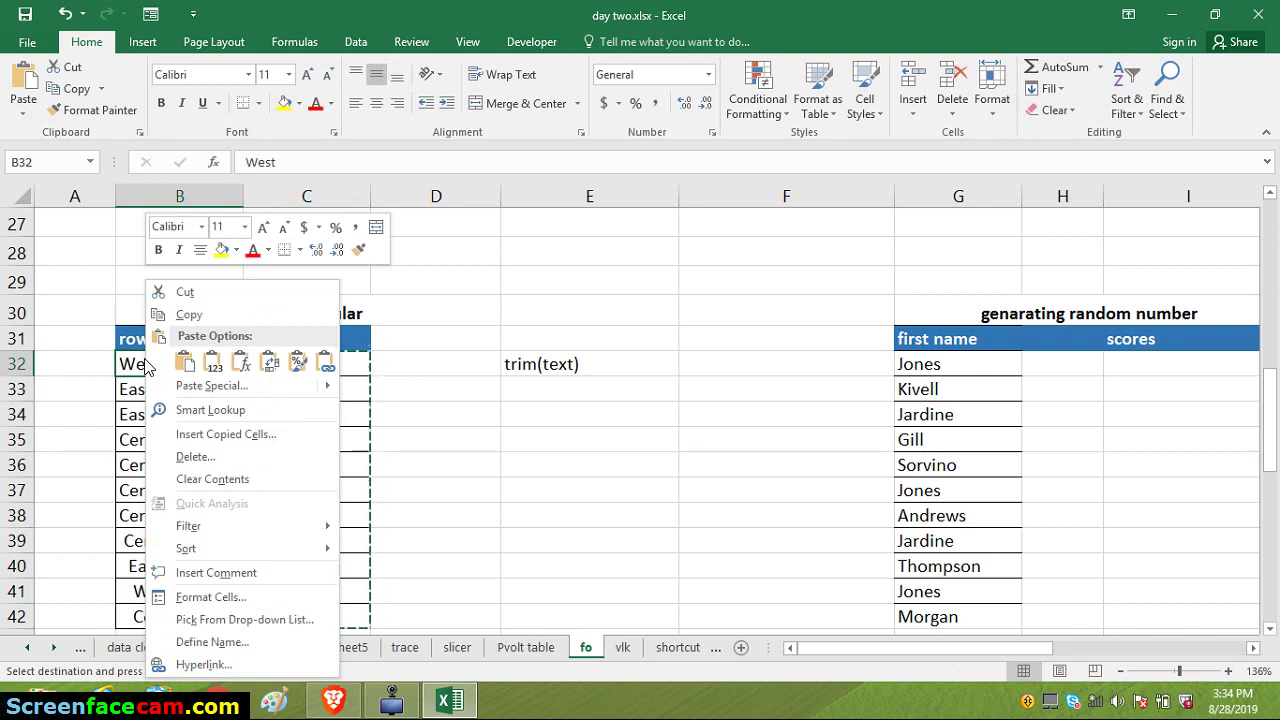
pyautogui.click(407, 413)
pyautogui.click(359, 409)
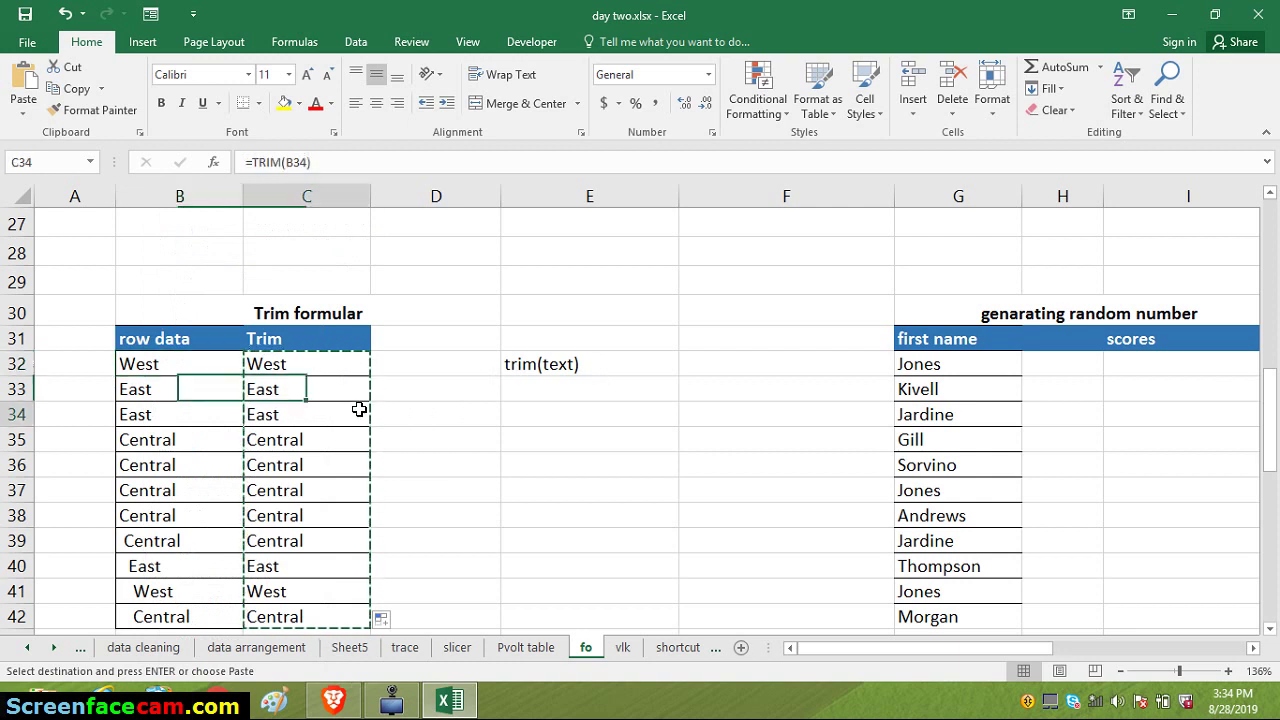
pyautogui.press('Escape')
# Check the TRIM formula in C32 and the cell it refers to
pyautogui.click(305, 369)
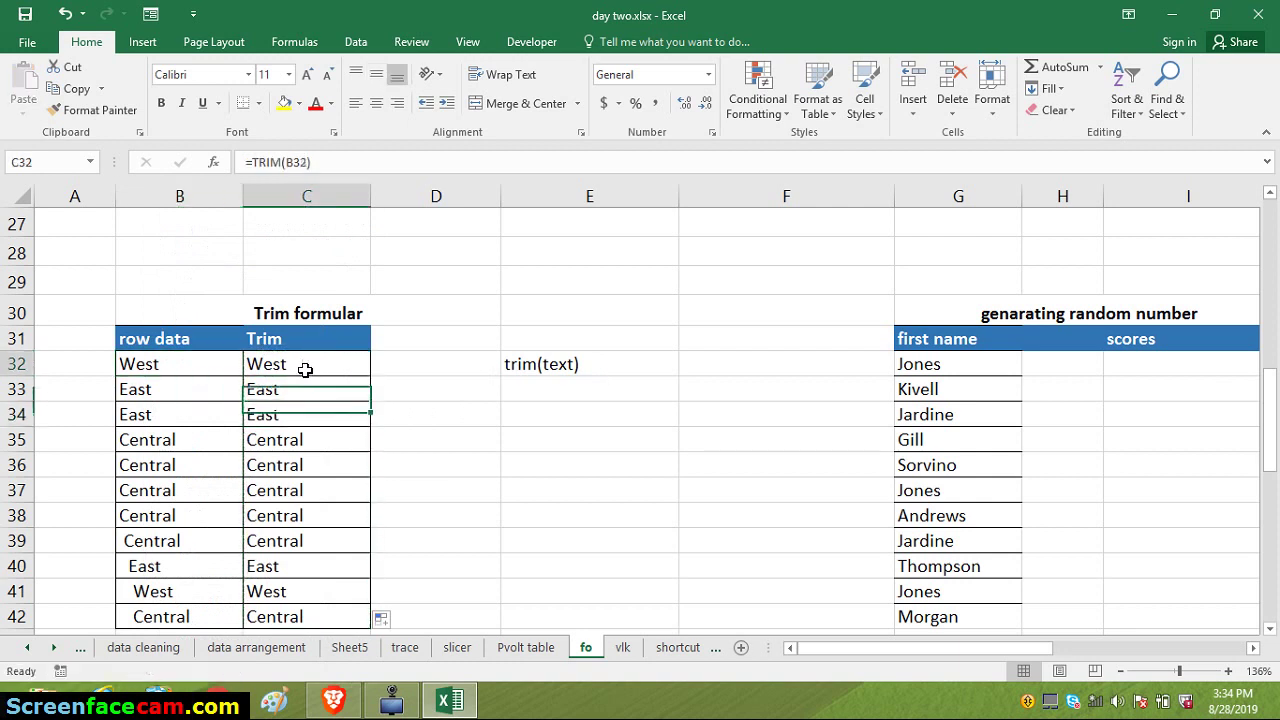
pyautogui.doubleClick(305, 369)
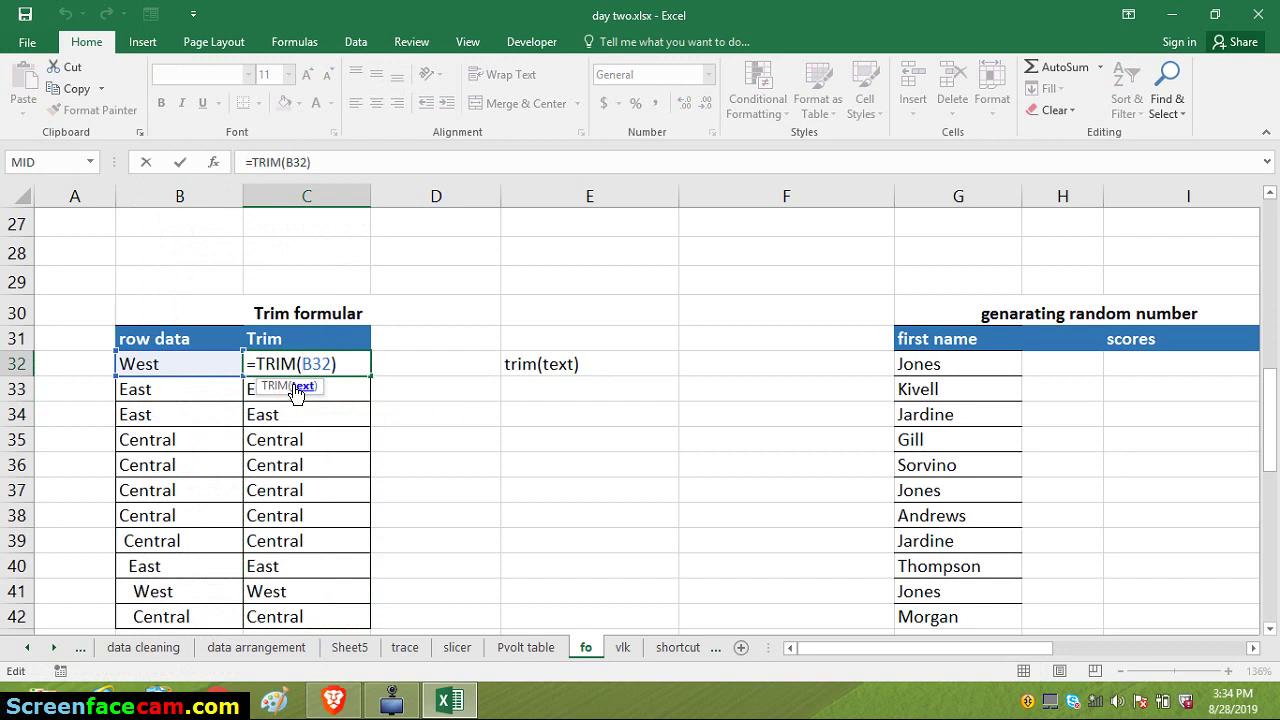
pyautogui.press('Return')
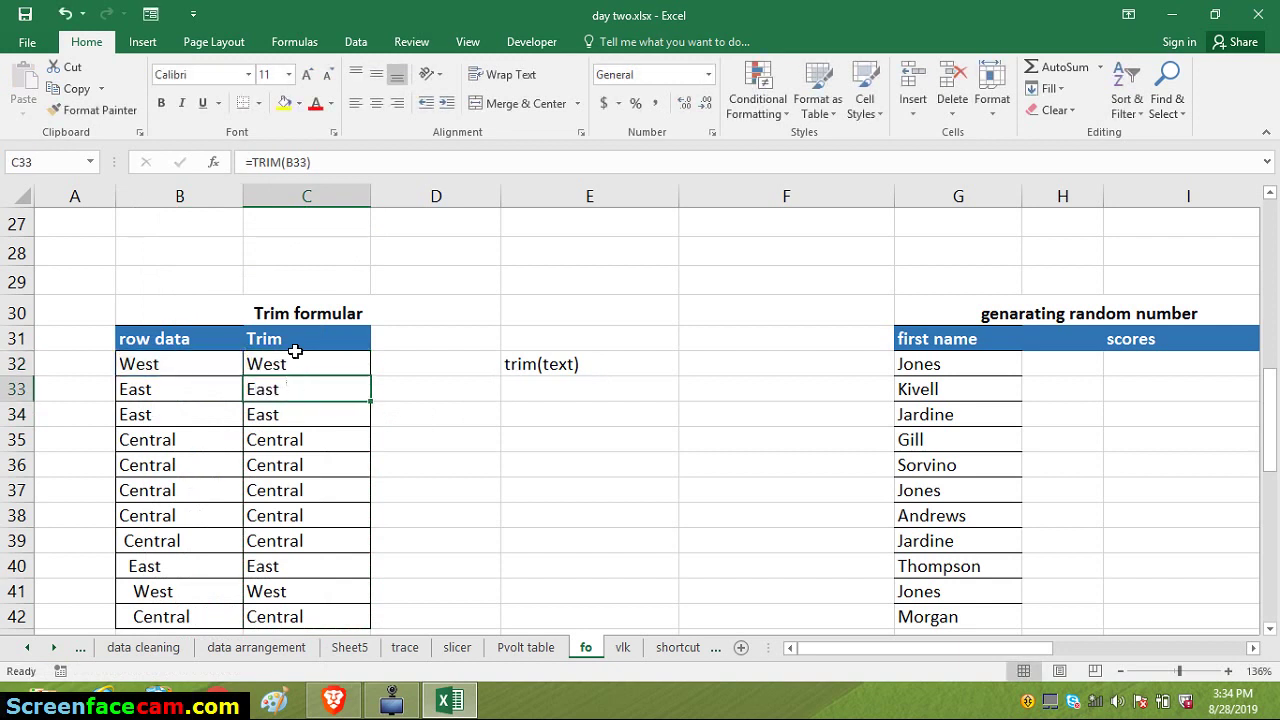
# Copy the Trim column results in C32:C42
pyautogui.click(268, 360)
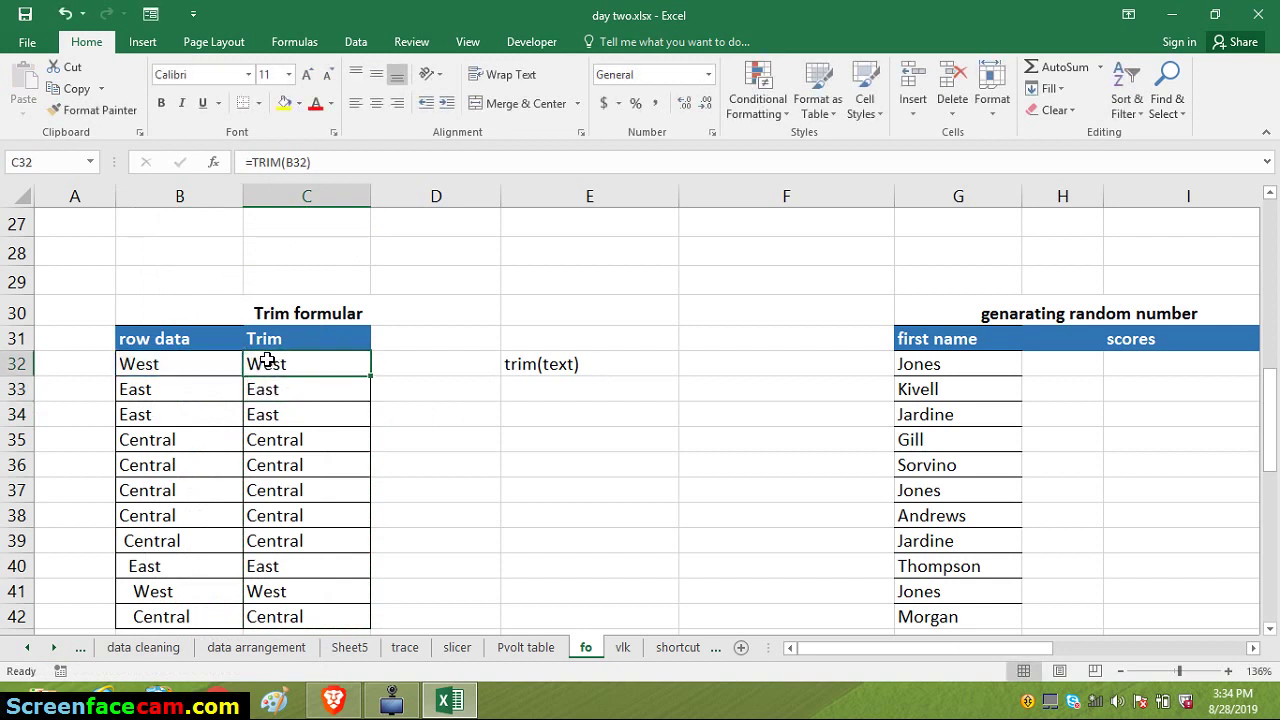
pyautogui.hotkey('ctrl', 'shift', 'Down')
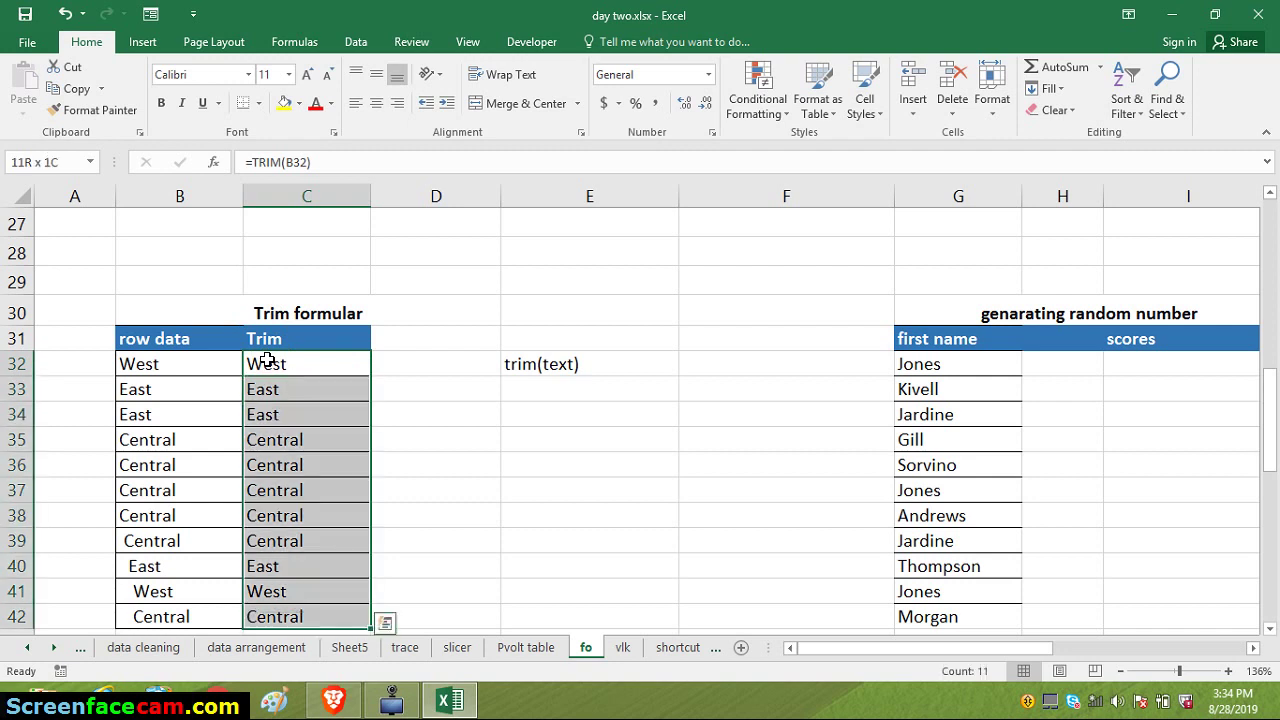
pyautogui.hotkey('ctrl', 'c')
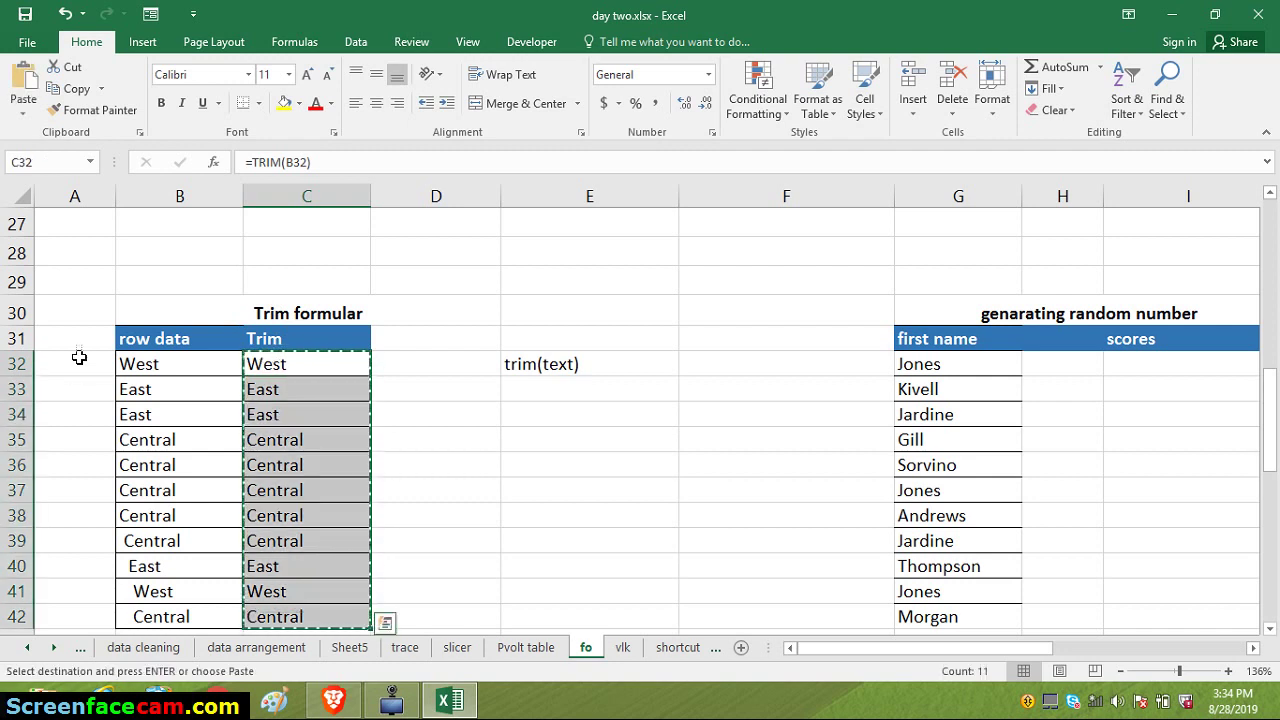
# Try a normal paste of the copied Trim cells over the row data from B32, and undo it
pyautogui.moveTo(125, 364); pyautogui.dragTo(160, 363)
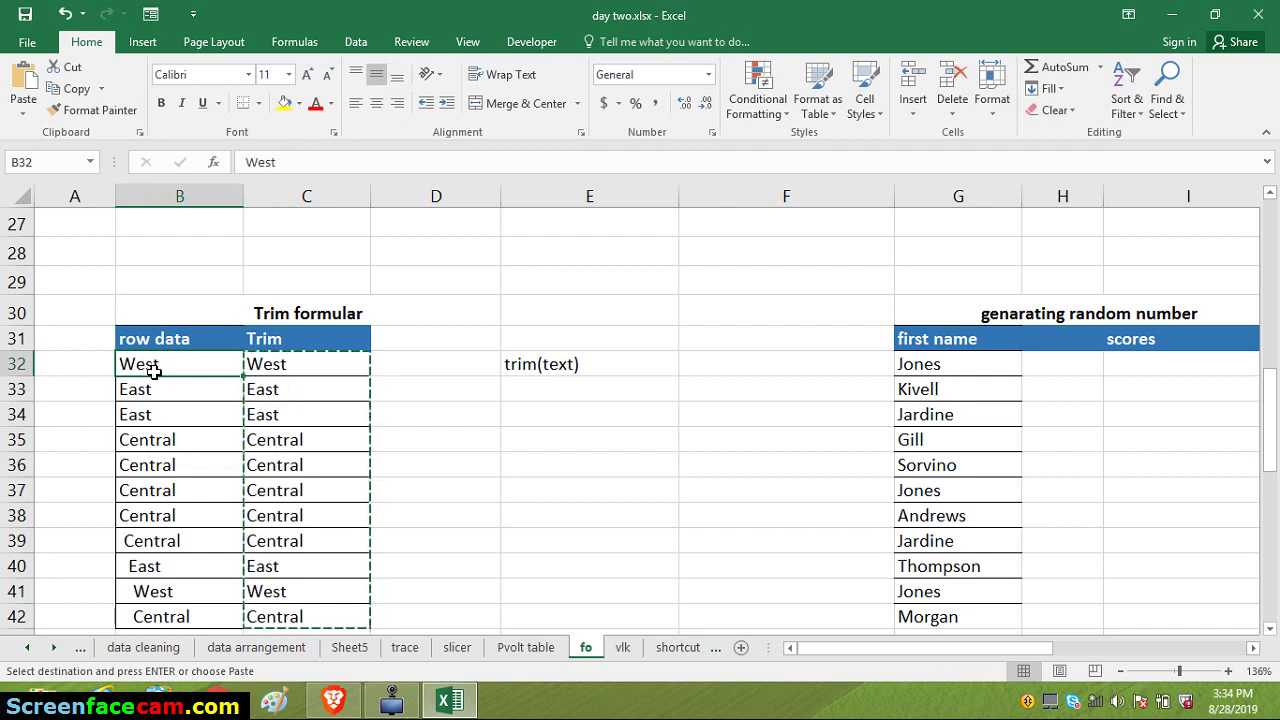
pyautogui.hotkey('ctrl', 'v')
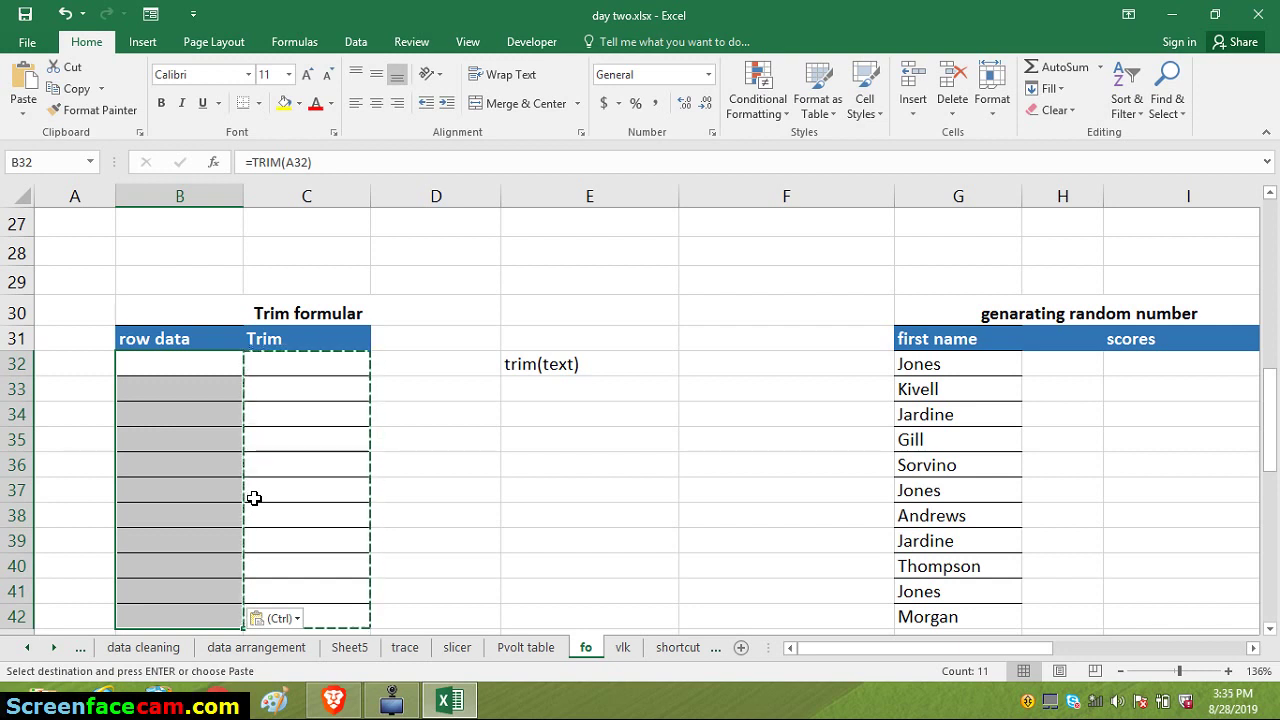
pyautogui.hotkey('ctrl', 'z')
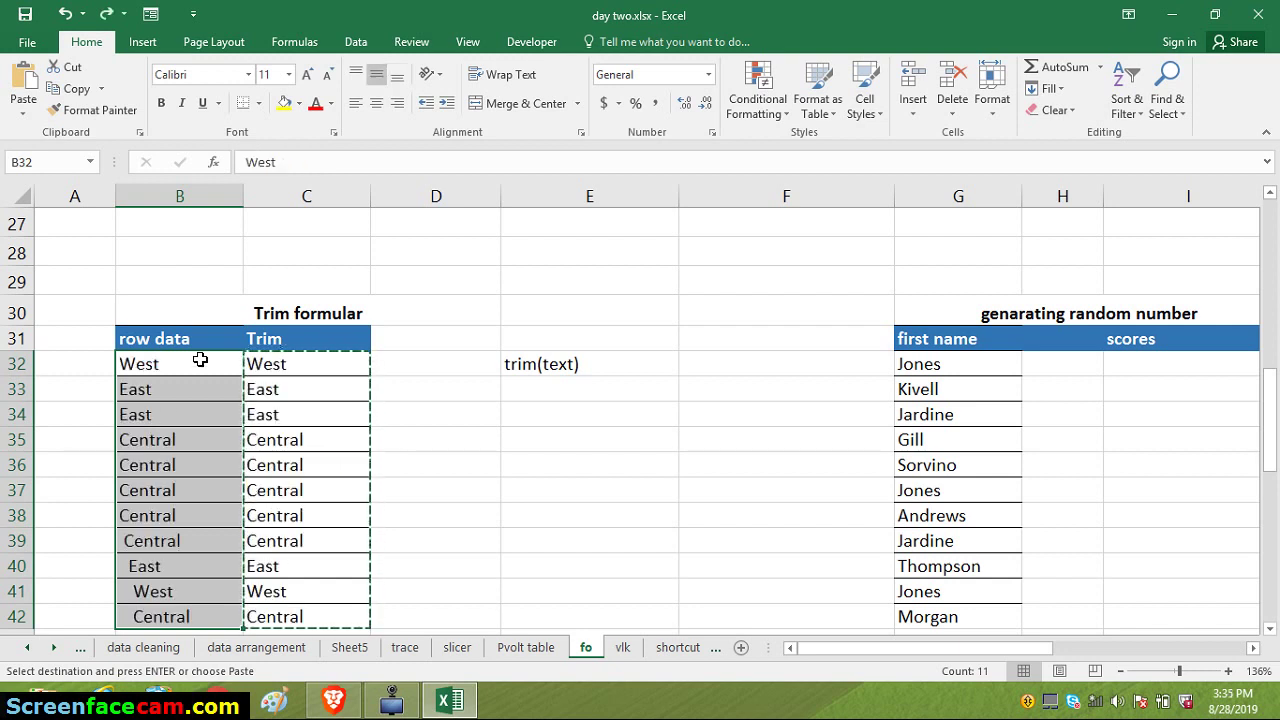
# Paste the copied Trim results as values only over the row data in B32:B42, and end the copy mode
pyautogui.rightClick(152, 363)
pyautogui.press('Escape')
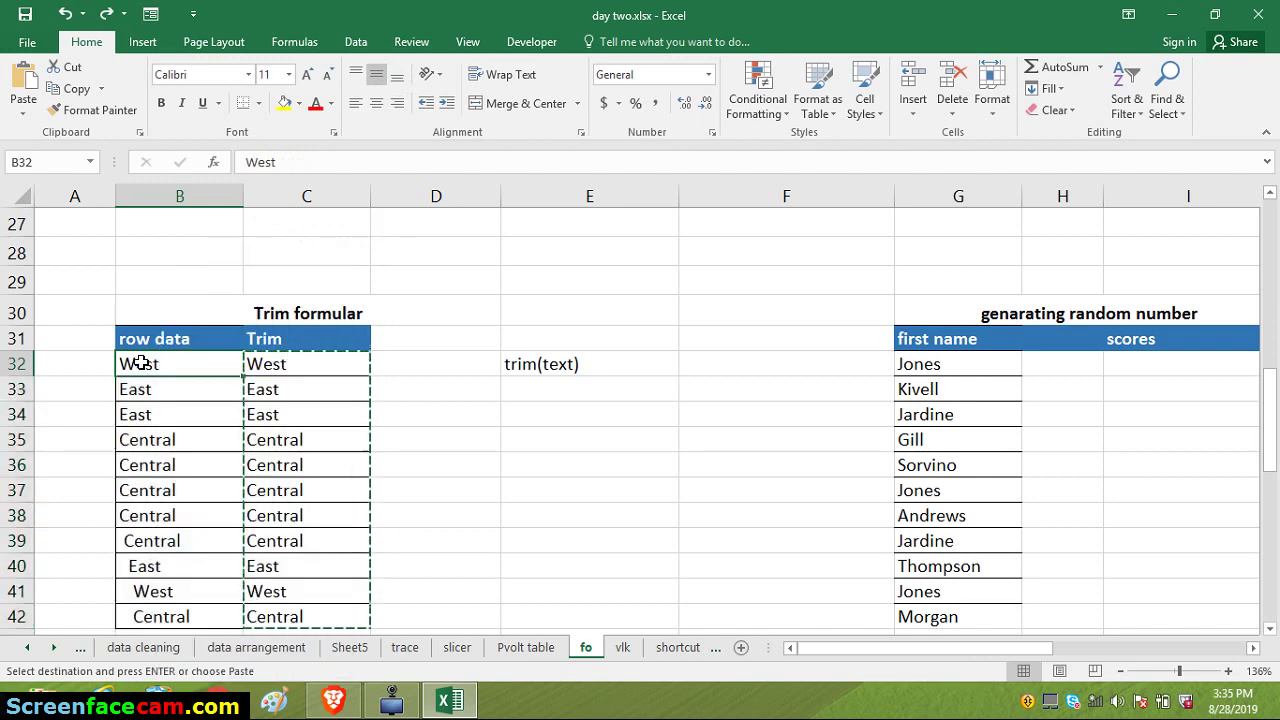
pyautogui.rightClick(142, 363)
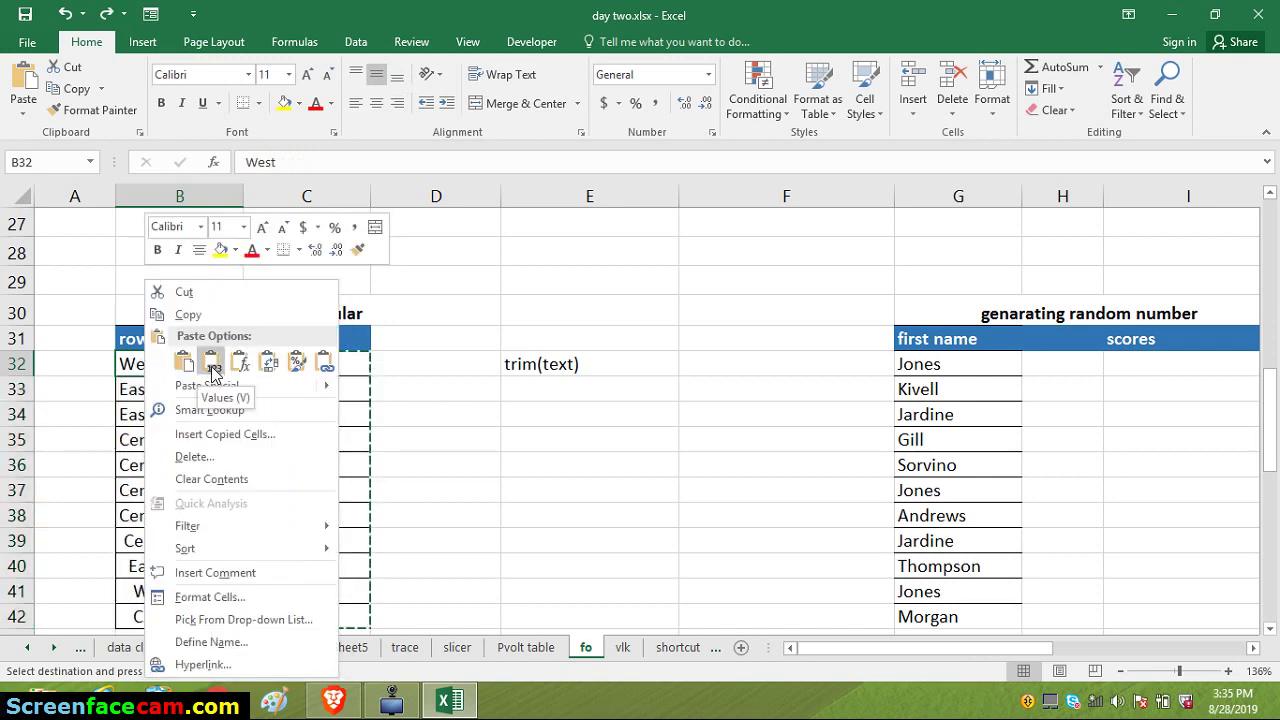
pyautogui.click(212, 365)
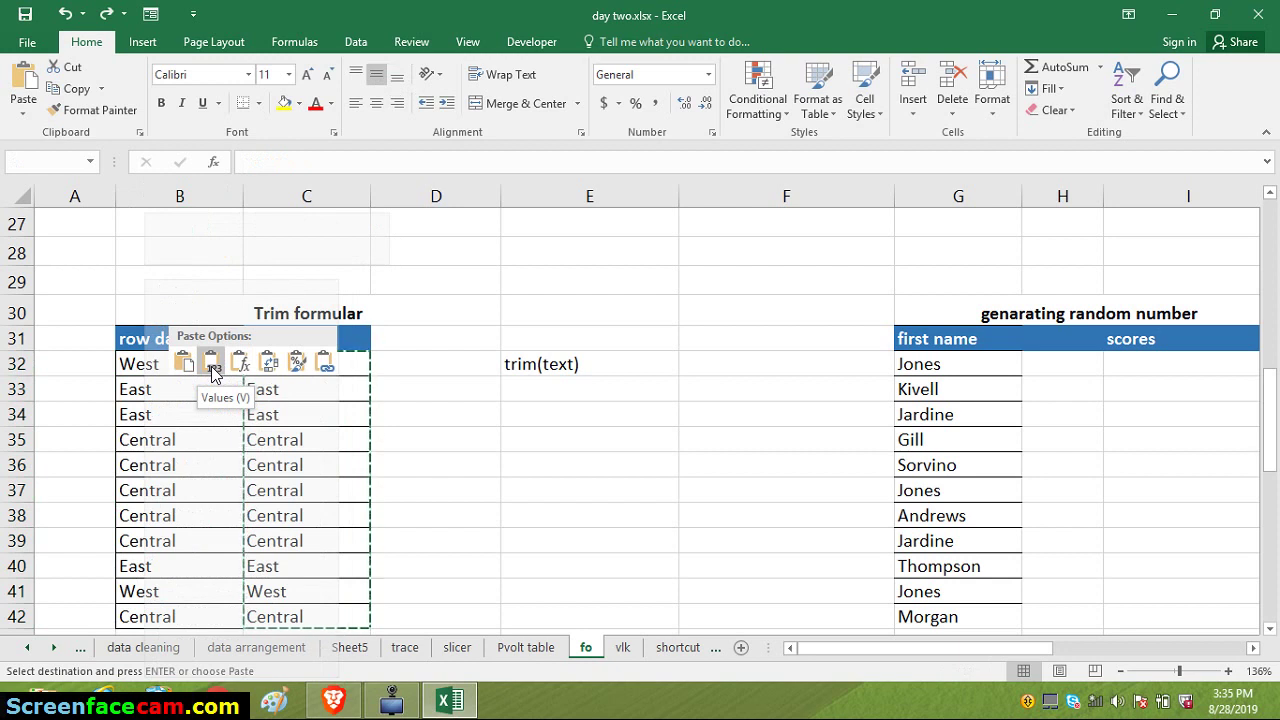
pyautogui.click(369, 400)
pyautogui.click(360, 443)
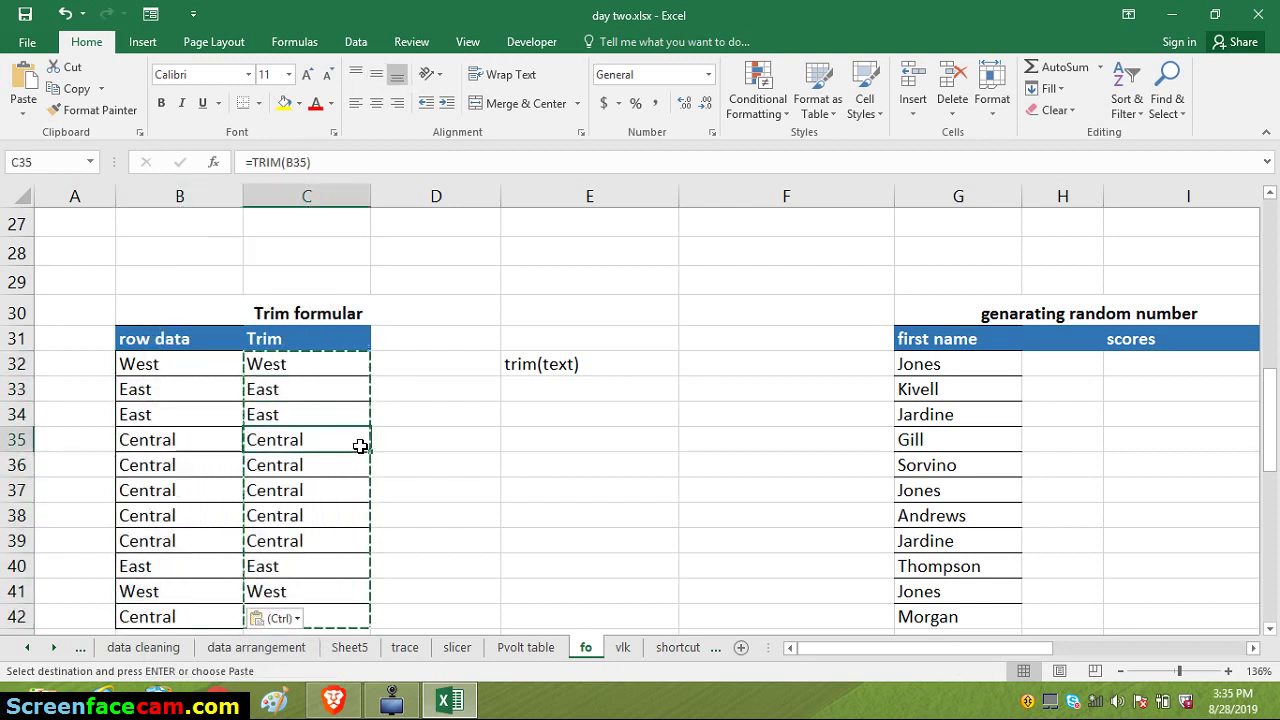
pyautogui.press('Escape')
# Clear the TRIM formulas from C32:C42
pyautogui.moveTo(285, 362); pyautogui.dragTo(335, 608)
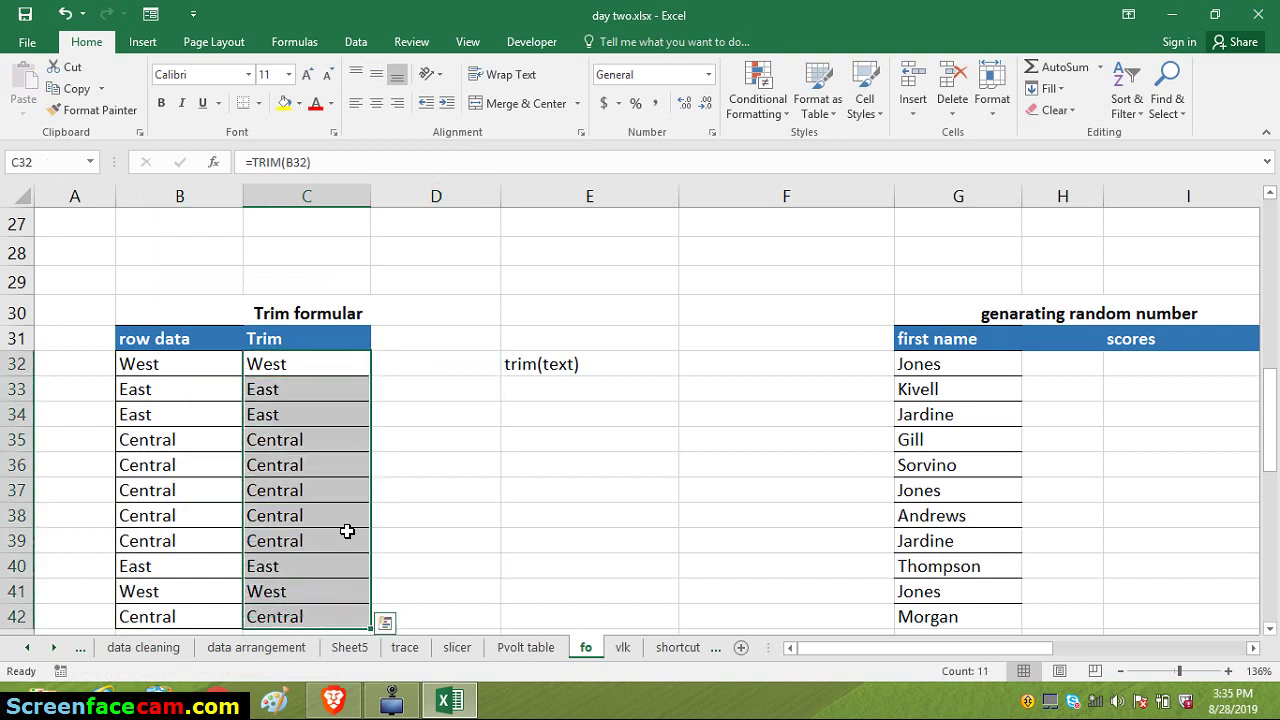
pyautogui.press('Delete')
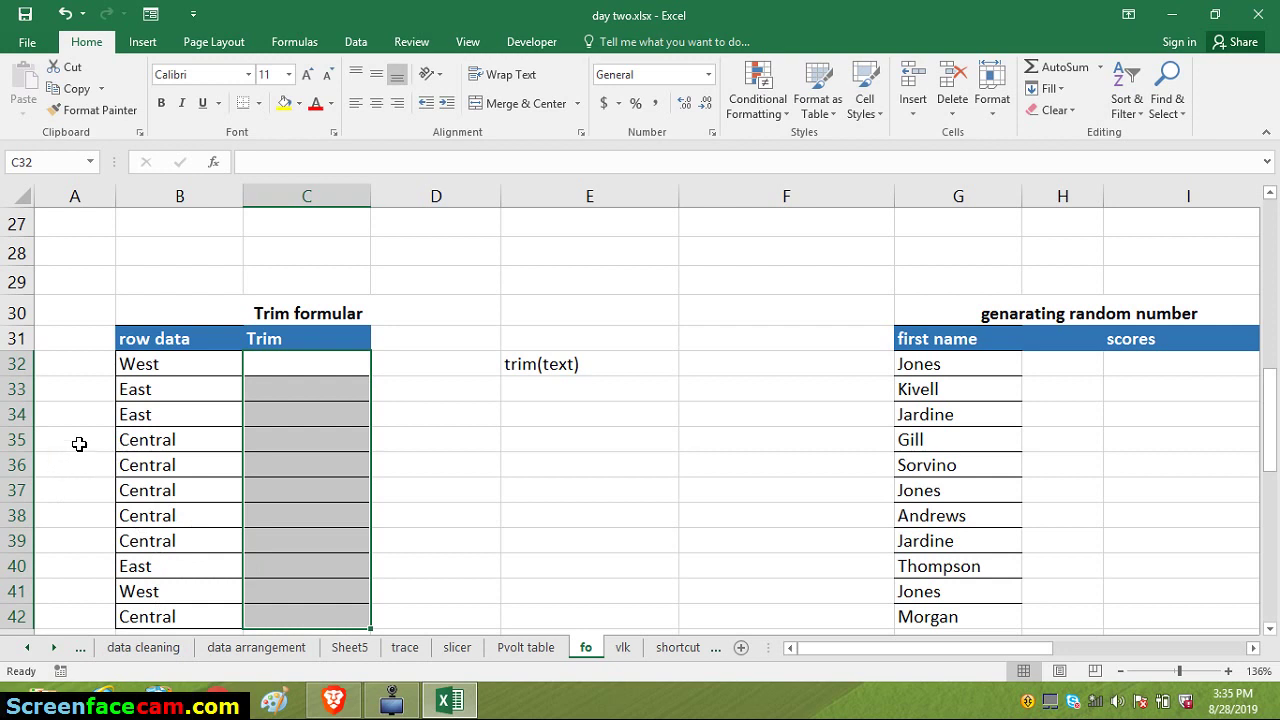
pyautogui.click(161, 357)
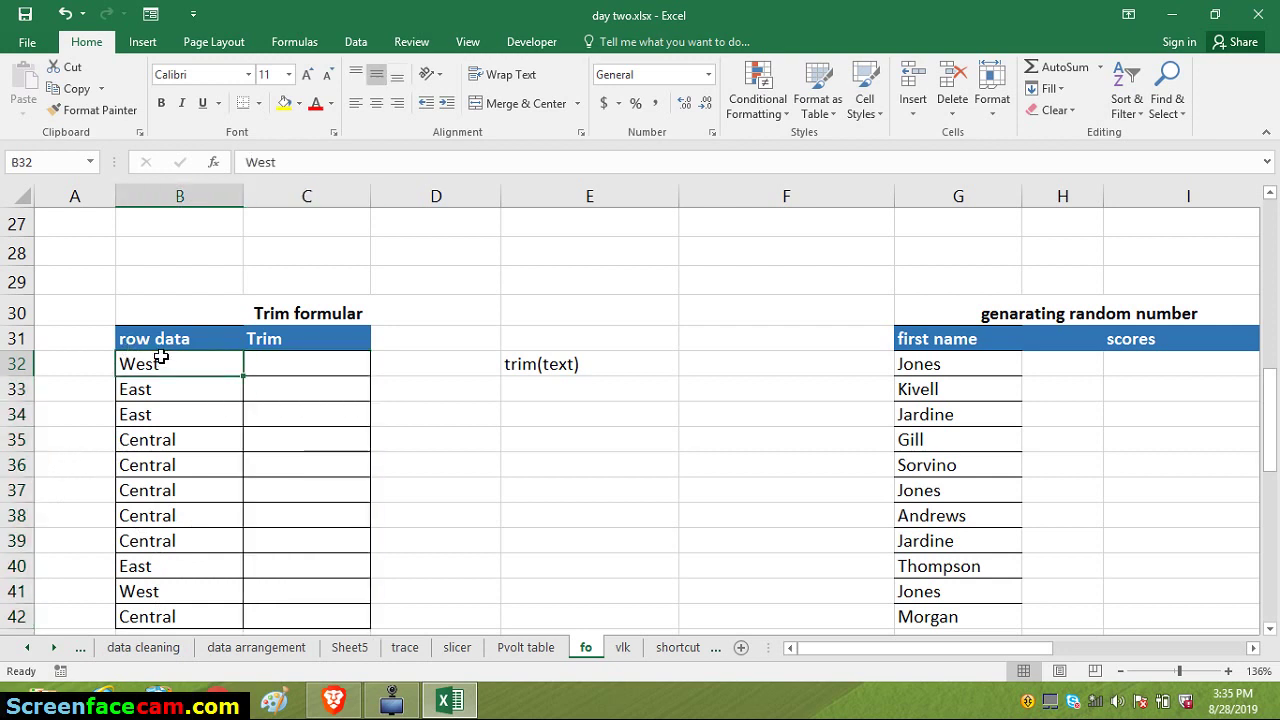
# Add filters to the row data and Trim table in B31:C42 and sort the row data column from A to Z
pyautogui.moveTo(166, 336); pyautogui.dragTo(312, 612)
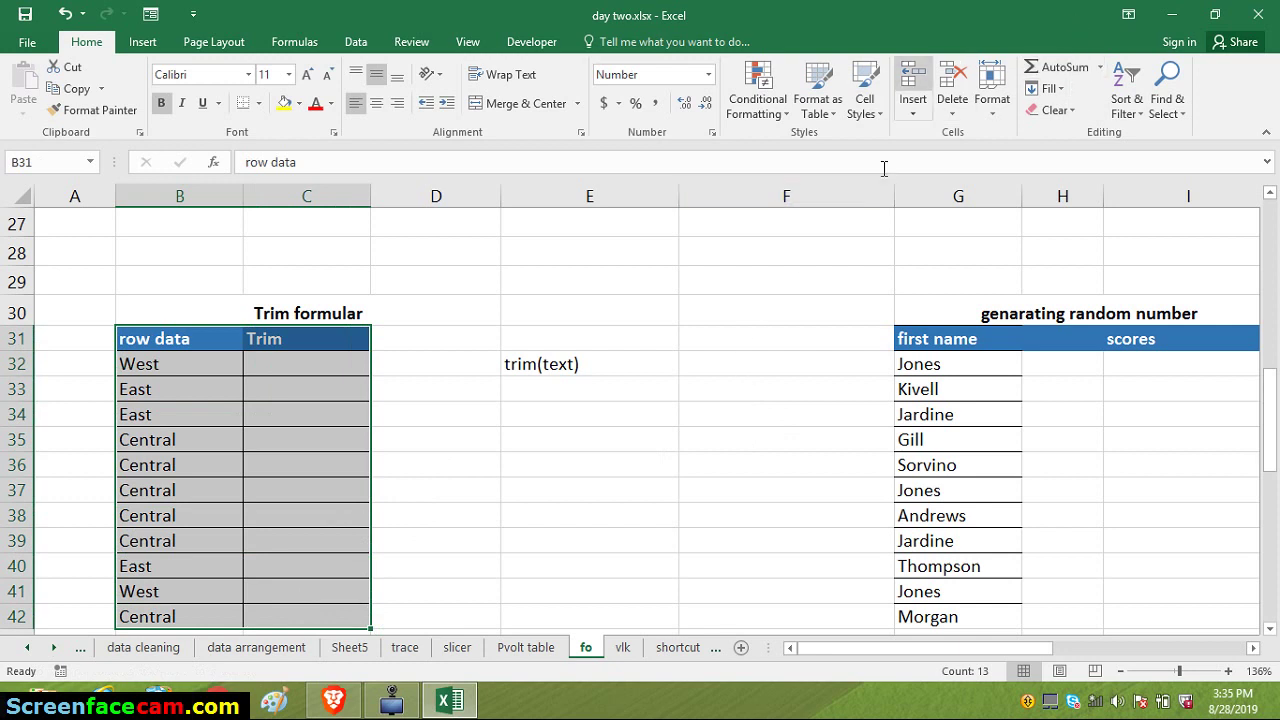
pyautogui.click(1138, 108)
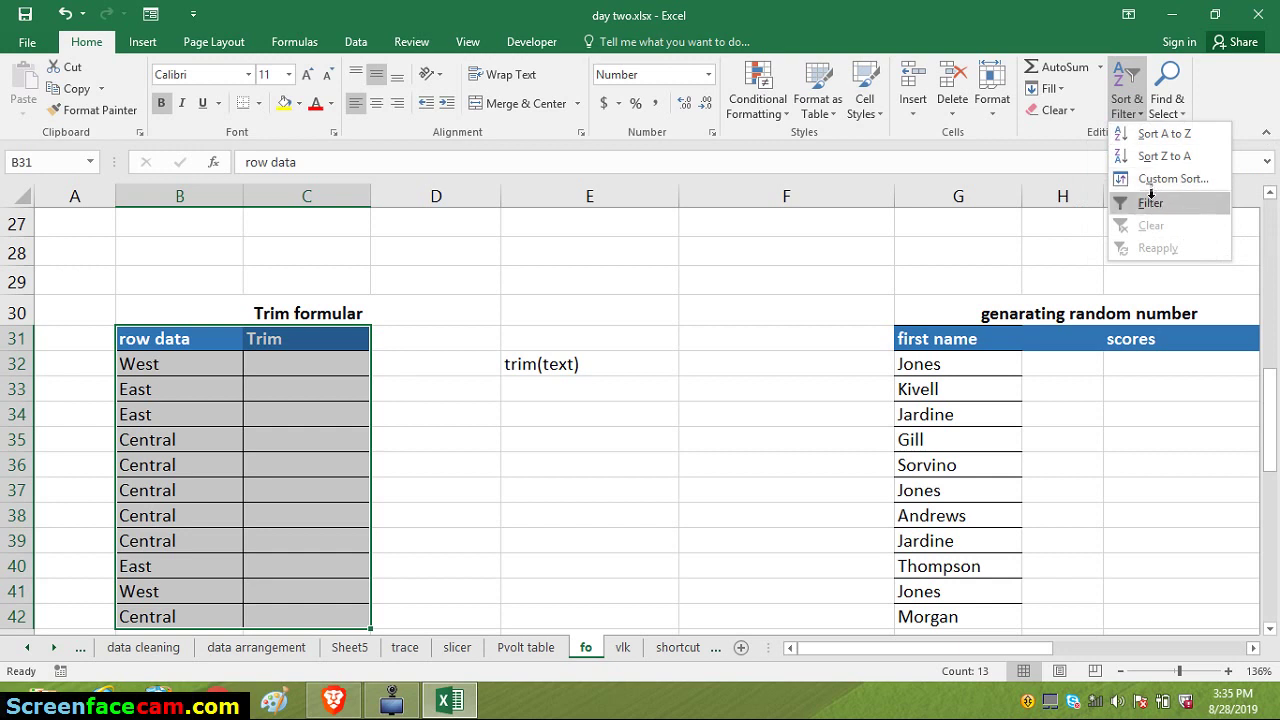
pyautogui.click(1154, 196)
pyautogui.click(233, 340)
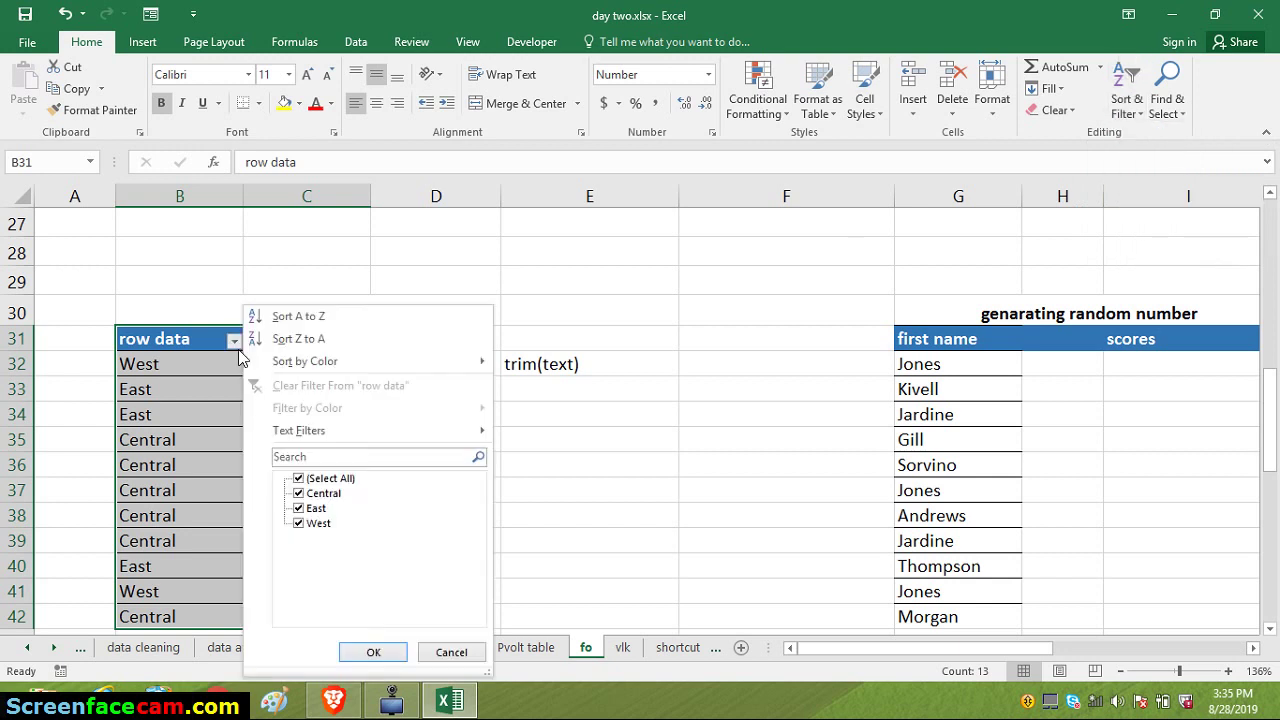
pyautogui.click(281, 318)
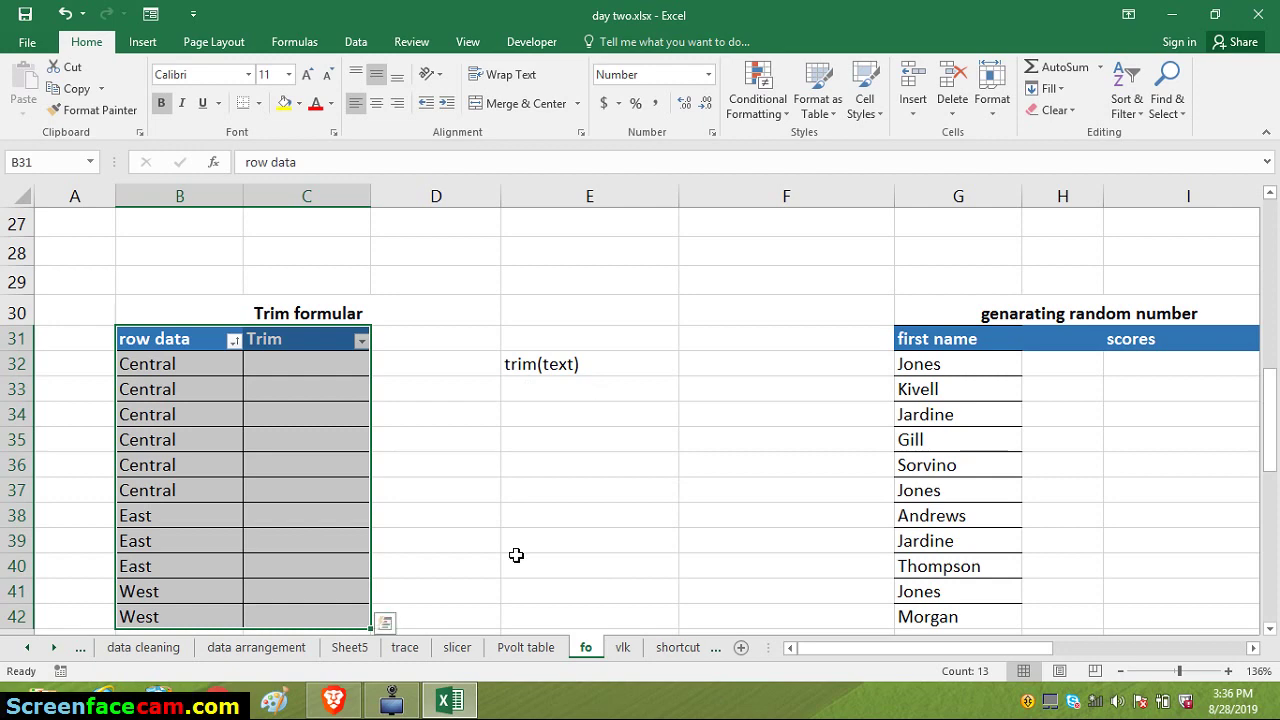
# Enter =RAND() in I32 of the scores column and fill it down through I41
pyautogui.moveTo(803, 640); pyautogui.dragTo(967, 639)
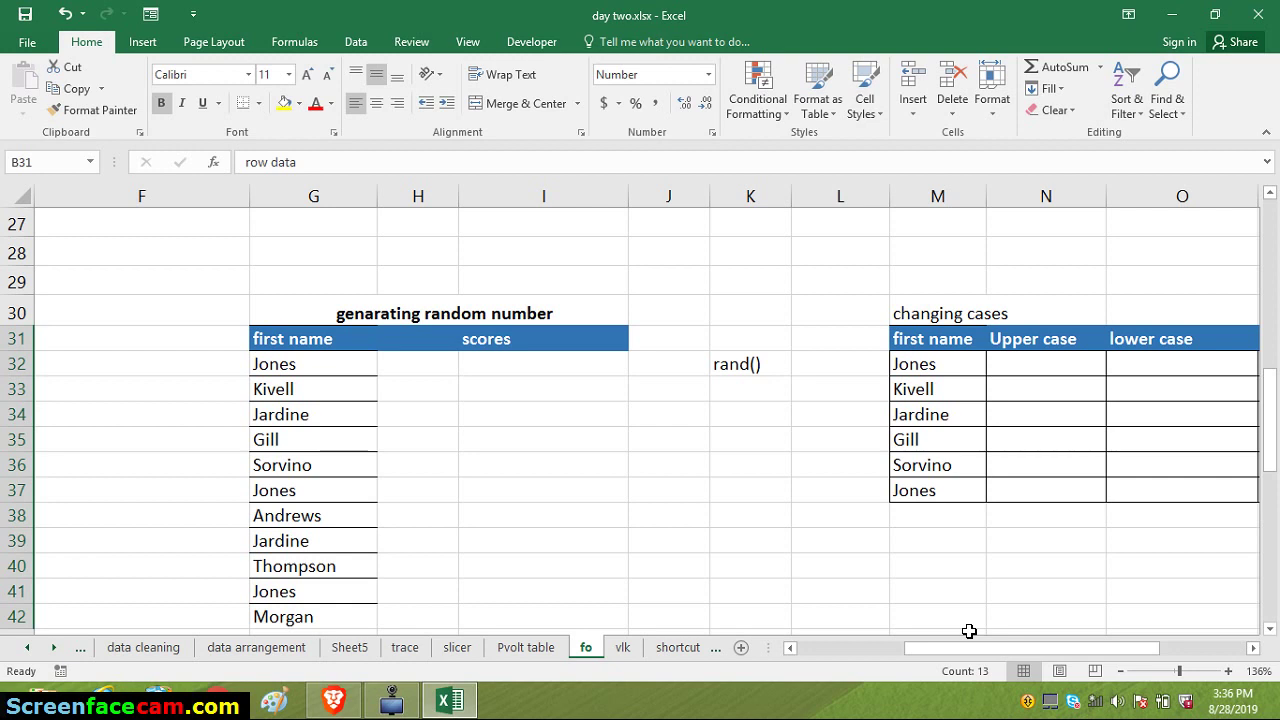
pyautogui.click(499, 361)
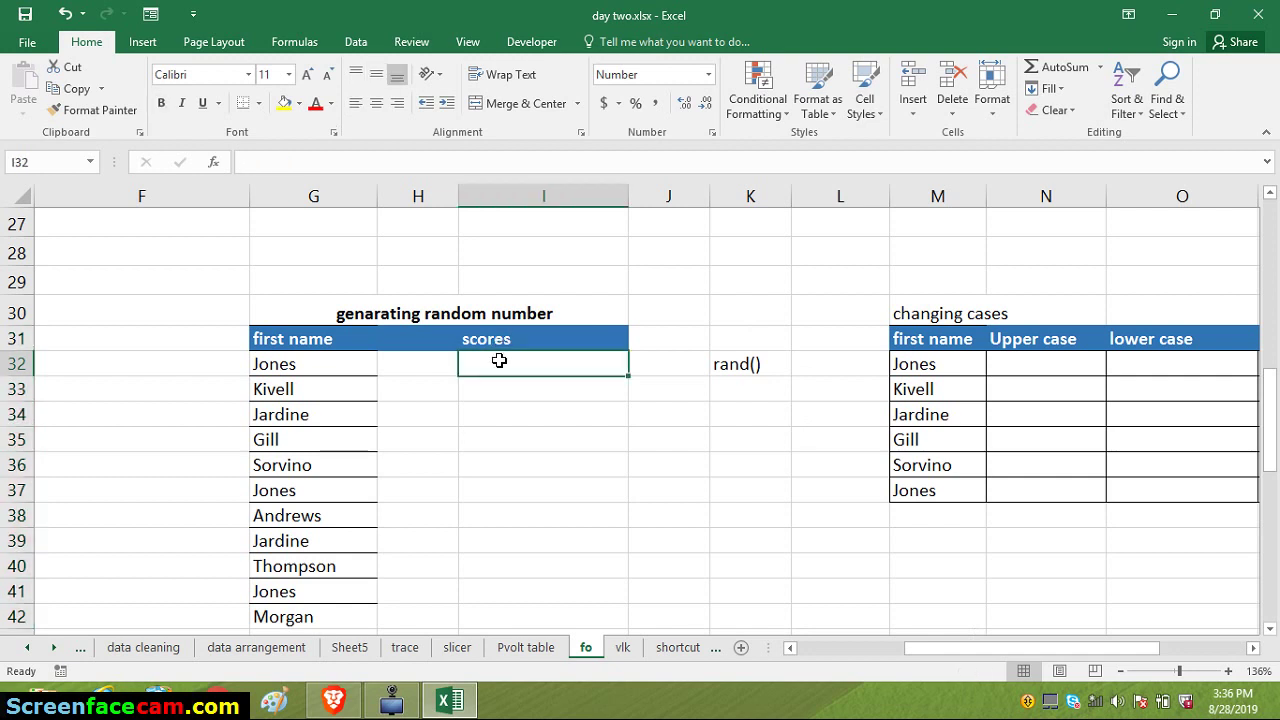
pyautogui.write('=')
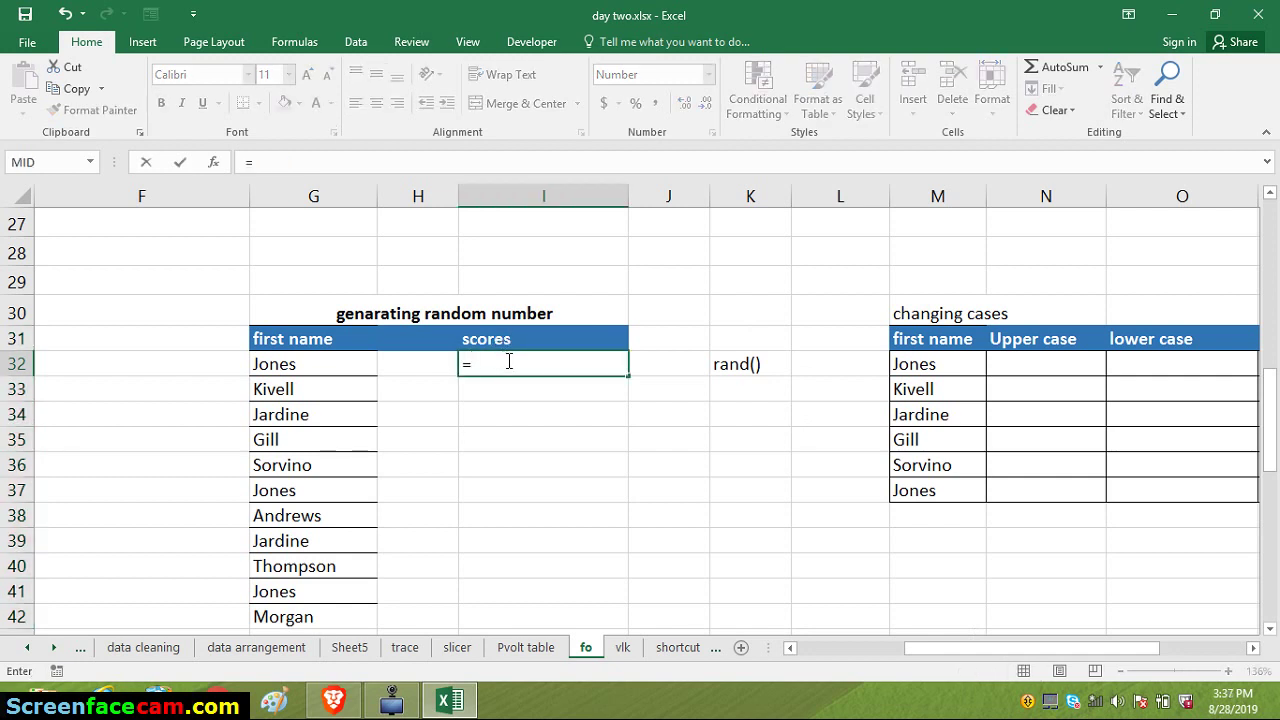
pyautogui.write('rav')
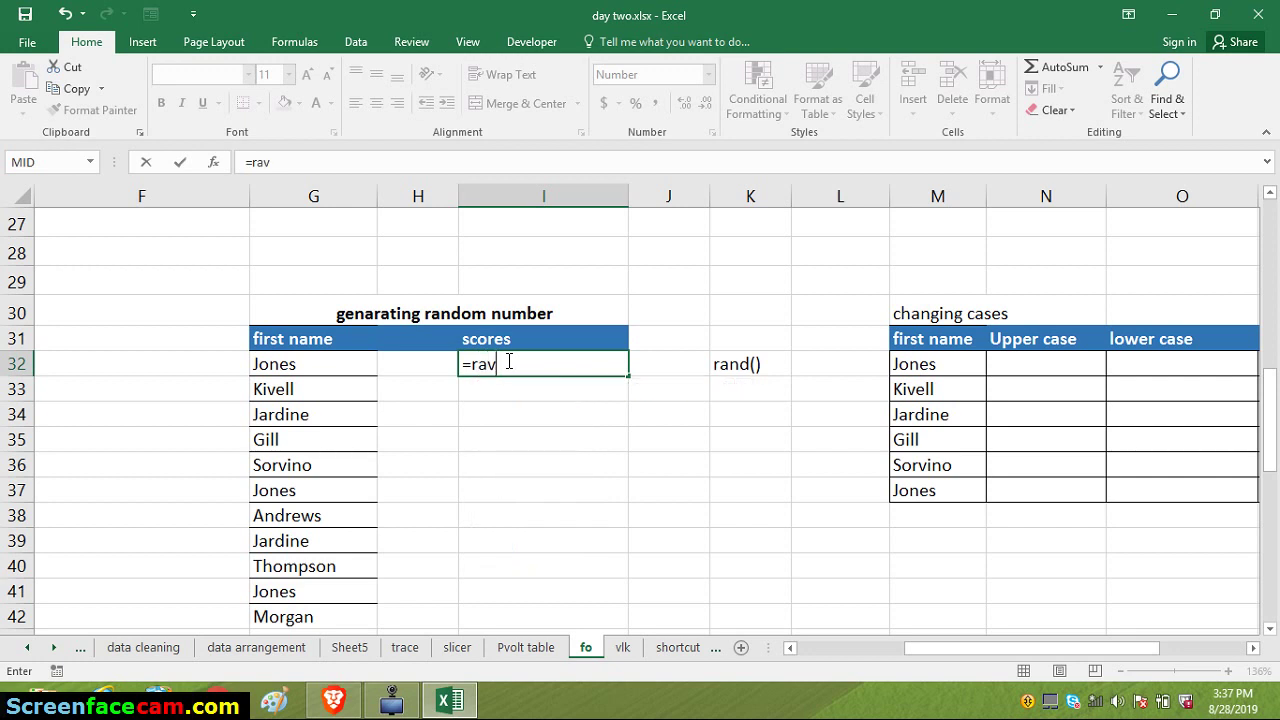
pyautogui.press('BackSpace')
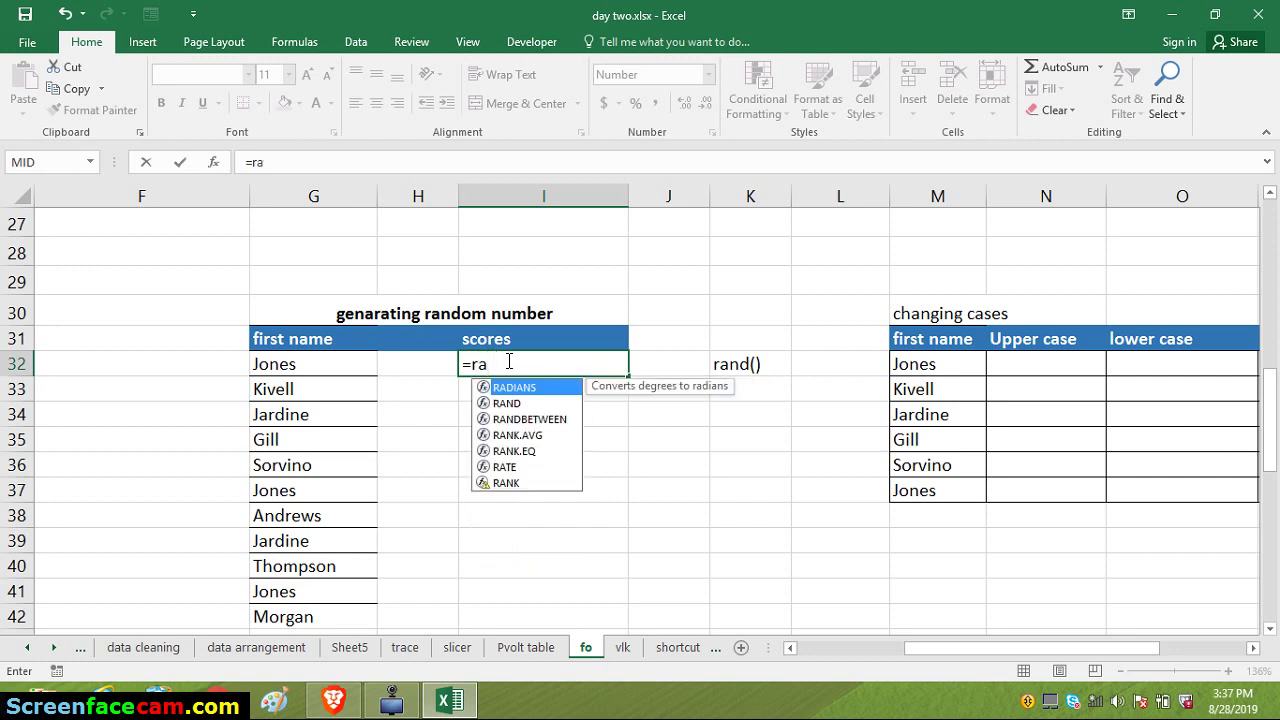
pyautogui.write('n')
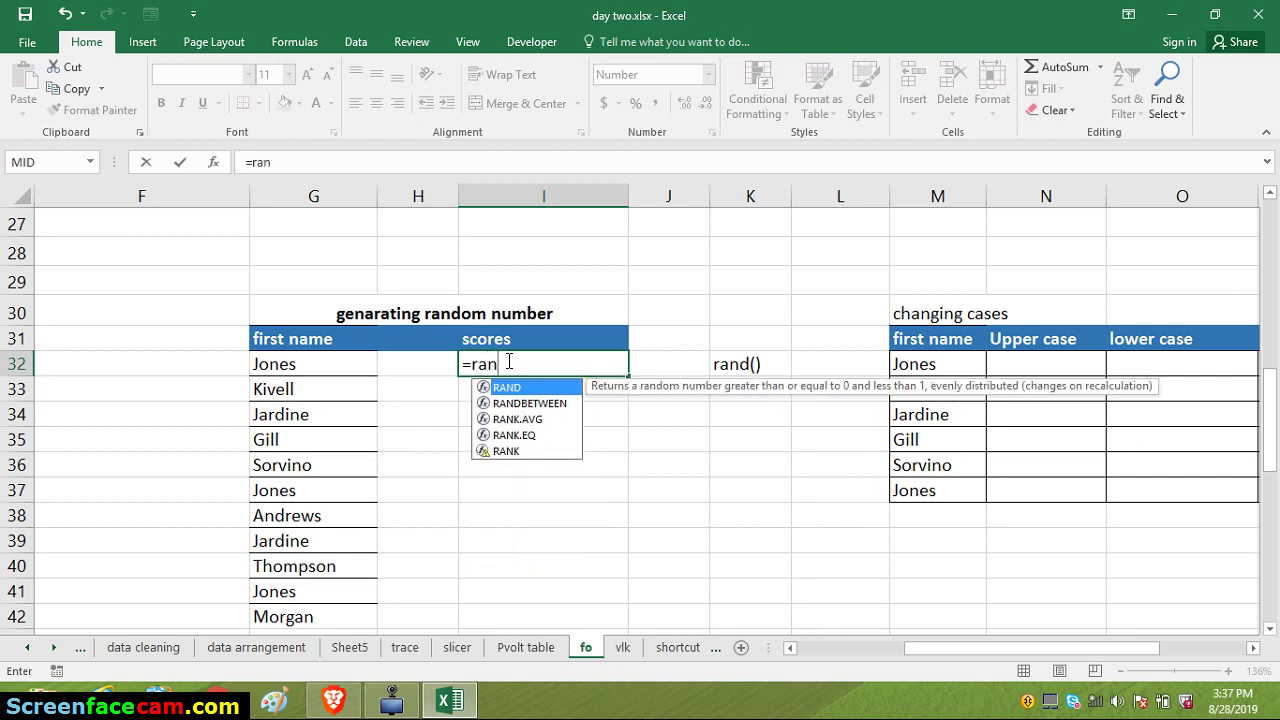
pyautogui.press('Tab')
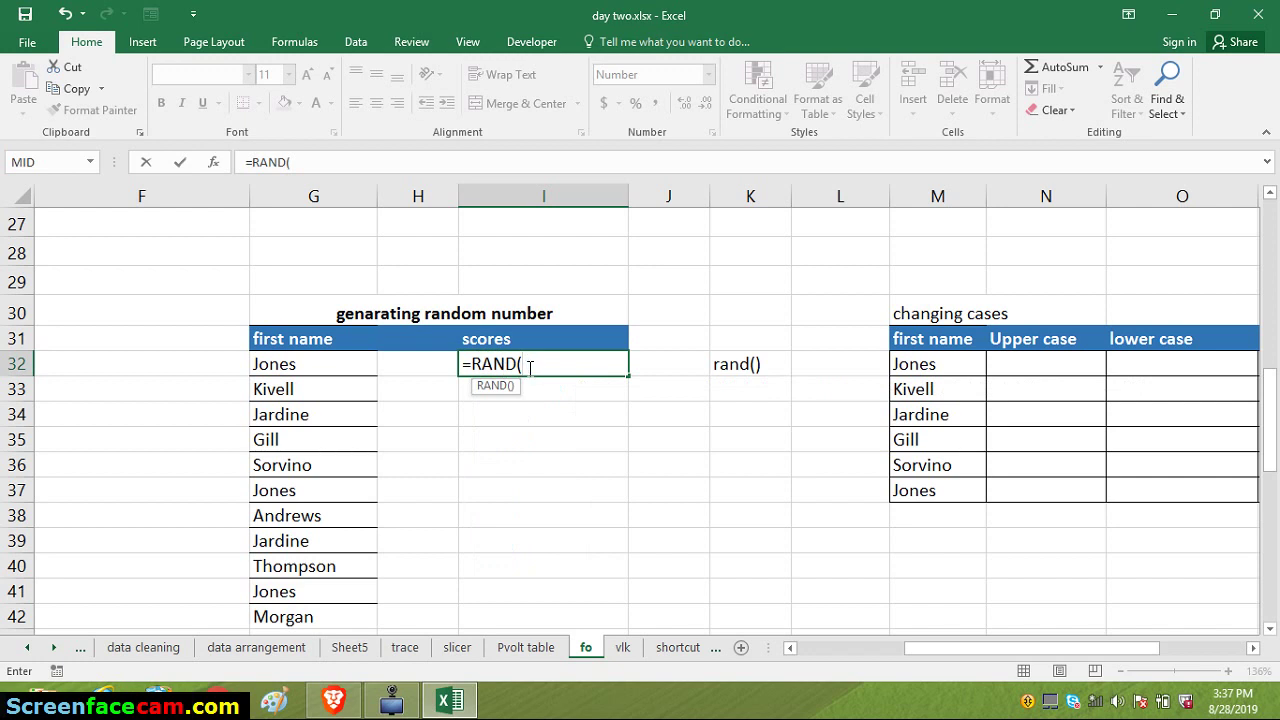
pyautogui.press('Return')
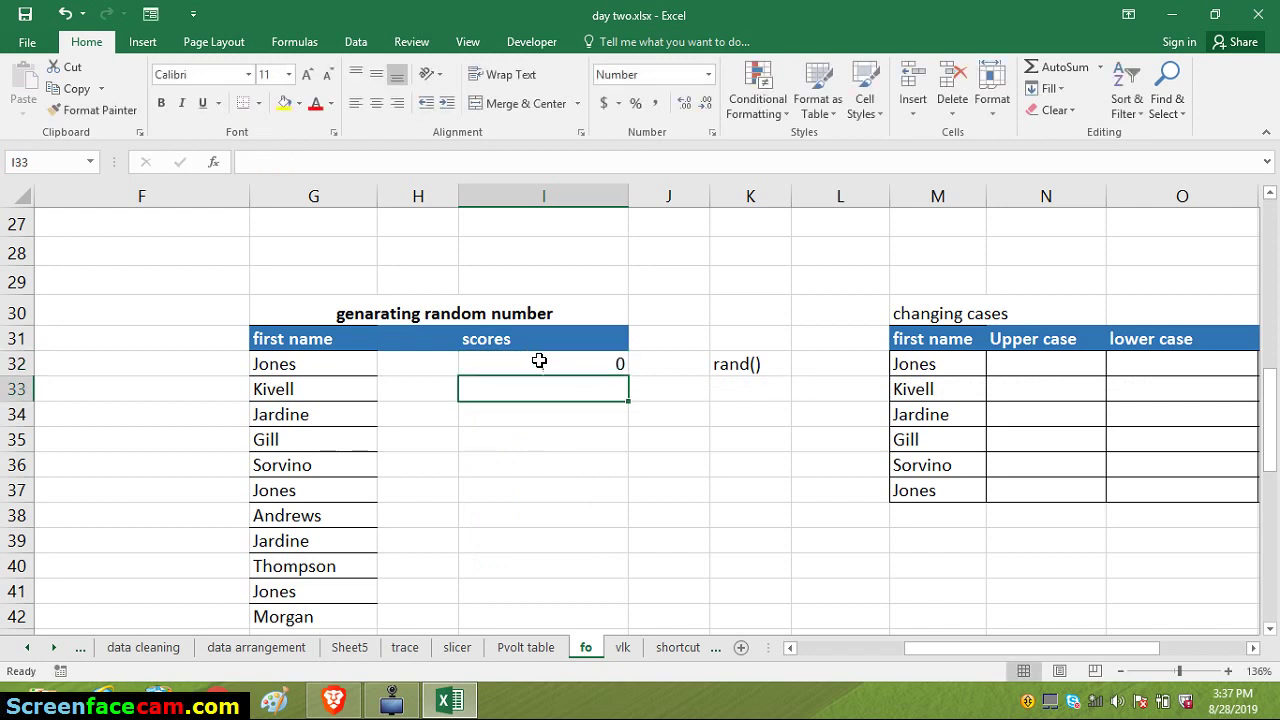
pyautogui.click(537, 358)
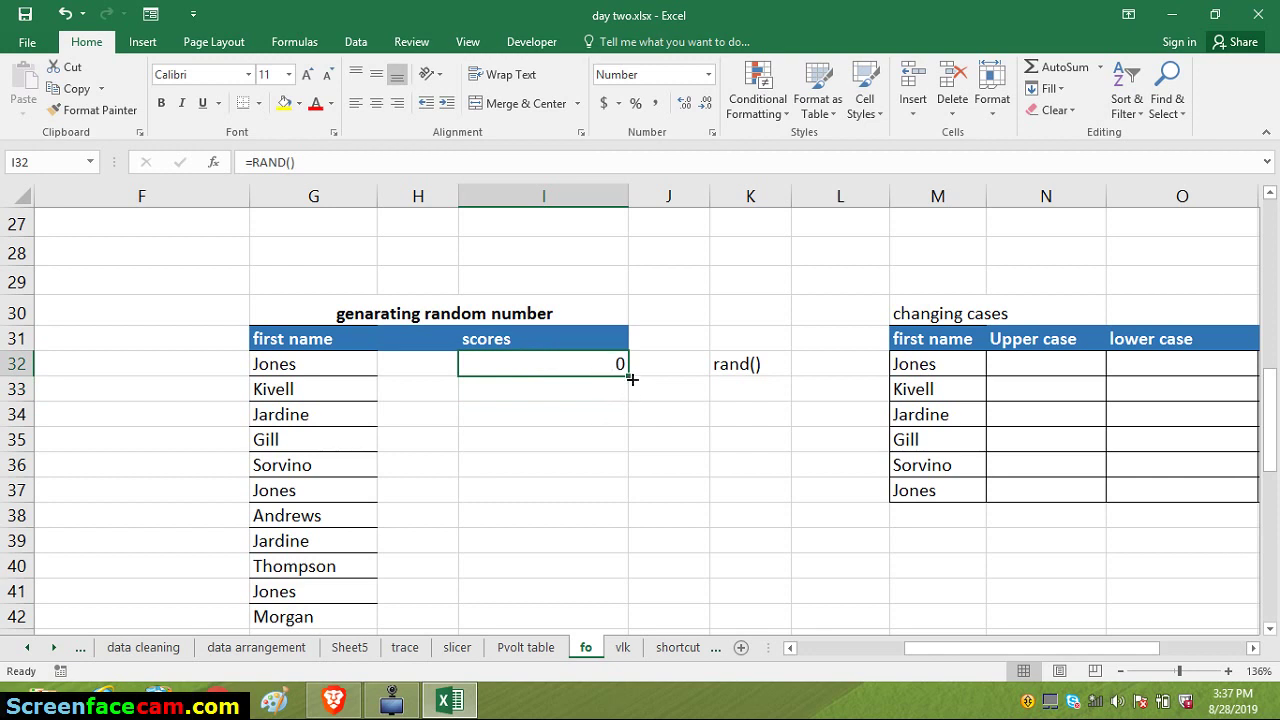
pyautogui.moveTo(632, 379); pyautogui.dragTo(637, 614)
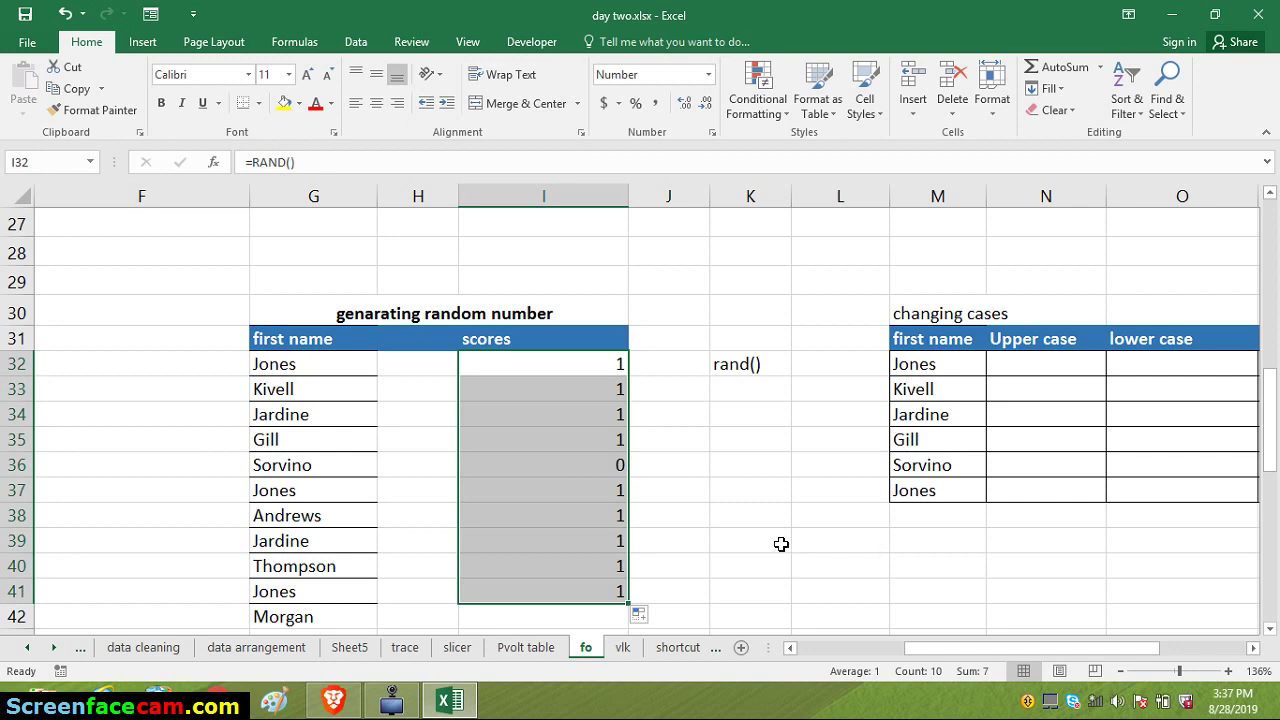
# Increase the scores in I32:I41 to 14 decimal places
pyautogui.click(691, 108)
pyautogui.click(692, 109)
pyautogui.click(691, 108)
pyautogui.click(691, 108)
pyautogui.click(691, 108)
pyautogui.click(691, 108)
pyautogui.click(691, 108)
pyautogui.click(691, 108)
pyautogui.click(691, 108)
pyautogui.click(691, 108)
pyautogui.click(691, 108)
pyautogui.click(691, 108)
pyautogui.click(691, 108)
pyautogui.click(691, 108)
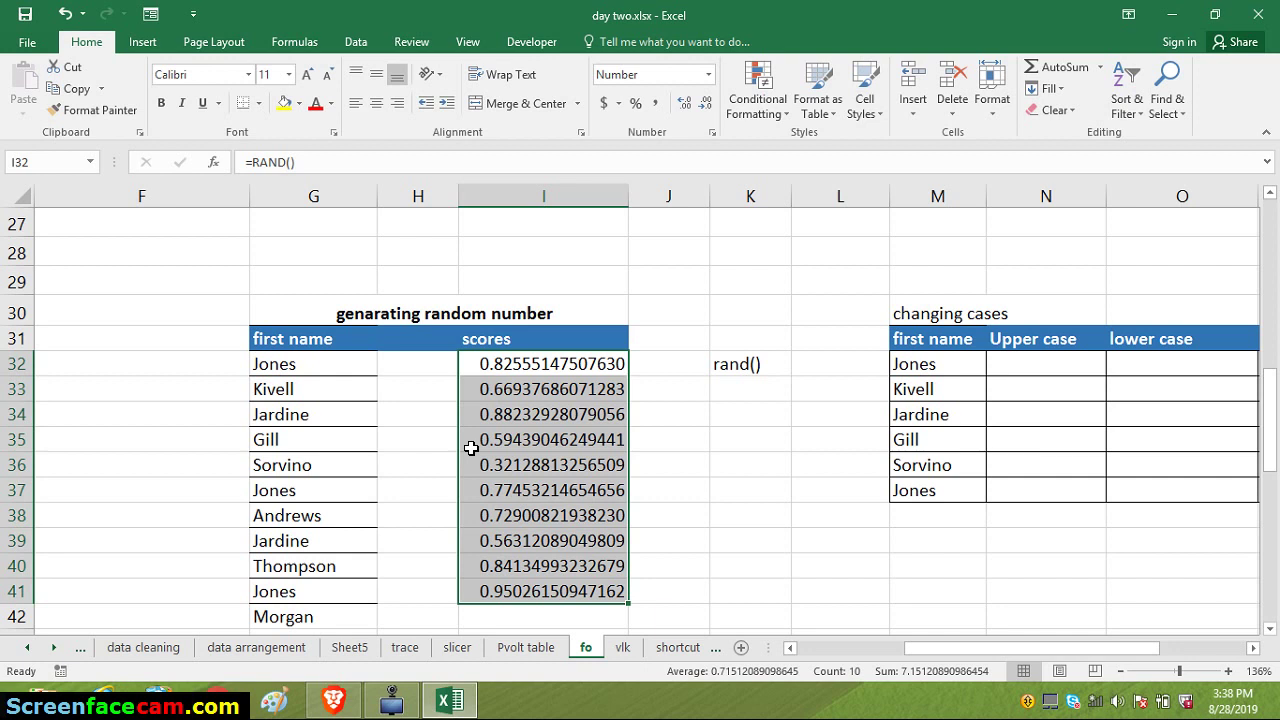
# Change the first score's formula in I32 to =RAND()*100 and fill it down through I41
pyautogui.doubleClick(558, 366)
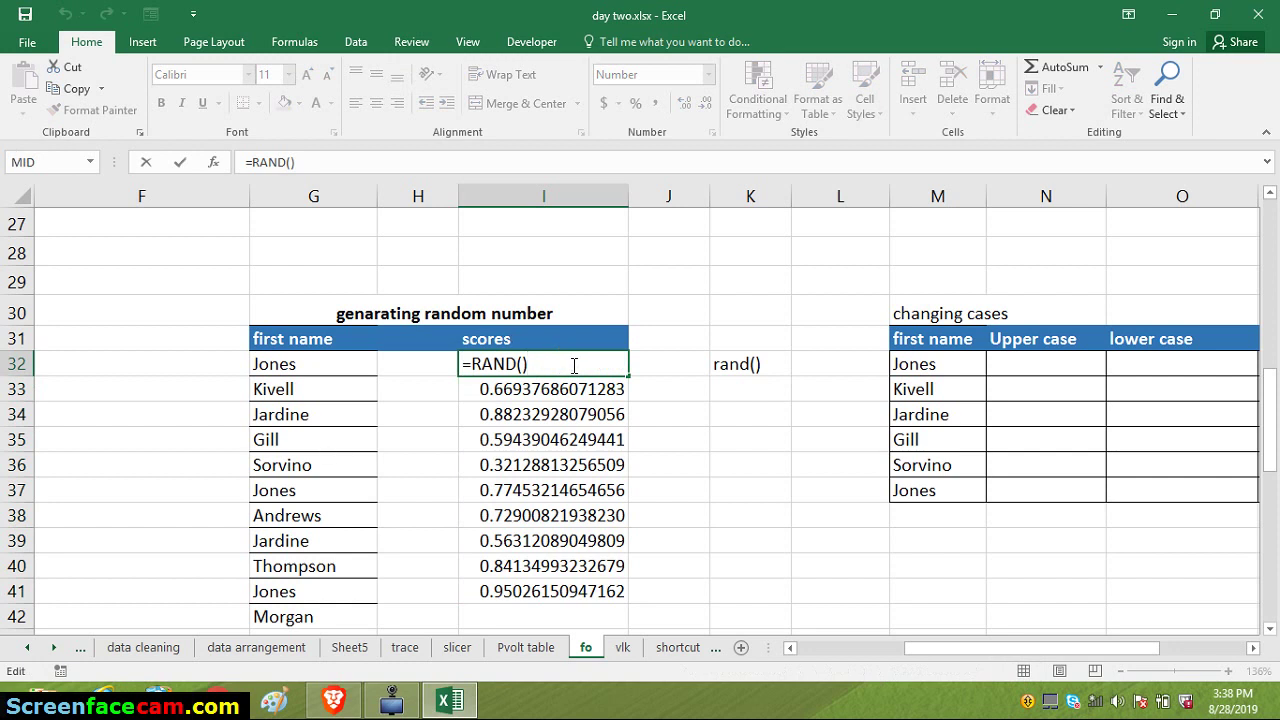
pyautogui.write('*100')
pyautogui.hotkey('ctrl', 'Return')
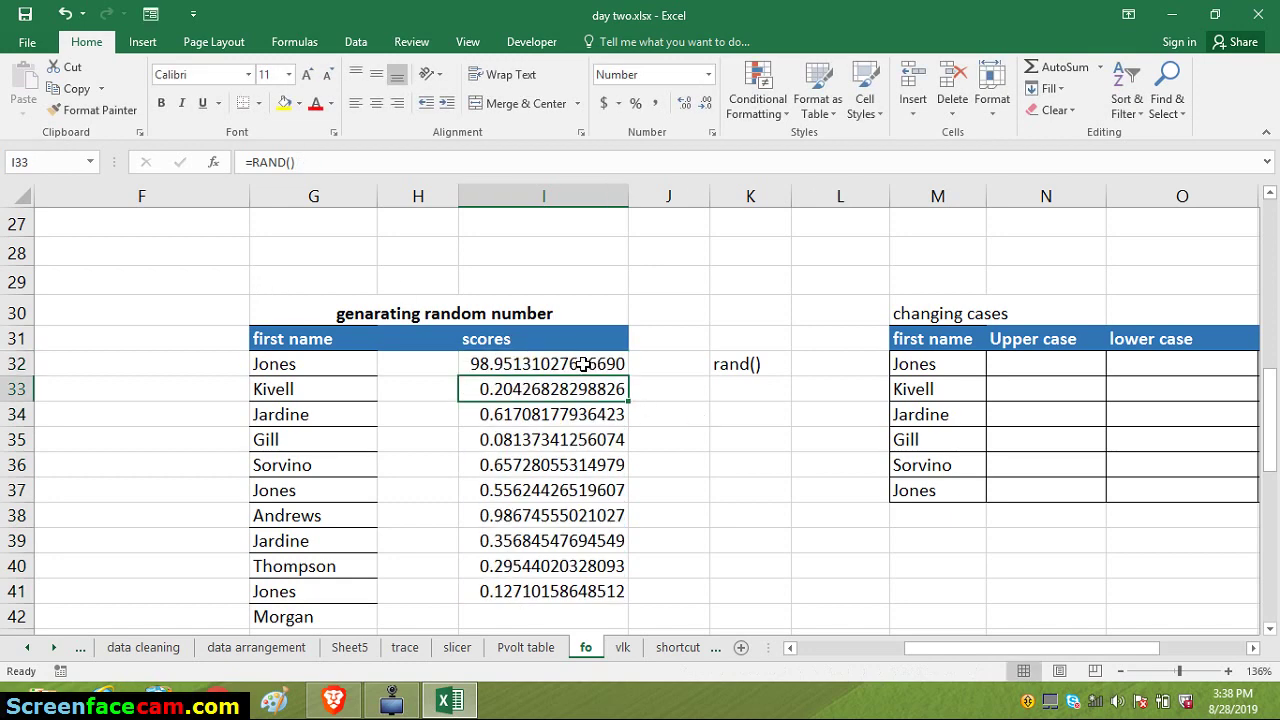
pyautogui.click(584, 366)
pyautogui.doubleClick(628, 376)
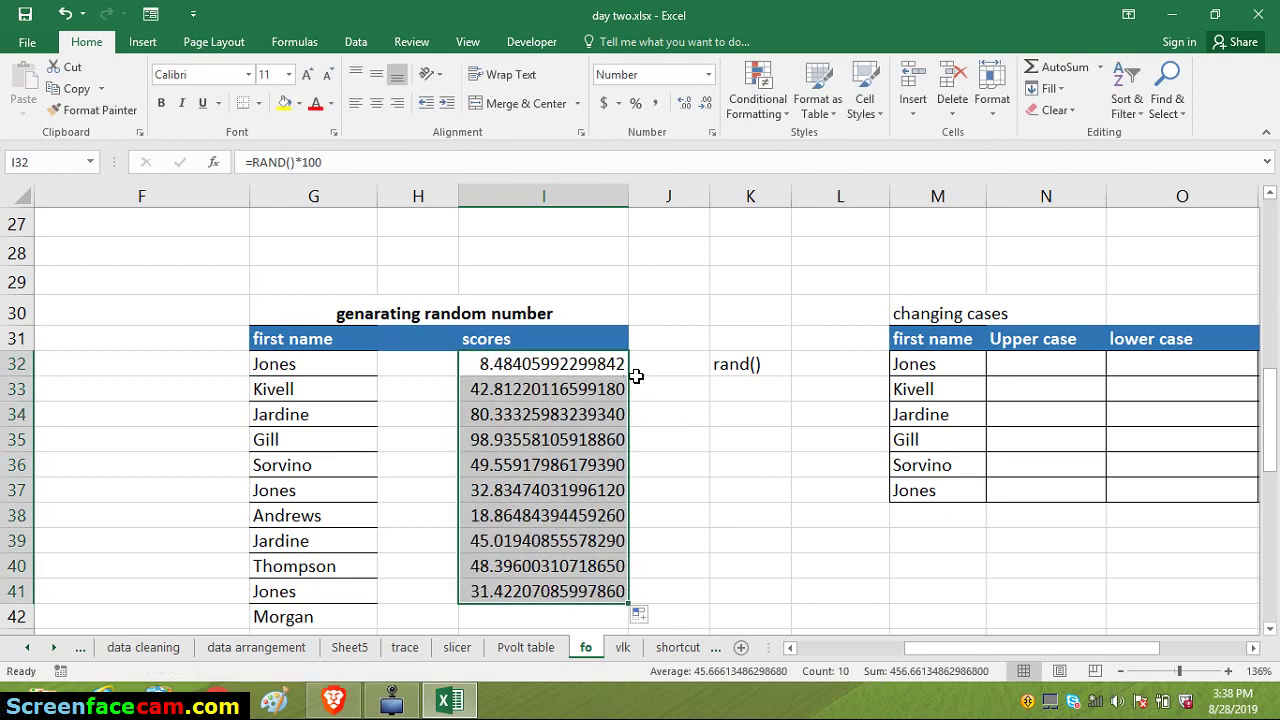
# Reduce the scores in I32:I41 to whole numbers with no decimal places
pyautogui.click(706, 107)
pyautogui.click(706, 107)
pyautogui.click(706, 107)
pyautogui.click(706, 107)
pyautogui.click(706, 107)
pyautogui.click(706, 107)
pyautogui.click(706, 107)
pyautogui.click(707, 108)
pyautogui.click(707, 108)
pyautogui.click(707, 108)
pyautogui.click(707, 108)
pyautogui.click(707, 108)
pyautogui.click(707, 108)
pyautogui.click(707, 108)
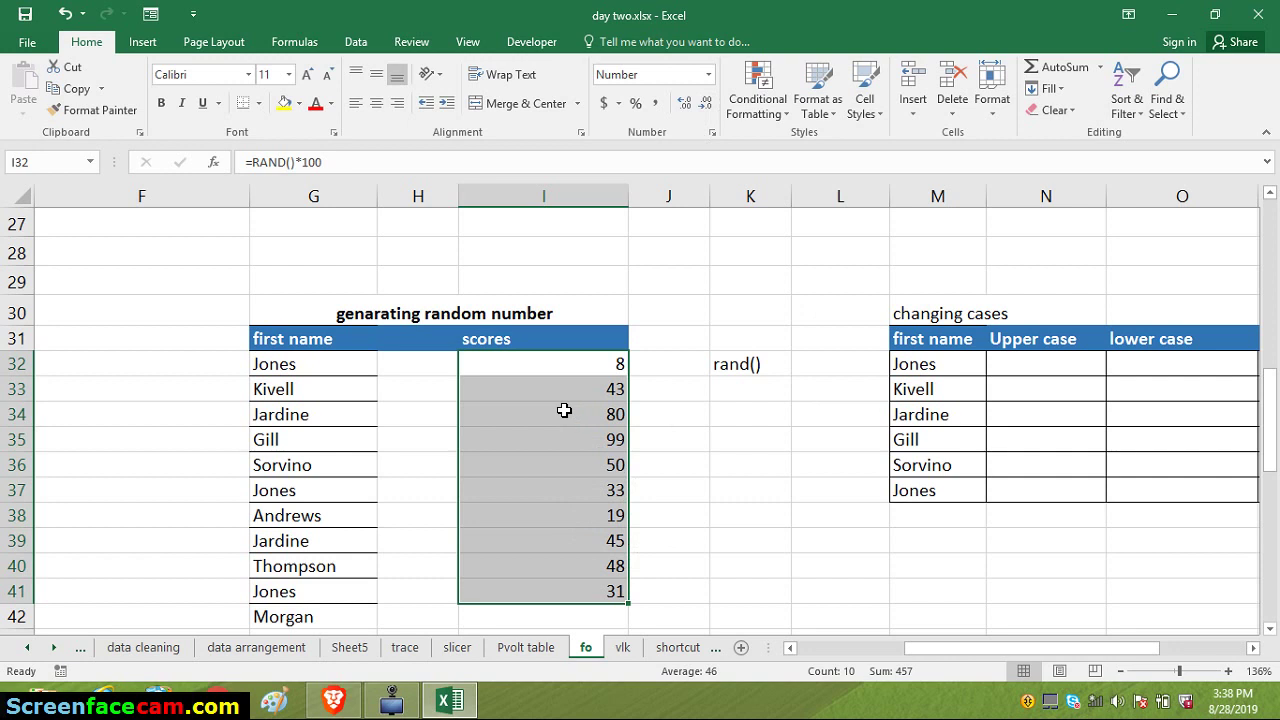
# Replace the formula in the first scores cell, I32, with =RANDBETWEEN(50,100)
pyautogui.click(512, 360)
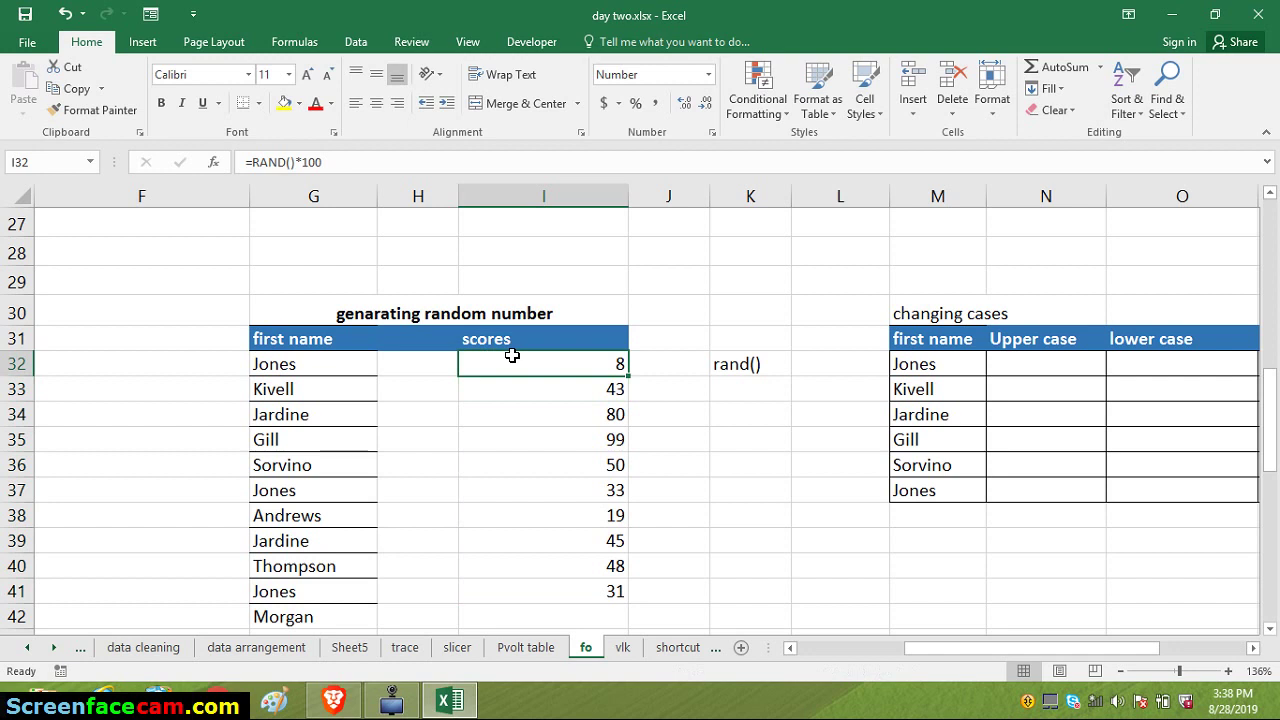
pyautogui.write('=')
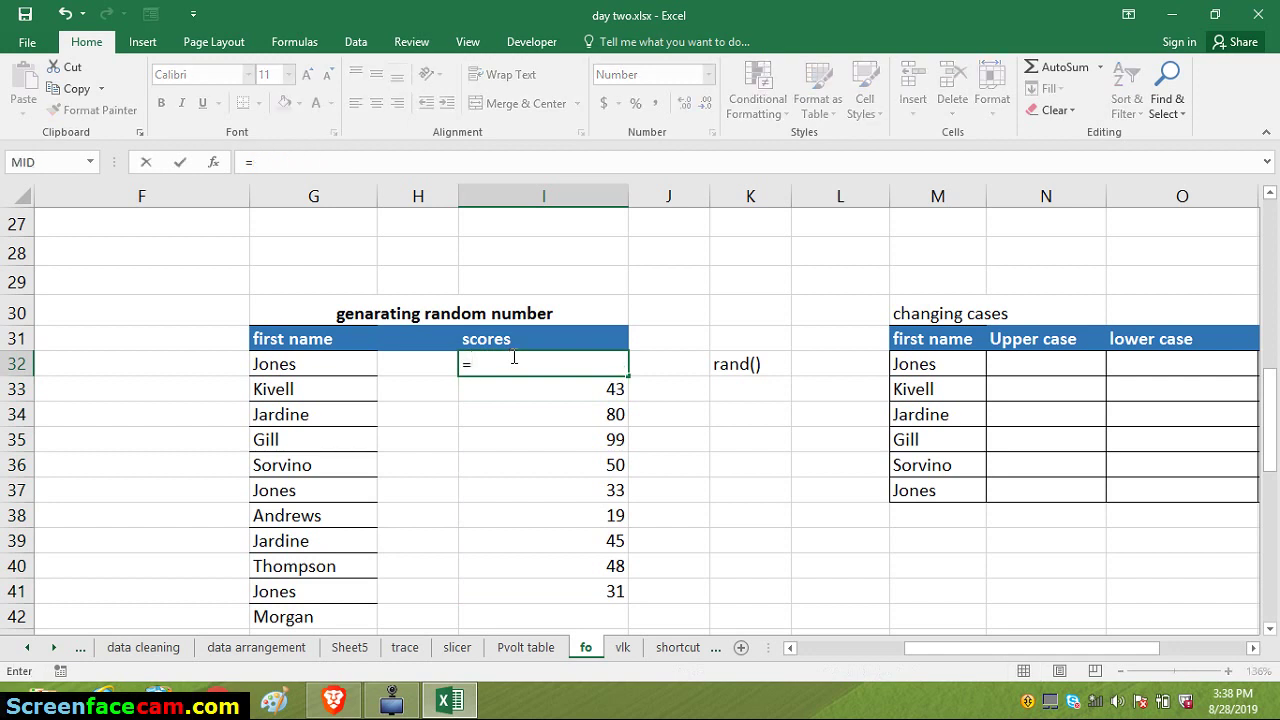
pyautogui.write('r')
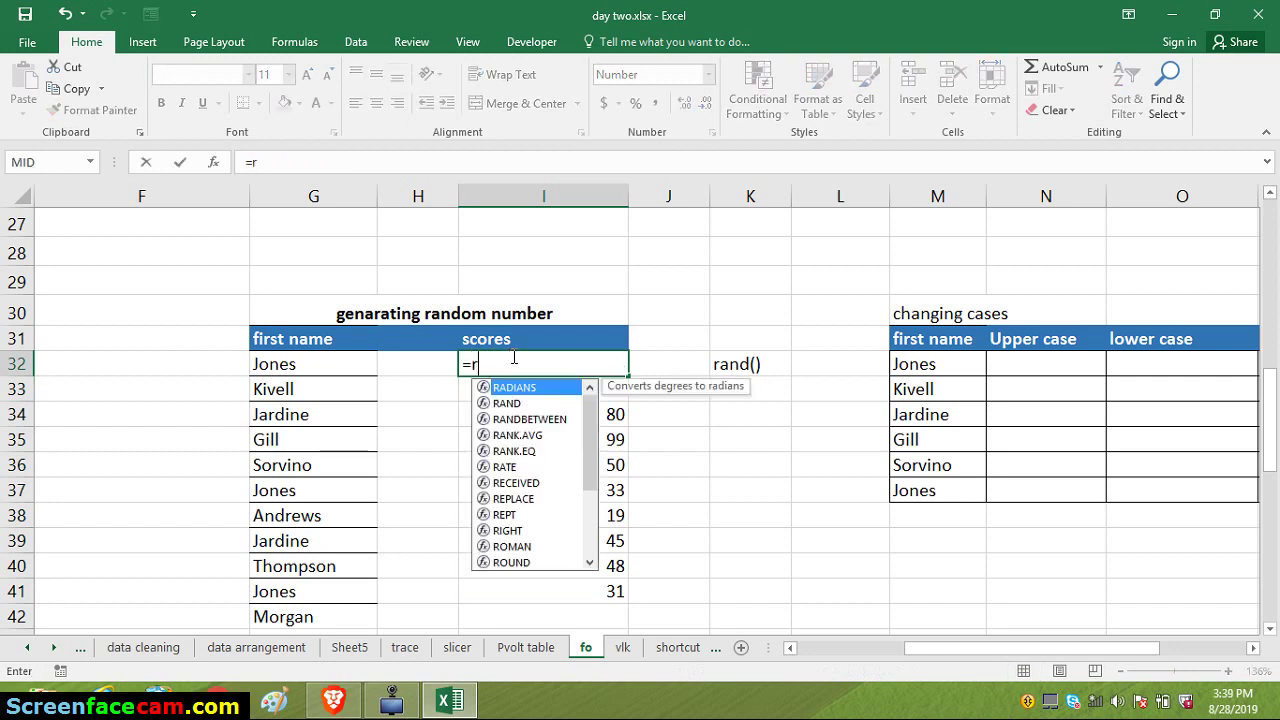
pyautogui.write('and')
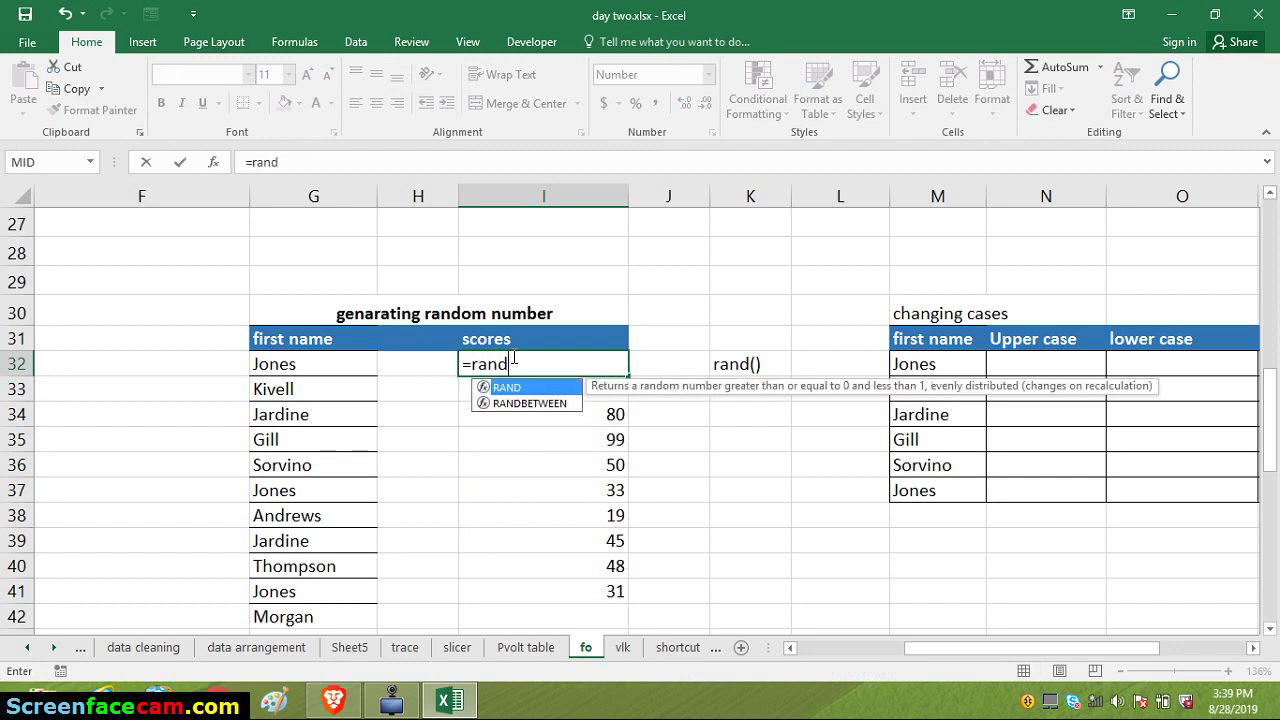
pyautogui.write('b')
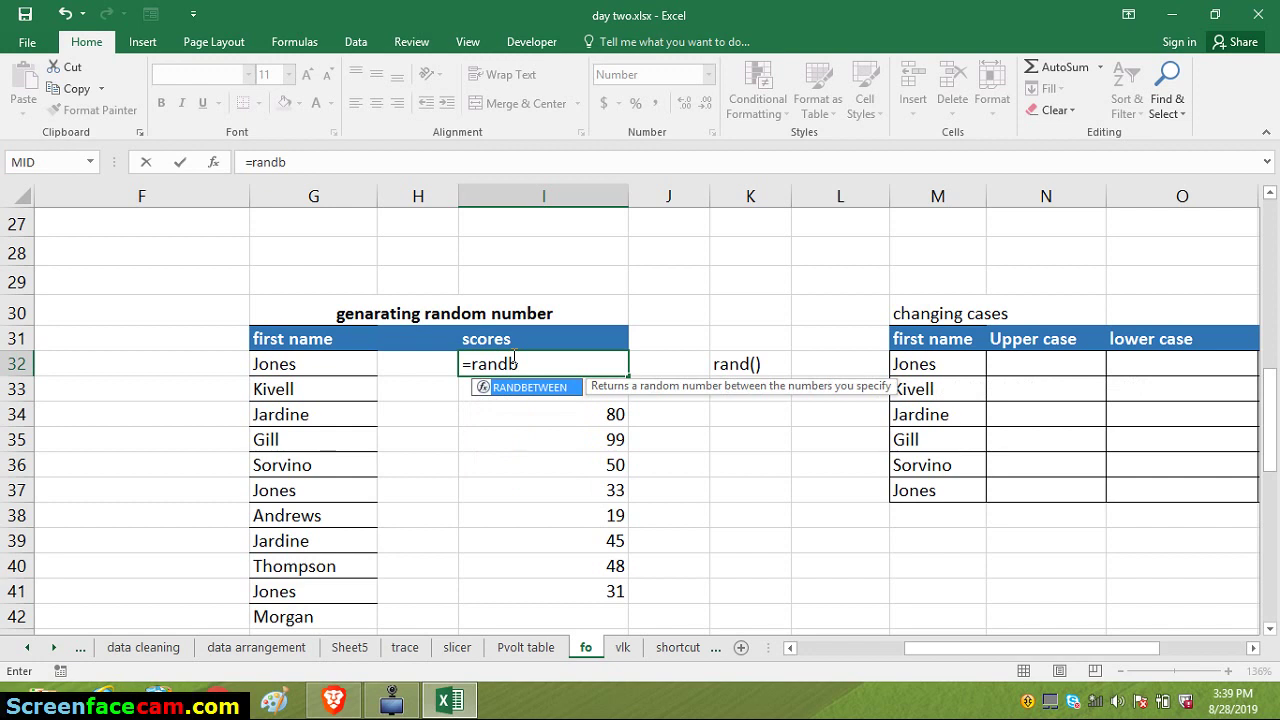
pyautogui.press('Tab')
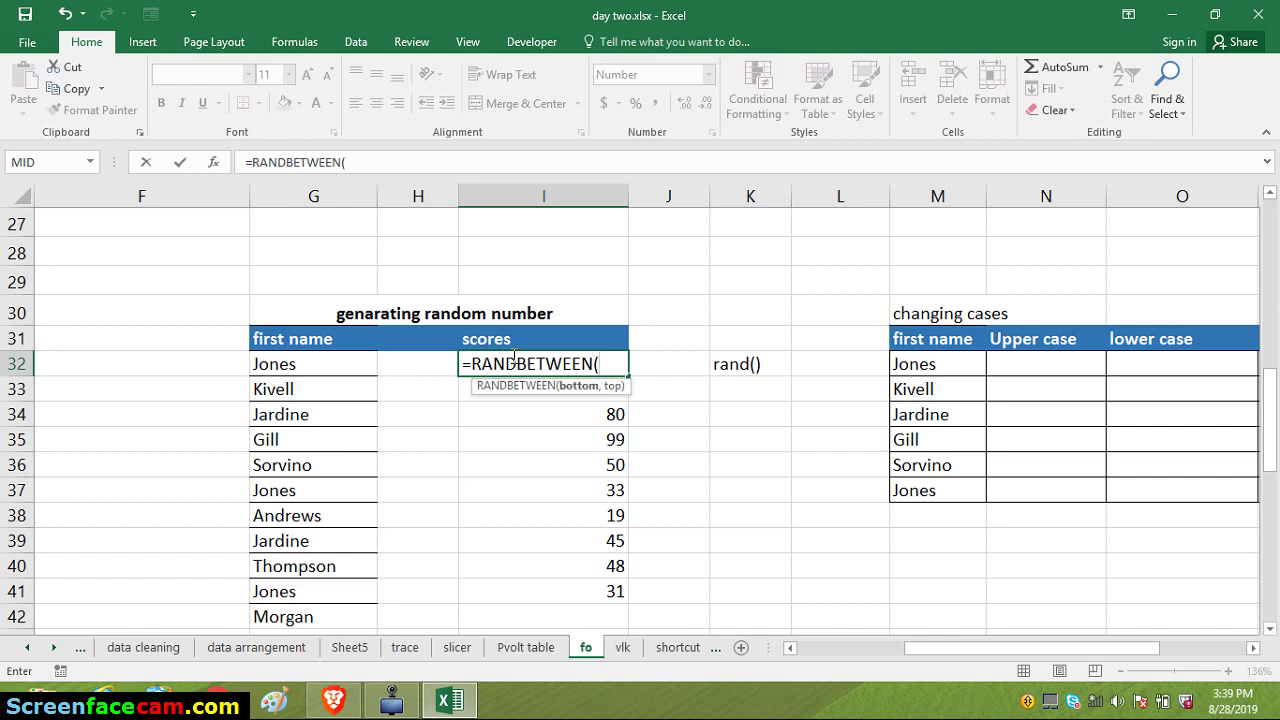
pyautogui.write('50,100')
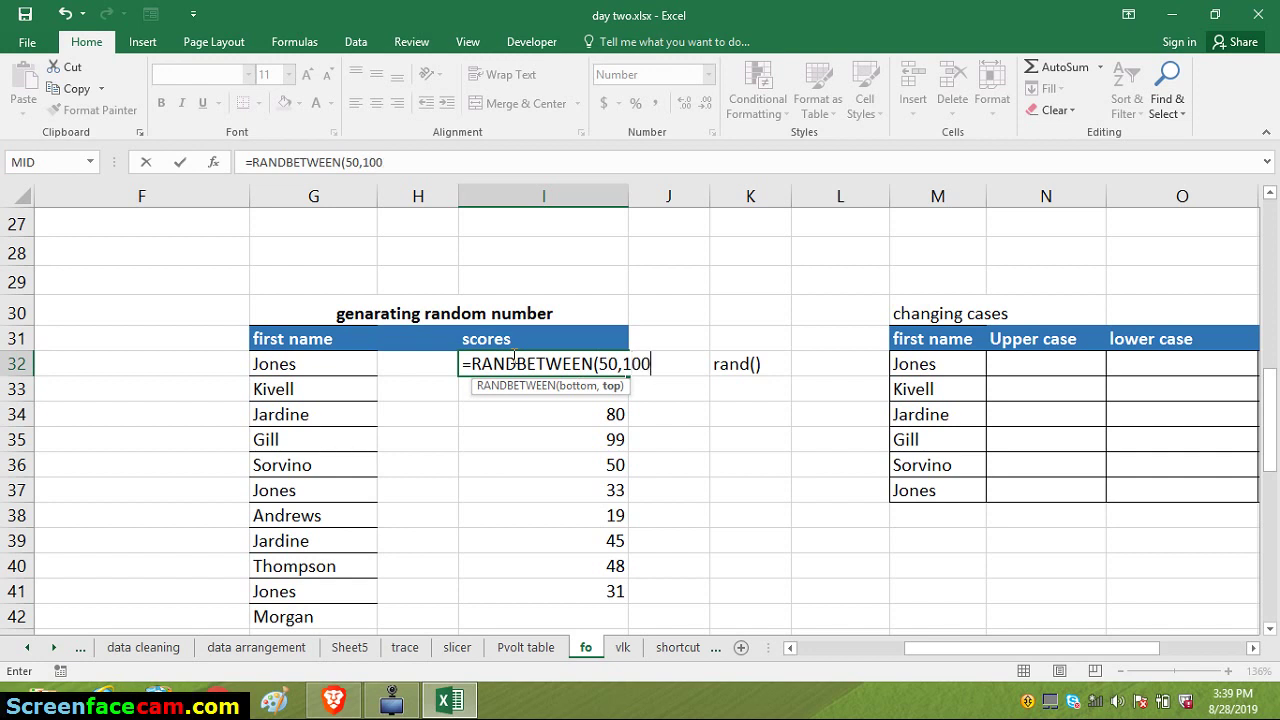
pyautogui.hotkey('ctrl', 'Return')
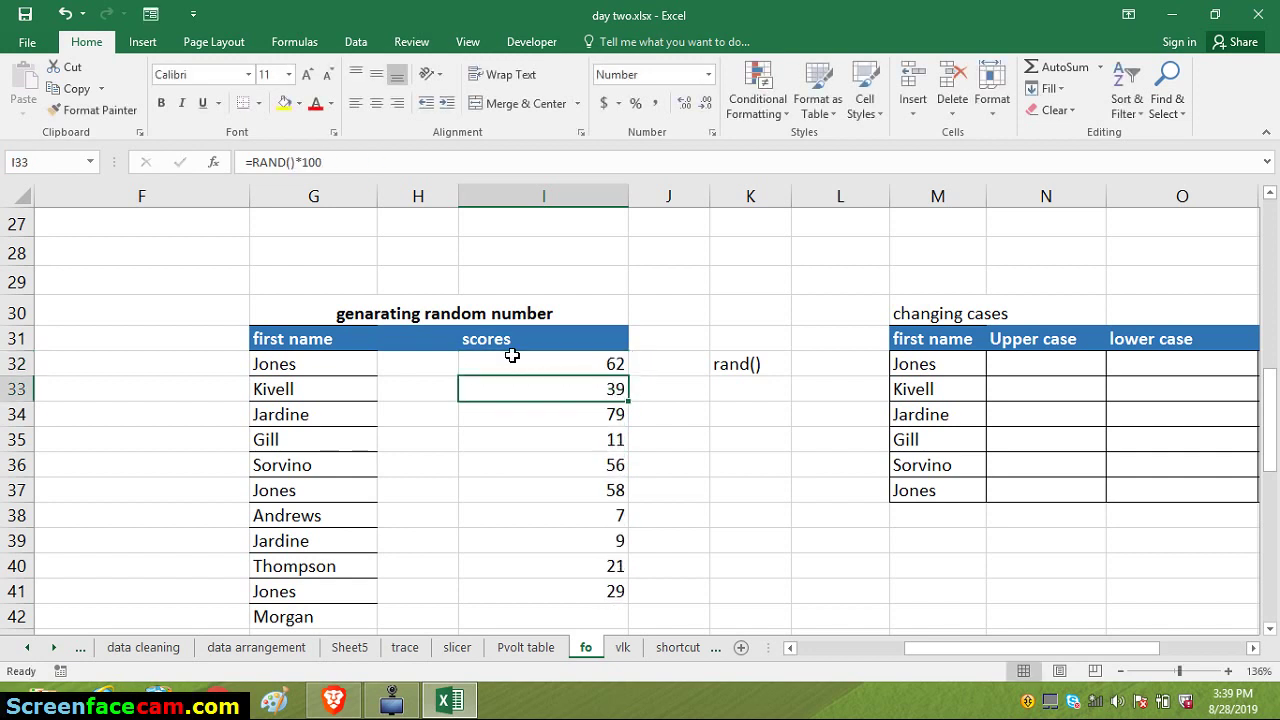
# Fill the RANDBETWEEN formula from I32 down the scores column to I41
pyautogui.click(588, 358)
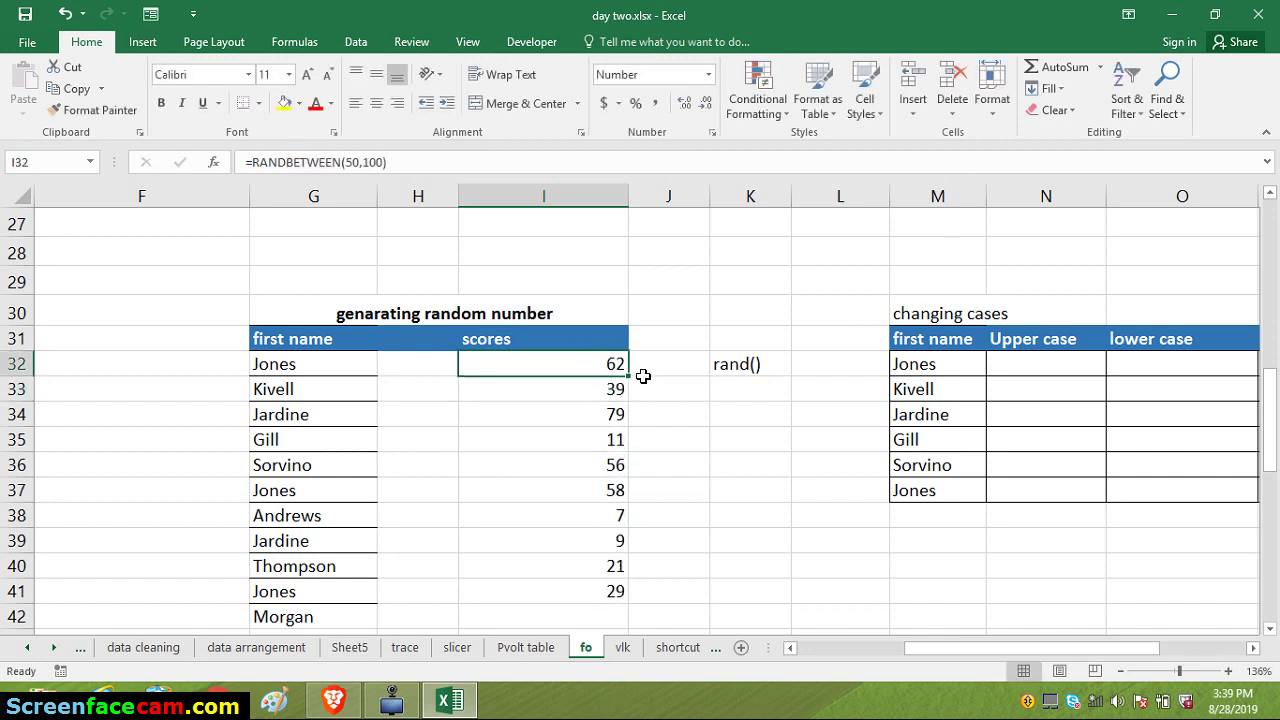
pyautogui.doubleClick(626, 376)
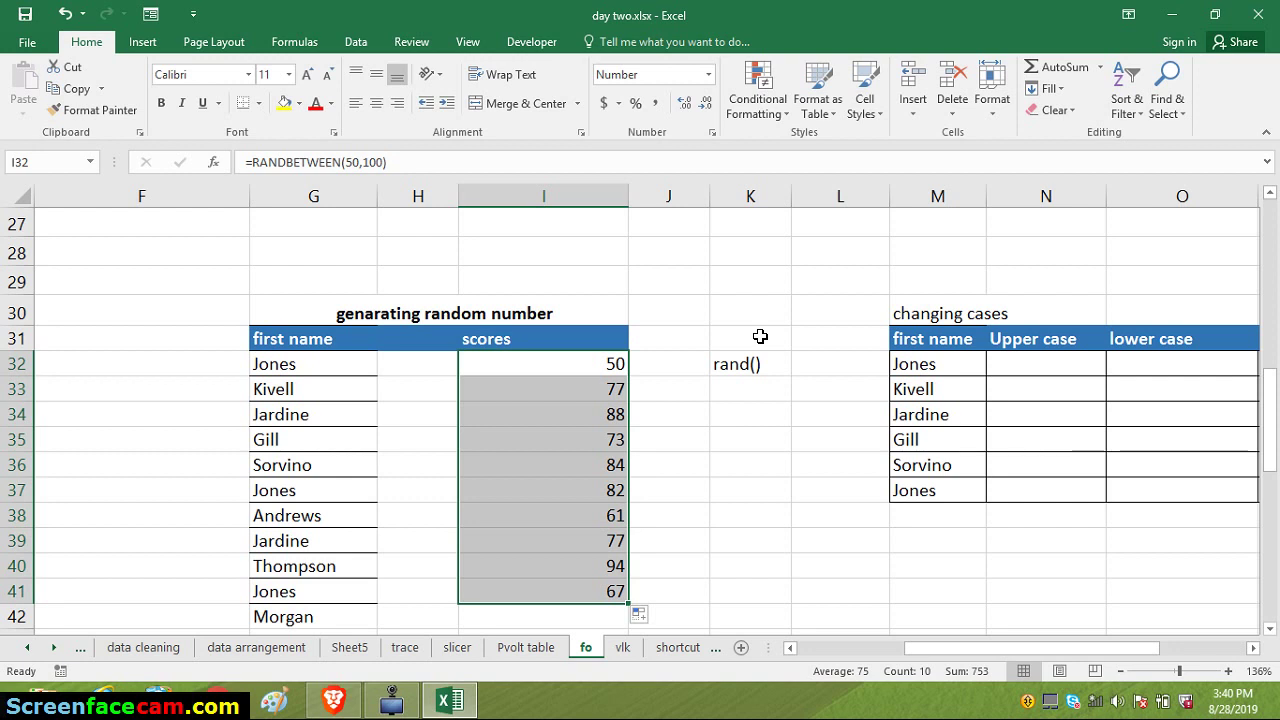
pyautogui.click(691, 431)
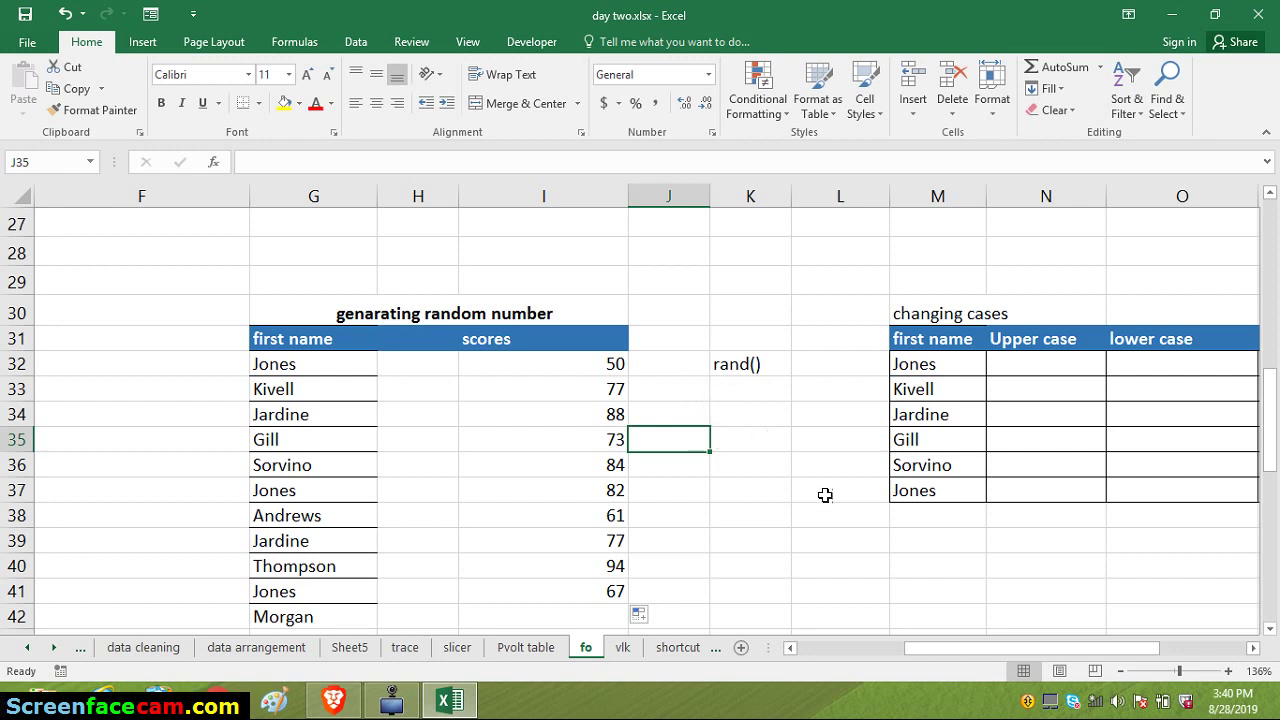
# Enter =UPPER(M32) in N32, the first Upper case cell of the changing cases table
pyautogui.moveTo(977, 650); pyautogui.dragTo(984, 638)
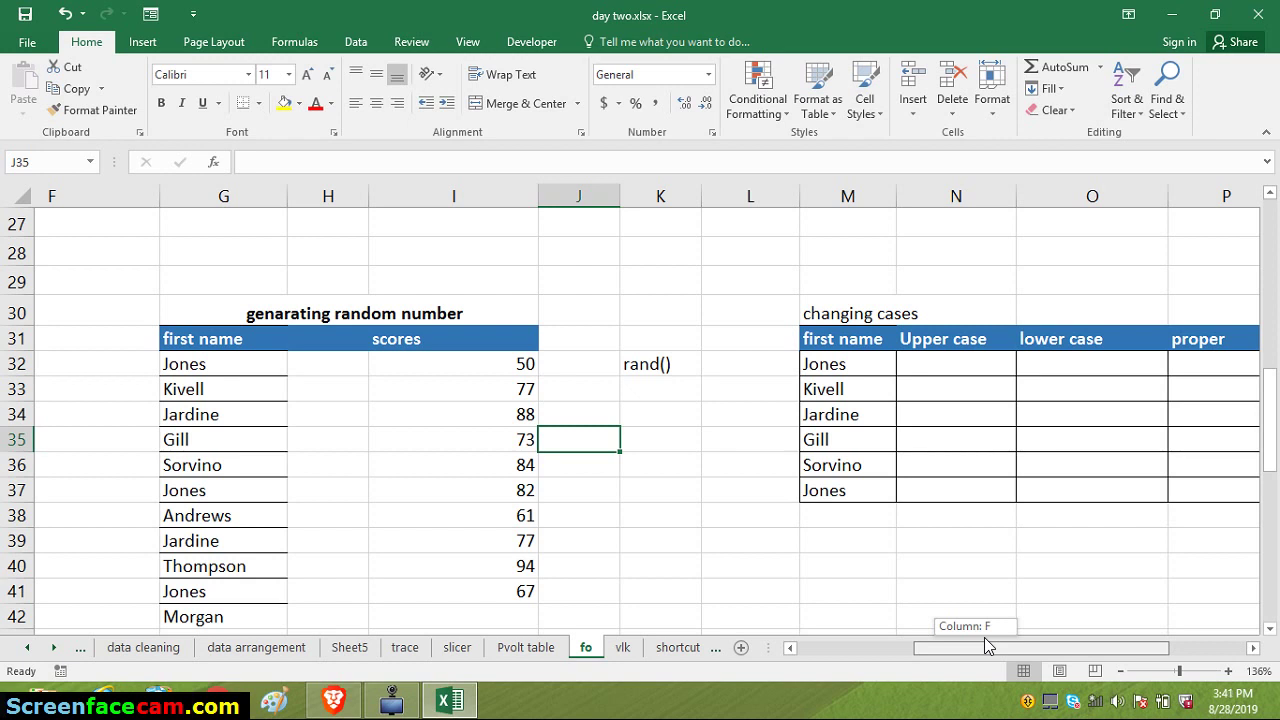
pyautogui.moveTo(984, 637); pyautogui.dragTo(998, 637)
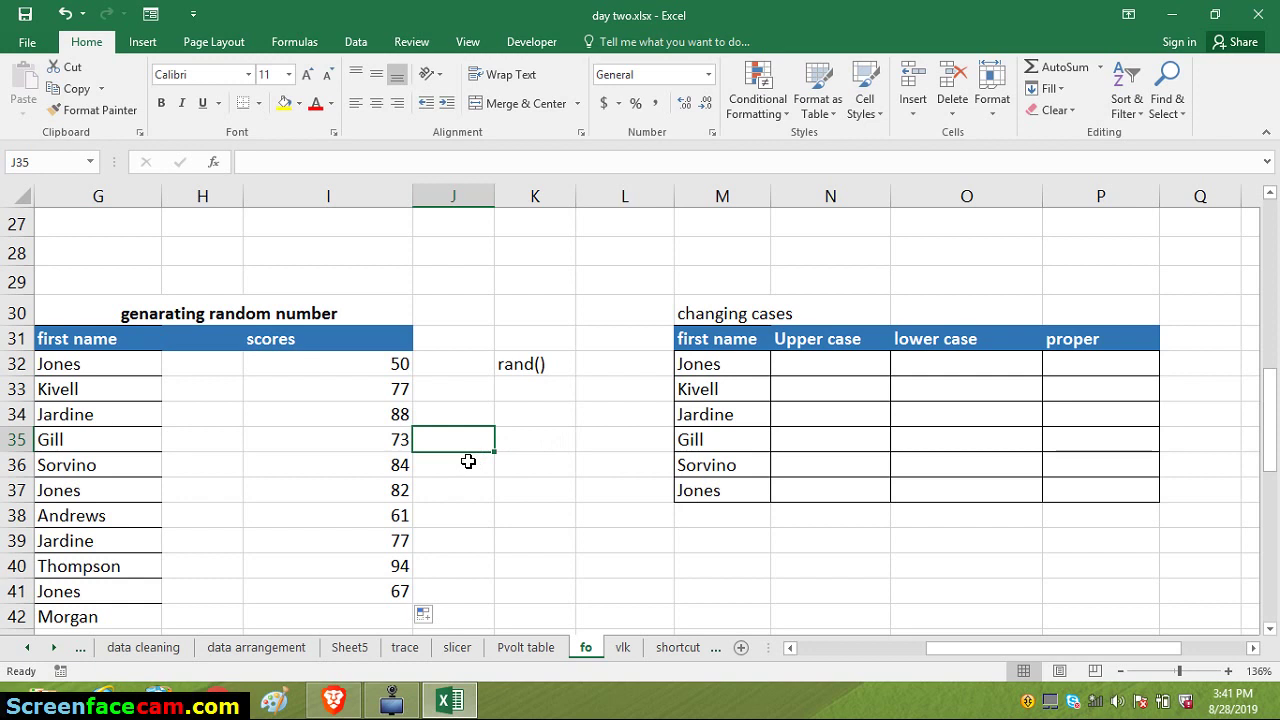
pyautogui.click(747, 446)
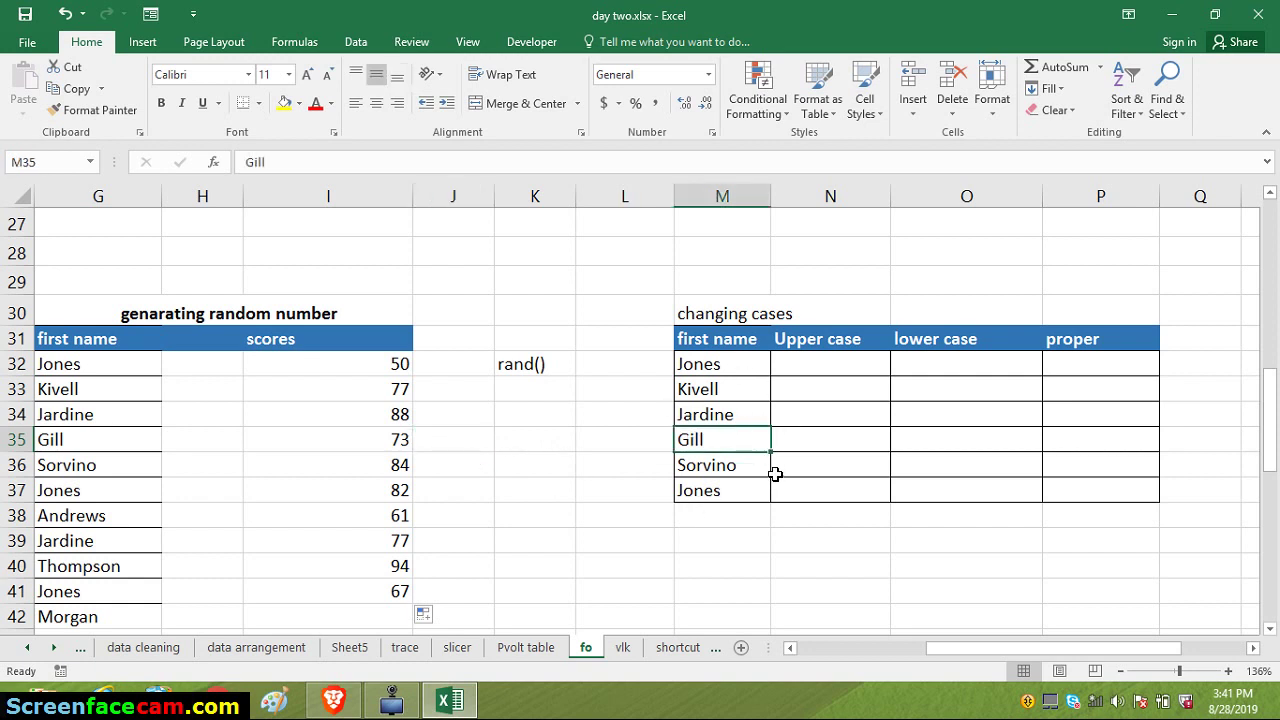
pyautogui.click(812, 366)
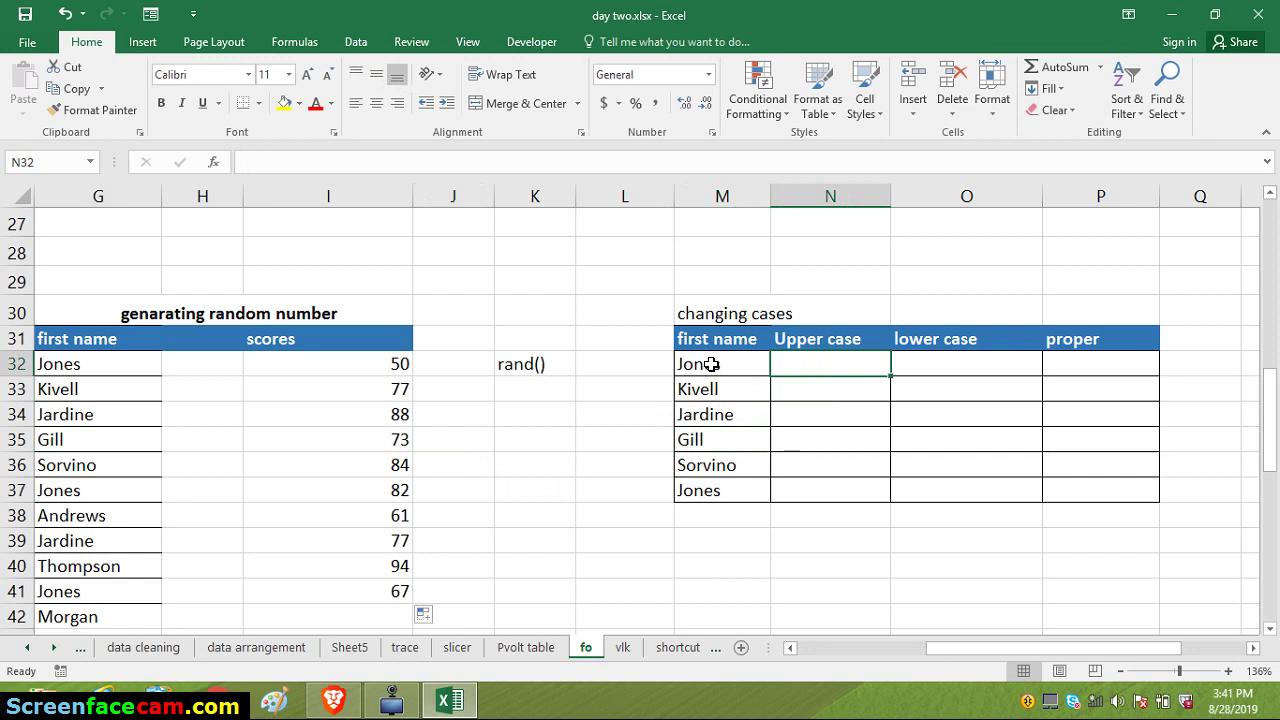
pyautogui.moveTo(699, 364); pyautogui.dragTo(727, 494)
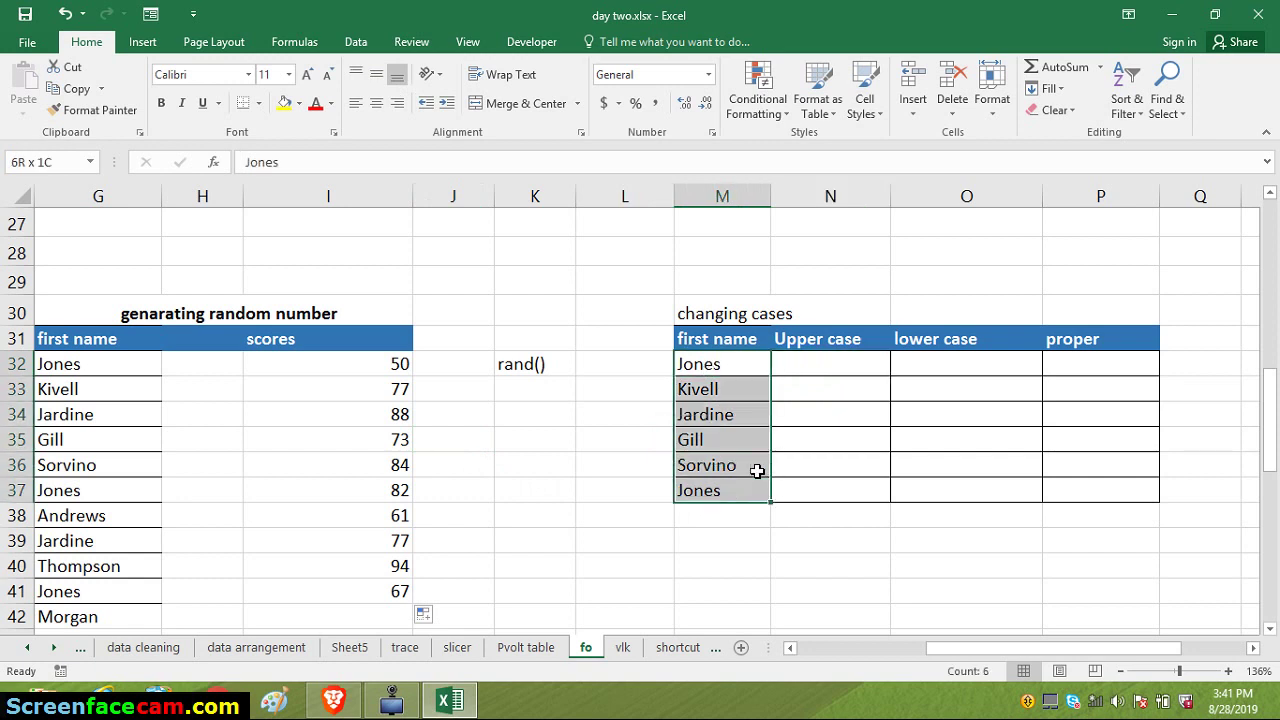
pyautogui.click(786, 368)
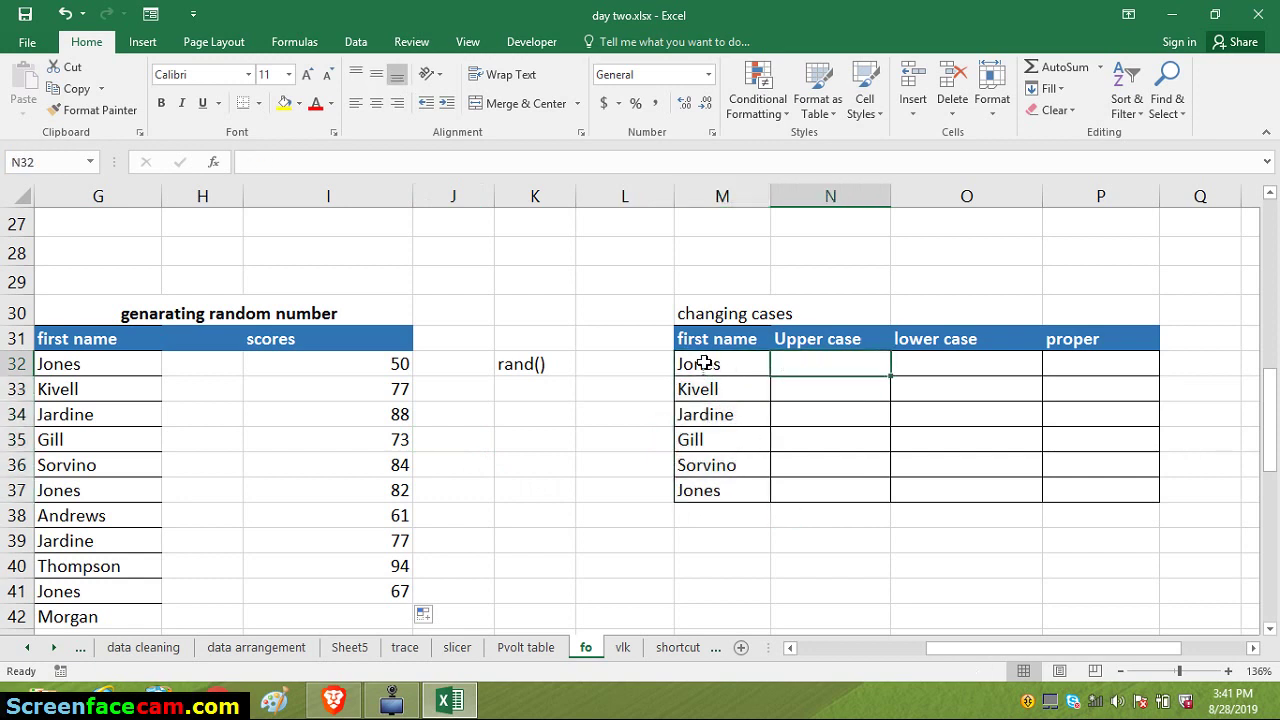
pyautogui.write('=')
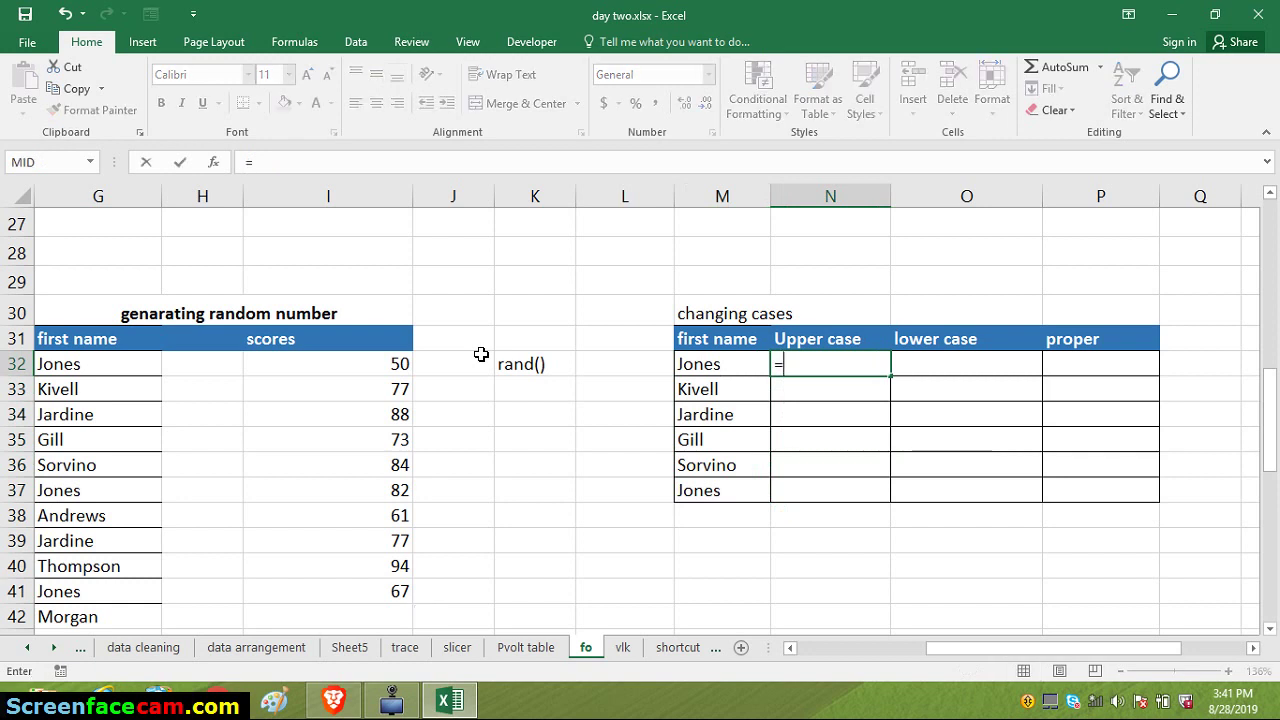
pyautogui.write('up')
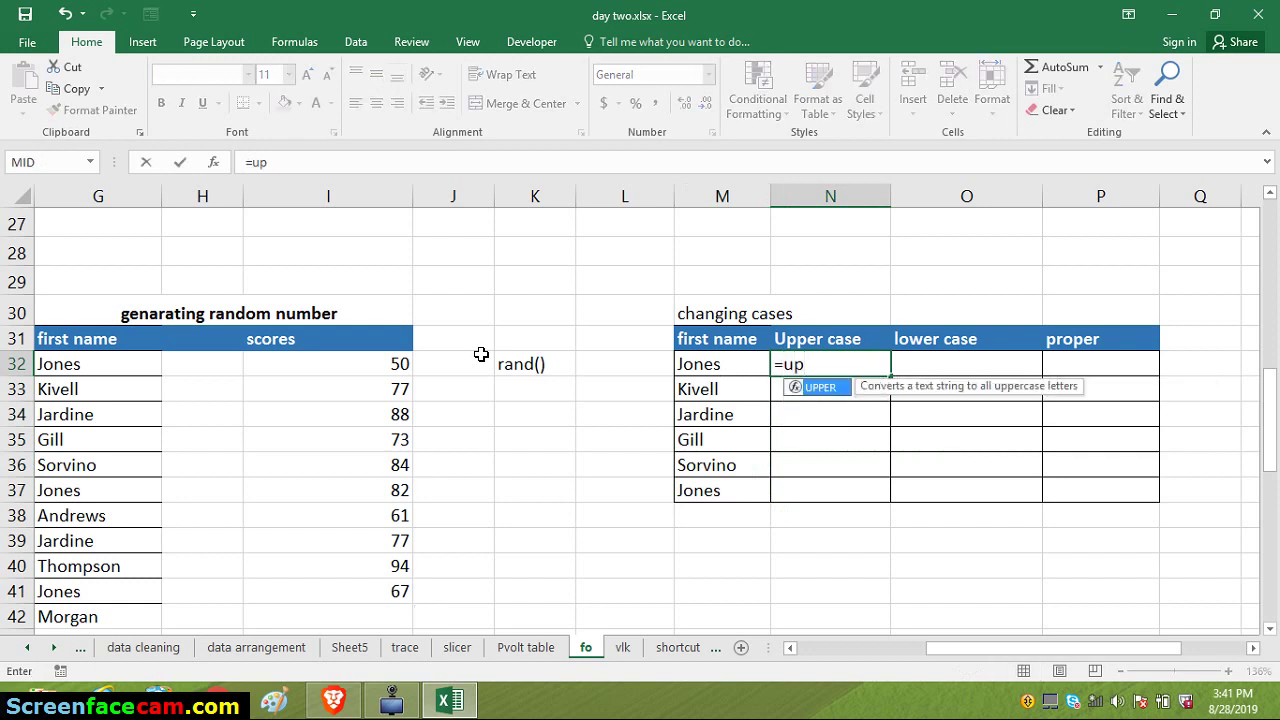
pyautogui.press('Tab')
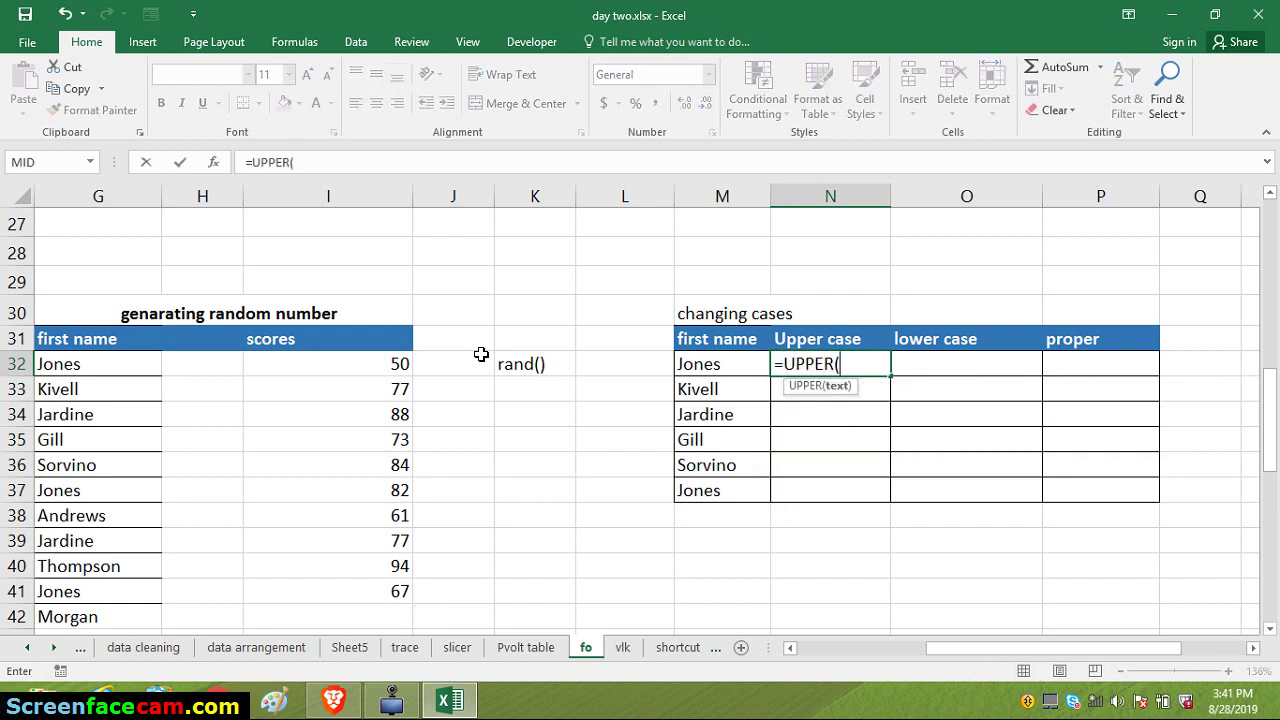
pyautogui.click(694, 356)
pyautogui.hotkey('ctrl', 'Return')
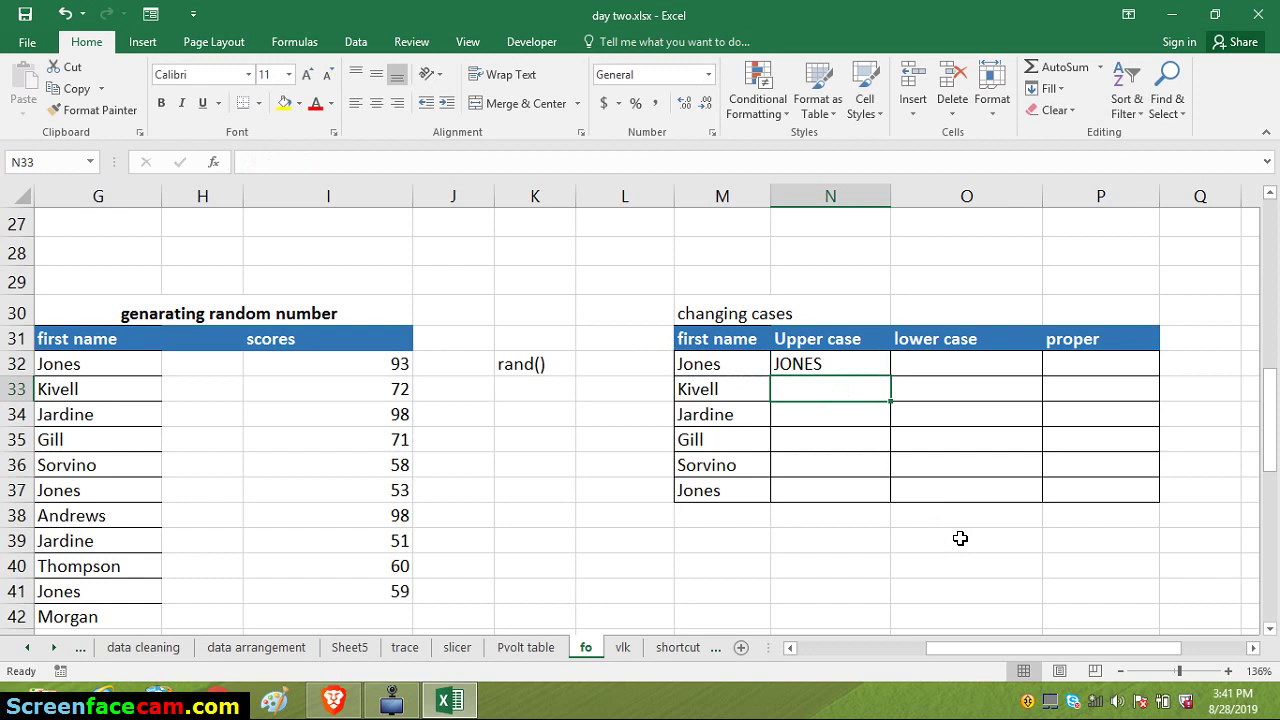
# Fill the UPPER formula from N32 down the Upper case column to N37
pyautogui.click(864, 365)
pyautogui.doubleClick(890, 376)
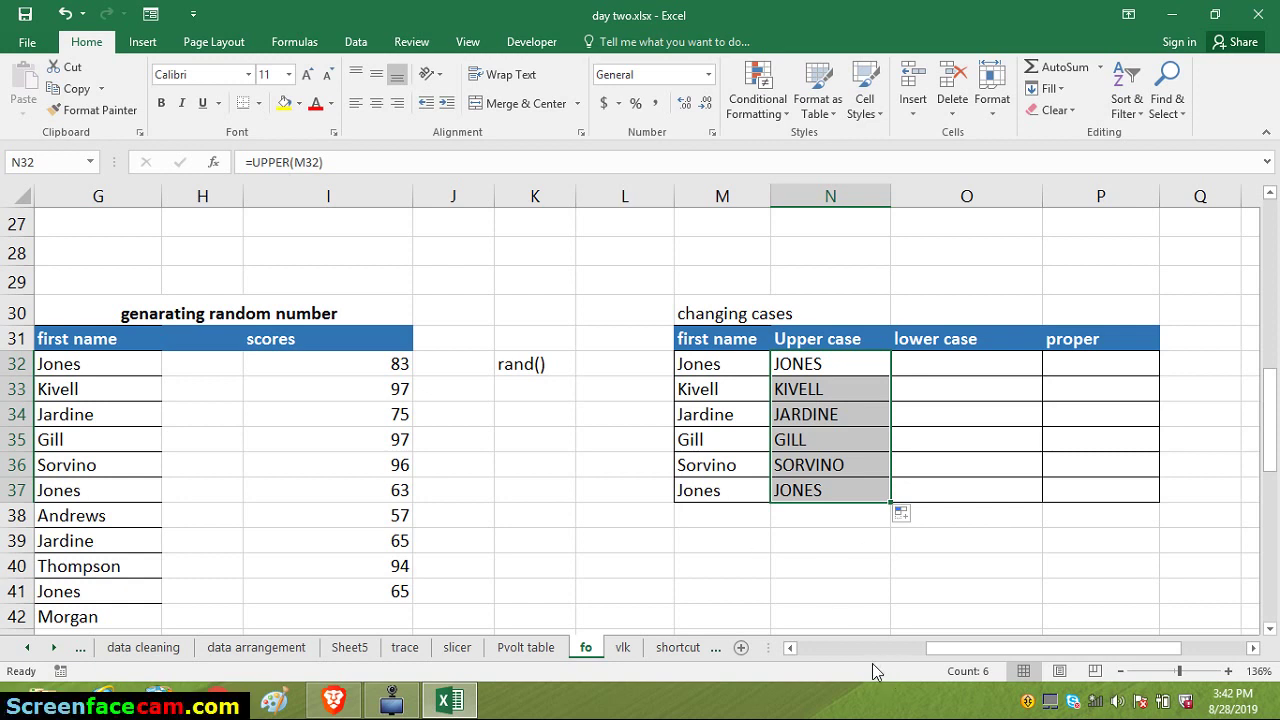
pyautogui.click(858, 379)
pyautogui.click(872, 364)
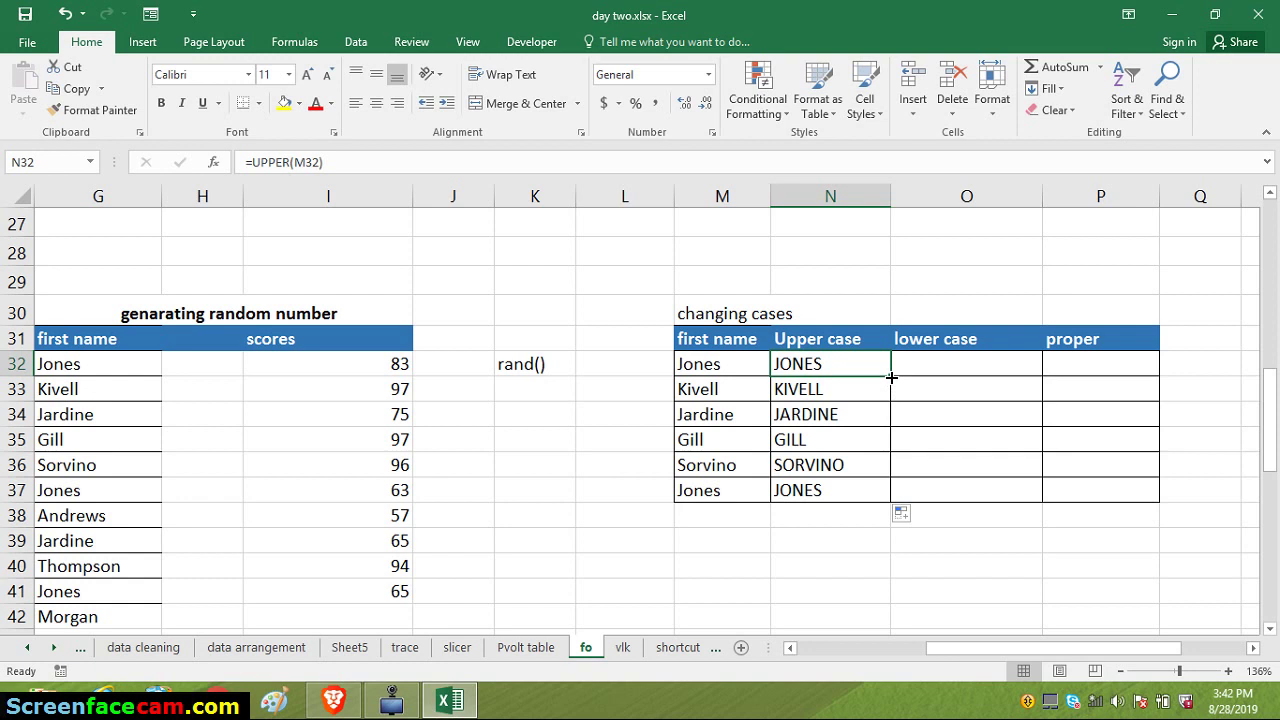
pyautogui.doubleClick(891, 377)
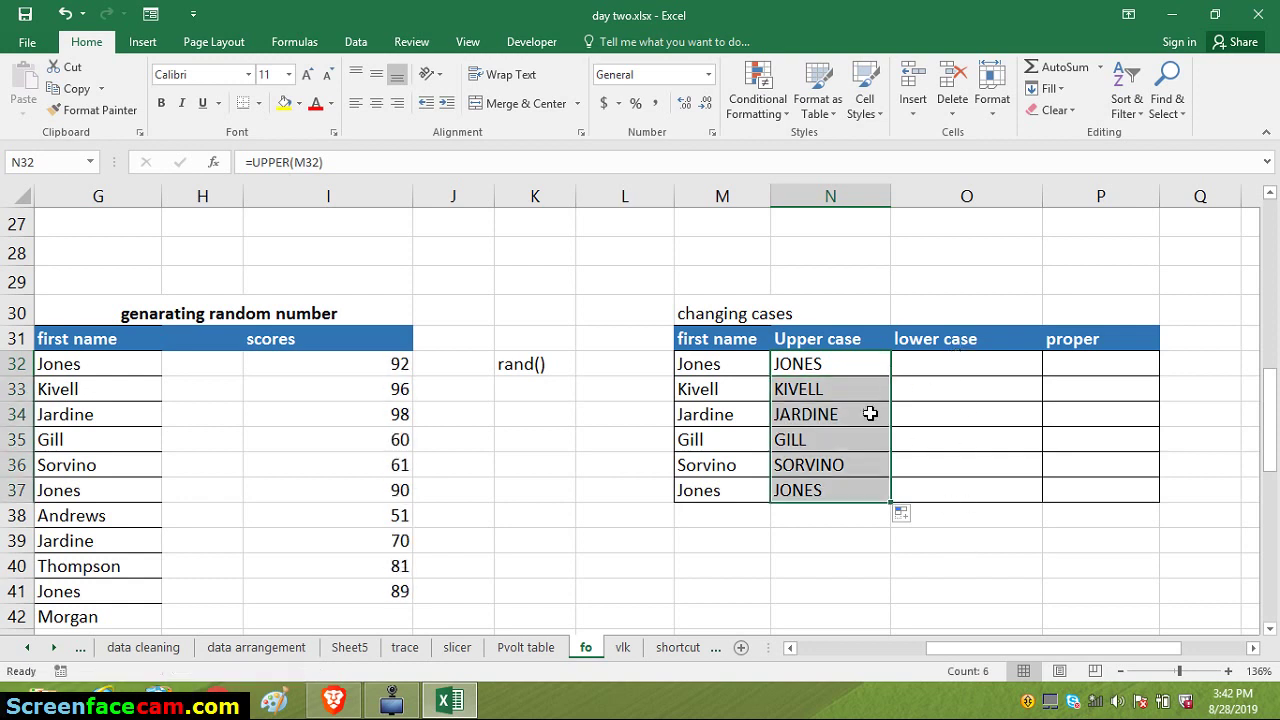
pyautogui.click(700, 390)
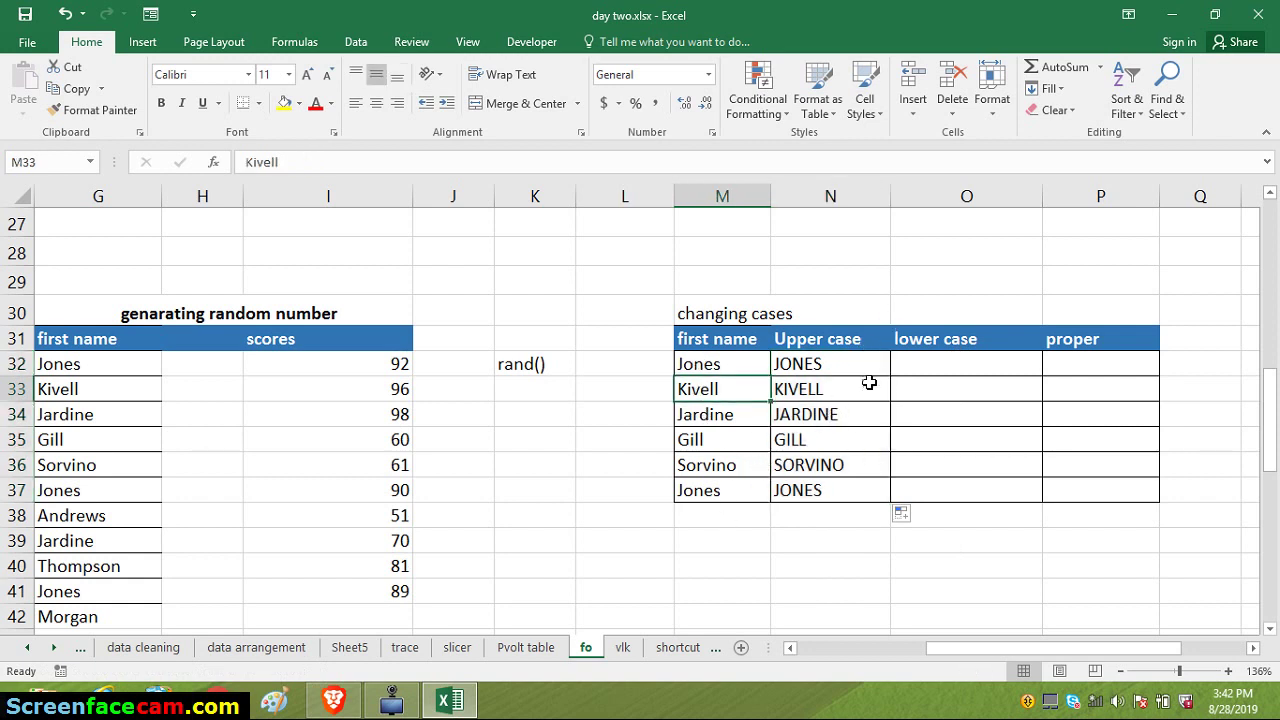
# Enter =LOWER(N32) in O32 and fill it down the lower case column to O37
pyautogui.click(897, 360)
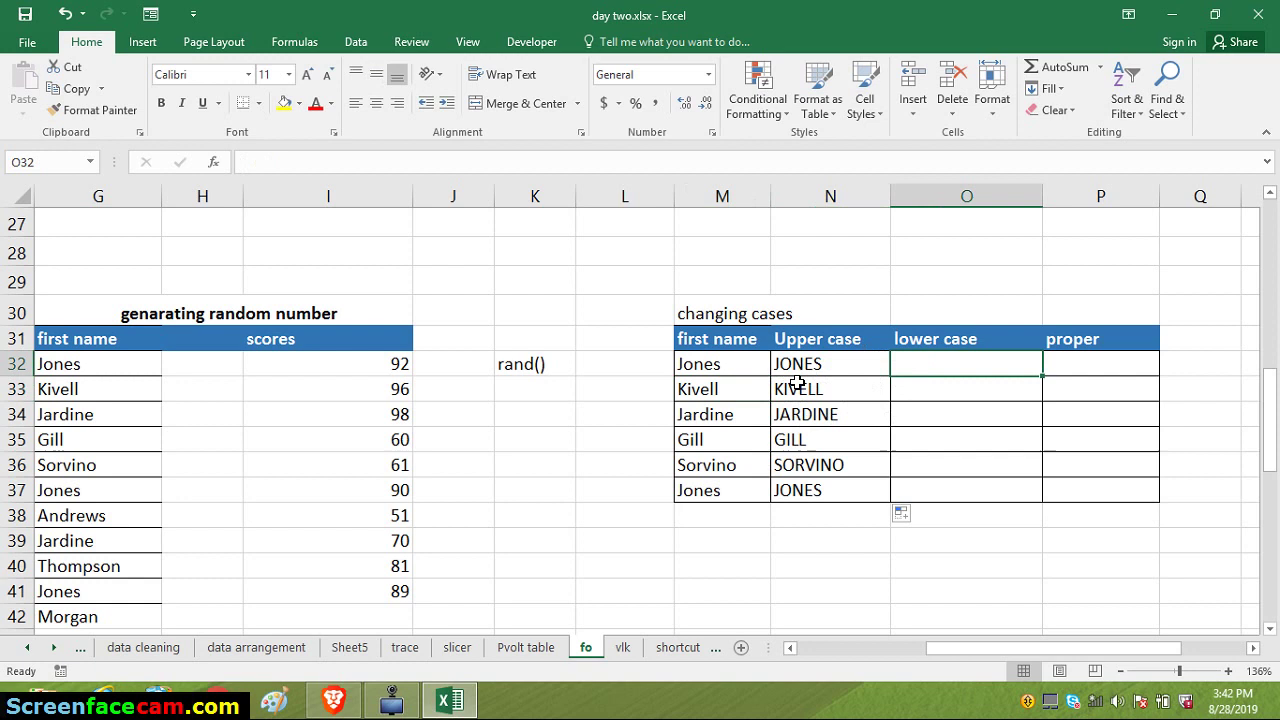
pyautogui.write('=l')
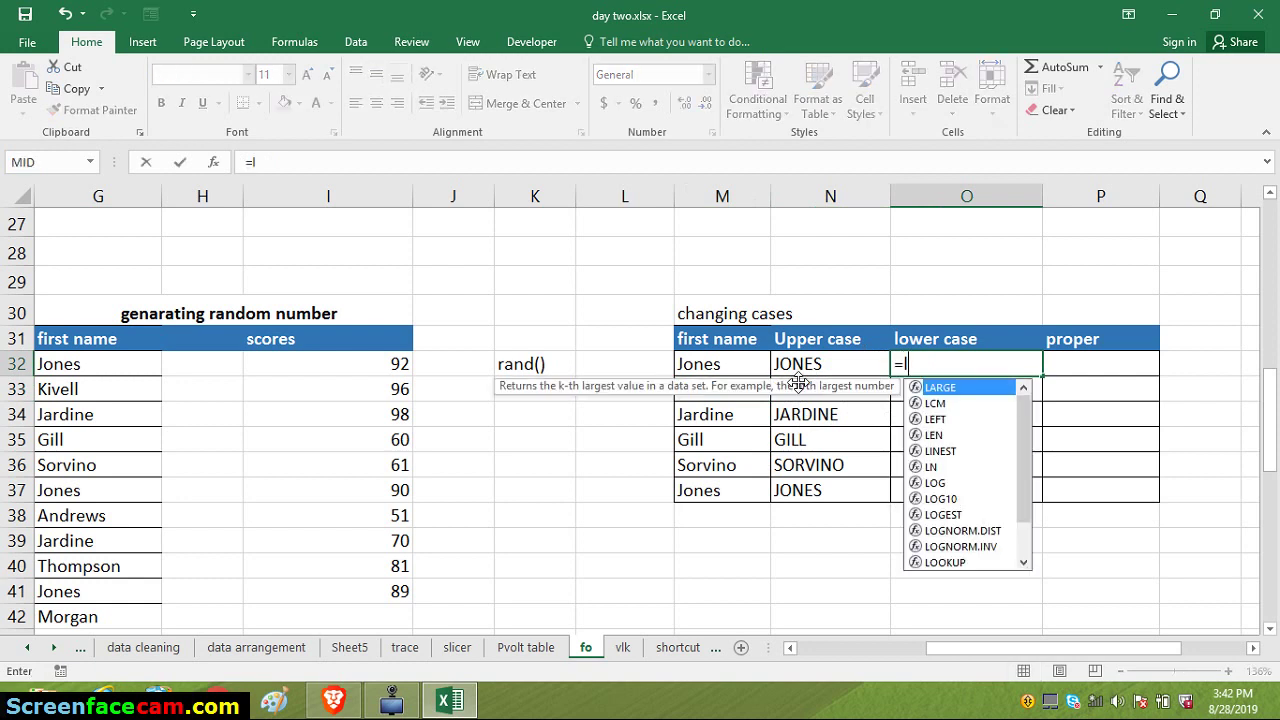
pyautogui.write('o')
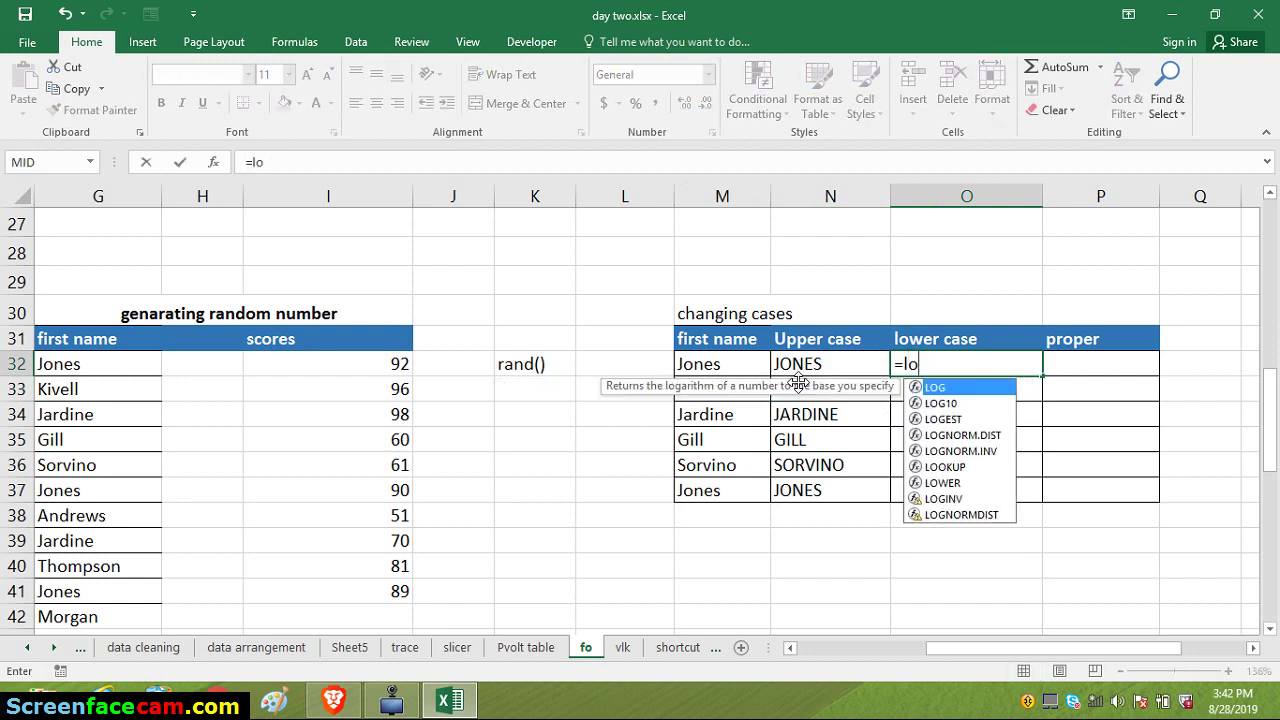
pyautogui.write('w')
pyautogui.press('Tab')
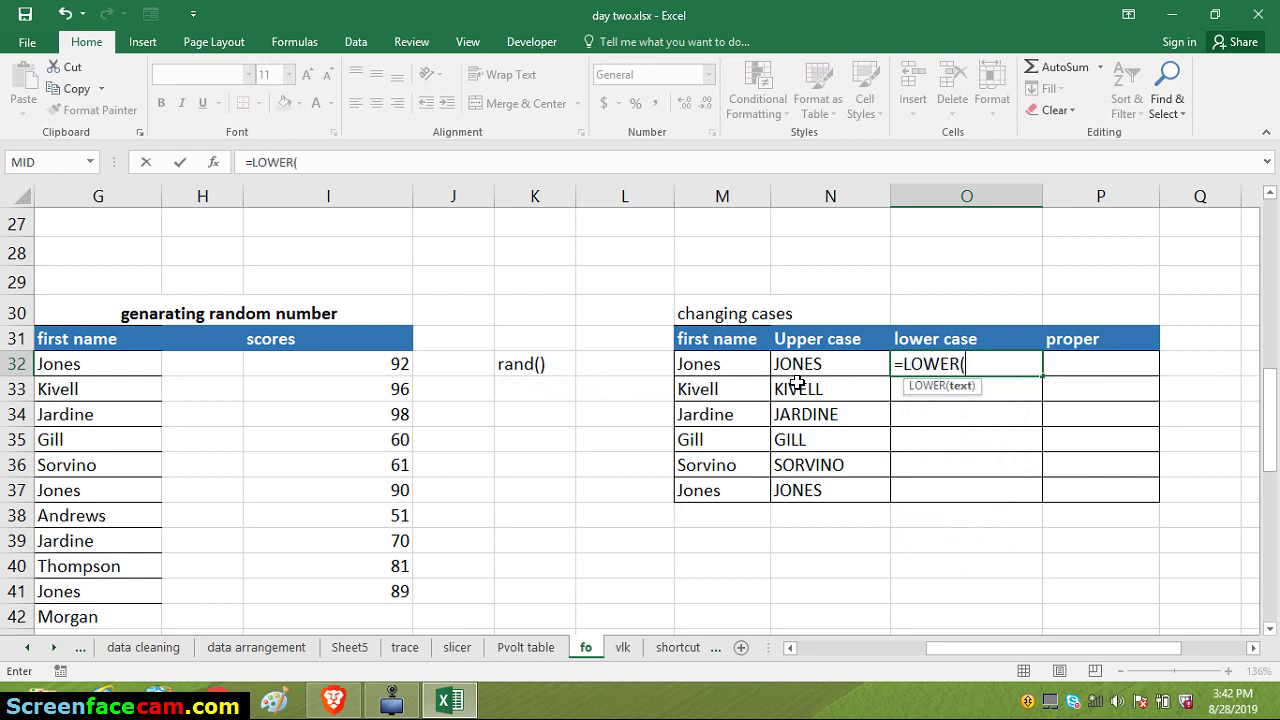
pyautogui.click(820, 366)
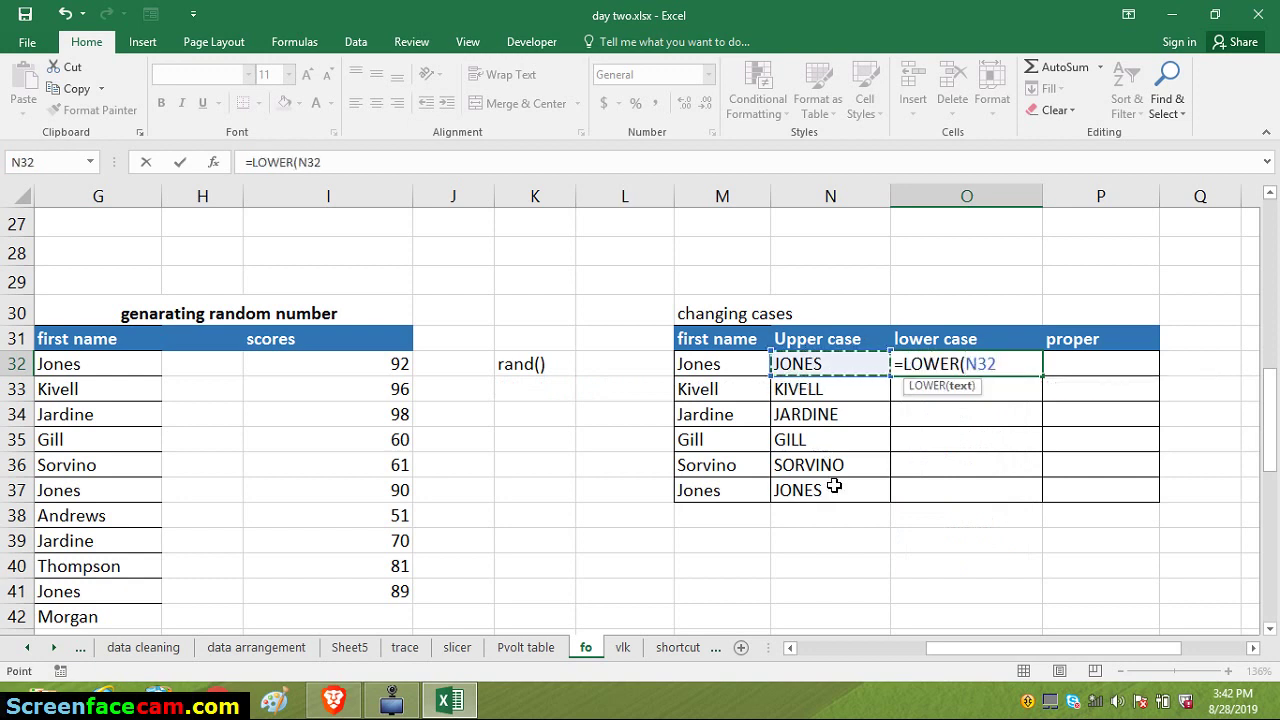
pyautogui.press('Return')
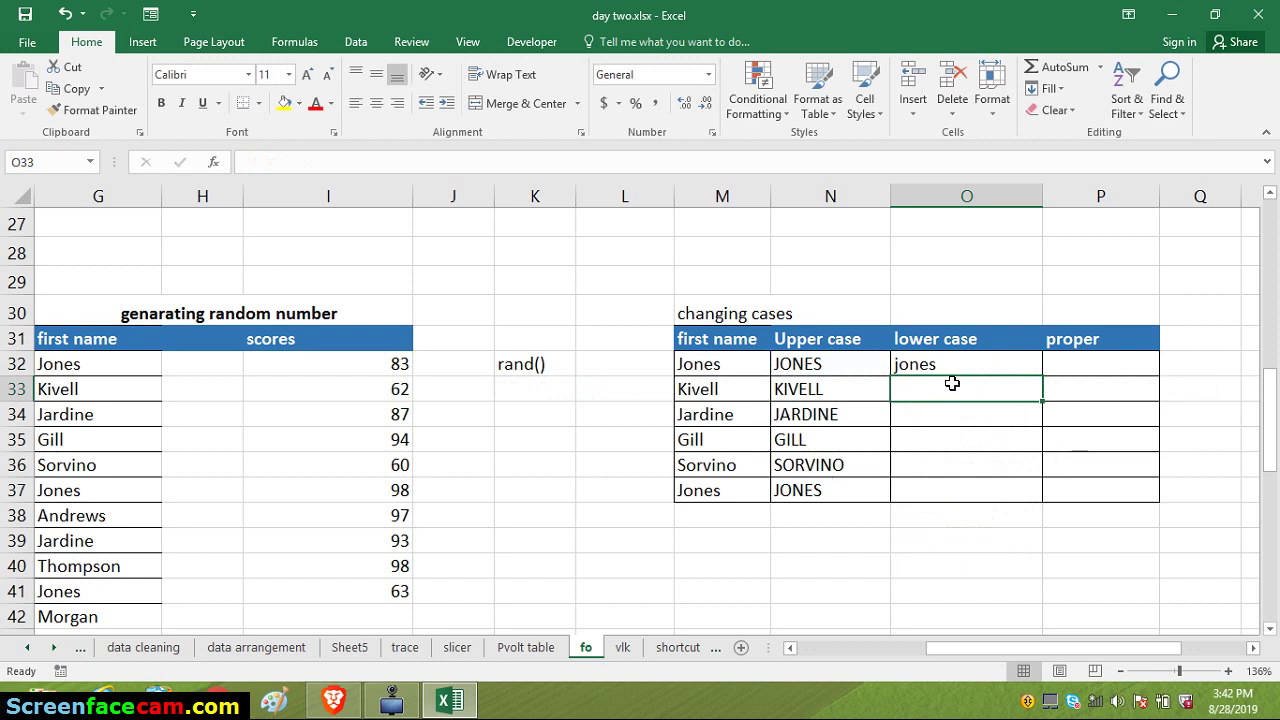
pyautogui.click(992, 362)
pyautogui.doubleClick(1043, 376)
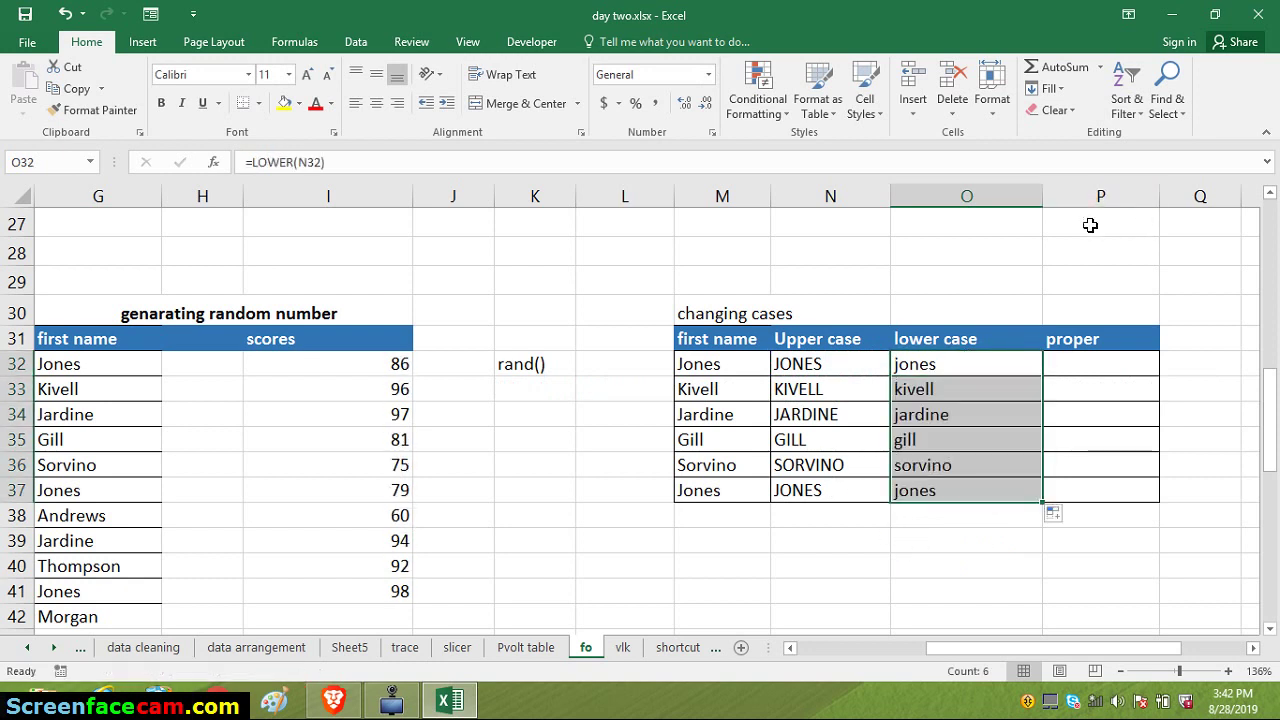
# Enter =PROPER(N33) in P32, the first proper cell of the changing cases table
pyautogui.click(1108, 367)
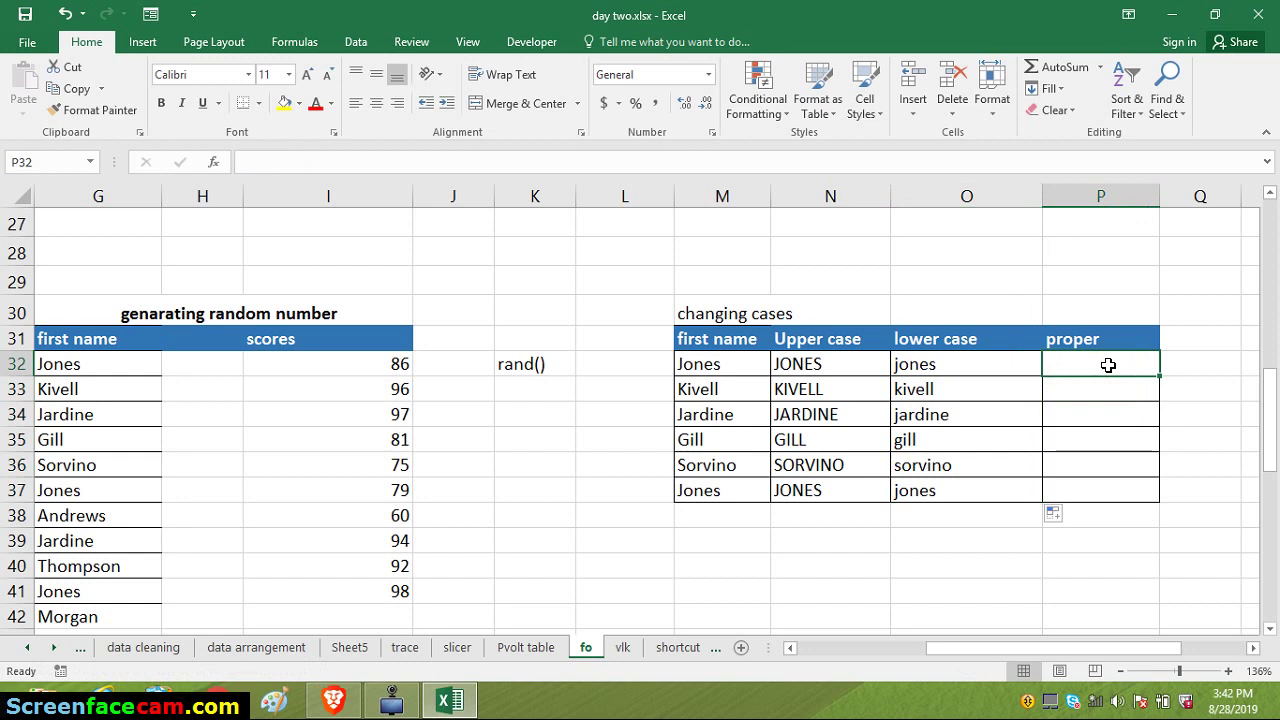
pyautogui.write('=')
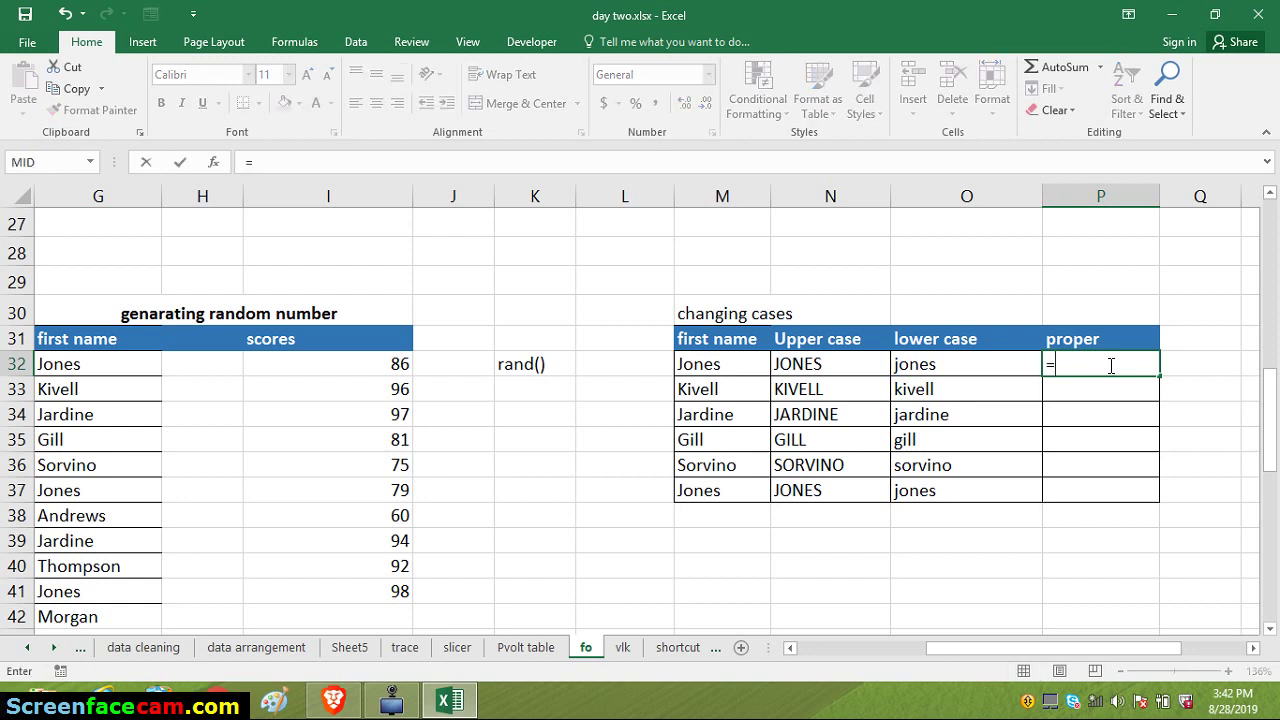
pyautogui.write('pr')
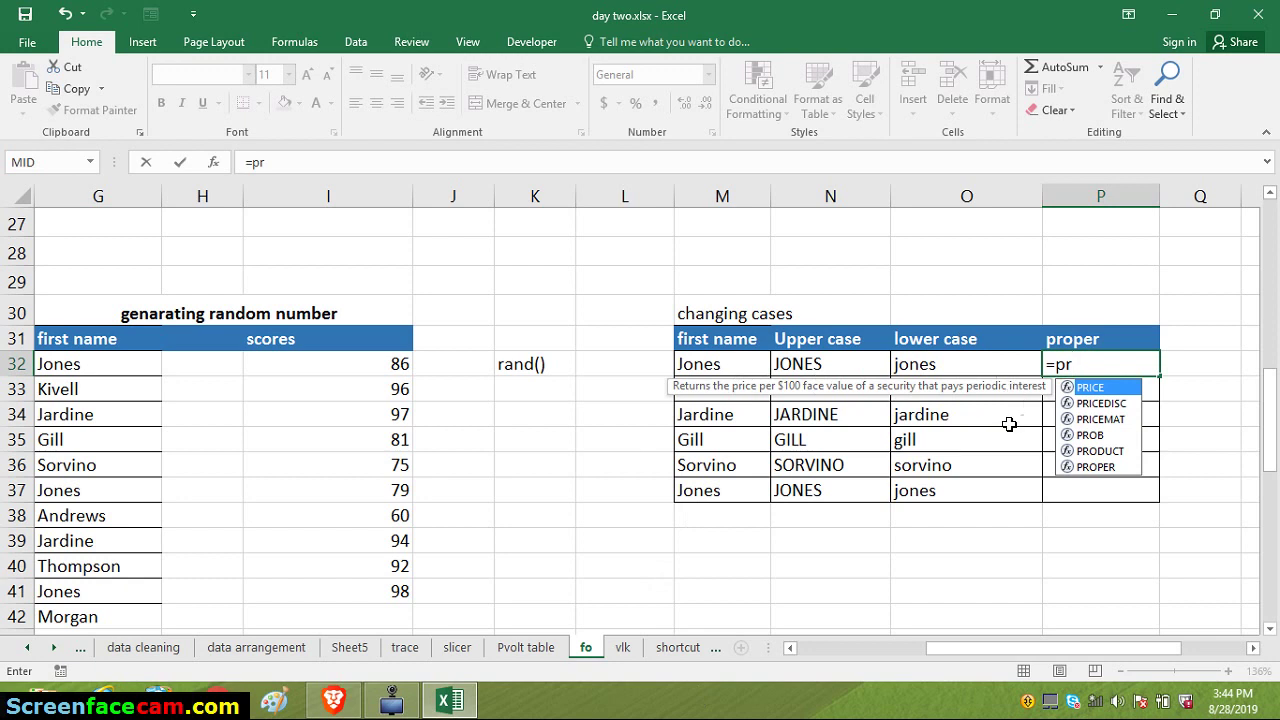
pyautogui.write('o')
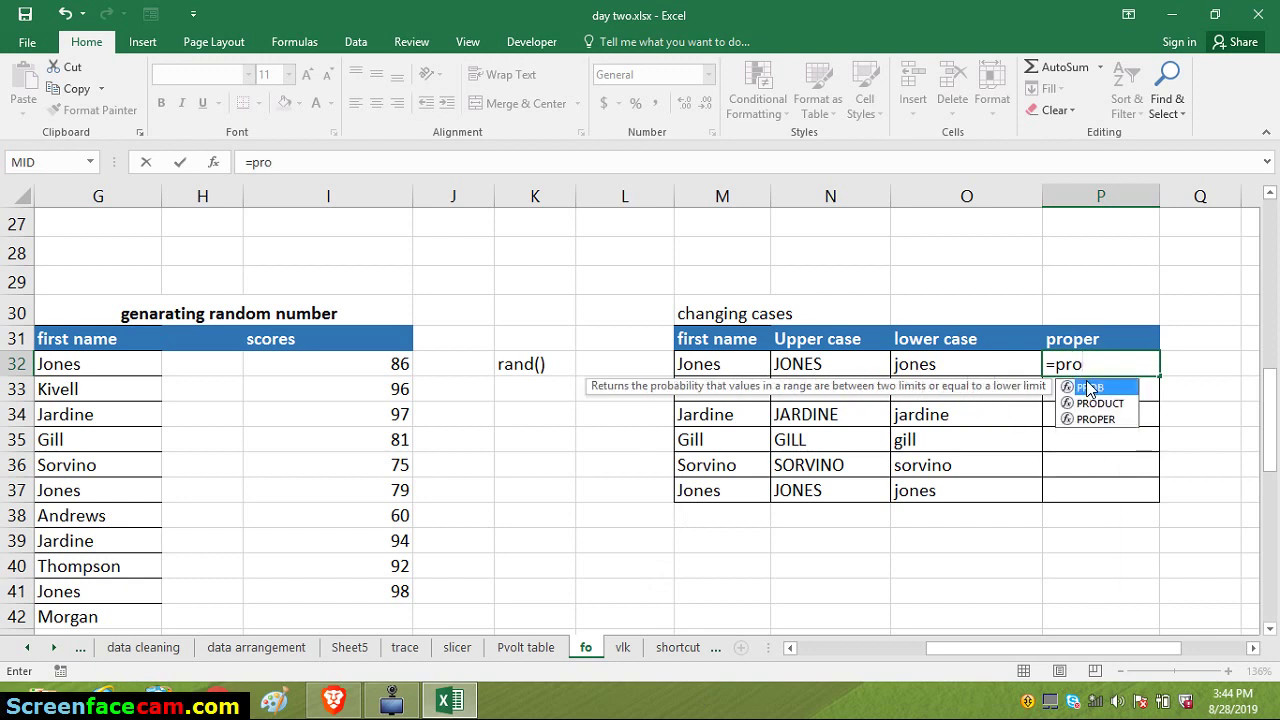
pyautogui.write('p')
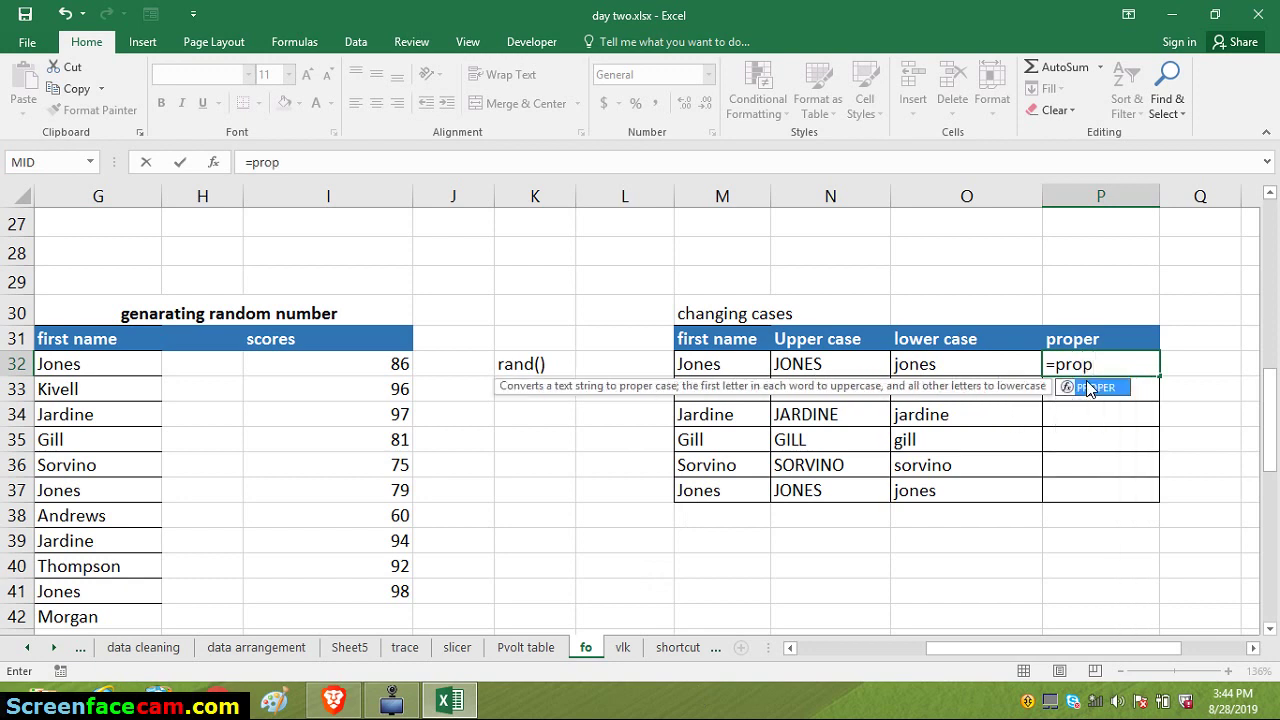
pyautogui.doubleClick(1090, 388)
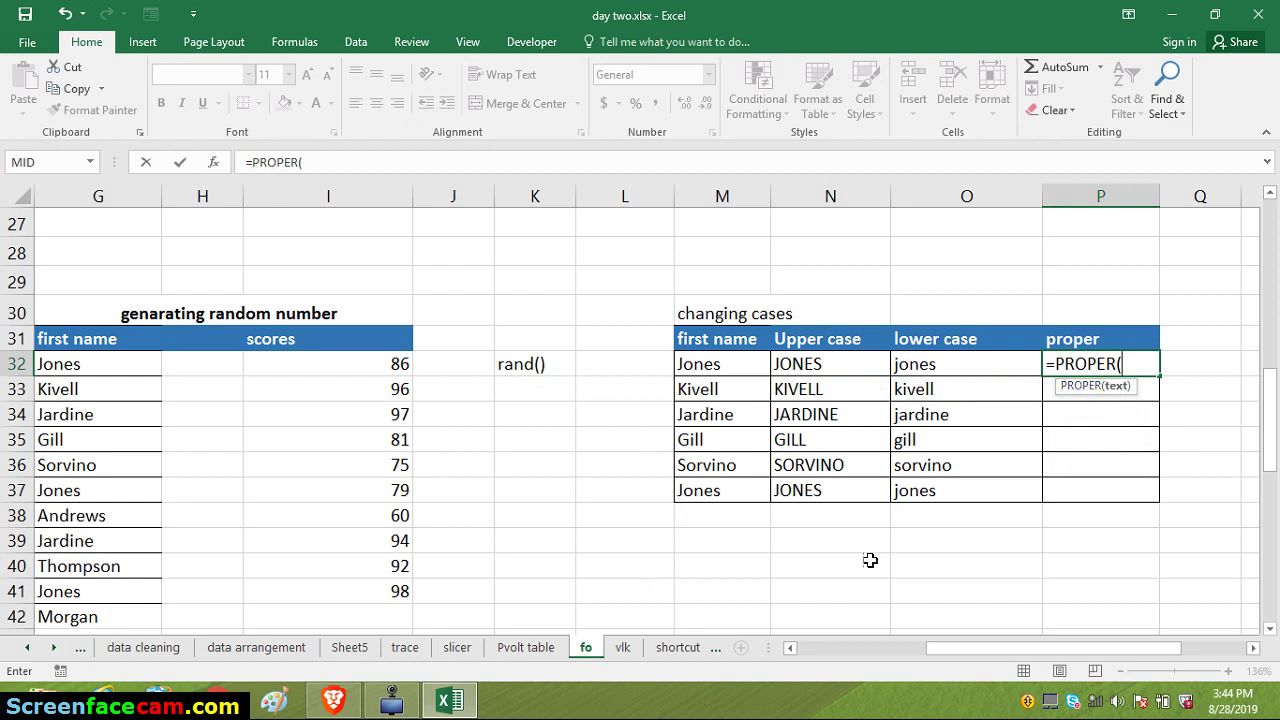
pyautogui.click(818, 390)
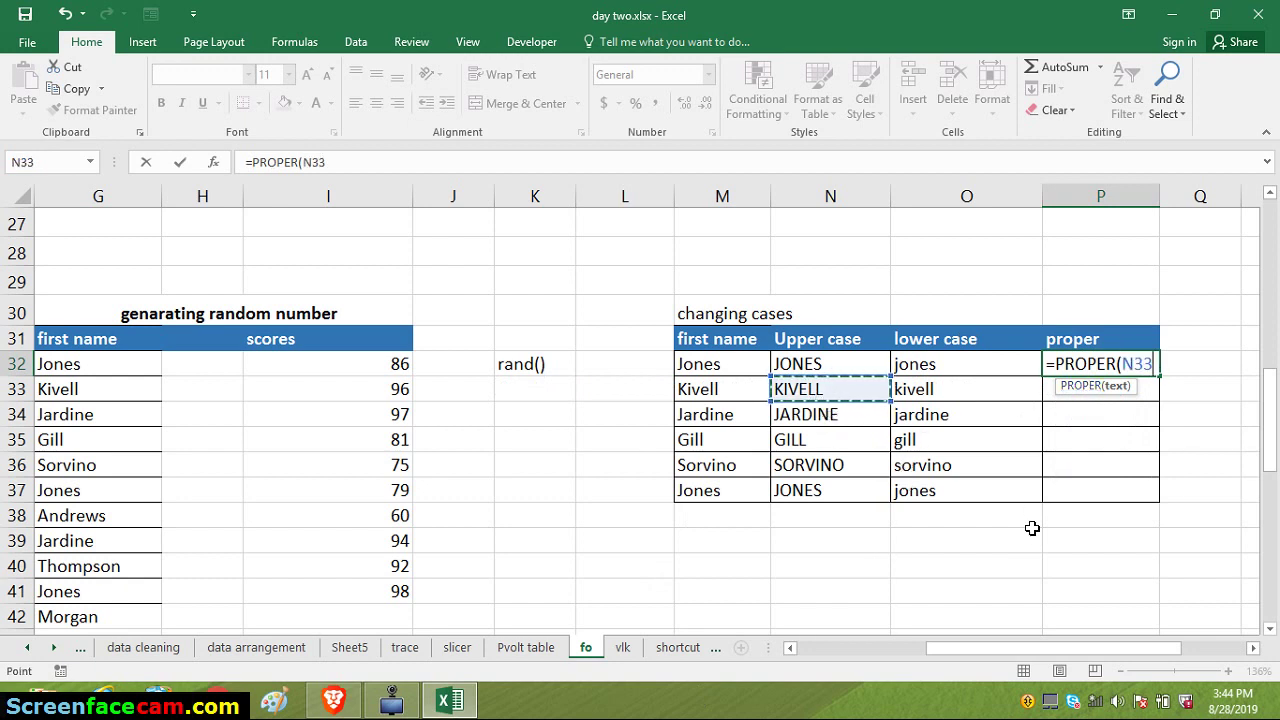
pyautogui.press('Return')
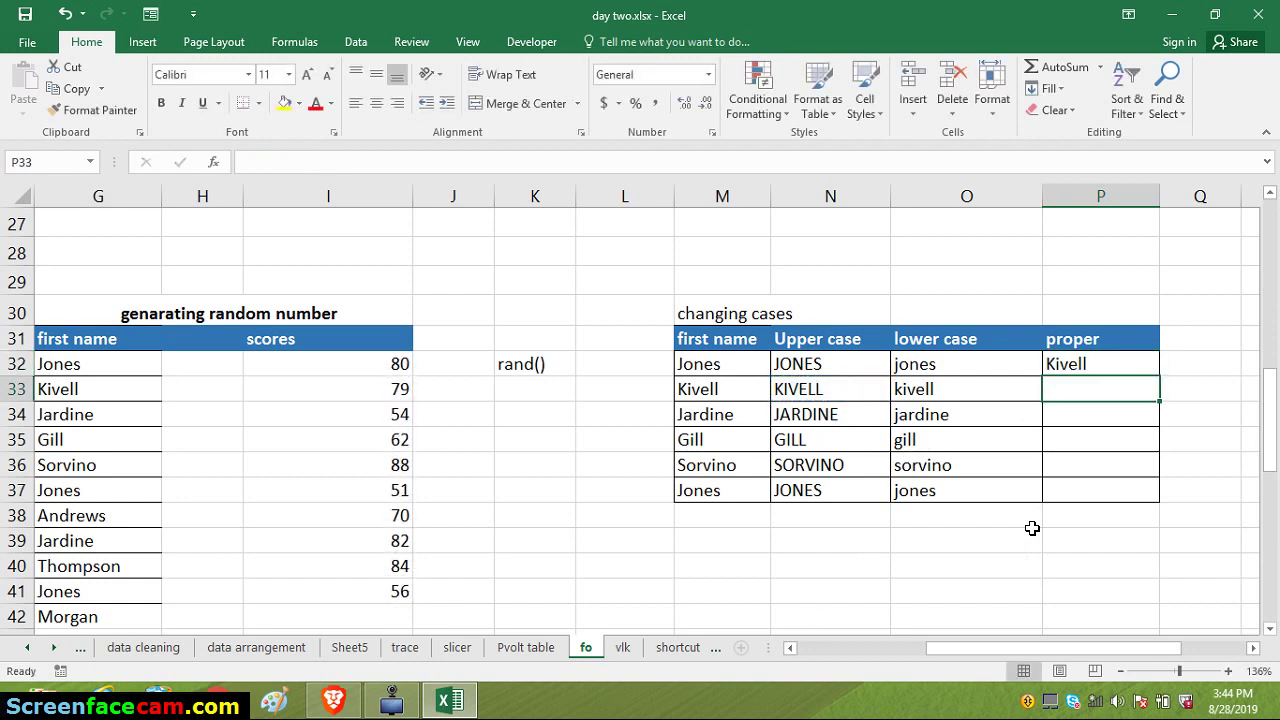
# Fill the PROPER formula from P32 down the proper column to P37
pyautogui.click(1090, 363)
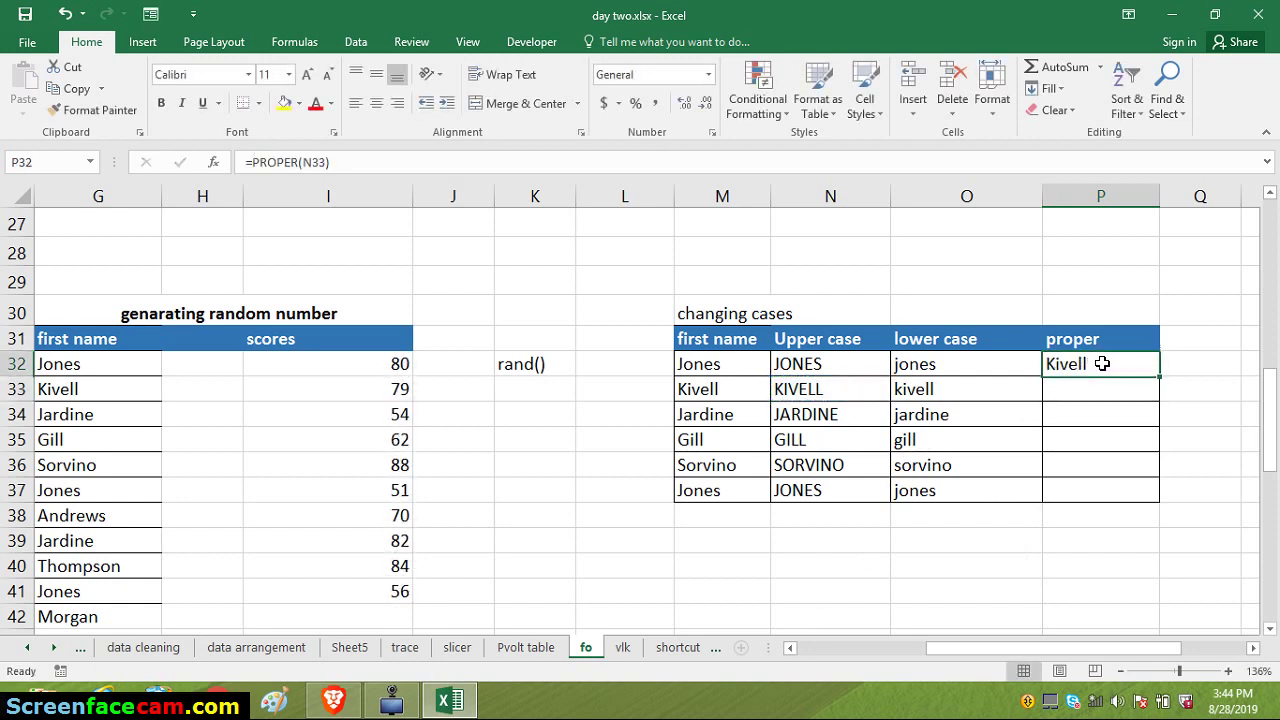
pyautogui.doubleClick(1160, 377)
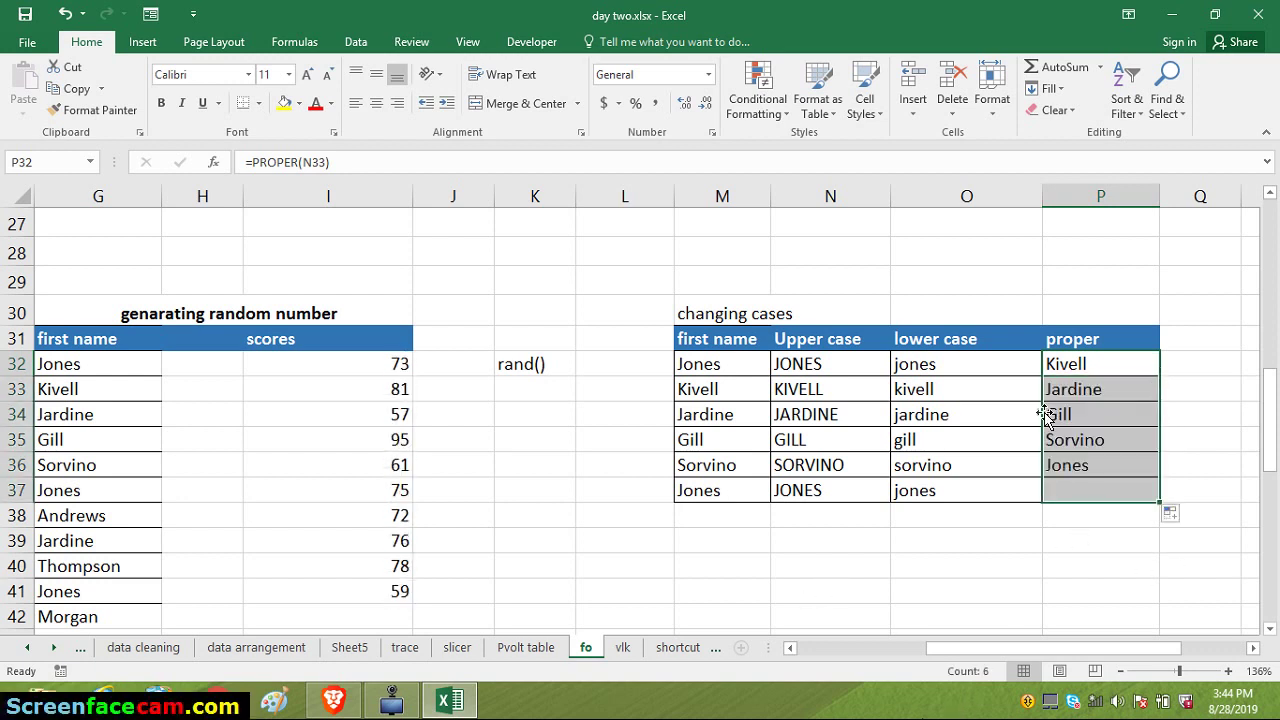
pyautogui.click(788, 389)
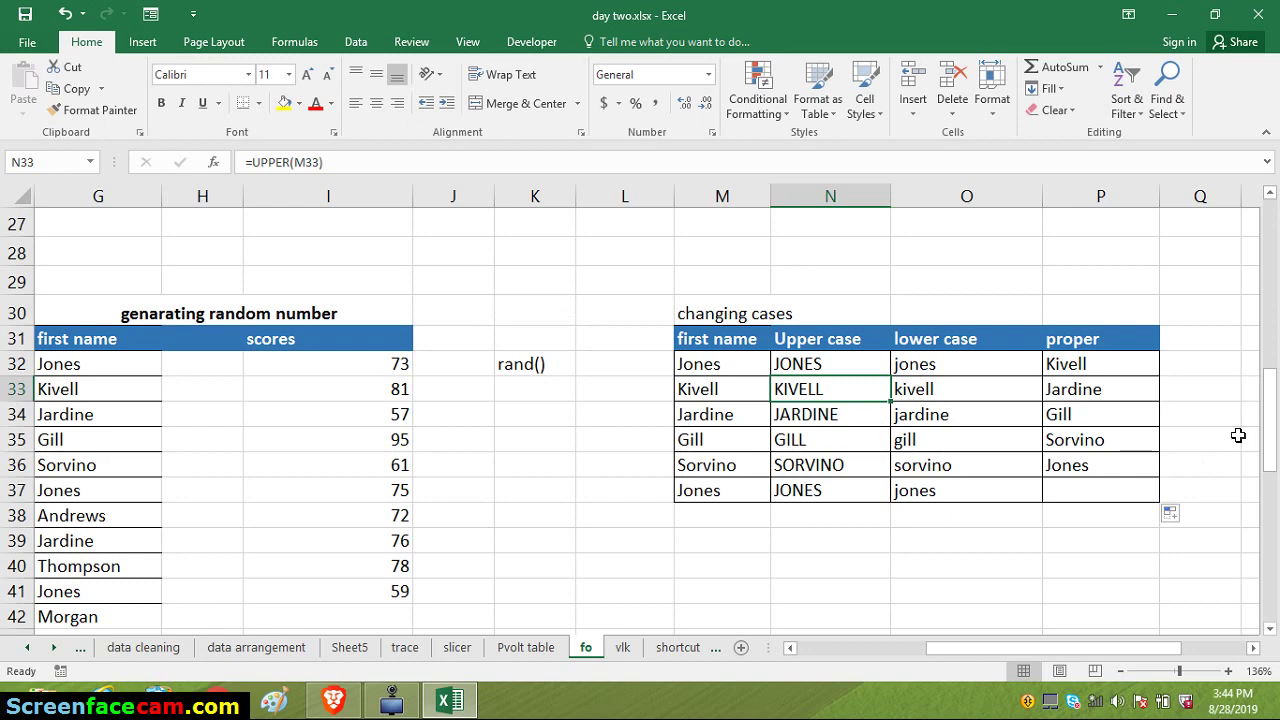
# Start a SUBSTITUTE formula in C46, the first remove spaces cell, with B46 as the text argument
pyautogui.moveTo(1270, 440); pyautogui.dragTo(1272, 500)
pyautogui.moveTo(1126, 648); pyautogui.dragTo(976, 680)
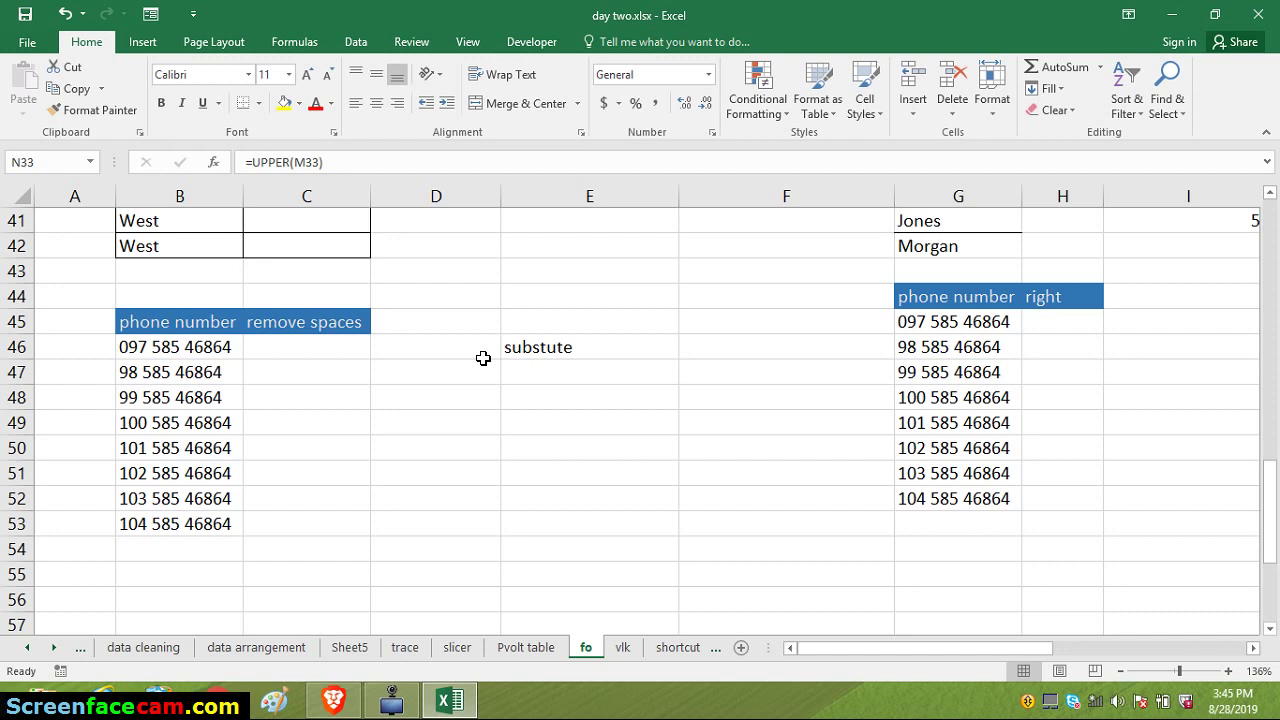
pyautogui.click(303, 349)
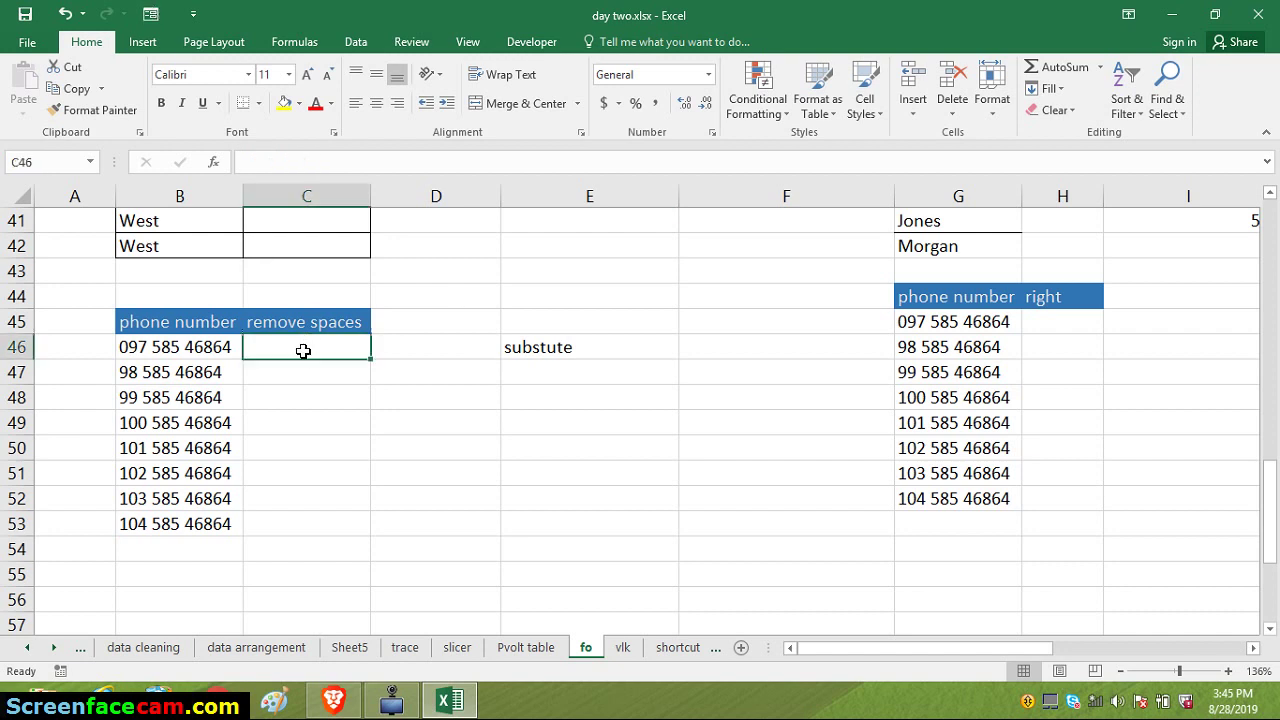
pyautogui.write('=')
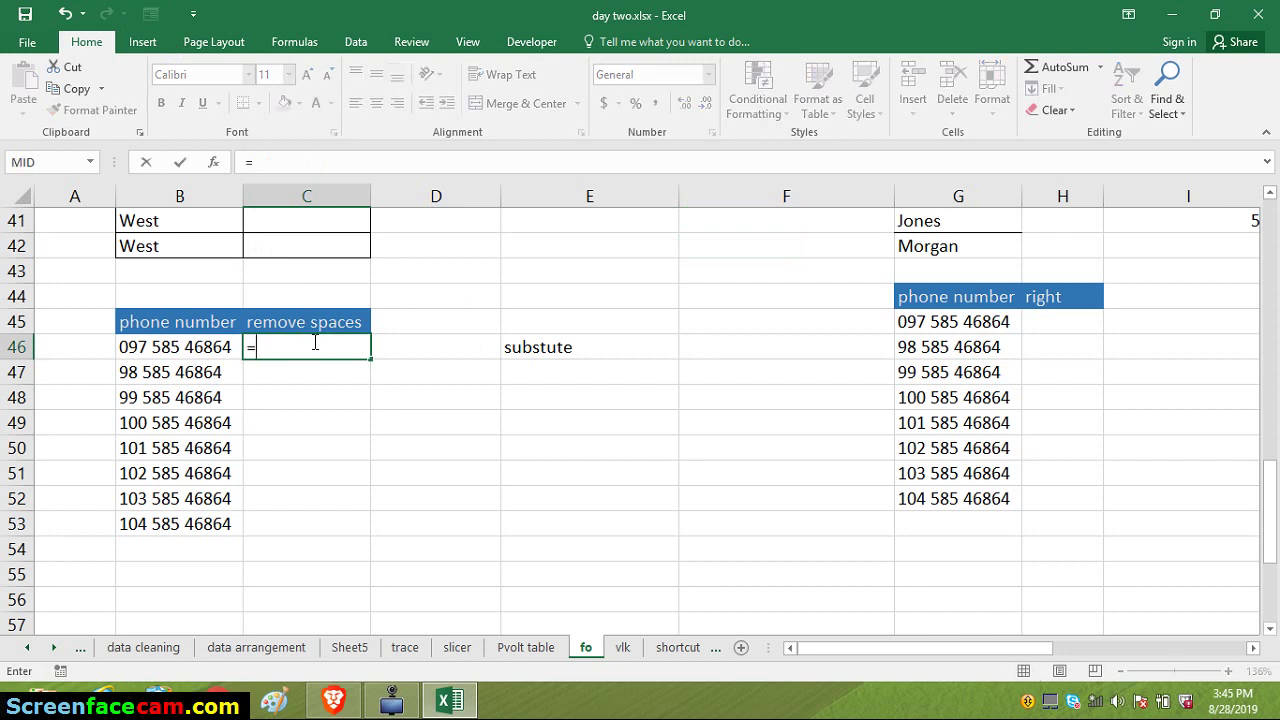
pyautogui.write('su')
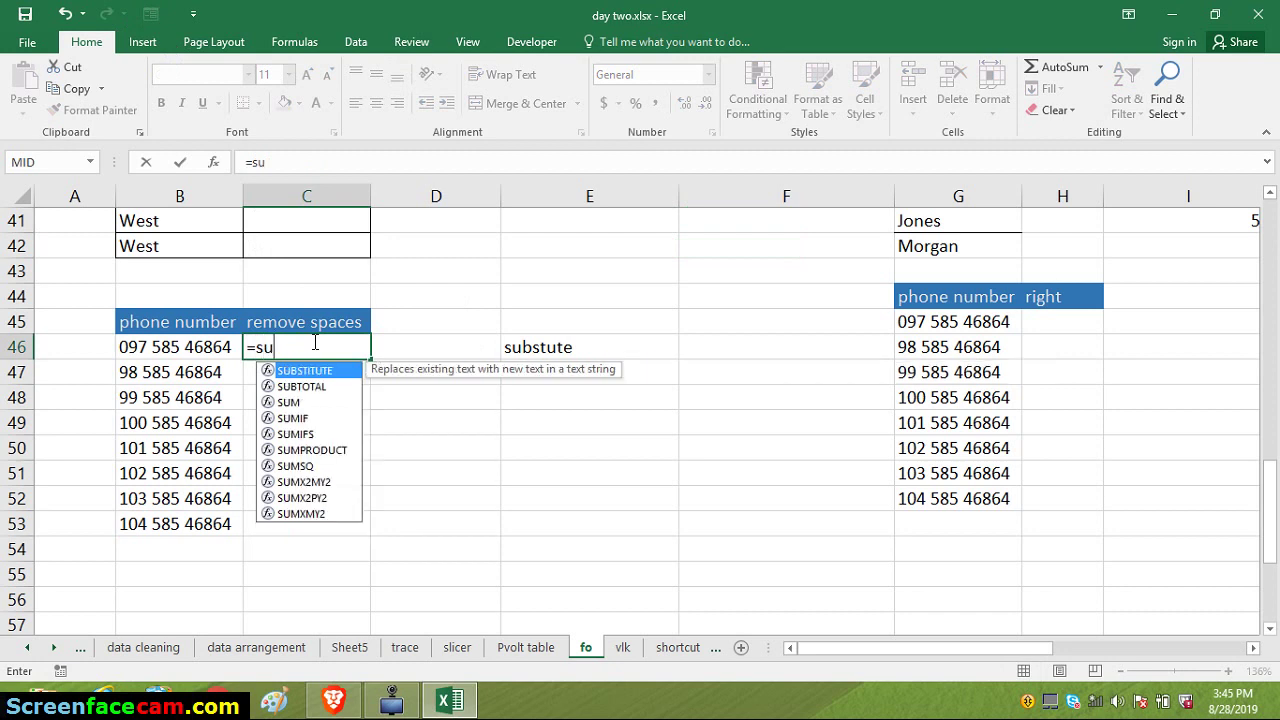
pyautogui.write('b')
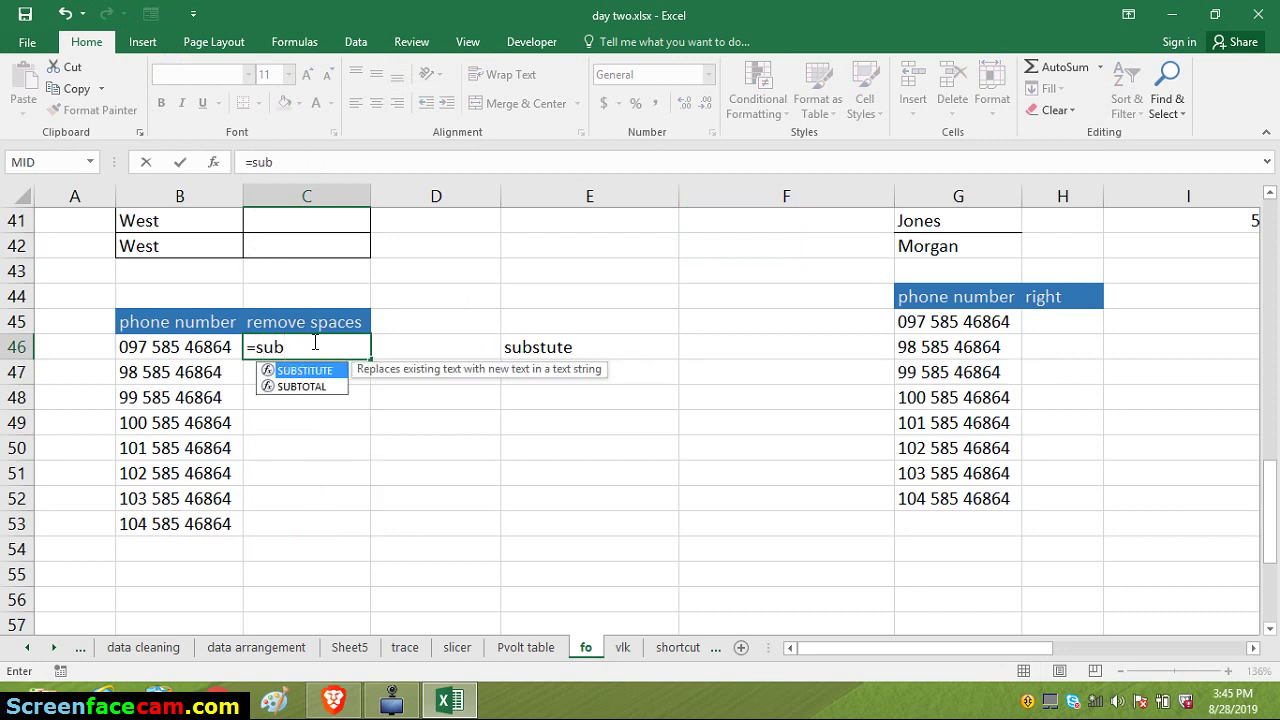
pyautogui.press('Tab')
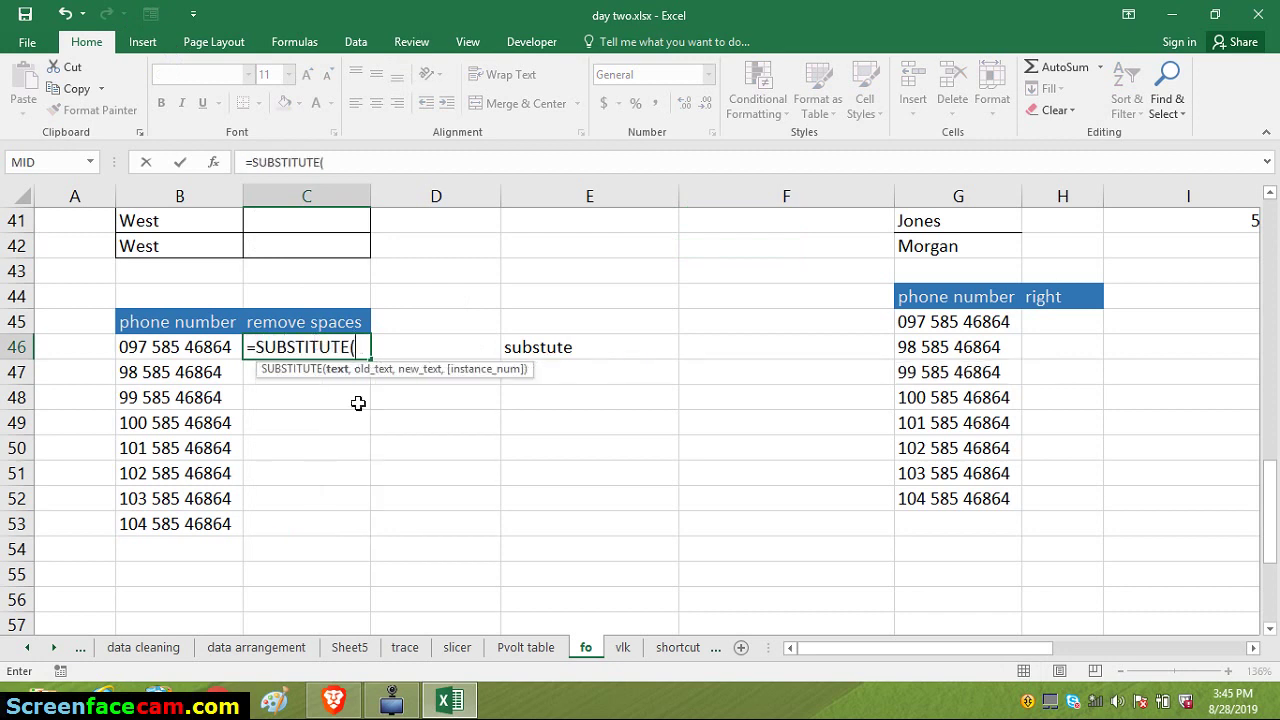
pyautogui.click(172, 350)
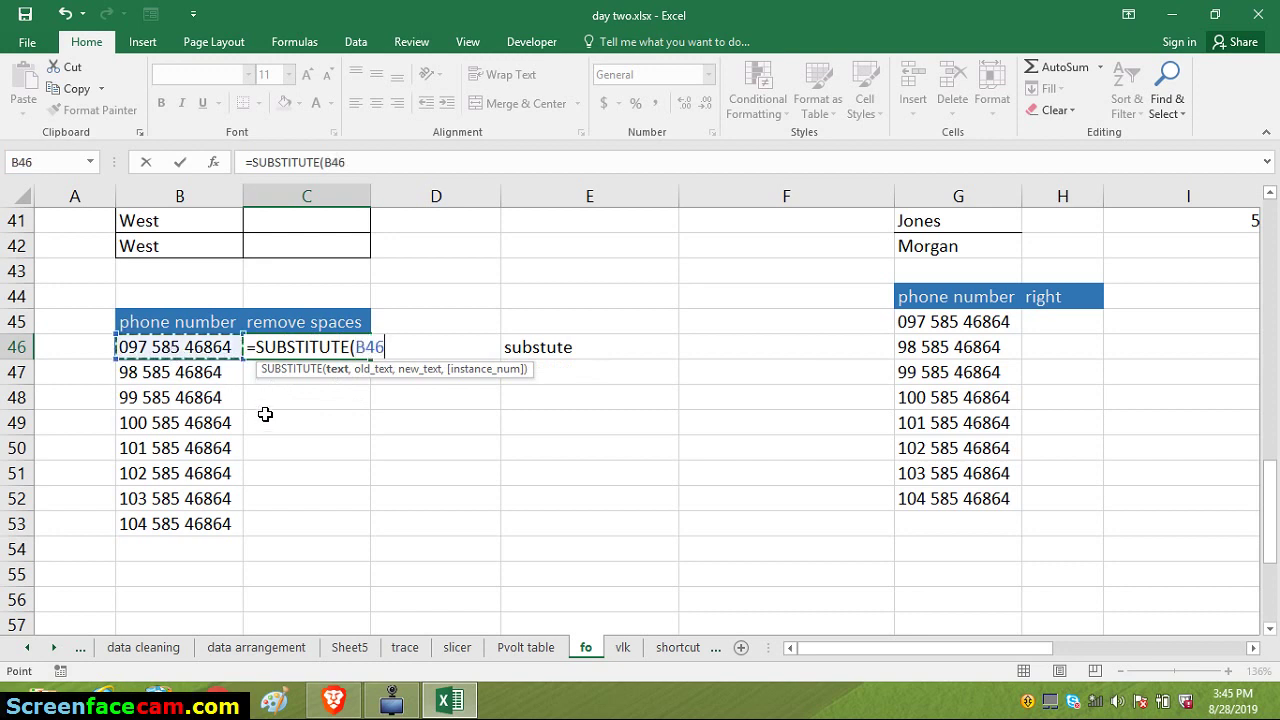
# Complete the SUBSTITUTE formula in C46 with a space " " as old text and an empty string "" as new text
pyautogui.write(',')
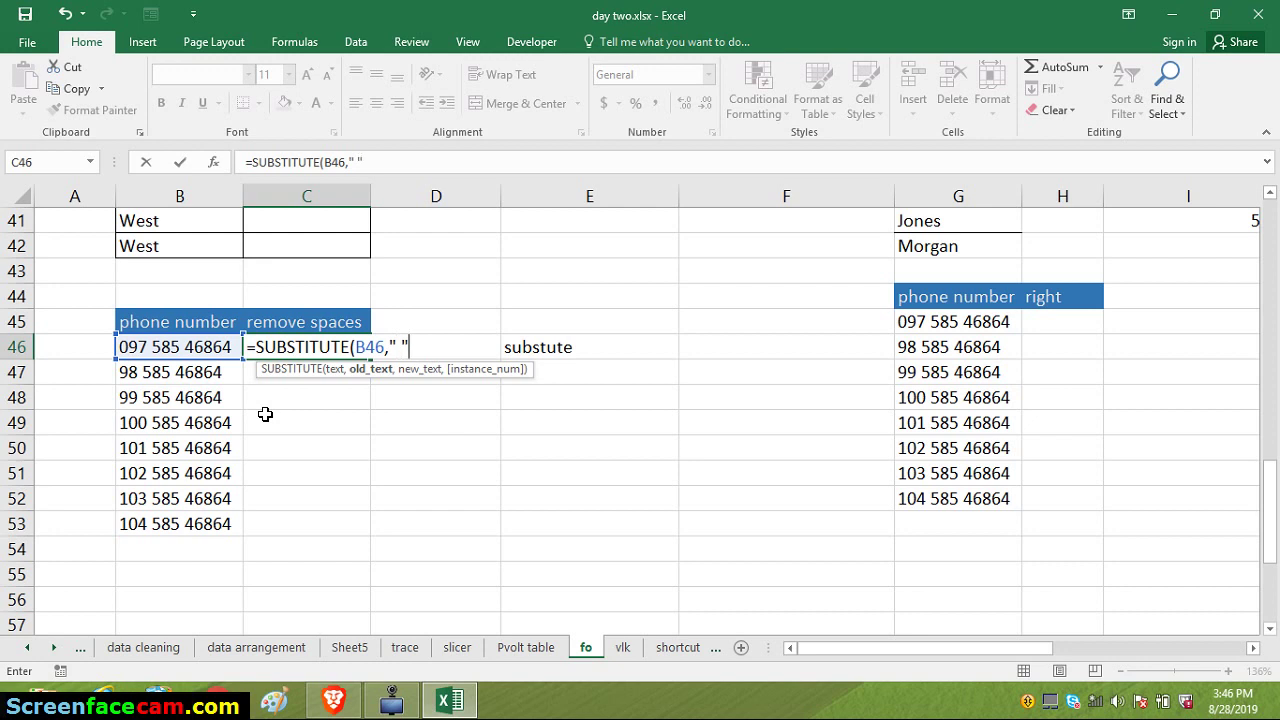
pyautogui.write(',')
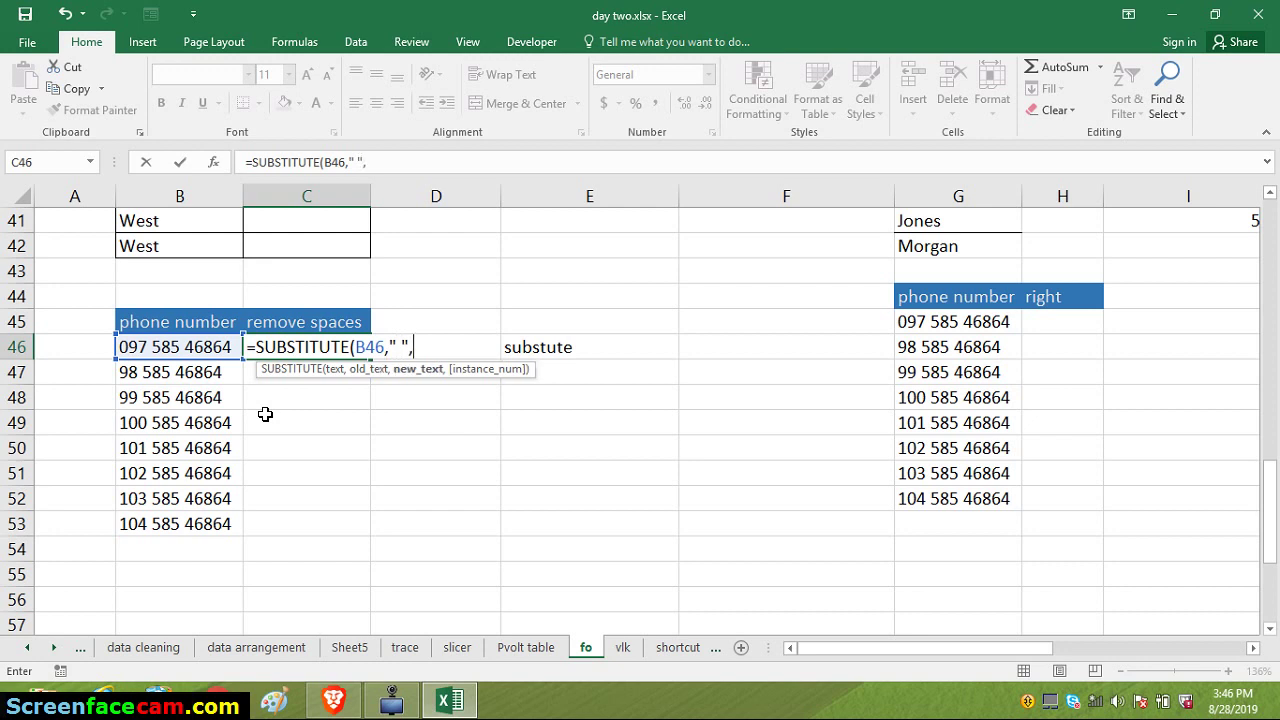
pyautogui.click(401, 345)
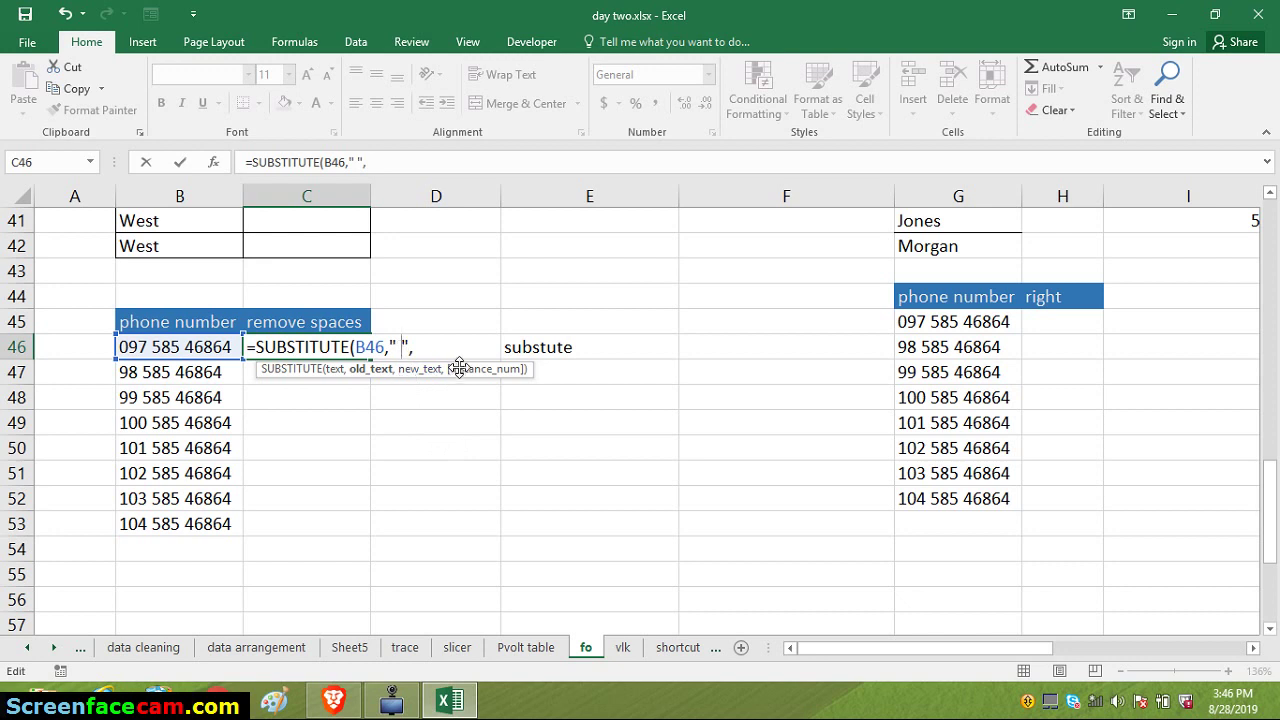
pyautogui.click(428, 357)
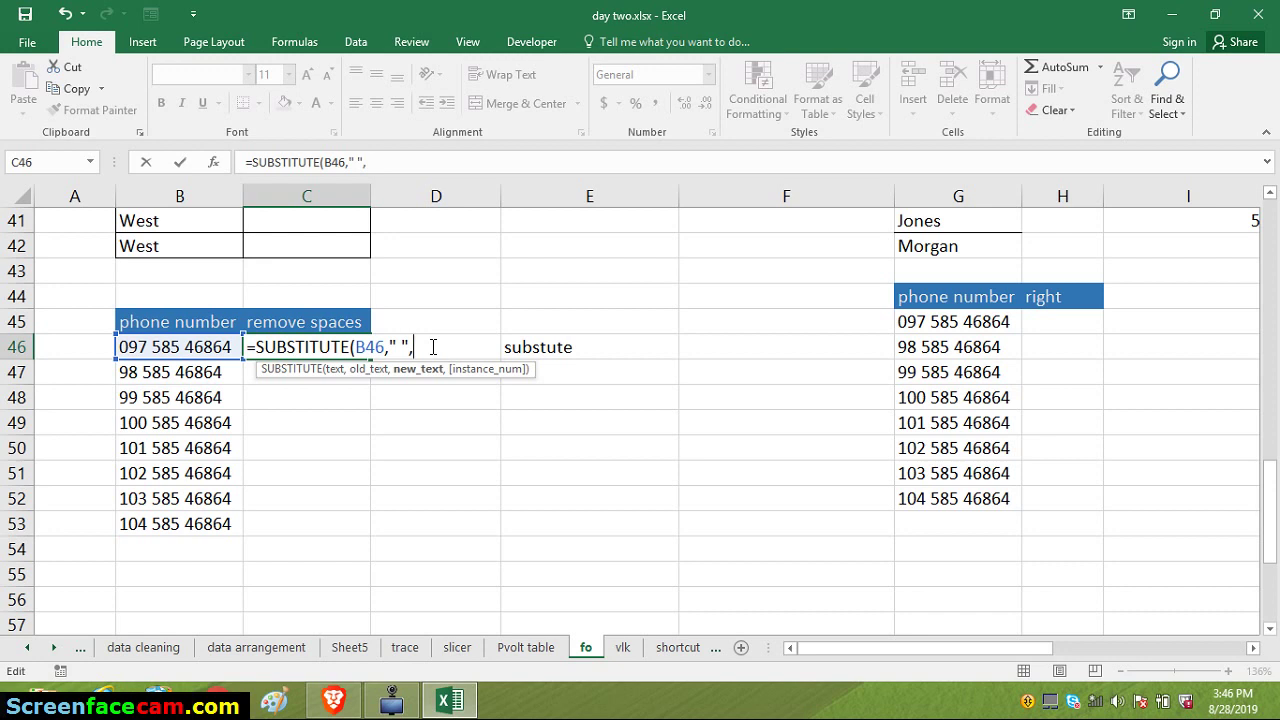
pyautogui.write('"")')
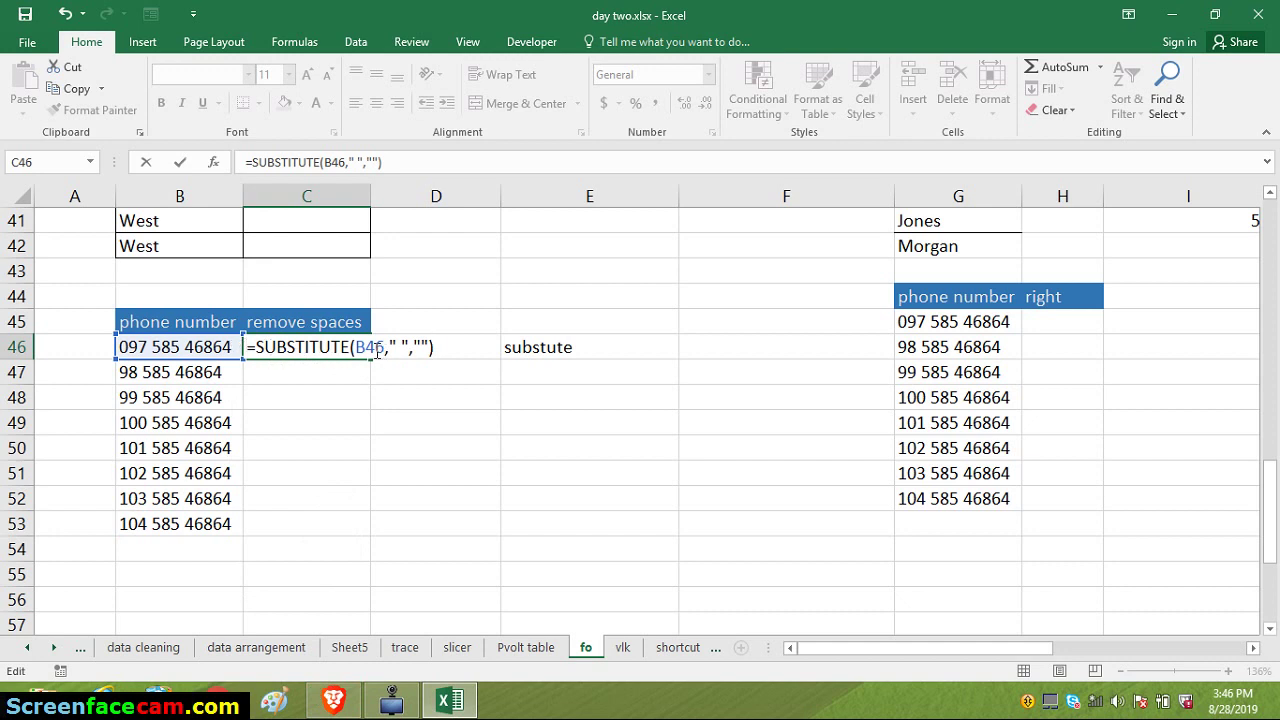
pyautogui.click(377, 347)
pyautogui.click(392, 347)
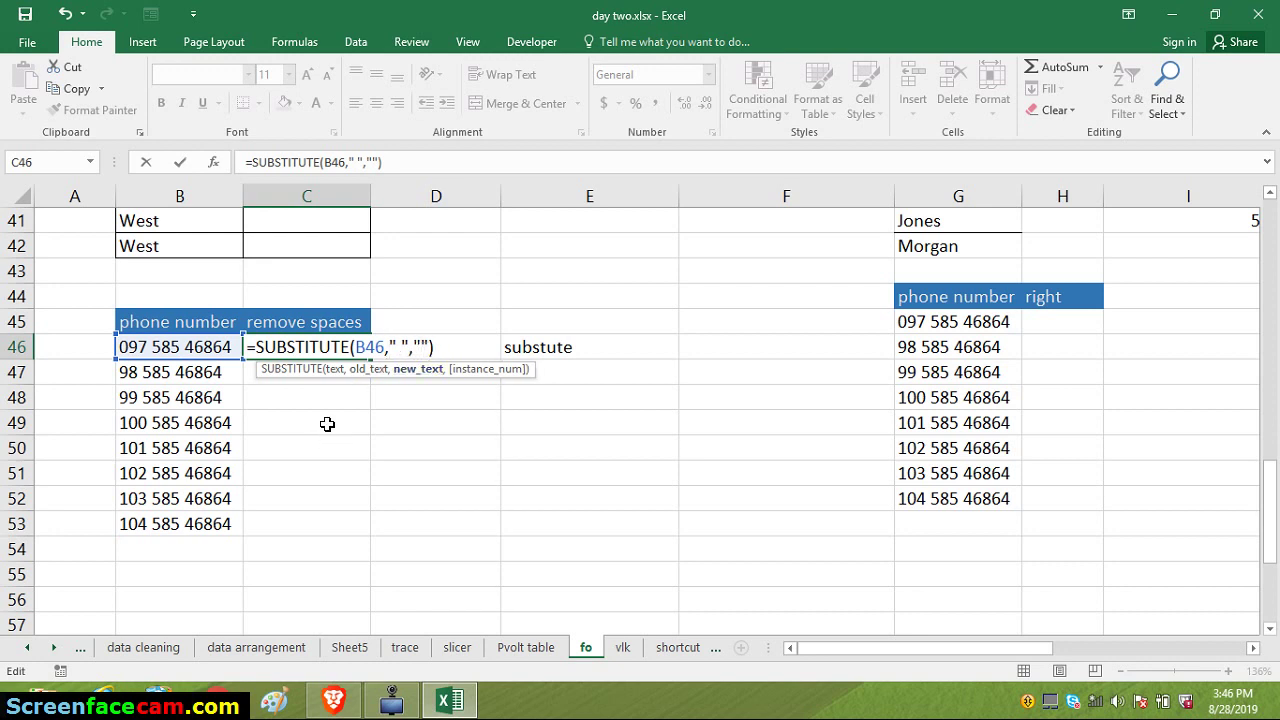
pyautogui.press('Return')
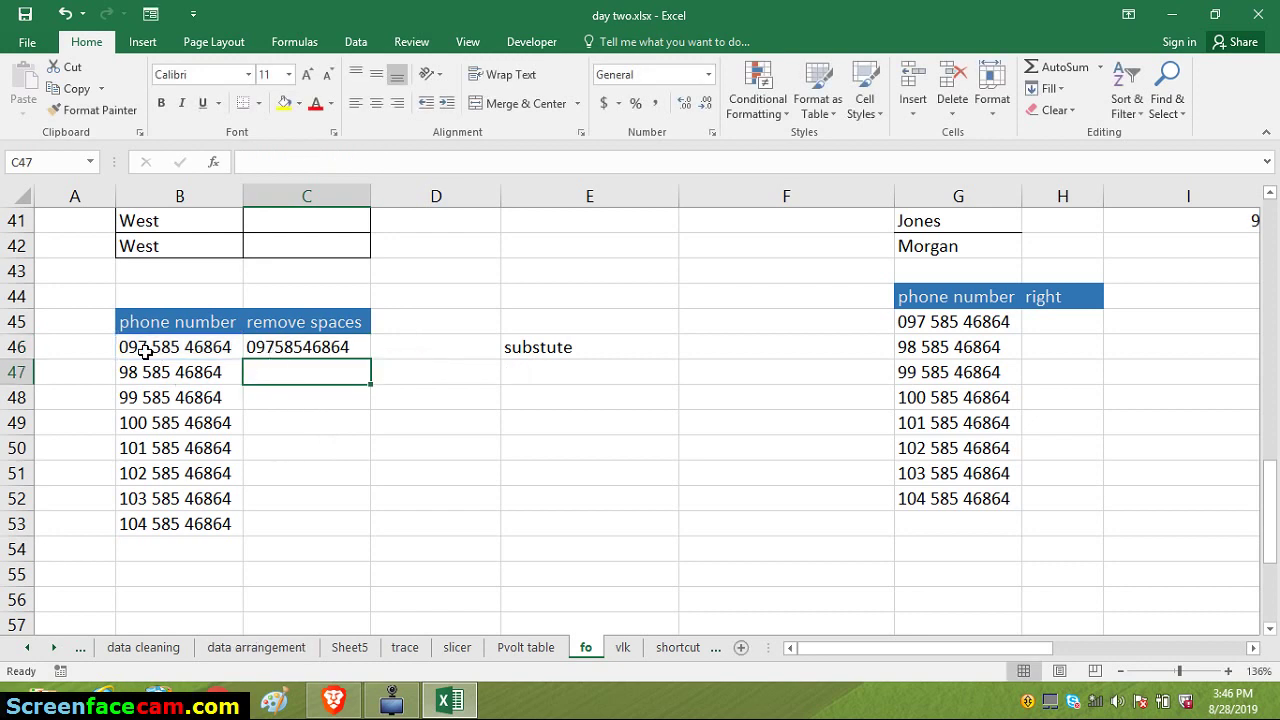
# Fill the SUBSTITUTE formula from C46 down the remove spaces column to C53
pyautogui.click(294, 346)
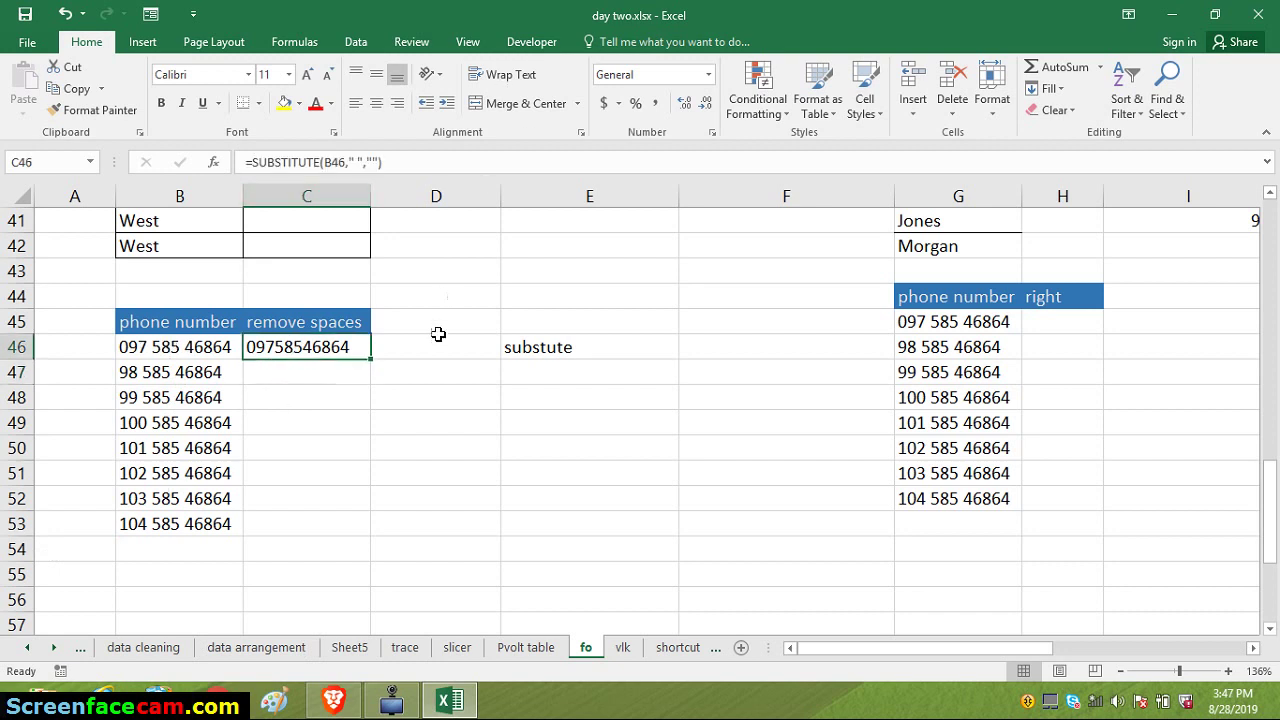
pyautogui.moveTo(372, 356); pyautogui.dragTo(371, 400)
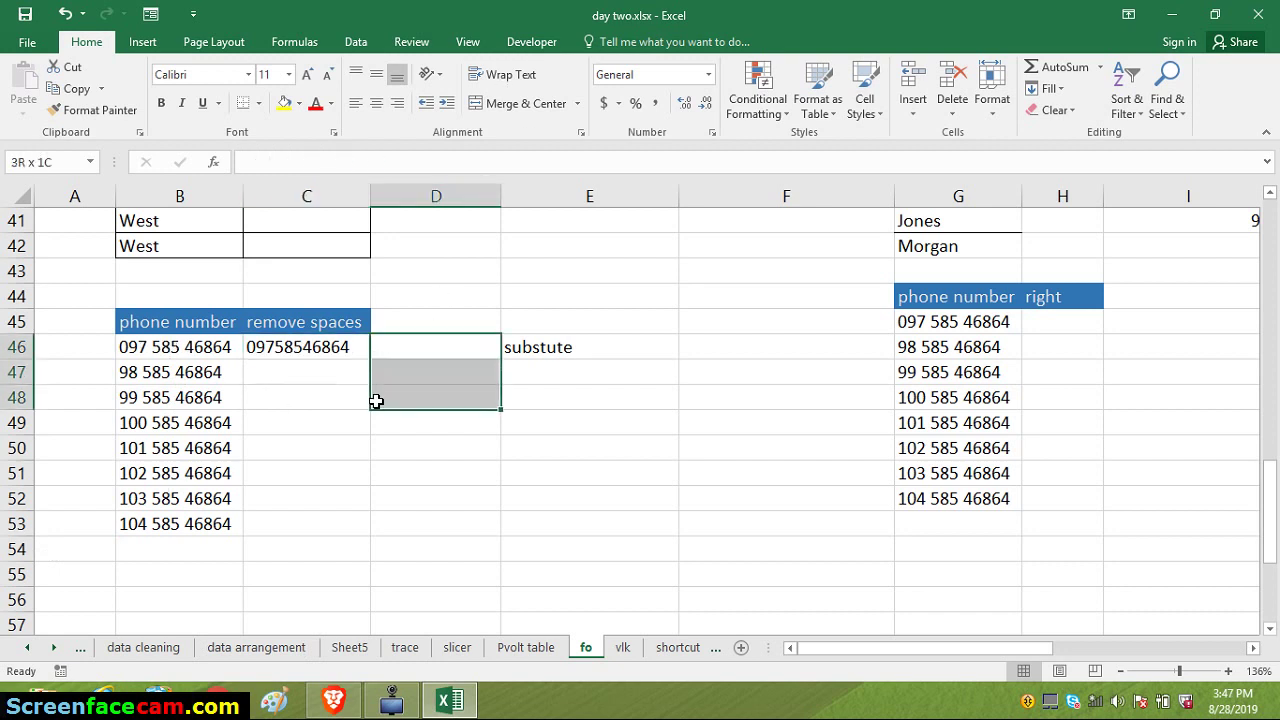
pyautogui.click(337, 355)
pyautogui.moveTo(337, 355); pyautogui.dragTo(369, 527)
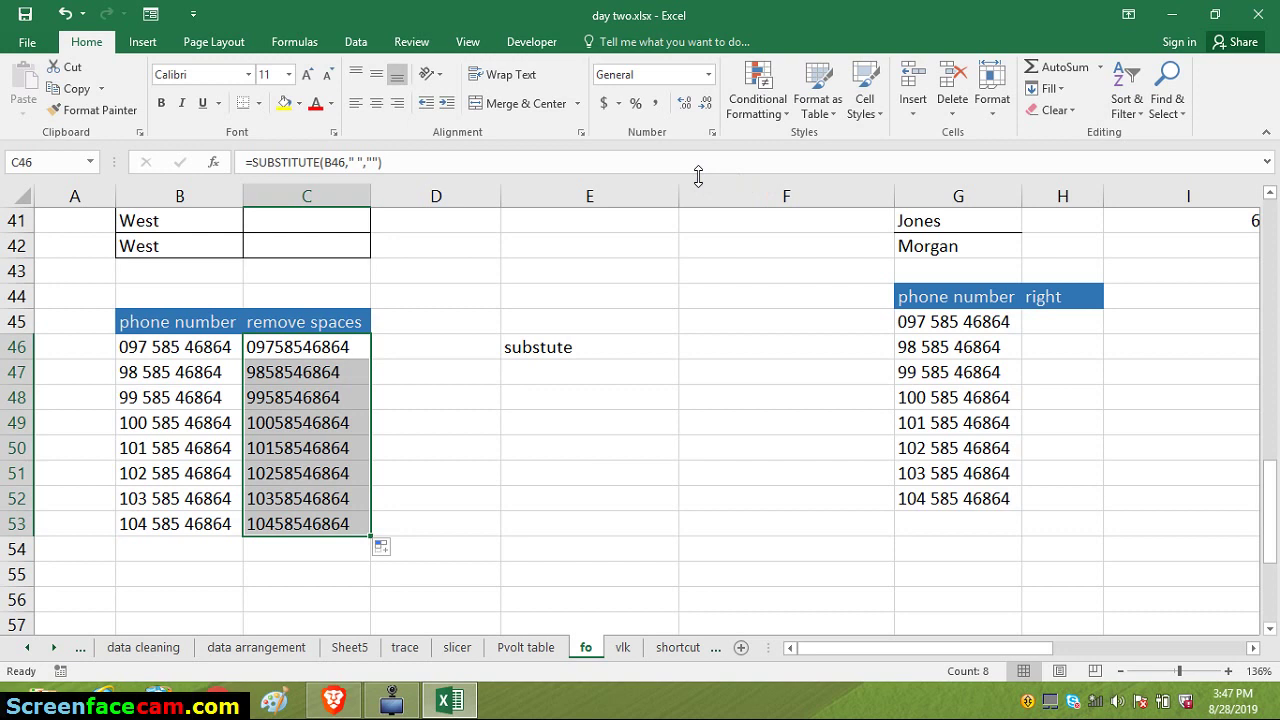
# Review the arguments of the SUBSTITUTE formula in C46 and check its copies in C48 and C49
pyautogui.click(323, 340)
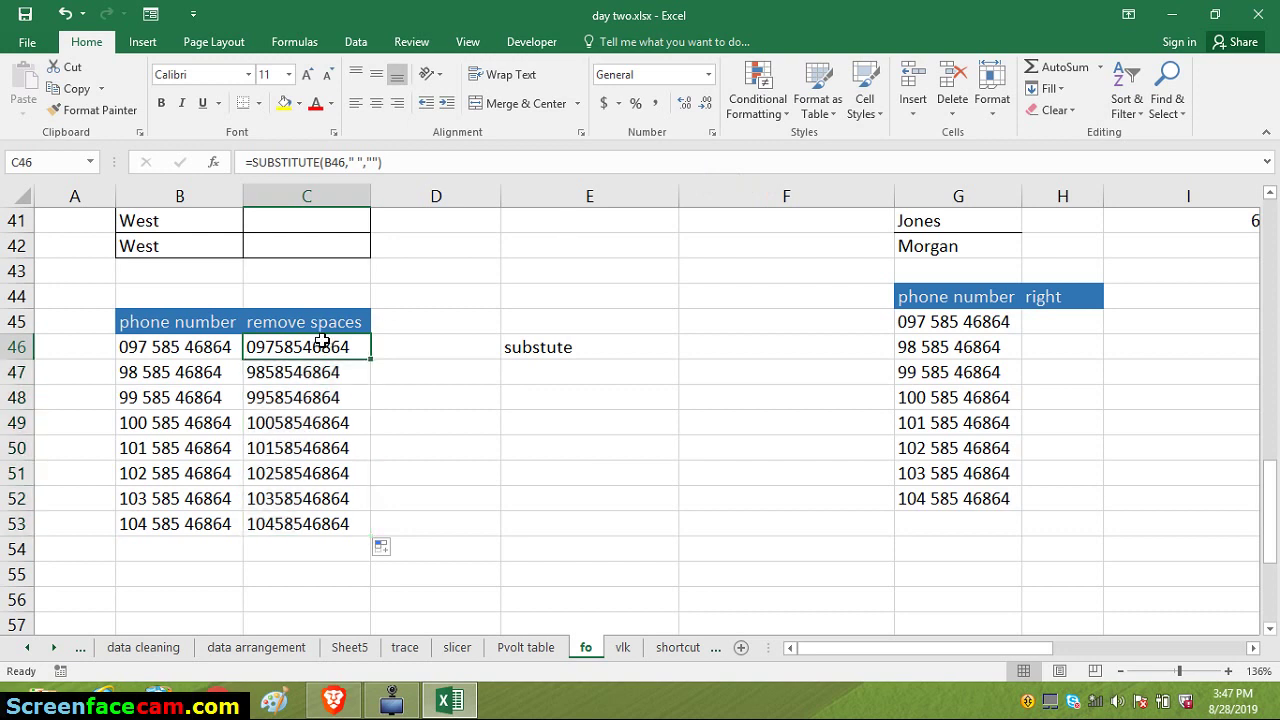
pyautogui.doubleClick(299, 345)
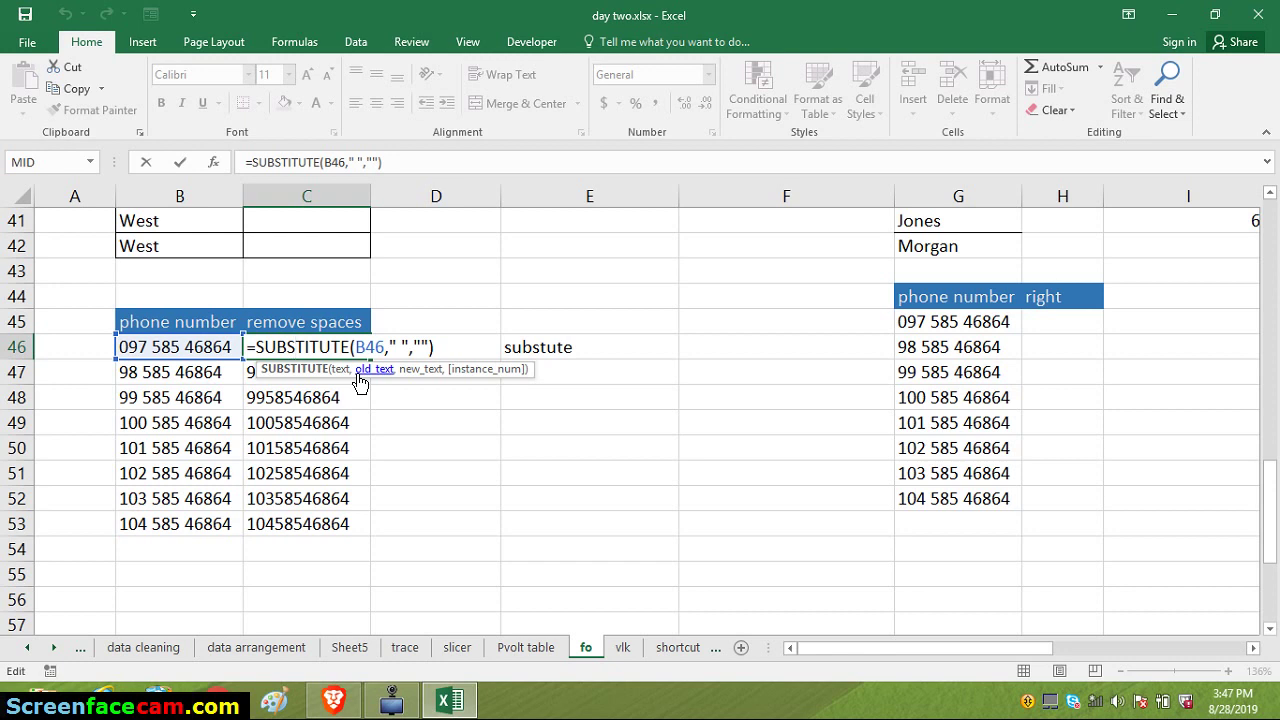
pyautogui.click(148, 293)
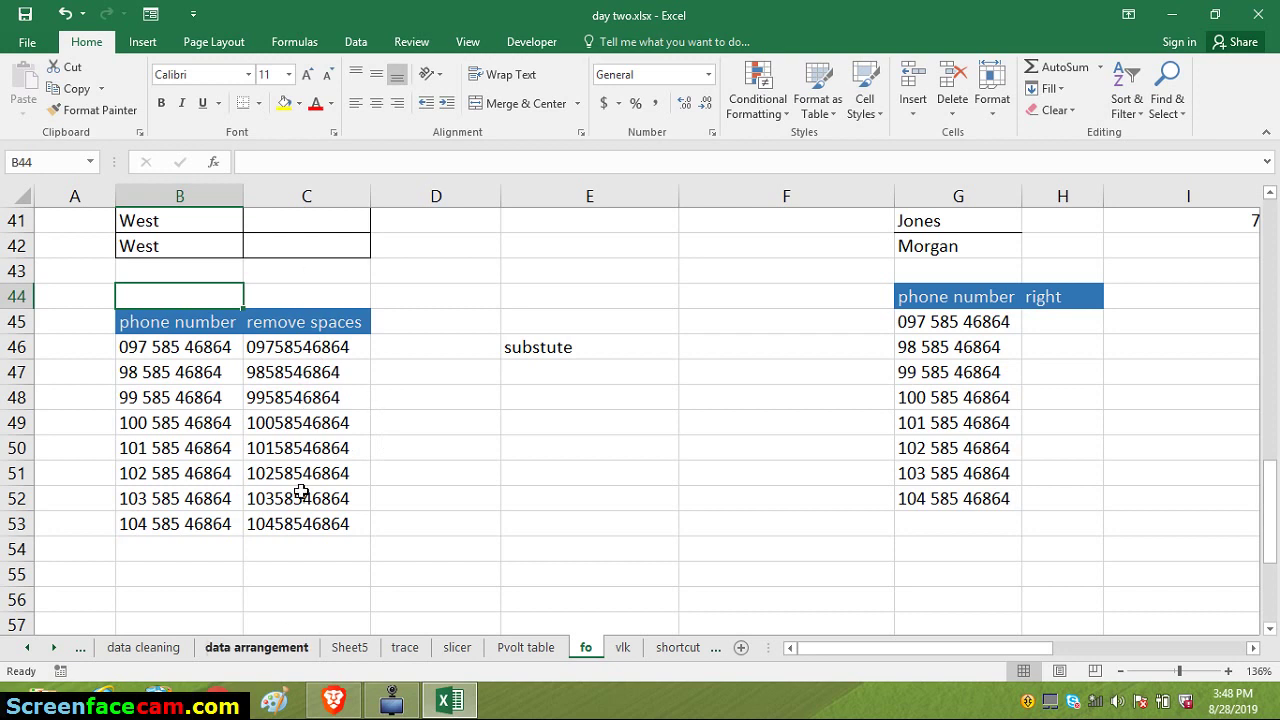
pyautogui.click(290, 400)
pyautogui.click(288, 420)
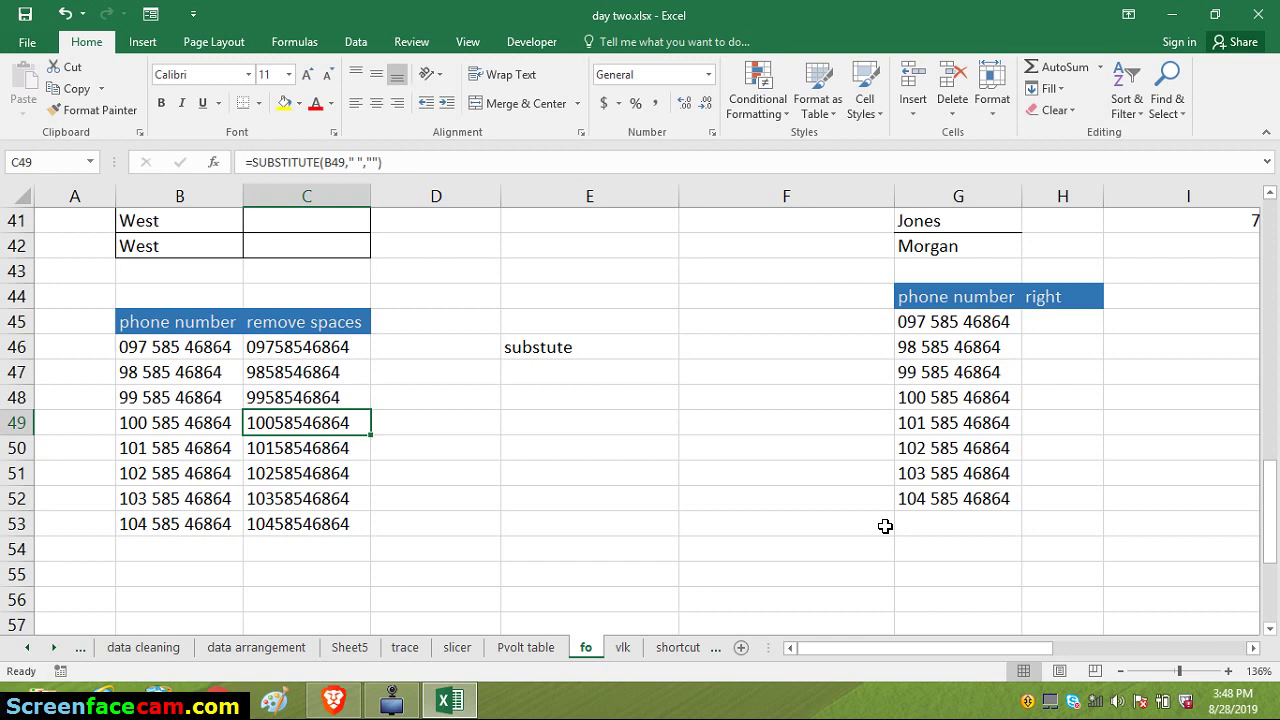
# Extract the last 9 characters of G45 into H45 with a RIGHT formula and fill it down the right column to H52
pyautogui.moveTo(462, 702)
pyautogui.click(1061, 327)
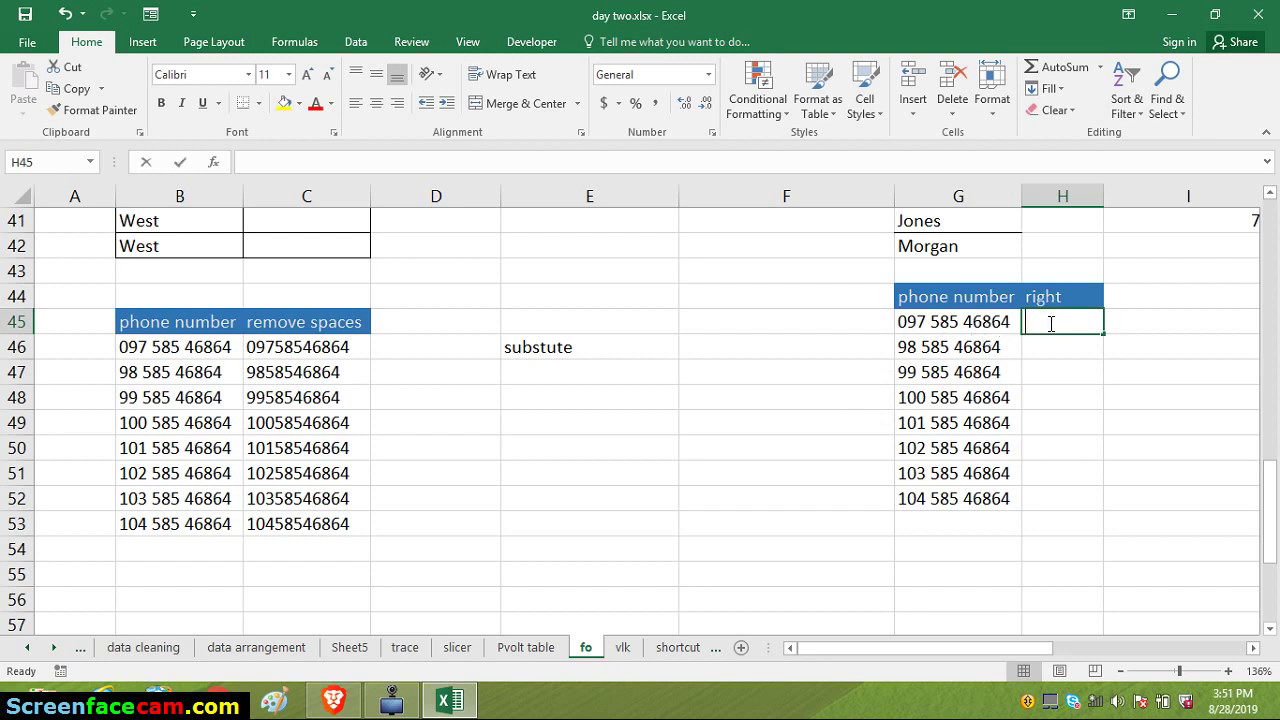
pyautogui.write('=')
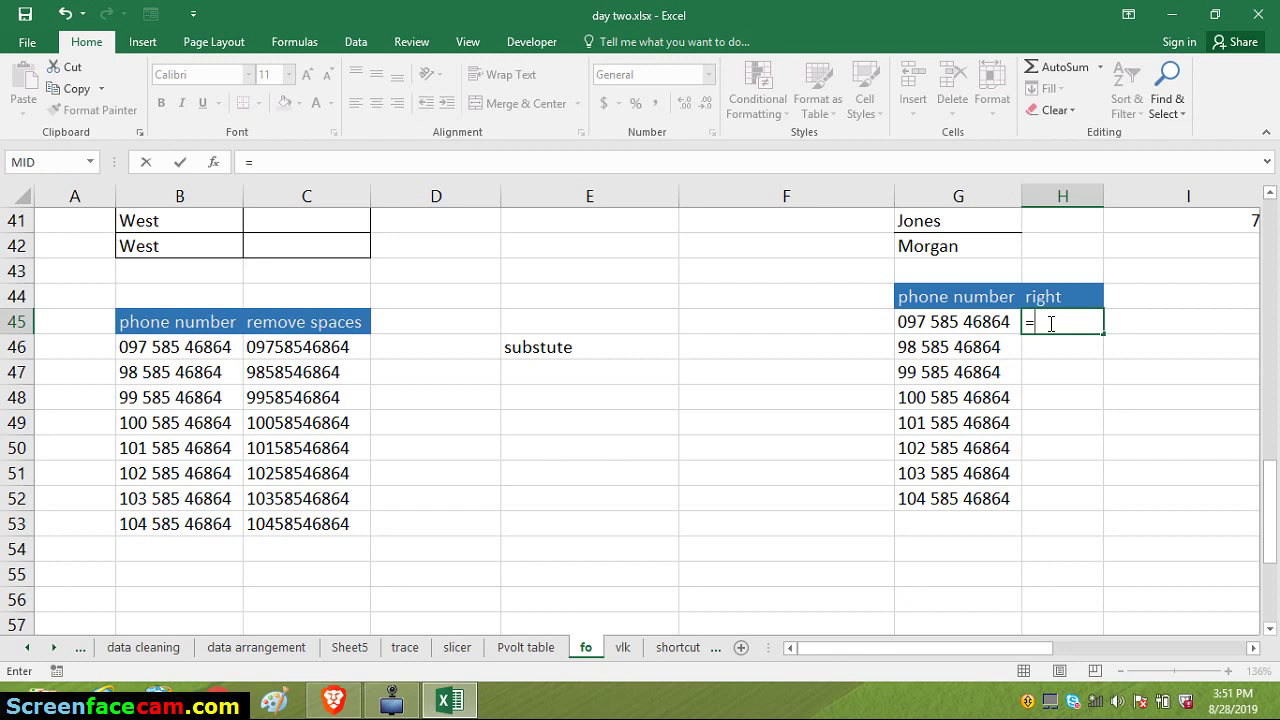
pyautogui.write('r')
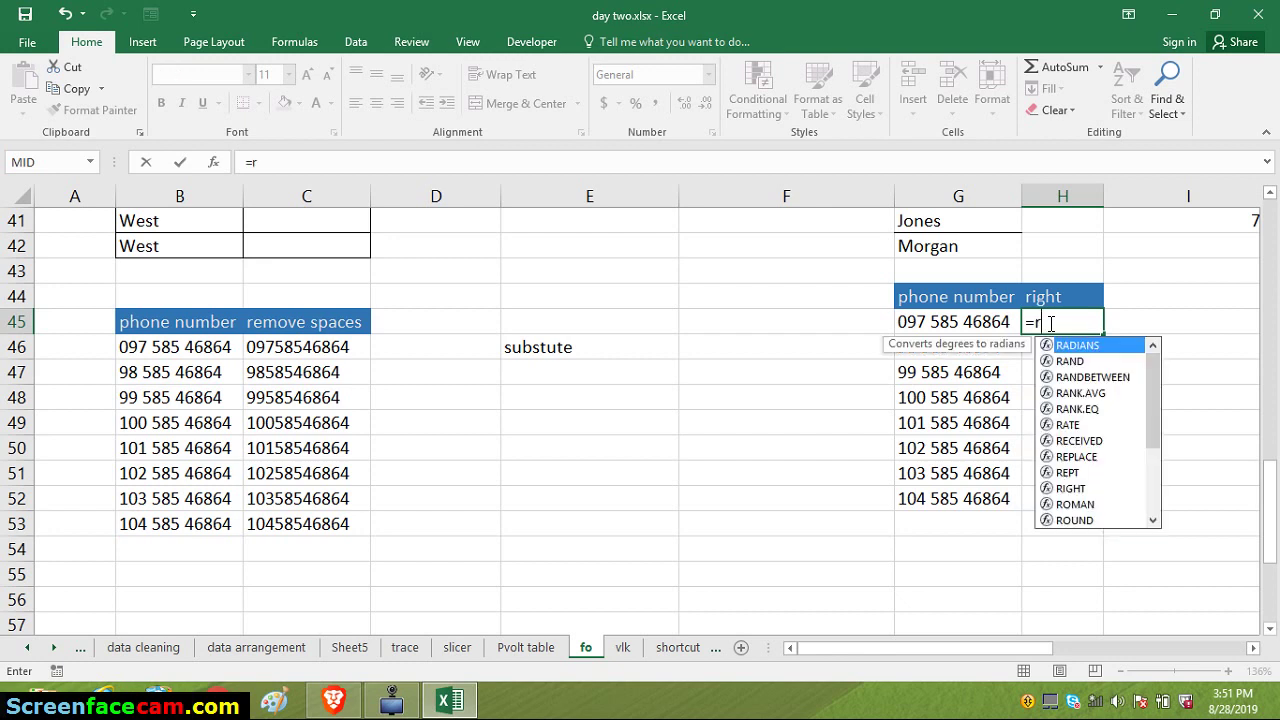
pyautogui.write('i')
pyautogui.press('Tab')
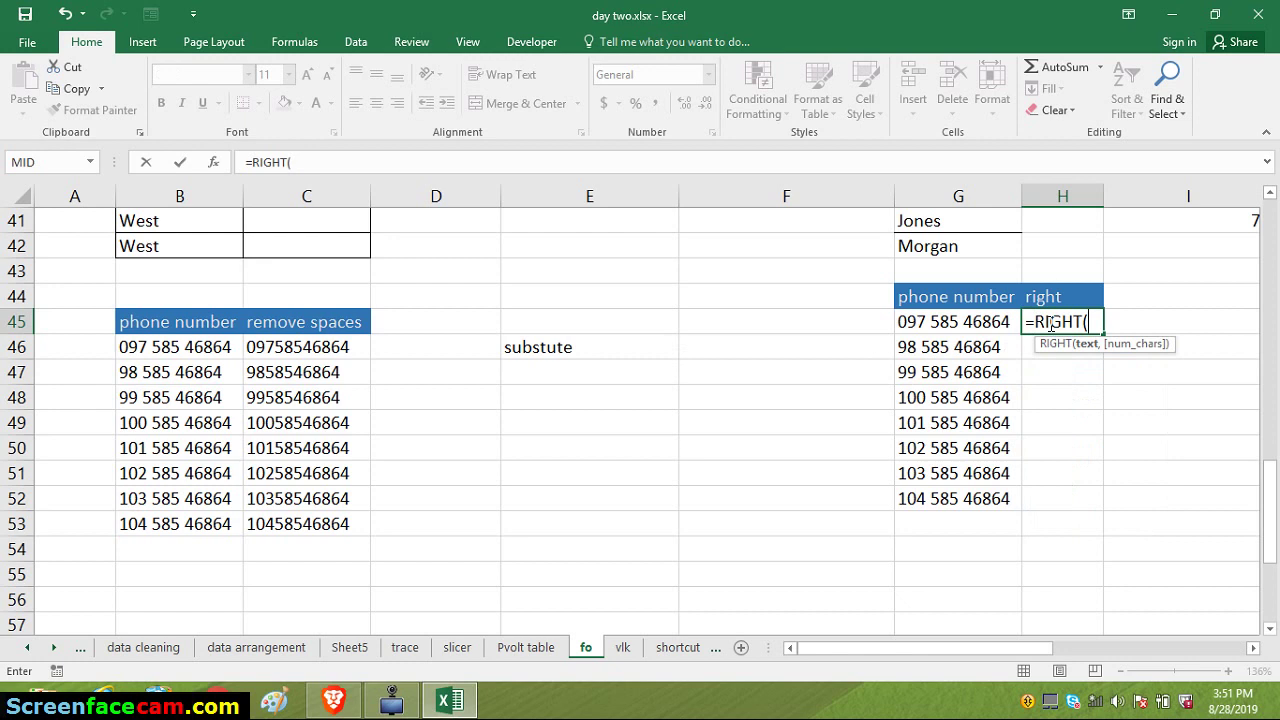
pyautogui.click(960, 320)
pyautogui.write(',')
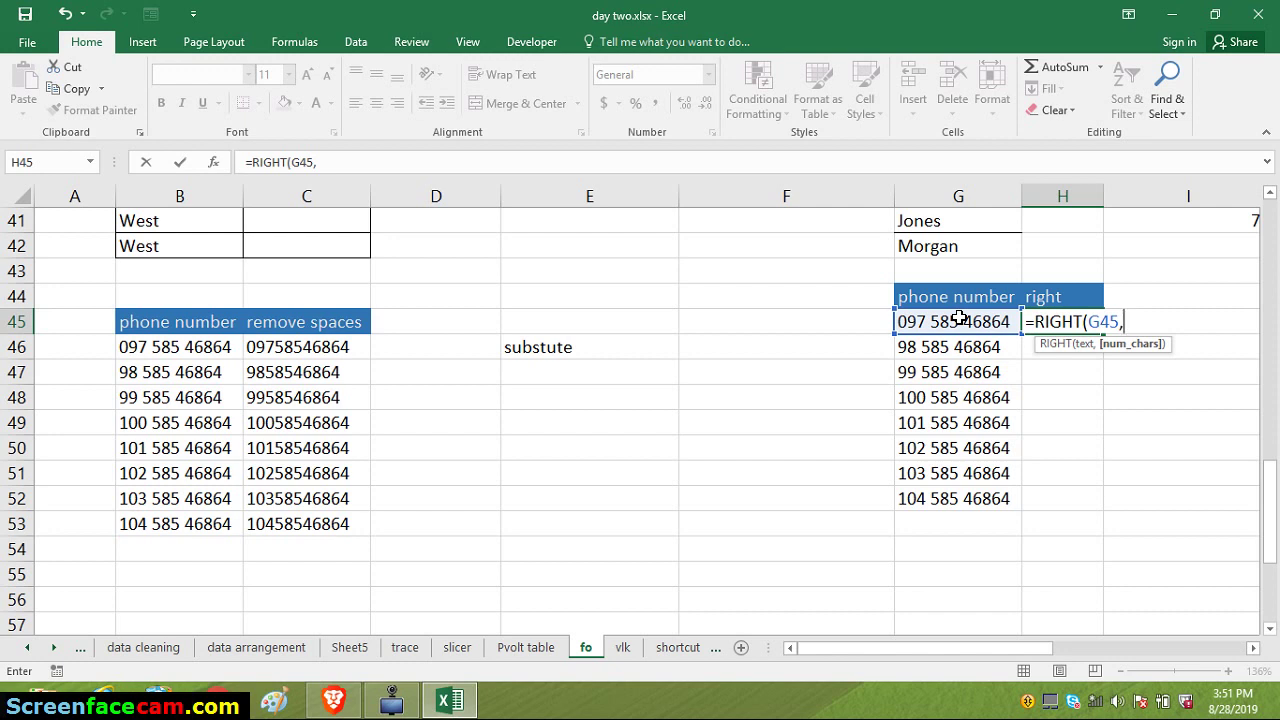
pyautogui.write('9')
pyautogui.press('Return')
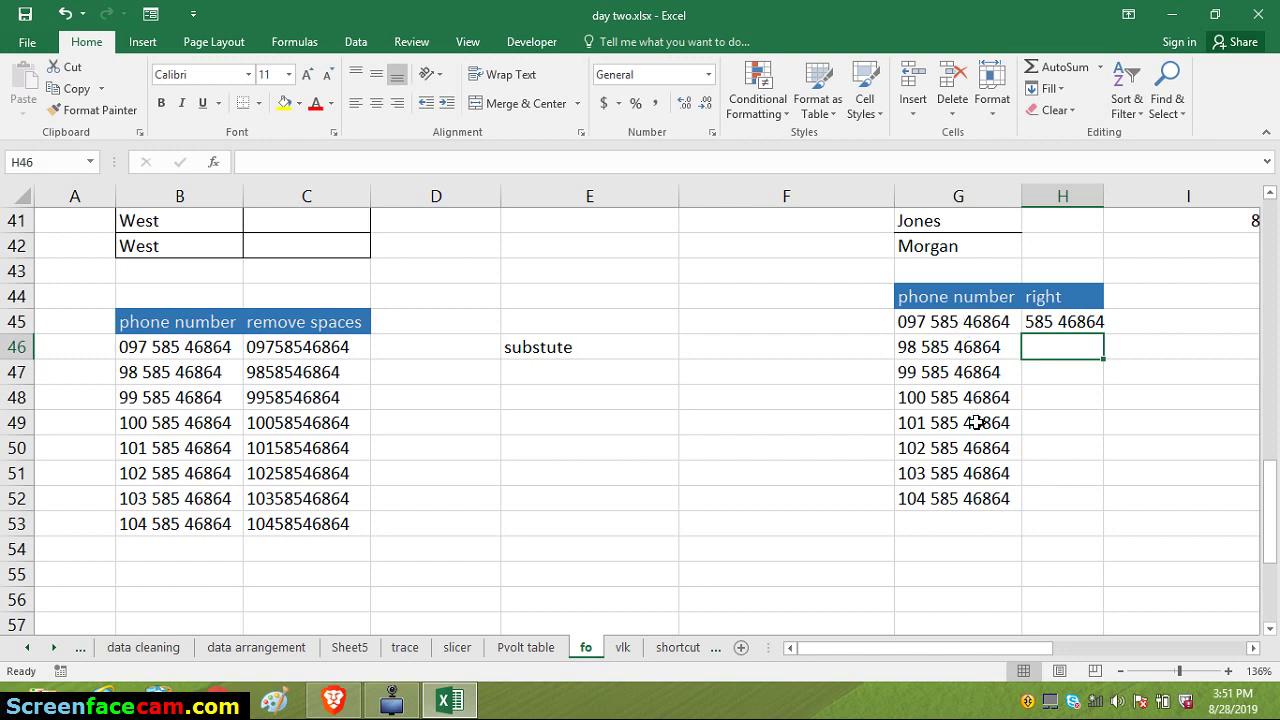
pyautogui.click(1038, 321)
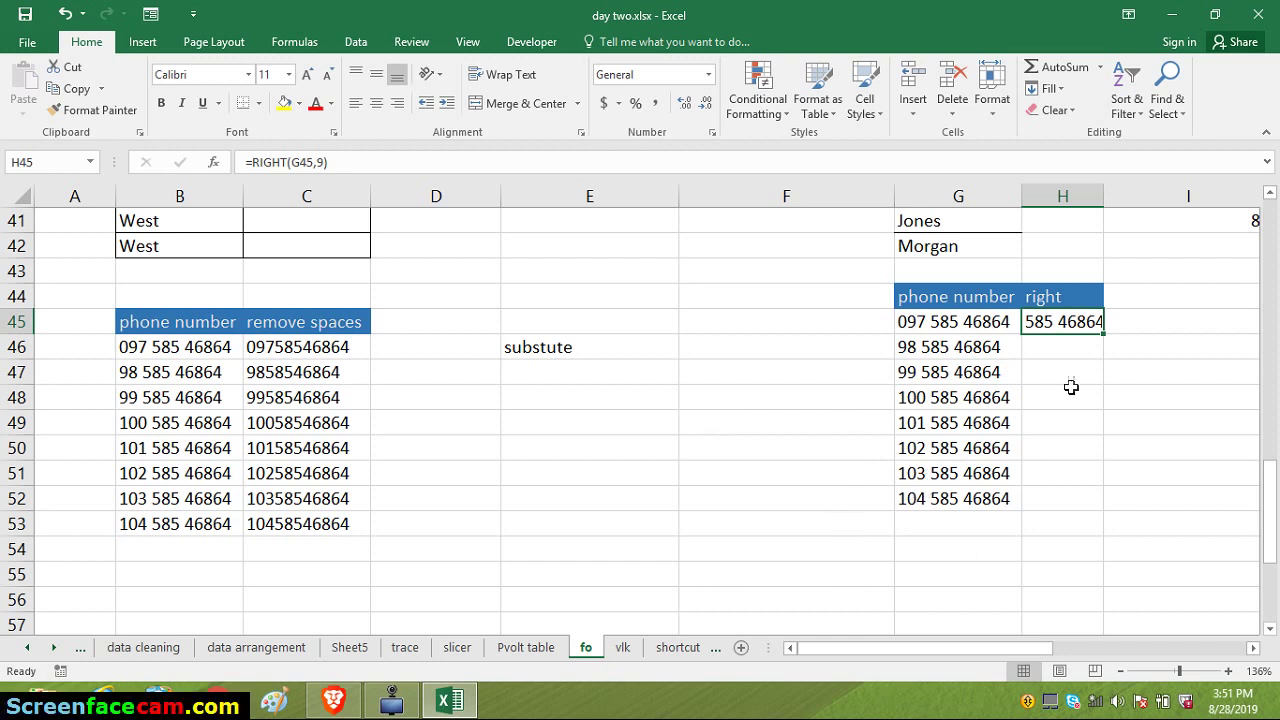
pyautogui.doubleClick(1103, 332)
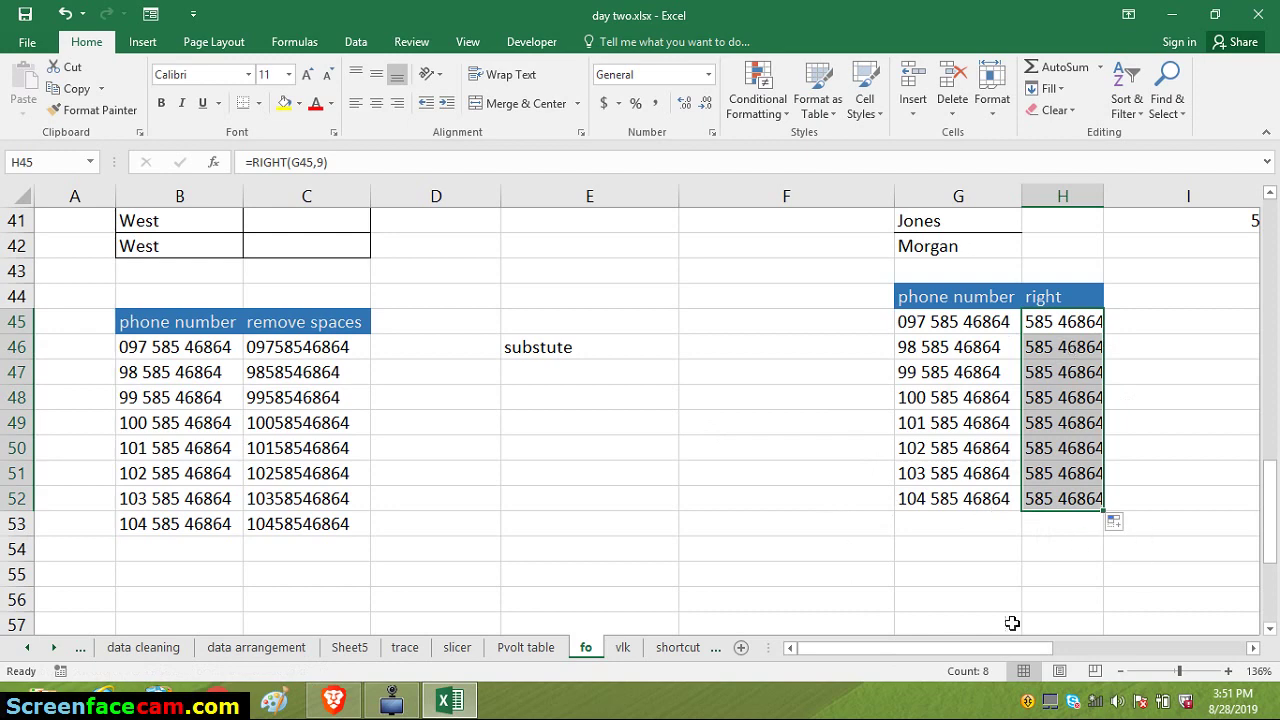
# Review the RIGHT formula in H45 against the original phone numbers in G45 and G47
pyautogui.moveTo(1024, 651); pyautogui.dragTo(1143, 594)
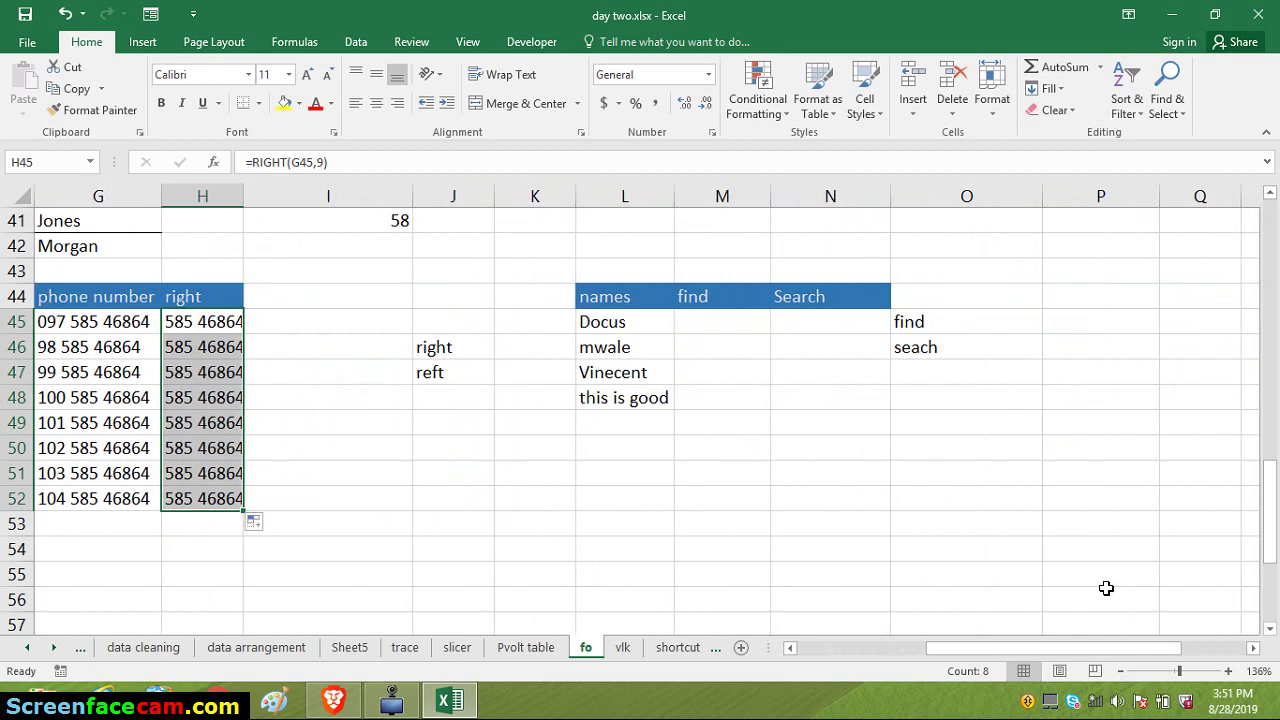
pyautogui.click(199, 324)
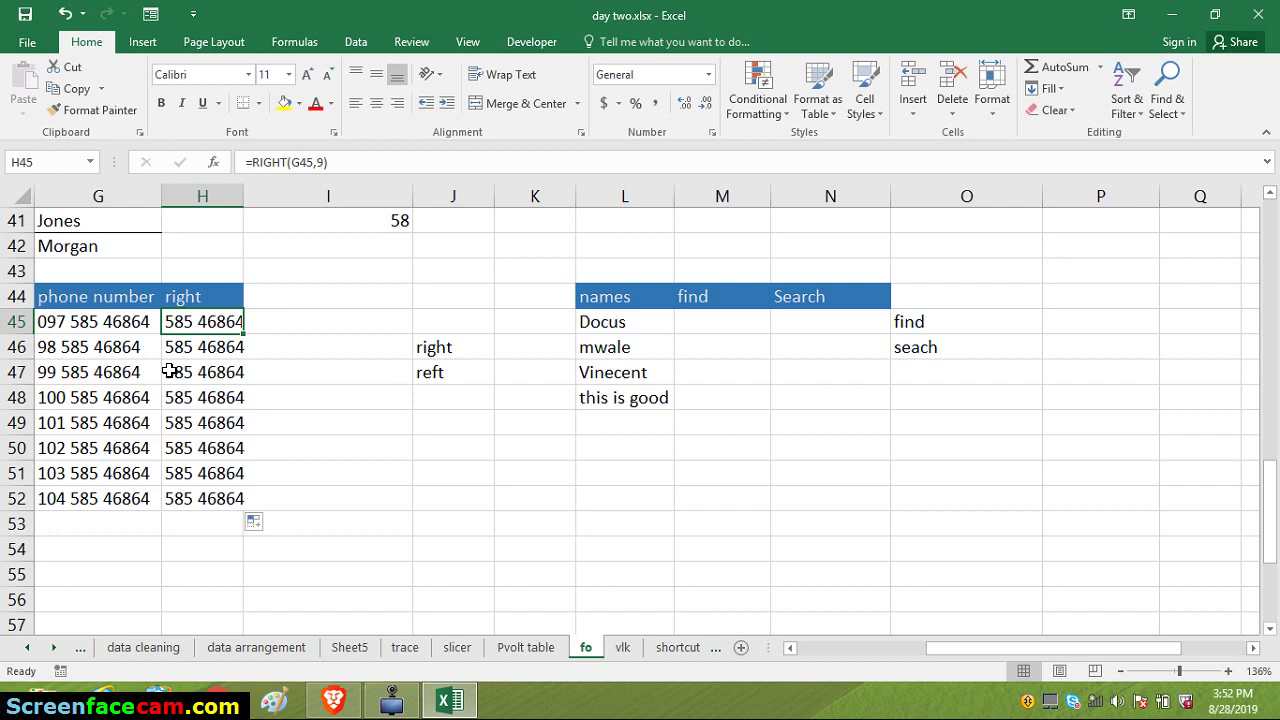
pyautogui.click(72, 368)
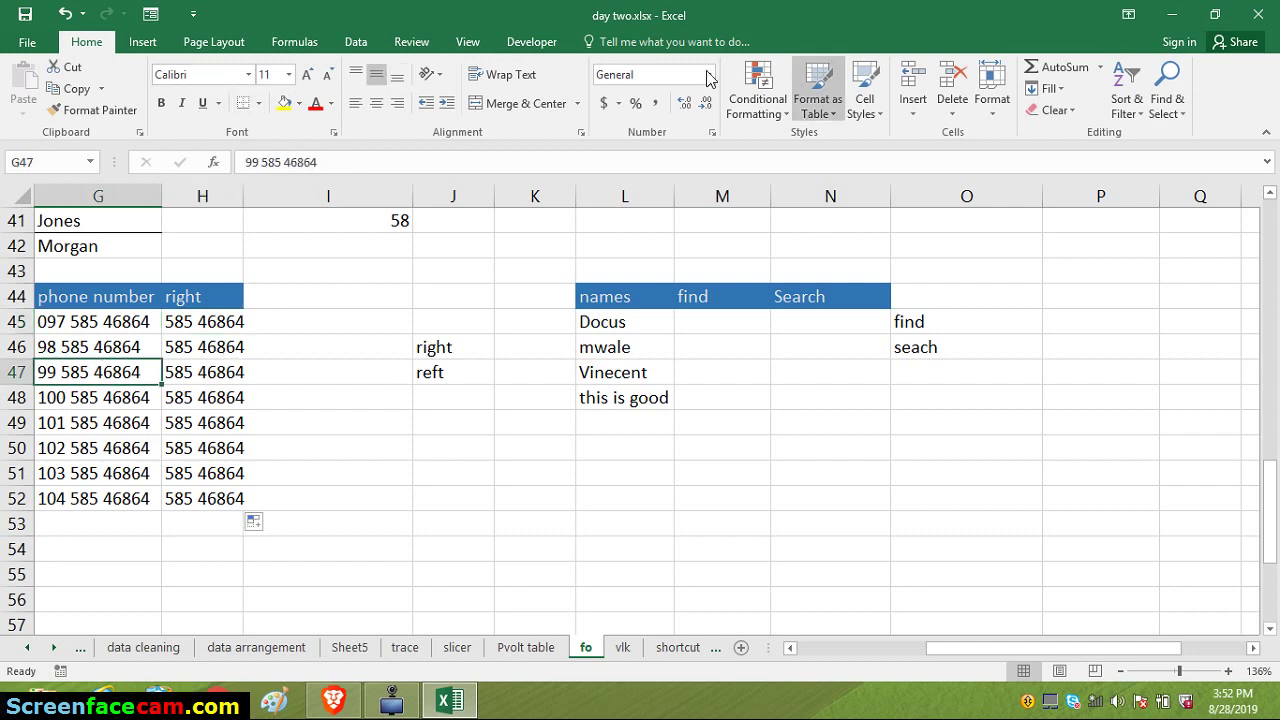
pyautogui.click(97, 320)
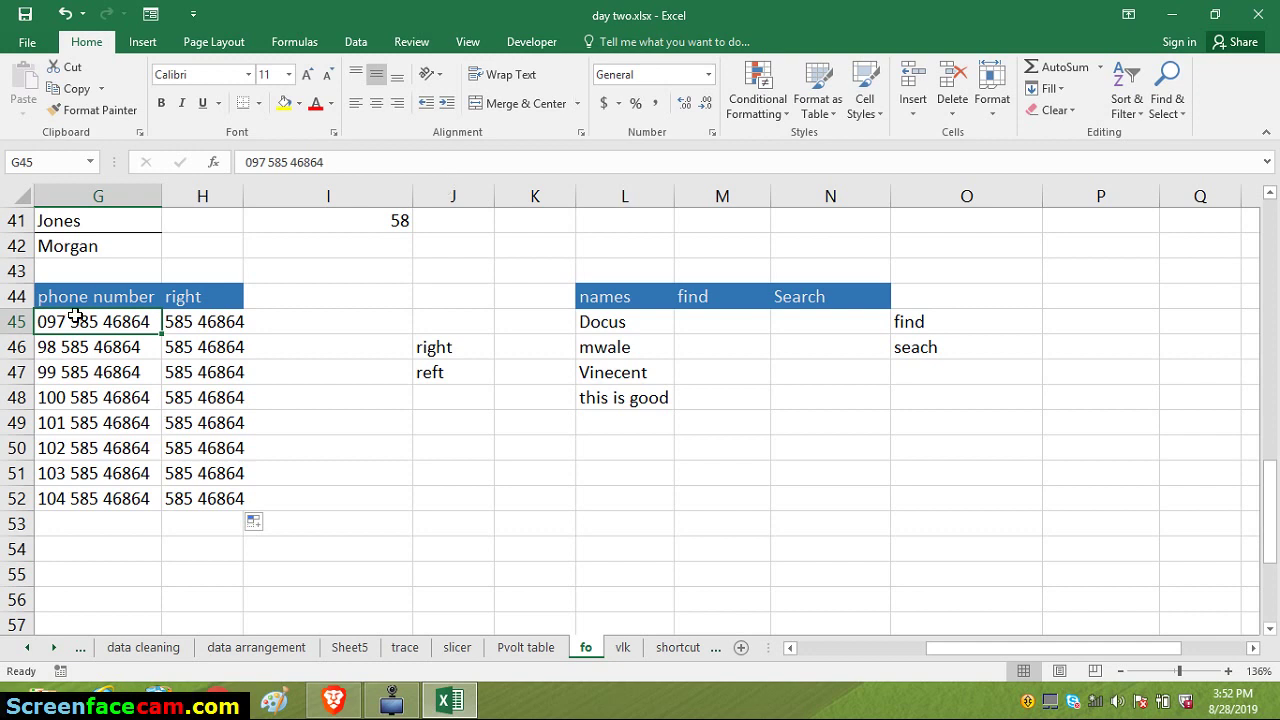
pyautogui.moveTo(94, 334); pyautogui.dragTo(94, 336)
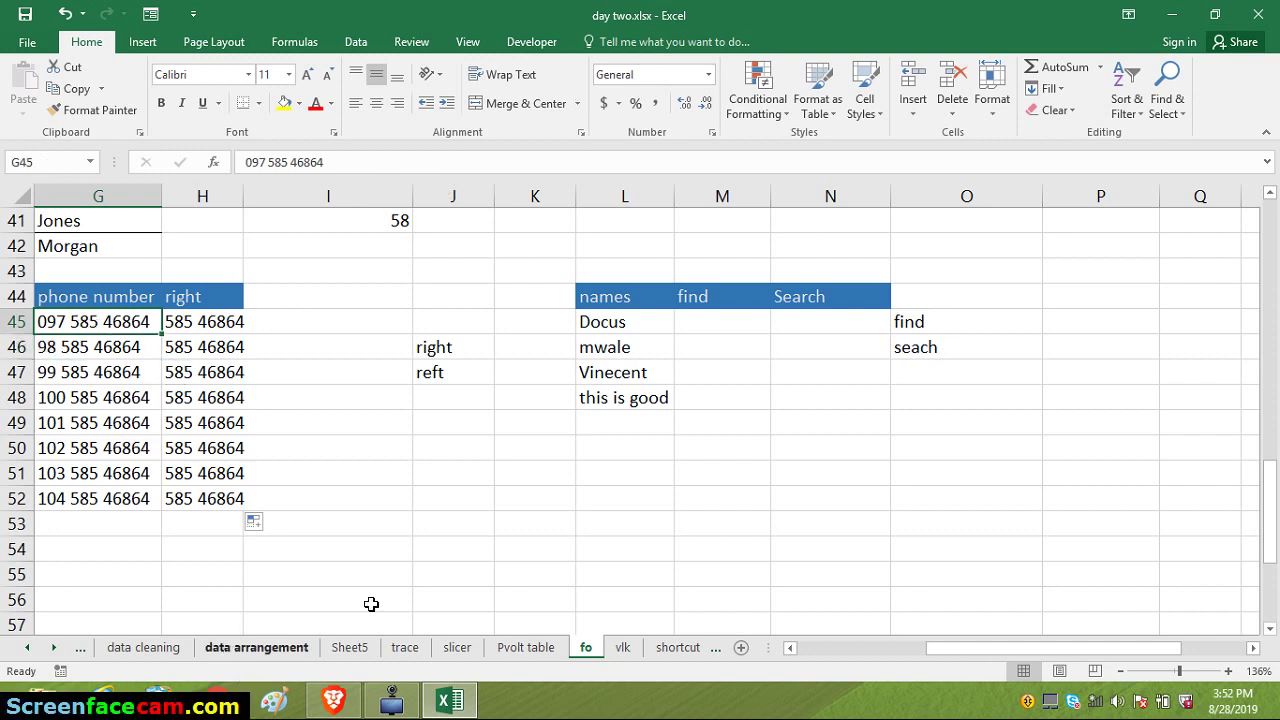
pyautogui.moveTo(1078, 649); pyautogui.dragTo(863, 603)
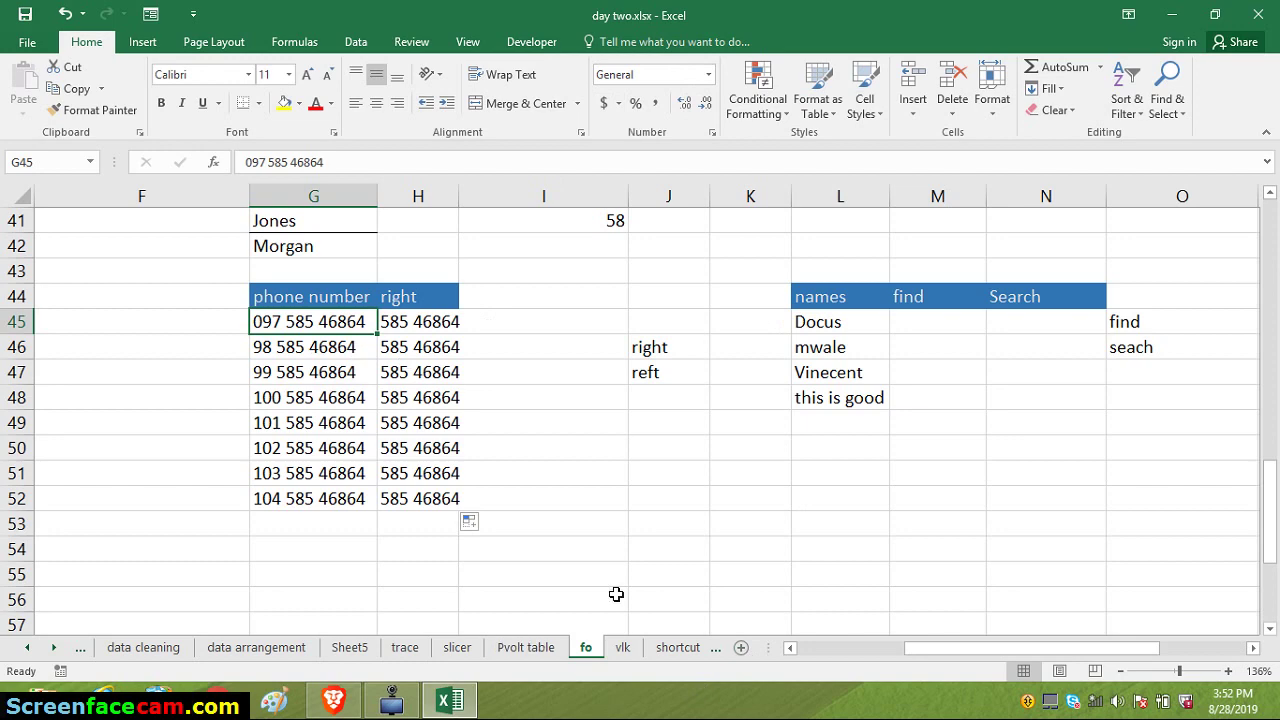
# Enter a FIND formula in M45, the first find cell, with "oc" as find text, L45 as within text and start number 0
pyautogui.moveTo(986, 646); pyautogui.dragTo(1028, 634)
pyautogui.click(596, 325)
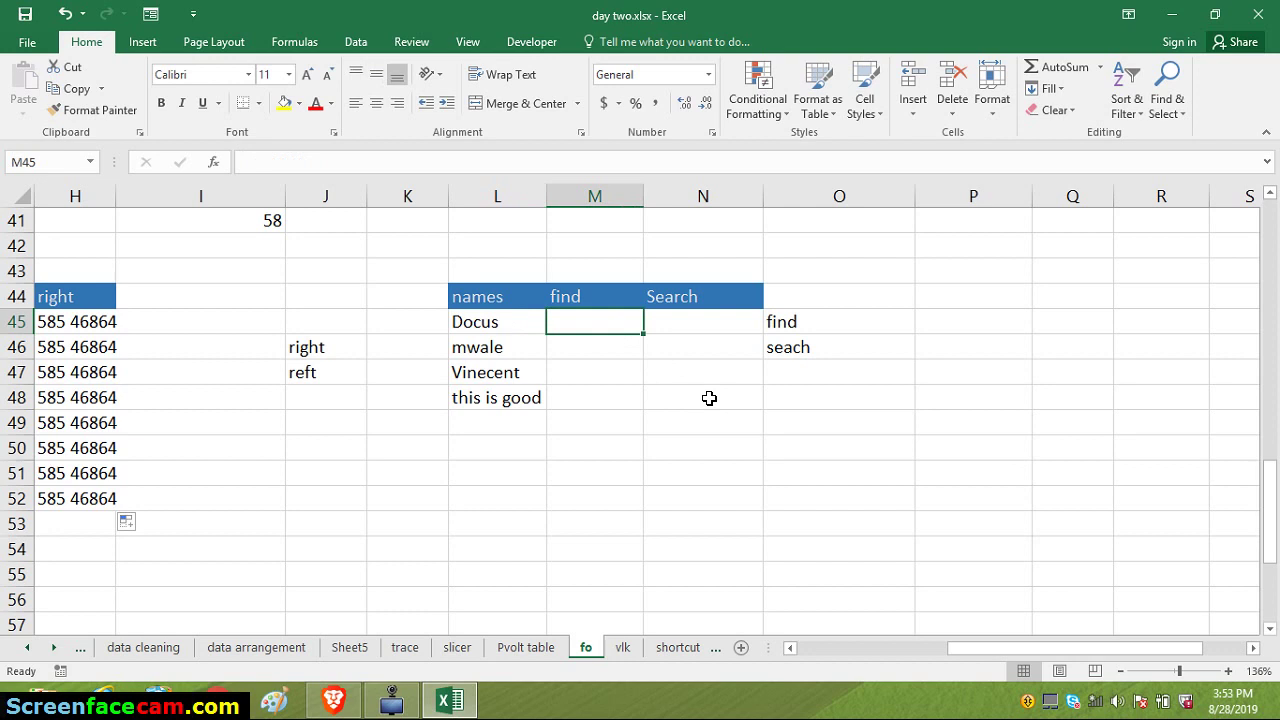
pyautogui.write('=')
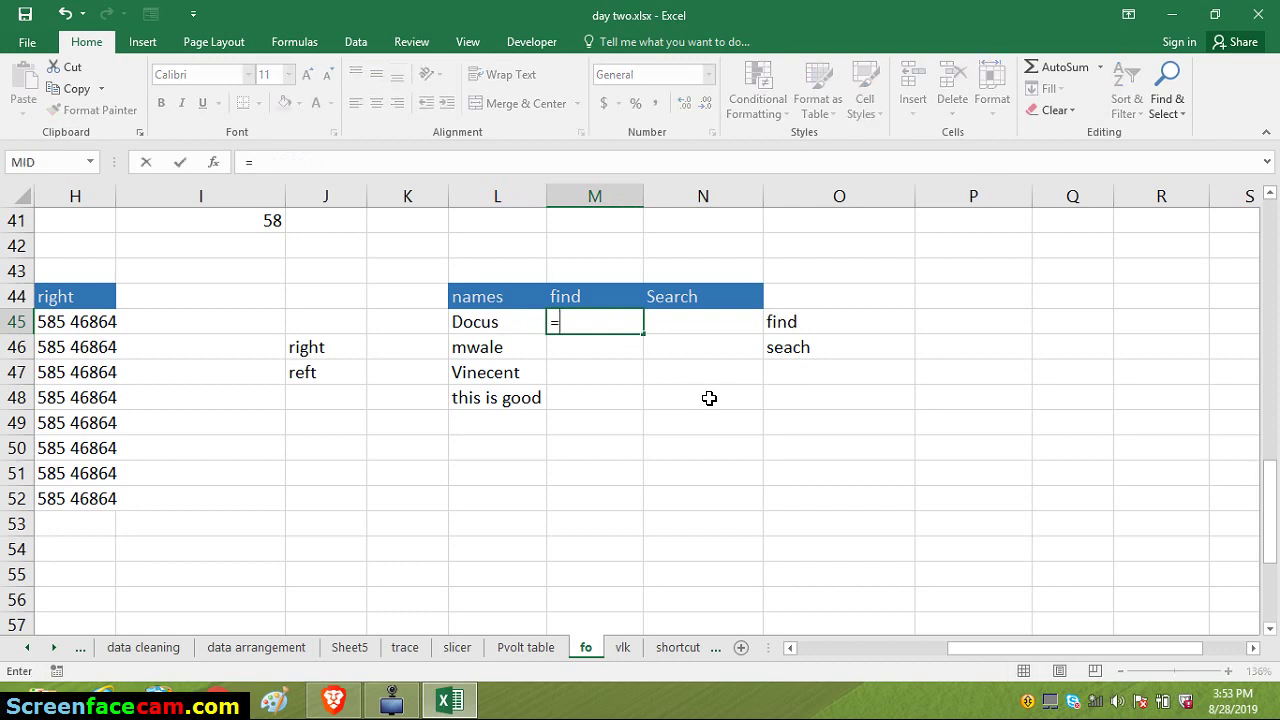
pyautogui.write('f')
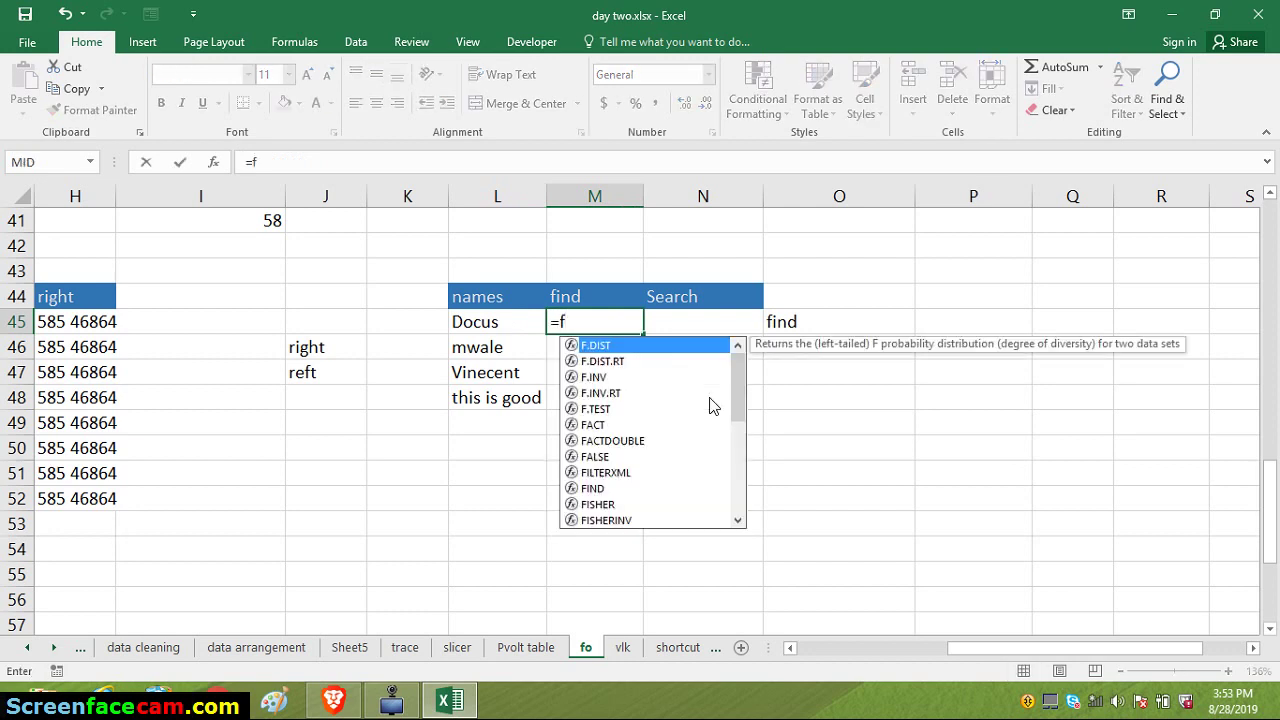
pyautogui.write('ind')
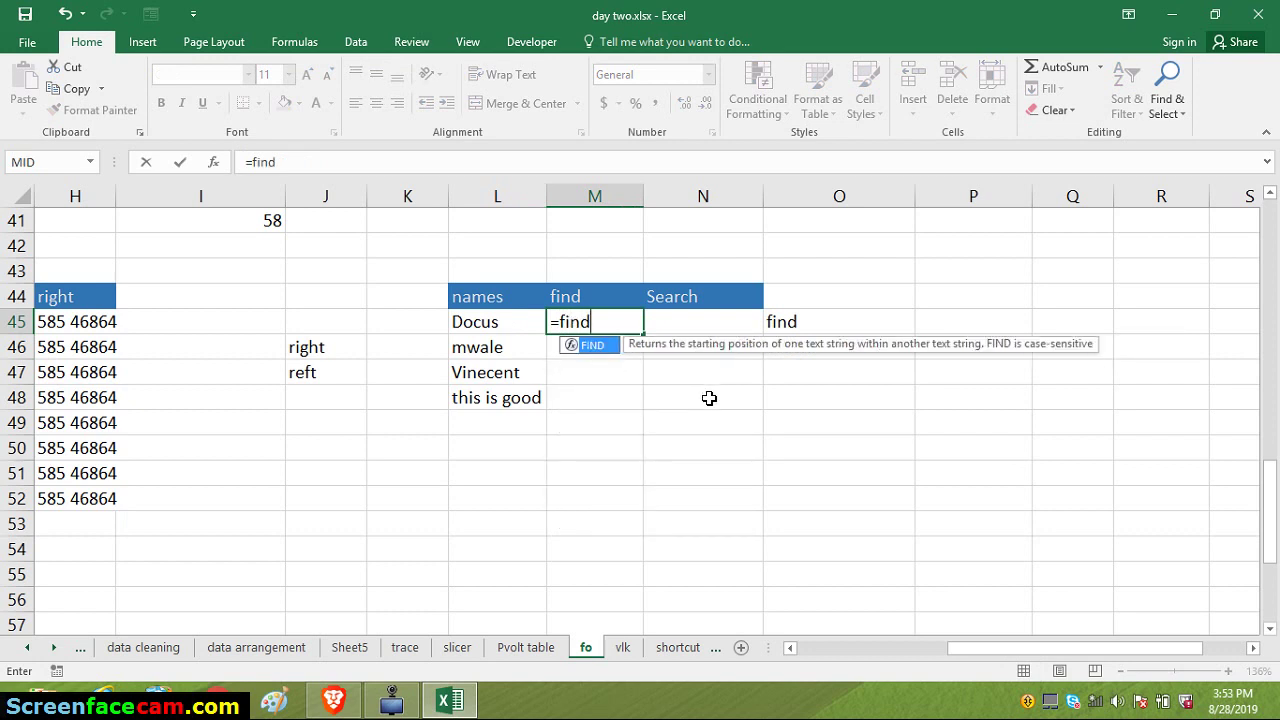
pyautogui.press('Tab')
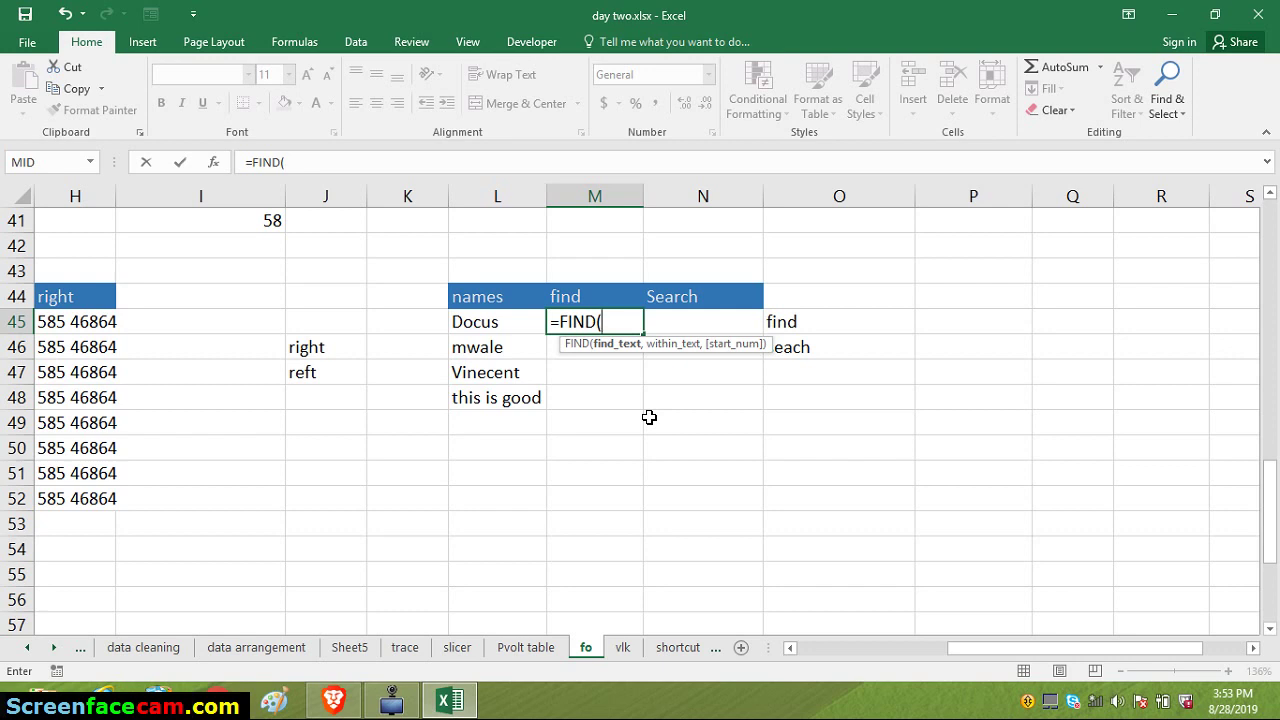
pyautogui.write('"o')
pyautogui.write('c",')
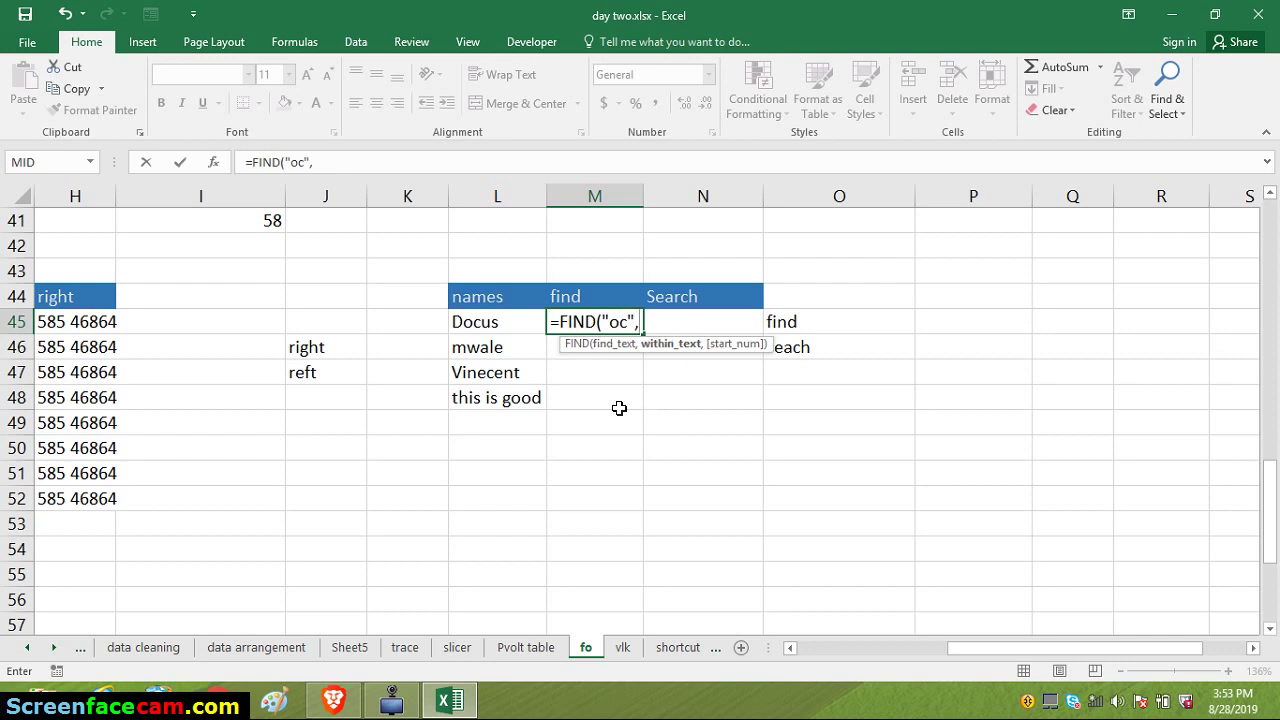
pyautogui.click(487, 318)
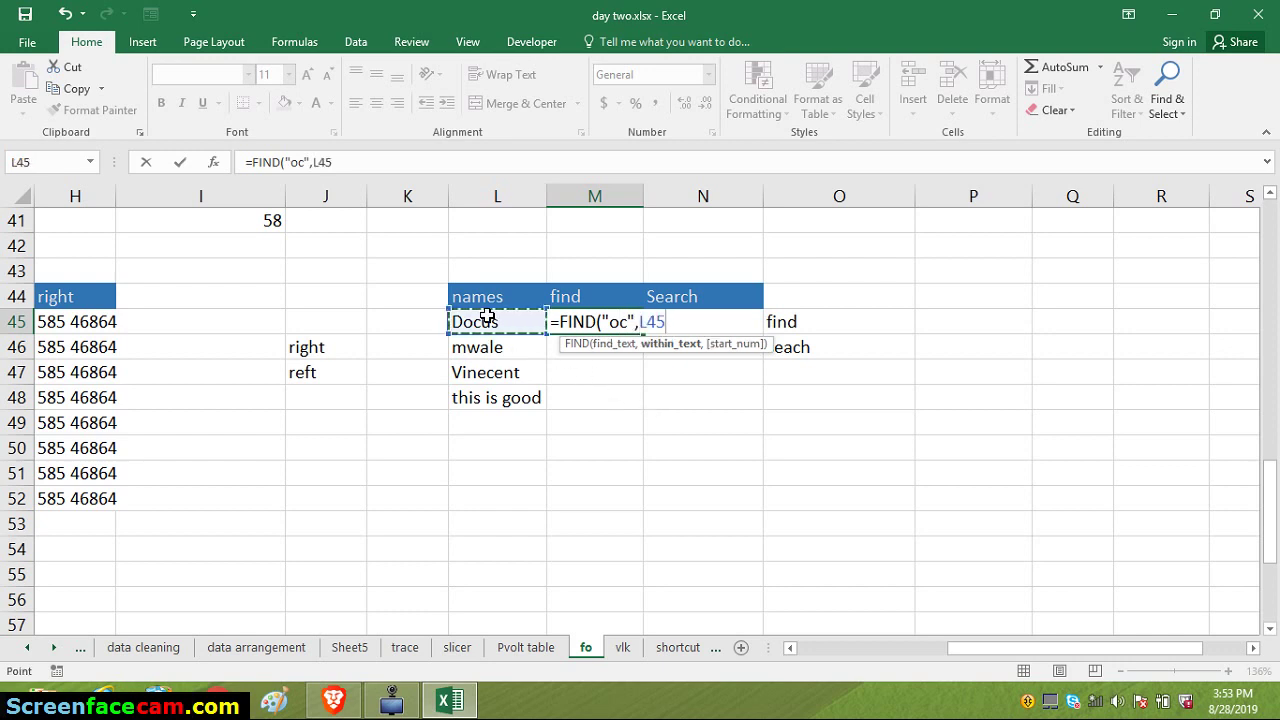
pyautogui.write(',')
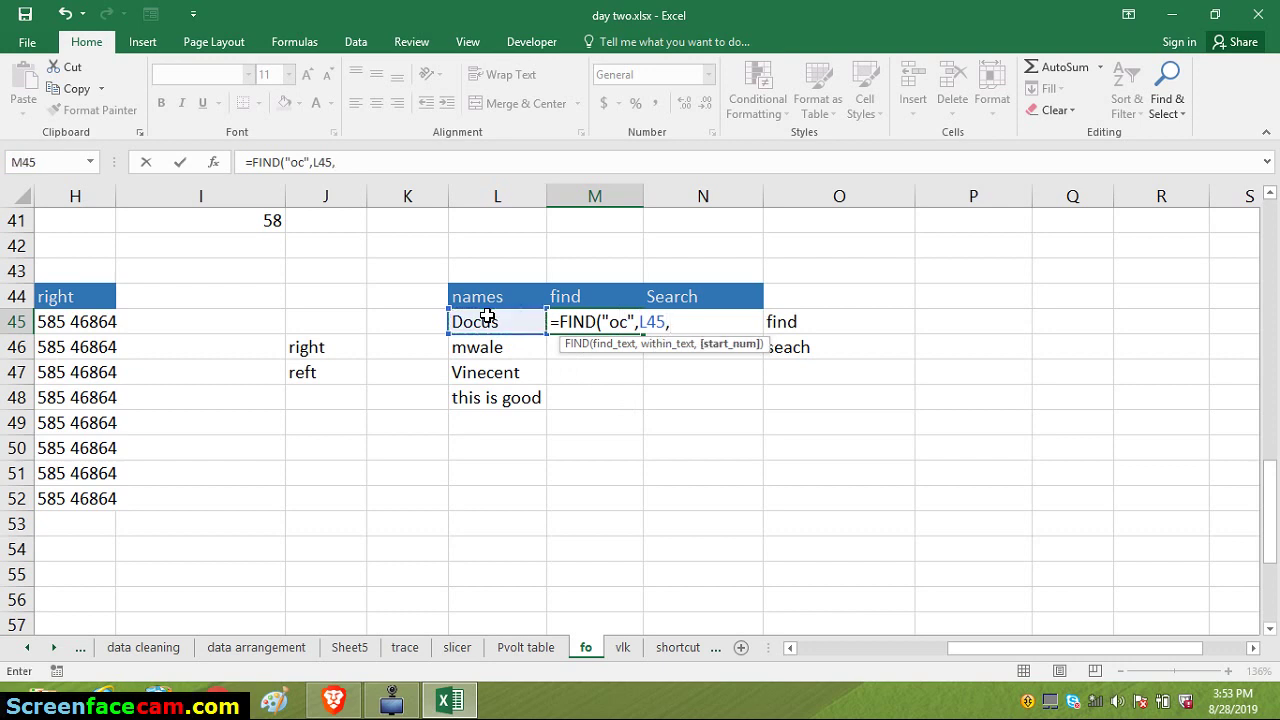
pyautogui.write('0)')
pyautogui.press('Return')
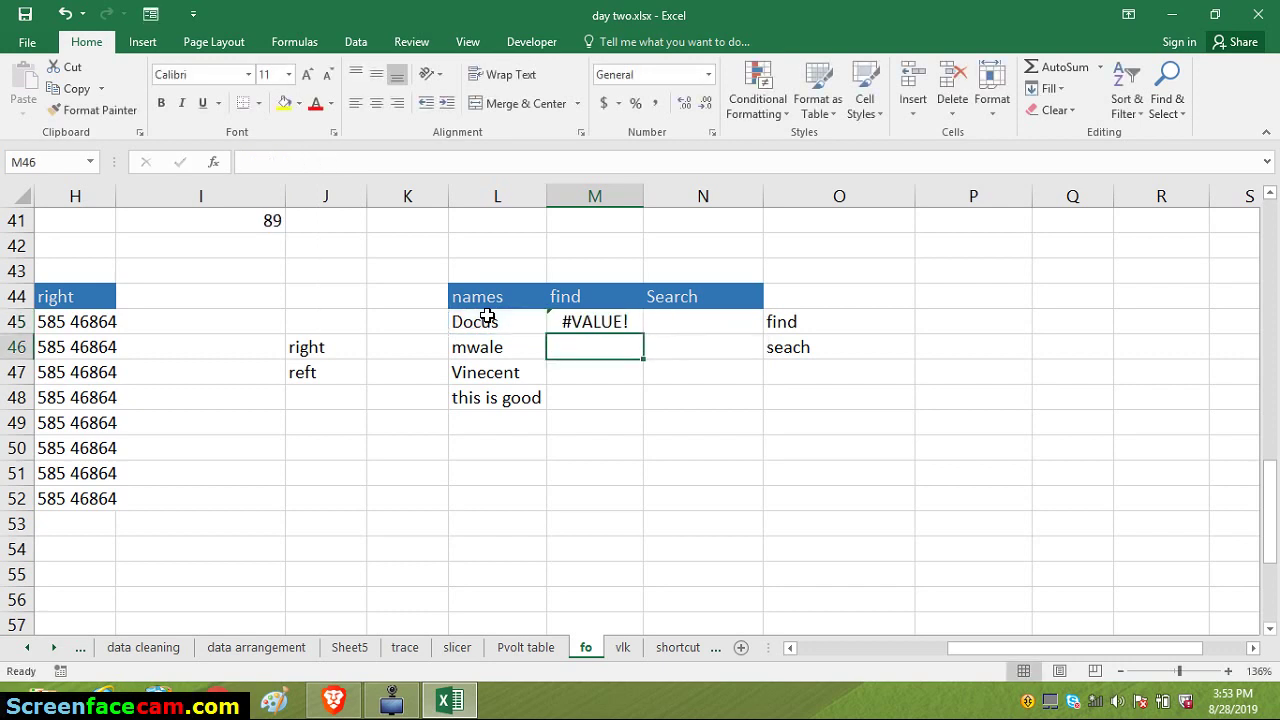
# Set the start number of the FIND formula in M45 to 1
pyautogui.doubleClick(608, 321)
pyautogui.click(677, 322)
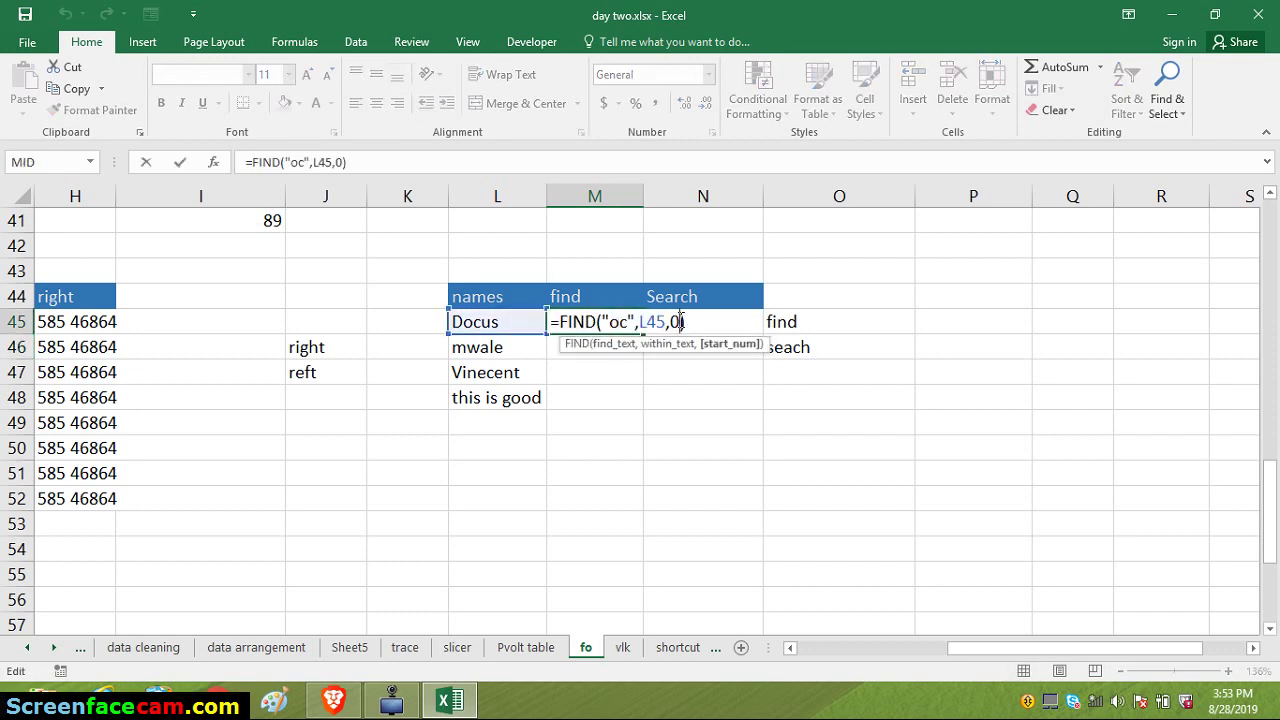
pyautogui.press('BackSpace')
pyautogui.write('1')
pyautogui.press('Return')
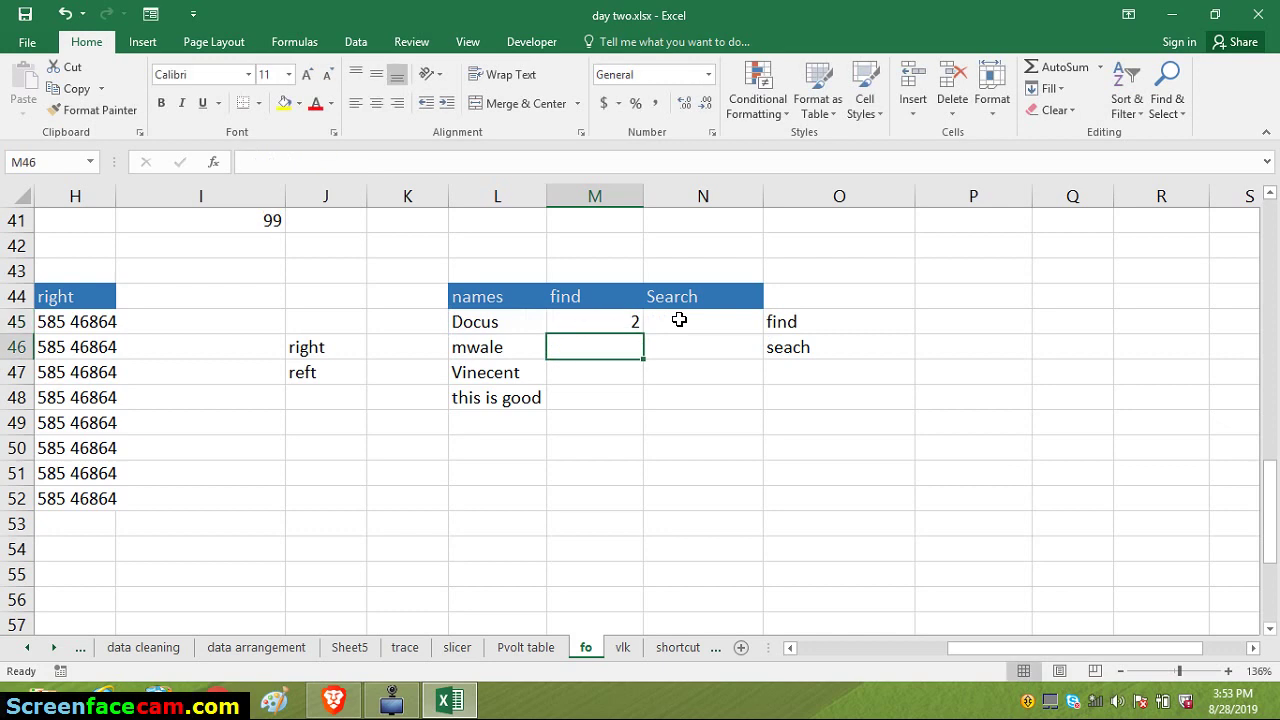
# Review the find text and within text arguments of the FIND formula in M45
pyautogui.doubleClick(623, 318)
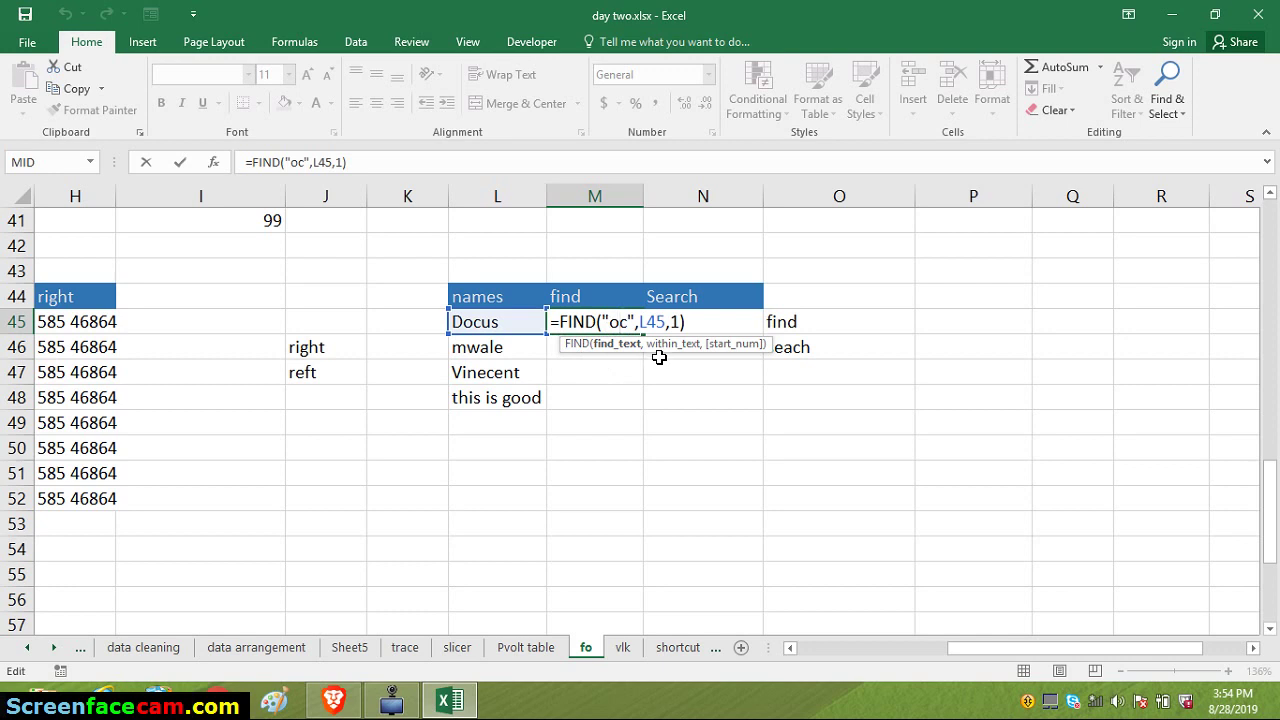
pyautogui.press('Return')
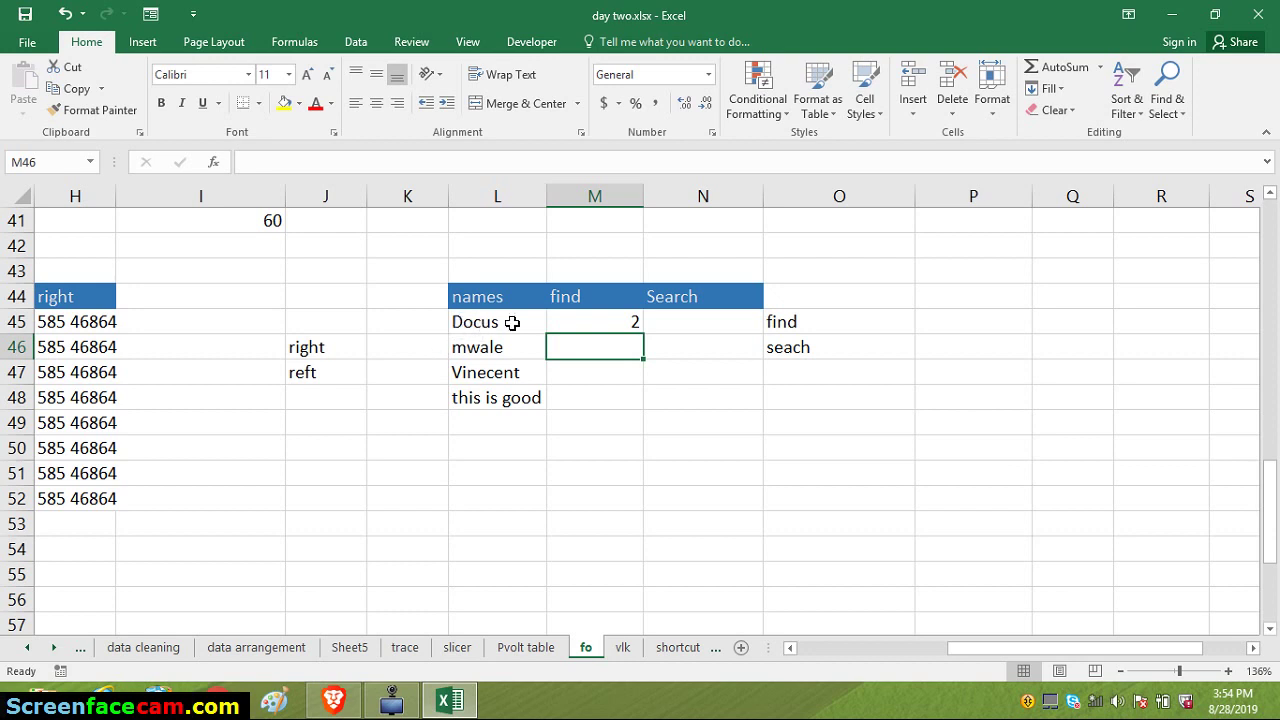
pyautogui.click(590, 318)
pyautogui.doubleClick(598, 321)
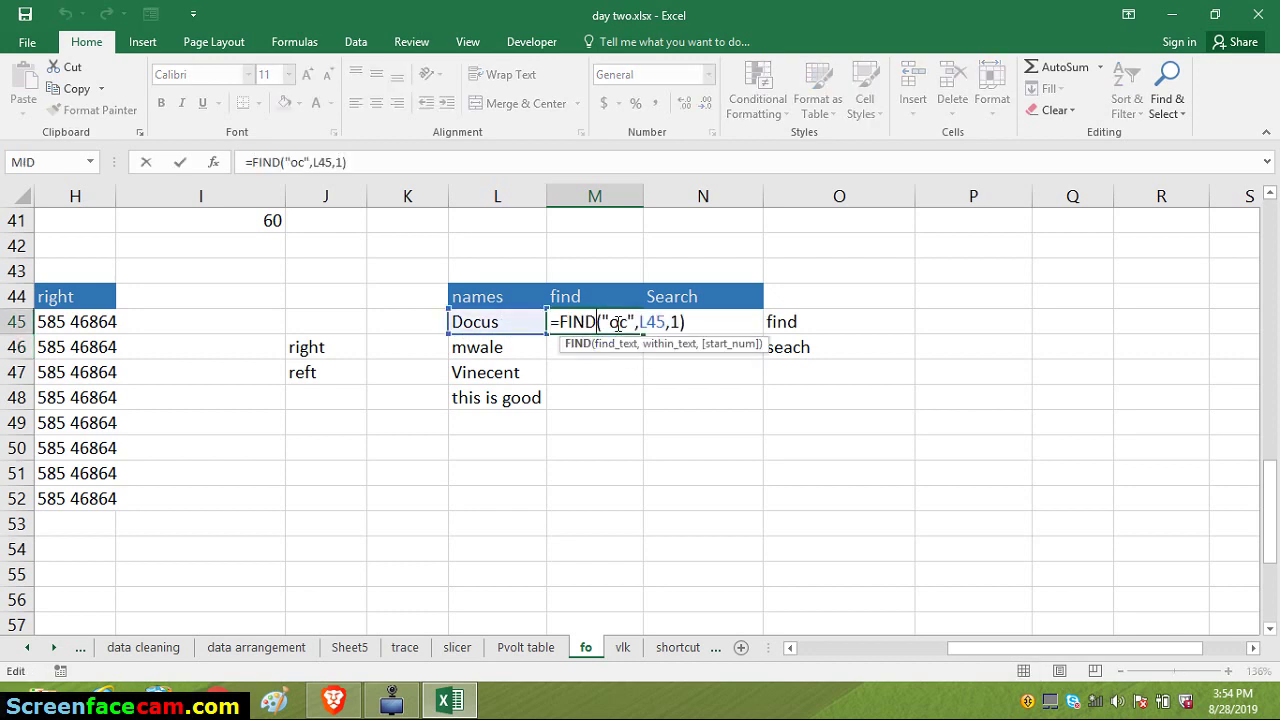
pyautogui.doubleClick(620, 322)
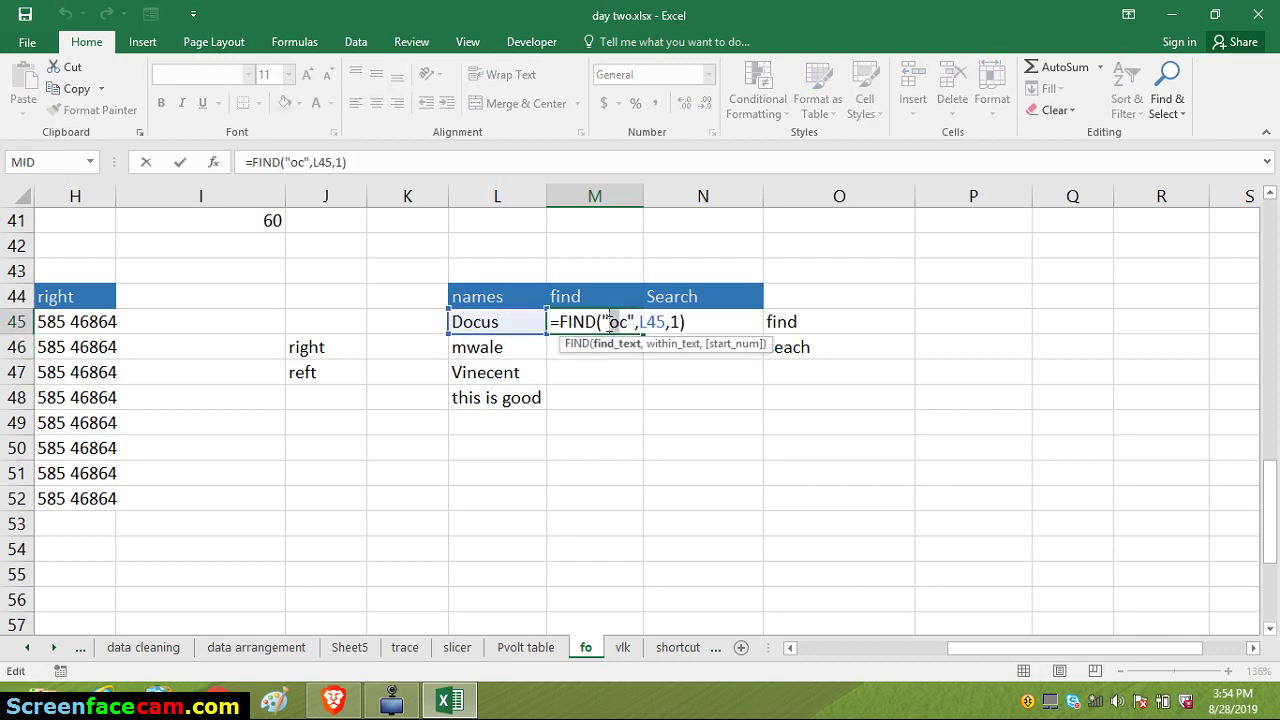
pyautogui.click(616, 322)
pyautogui.click(639, 325)
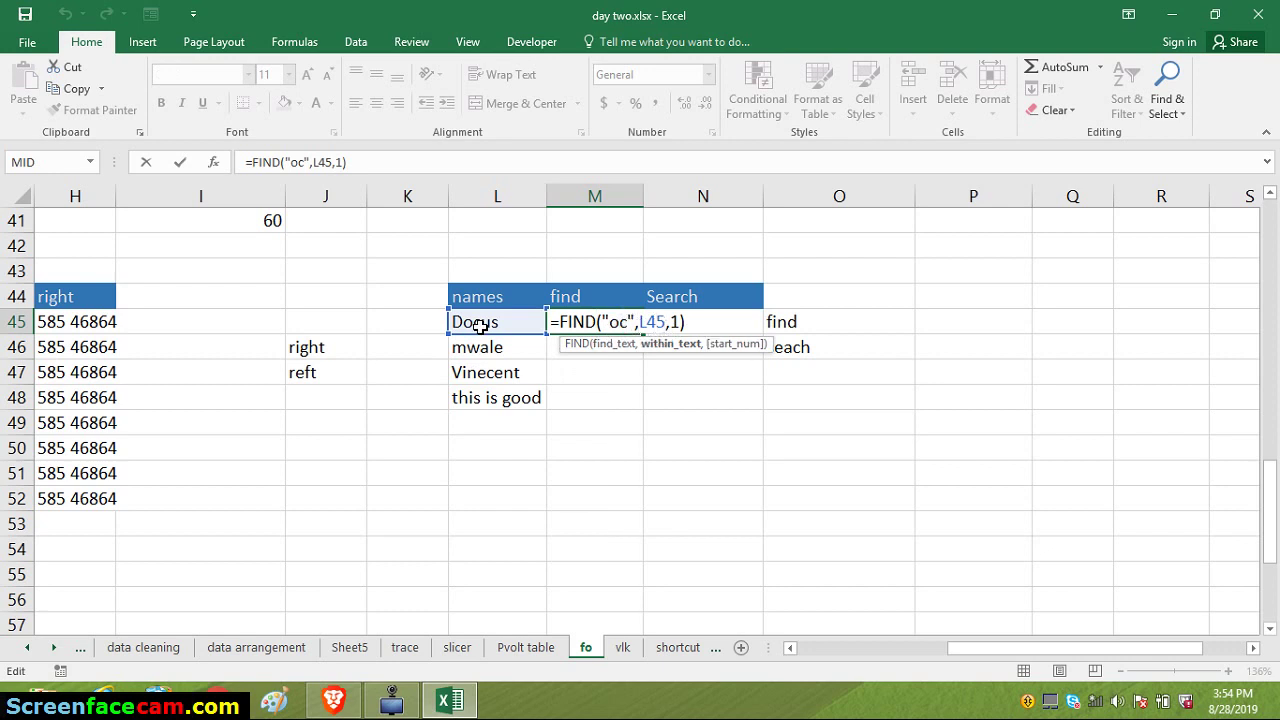
# Remove the optional start number from the FIND formula in M45, leaving only "oc" and L45 as arguments
pyautogui.click(670, 325)
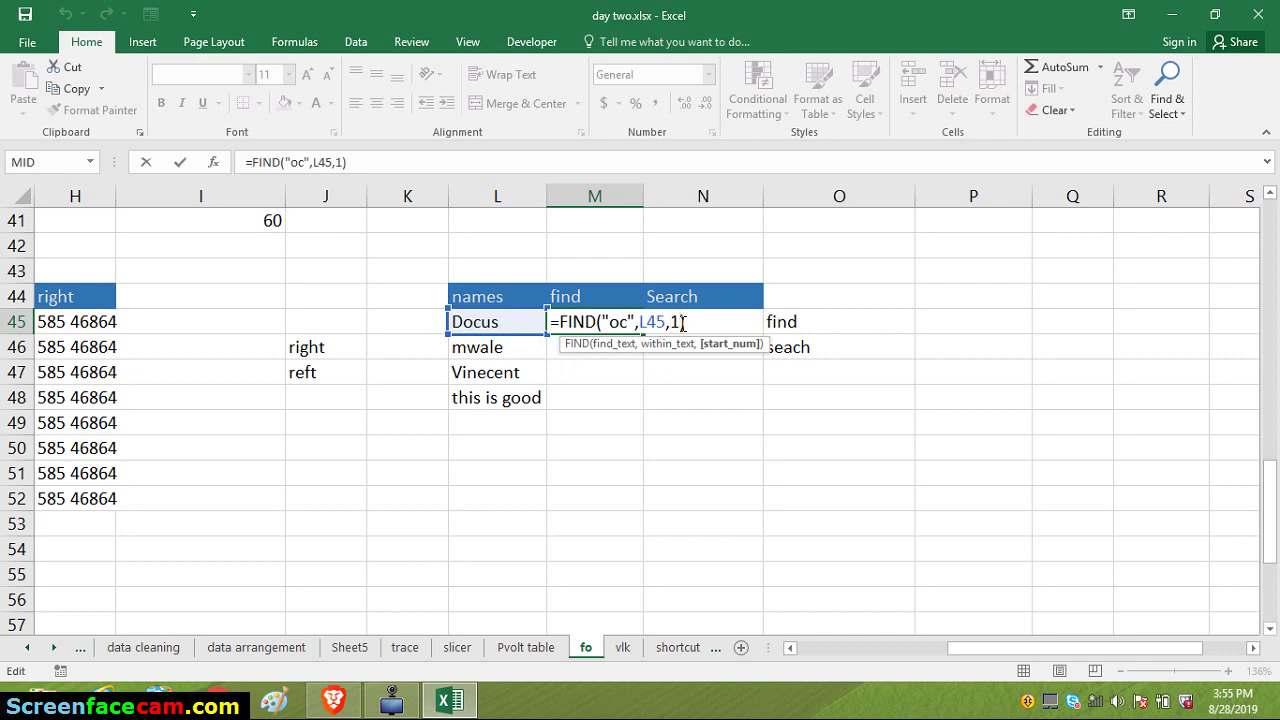
pyautogui.press('BackSpace')
pyautogui.press('BackSpace')
pyautogui.write(')')
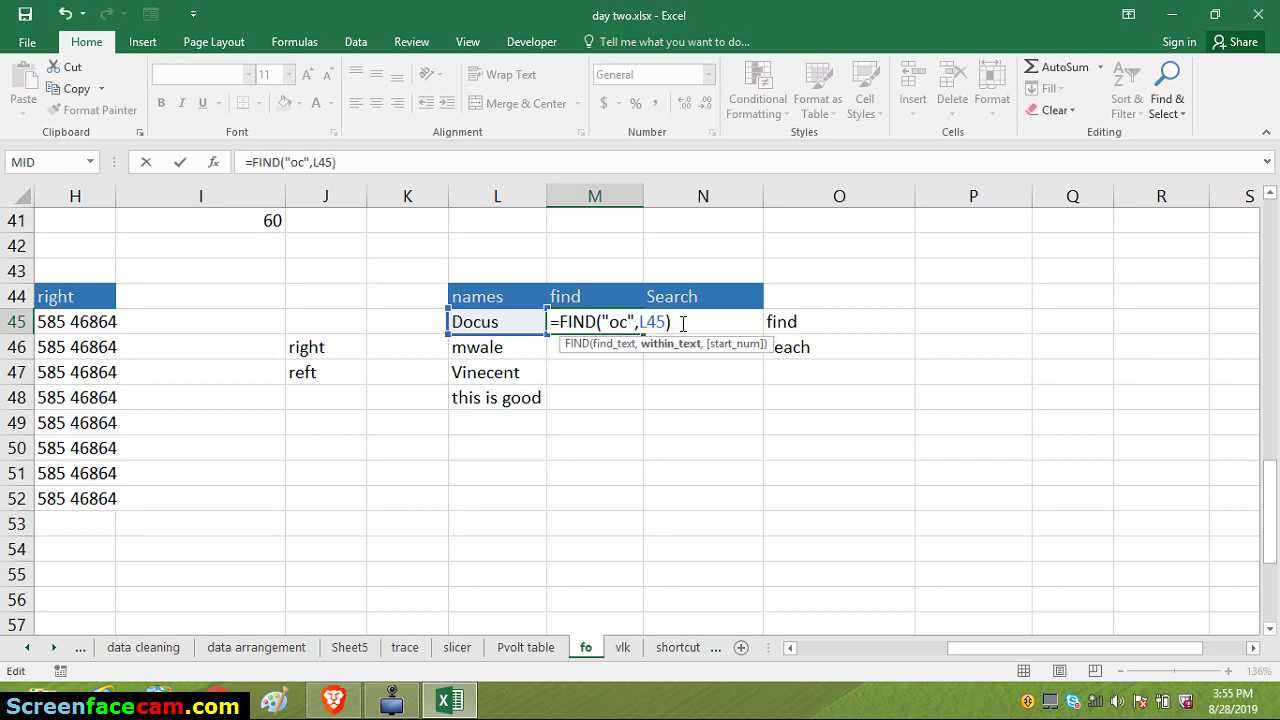
pyautogui.press('Return')
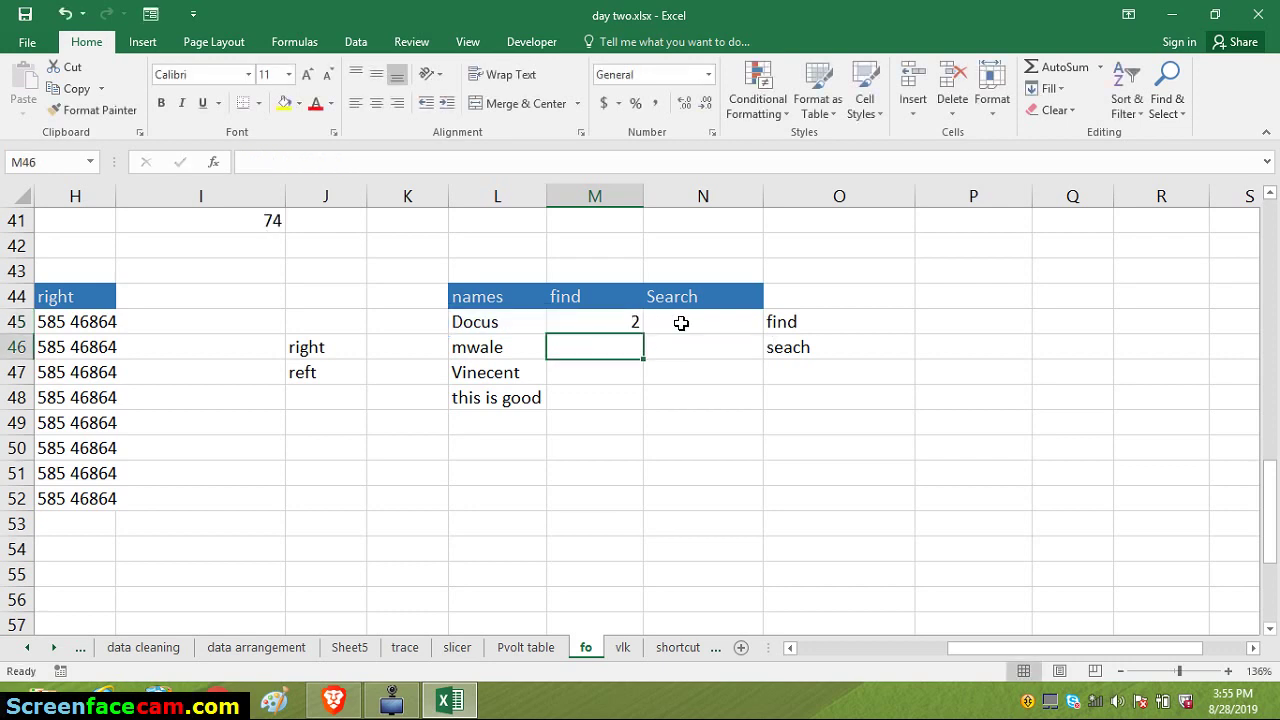
# Shorten the find text of the FIND formula in M45 to "c"
pyautogui.doubleClick(606, 318)
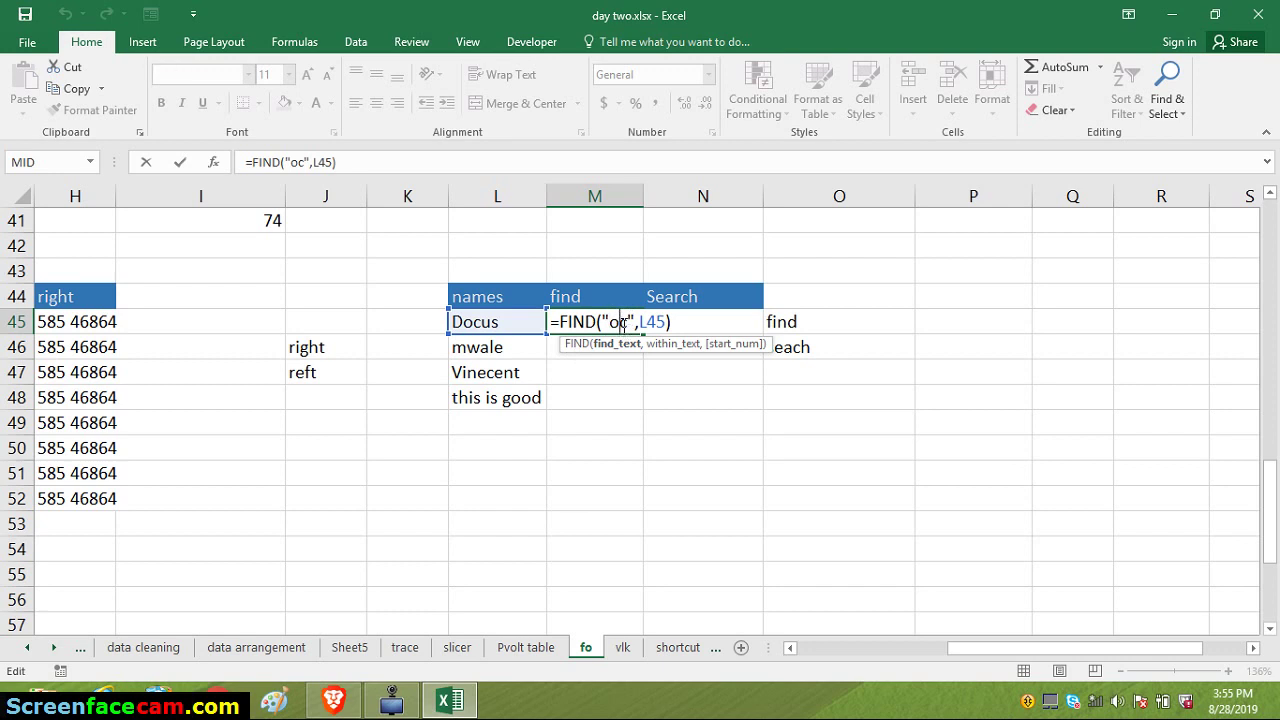
pyautogui.press('Delete')
pyautogui.press('Return')
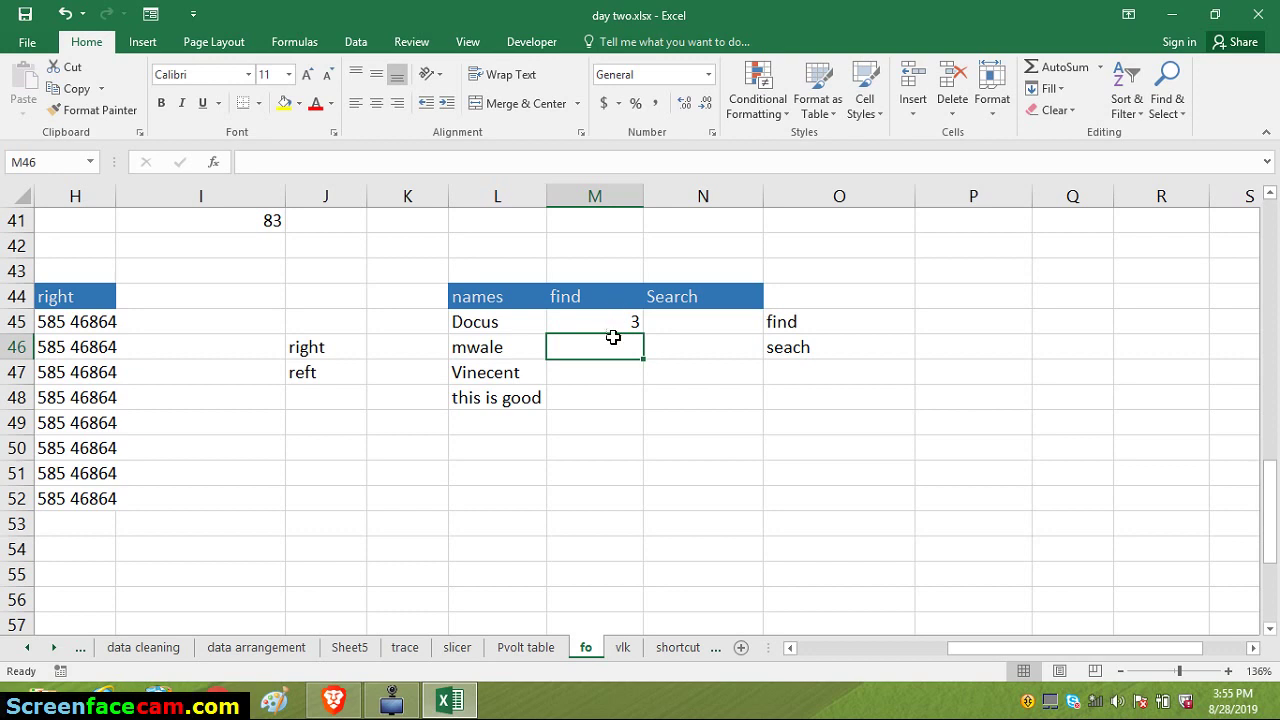
# Replace the formula in M45 with a FIND formula that locates "s" in L45, without a start number
pyautogui.click(610, 326)
pyautogui.doubleClick(611, 326)
pyautogui.press('Escape')
pyautogui.write('=')
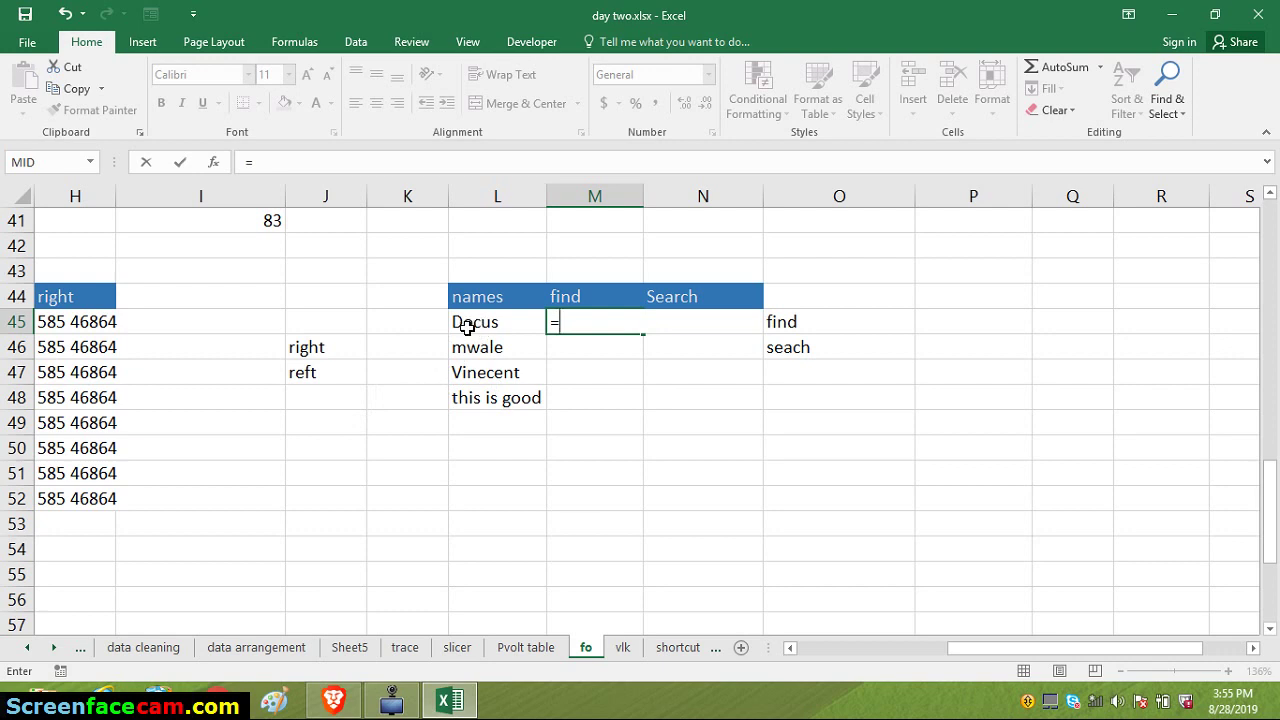
pyautogui.write('fin')
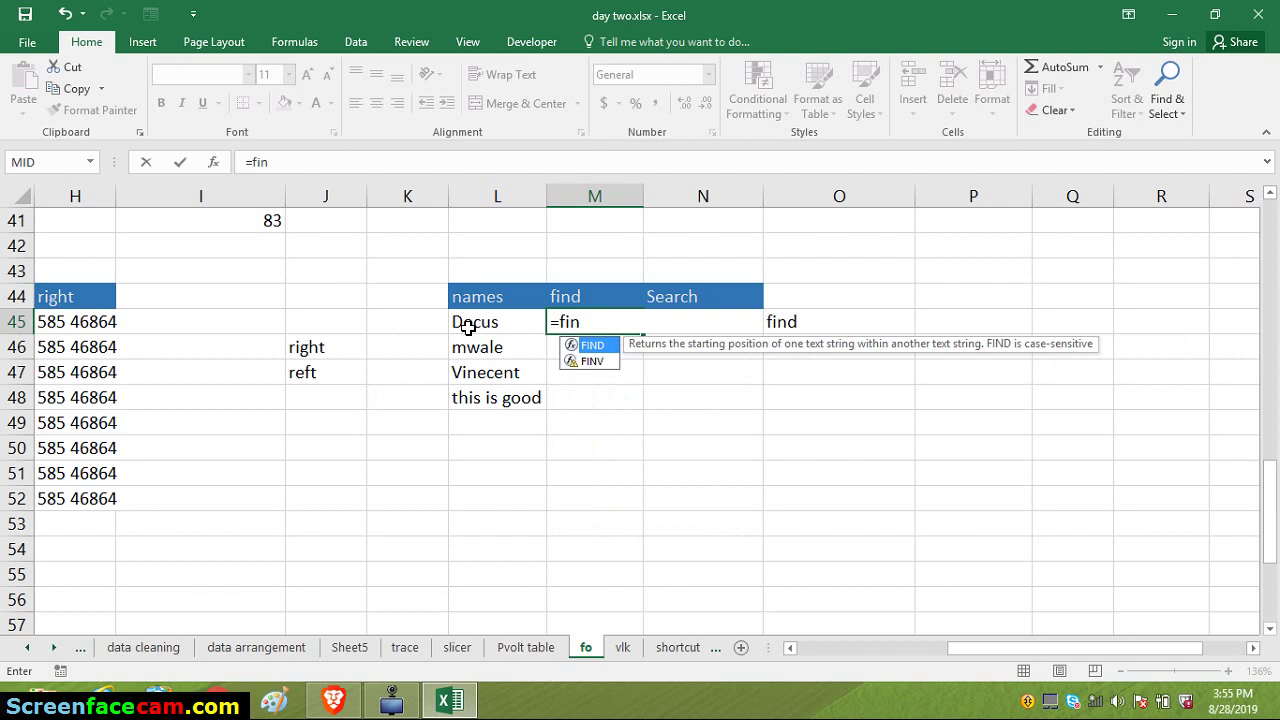
pyautogui.press('Tab')
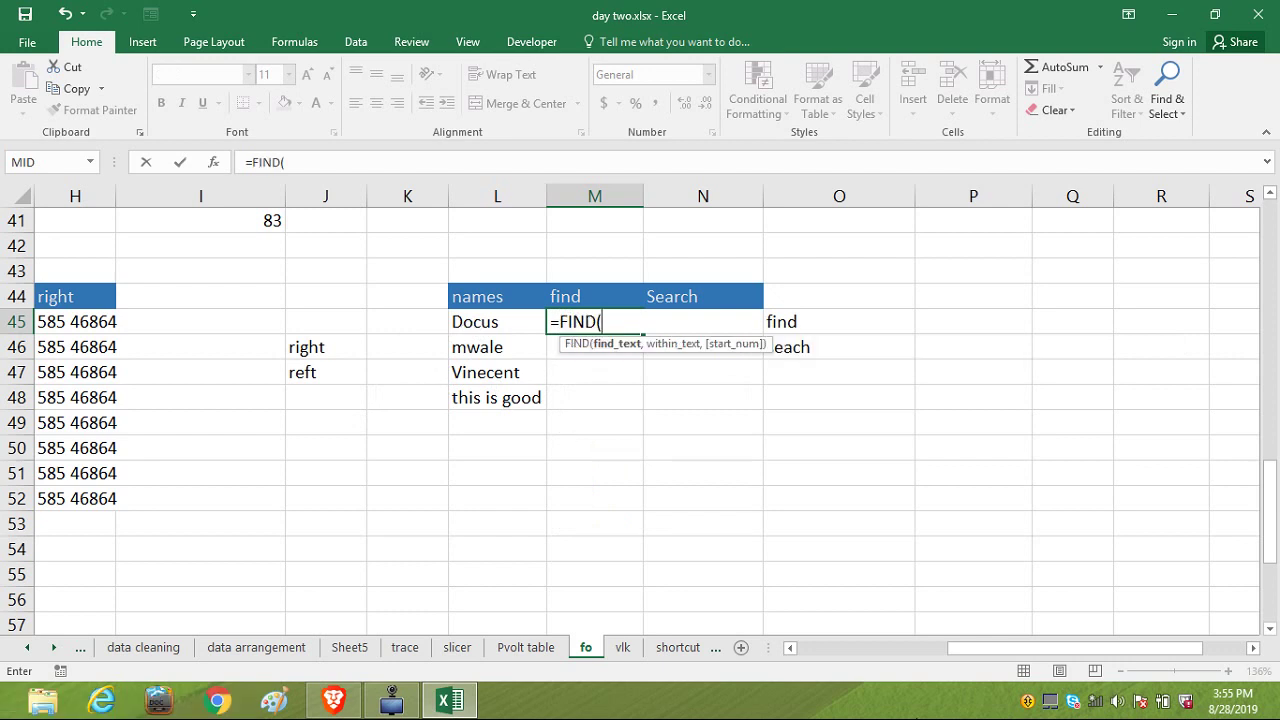
pyautogui.write('"s",')
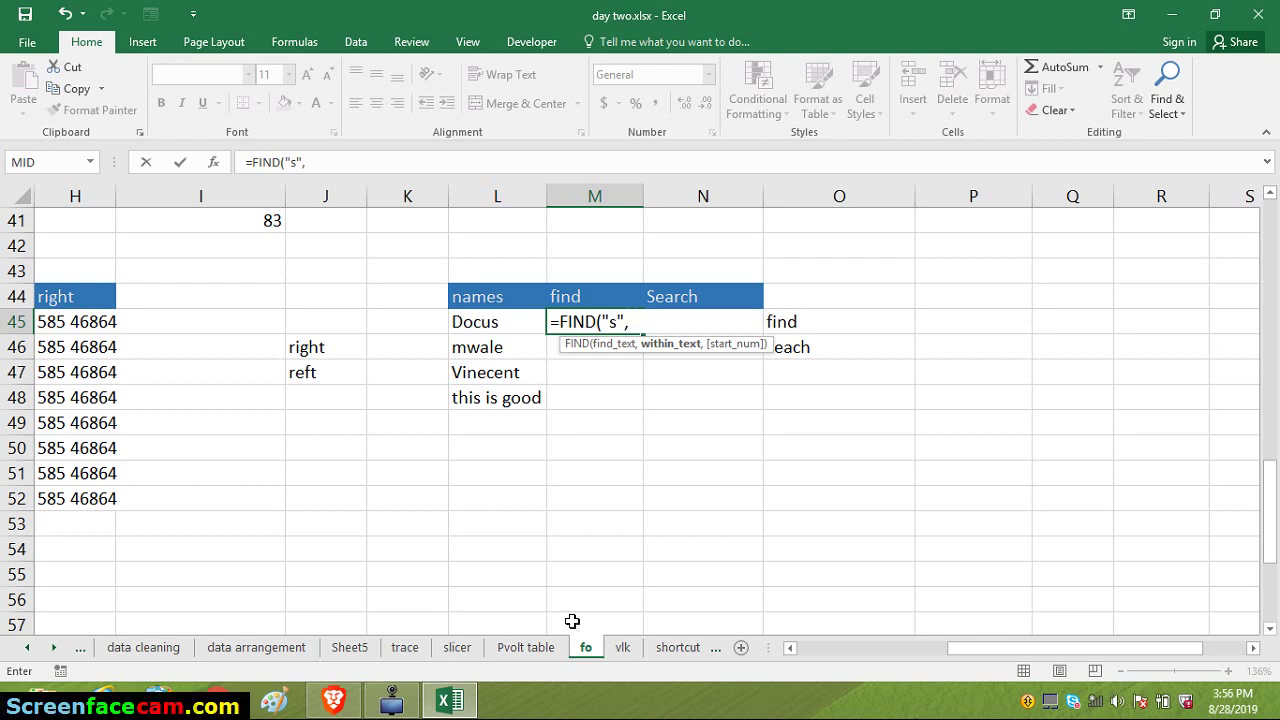
pyautogui.click(474, 328)
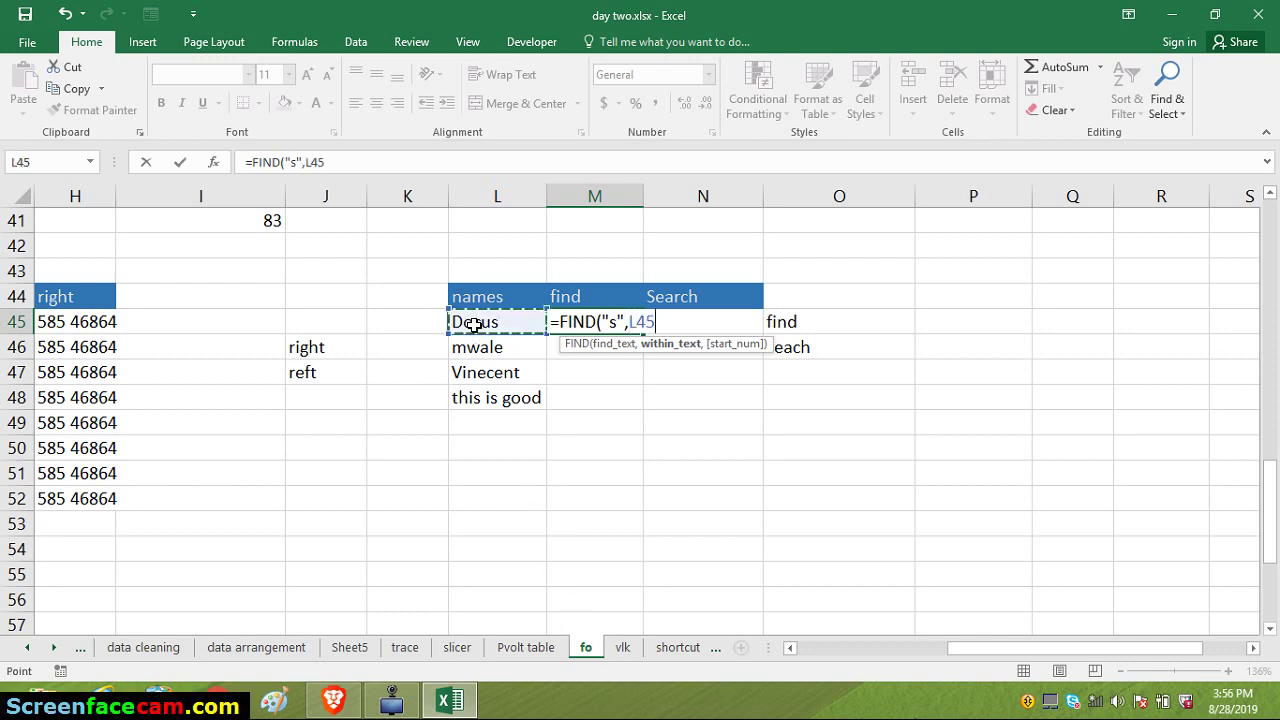
pyautogui.write(',')
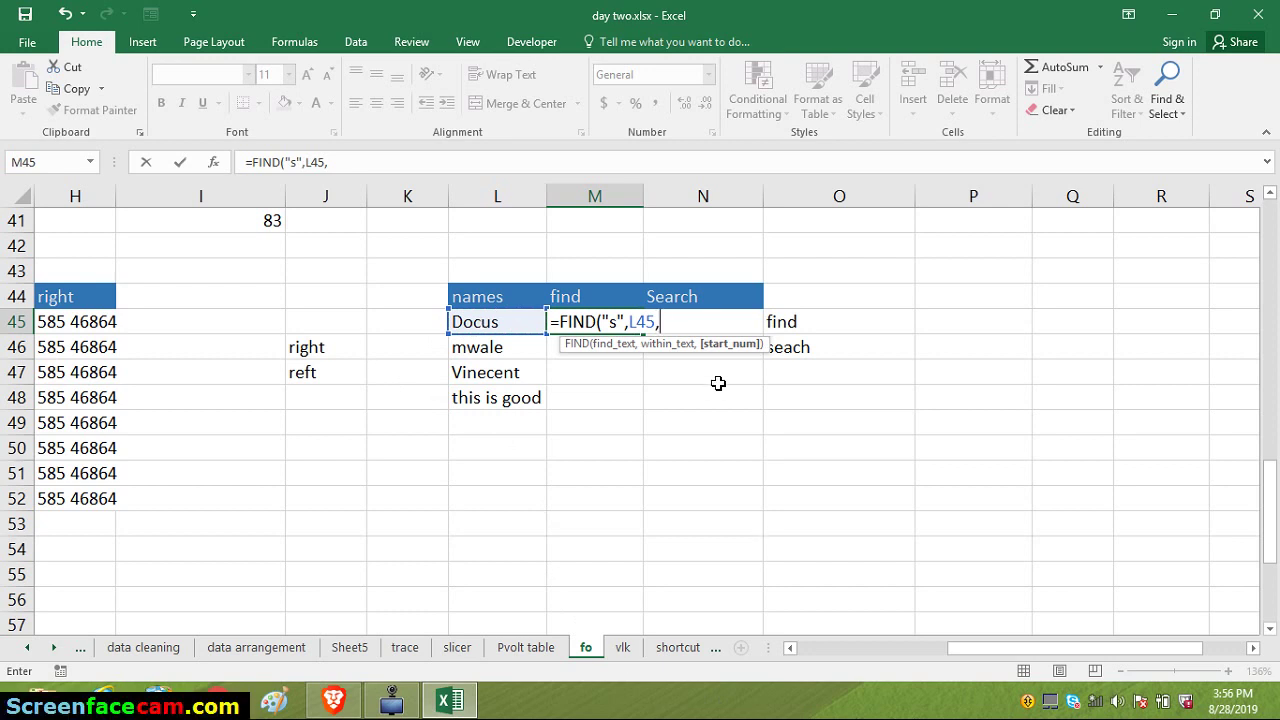
pyautogui.press('BackSpace')
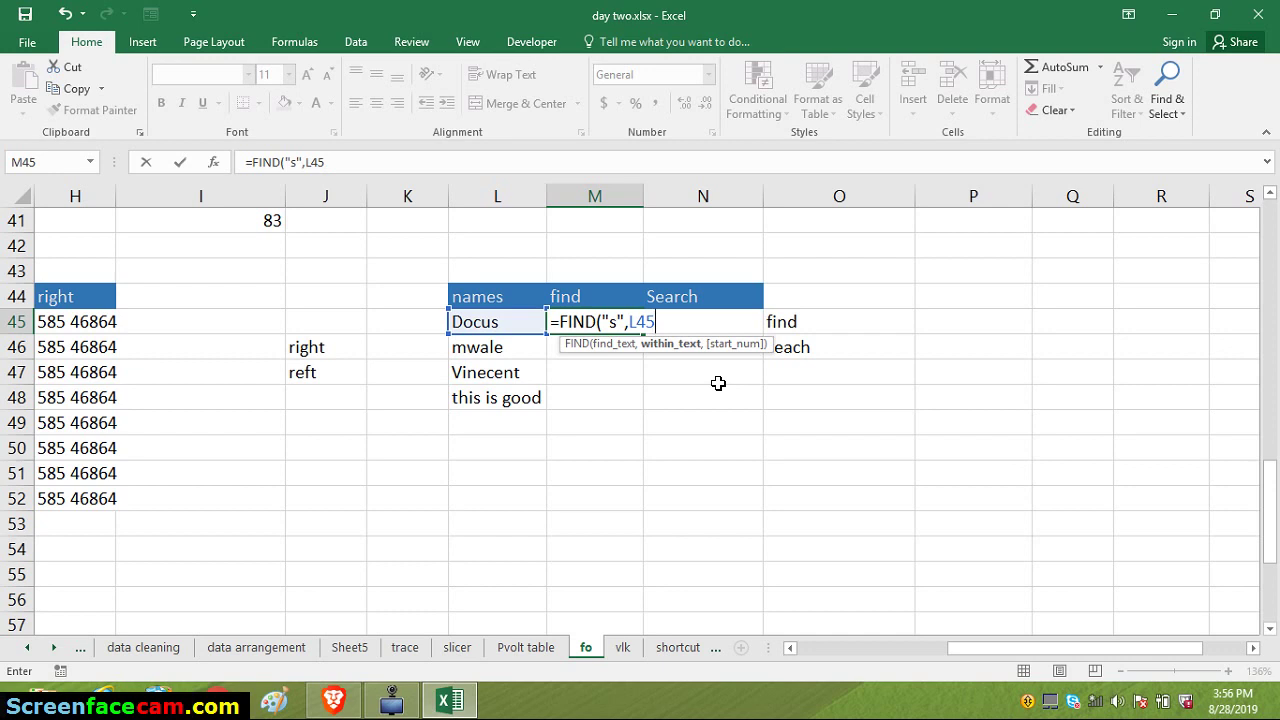
pyautogui.press('Return')
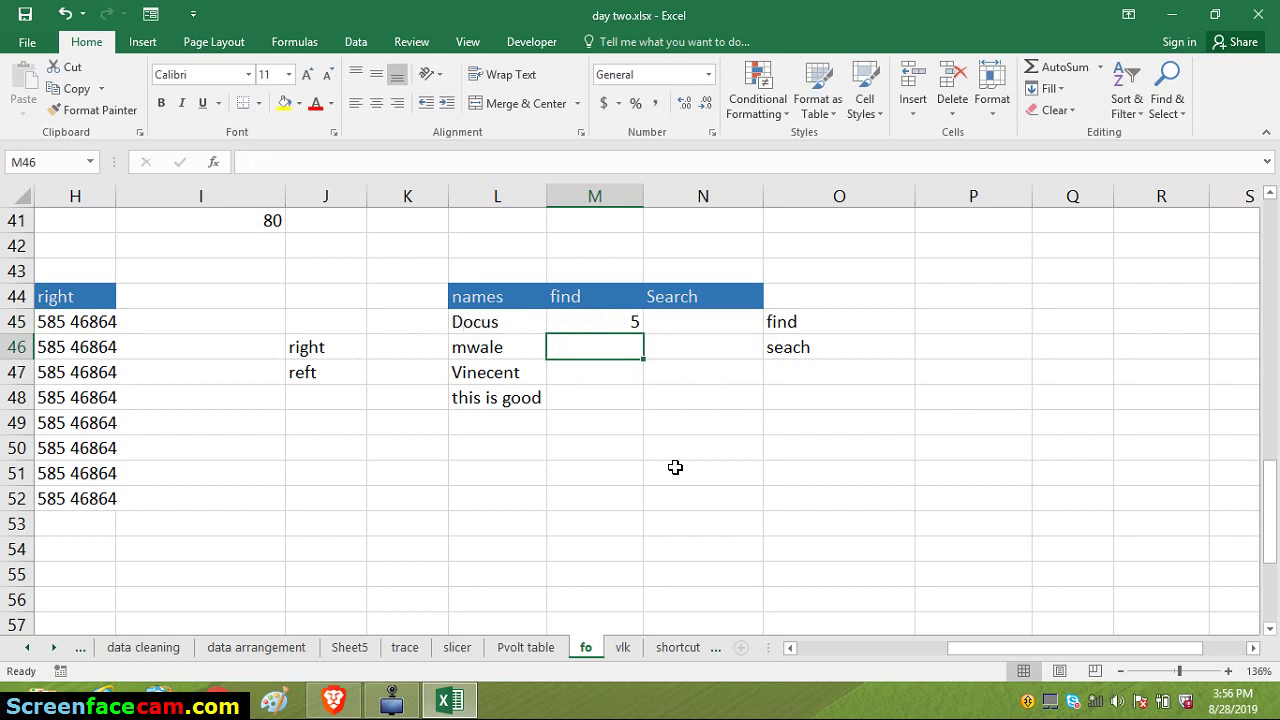
# Copy the FIND formula from M45 down through M48 for the remaining names
pyautogui.click(622, 320)
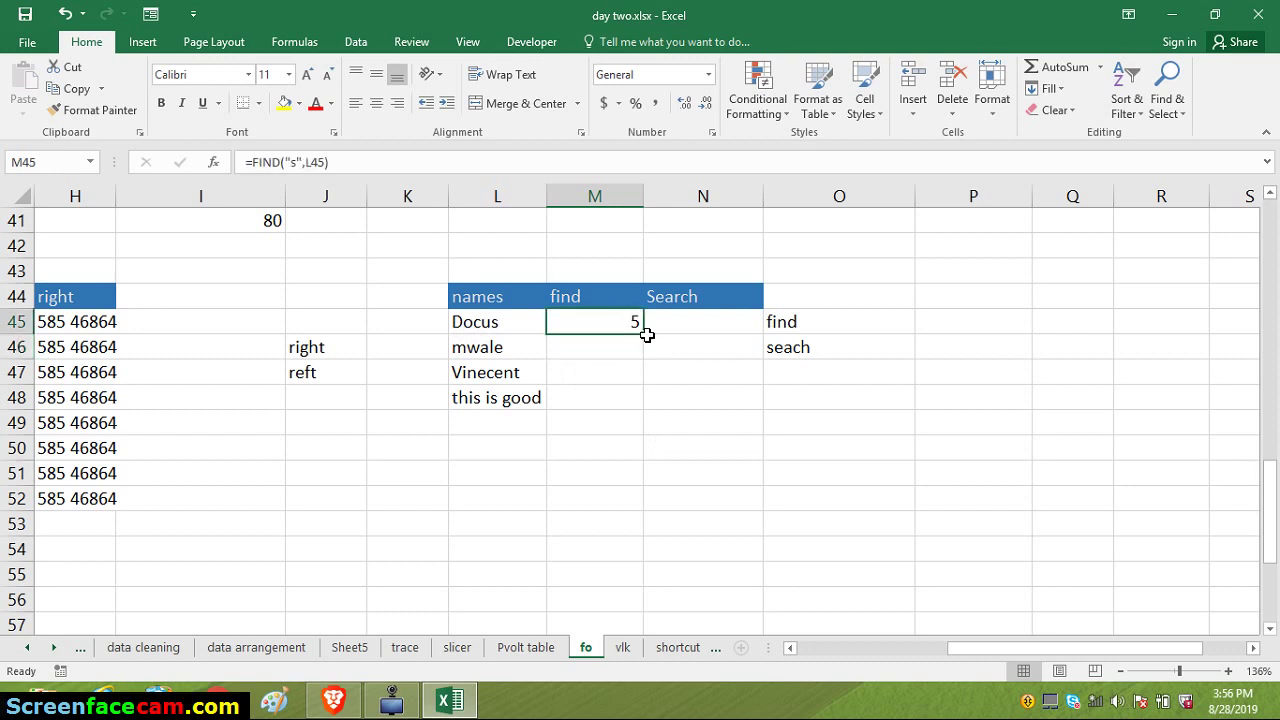
pyautogui.moveTo(649, 347); pyautogui.dragTo(649, 374)
pyautogui.moveTo(647, 335); pyautogui.dragTo(640, 400)
pyautogui.click(614, 320)
pyautogui.moveTo(643, 334); pyautogui.dragTo(650, 416)
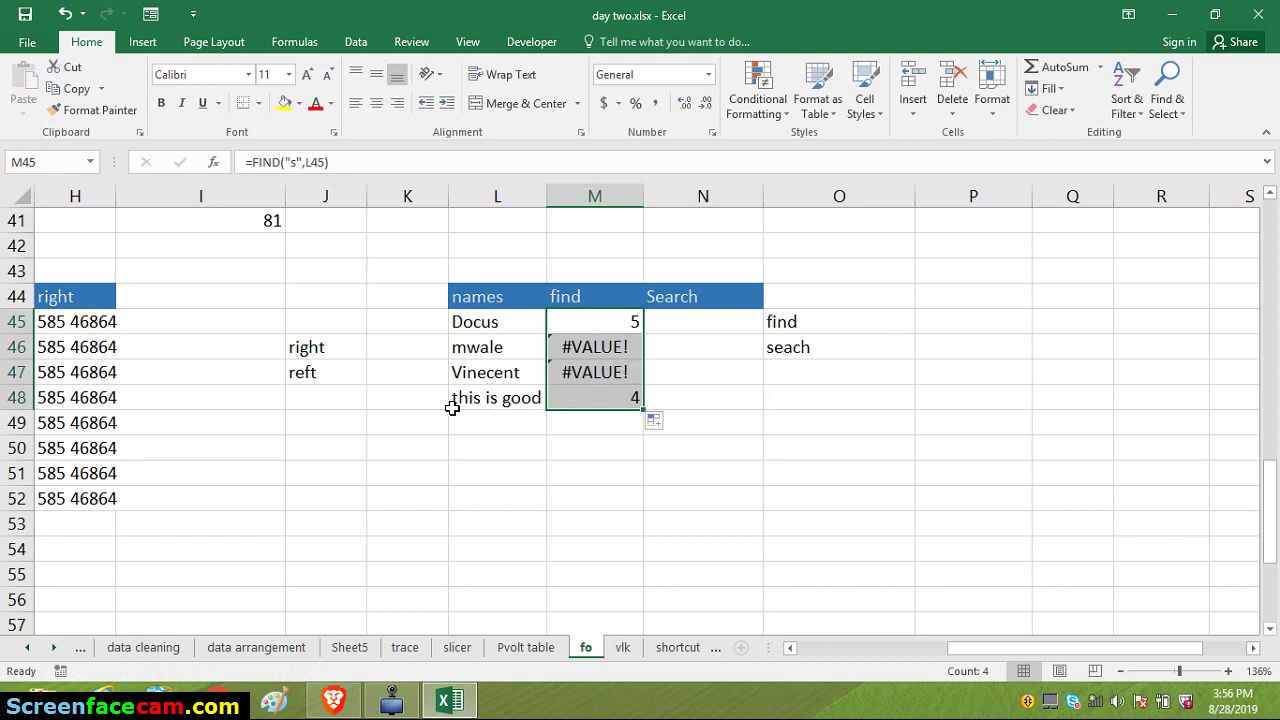
pyautogui.click(491, 372)
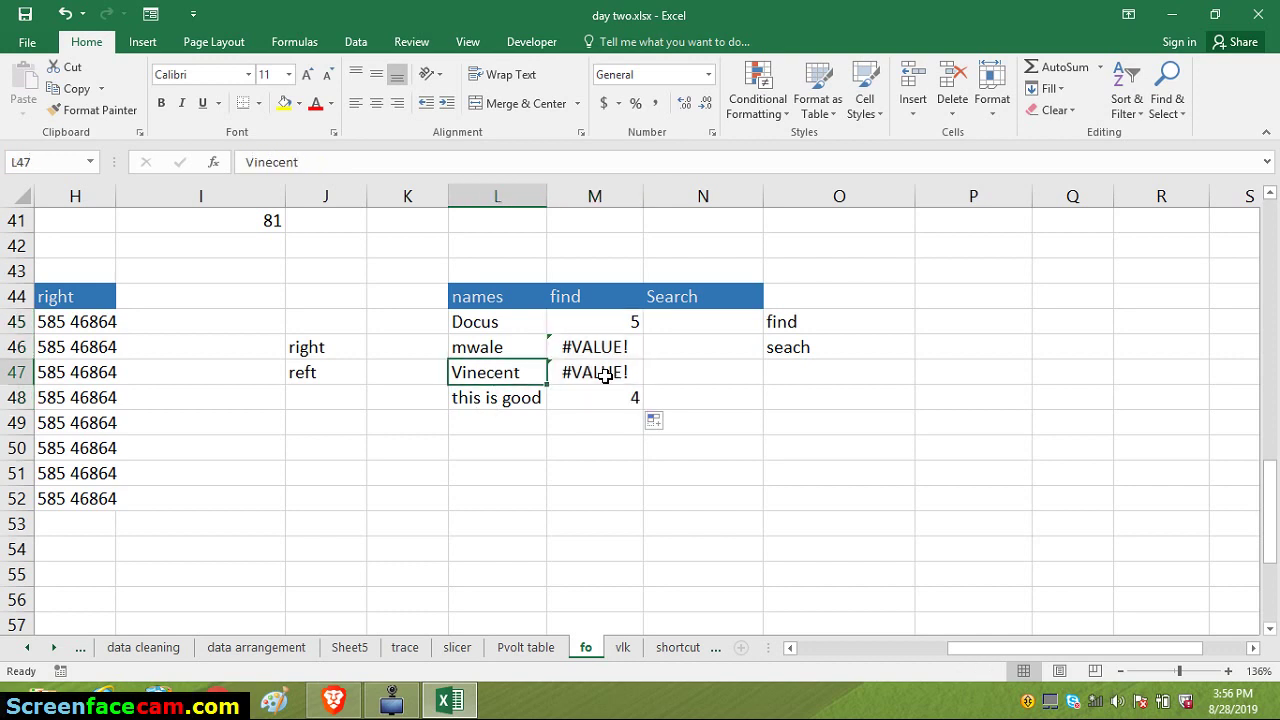
pyautogui.click(480, 345)
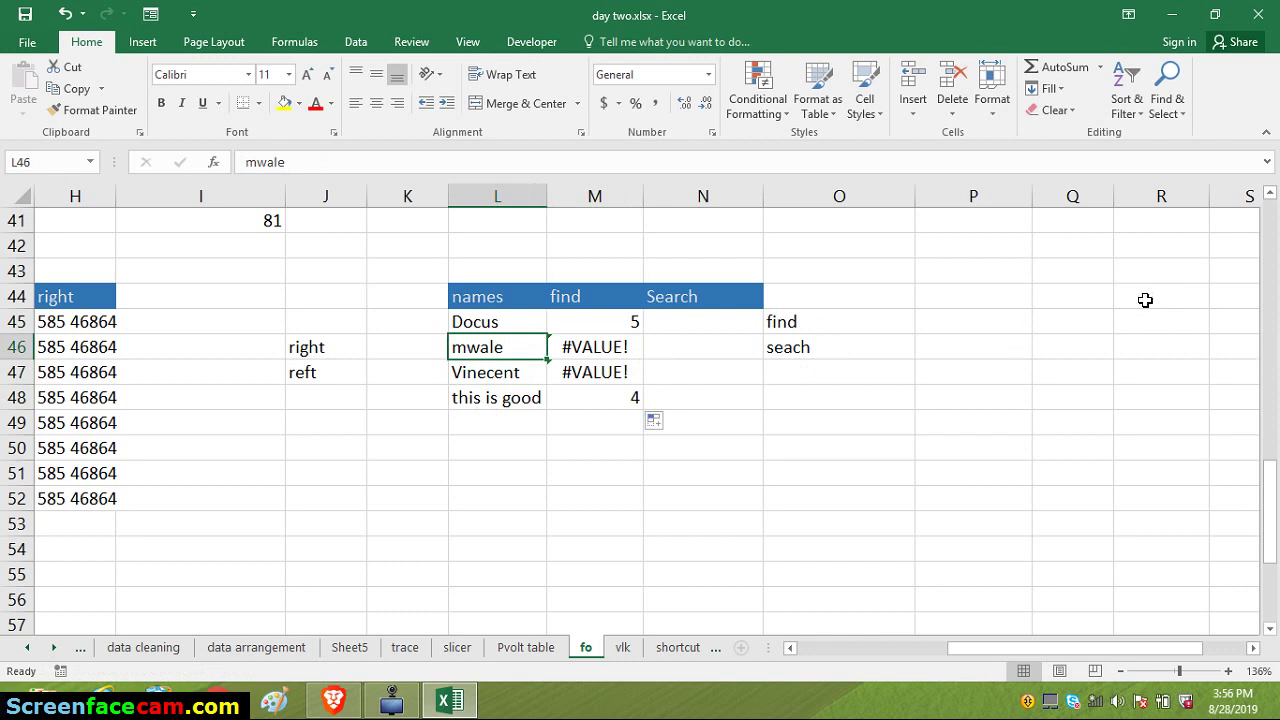
# In D61 of the concatination table, join the first and last name with the formula =B61&C61
pyautogui.moveTo(1268, 541); pyautogui.dragTo(1274, 607)
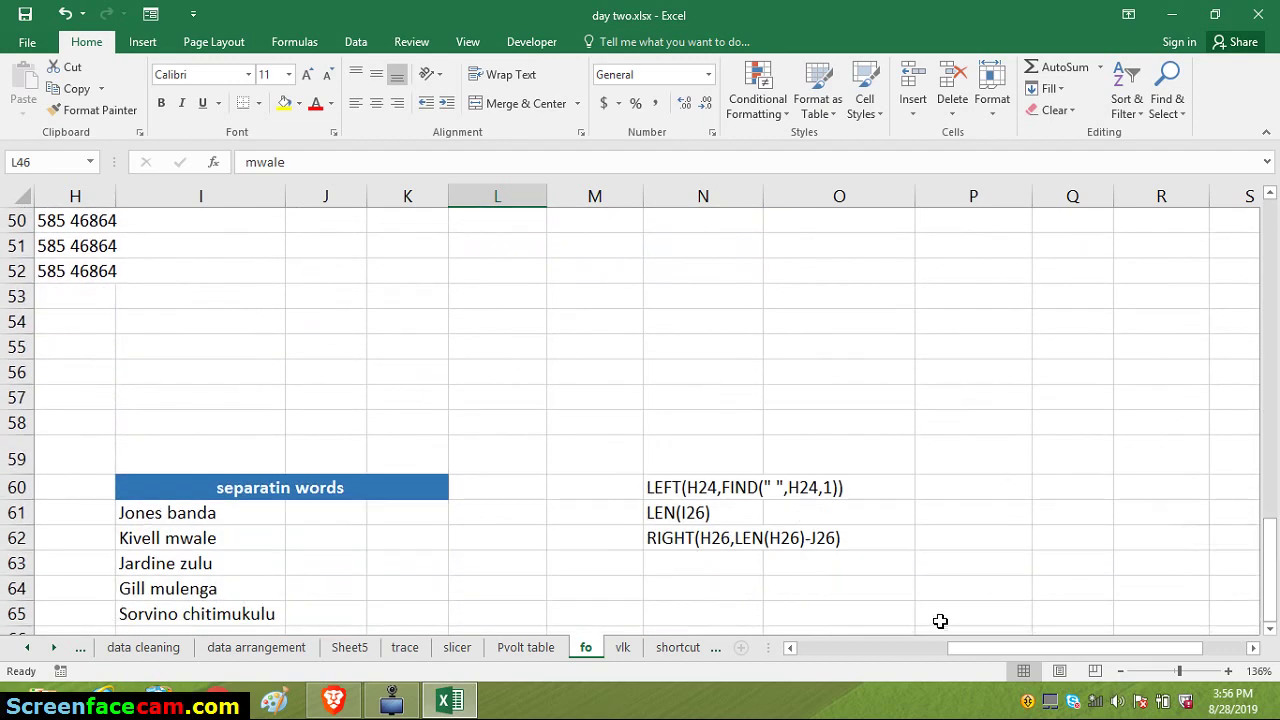
pyautogui.moveTo(1086, 648); pyautogui.dragTo(925, 647)
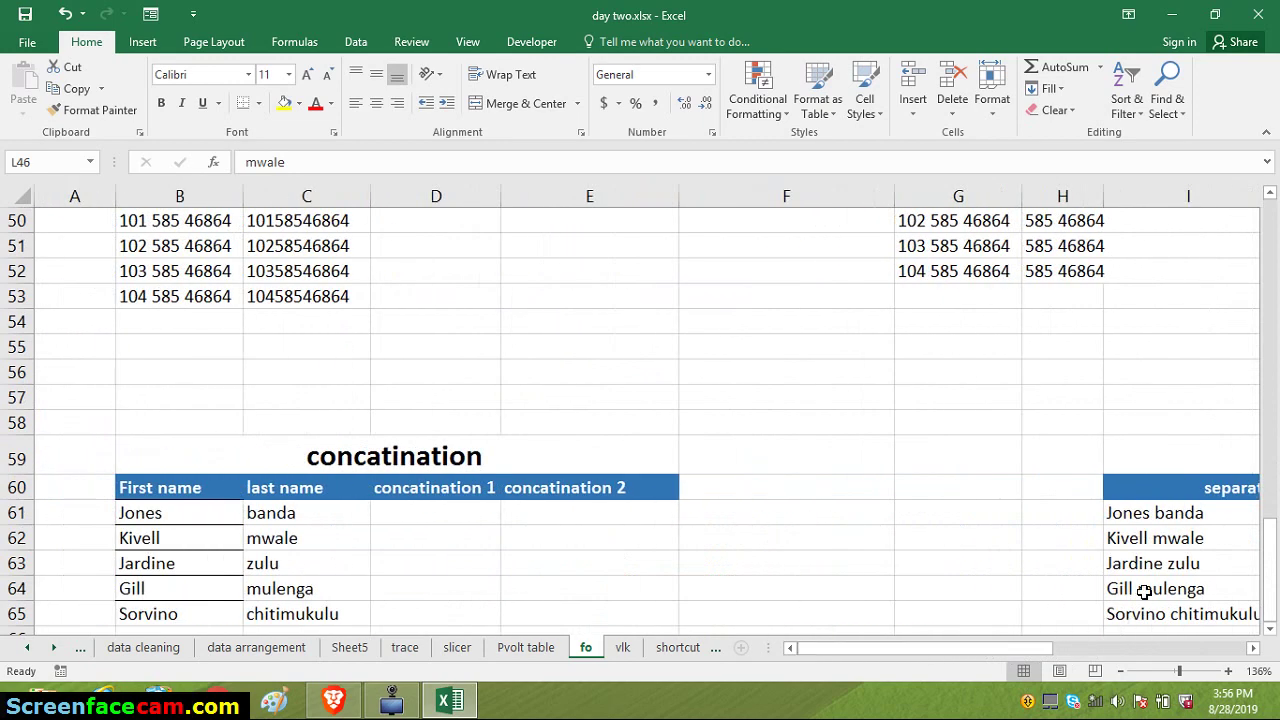
pyautogui.moveTo(1274, 585); pyautogui.dragTo(1262, 612)
pyautogui.click(1271, 630)
pyautogui.click(1271, 630)
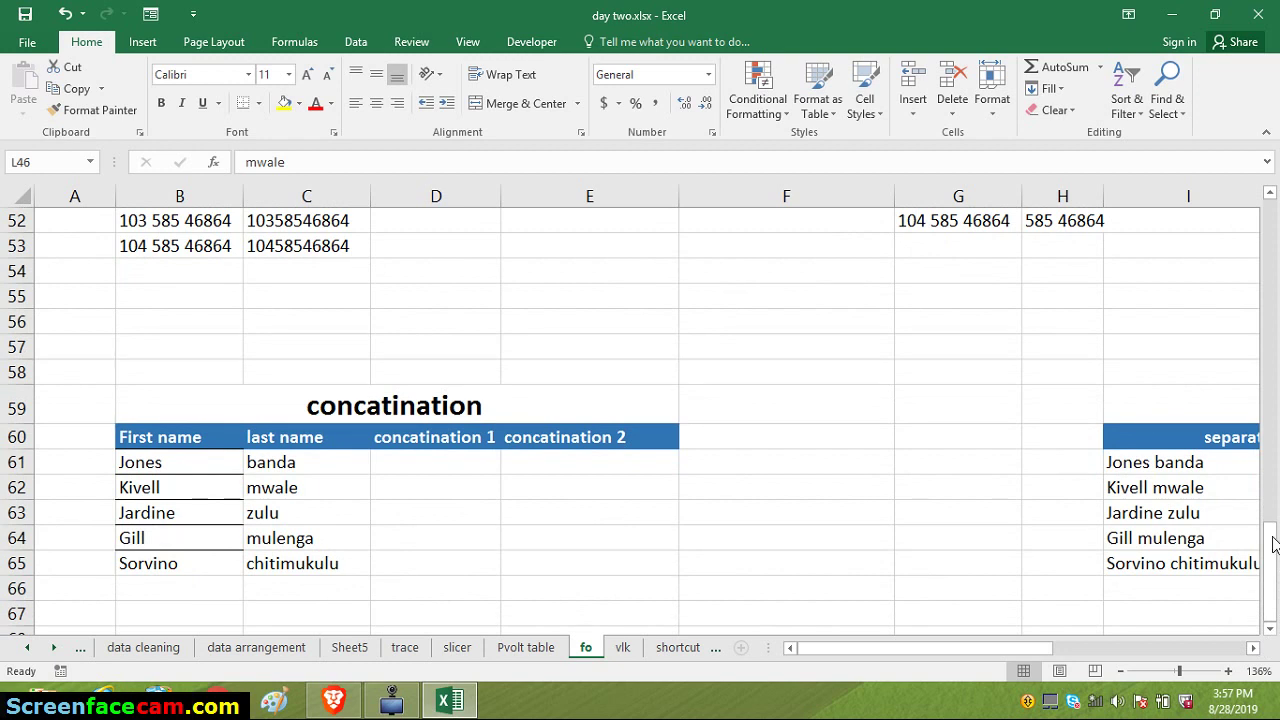
pyautogui.click(425, 464)
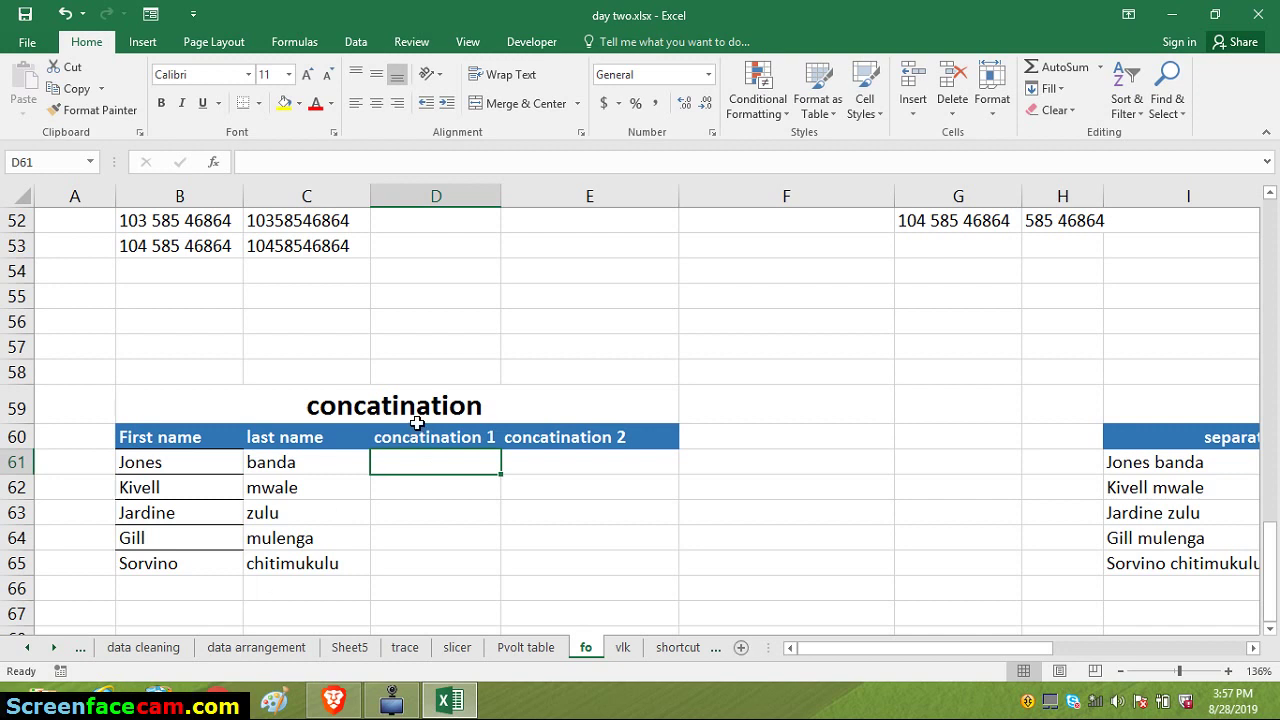
pyautogui.write('=')
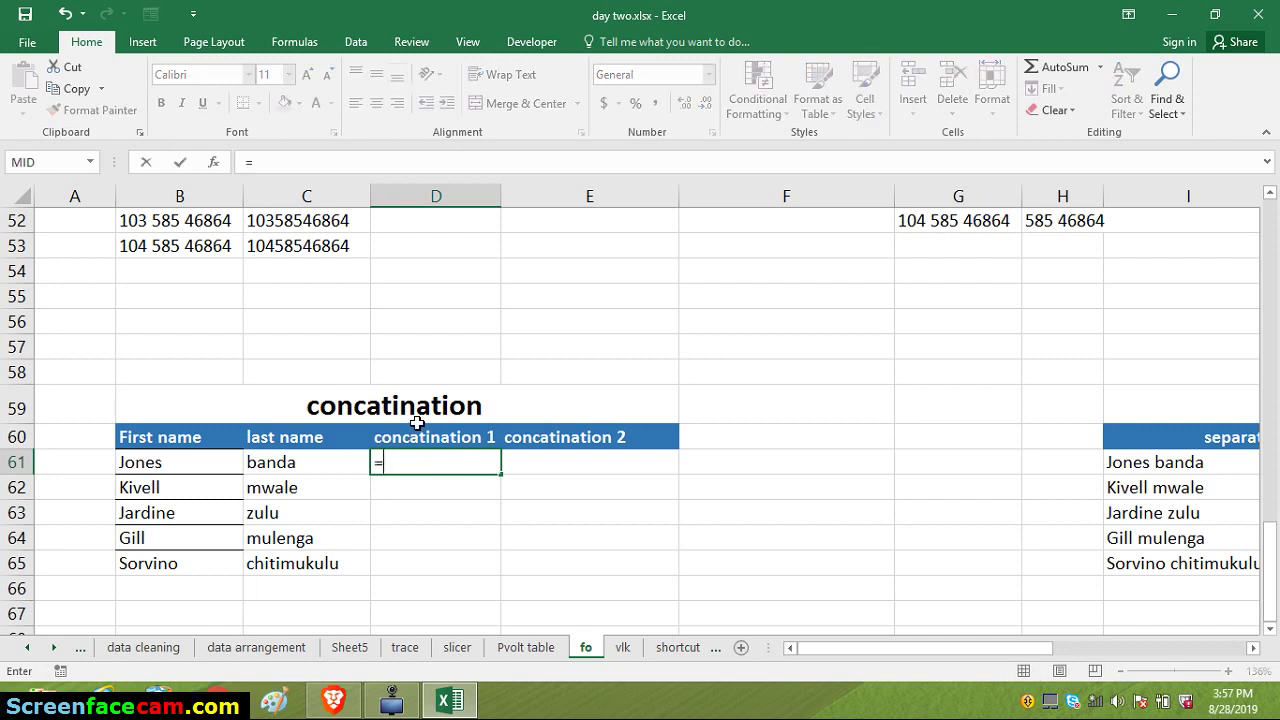
pyautogui.click(162, 462)
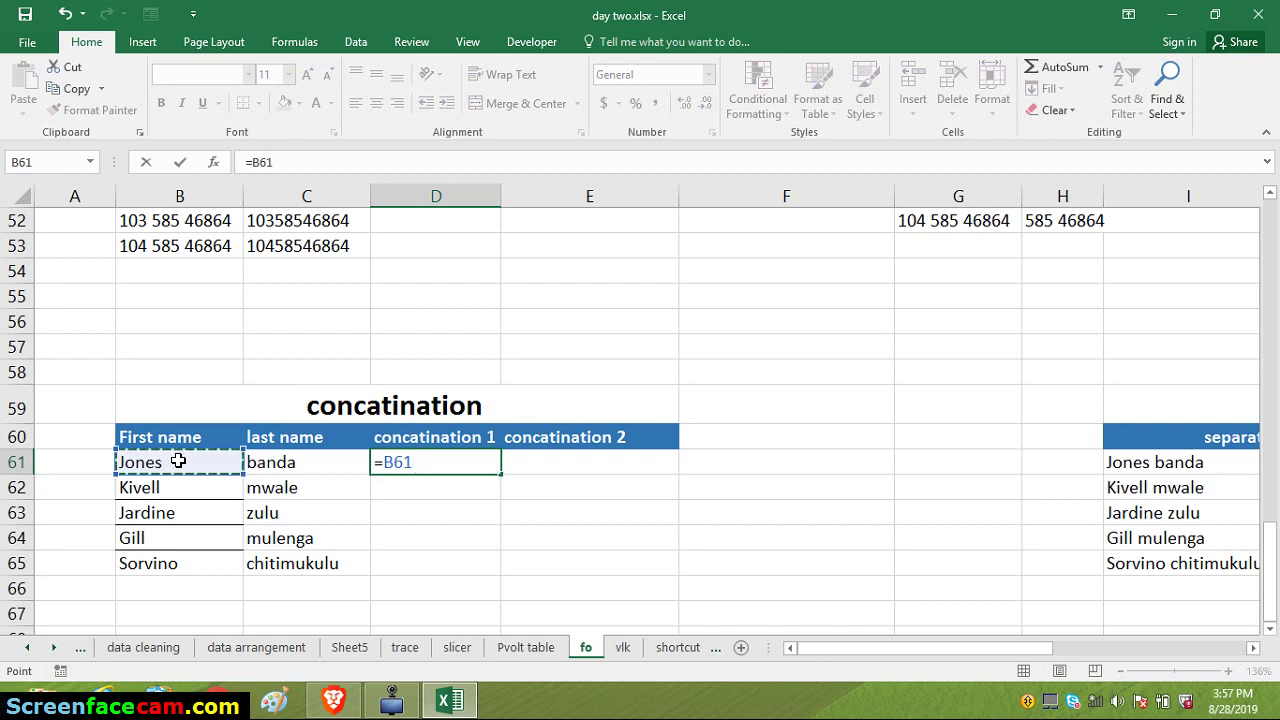
pyautogui.write('&')
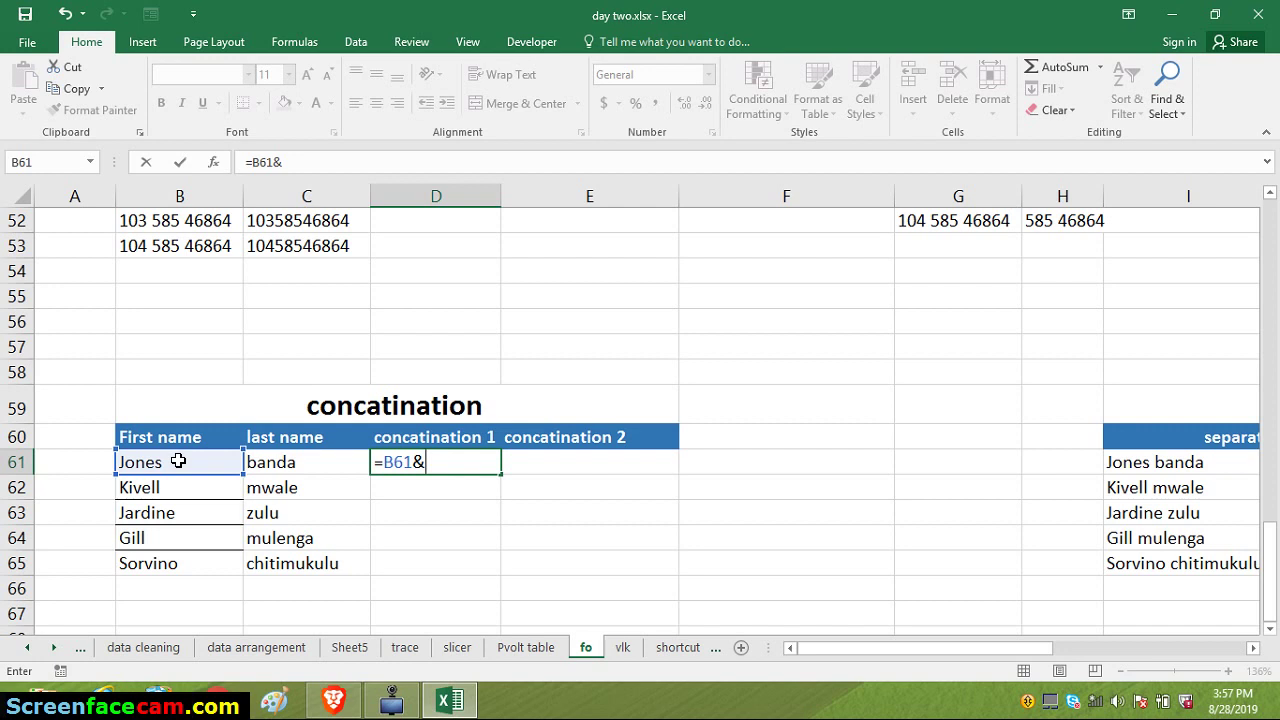
pyautogui.click(291, 465)
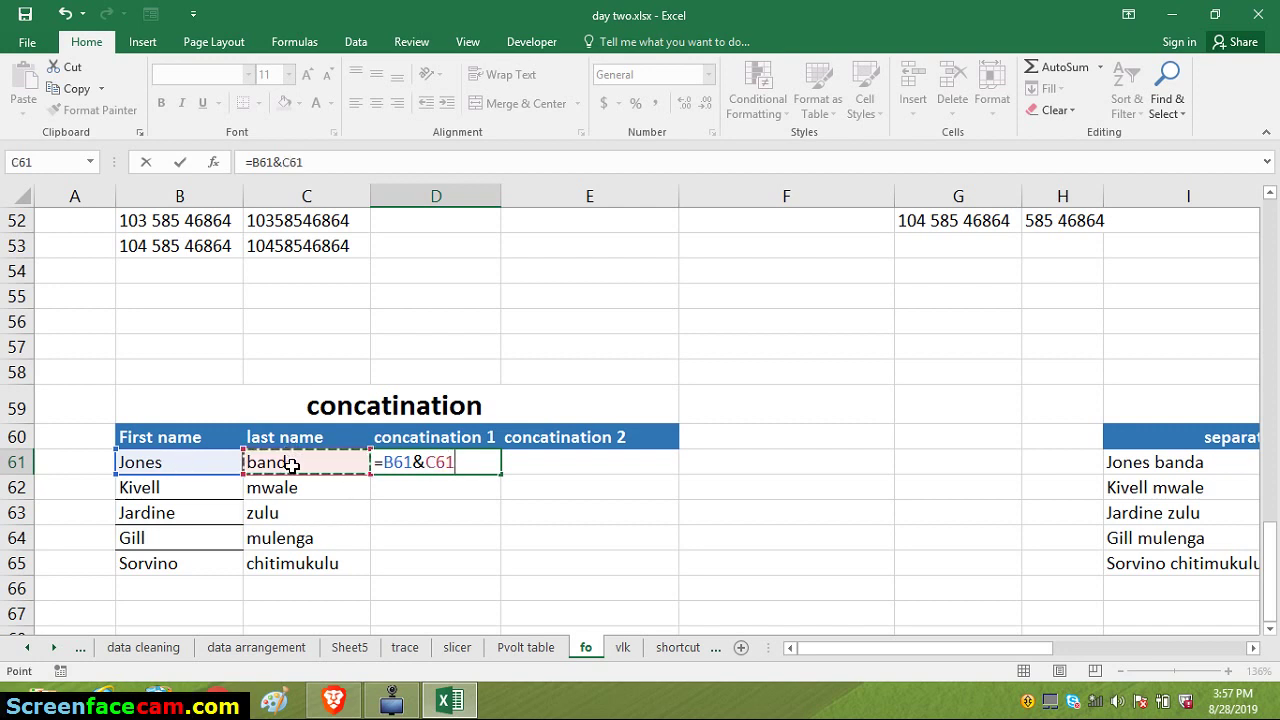
pyautogui.press('Return')
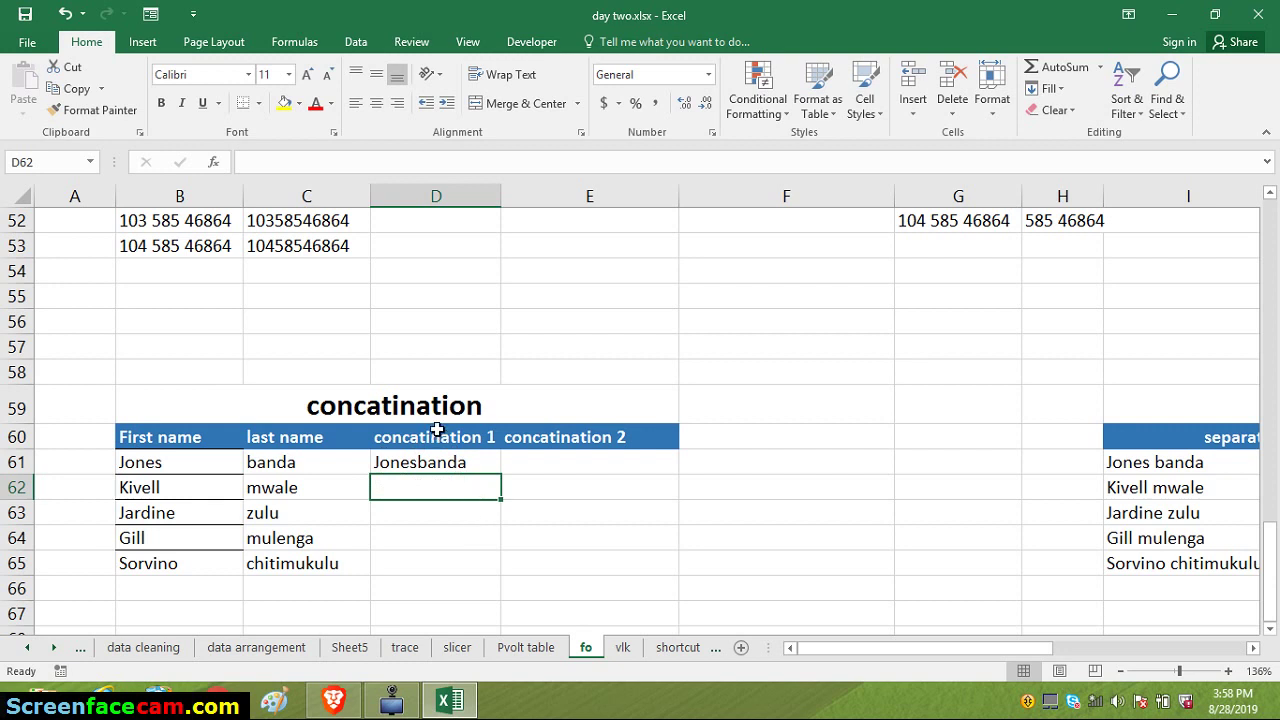
# Add a space between the two names in D61 by changing the formula to =B61&" "&C61
pyautogui.doubleClick(443, 460)
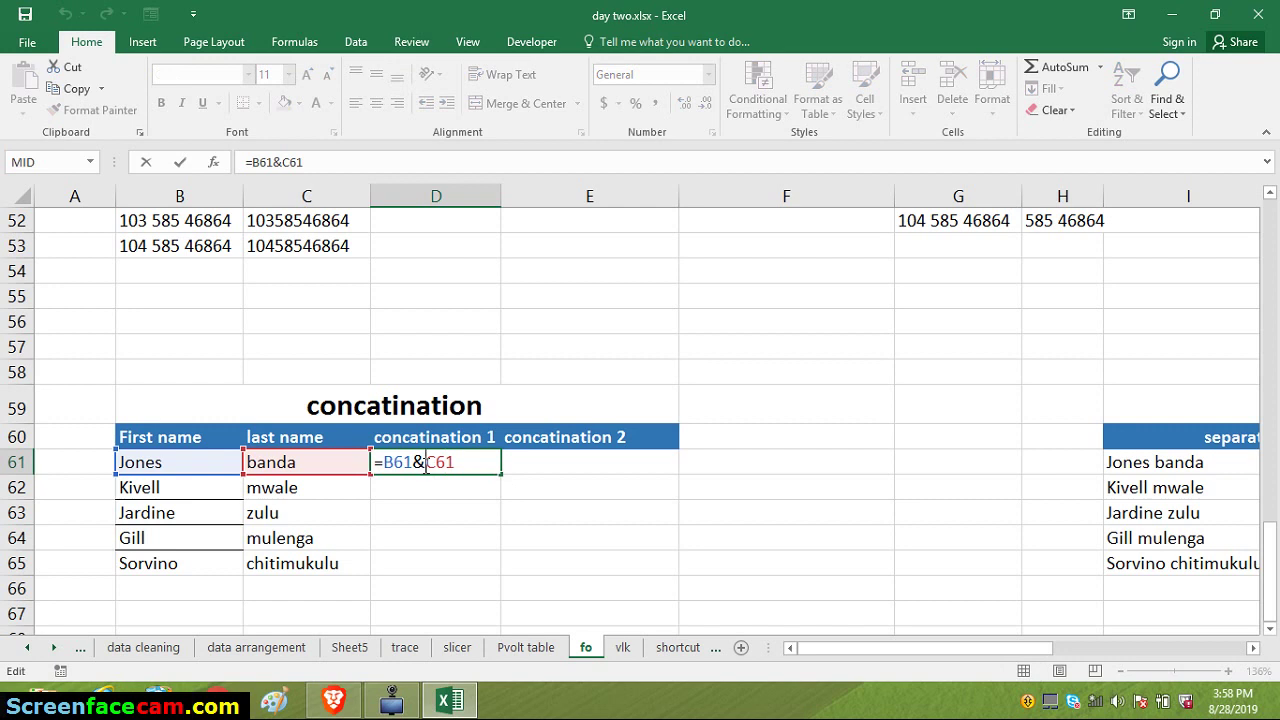
pyautogui.write('" ')
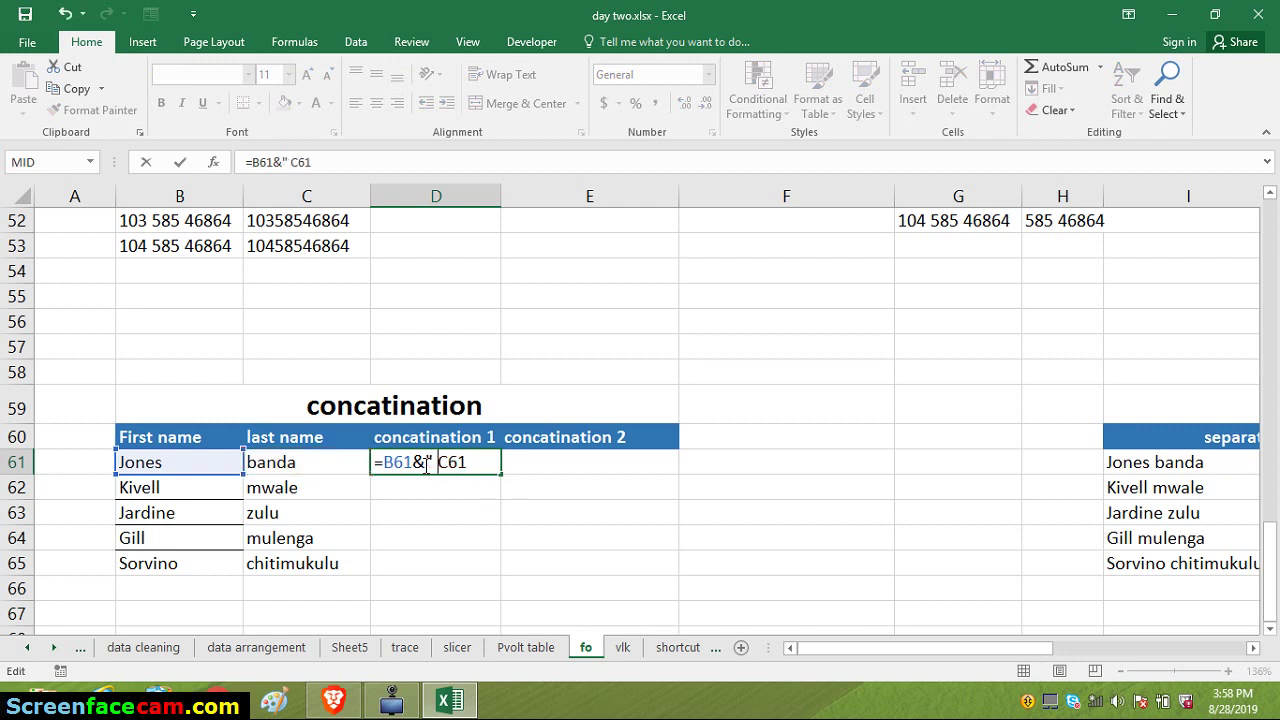
pyautogui.write('"&')
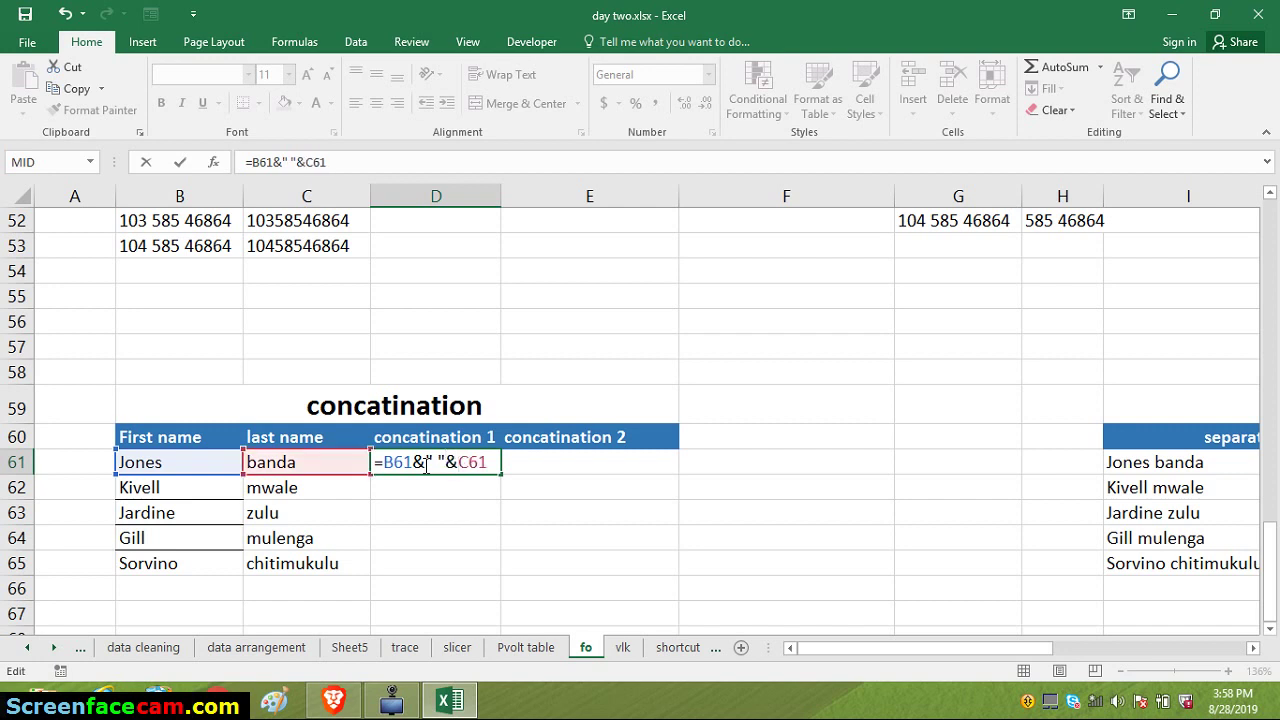
pyautogui.hotkey('ctrl', 'Return')
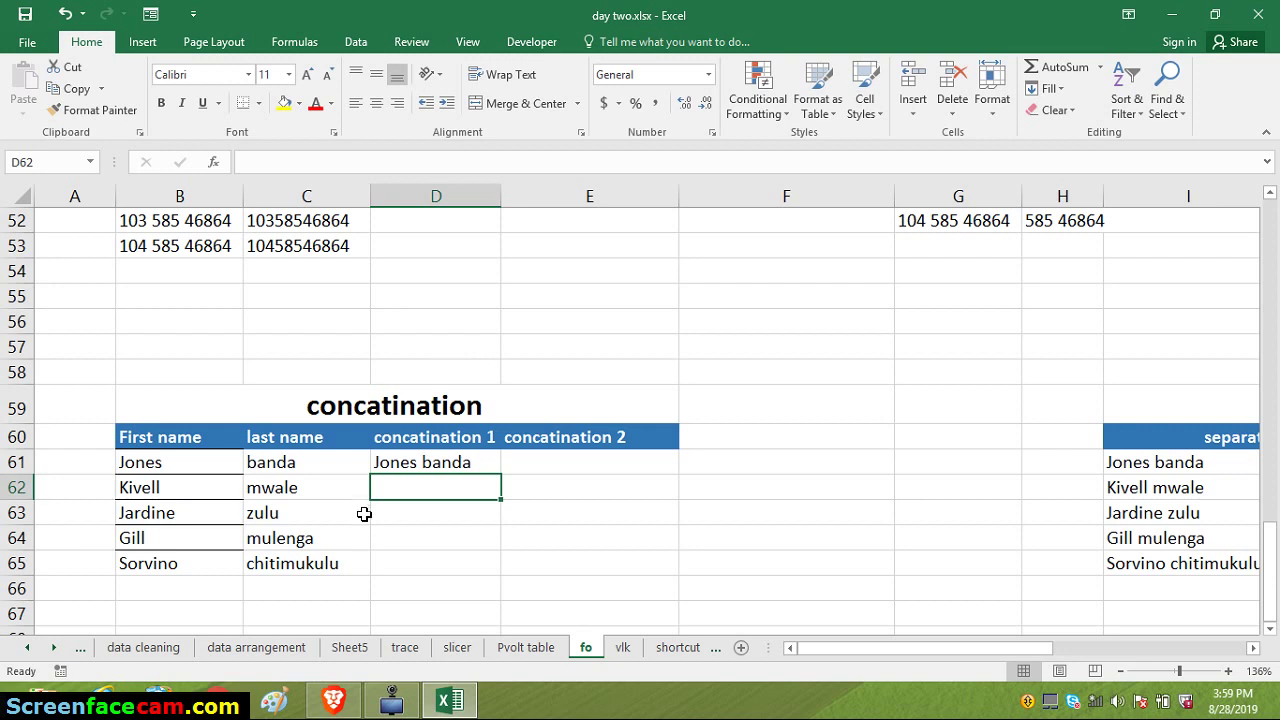
# Copy the joined-name formula from D61 down through D65
pyautogui.click(408, 455)
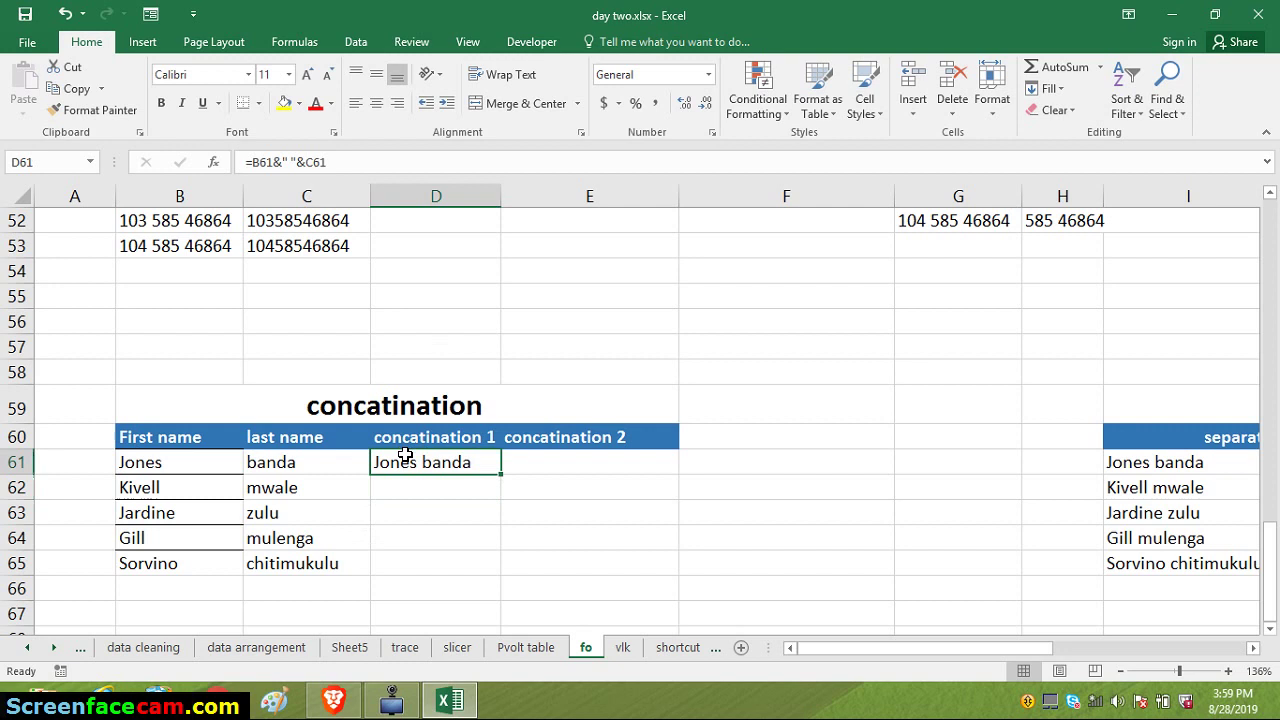
pyautogui.doubleClick(498, 476)
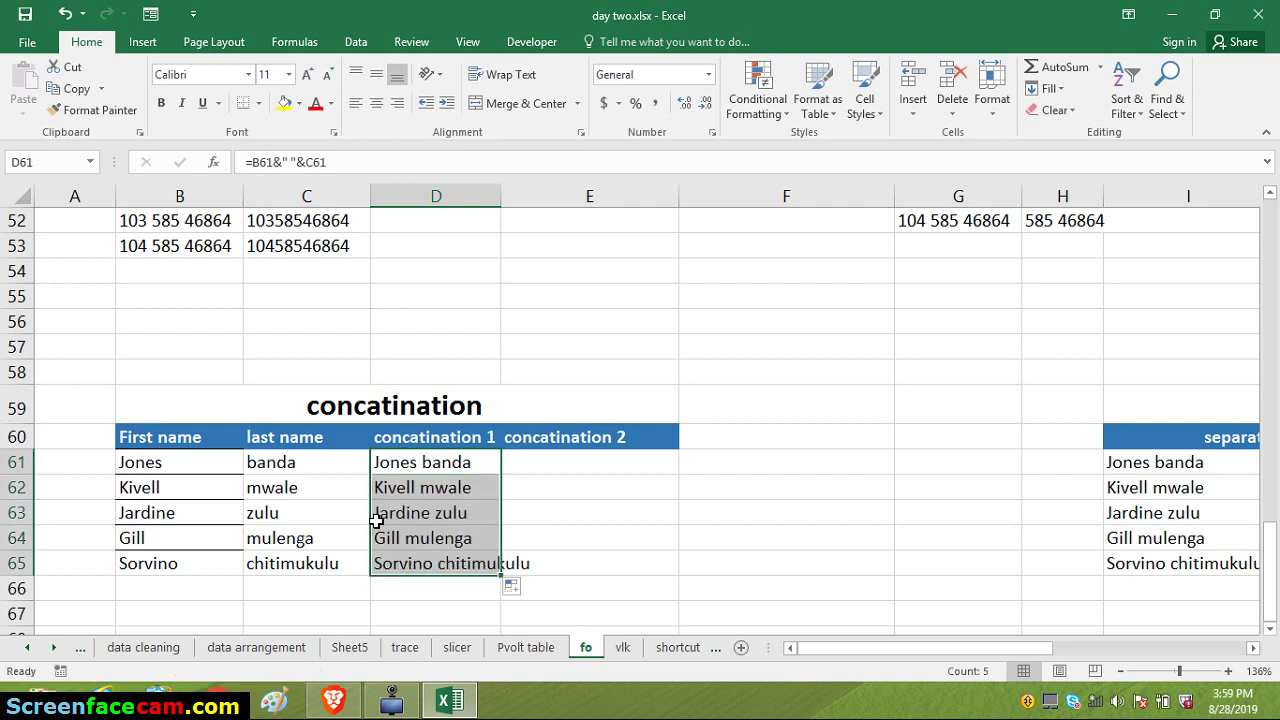
pyautogui.click(445, 565)
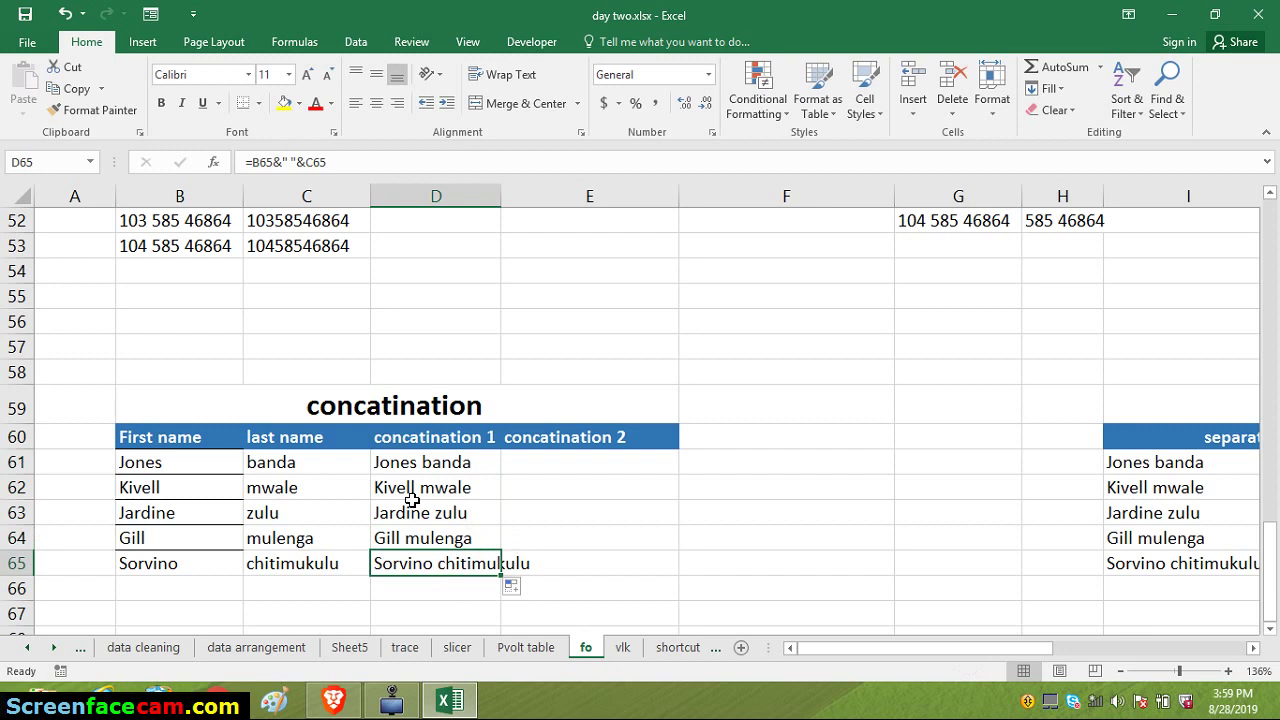
# In E61 of the concatination table, join the first and last name with the formula =CONCATENATE(B61,C61)
pyautogui.click(524, 460)
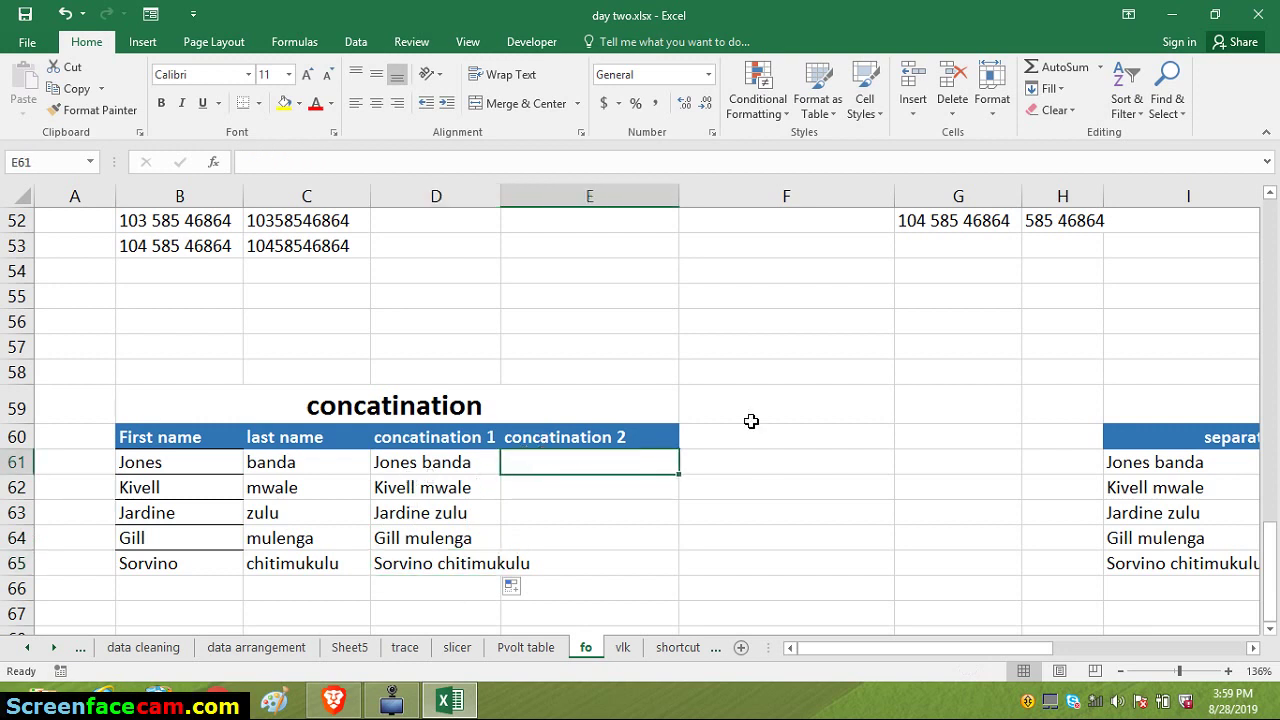
pyautogui.write('=c')
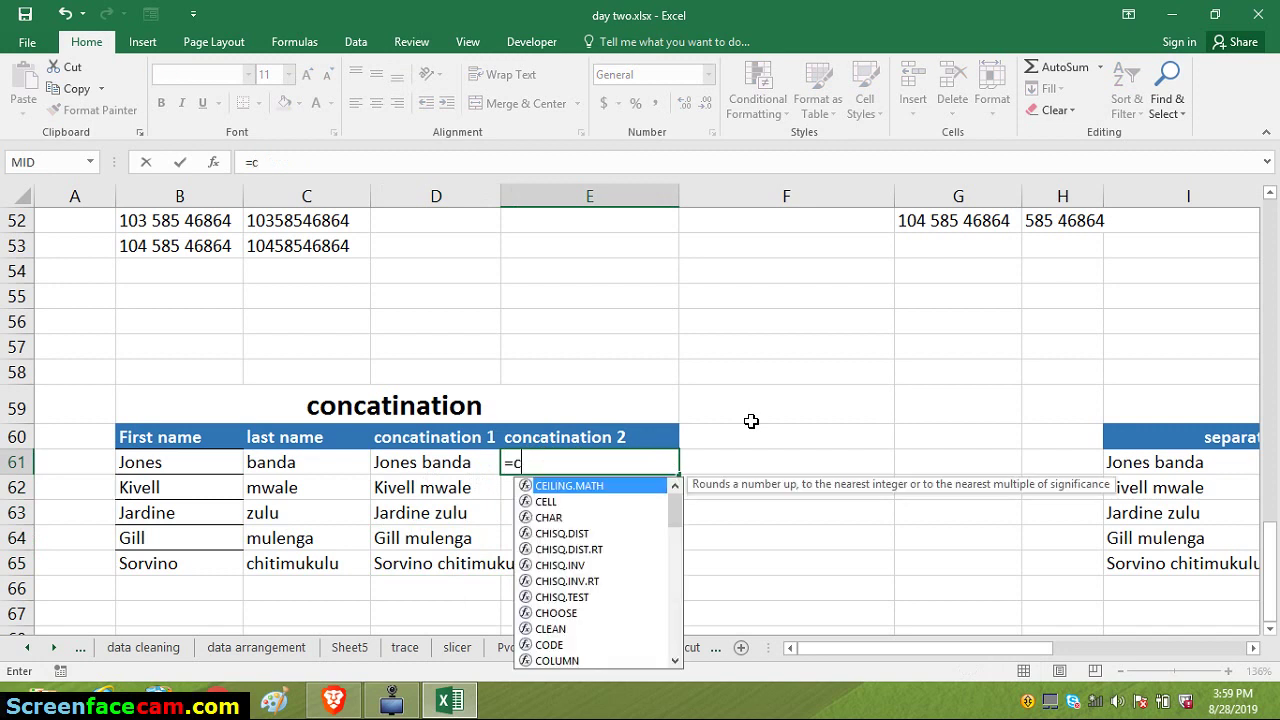
pyautogui.write('on')
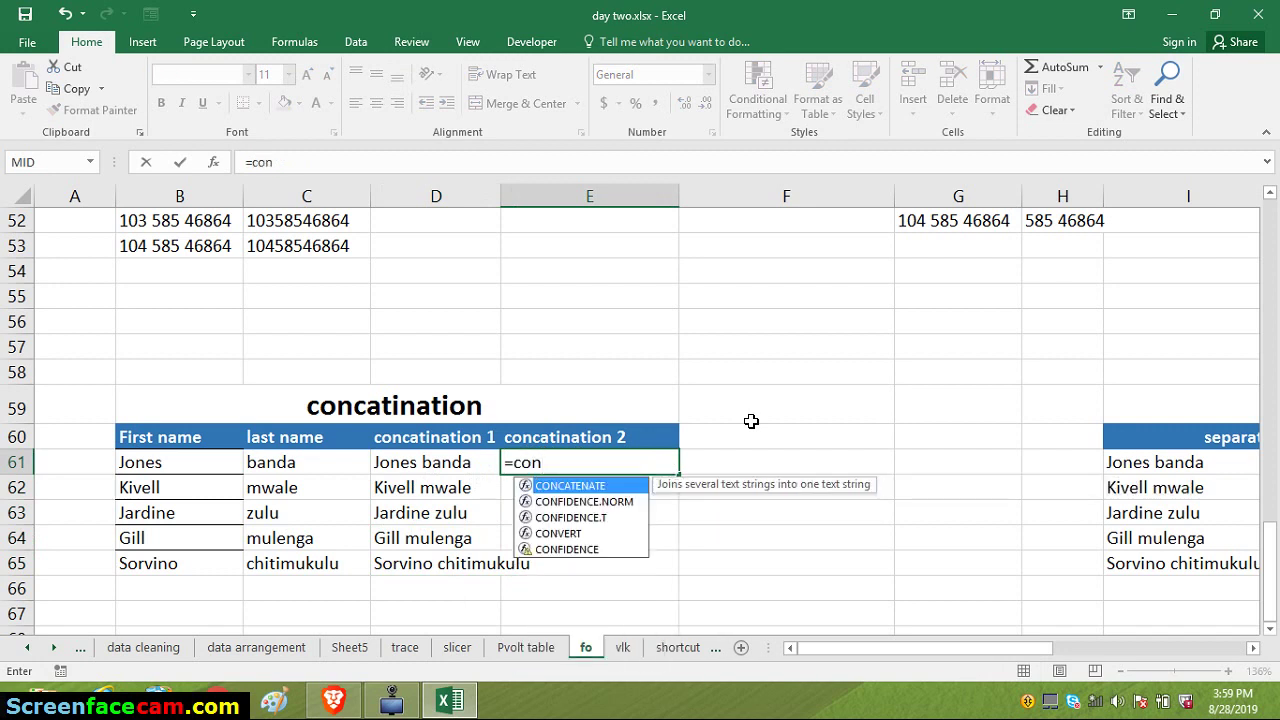
pyautogui.press('Tab')
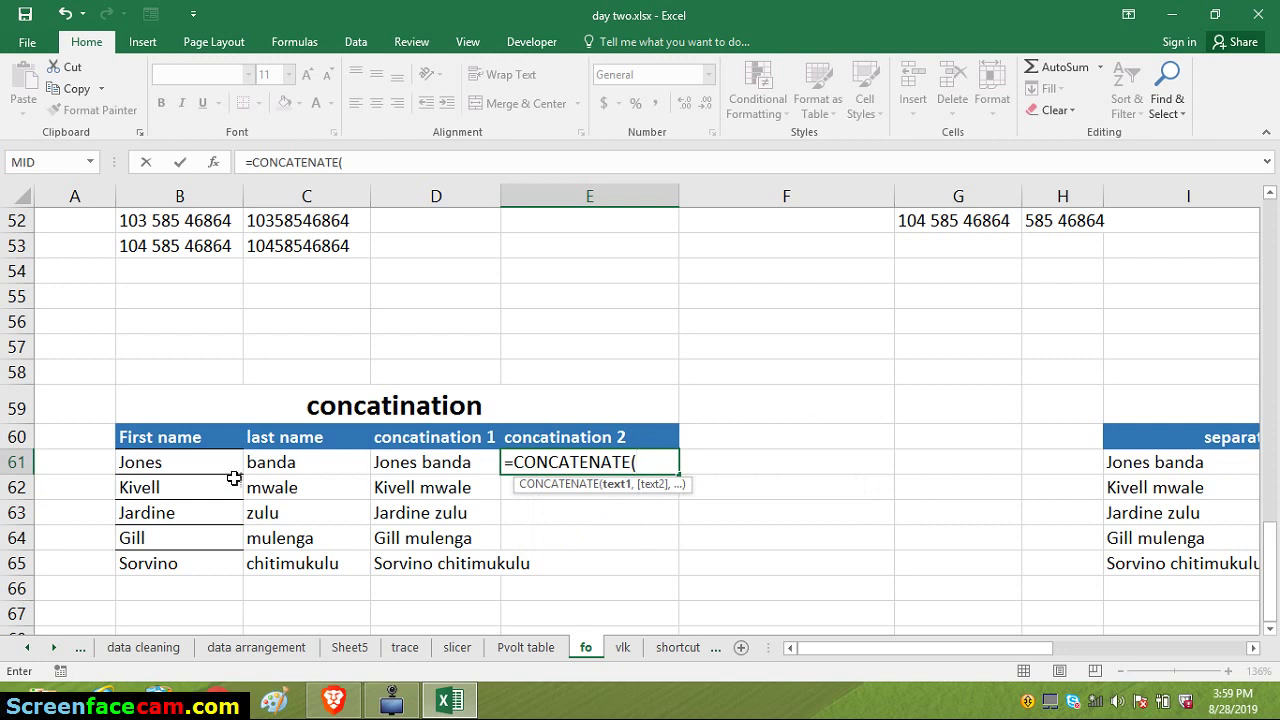
pyautogui.click(167, 458)
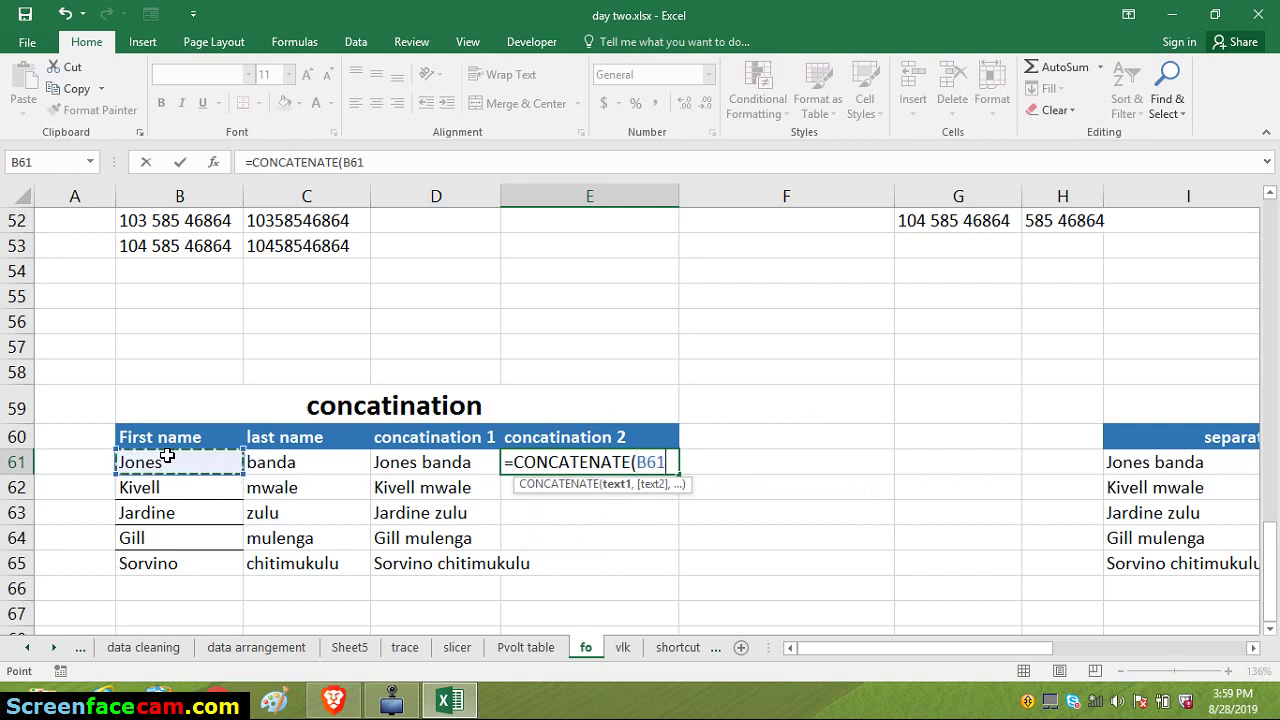
pyautogui.write(',')
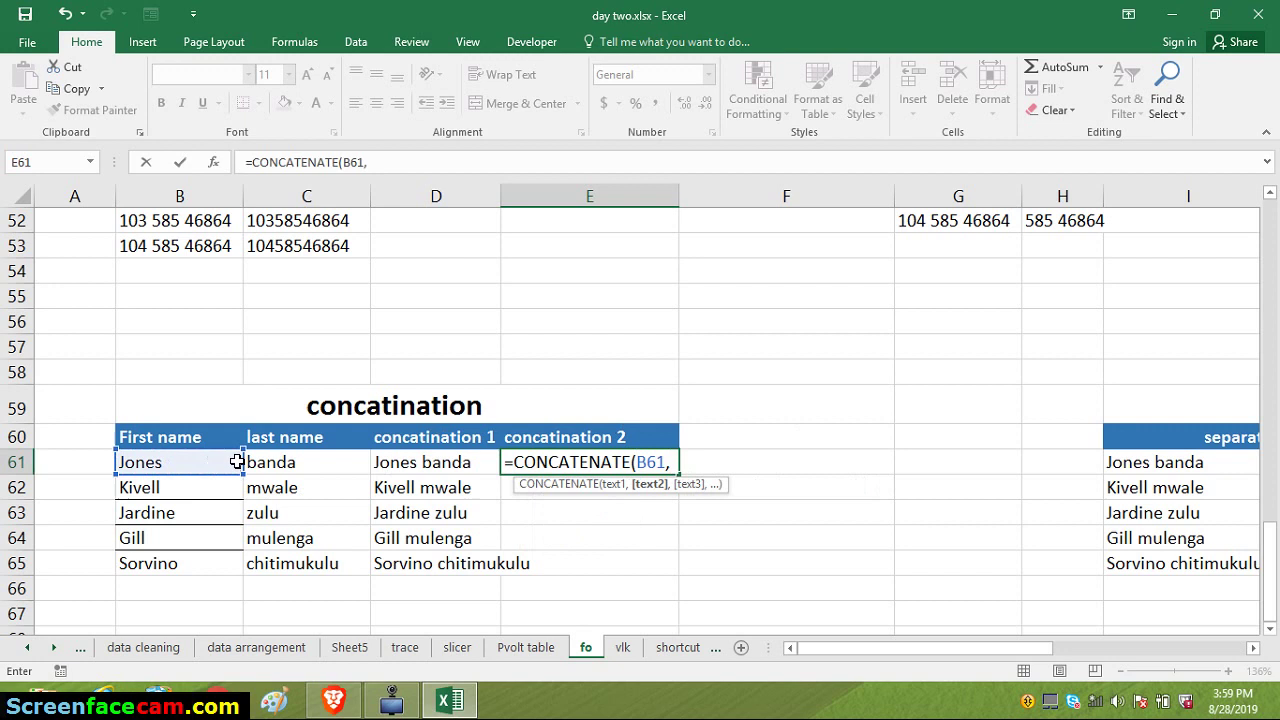
pyautogui.click(286, 462)
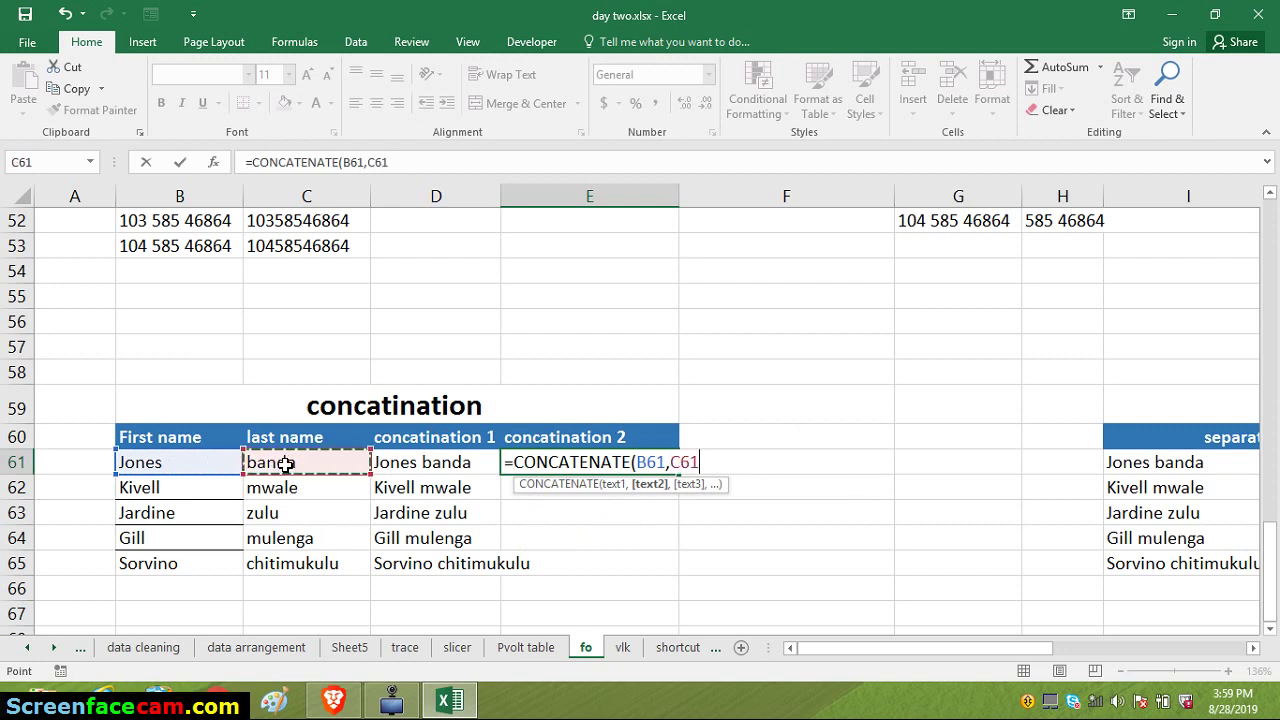
pyautogui.write(')')
pyautogui.press('Return')
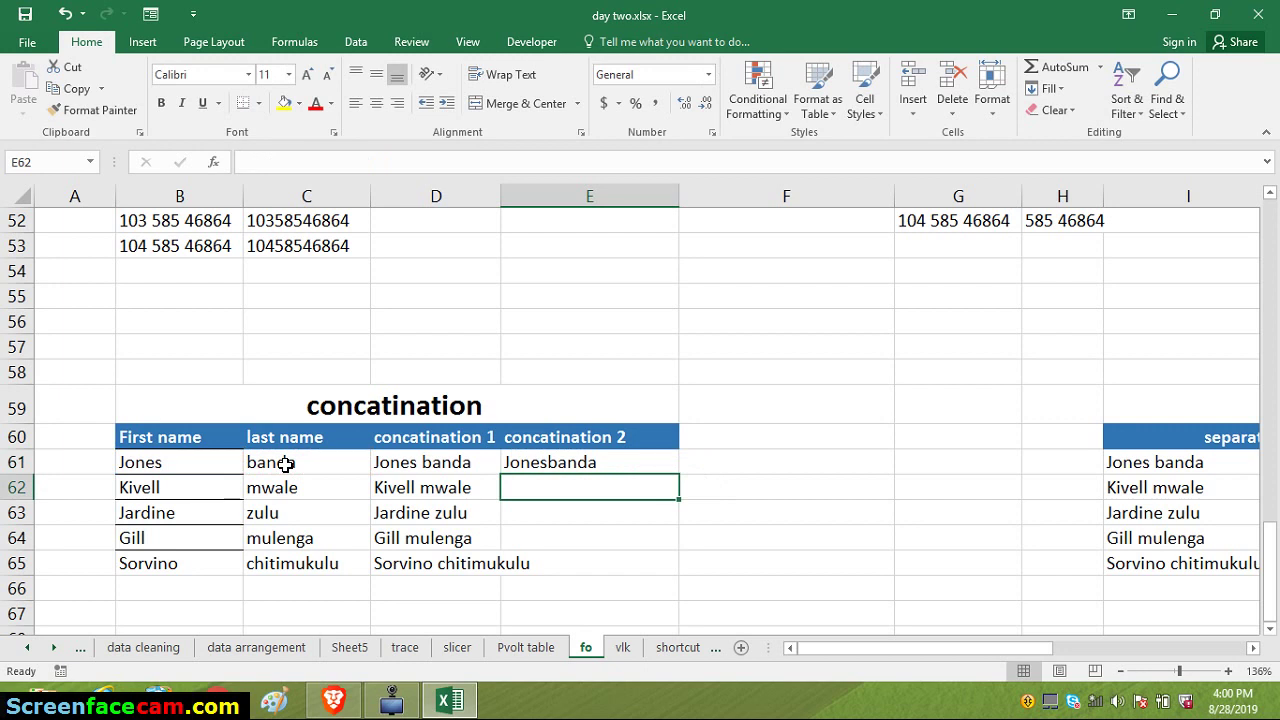
# Add a space between the names in E61 with =CONCATENATE(B61," ",C61) and copy the formula down through E65
pyautogui.click(578, 460)
pyautogui.doubleClick(578, 461)
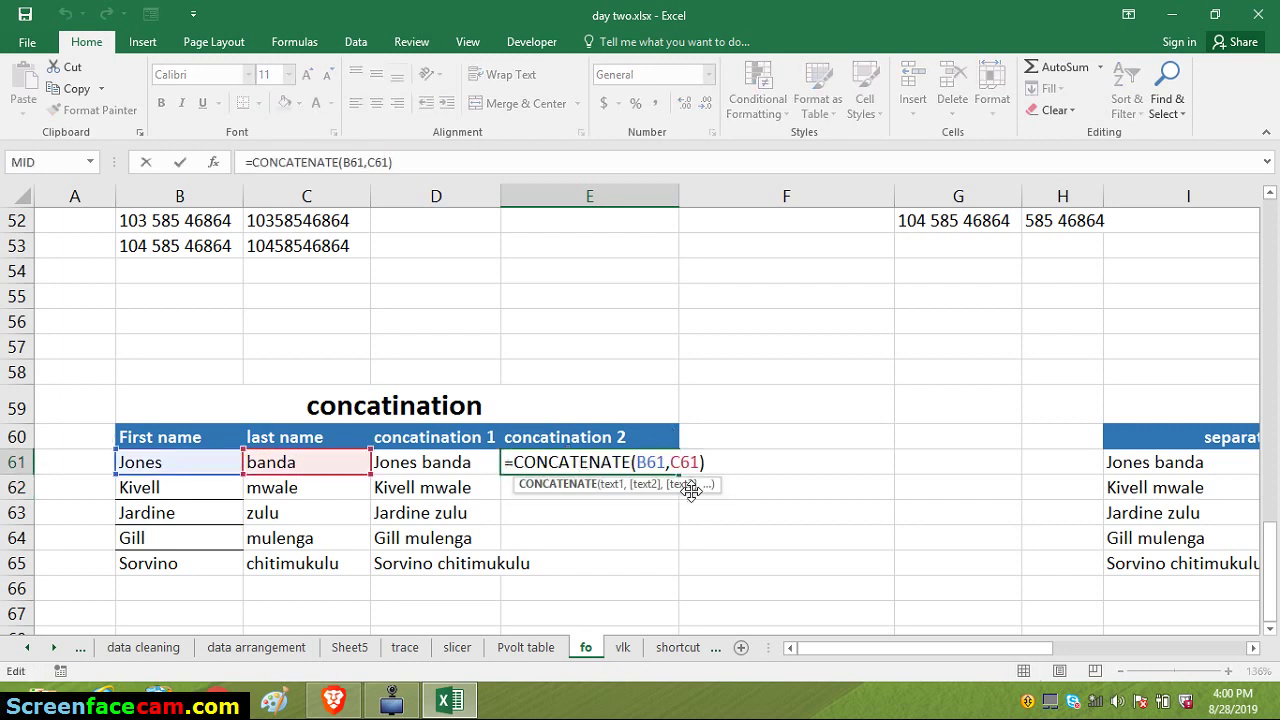
pyautogui.click(669, 462)
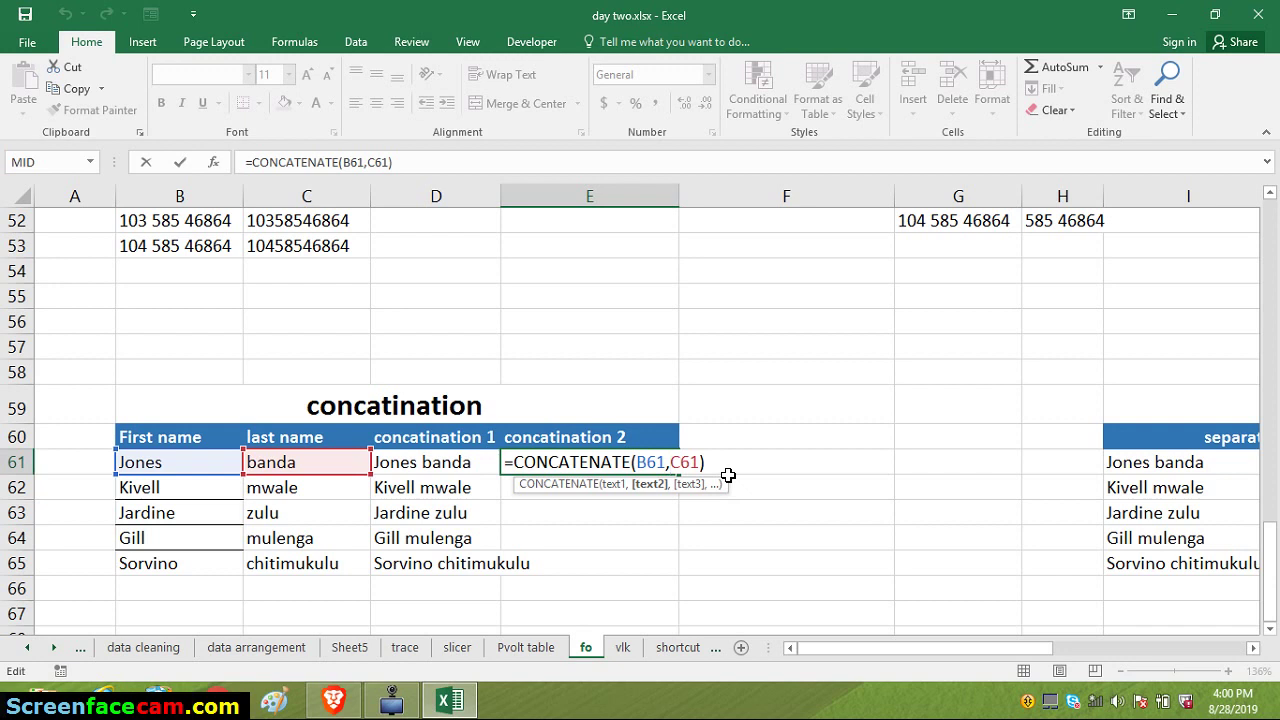
pyautogui.write('"')
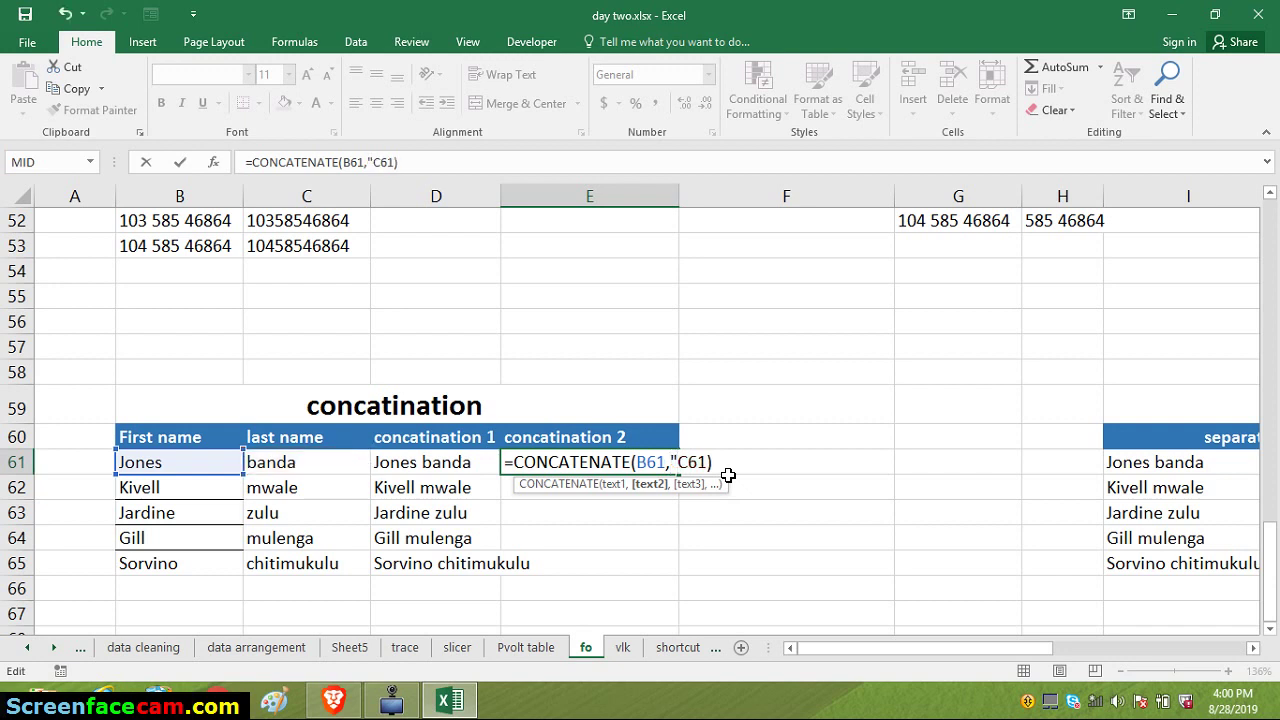
pyautogui.write(' ",')
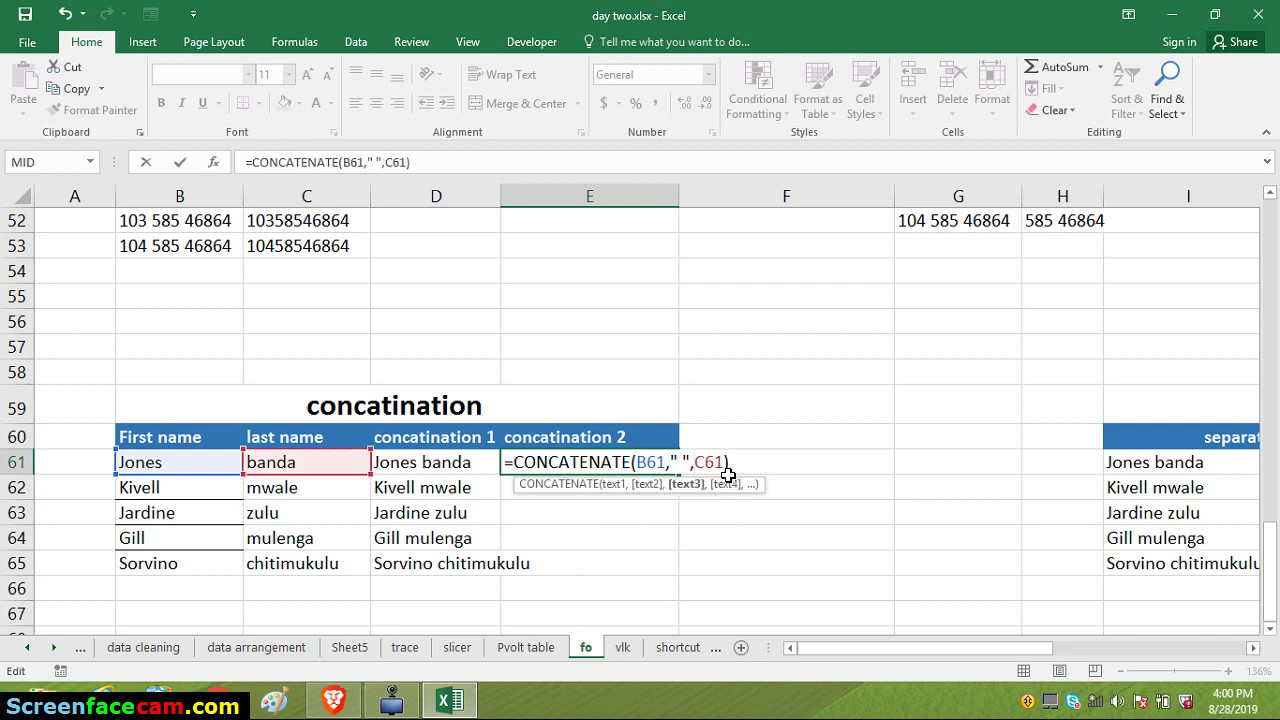
pyautogui.press('Return')
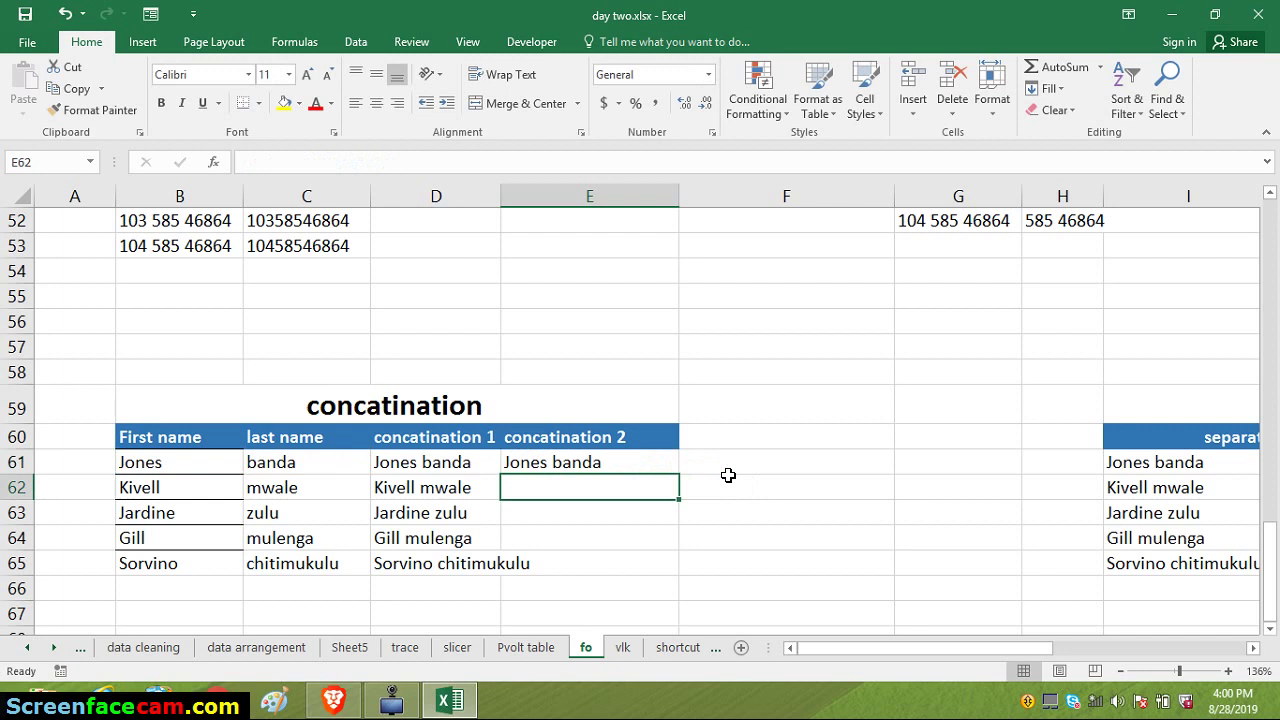
pyautogui.click(612, 458)
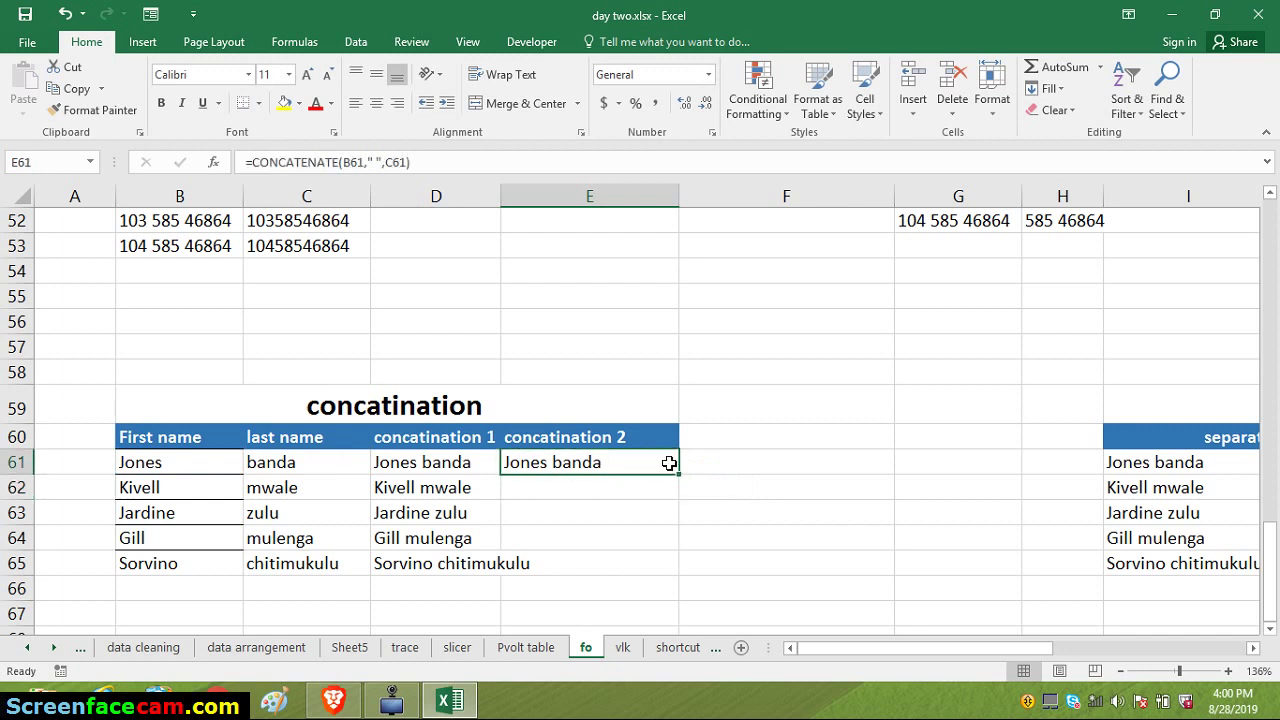
pyautogui.doubleClick(680, 477)
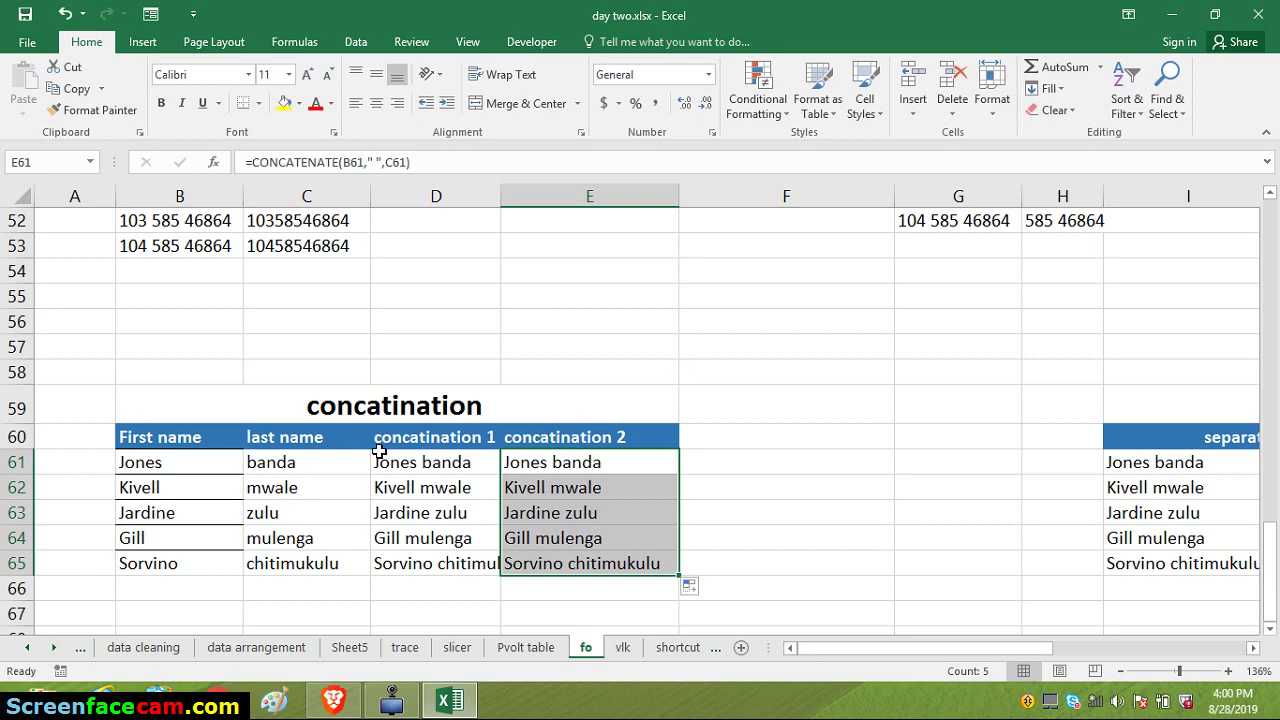
# In J61 of the separatin words table, count the characters of the full name with the formula =LEN(I61)
pyautogui.moveTo(839, 649); pyautogui.dragTo(912, 518)
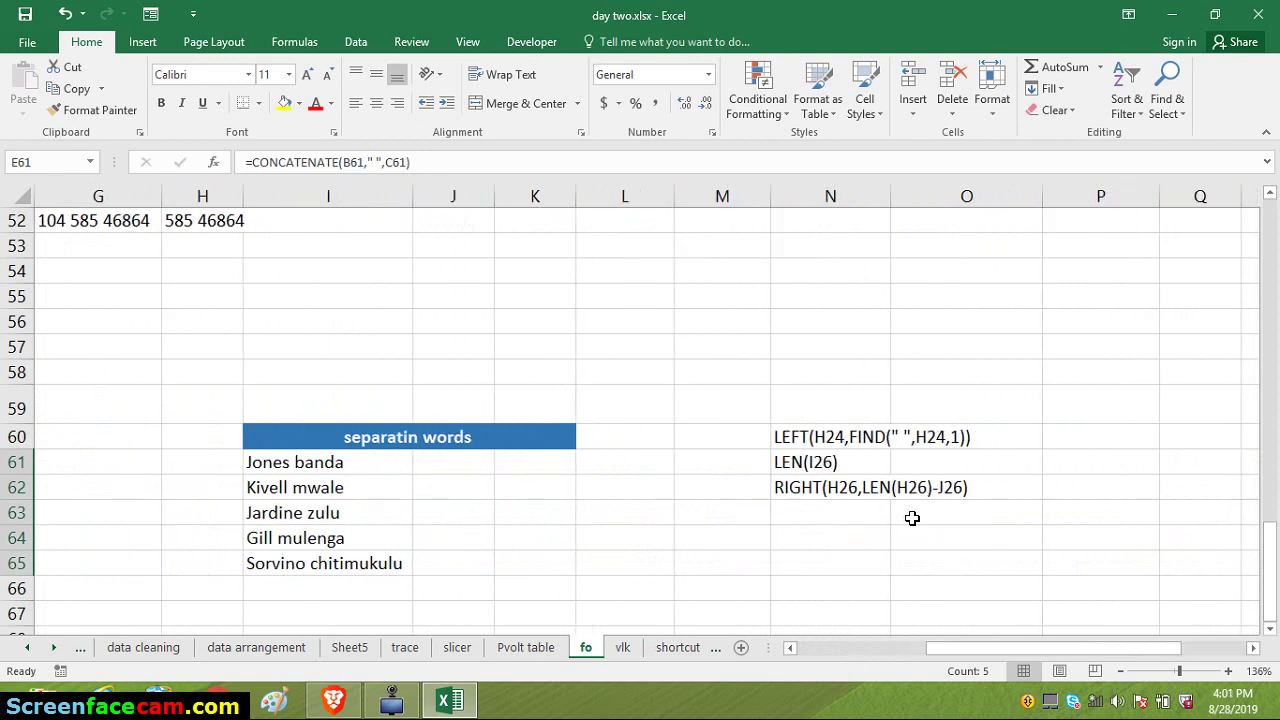
pyautogui.click(304, 466)
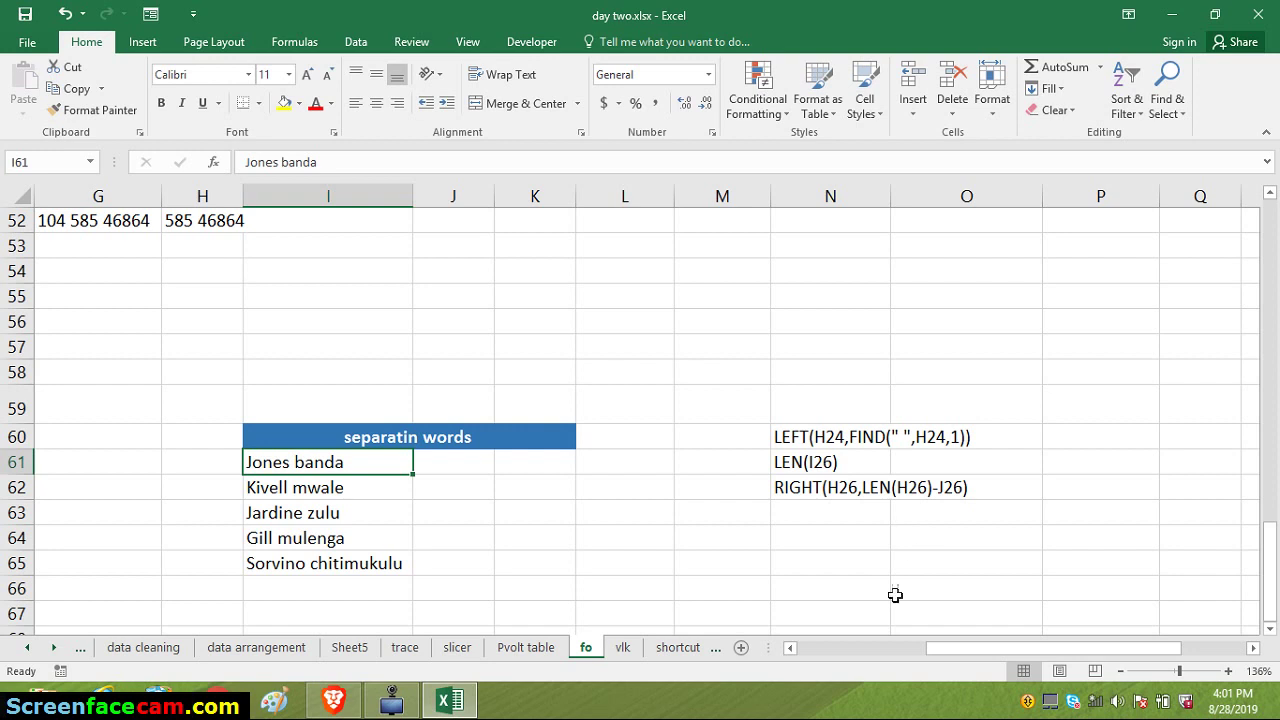
pyautogui.click(439, 463)
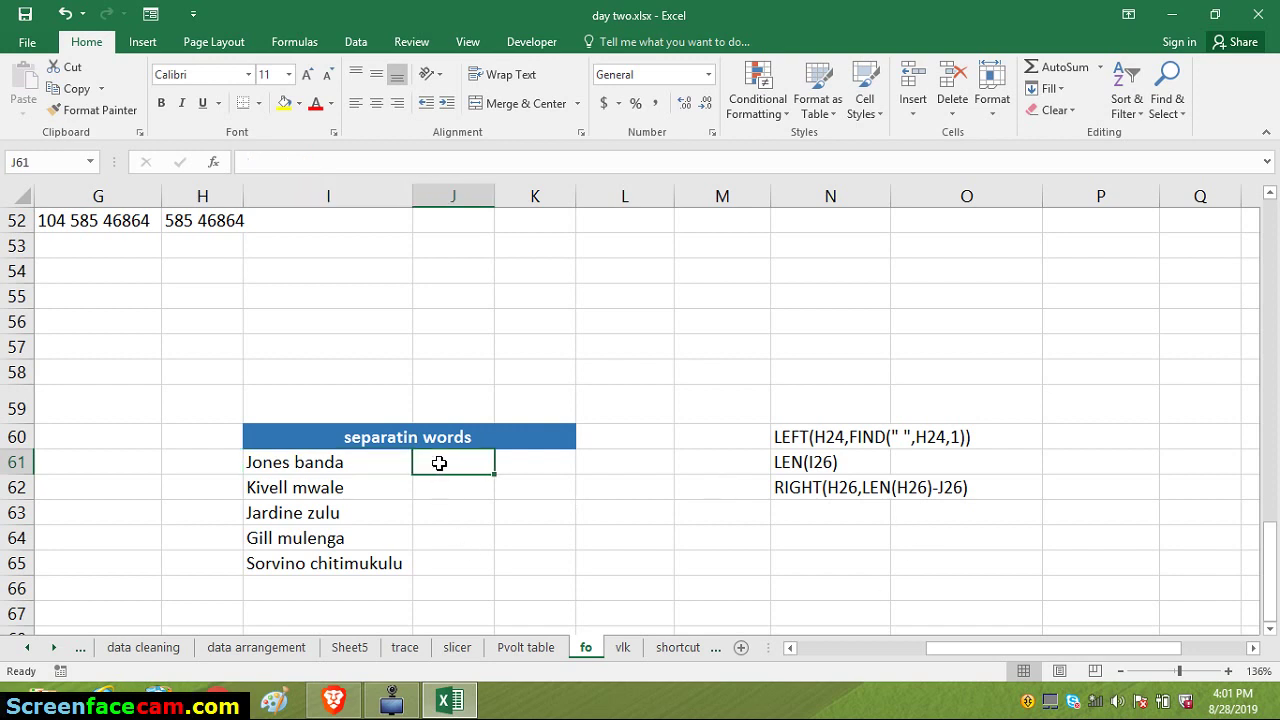
pyautogui.write('=')
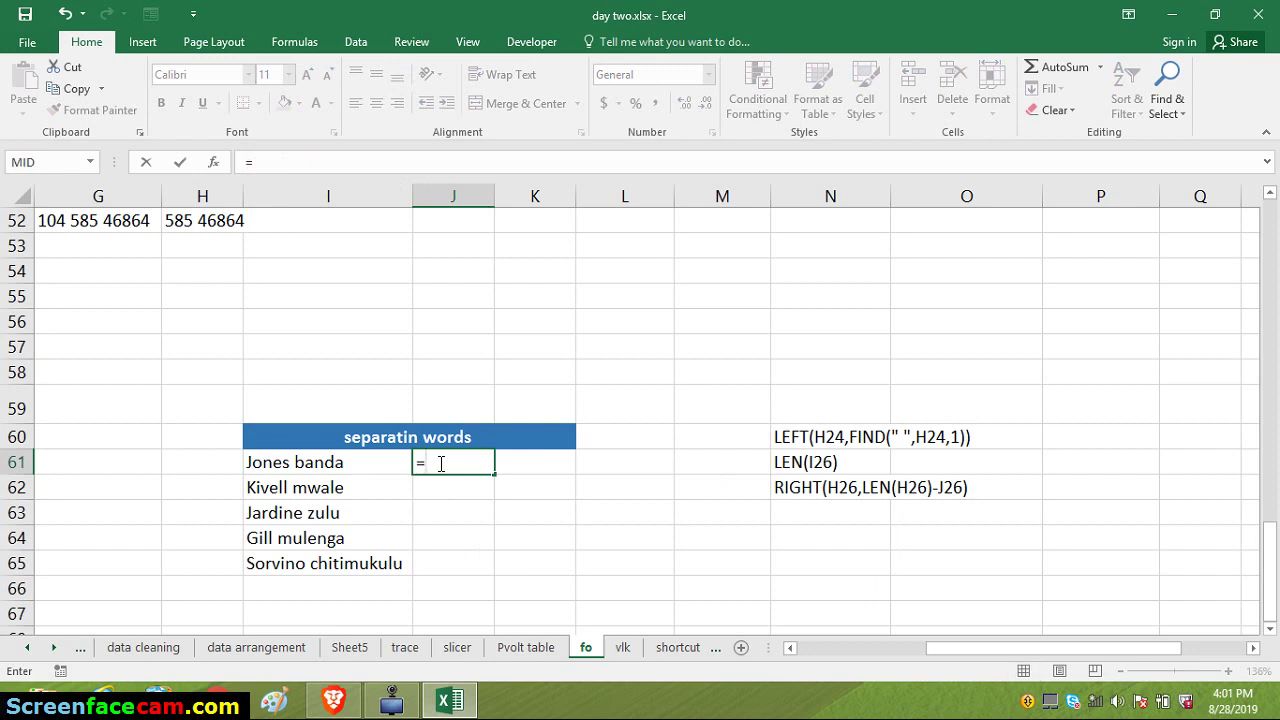
pyautogui.write('len')
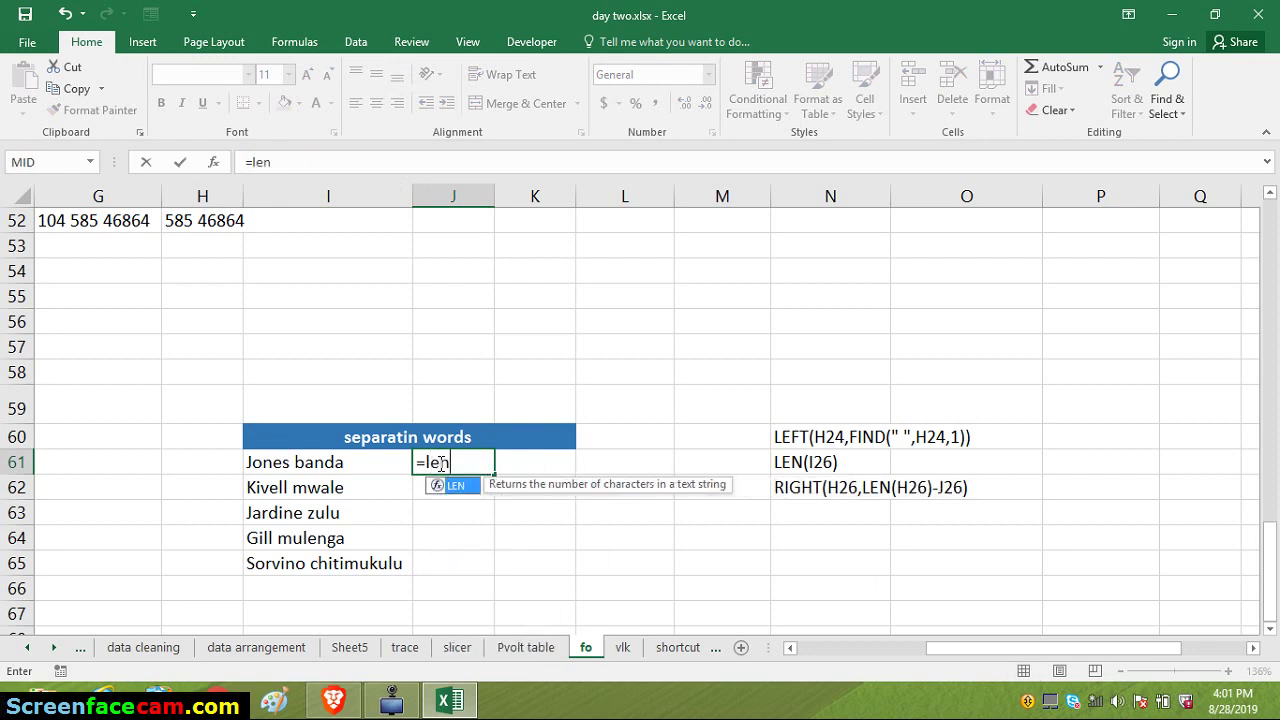
pyautogui.press('Tab')
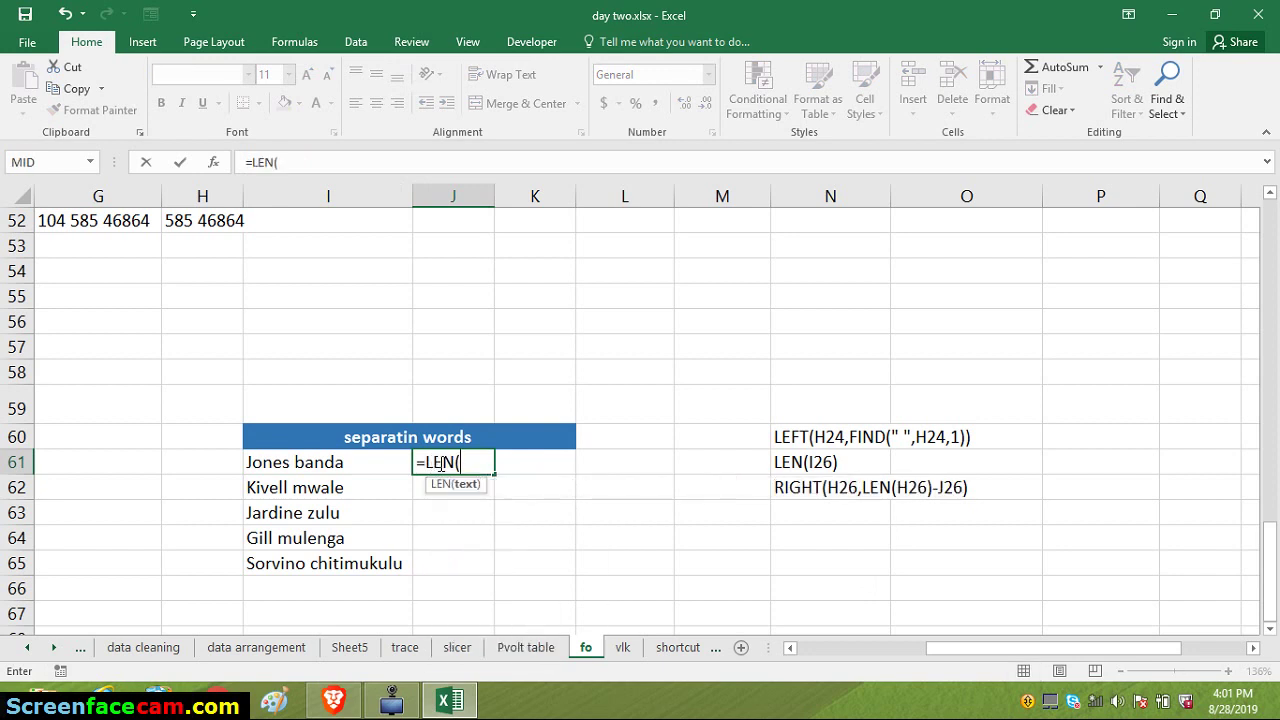
pyautogui.click(286, 463)
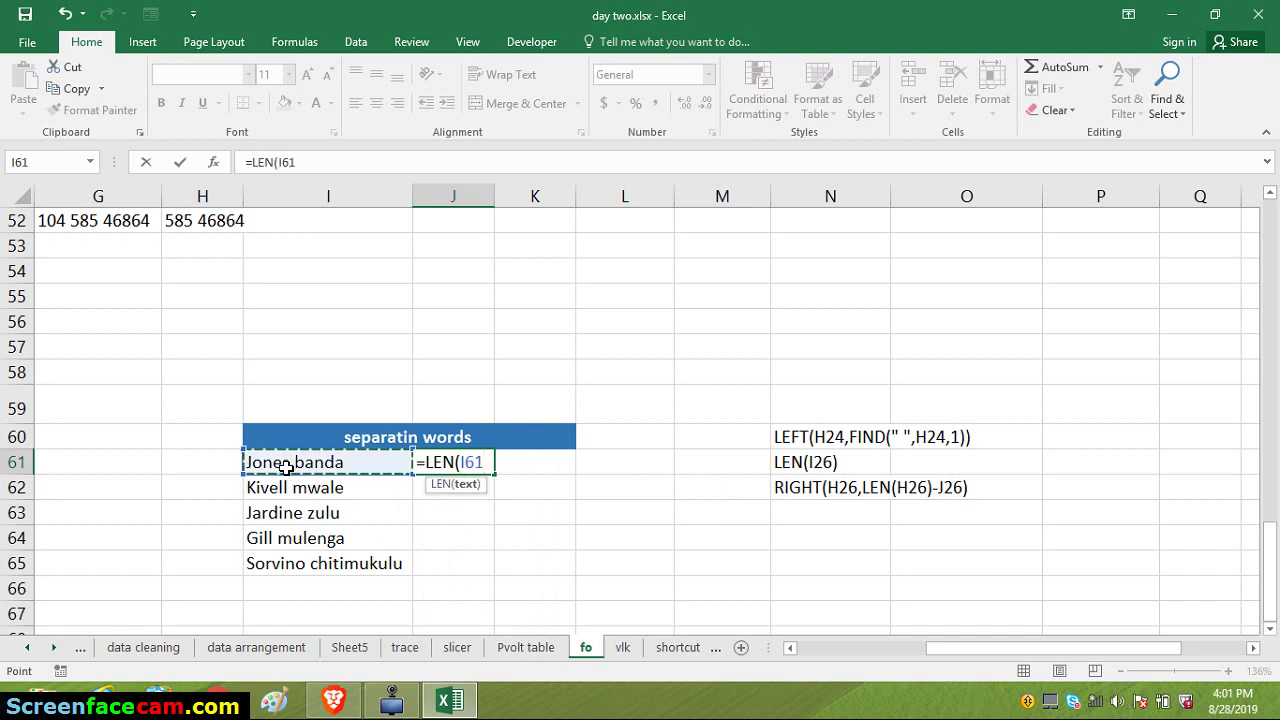
pyautogui.write(')')
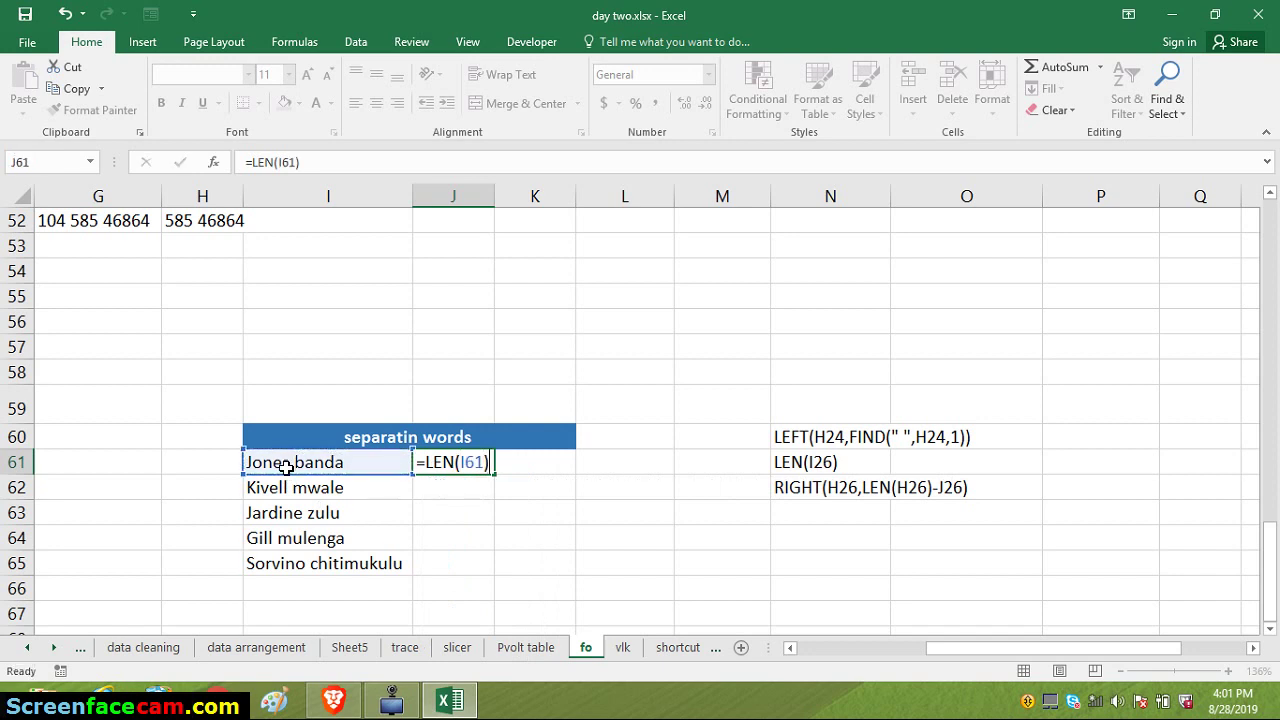
pyautogui.press('Return')
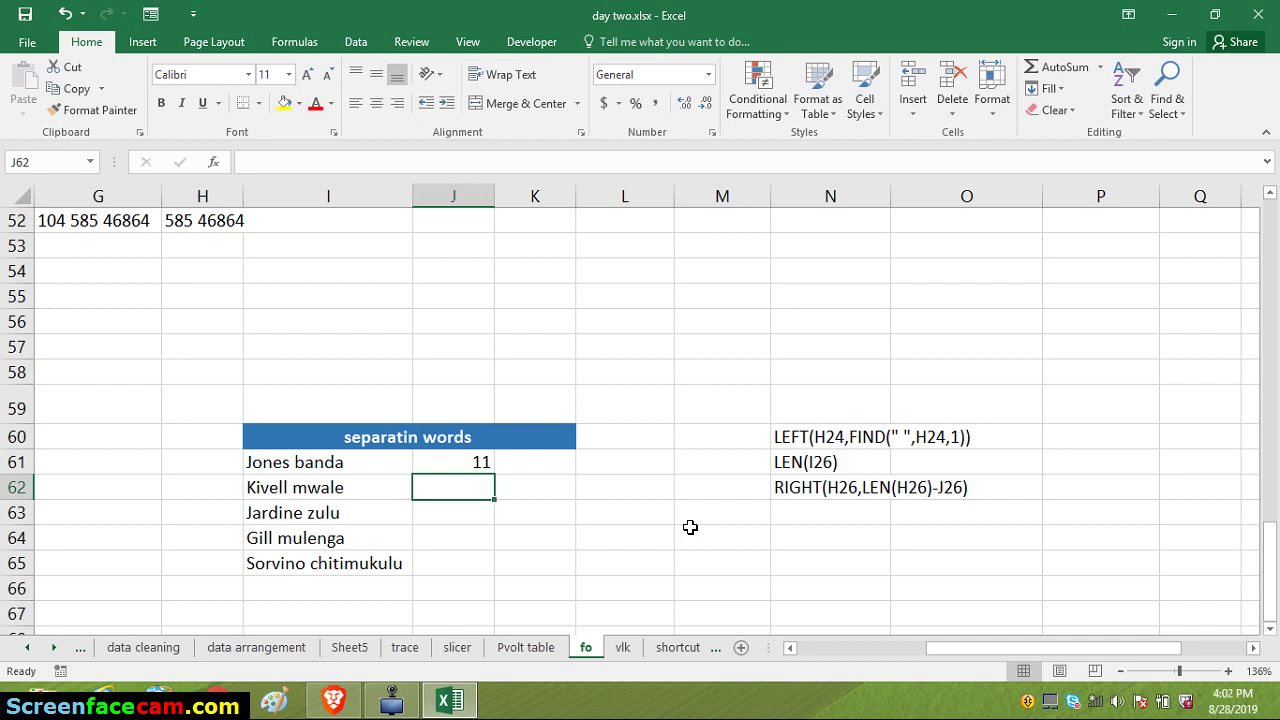
# Extract the first name in K61 with the formula =LEFT(I61,FIND(" ",I61,1)) and copy it down through K65
pyautogui.click(536, 457)
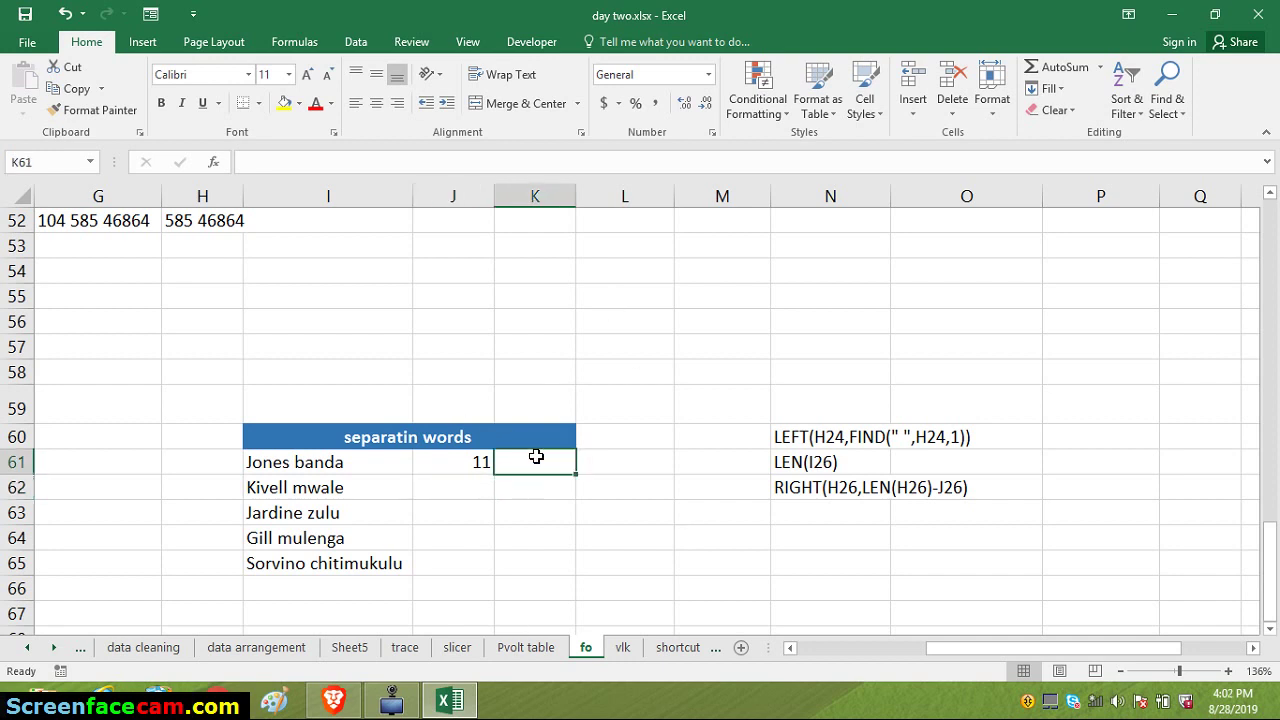
pyautogui.write('=')
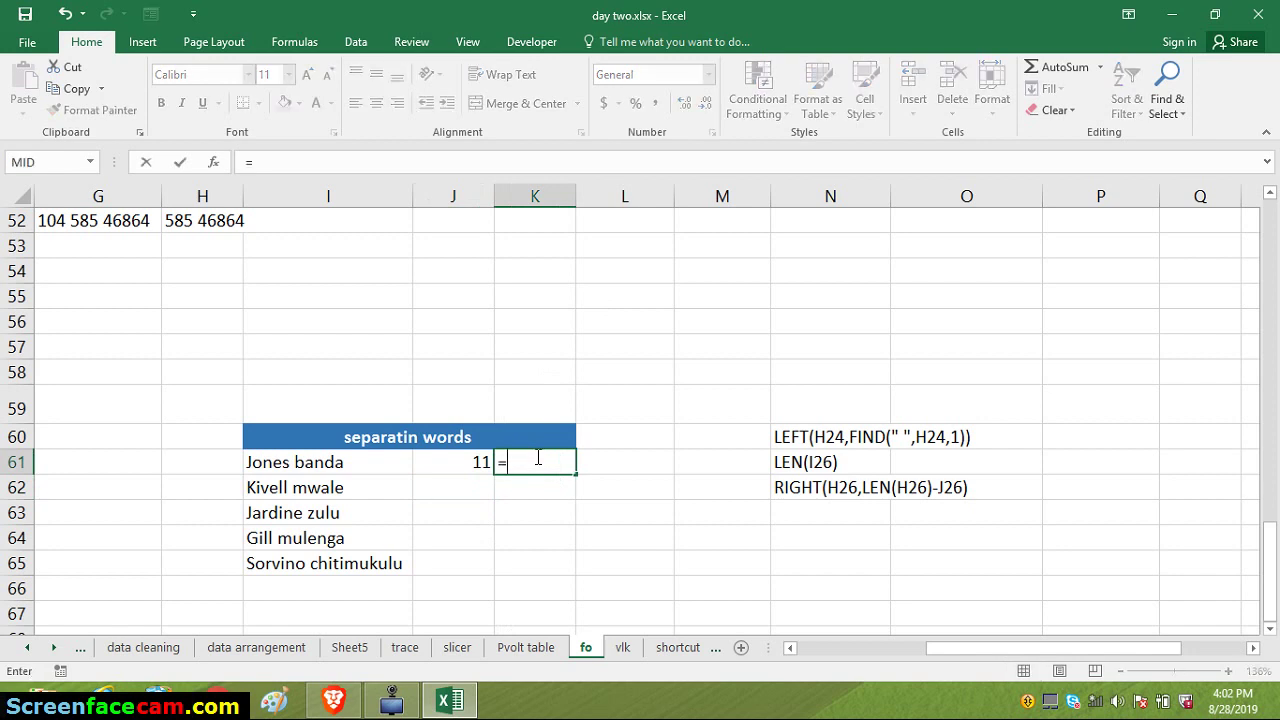
pyautogui.write('left')
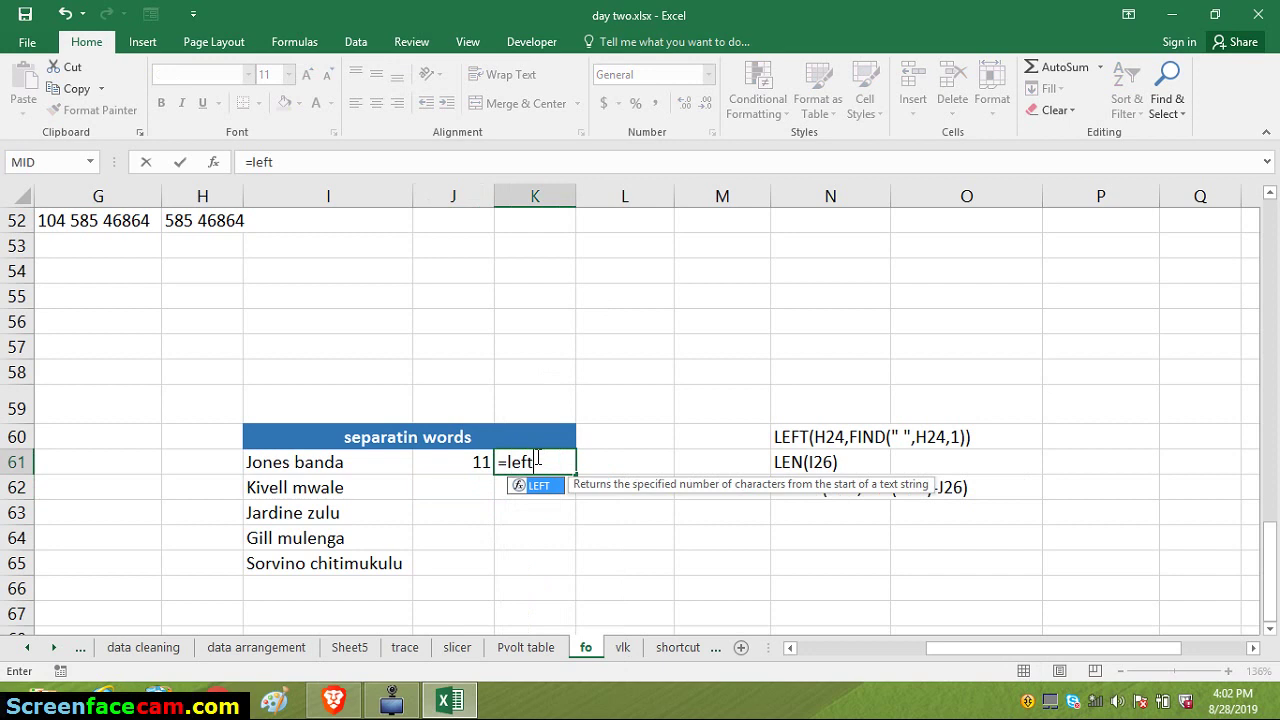
pyautogui.press('Tab')
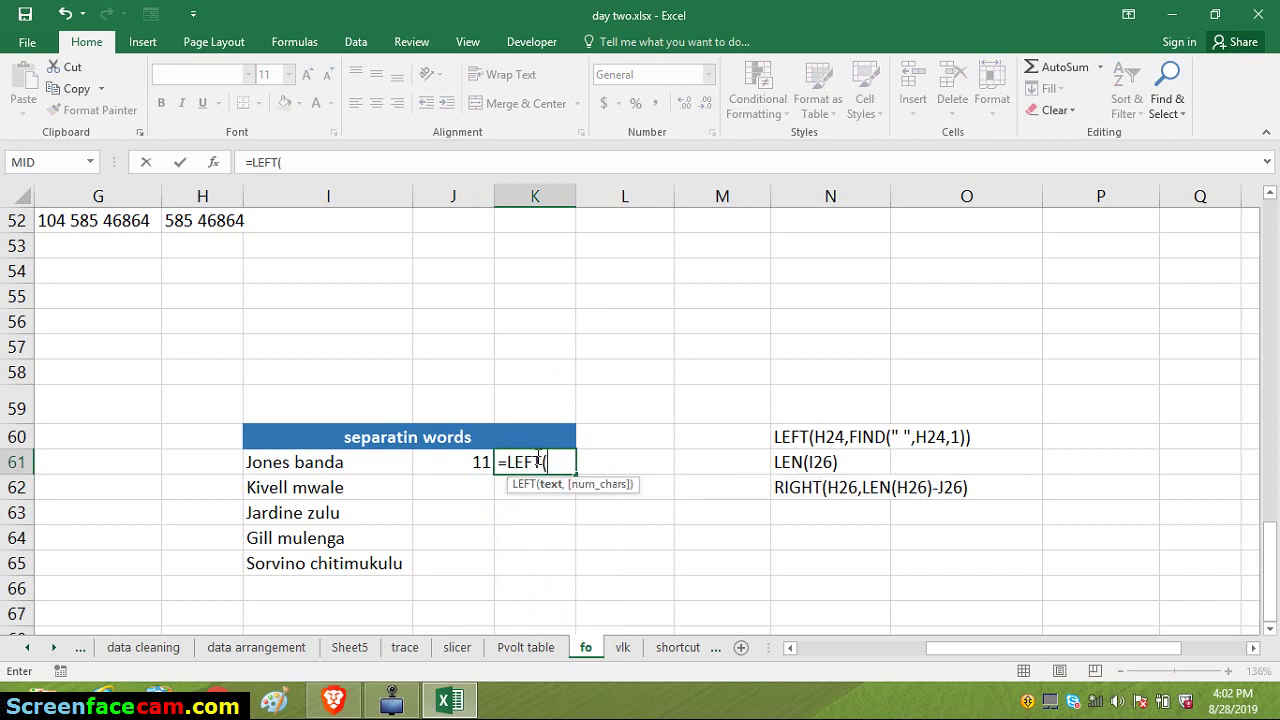
pyautogui.click(306, 468)
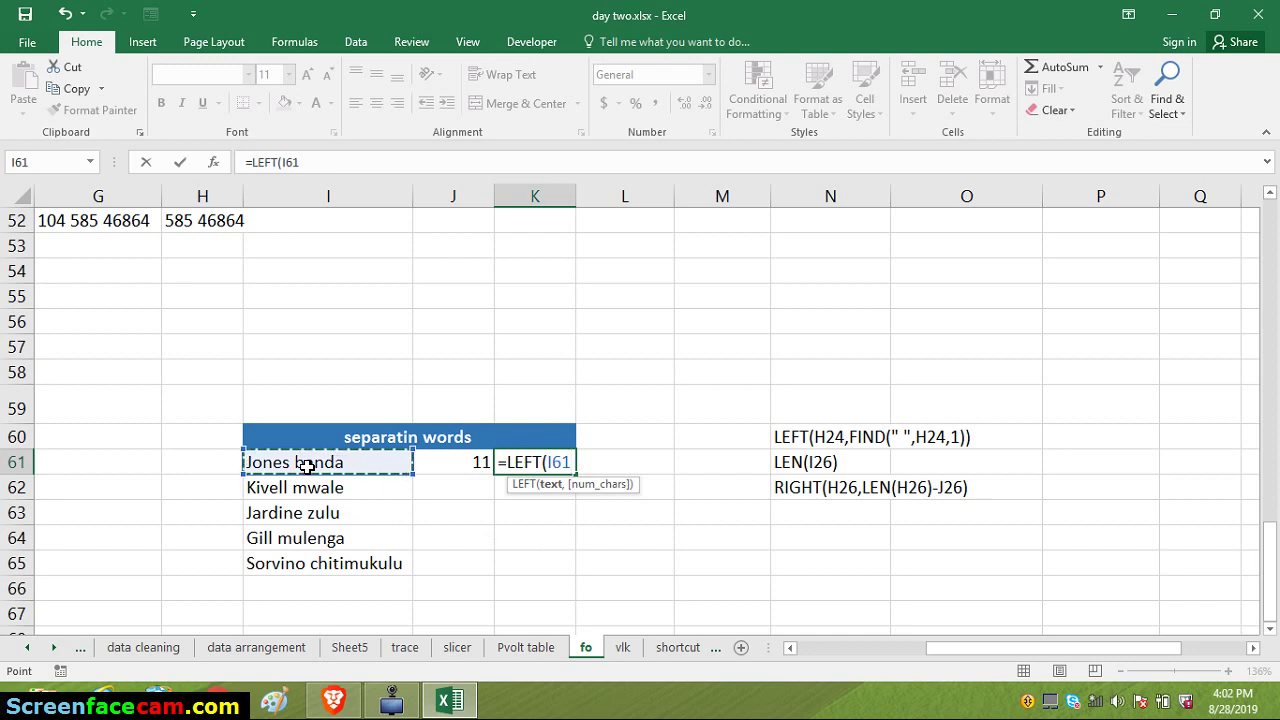
pyautogui.write(',')
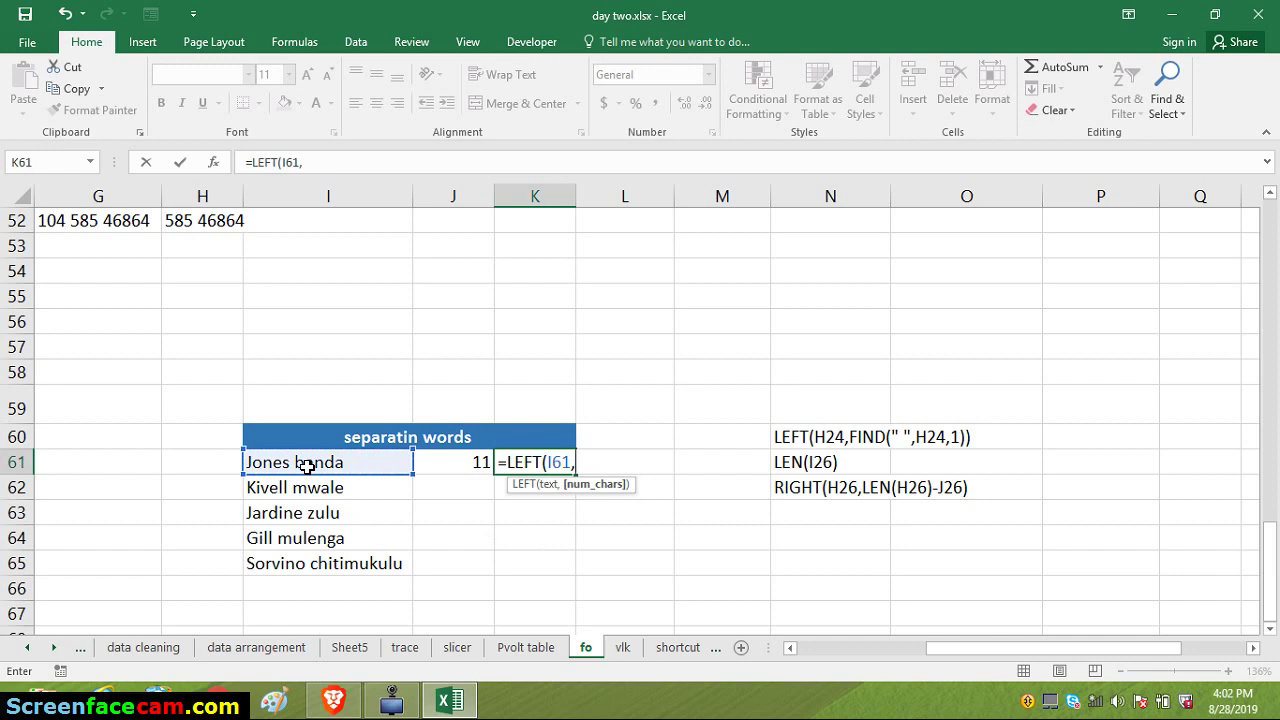
pyautogui.write('fi')
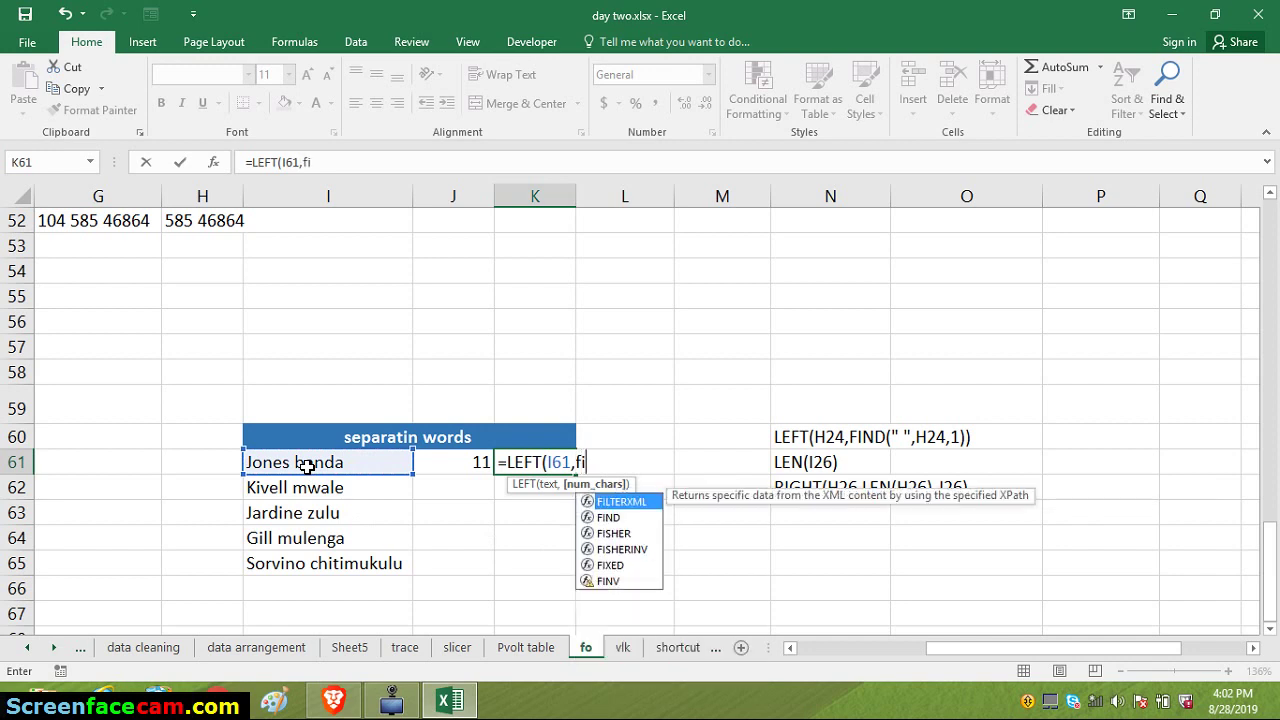
pyautogui.write('n')
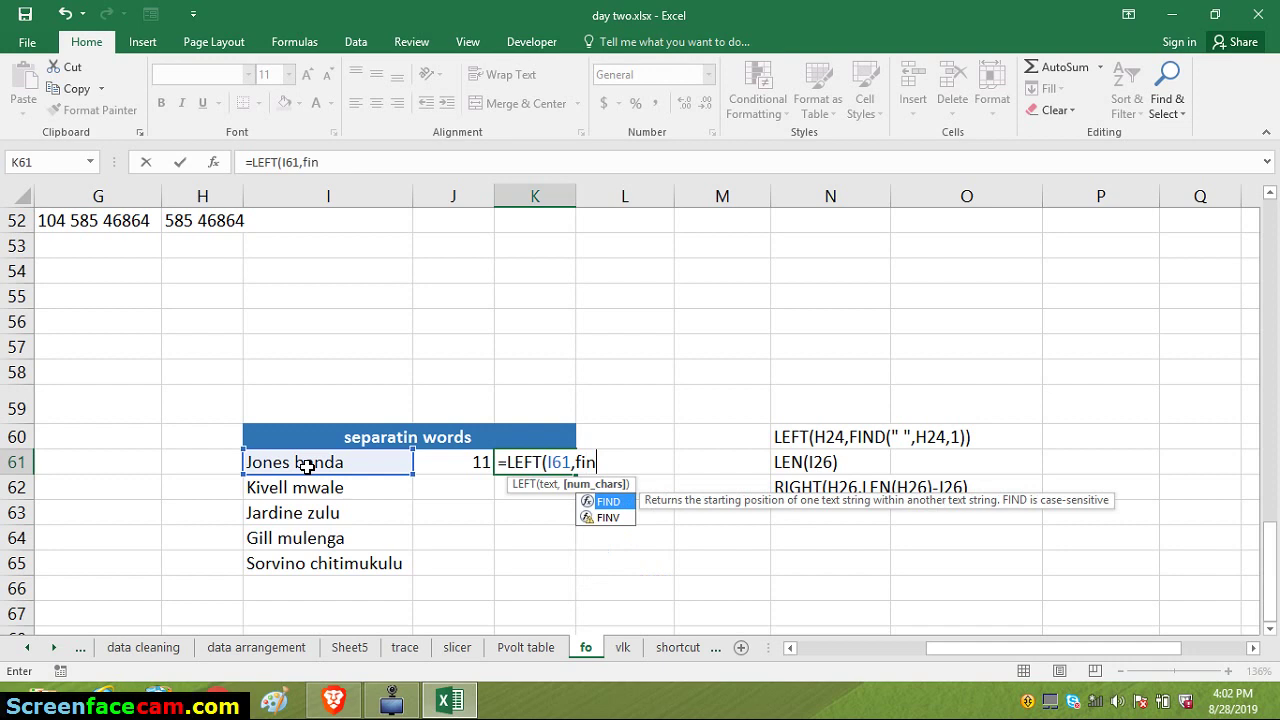
pyautogui.press('Tab')
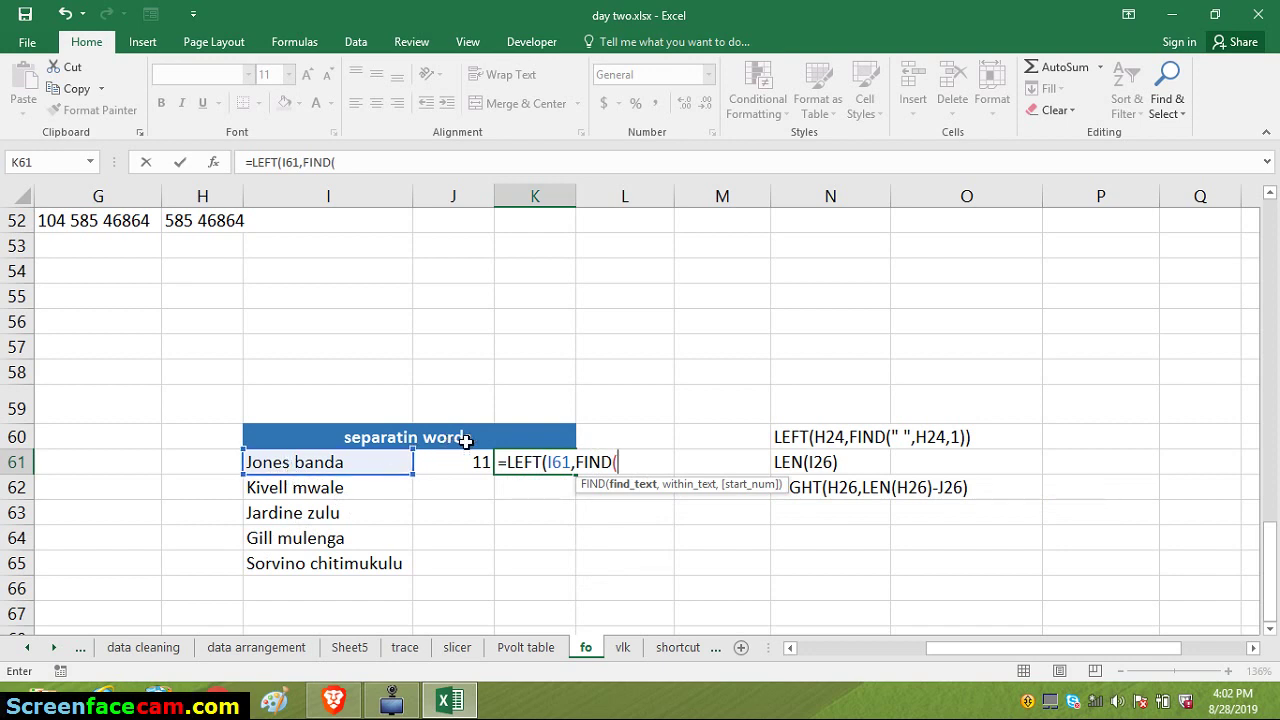
pyautogui.write('" ",')
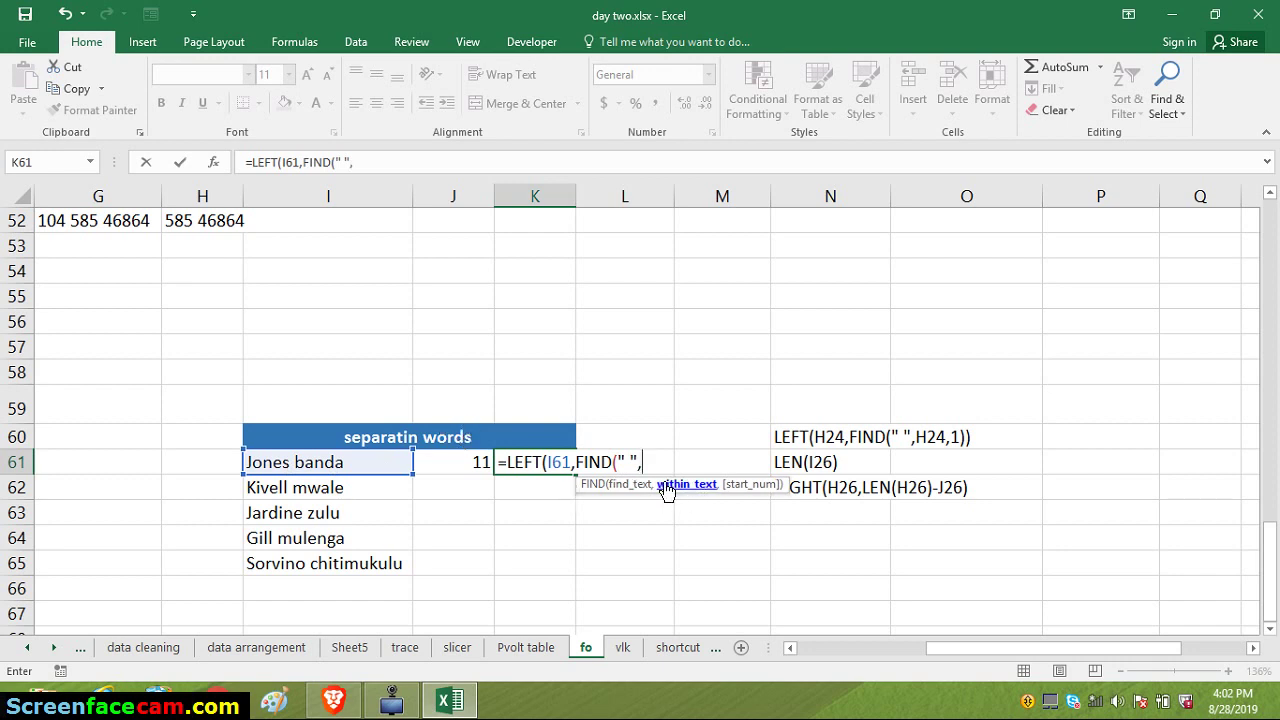
pyautogui.click(325, 463)
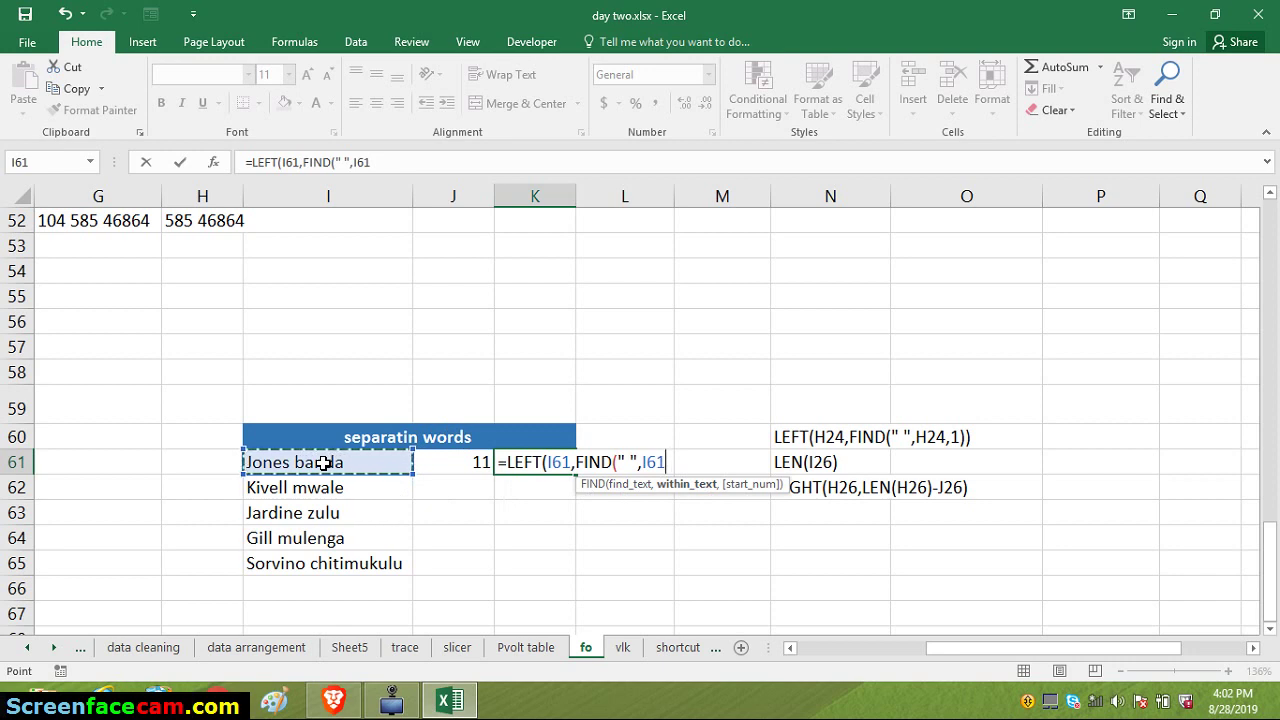
pyautogui.write(',')
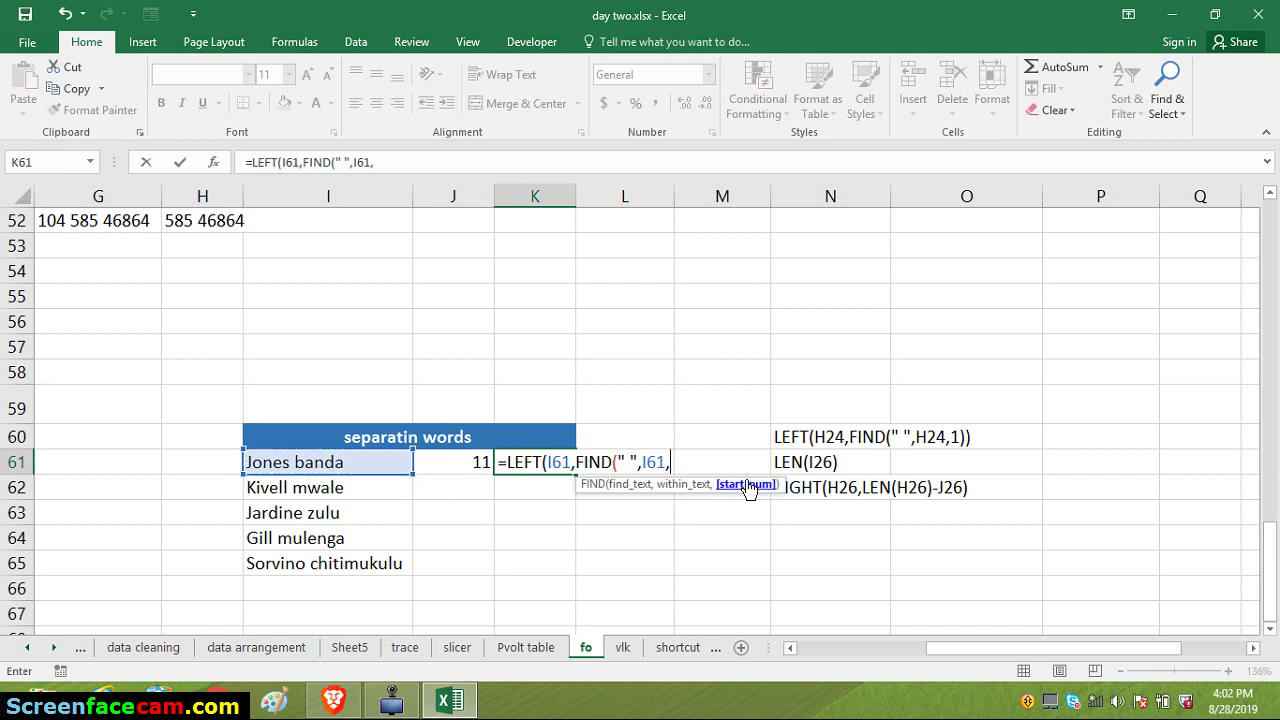
pyautogui.write('1')
pyautogui.write(')')
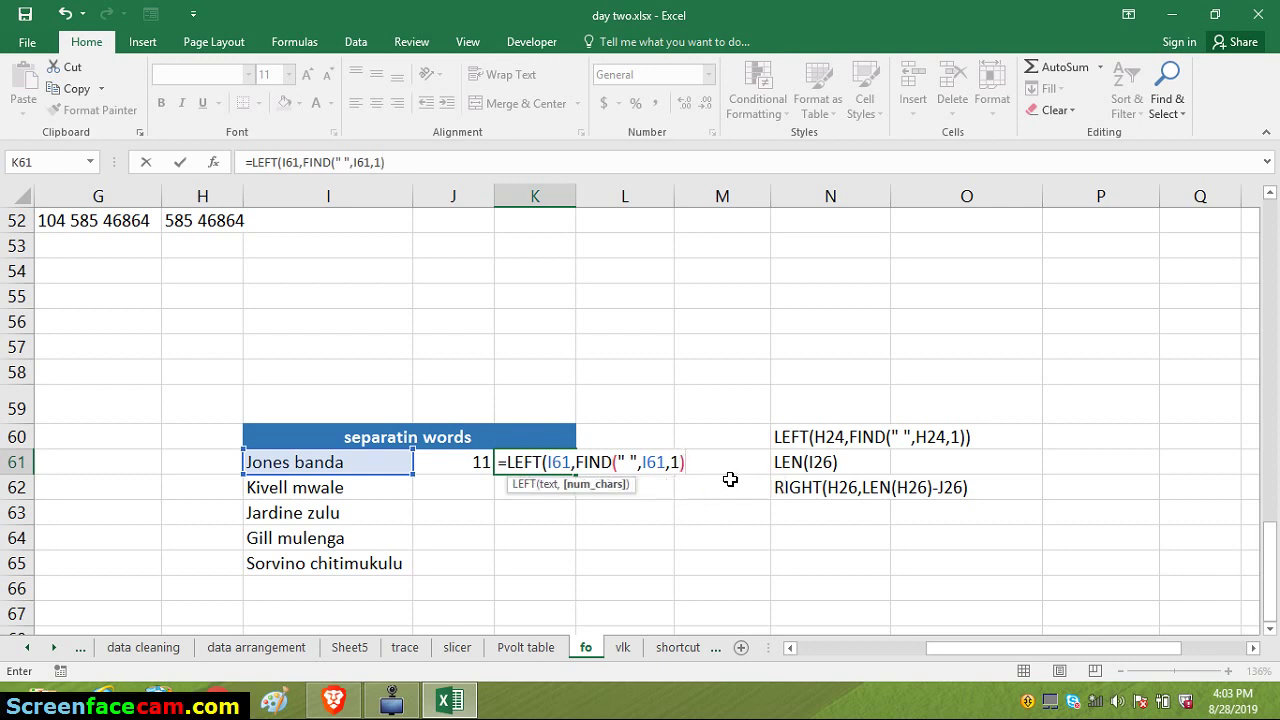
pyautogui.write(')')
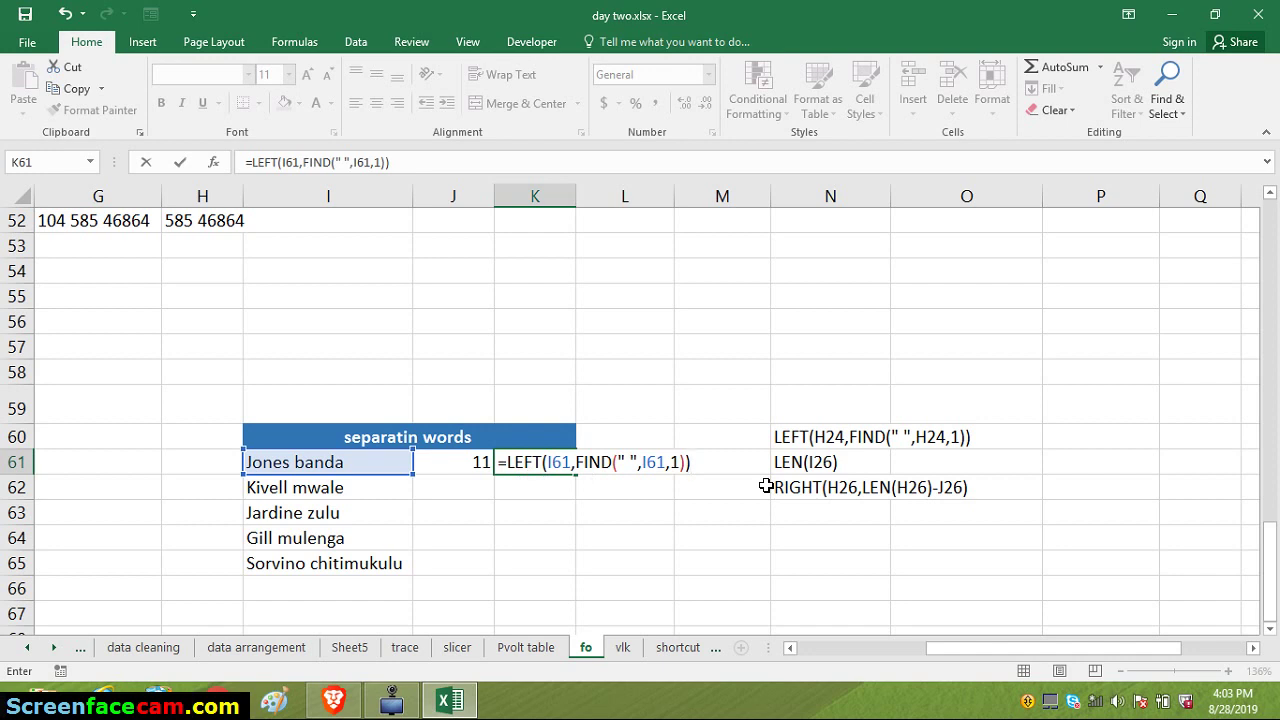
pyautogui.press('Return')
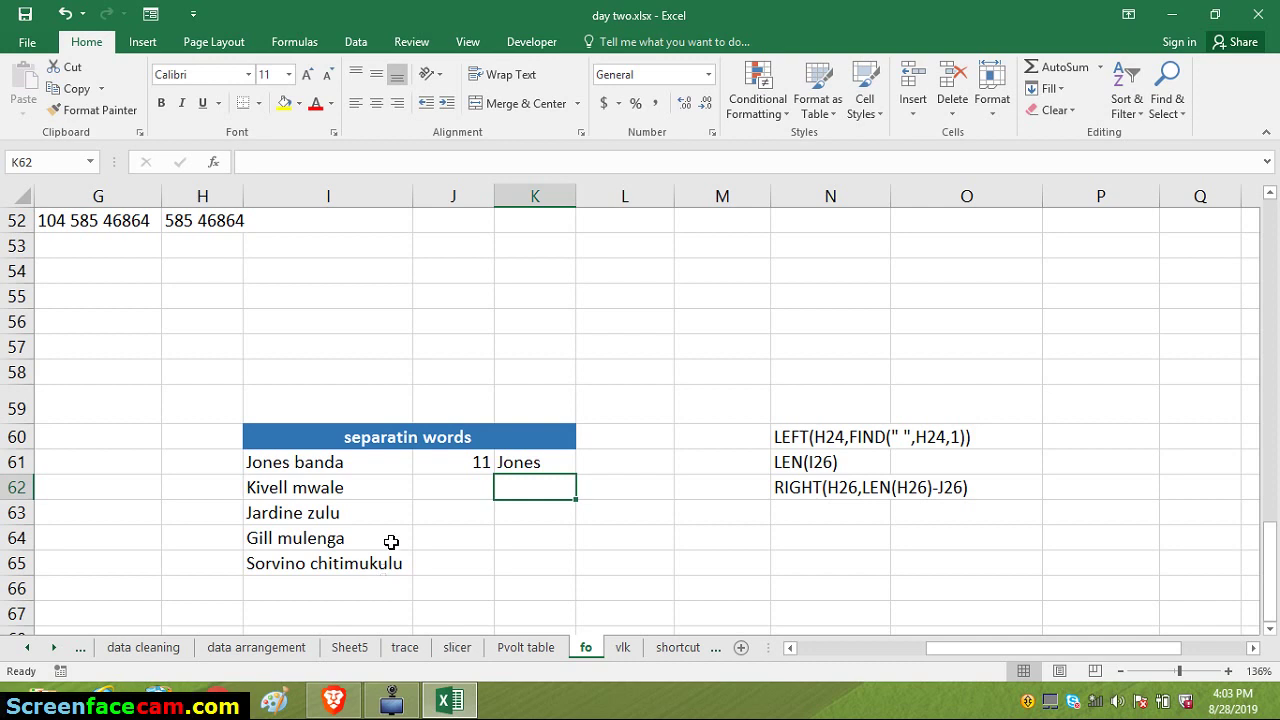
pyautogui.click(539, 457)
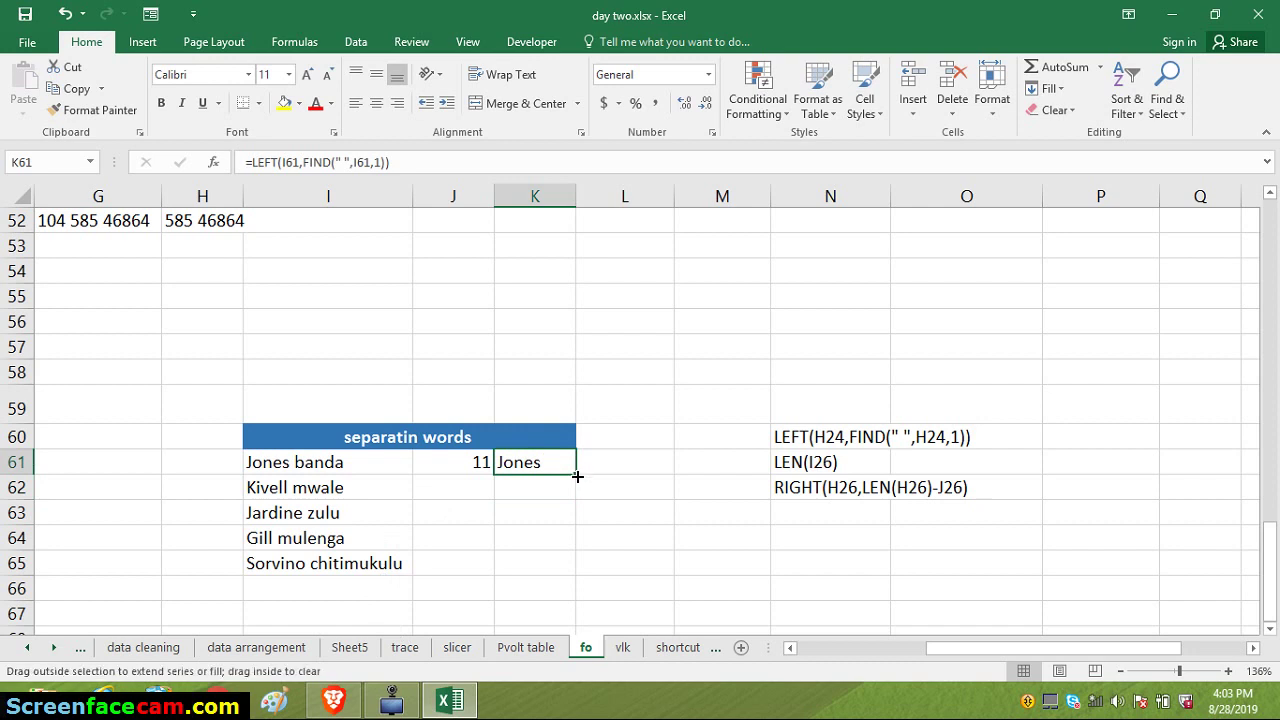
pyautogui.doubleClick(577, 477)
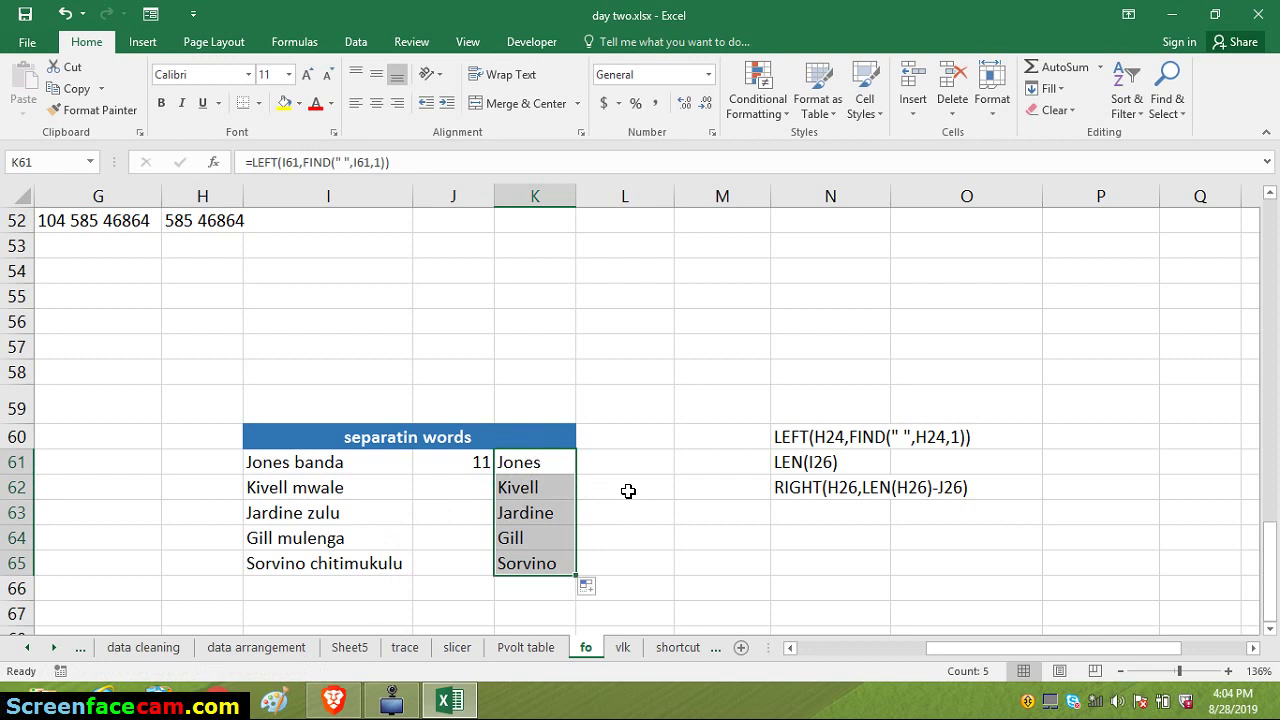
# Try extracting the last name in L61 with the formula =RIGHT(I61,FIND(" ",I61)) and copy it down through L65
pyautogui.click(616, 461)
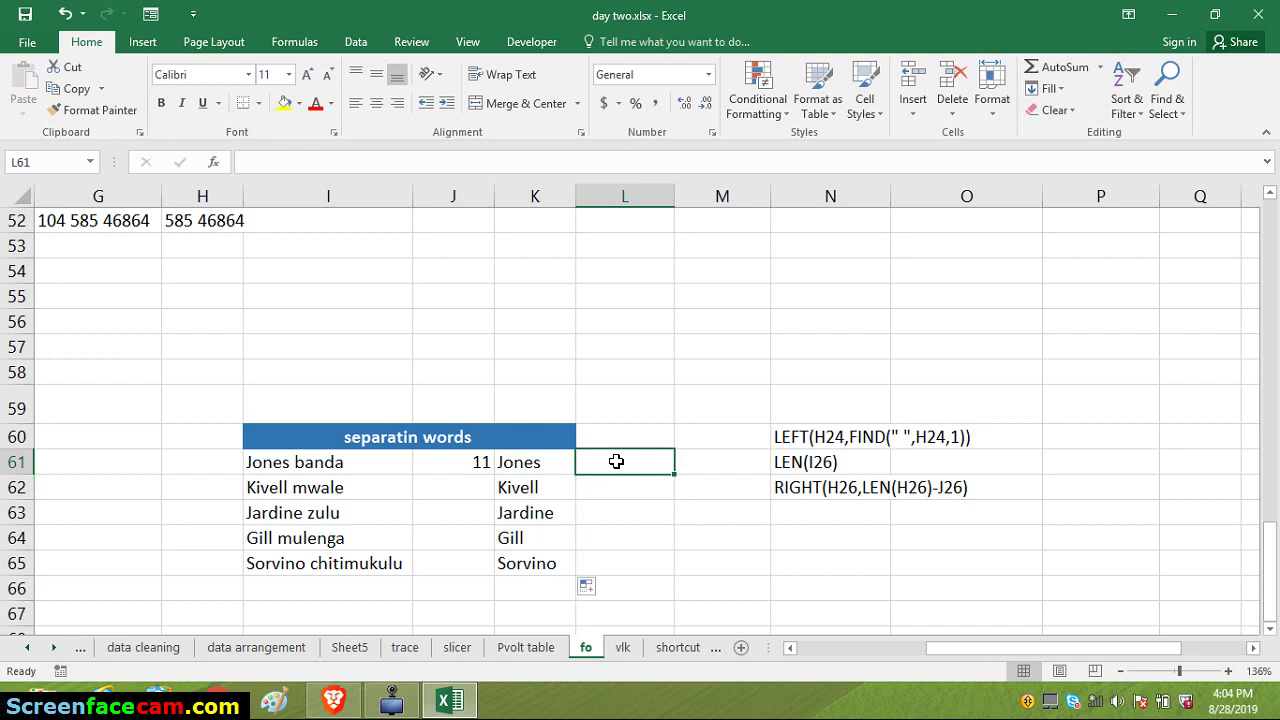
pyautogui.write('=r')
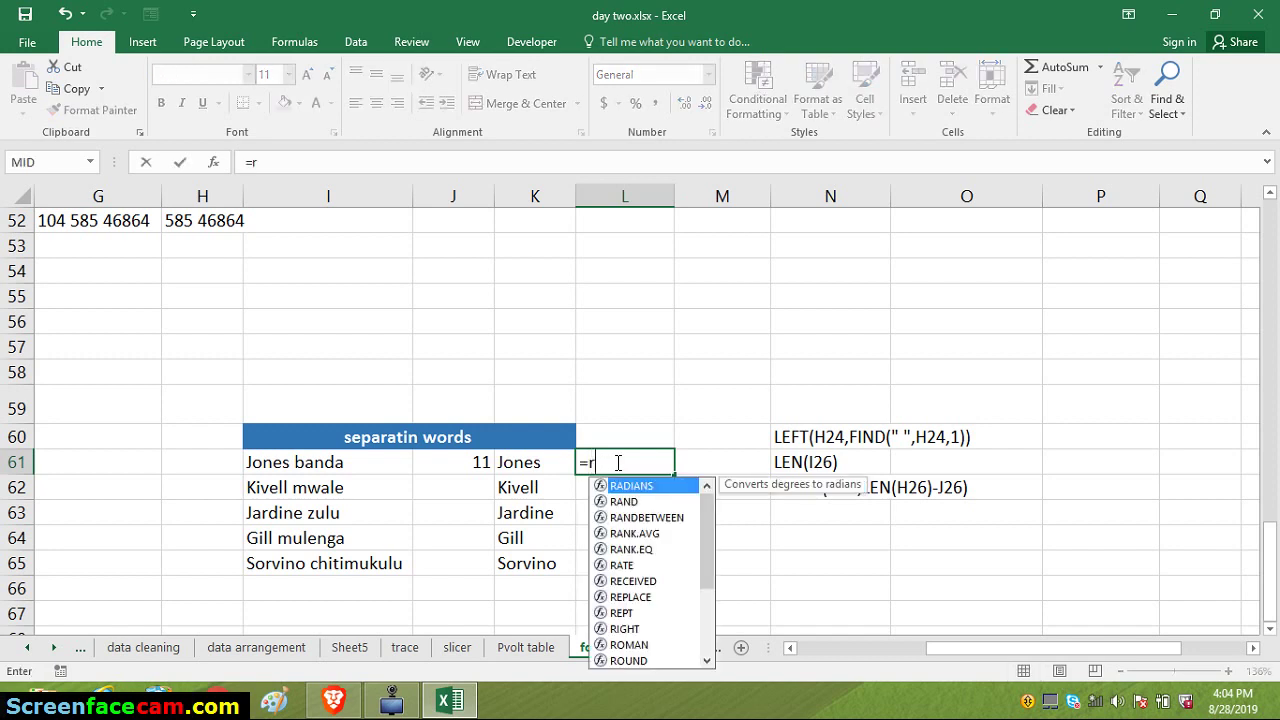
pyautogui.write('i')
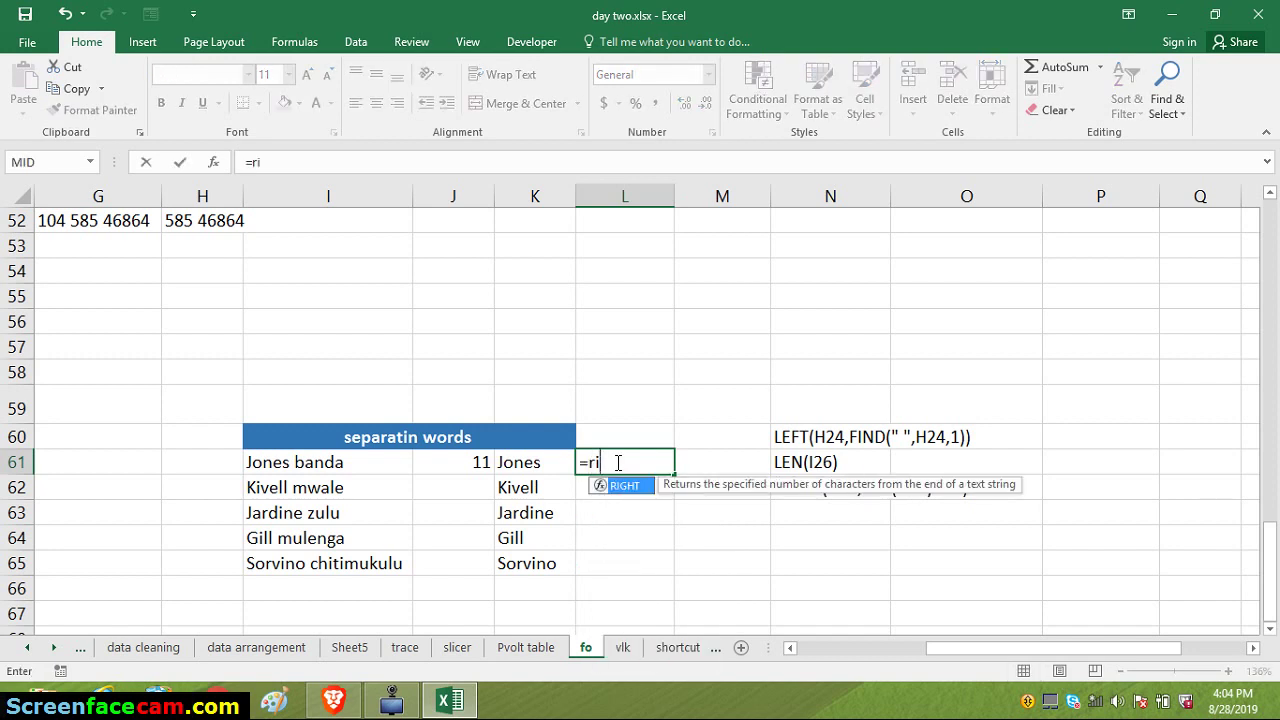
pyautogui.press('Tab')
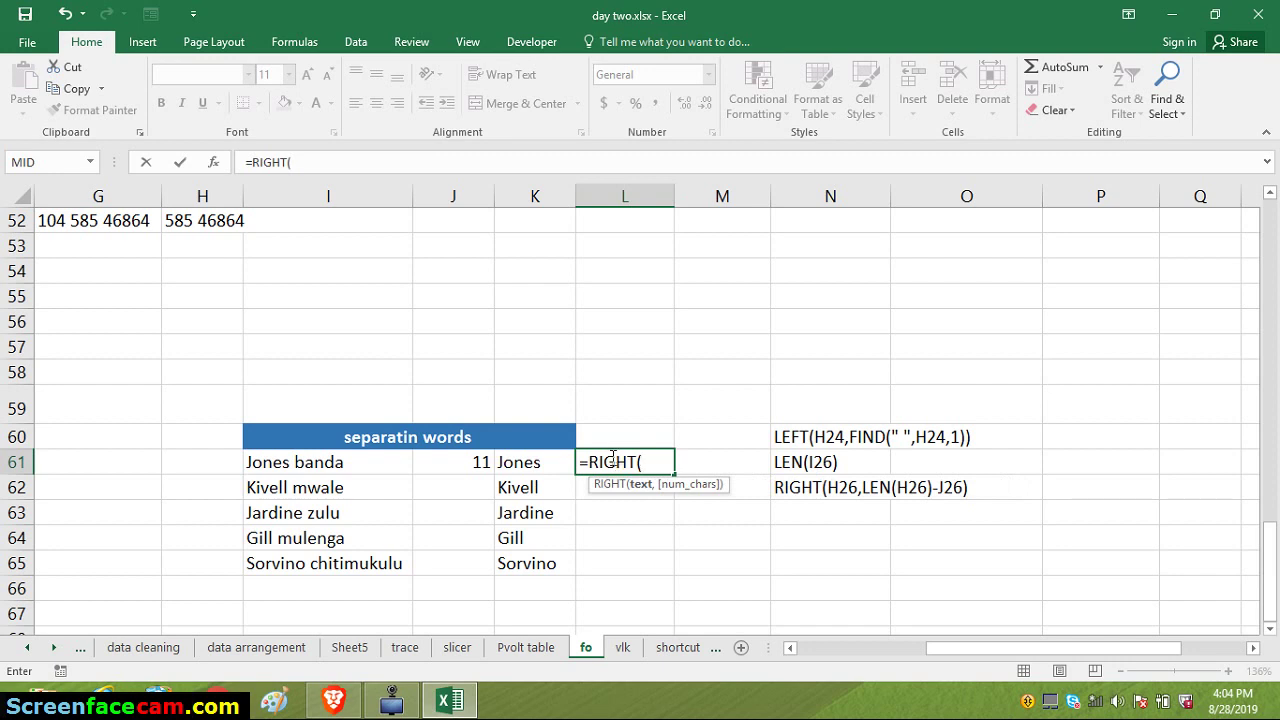
pyautogui.click(333, 466)
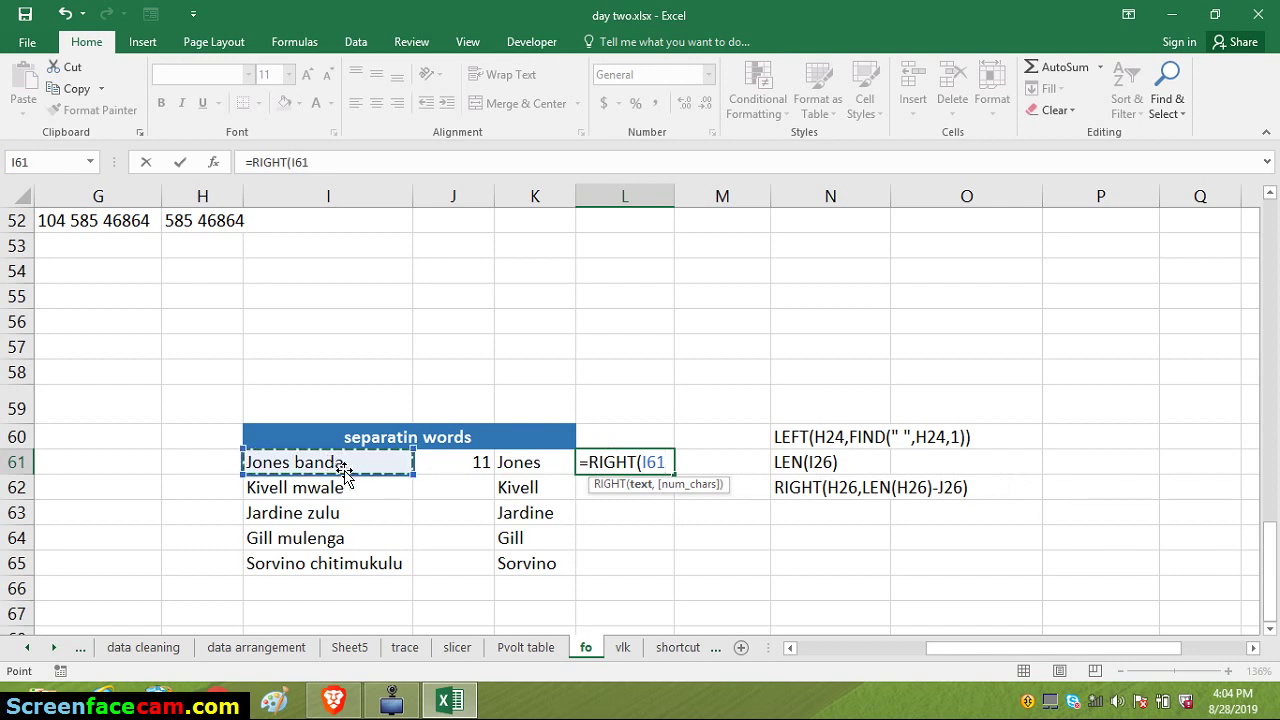
pyautogui.write(',fi')
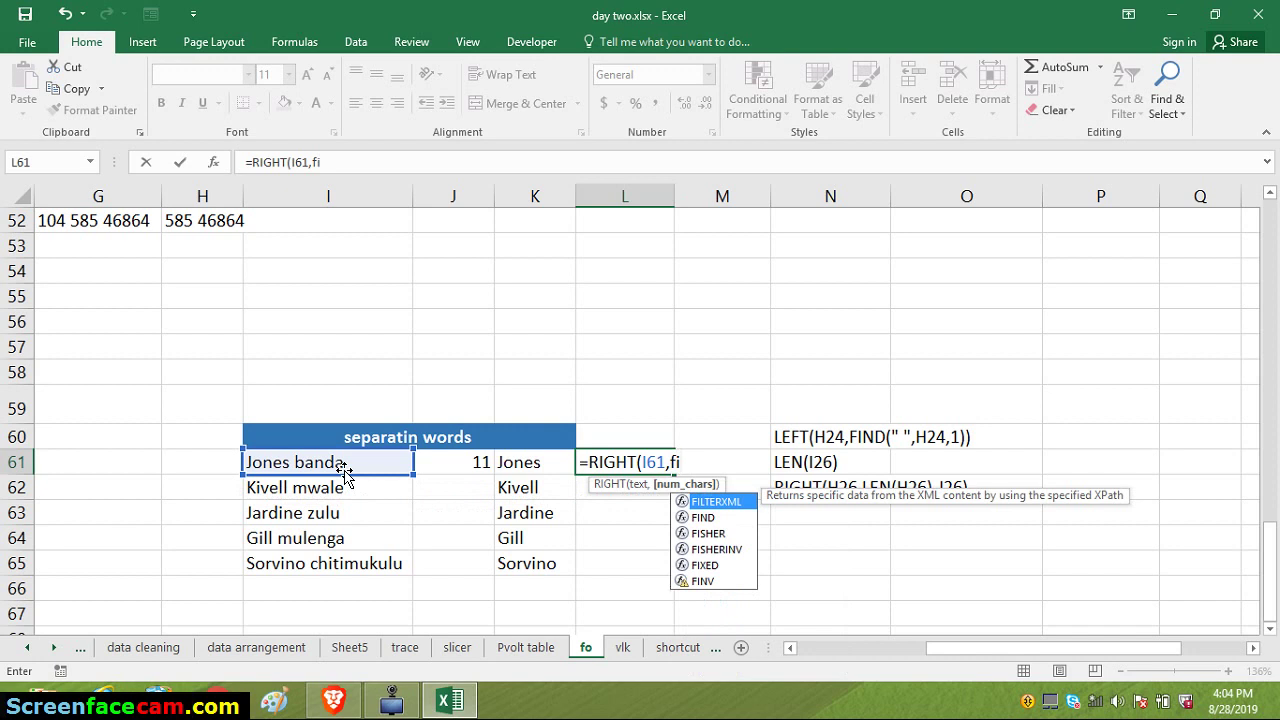
pyautogui.write('n')
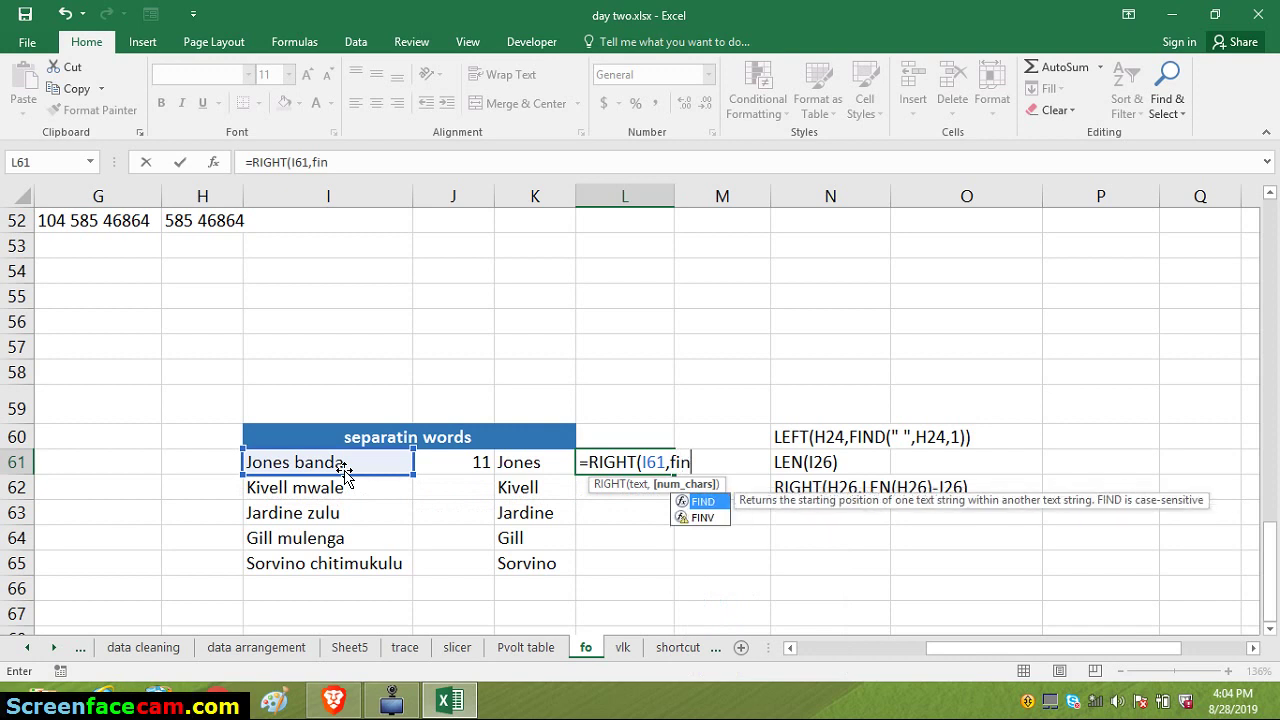
pyautogui.press('Tab')
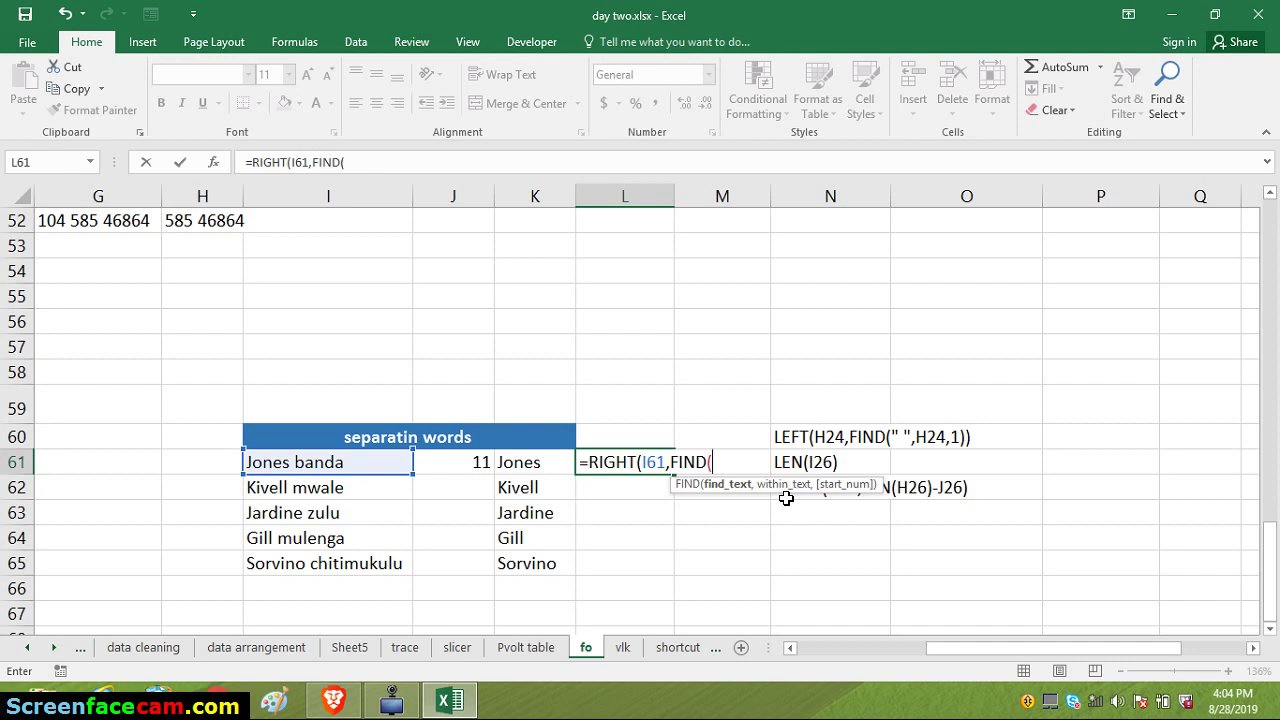
pyautogui.write('" ",')
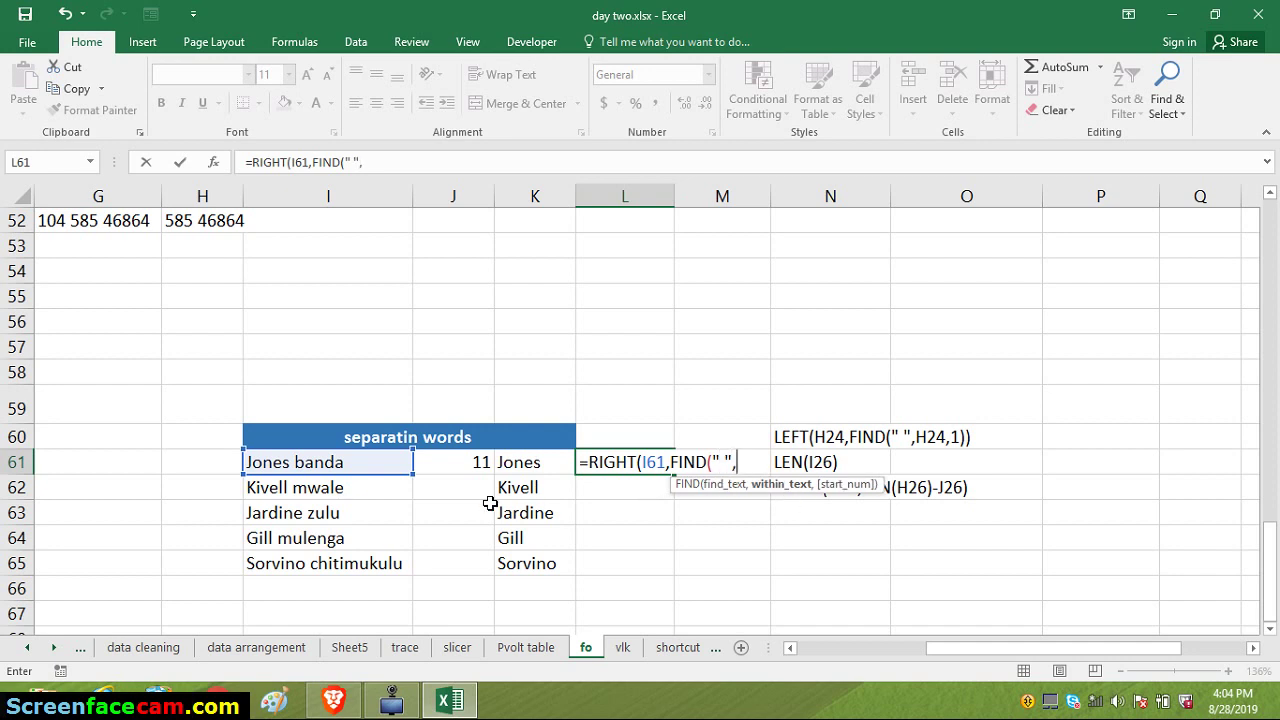
pyautogui.click(330, 462)
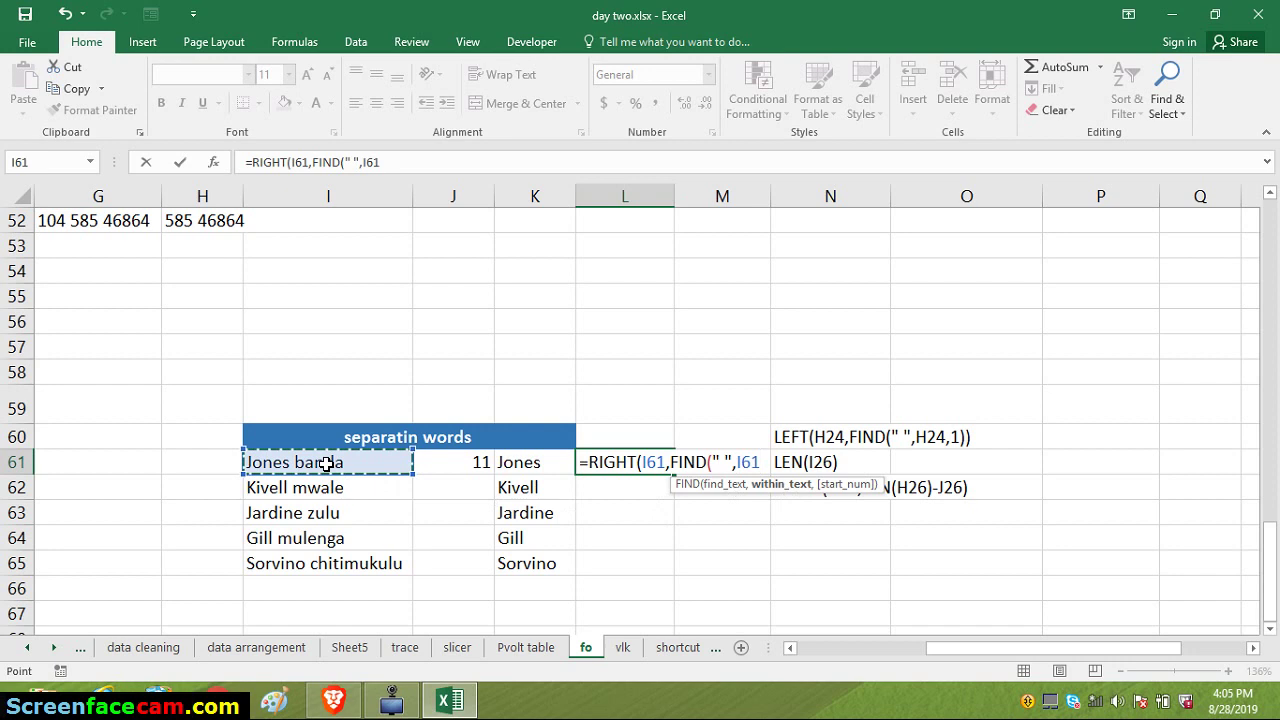
pyautogui.write(')')
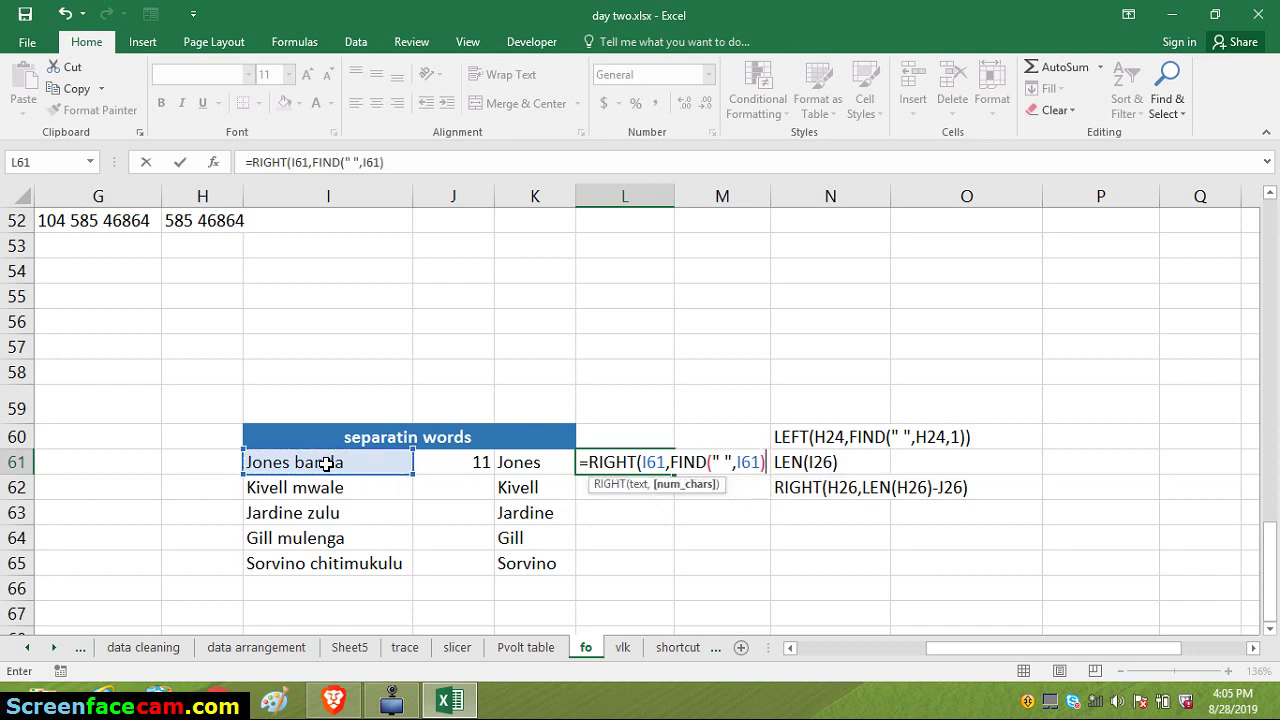
pyautogui.write(')')
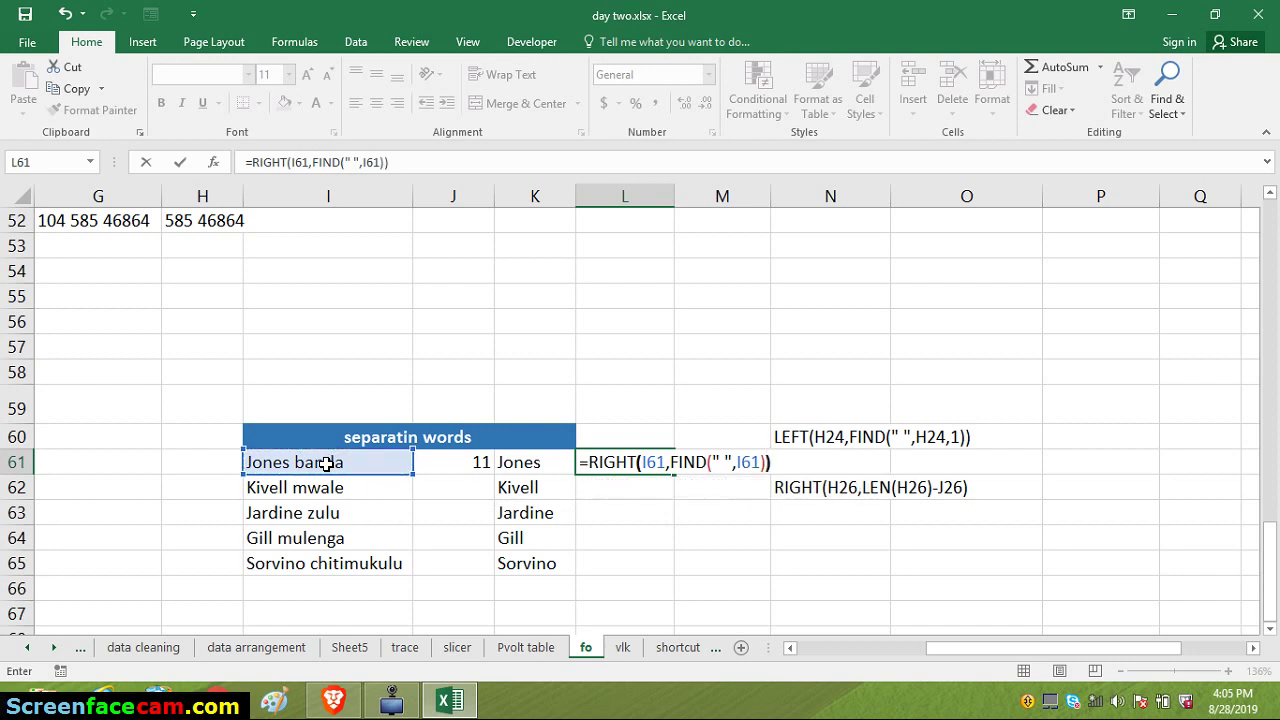
pyautogui.press('Return')
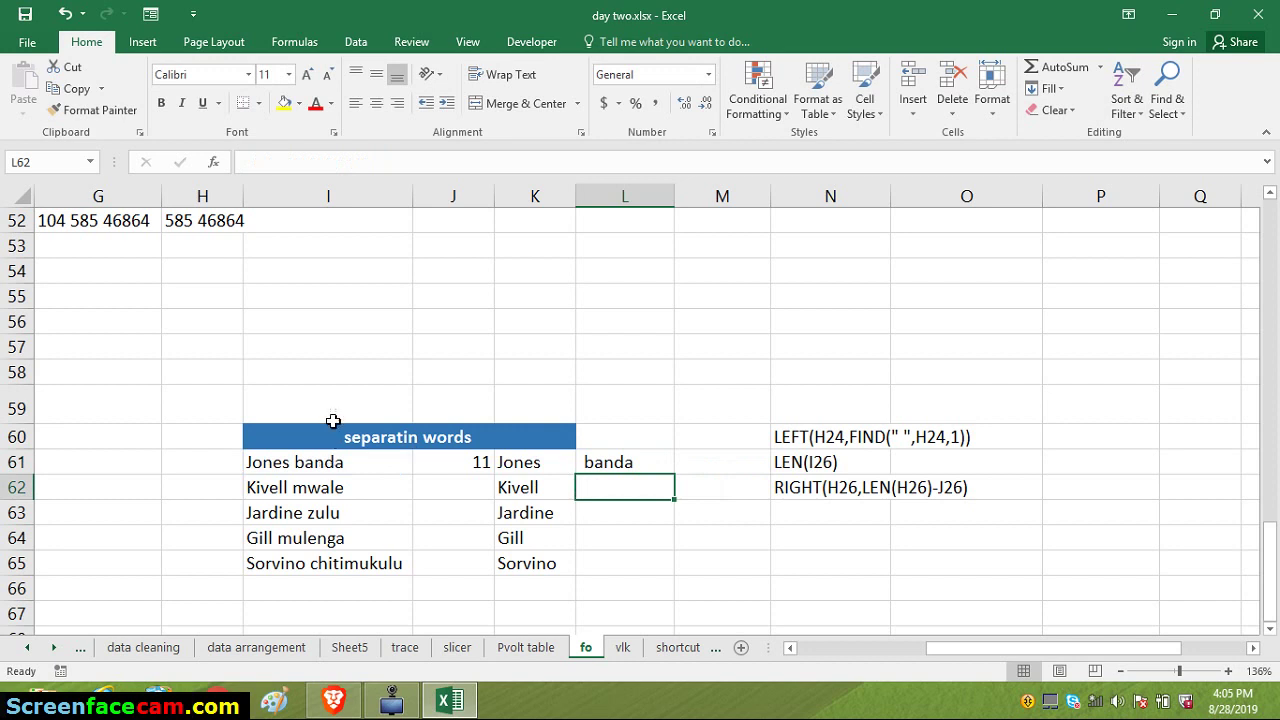
pyautogui.click(595, 463)
pyautogui.moveTo(674, 473); pyautogui.dragTo(665, 572)
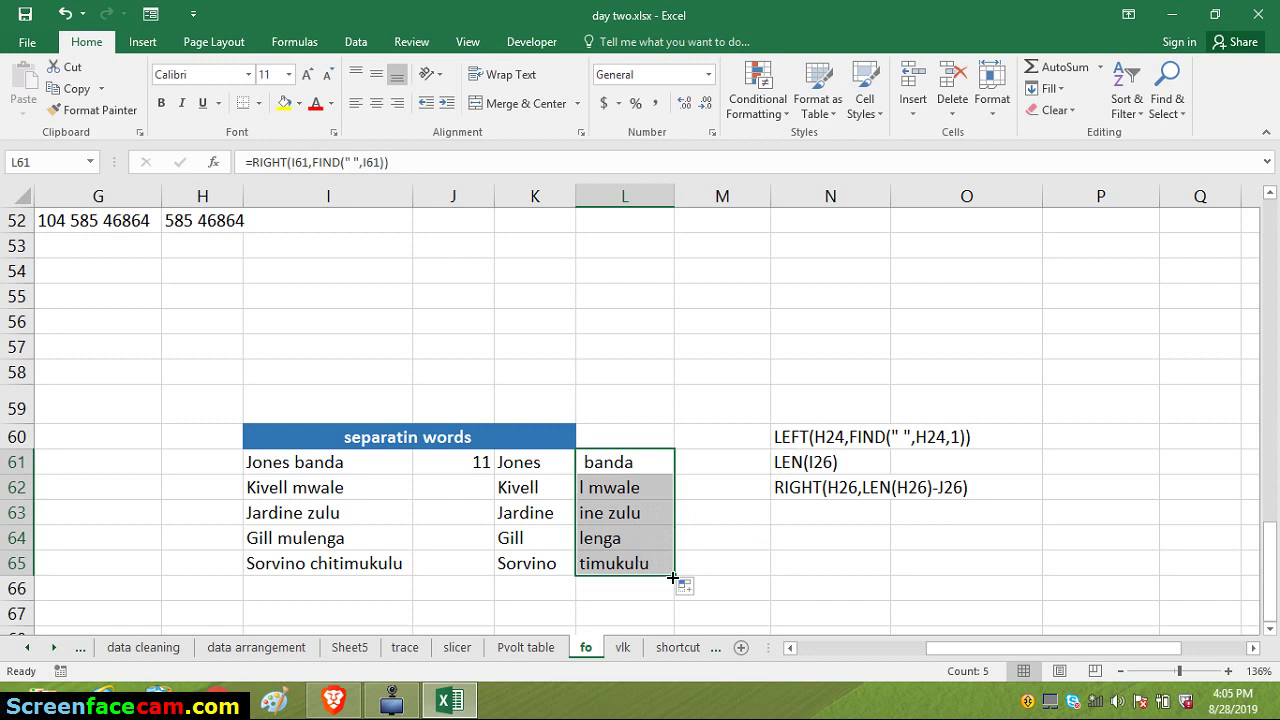
# Check the RIGHT formula in L61 and copy it down through L65 again
pyautogui.doubleClick(622, 465)
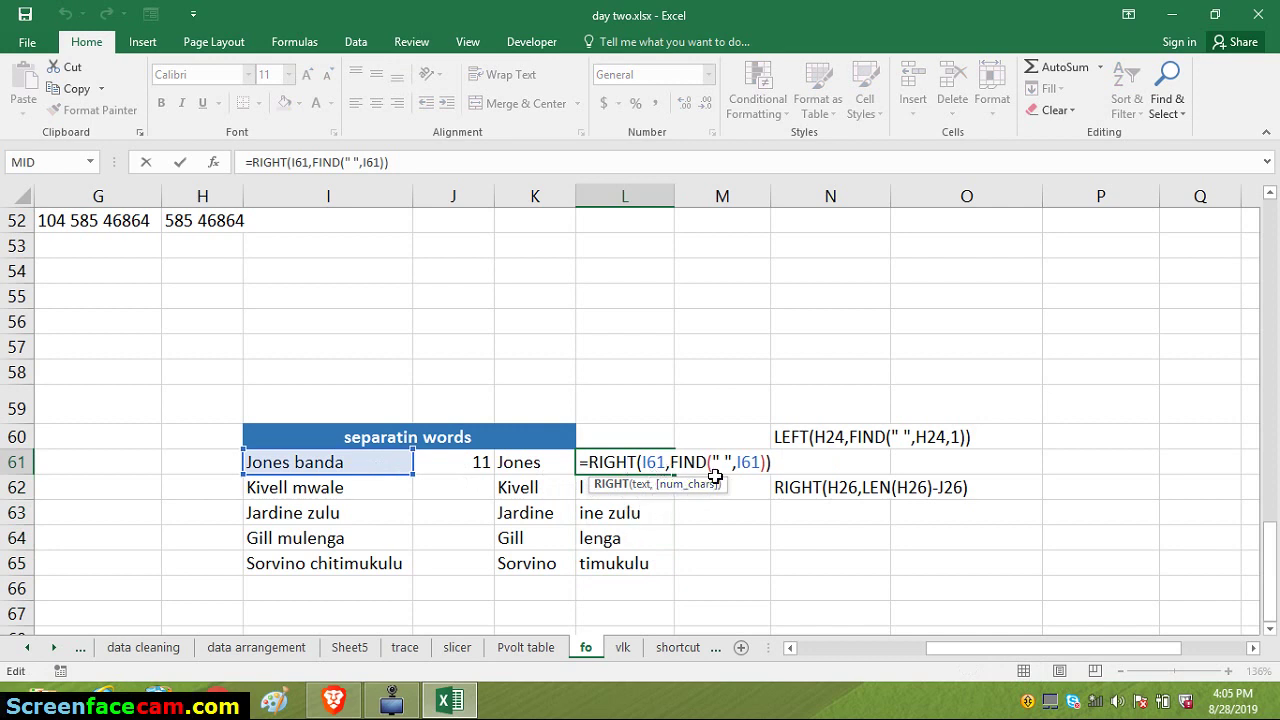
pyautogui.click(690, 515)
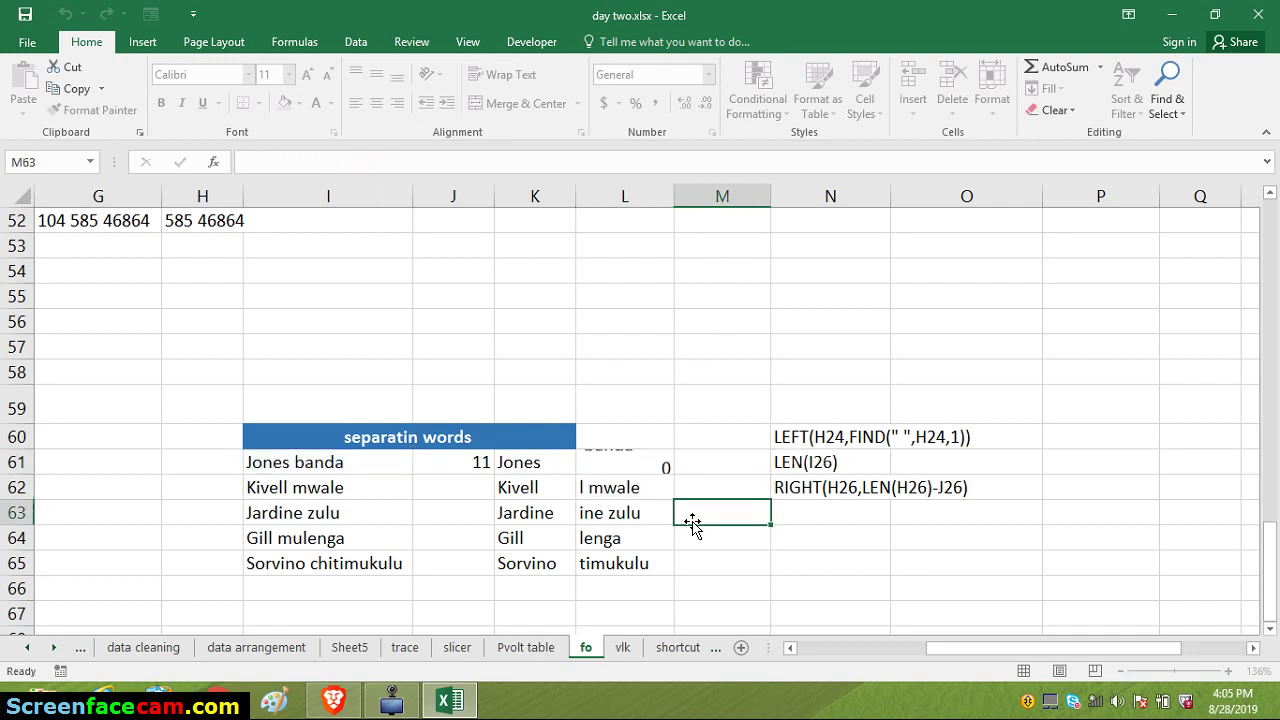
pyautogui.click(620, 461)
pyautogui.doubleClick(674, 474)
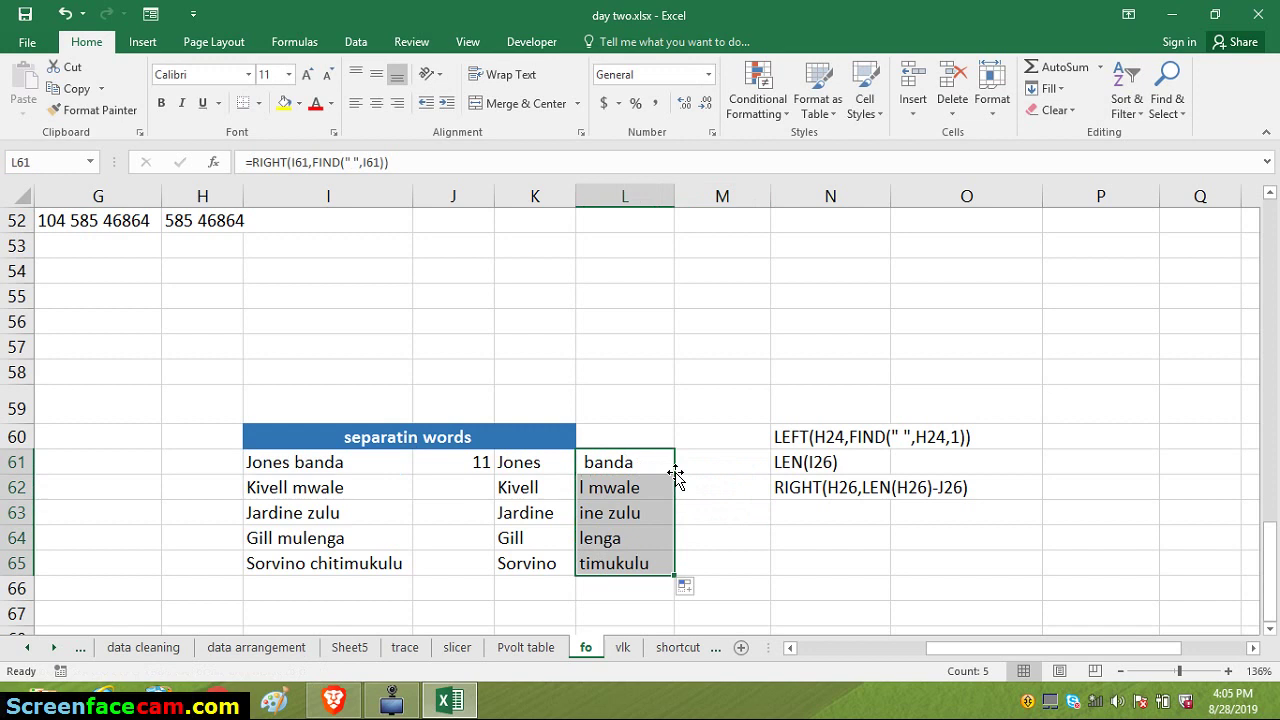
pyautogui.moveTo(676, 476)
pyautogui.mouseDown()
pyautogui.moveTo(690, 515)
pyautogui.moveTo(664, 463)
pyautogui.mouseUp()
pyautogui.click(652, 482)
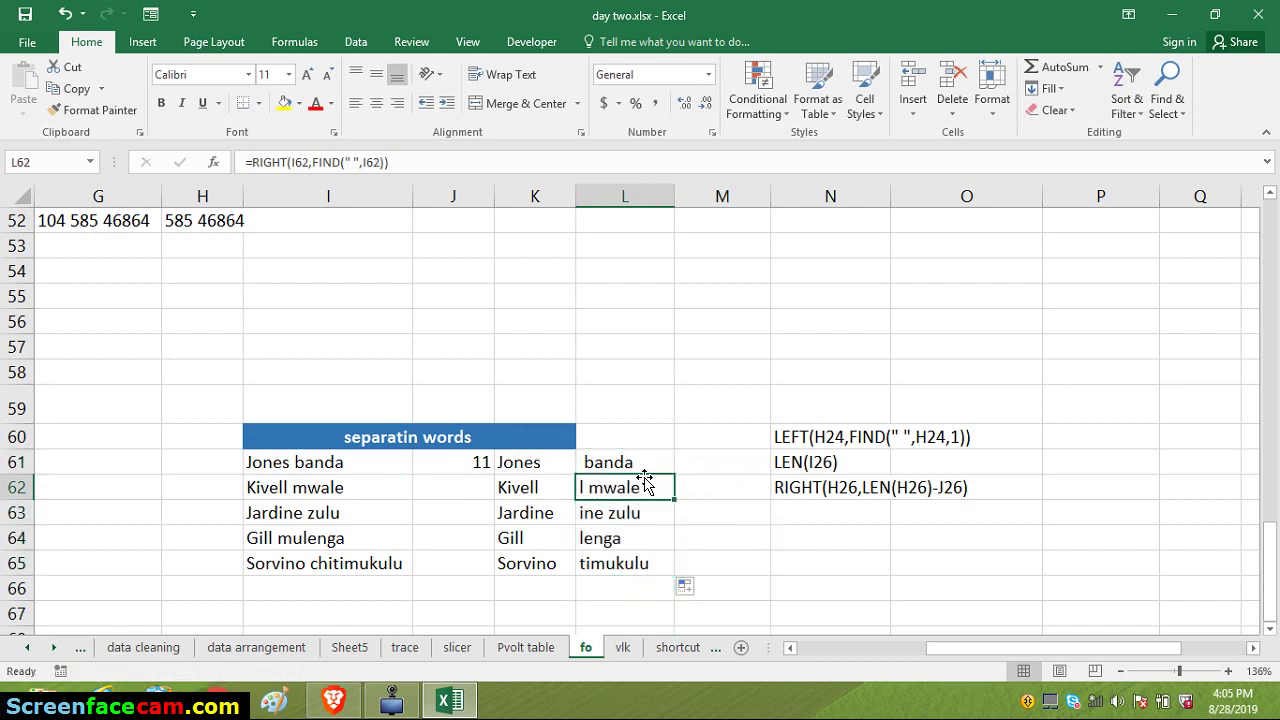
# Try adding start position 1 to the FIND in L61, as =RIGHT(I61,FIND(" ",I61,1)), and copy it down through L65
pyautogui.click(654, 467)
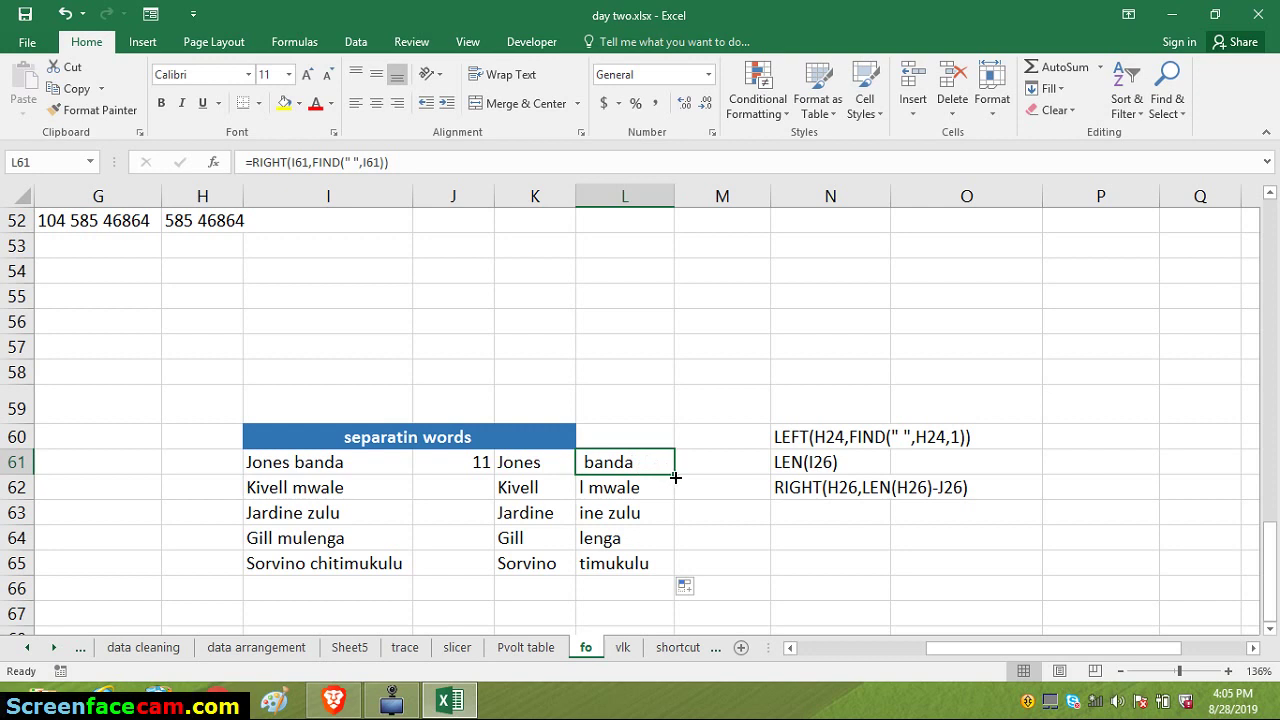
pyautogui.moveTo(673, 476); pyautogui.dragTo(674, 537)
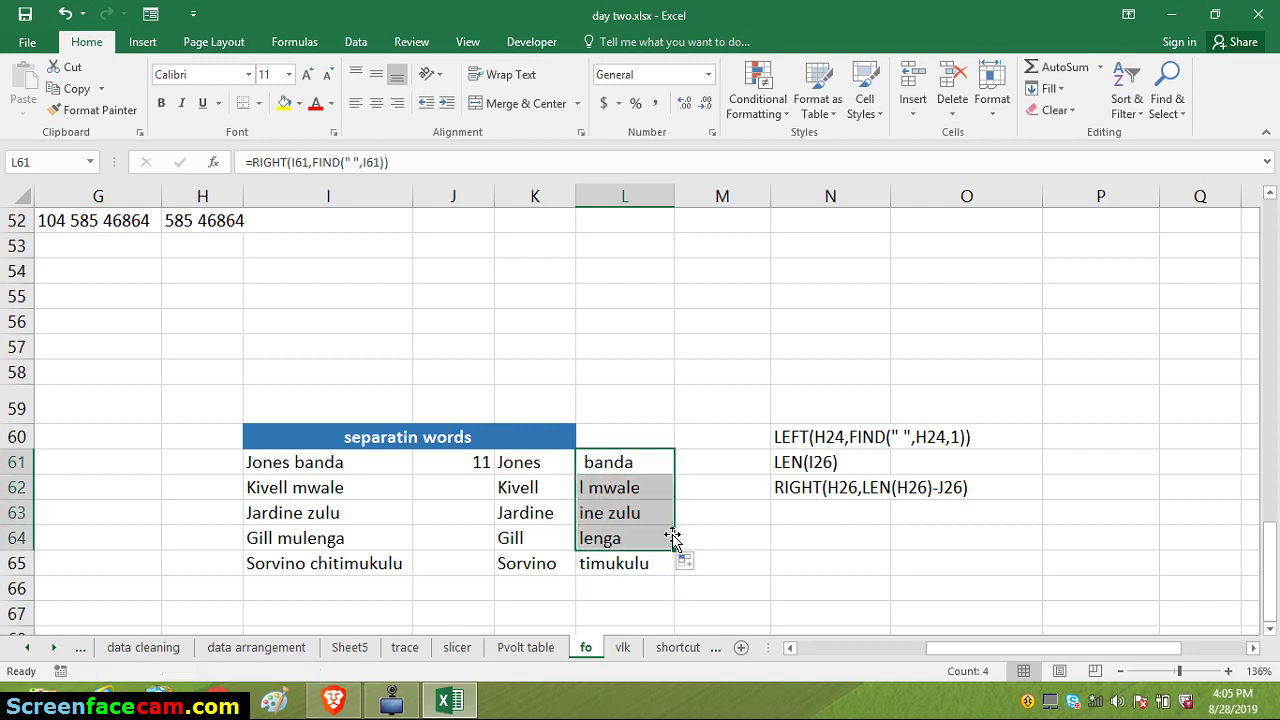
pyautogui.doubleClick(618, 467)
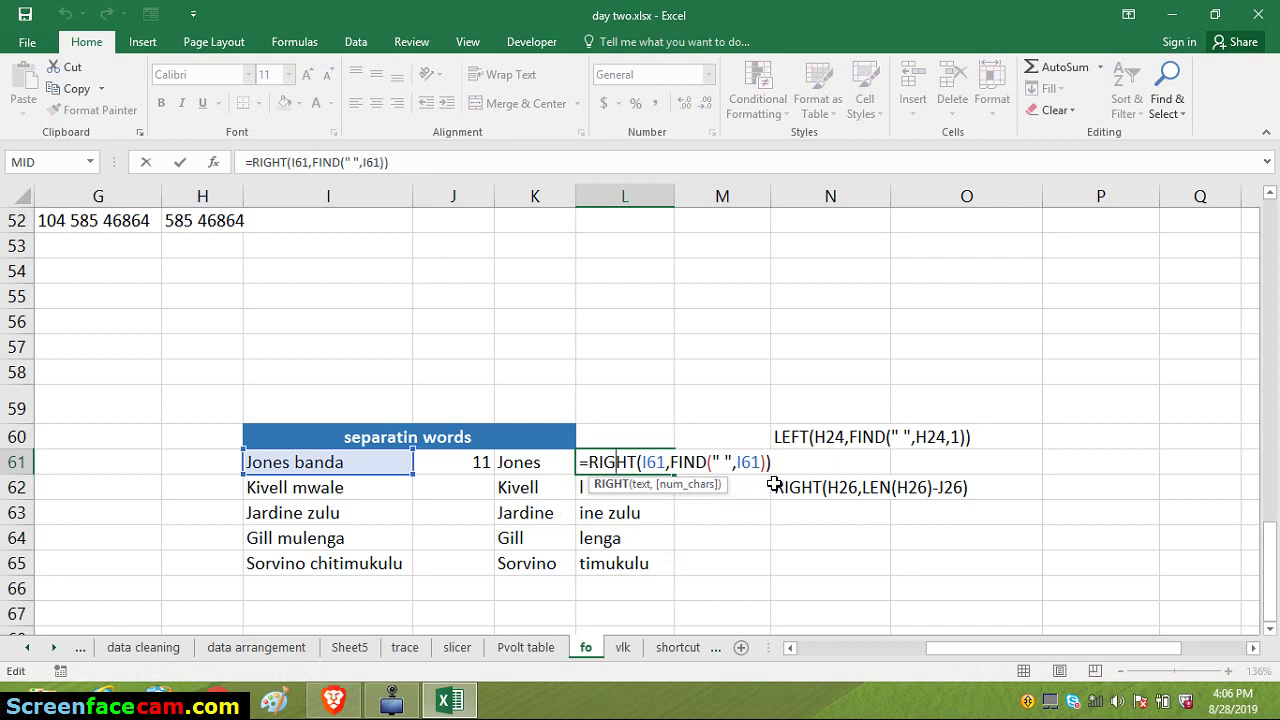
pyautogui.moveTo(772, 464); pyautogui.dragTo(598, 466)
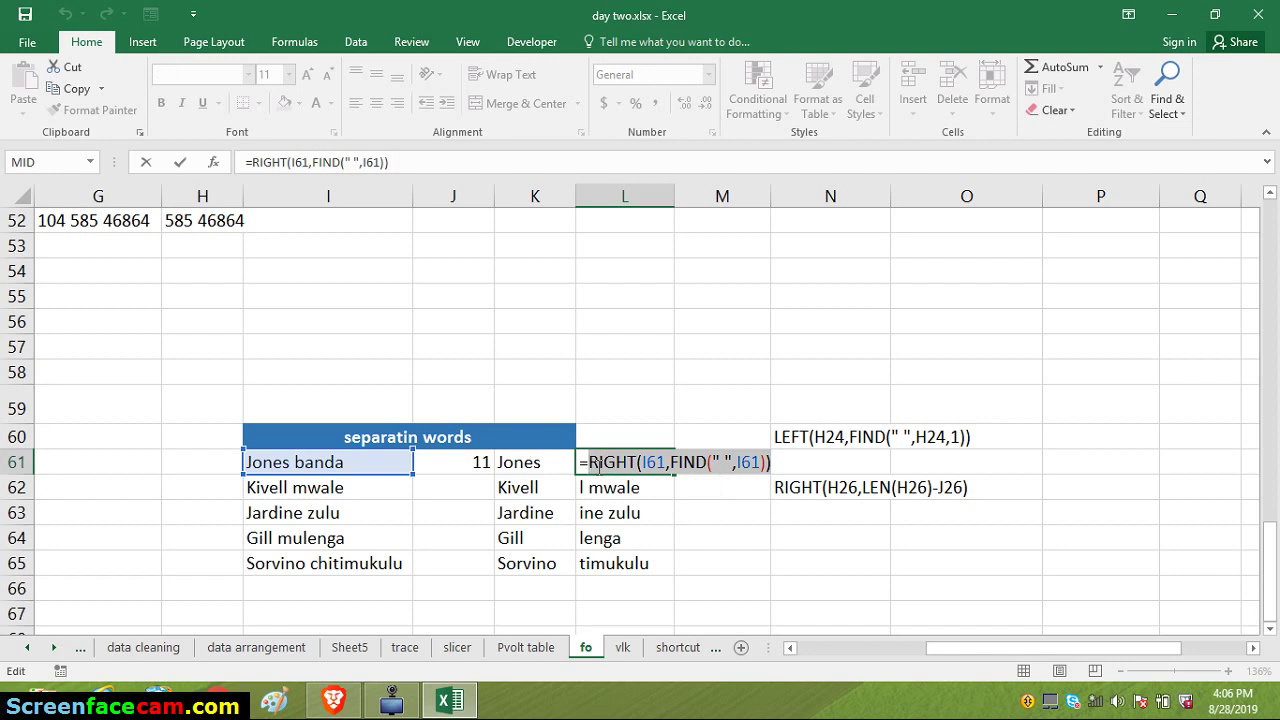
pyautogui.click(752, 462)
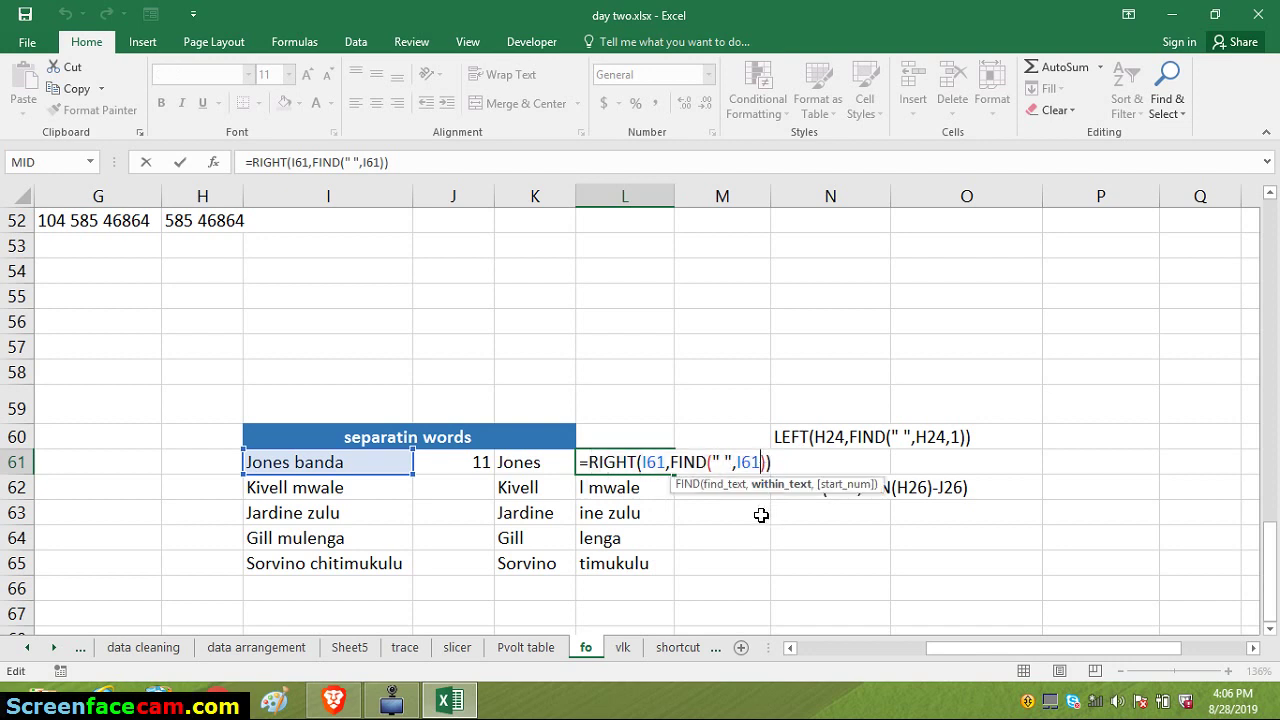
pyautogui.write(',')
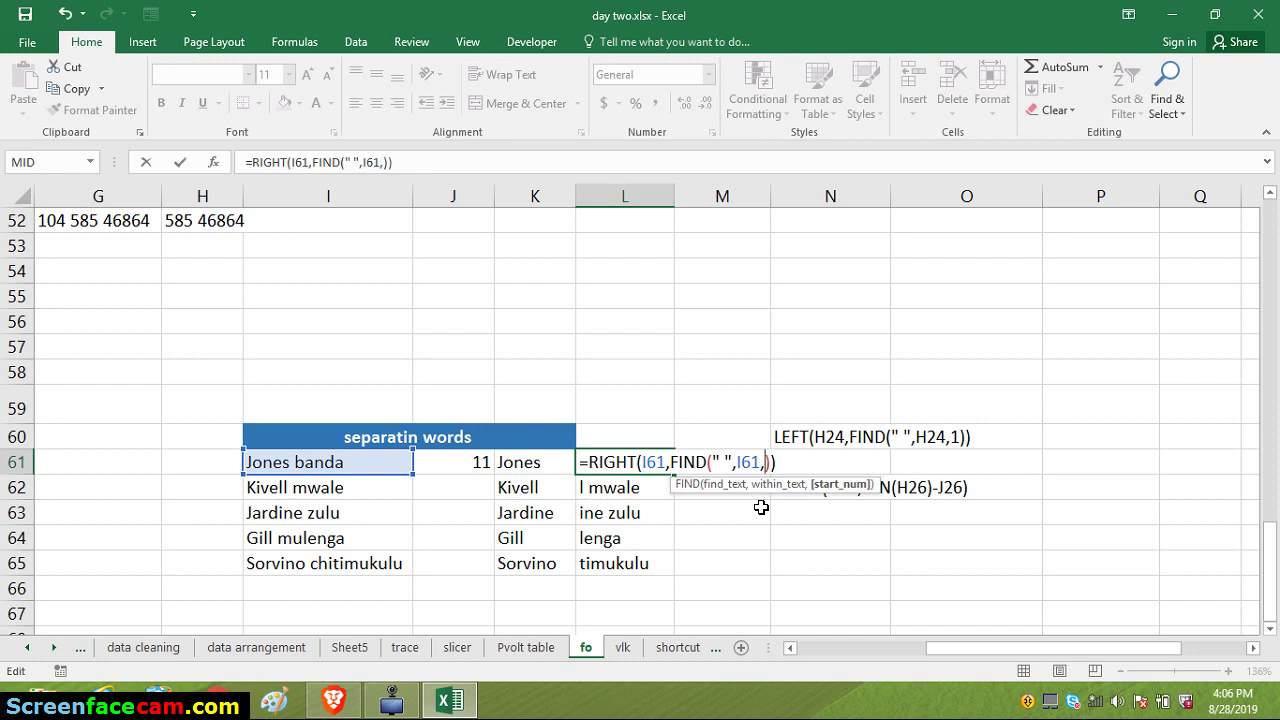
pyautogui.write('1')
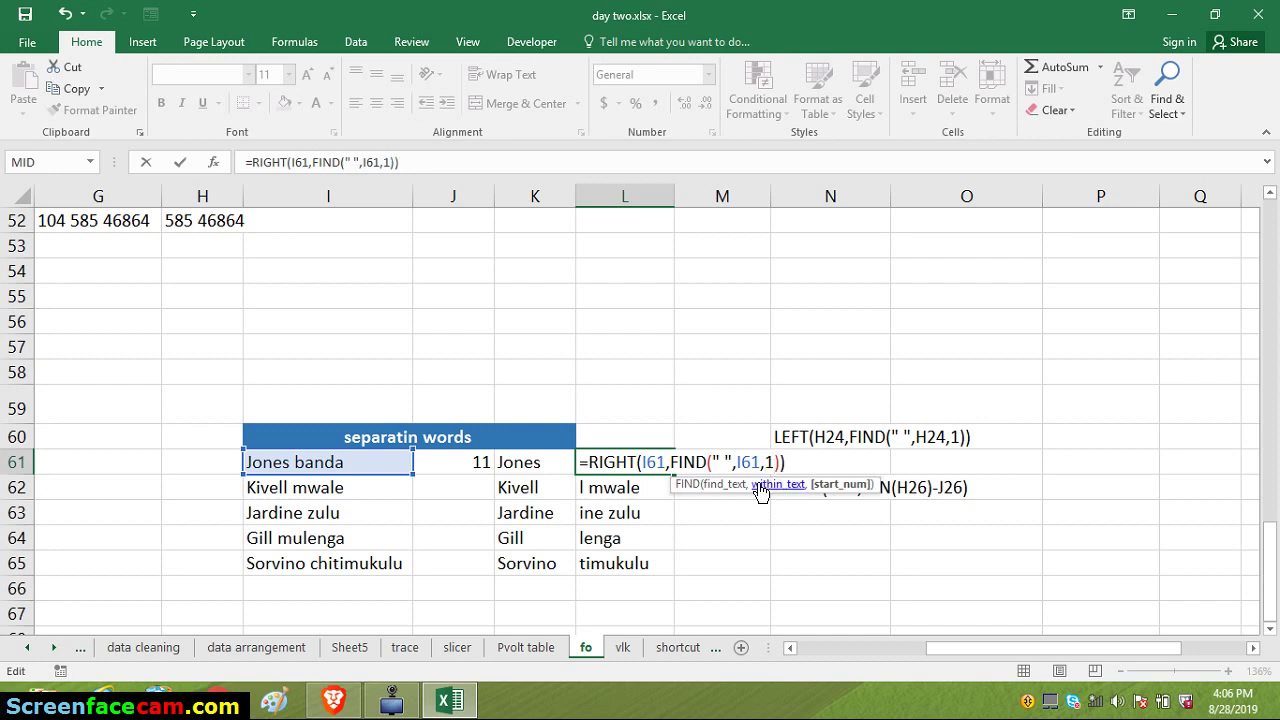
pyautogui.press('Return')
pyautogui.click(652, 461)
pyautogui.doubleClick(674, 475)
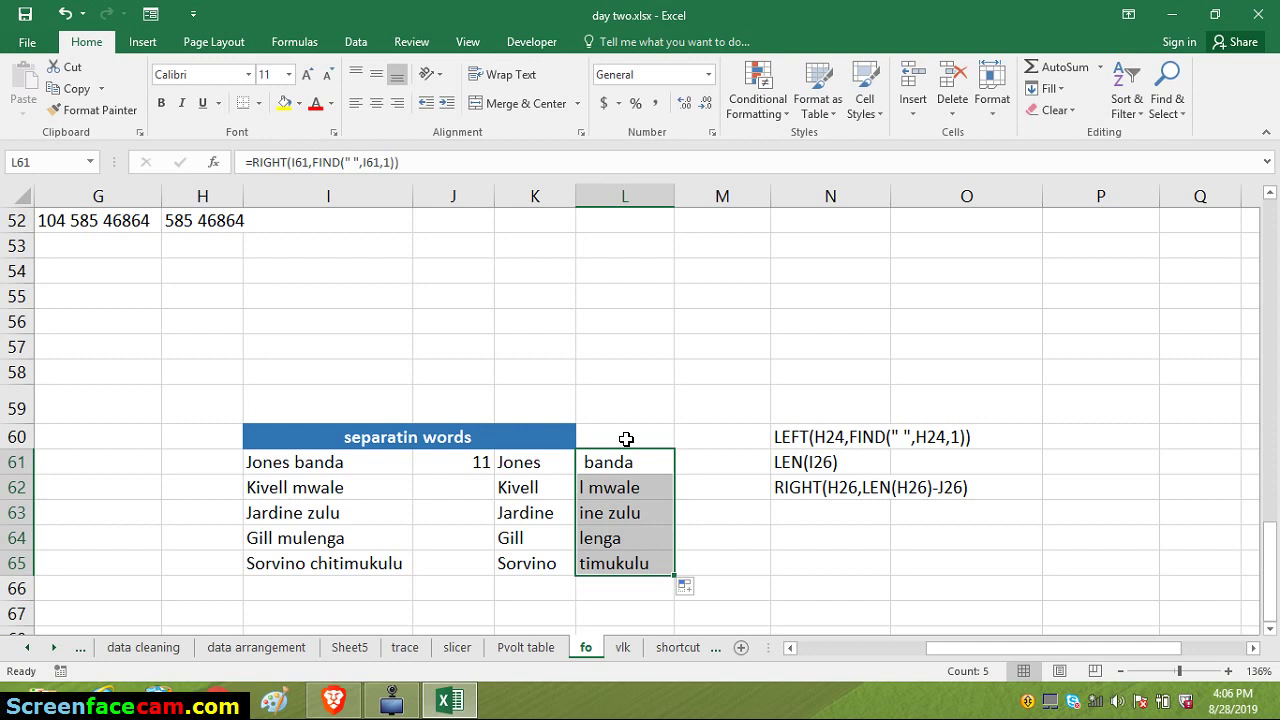
pyautogui.click(650, 508)
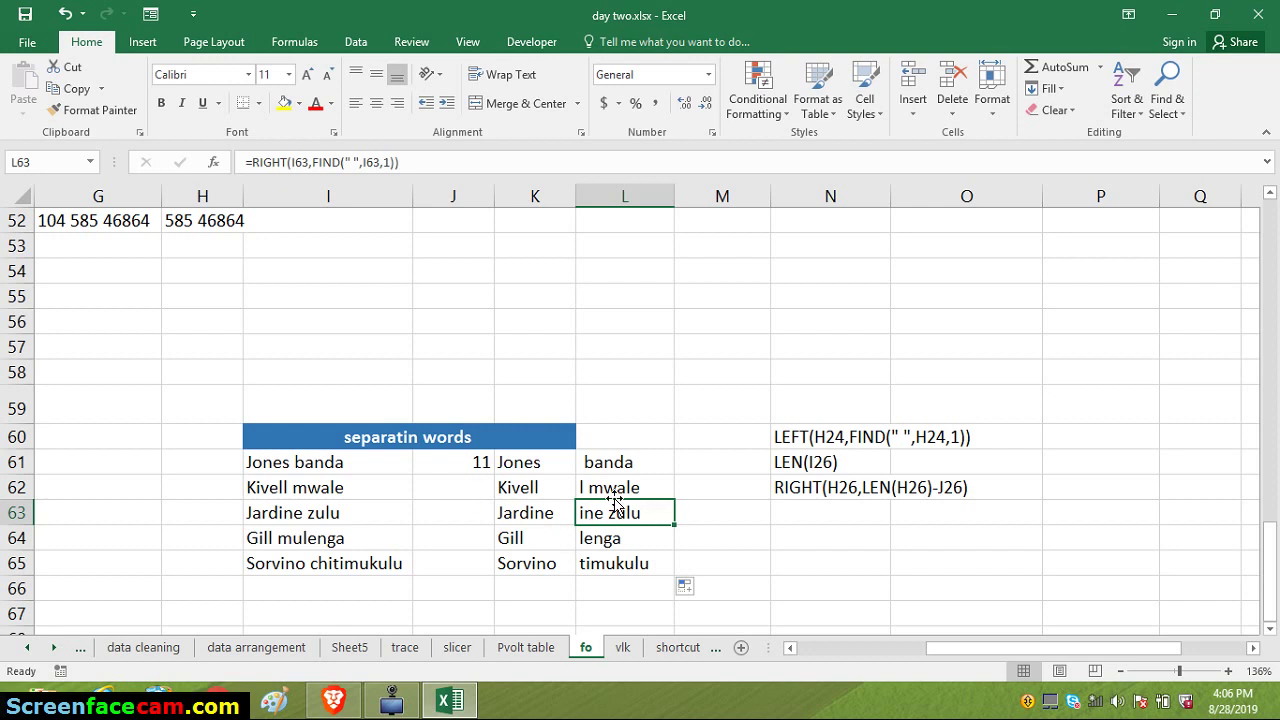
pyautogui.click(636, 470)
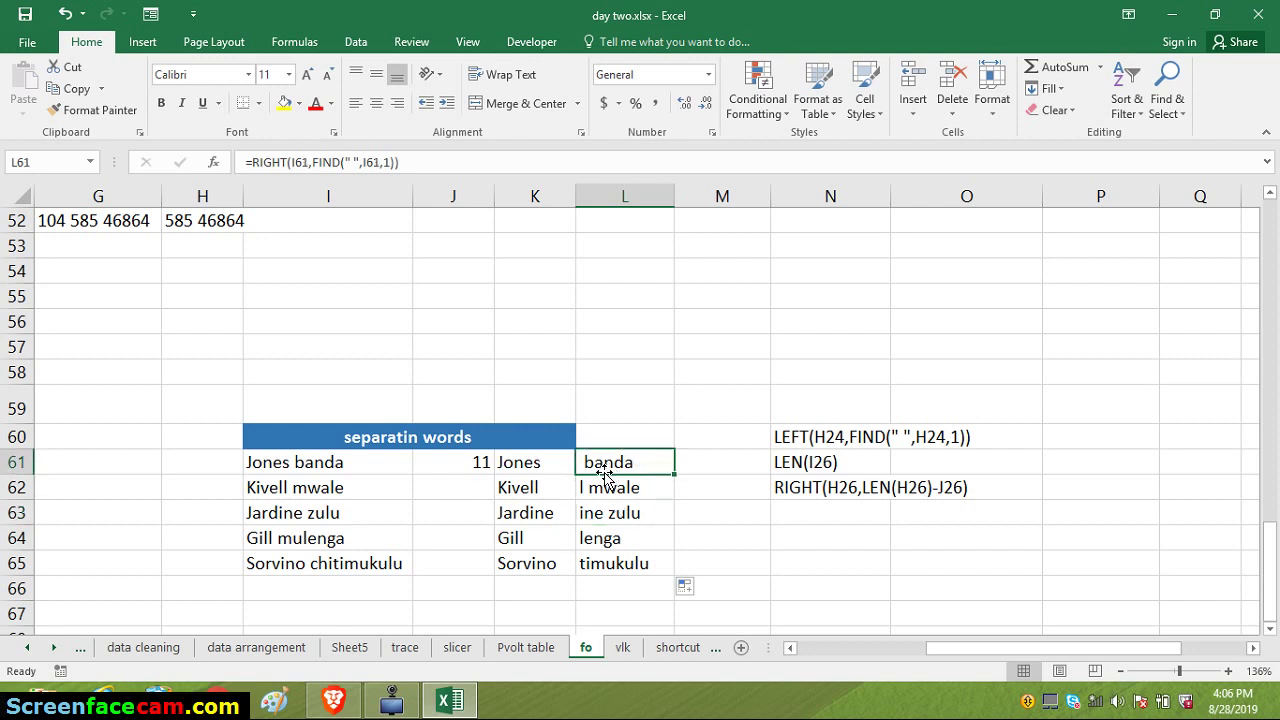
# Clear the RIGHT formula from L61
pyautogui.doubleClick(598, 466)
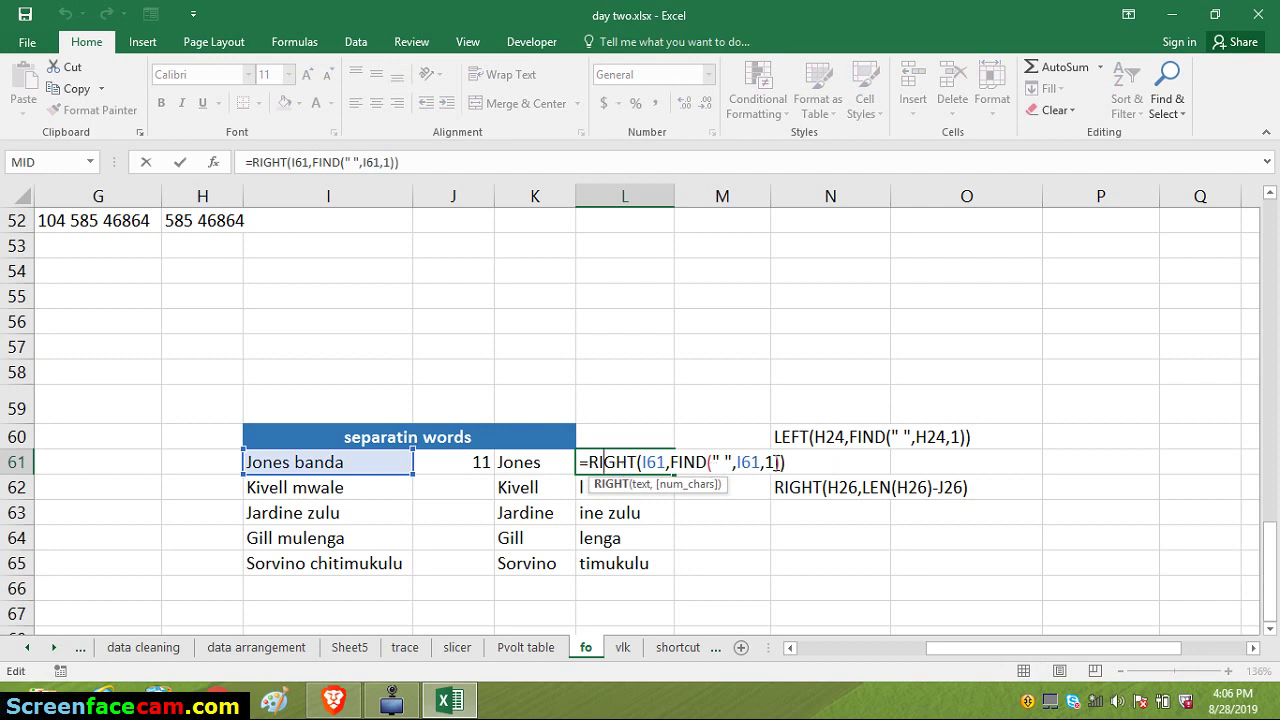
pyautogui.moveTo(782, 464); pyautogui.dragTo(572, 466)
pyautogui.press('BackSpace')
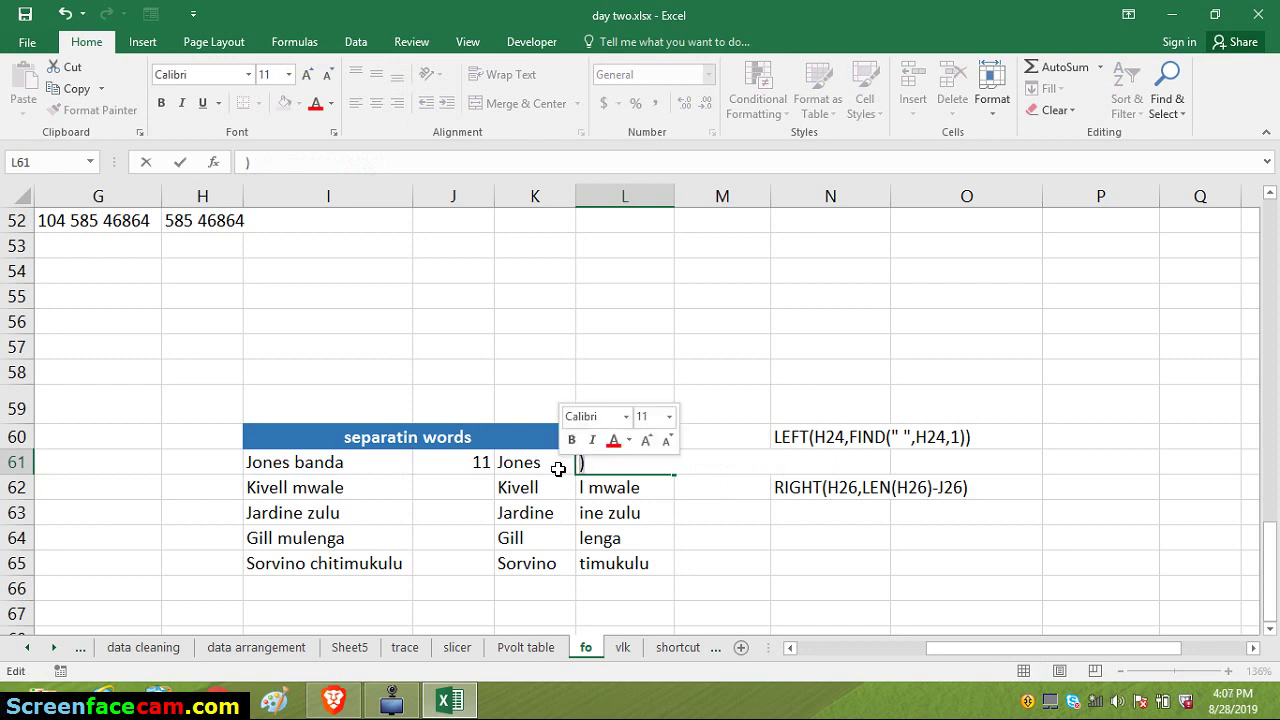
pyautogui.press('Delete')
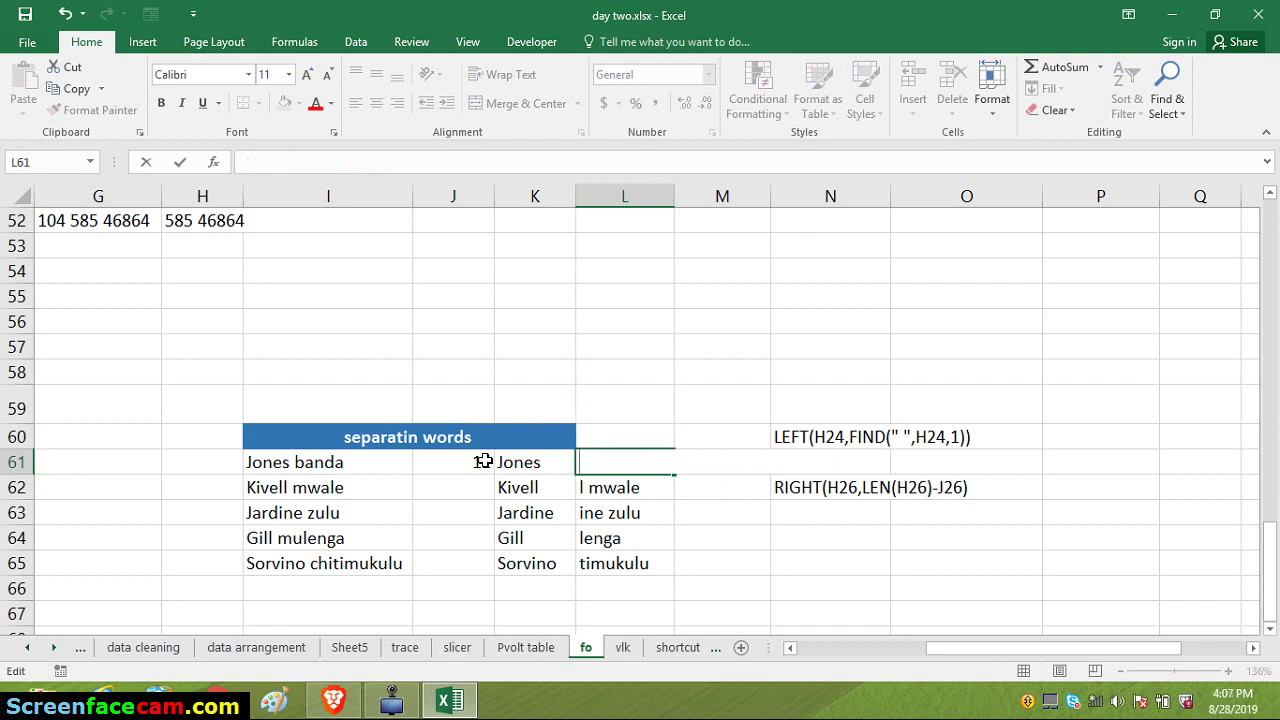
pyautogui.click(618, 511)
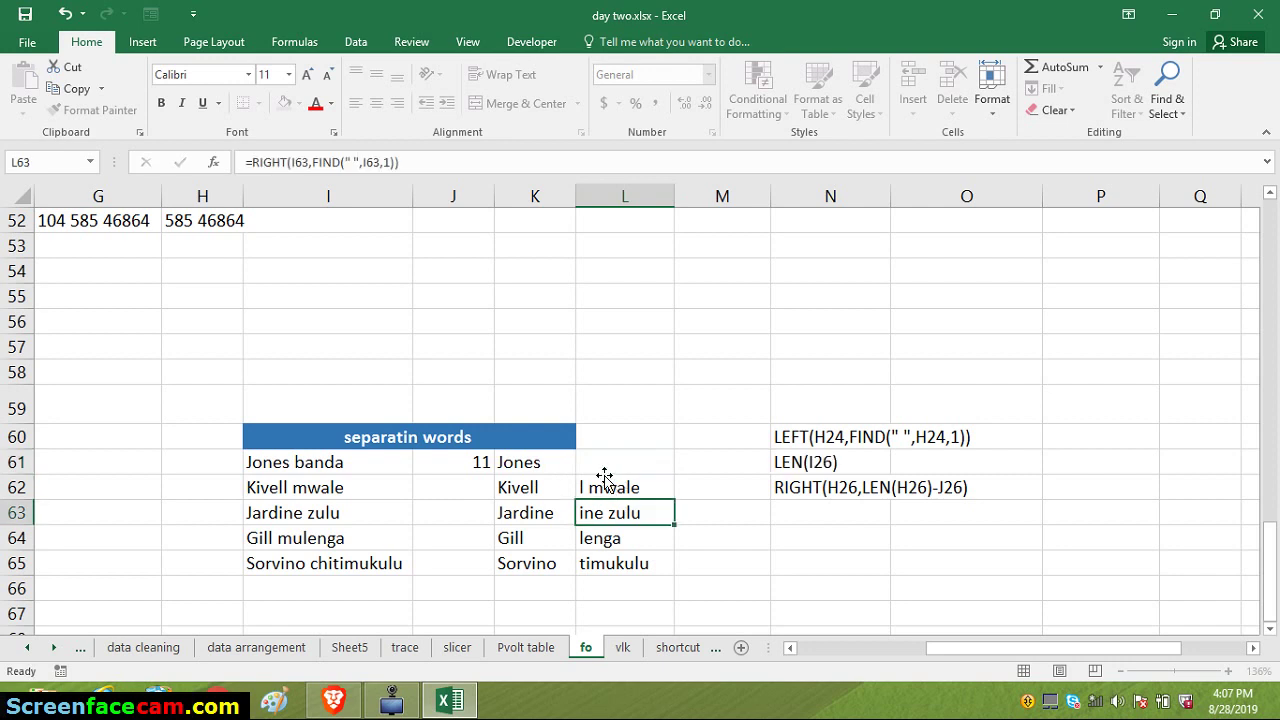
pyautogui.click(597, 464)
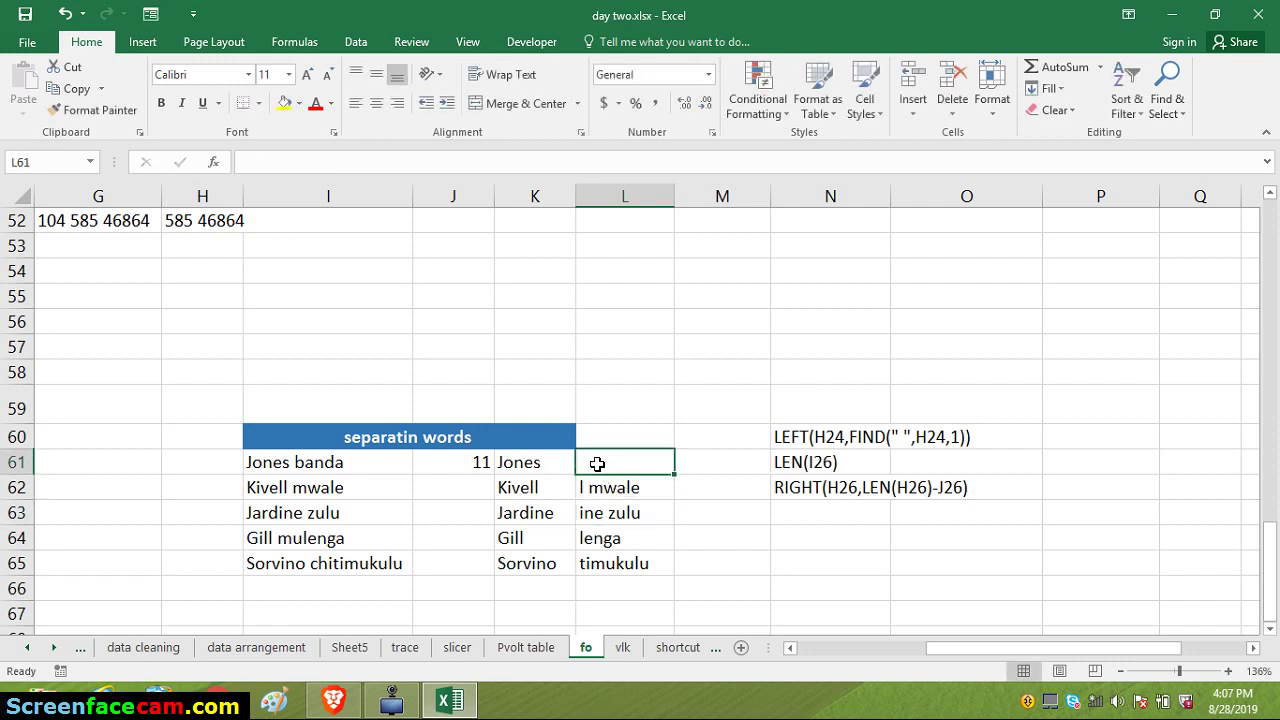
# Count the characters of the extracted first name in L61 with =LEN(K61) and copy the formula down through L65
pyautogui.write('=')
pyautogui.click(518, 460)
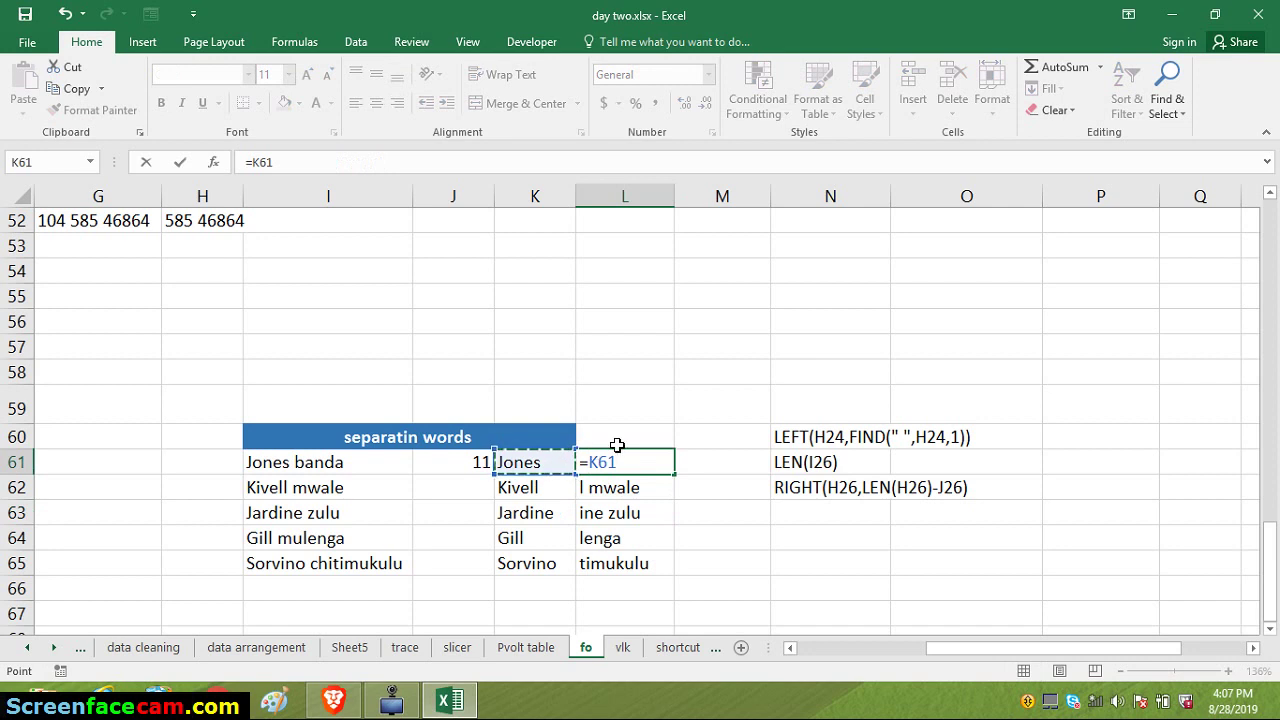
pyautogui.press('BackSpace')
pyautogui.press('BackSpace')
pyautogui.press('BackSpace')
pyautogui.write('l')
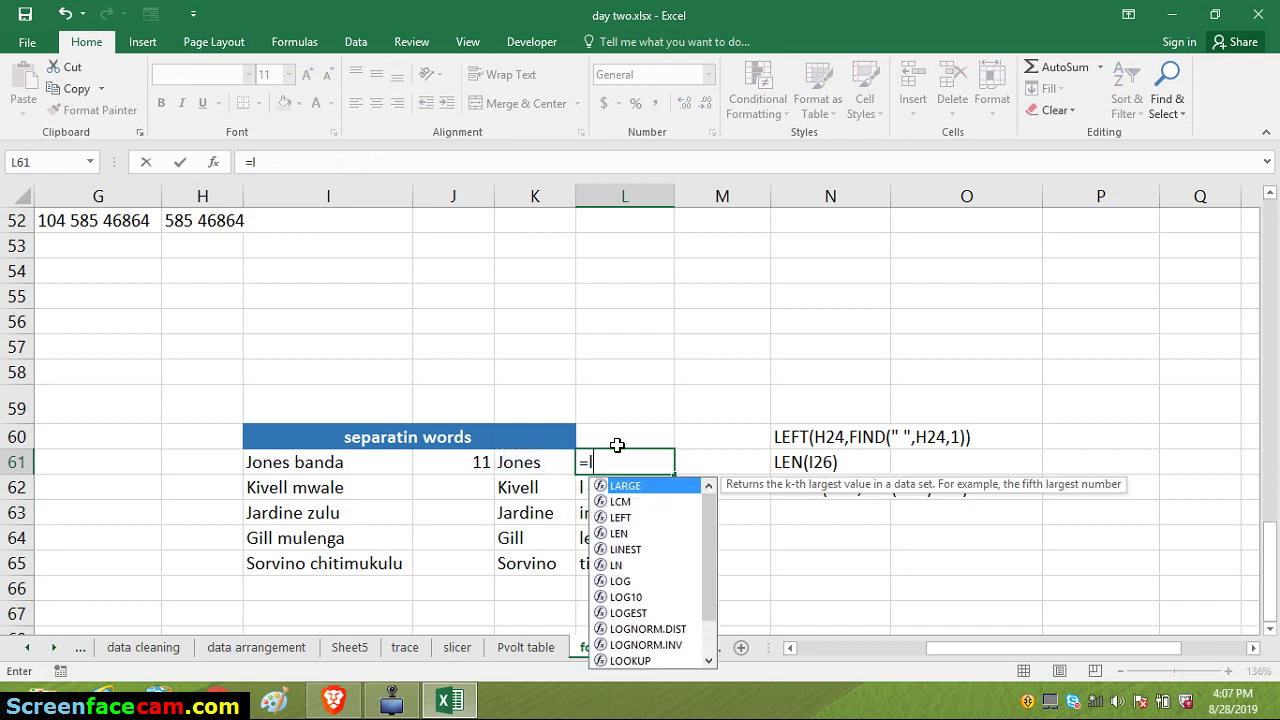
pyautogui.write('en')
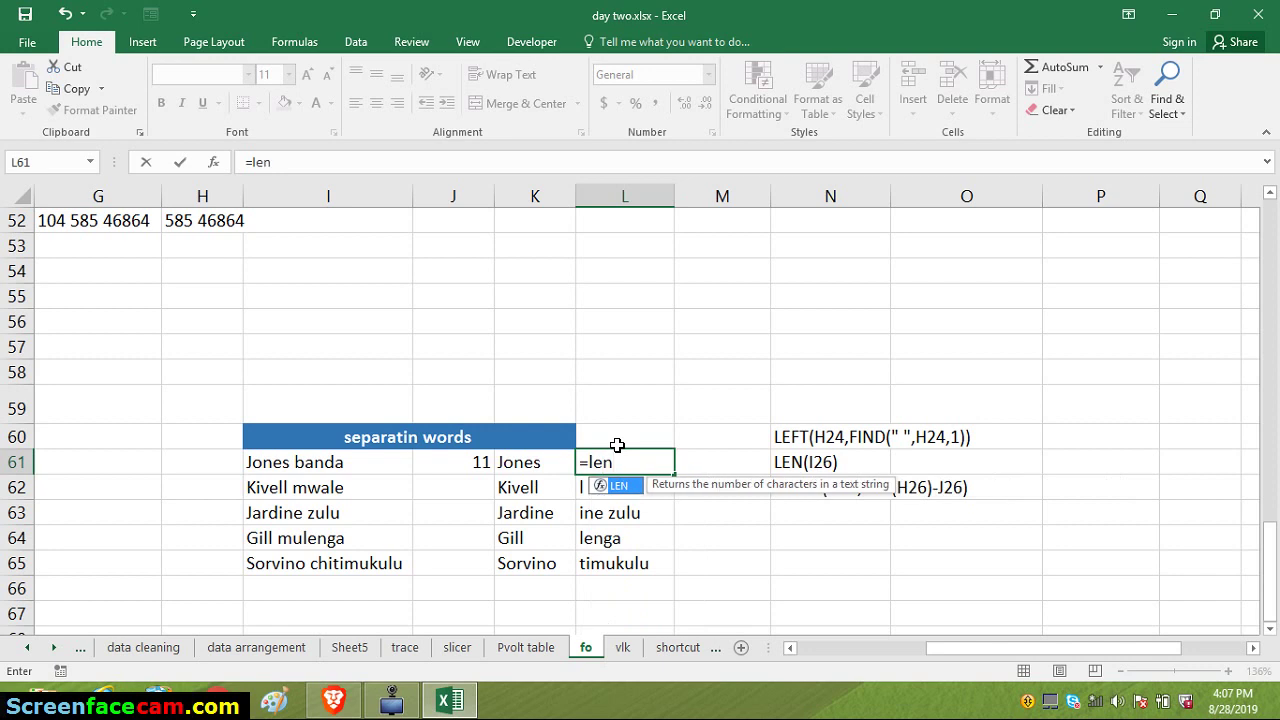
pyautogui.press('Tab')
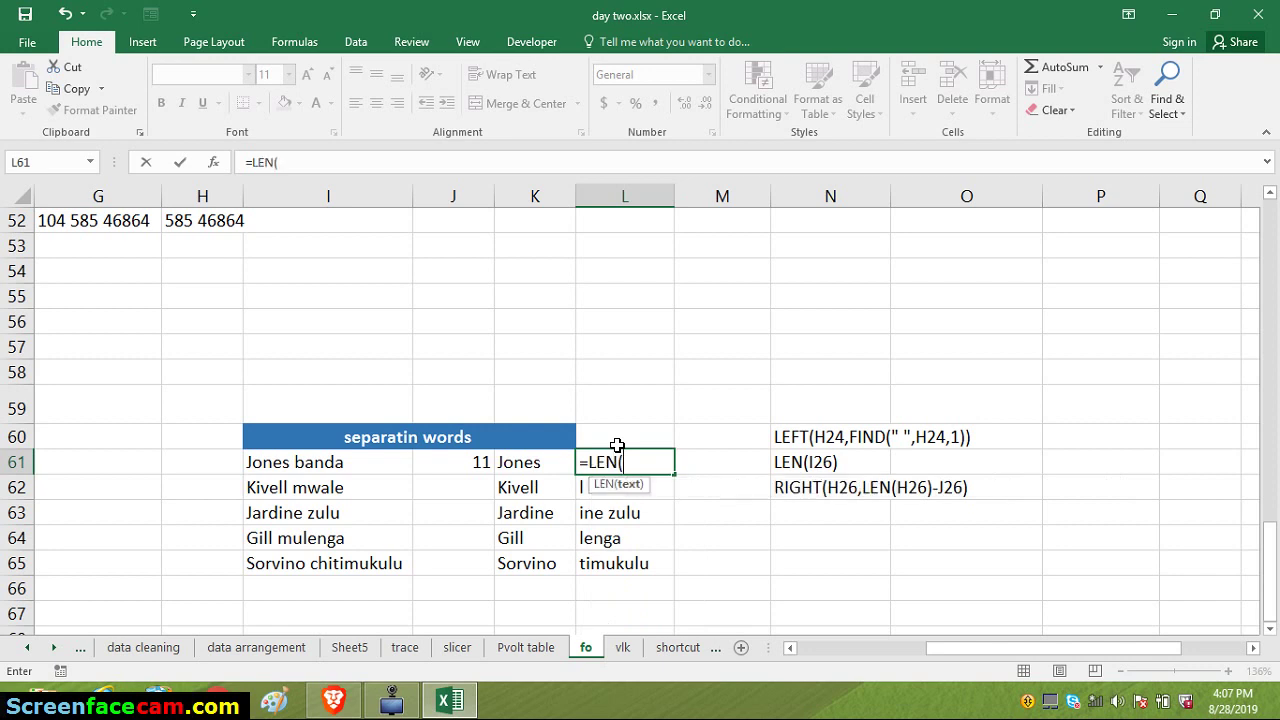
pyautogui.click(516, 467)
pyautogui.press('Return')
pyautogui.click(636, 465)
pyautogui.doubleClick(675, 475)
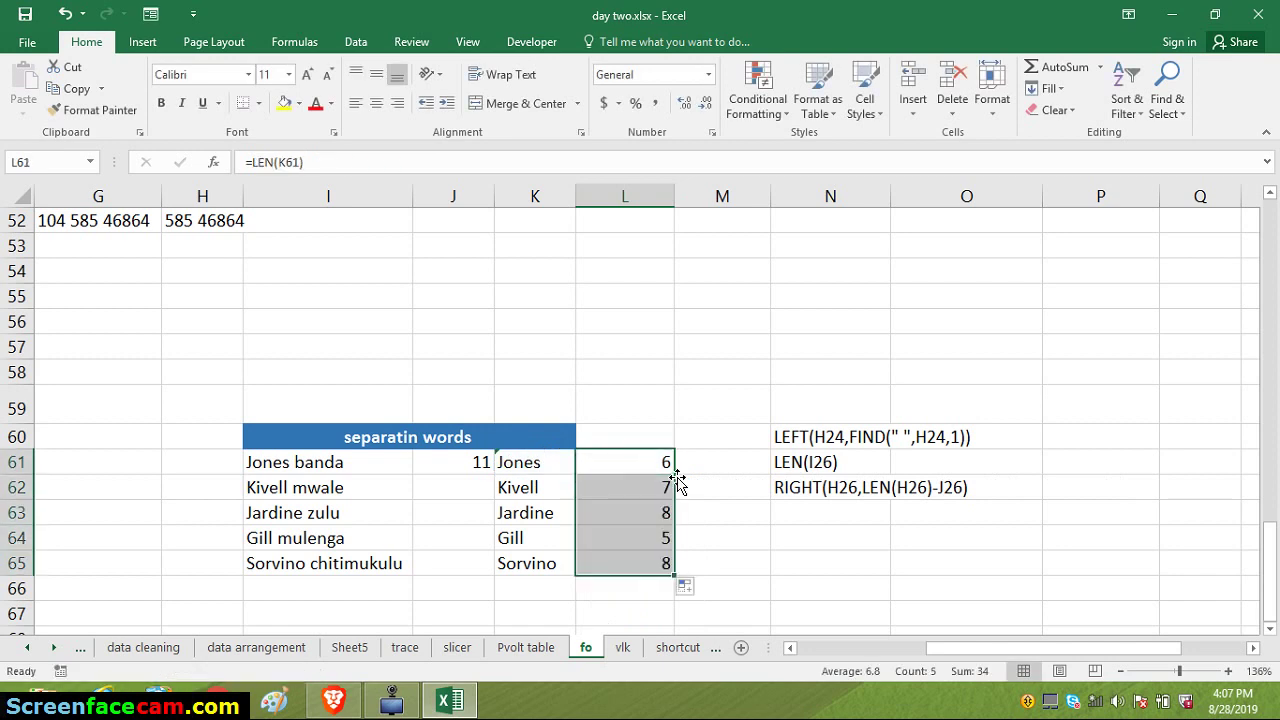
# Extract the last name in M61 with the formula =RIGHT(I61,LEN(I61)-L61)
pyautogui.click(713, 458)
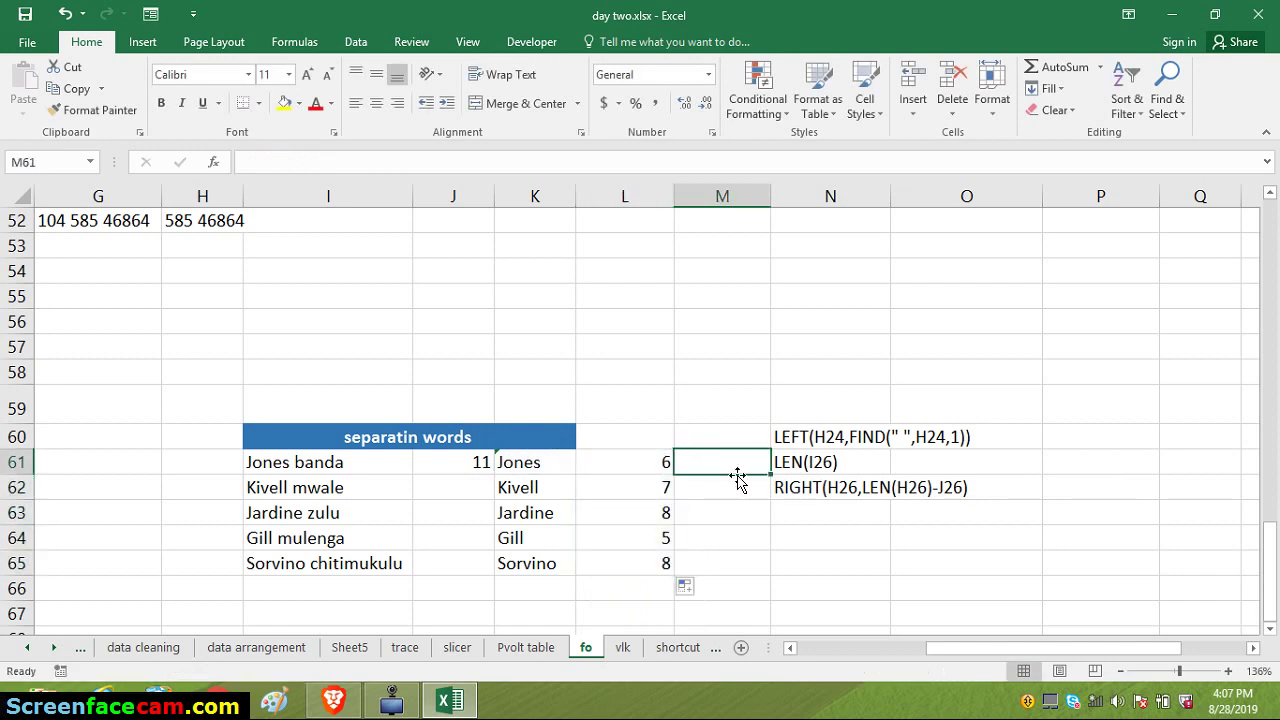
pyautogui.write('=ri')
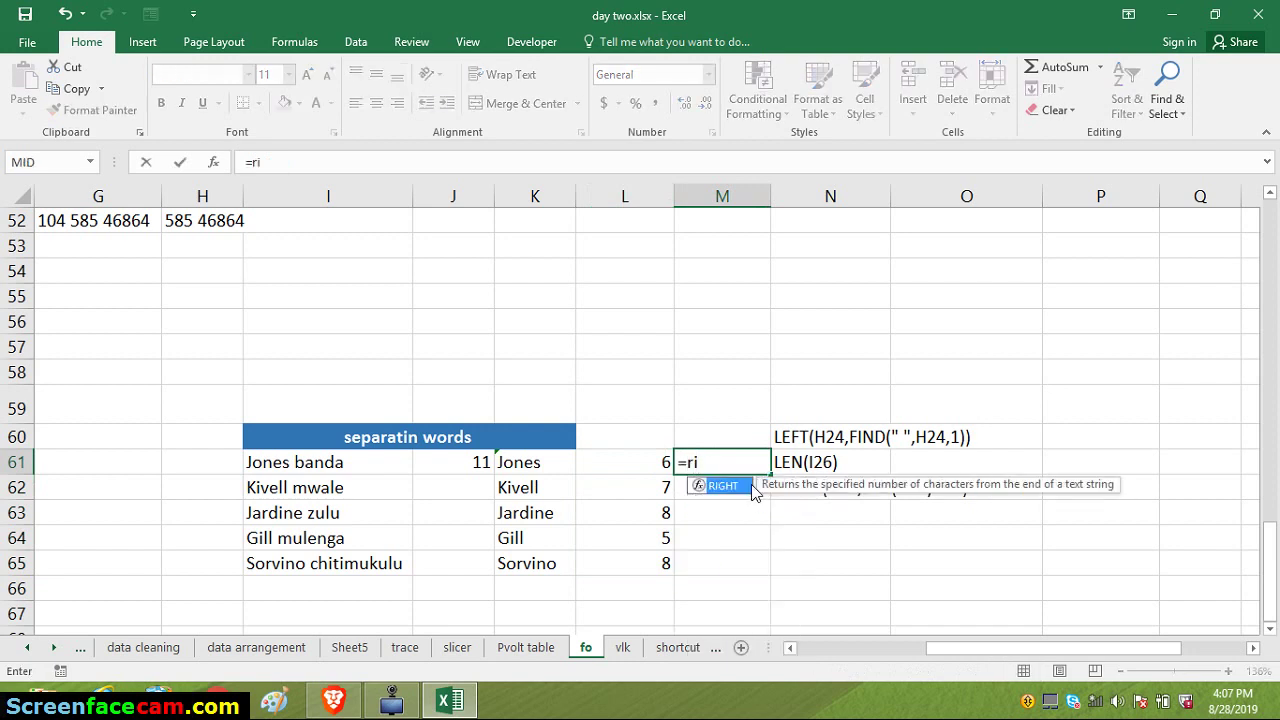
pyautogui.press('Tab')
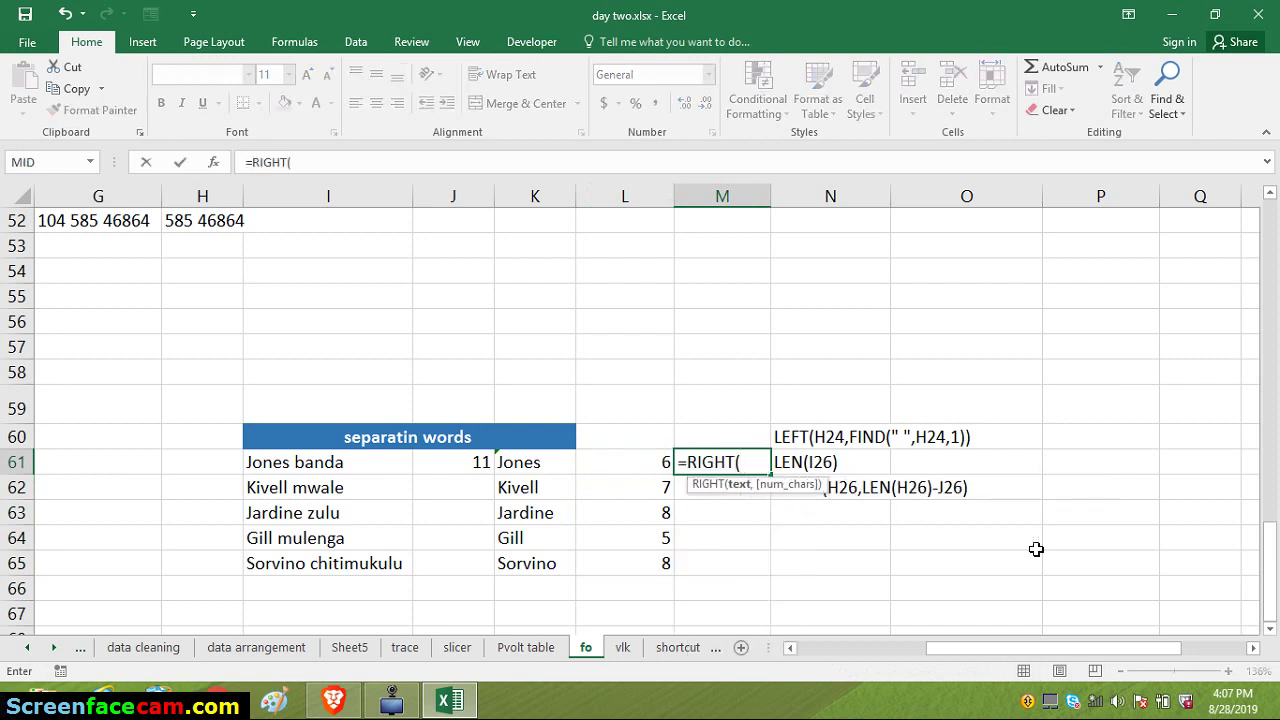
pyautogui.moveTo(784, 491); pyautogui.dragTo(823, 562)
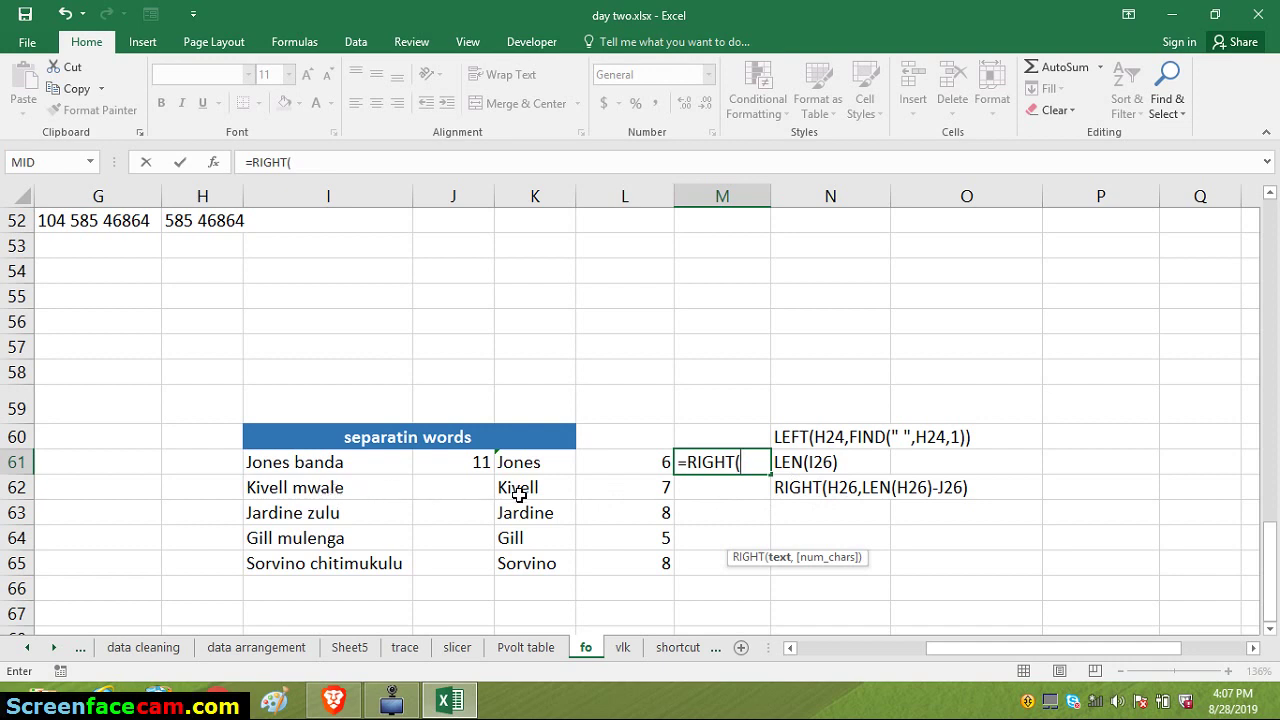
pyautogui.click(273, 464)
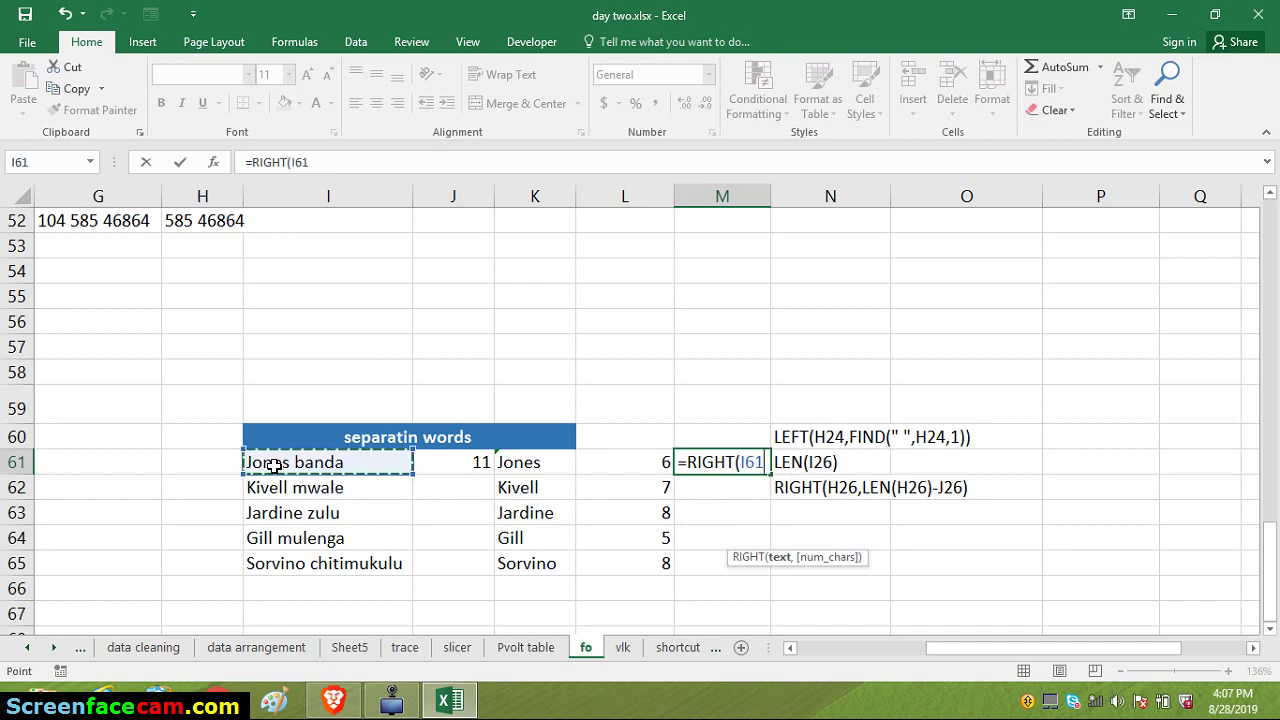
pyautogui.write(',')
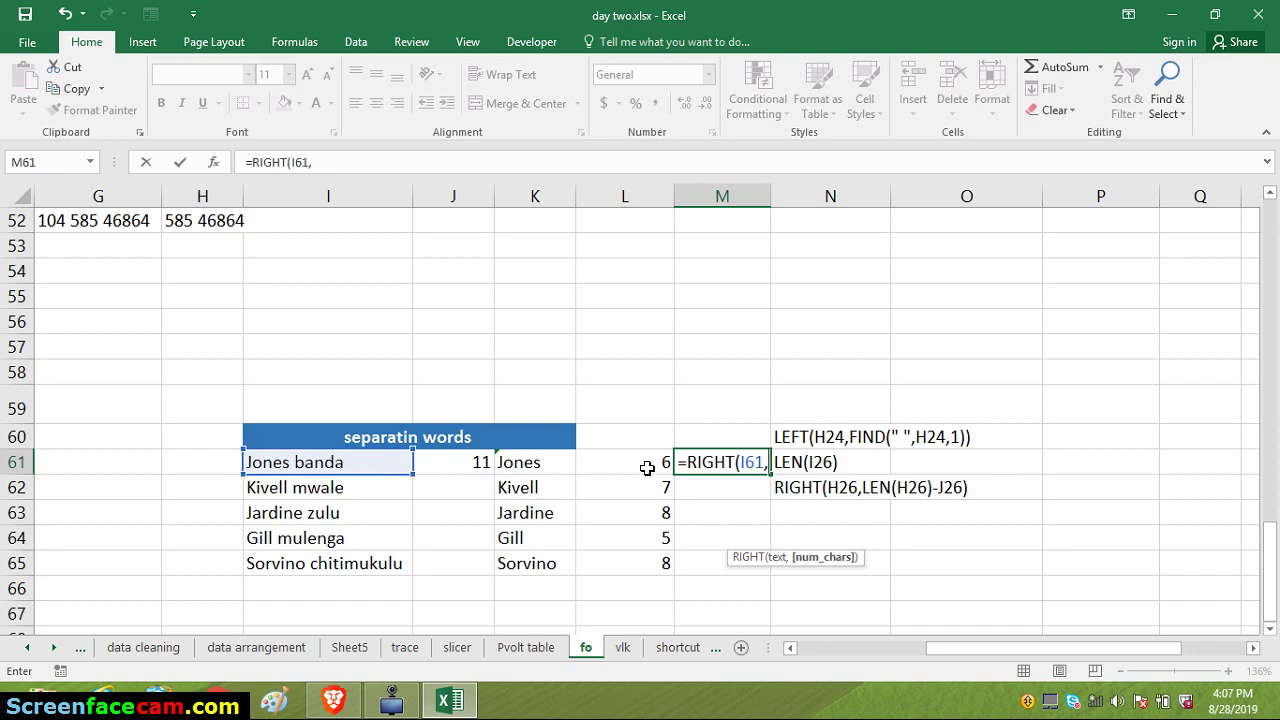
pyautogui.write('len')
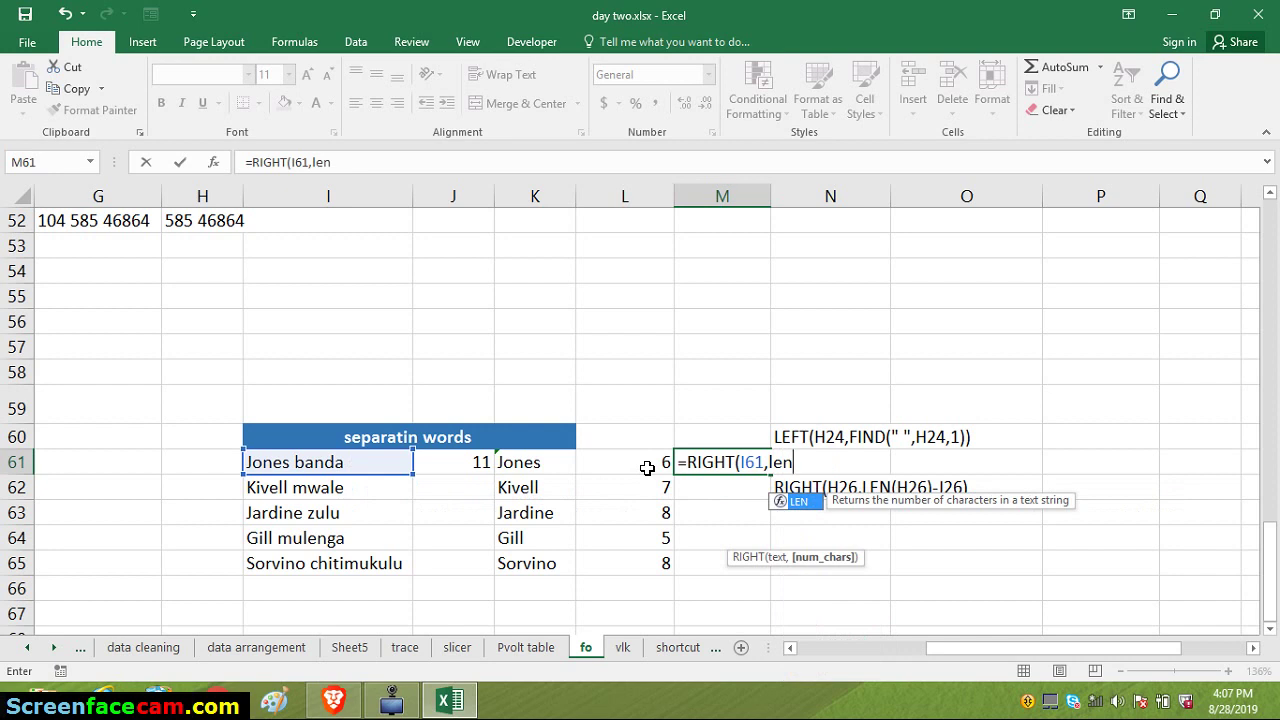
pyautogui.press('Tab')
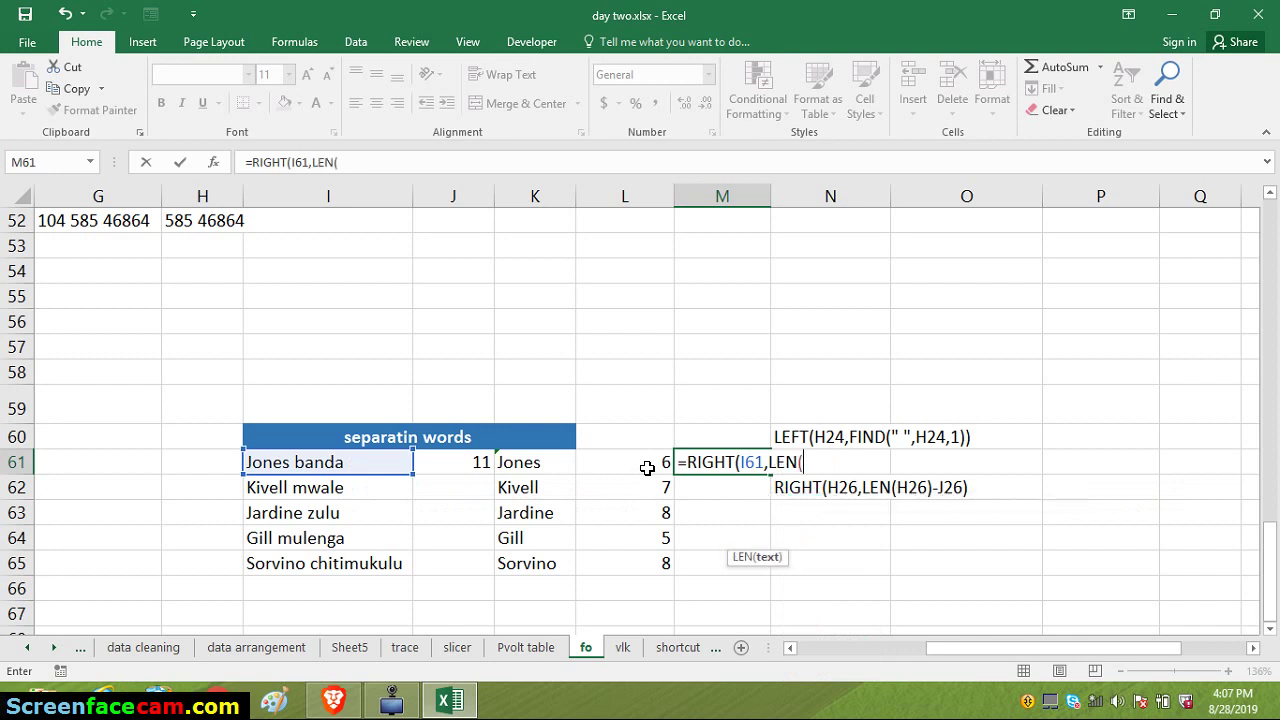
pyautogui.click(362, 465)
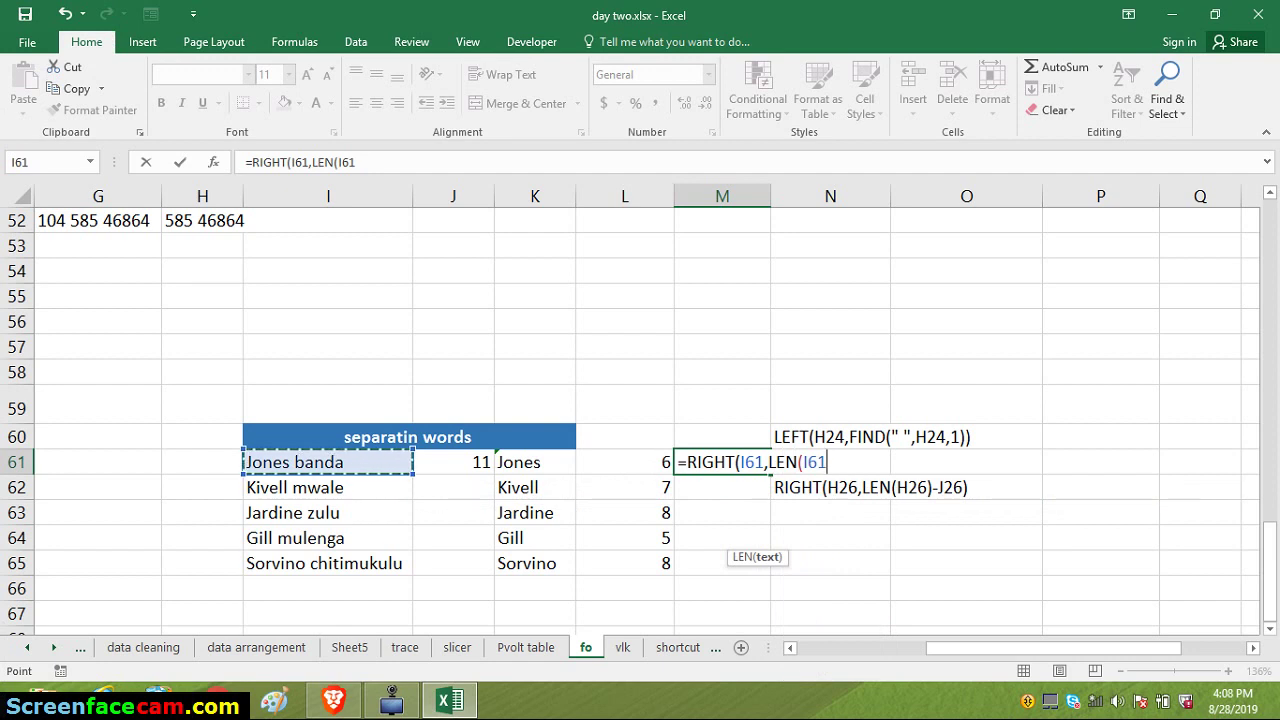
pyautogui.write(')')
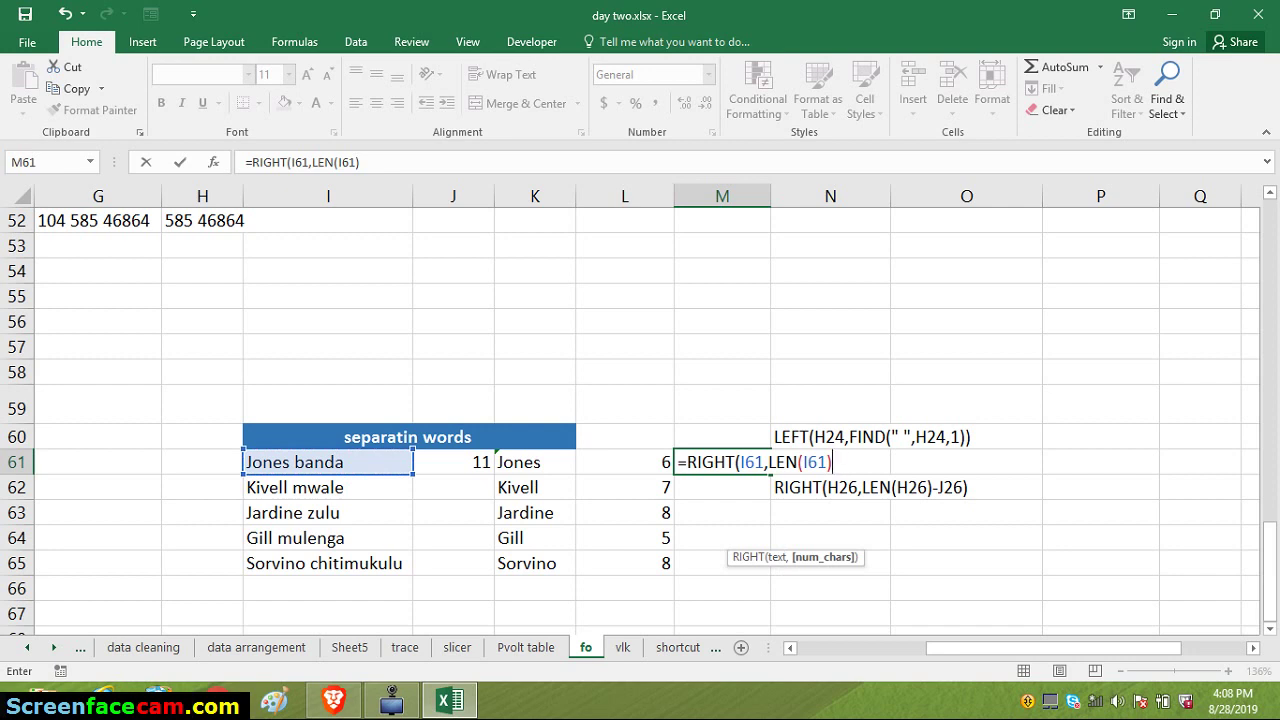
pyautogui.write('-')
pyautogui.click(655, 461)
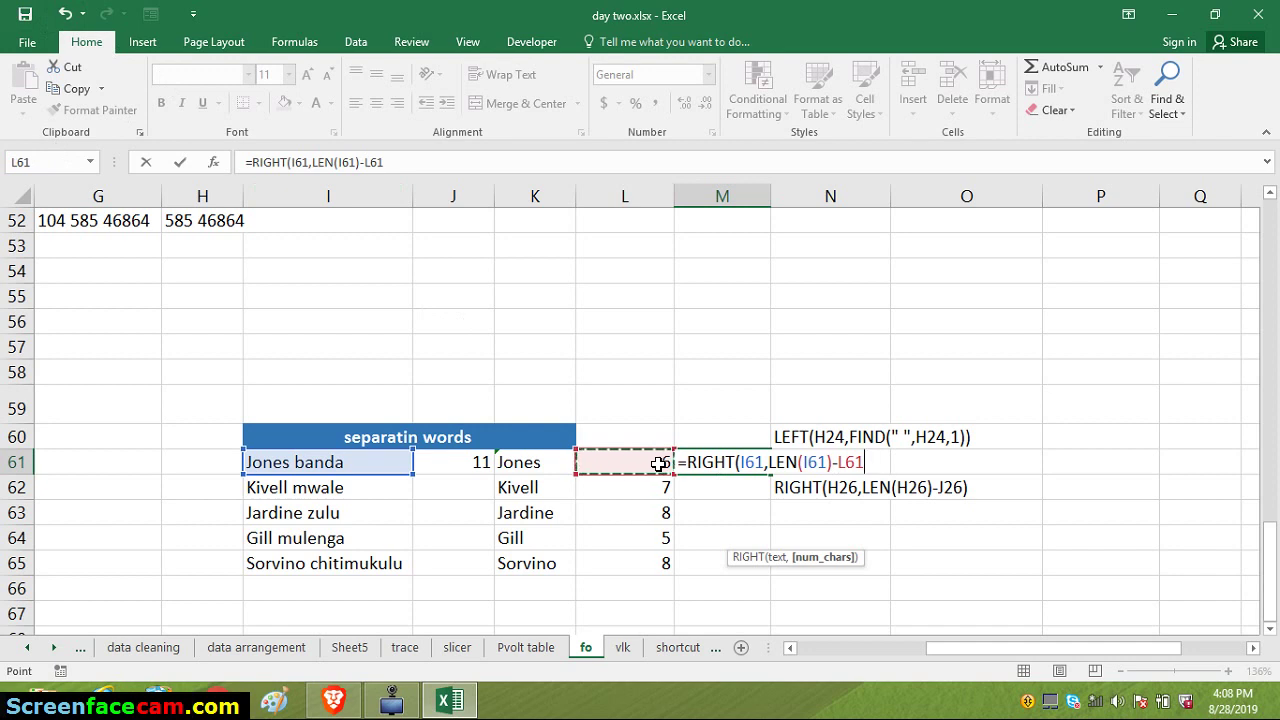
pyautogui.write(')')
pyautogui.press('Return')
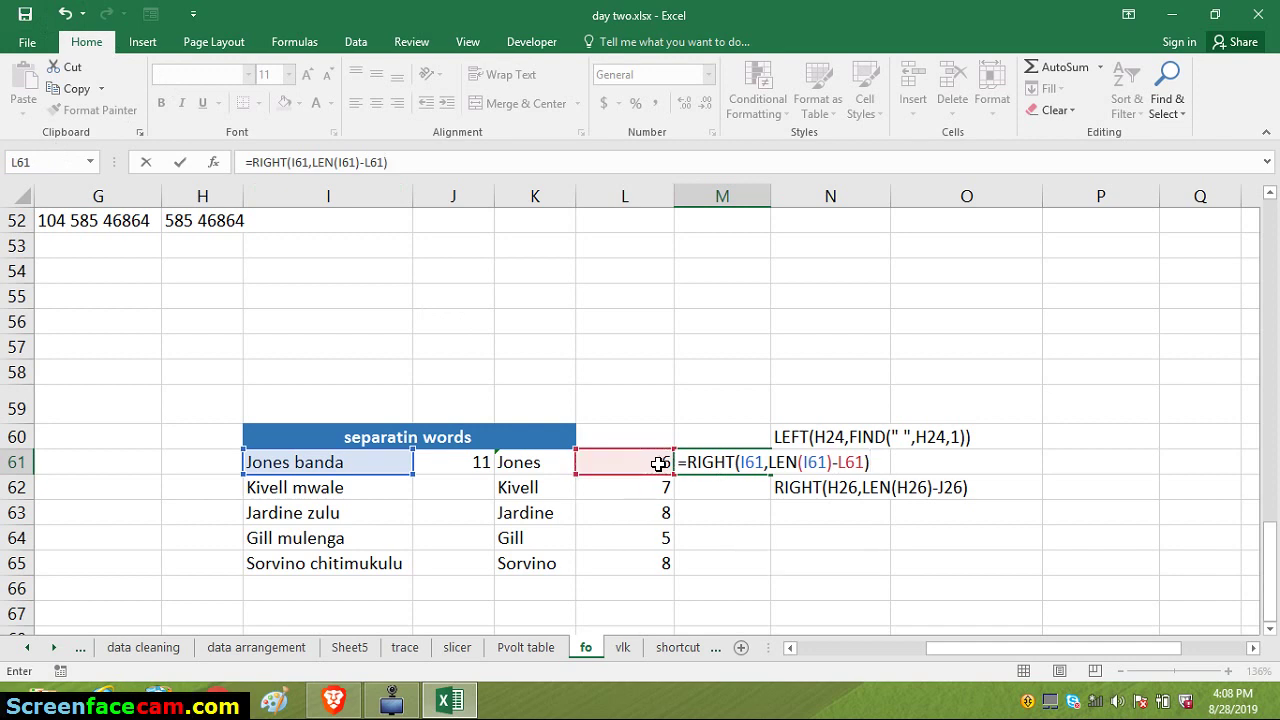
# Copy the last-name formula from M61 down through M65
pyautogui.click(742, 467)
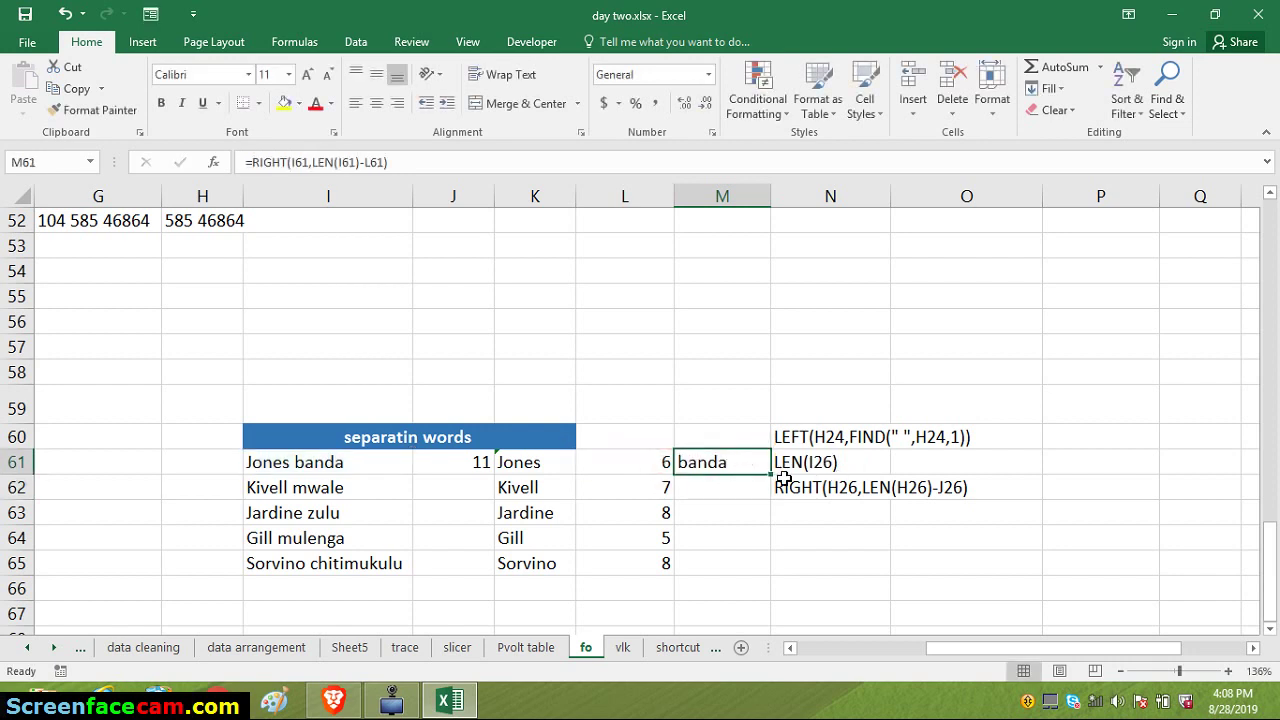
pyautogui.click(765, 485)
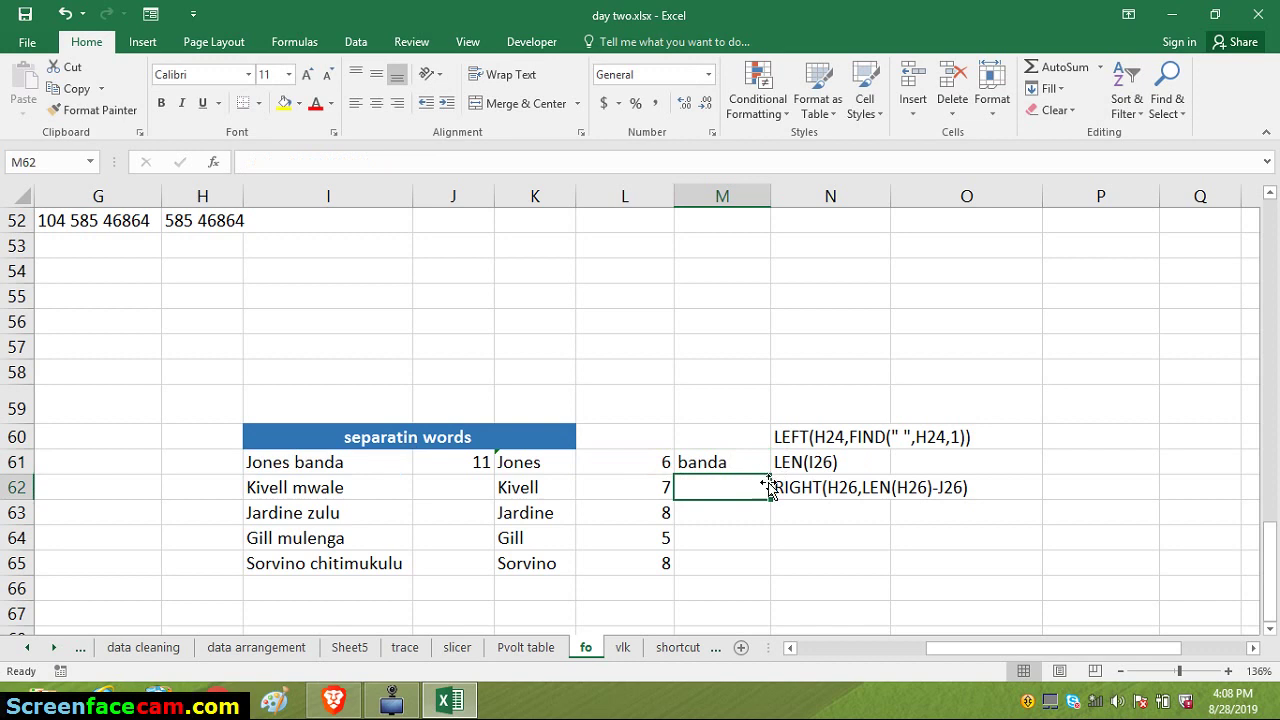
pyautogui.click(754, 465)
pyautogui.doubleClick(770, 474)
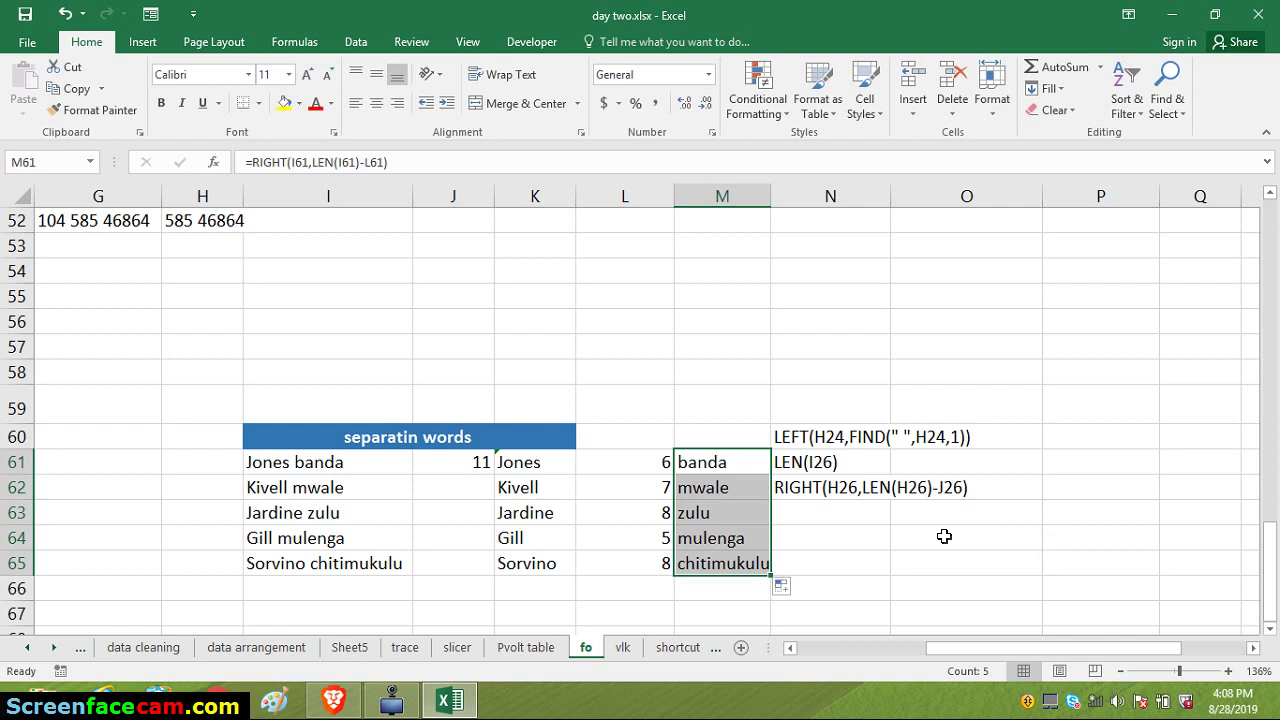
# Examine the last-name formula in M61 and the cells it references
pyautogui.doubleClick(722, 463)
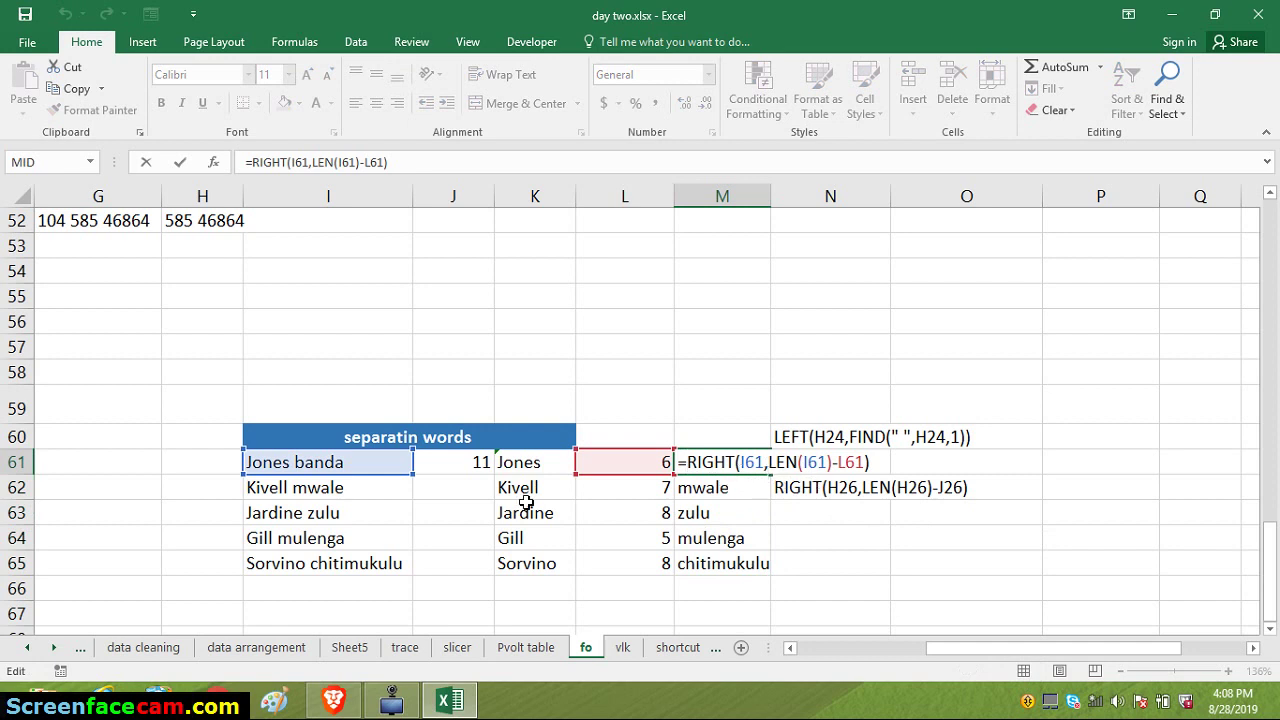
pyautogui.click(764, 468)
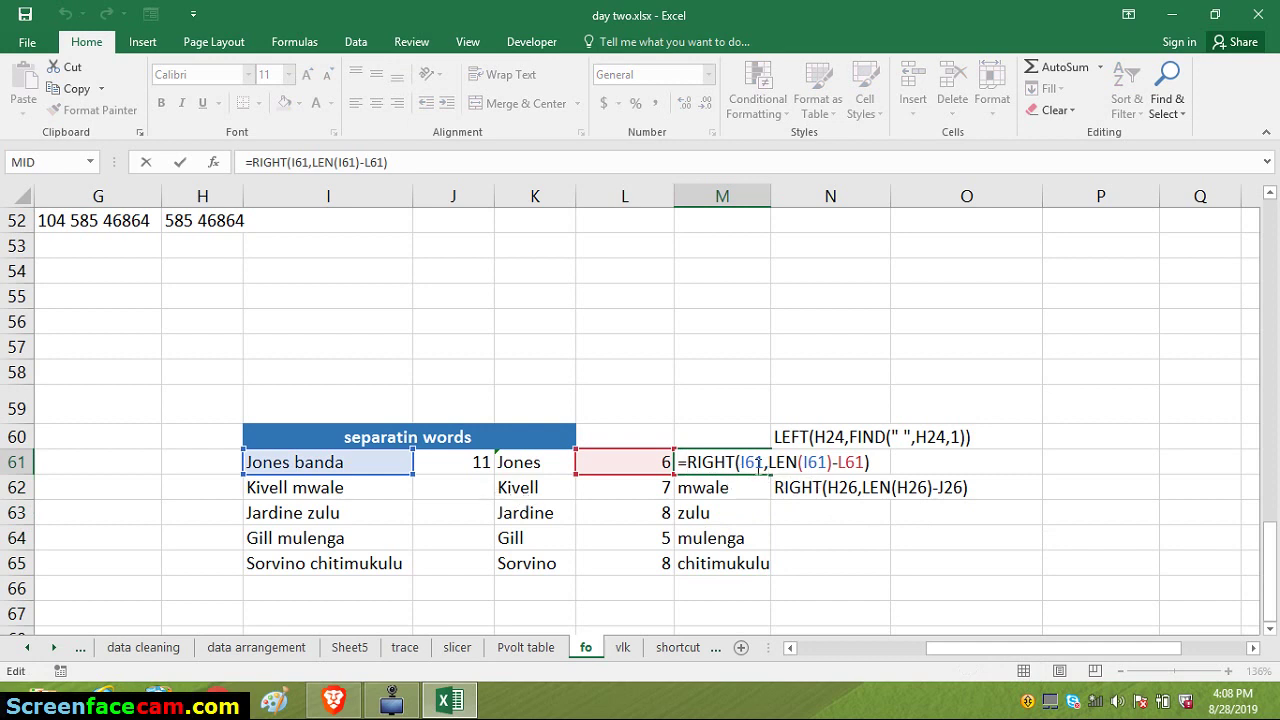
pyautogui.click(334, 461)
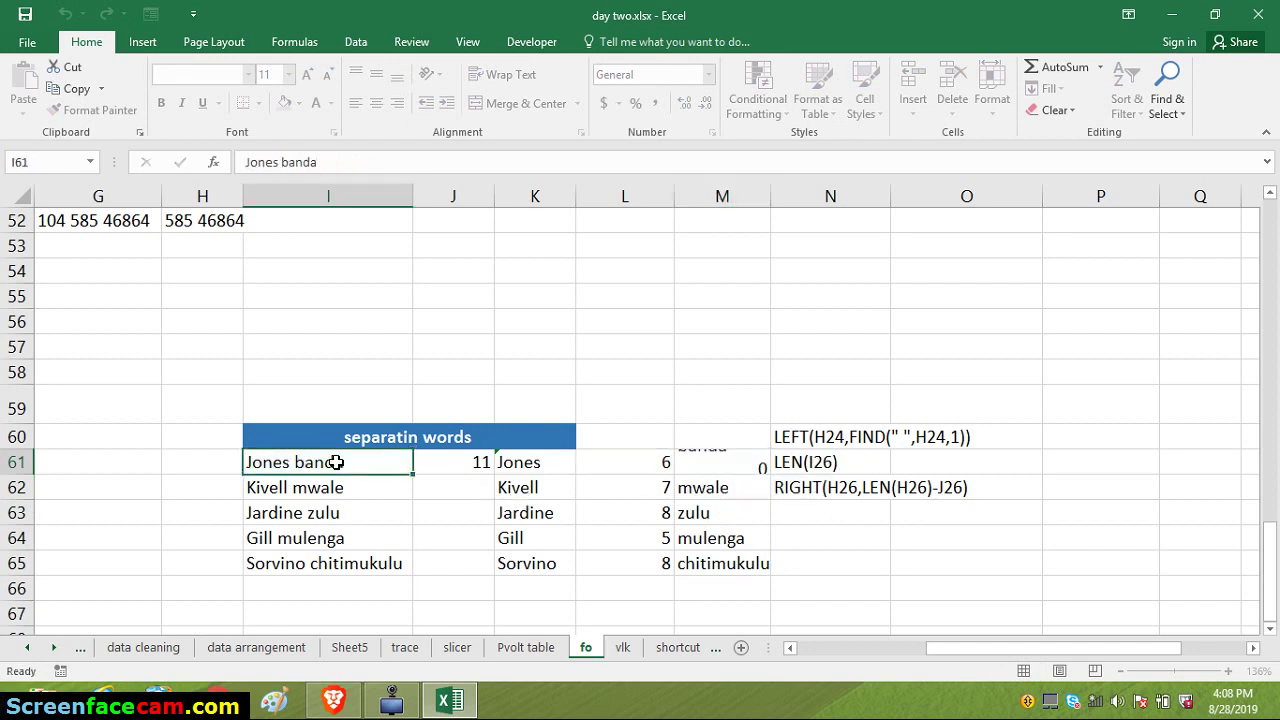
pyautogui.doubleClick(713, 462)
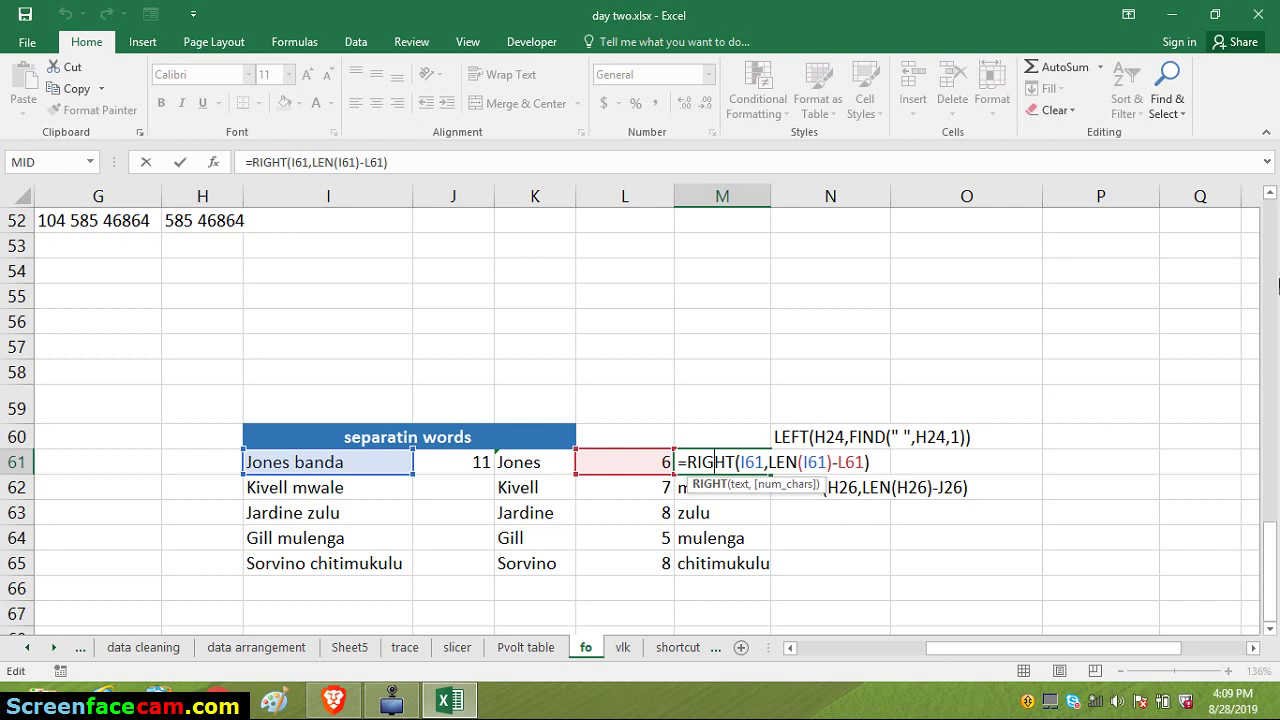
pyautogui.moveTo(1276, 596); pyautogui.dragTo(1277, 598)
pyautogui.click(394, 704)
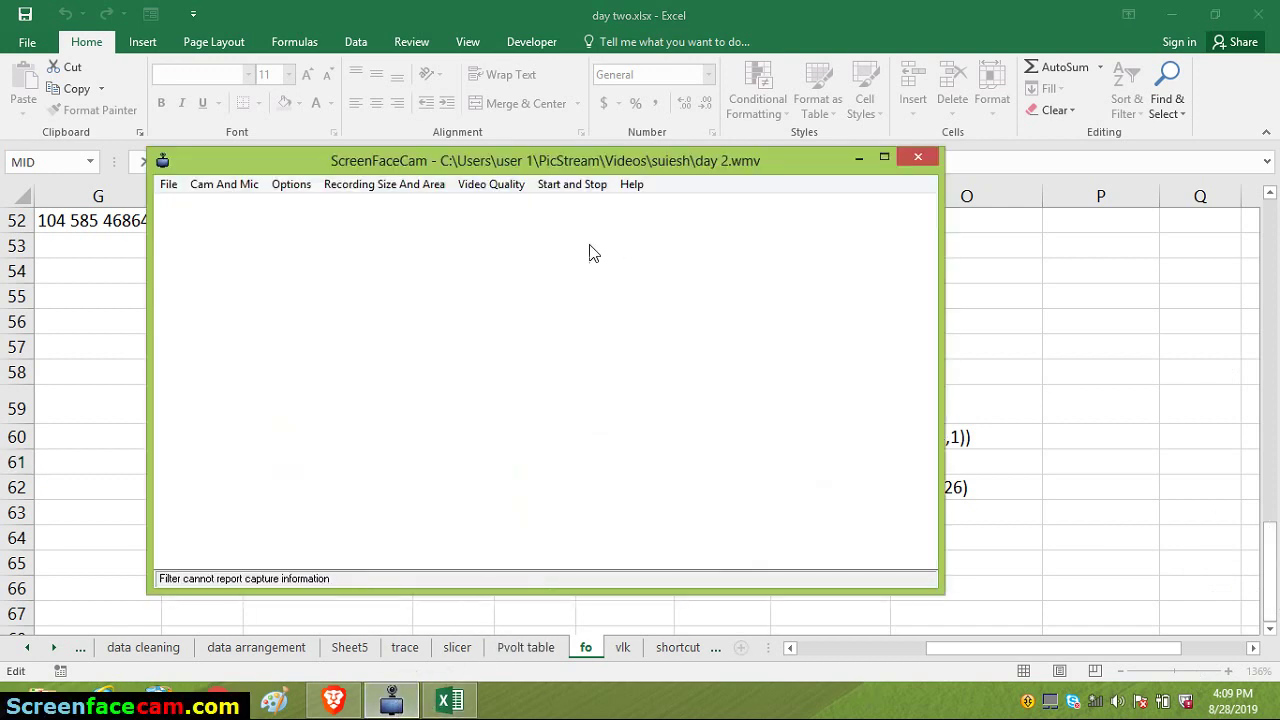